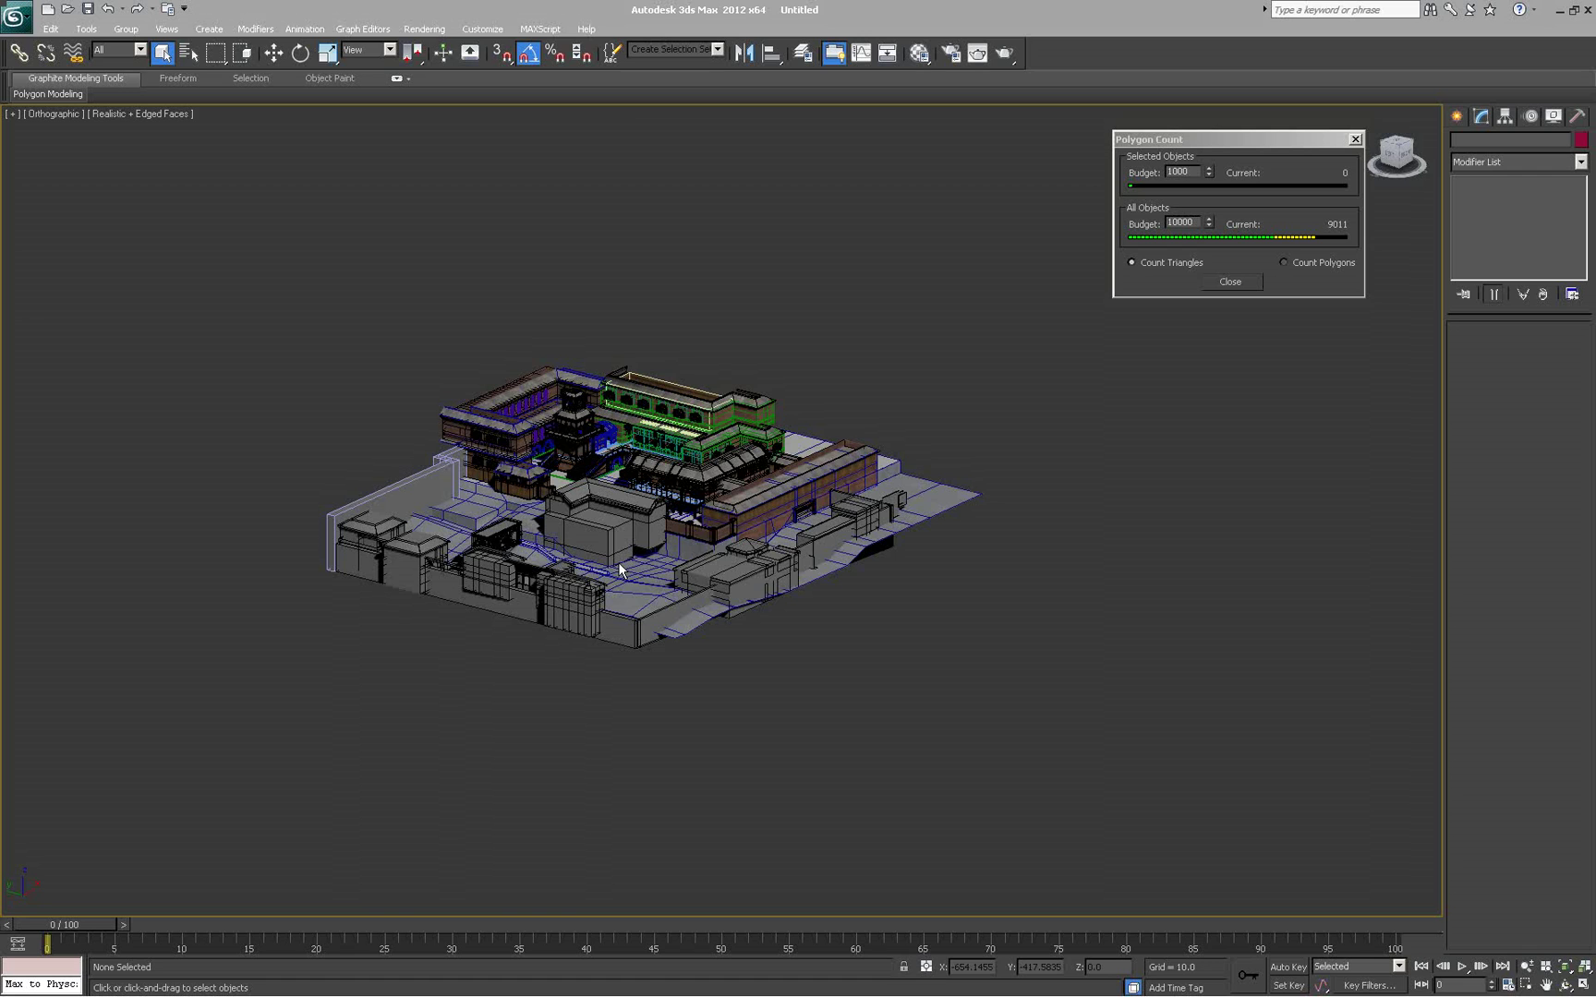
Switch to the Top view and frame the whole map with some empty space around it
mouse_move(703, 413)
alt+middle_down()
mouse_move(662, 466)
mouse_move(712, 397)
alt+middle_up()
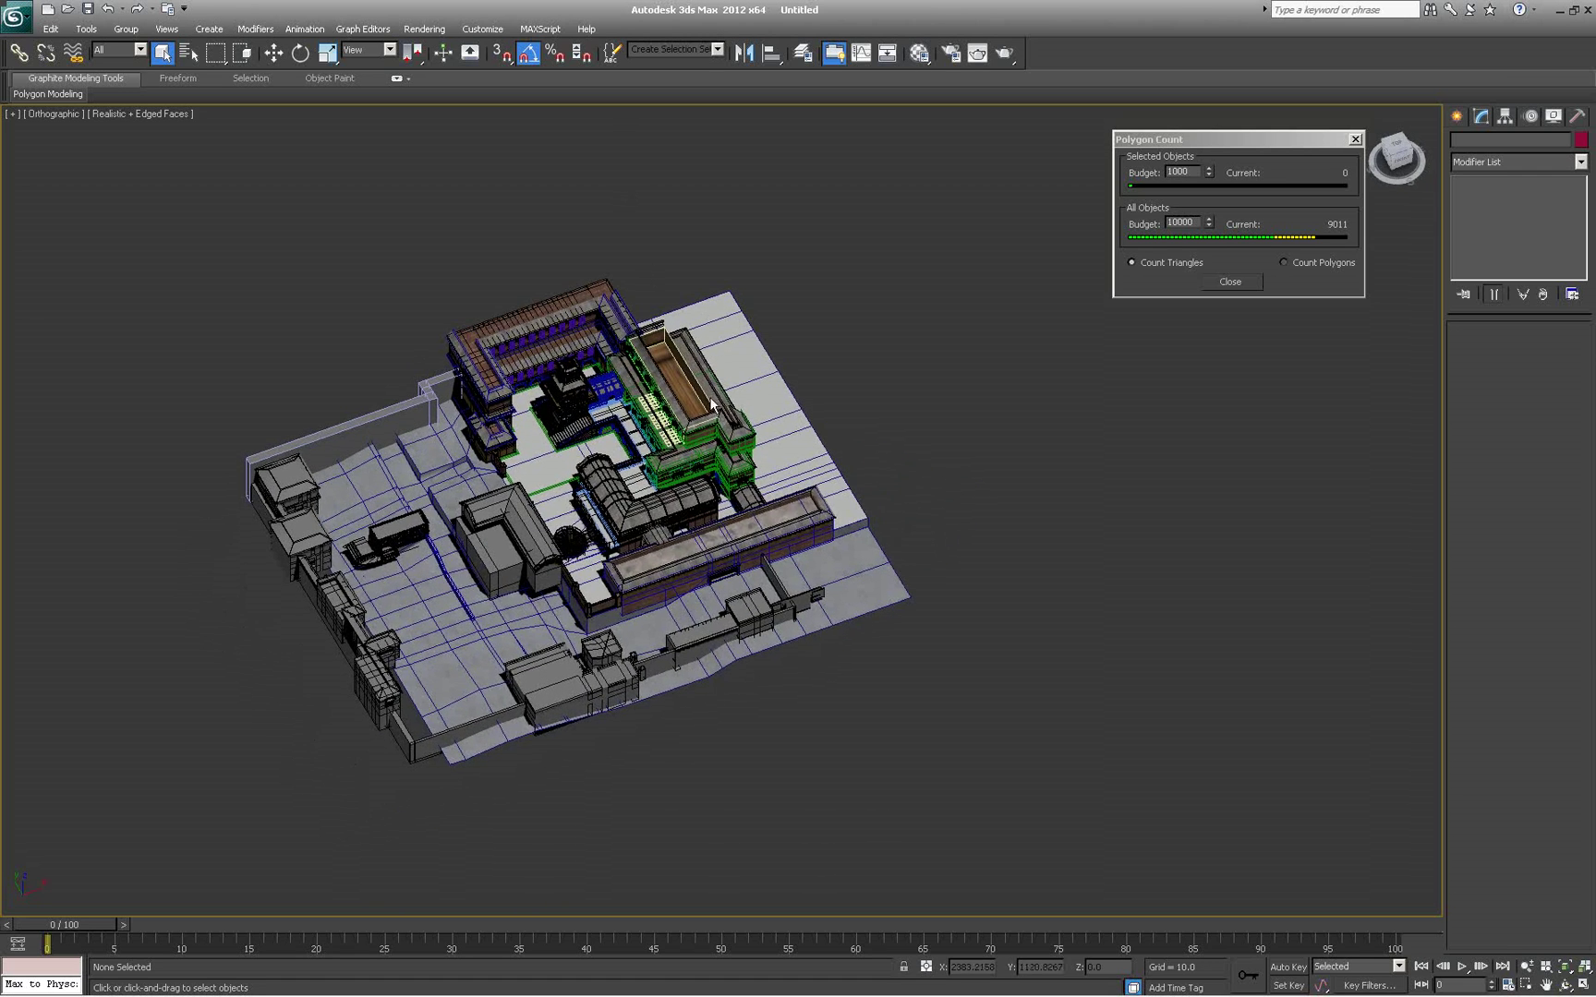
key(t)
key(z)
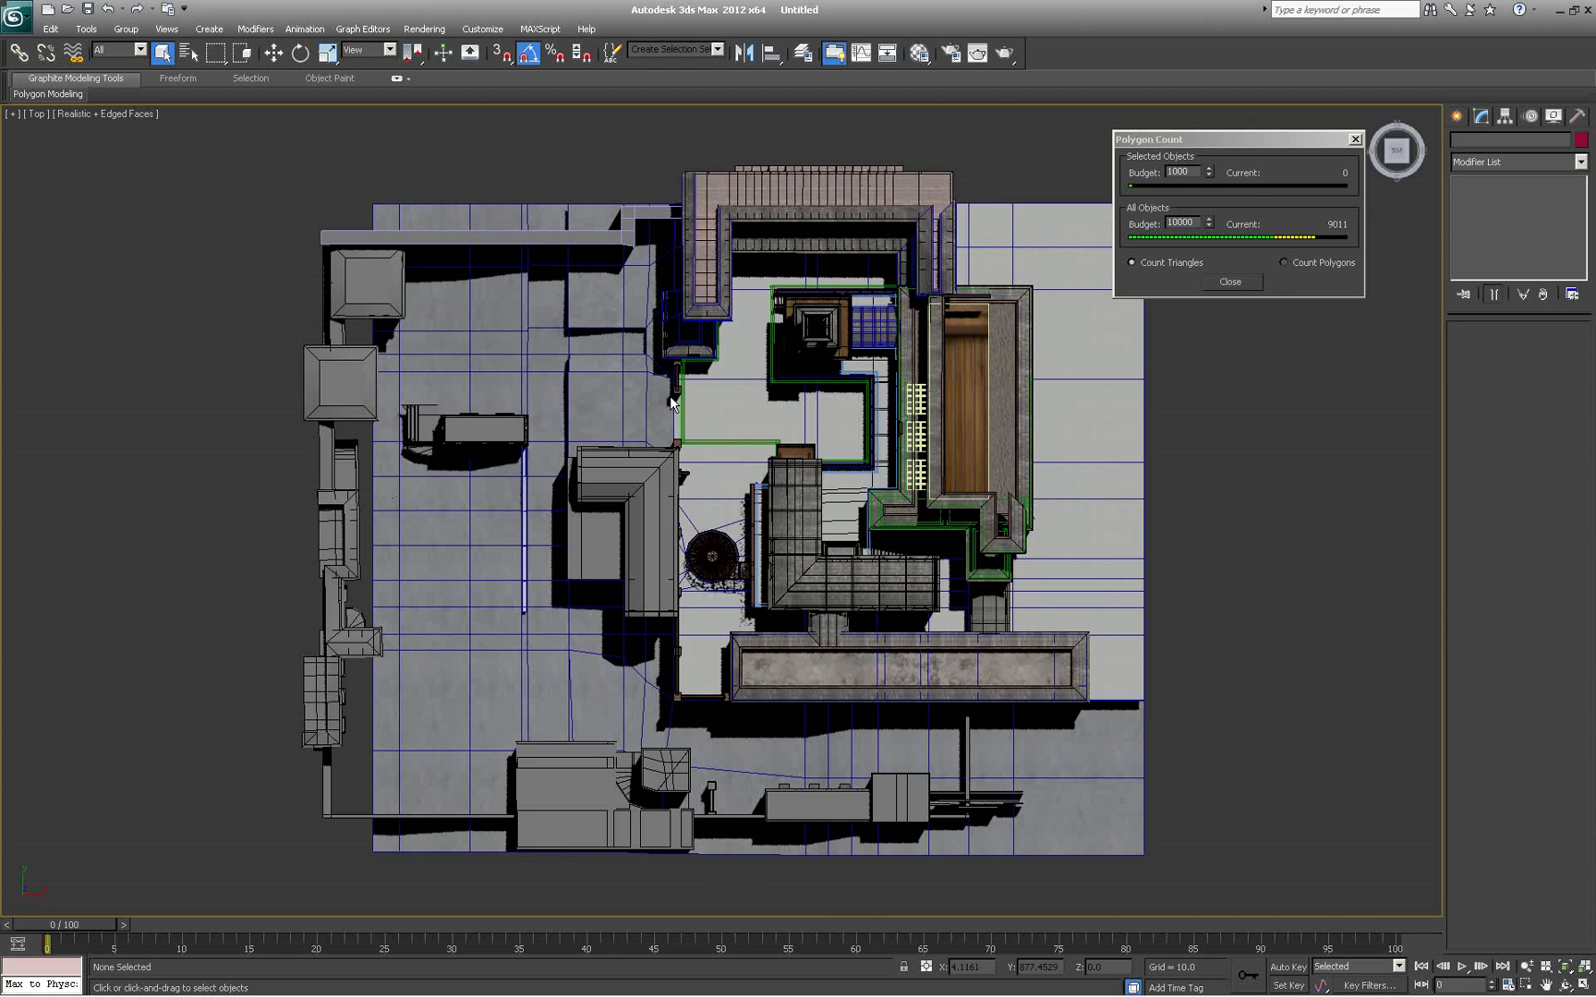
scroll(665, 396, down, 3)
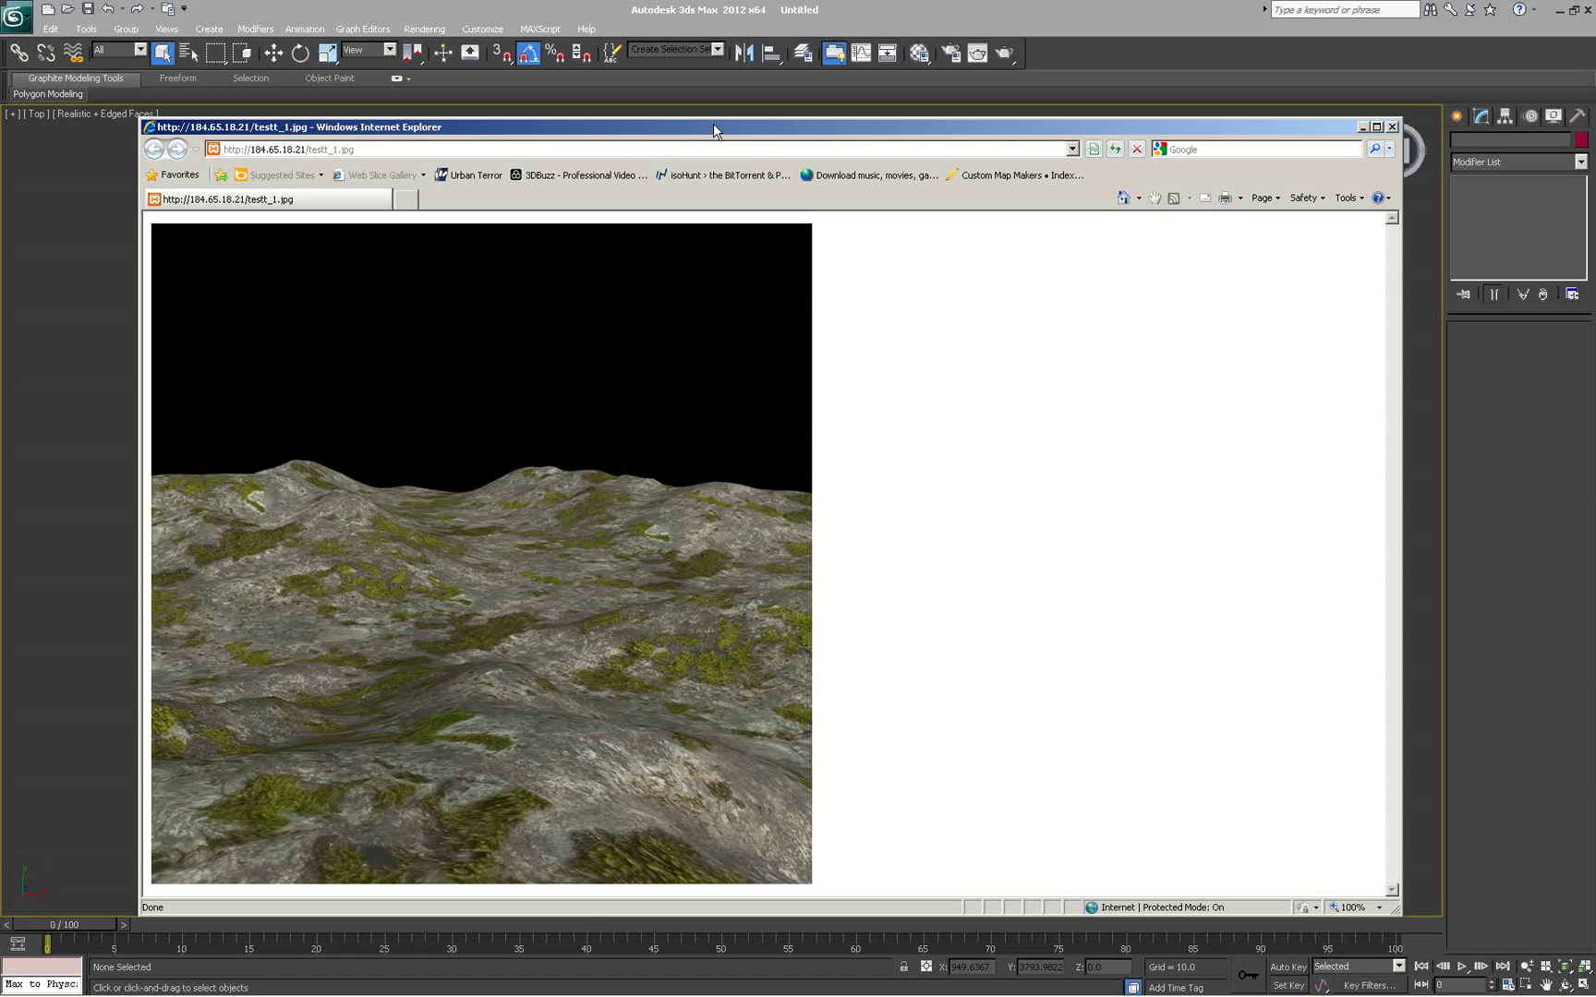
Move the browser window with the rocky terrain reference image out of the way and return to the map's Top view
mouse_move(713, 124)
mouse_down()
mouse_move(0, 130)
mouse_move(0, 85)
mouse_up()
key(Escape)
drag(0, 85, 0, 85)
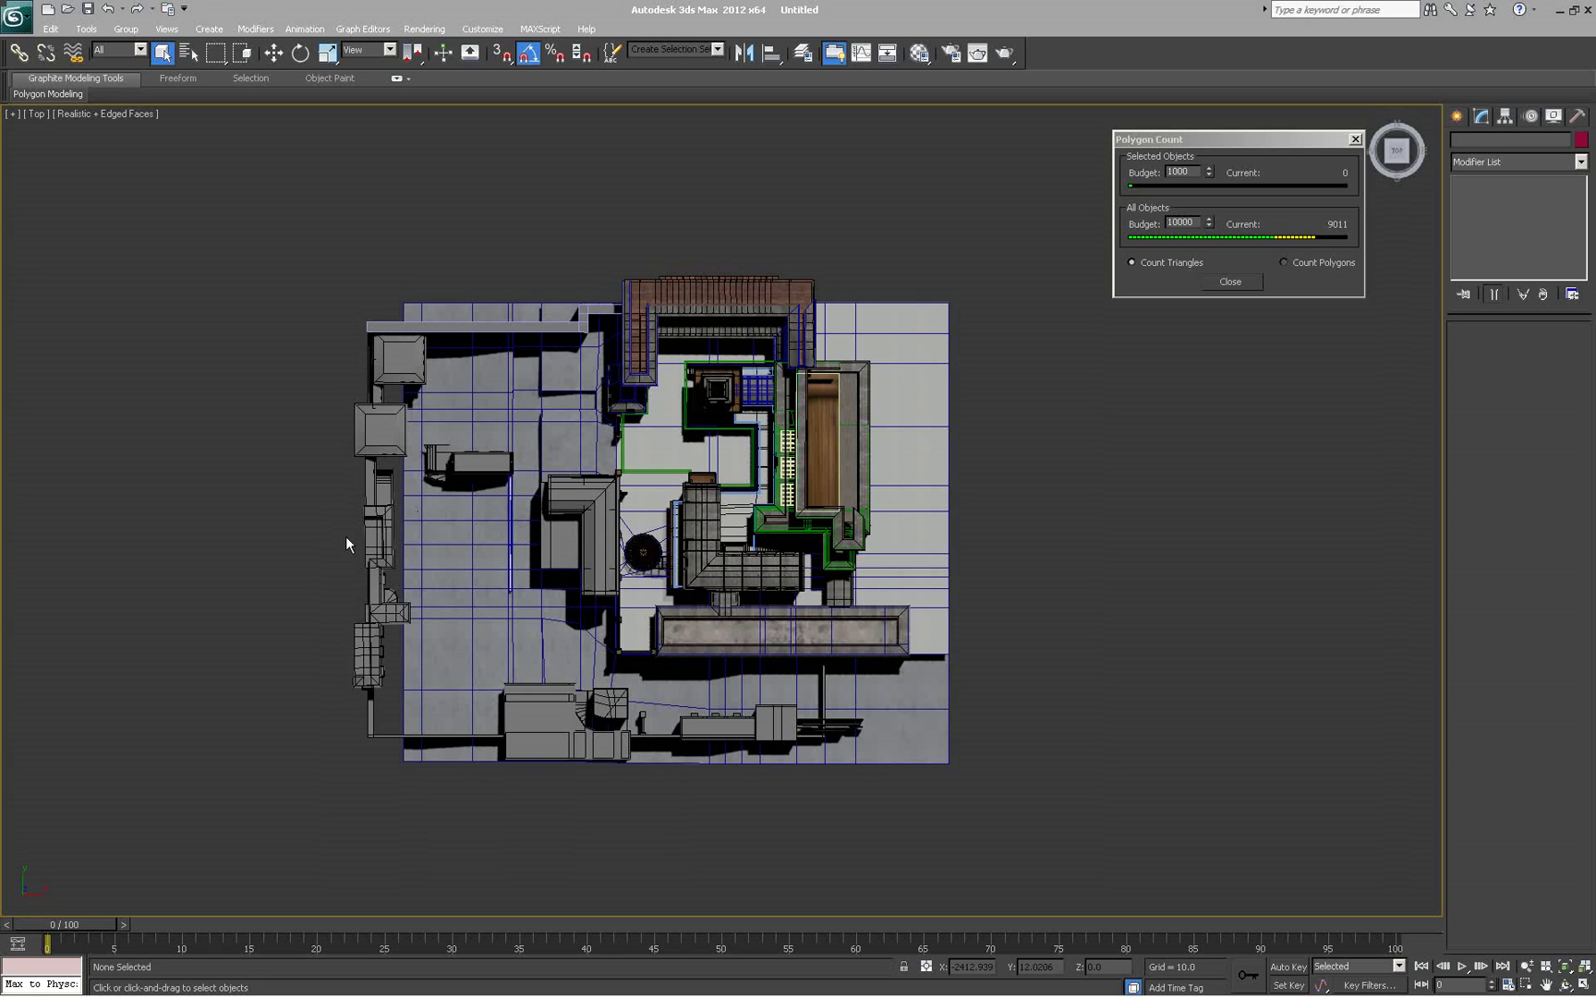
middle_drag(420, 532, 419, 506)
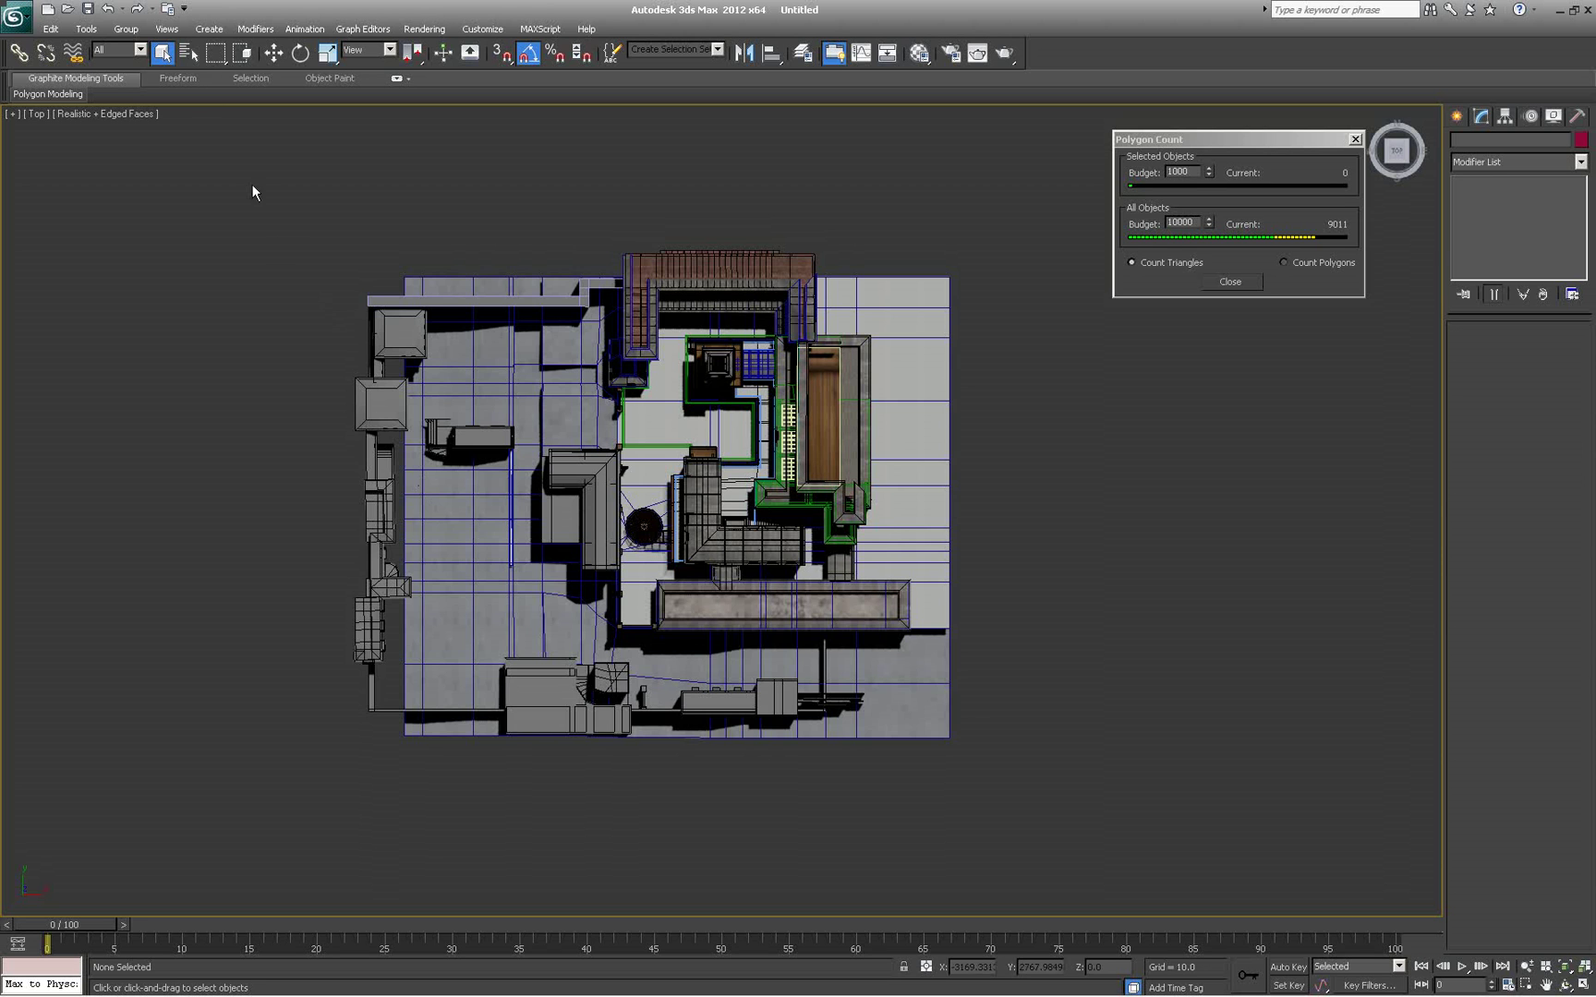
click(210, 29)
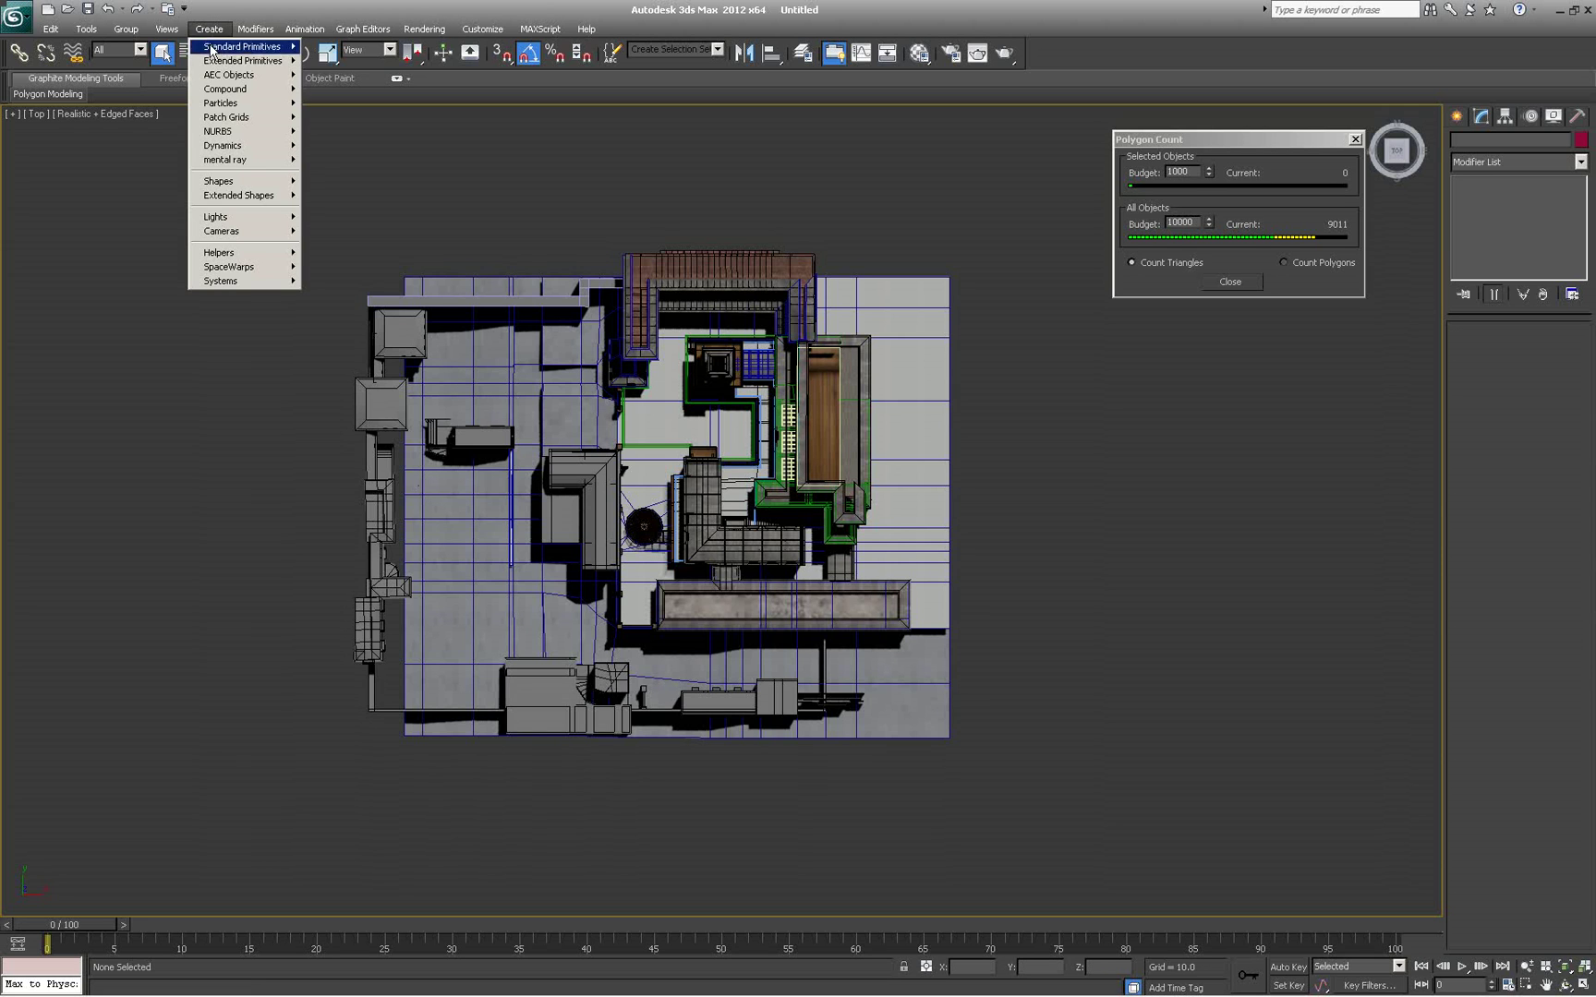
mouse_move(245, 214)
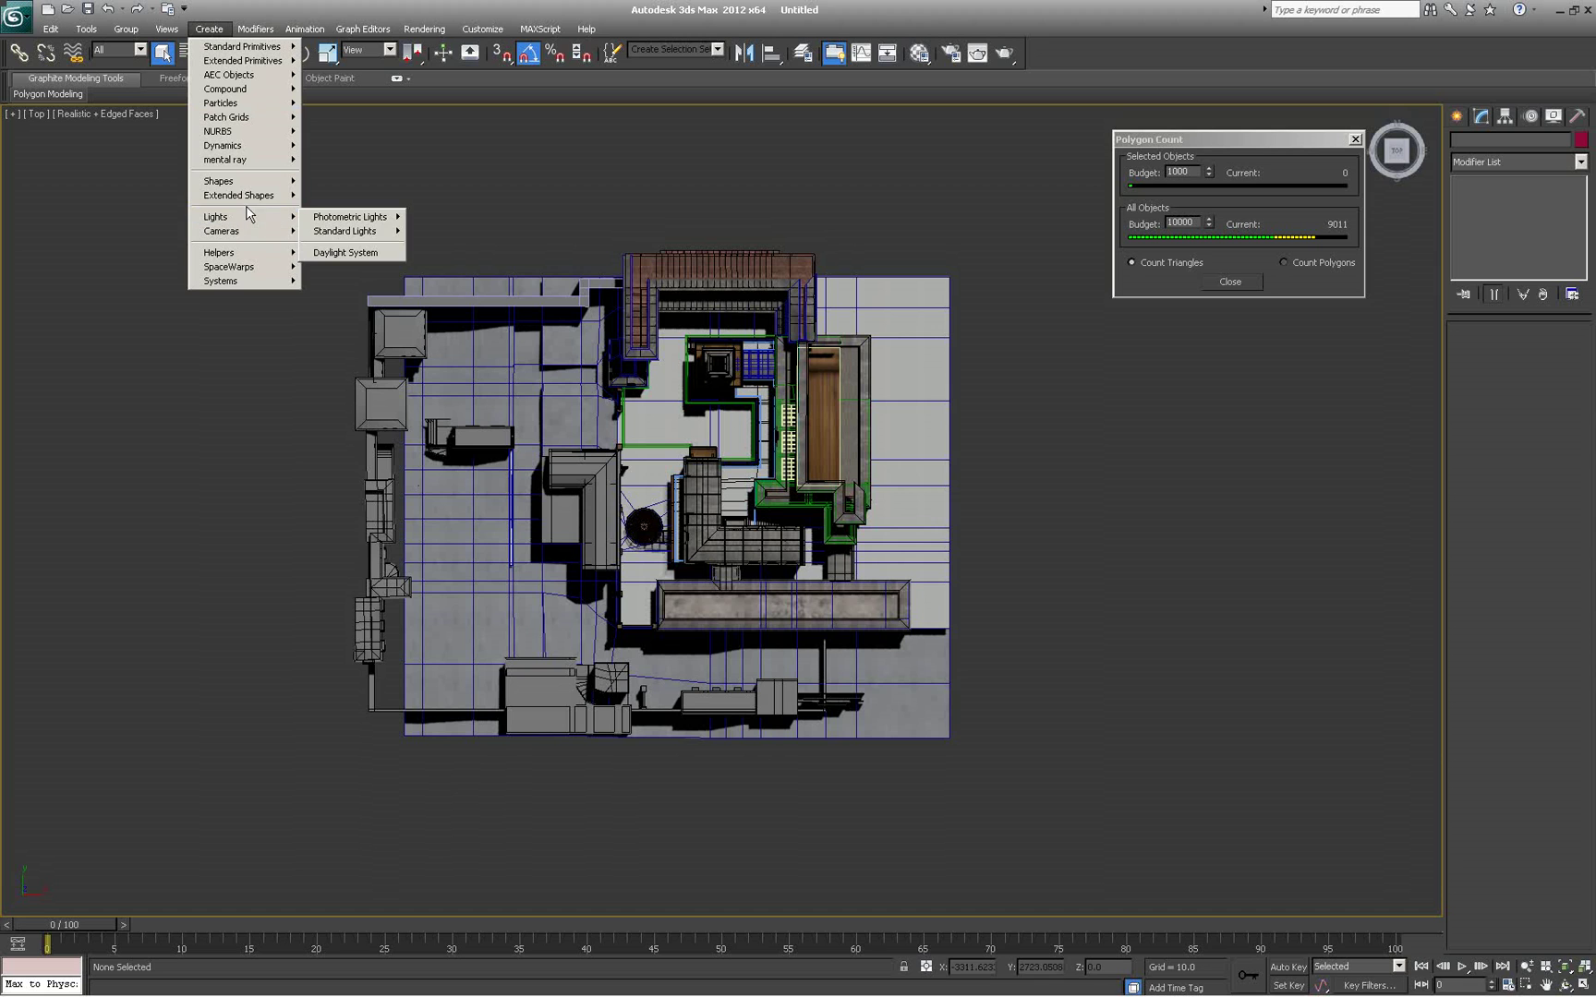
mouse_move(245, 181)
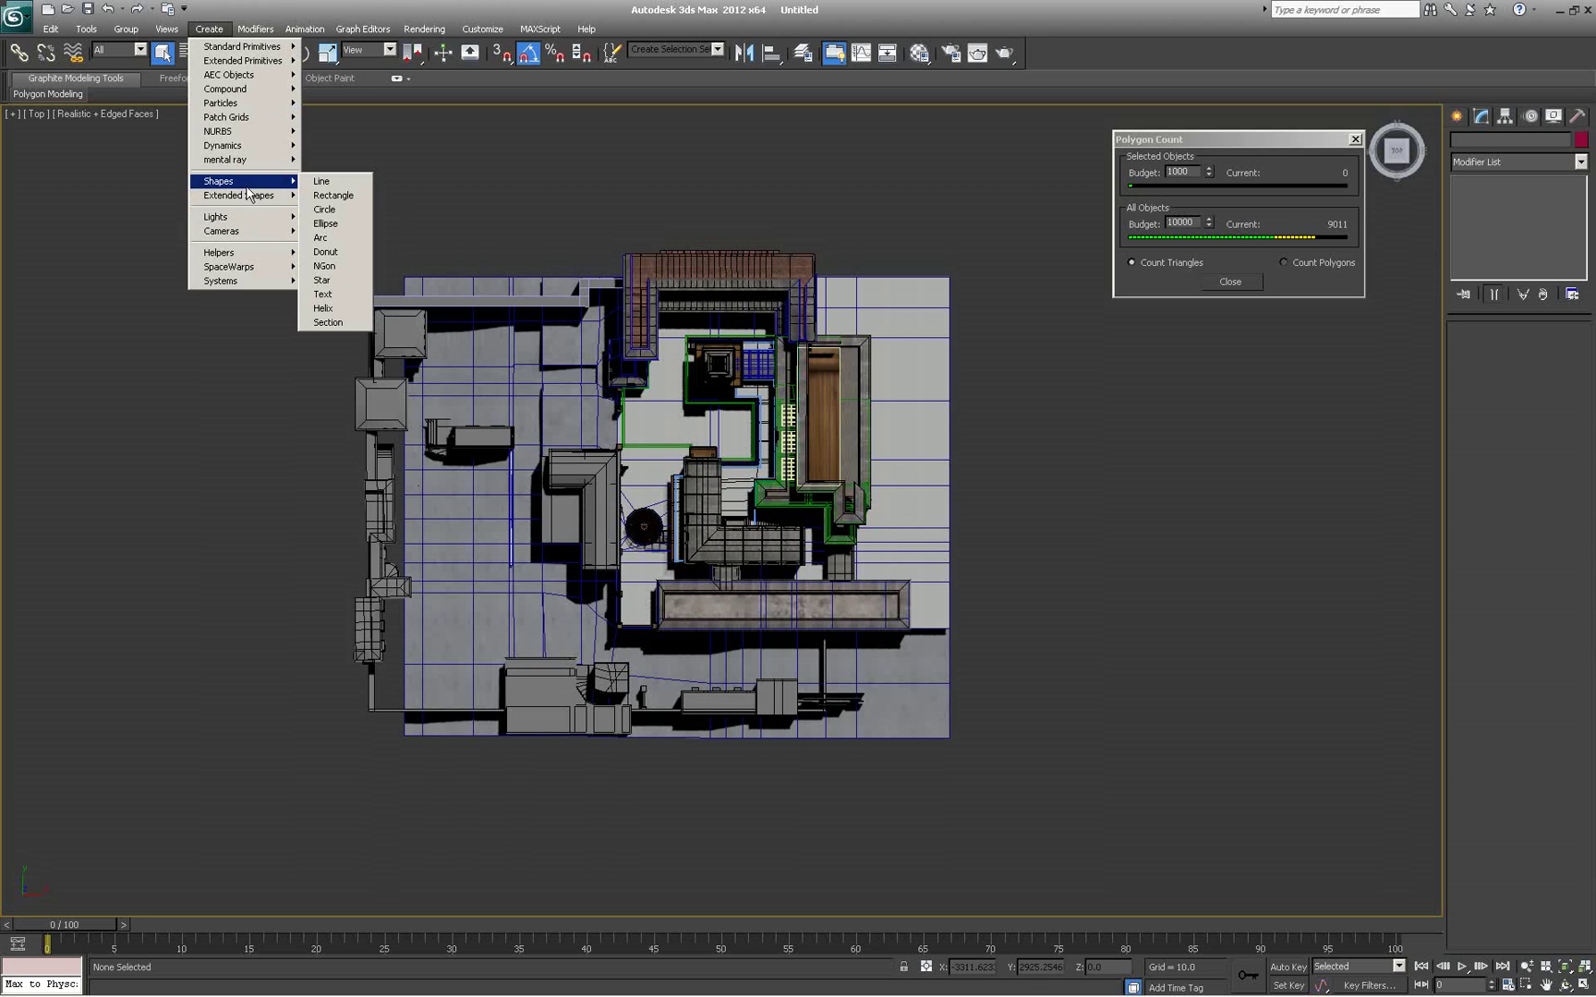
click(320, 184)
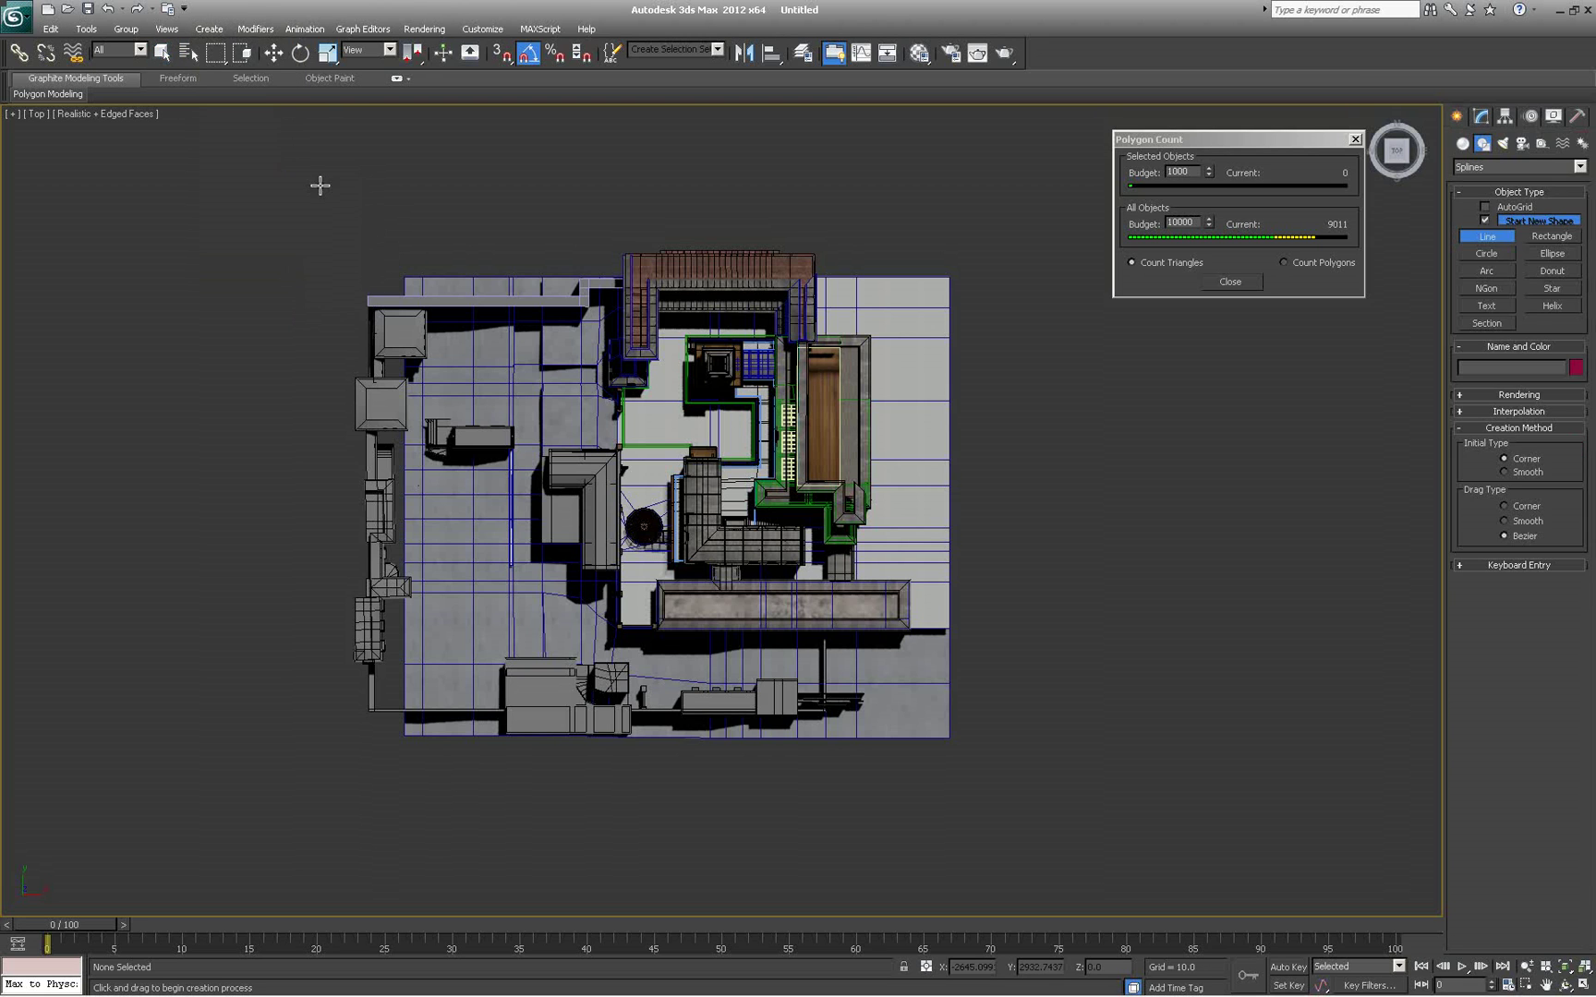
Draw a rectangle spline about 5886 long and 6965 wide around the whole map
click(209, 29)
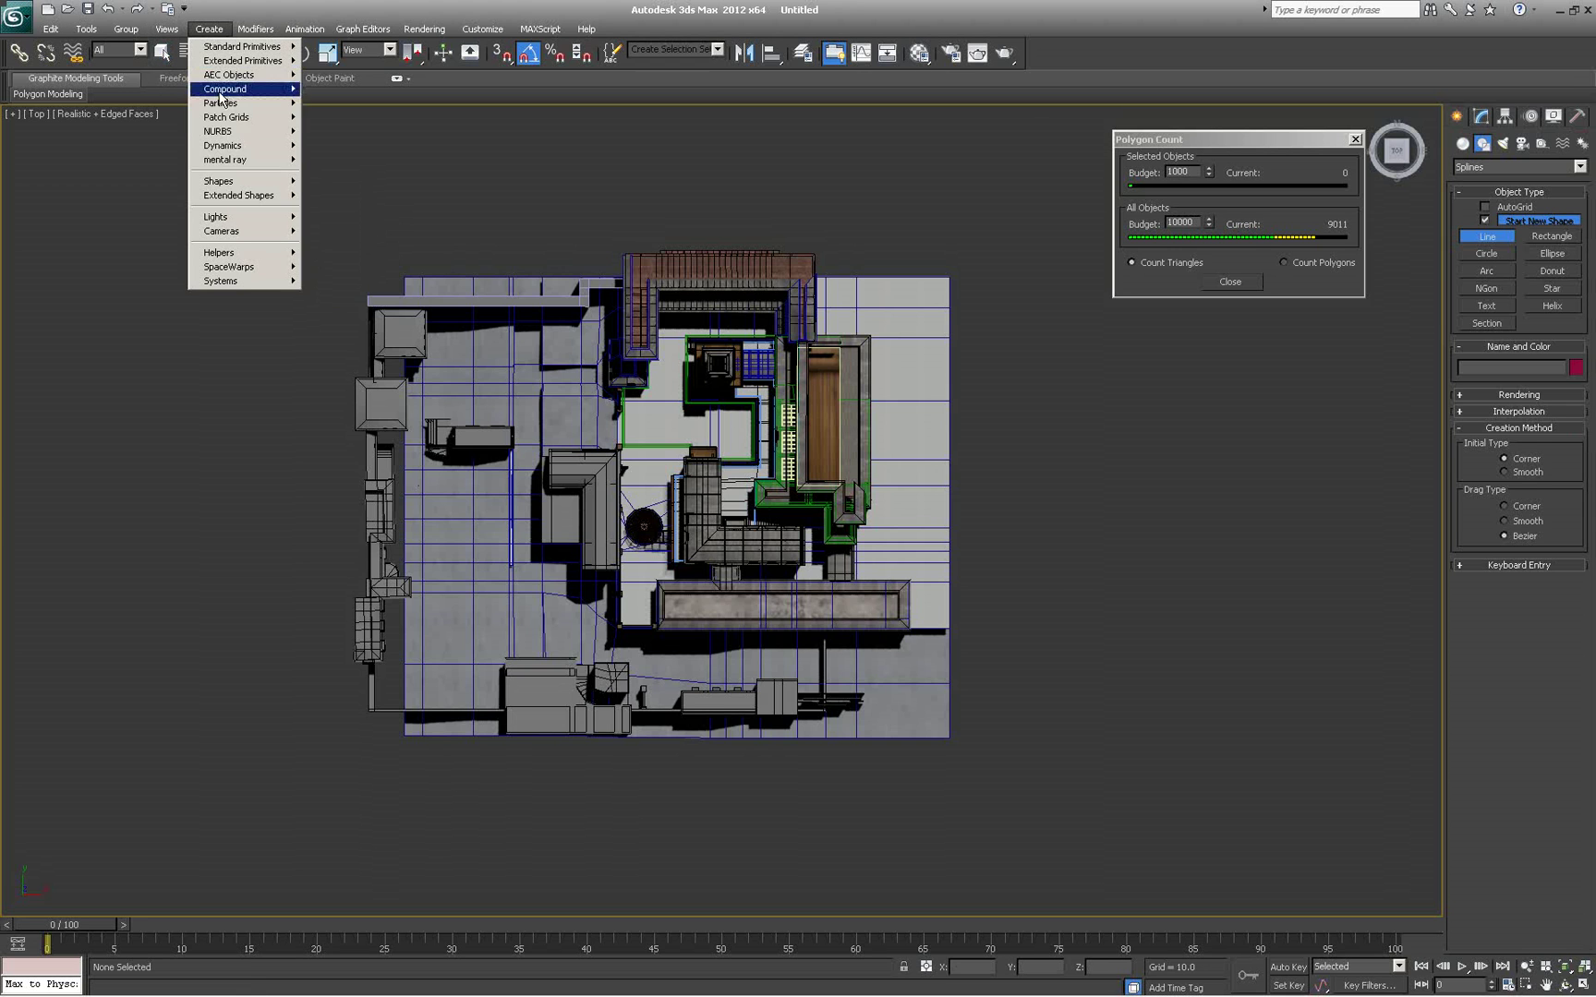
mouse_move(223, 183)
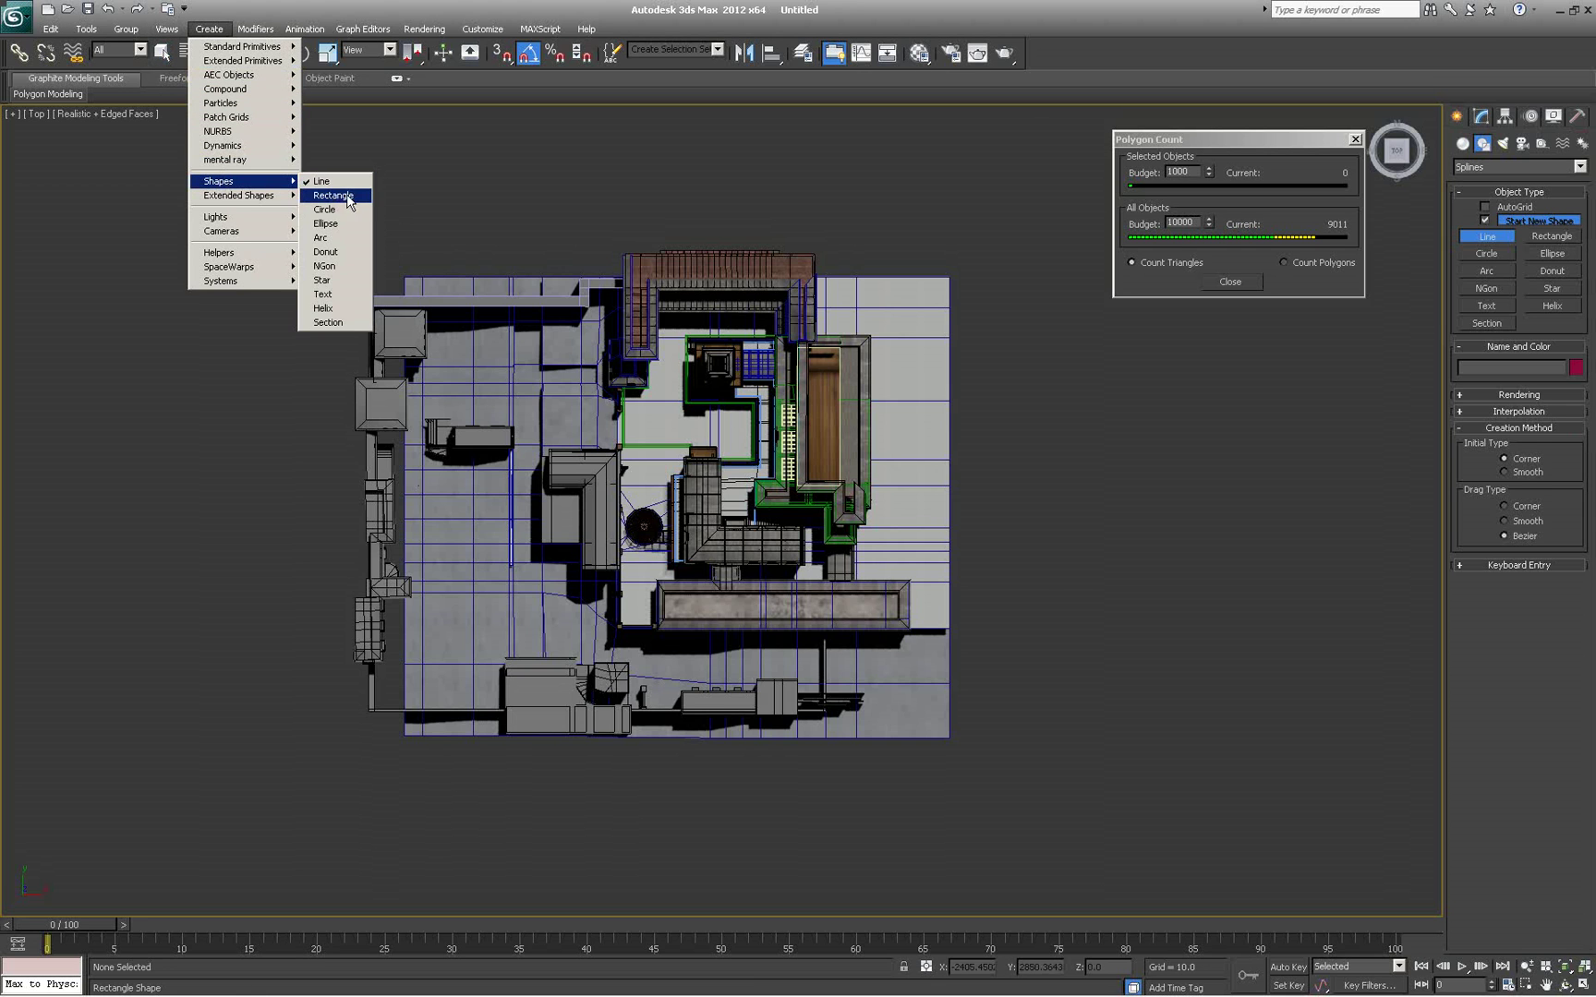
click(330, 196)
drag(294, 191, 1076, 850)
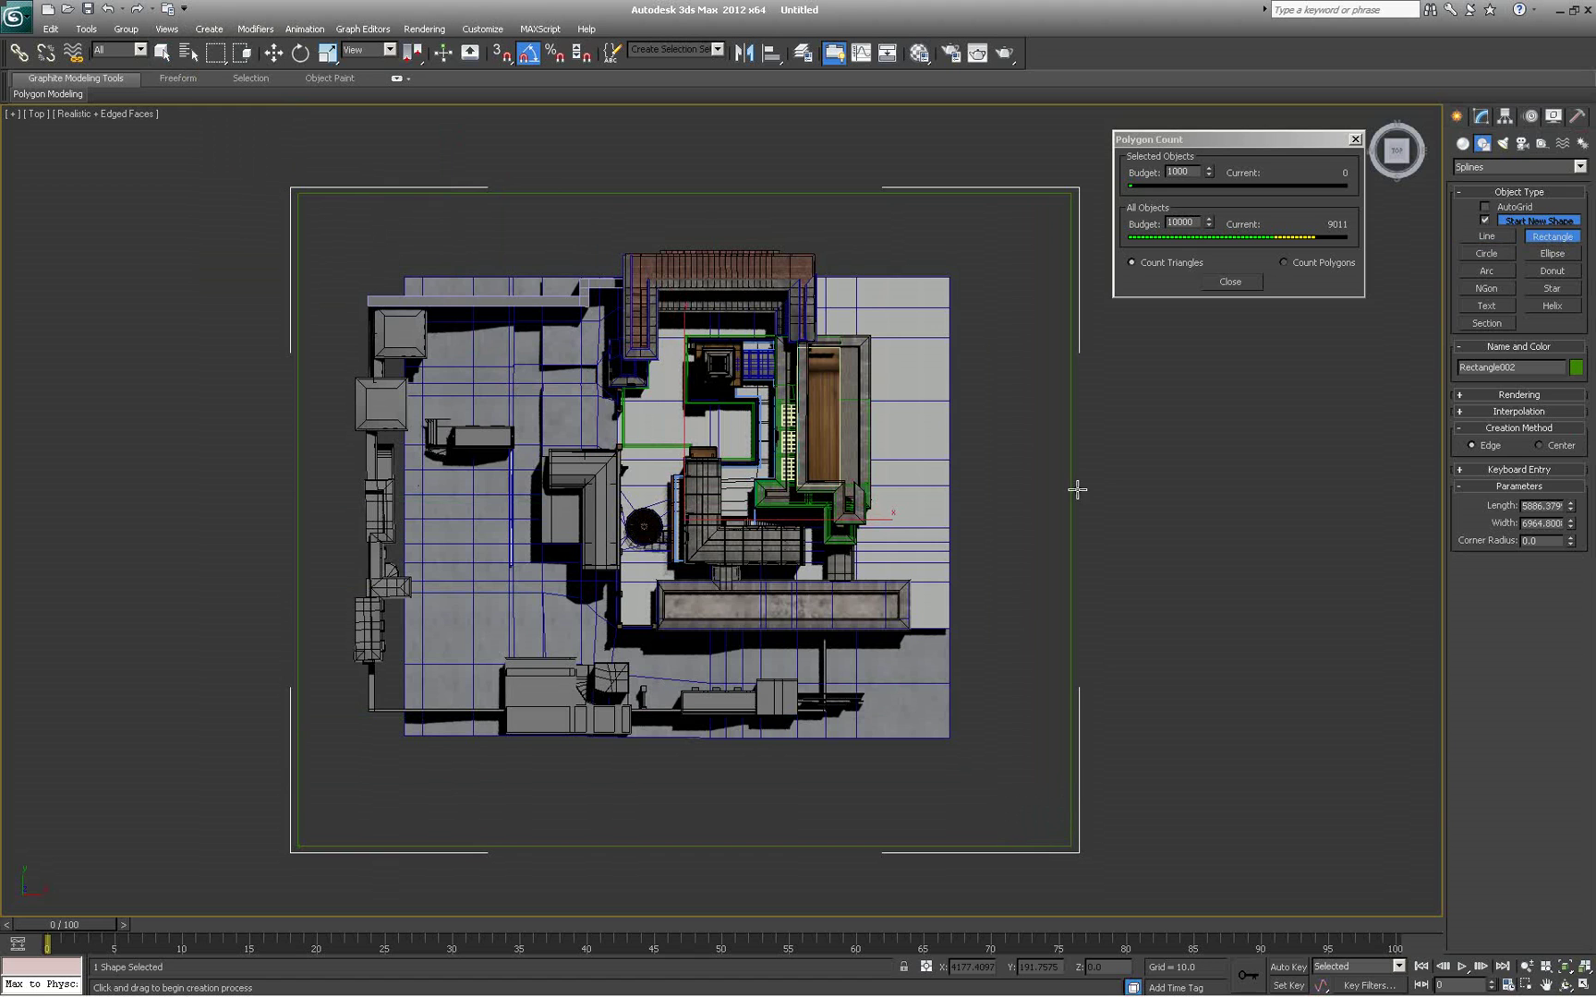
Move the rectangle spline slightly so that it is better centred around the map
right_click(694, 418)
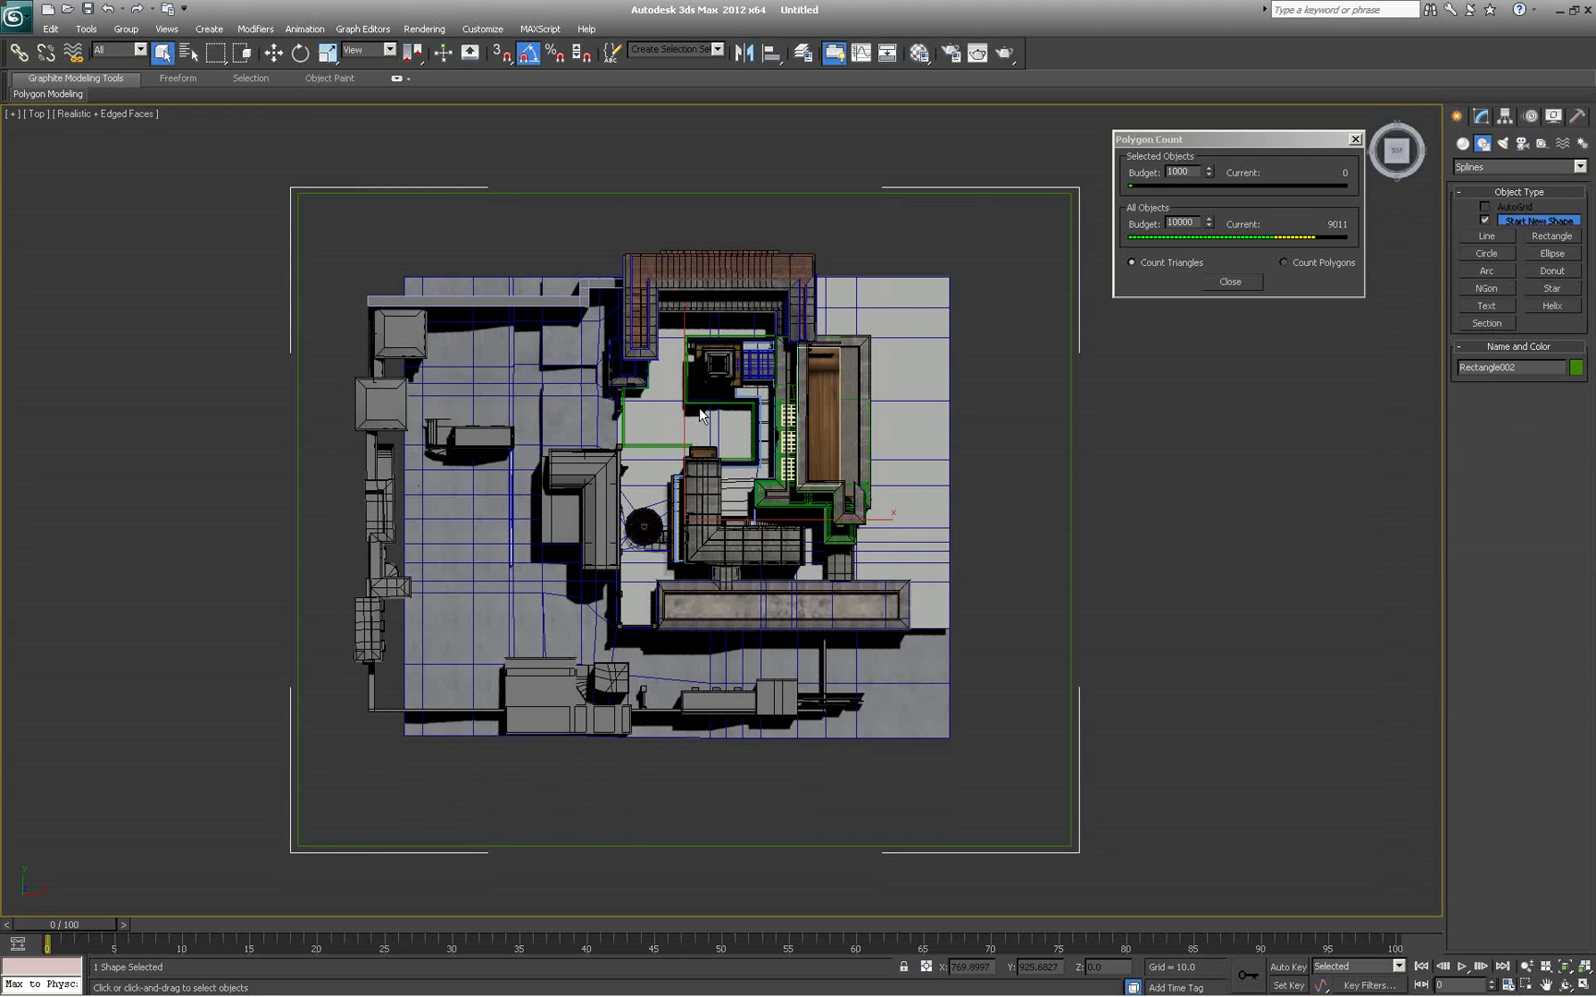
right_click(694, 420)
click(716, 434)
drag(725, 480, 723, 441)
drag(809, 483, 805, 493)
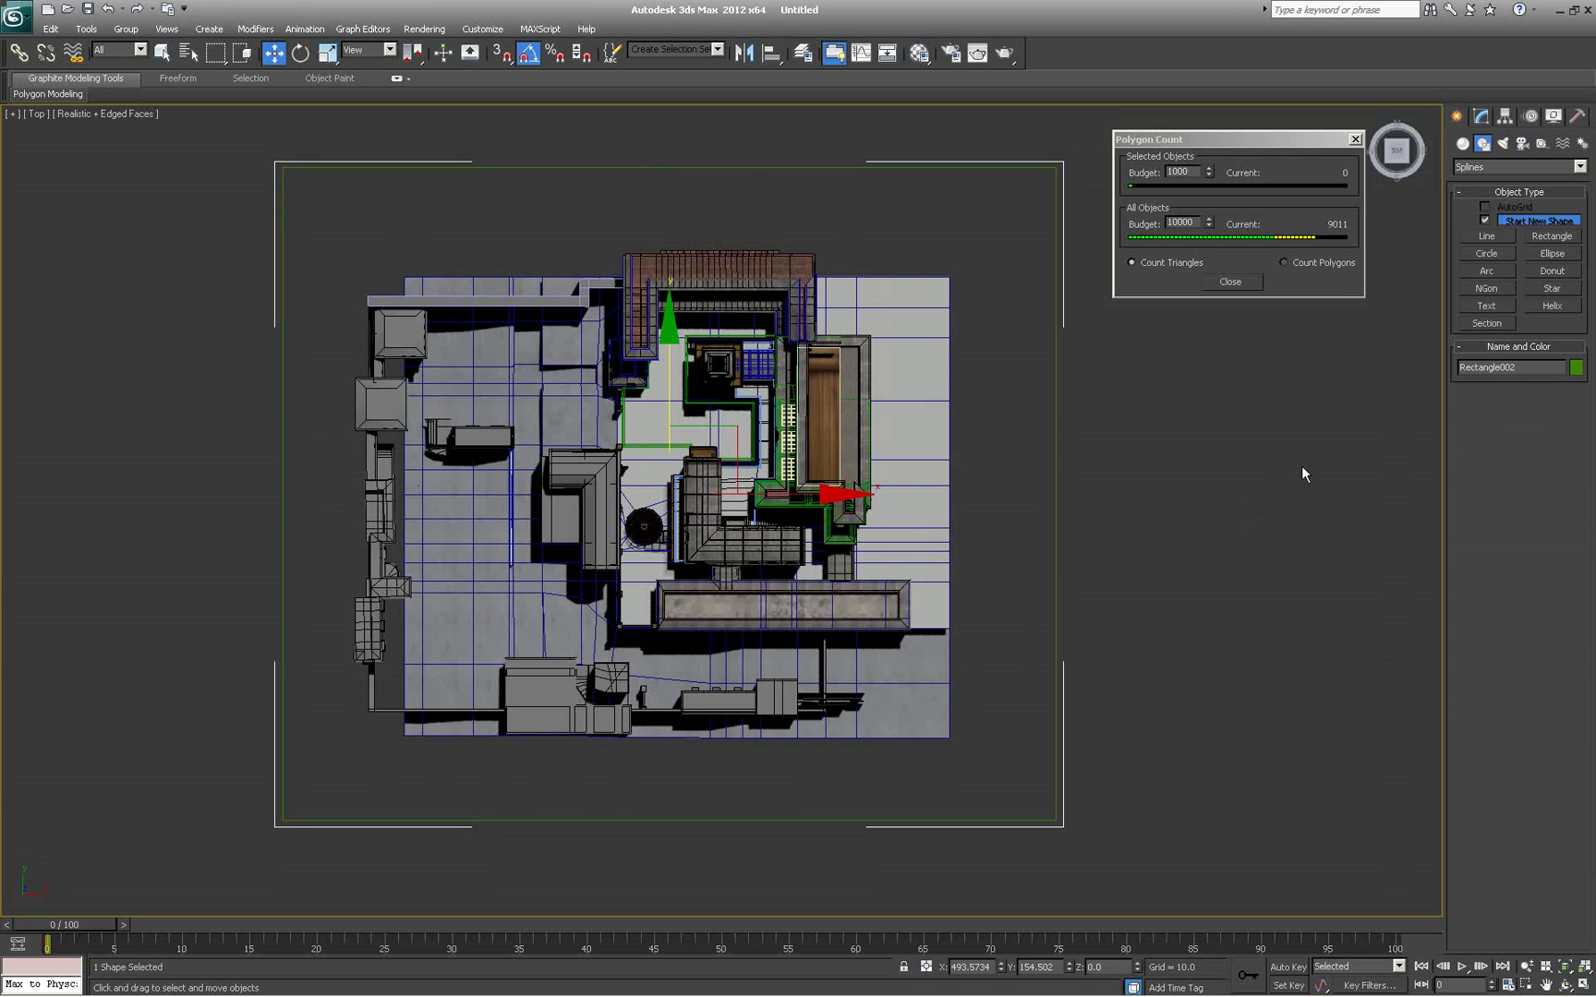
Apply a Garment Maker modifier to the rectangle and put the scene on Hold
click(1485, 116)
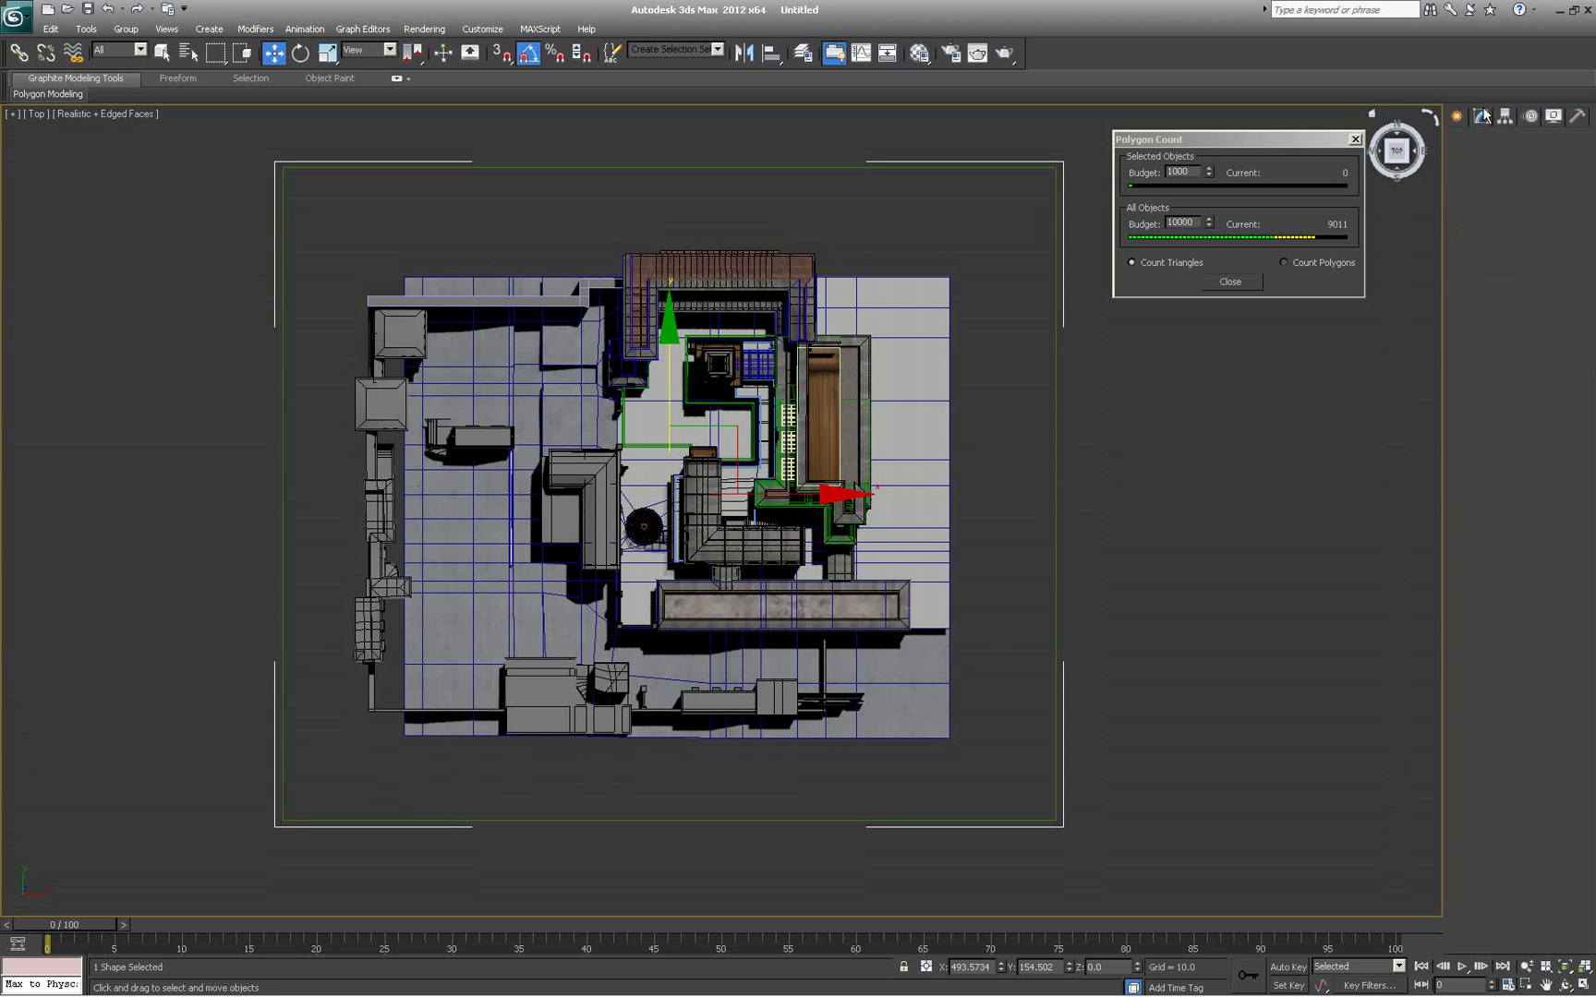
click(1580, 160)
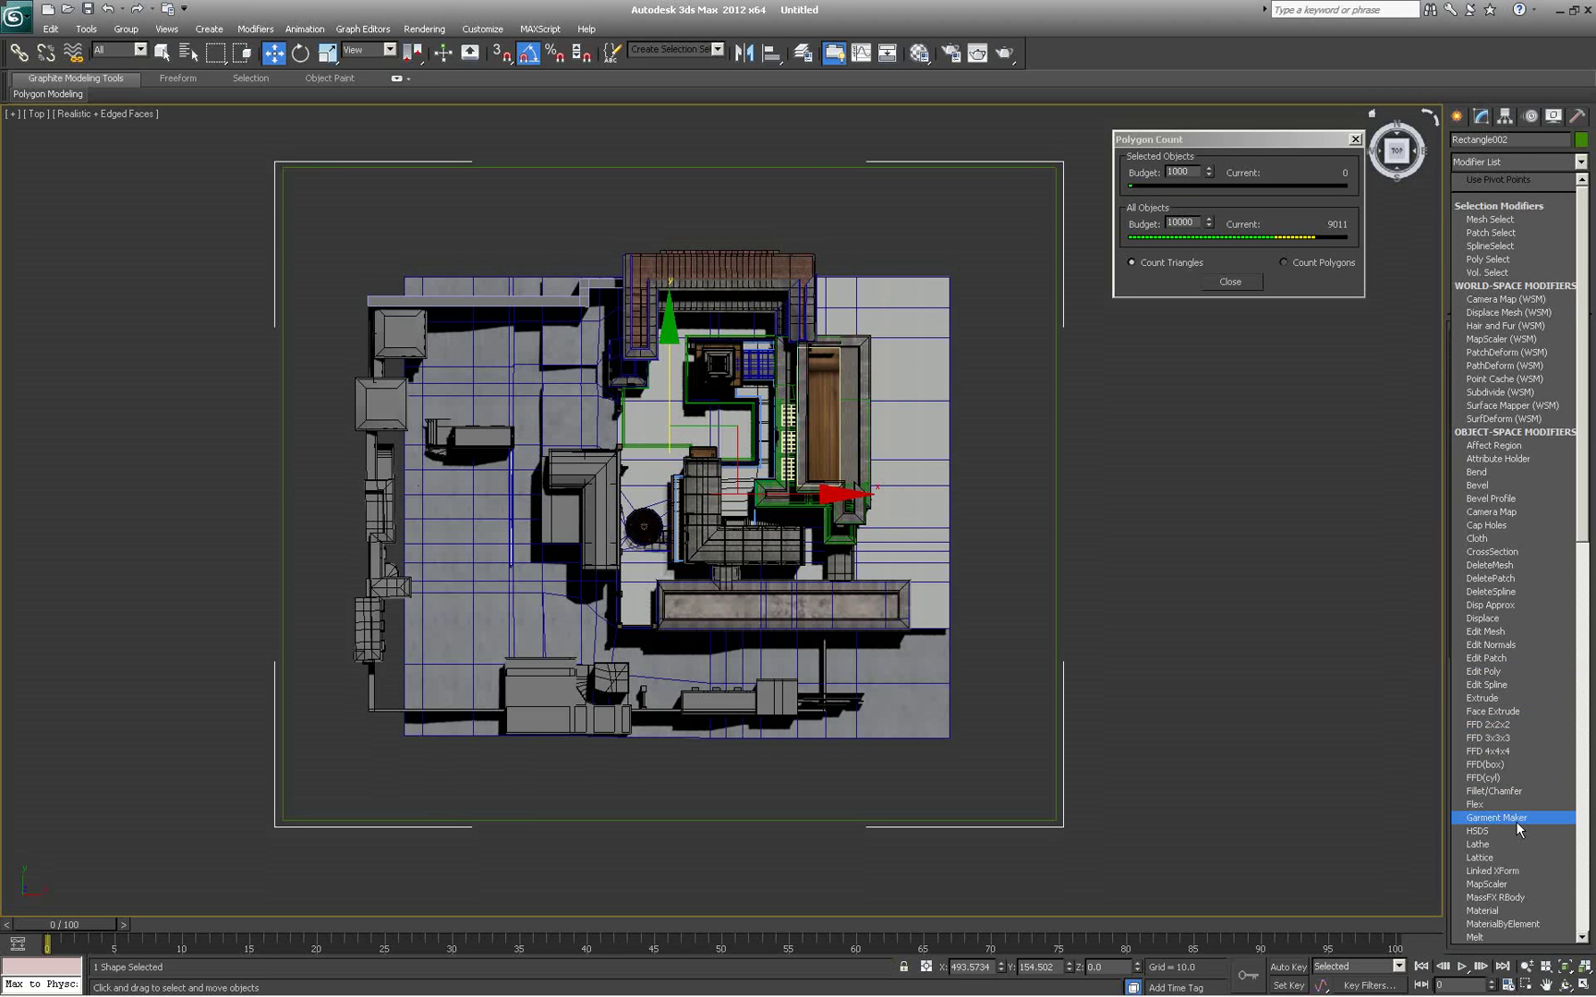
click(1496, 818)
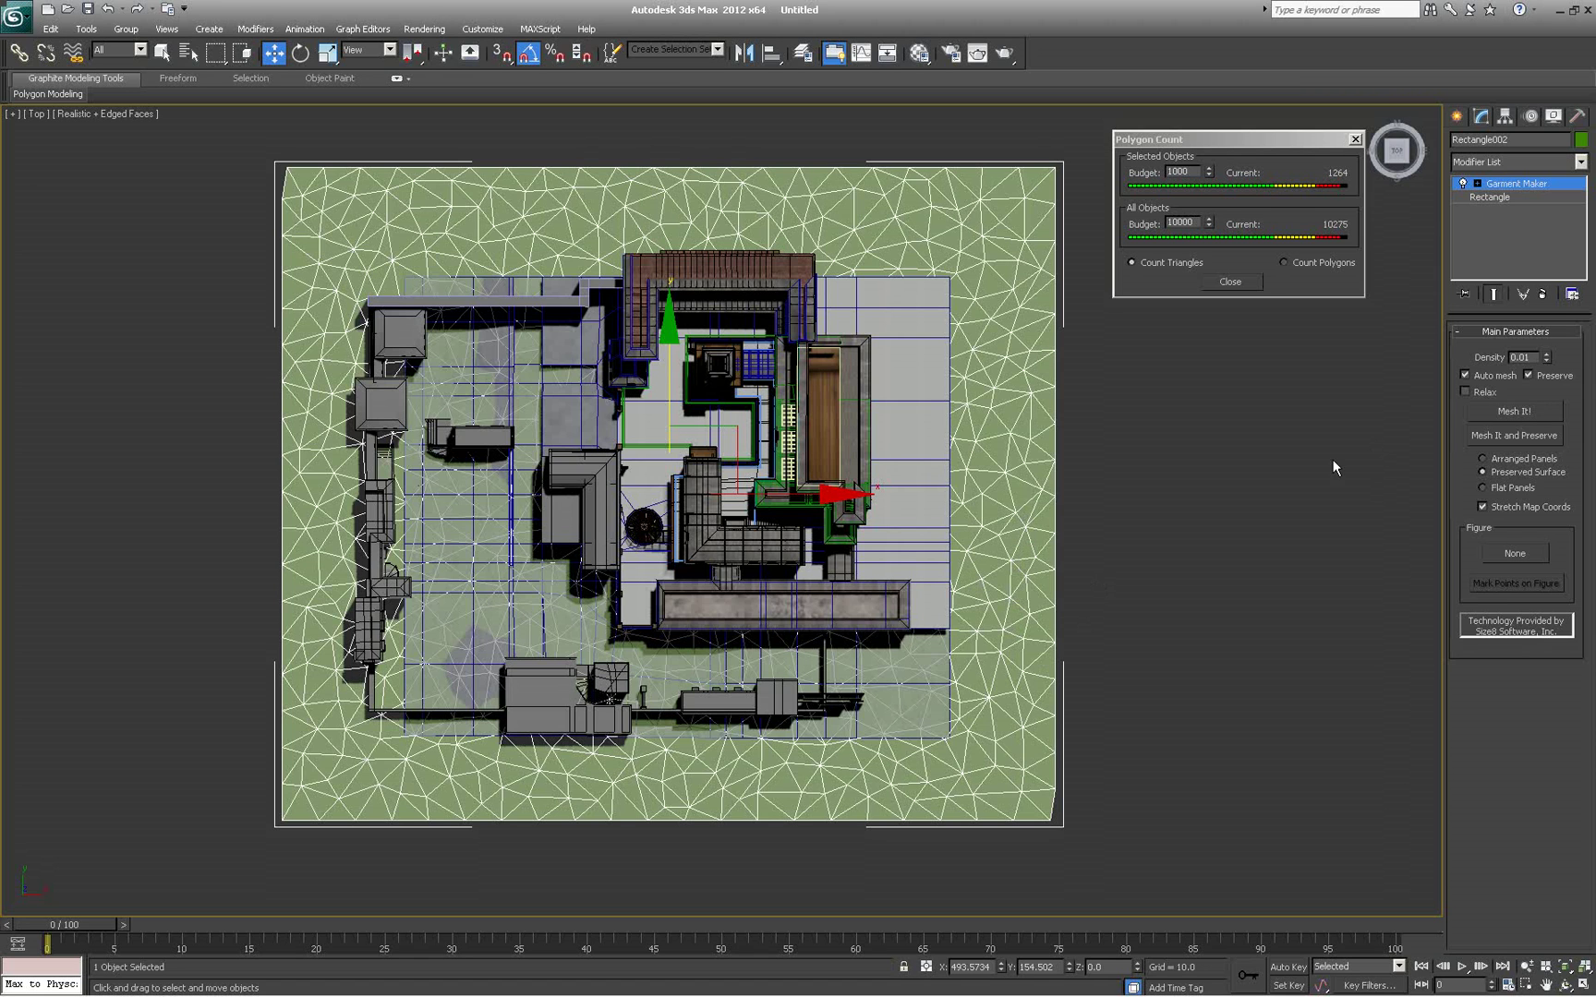
click(51, 29)
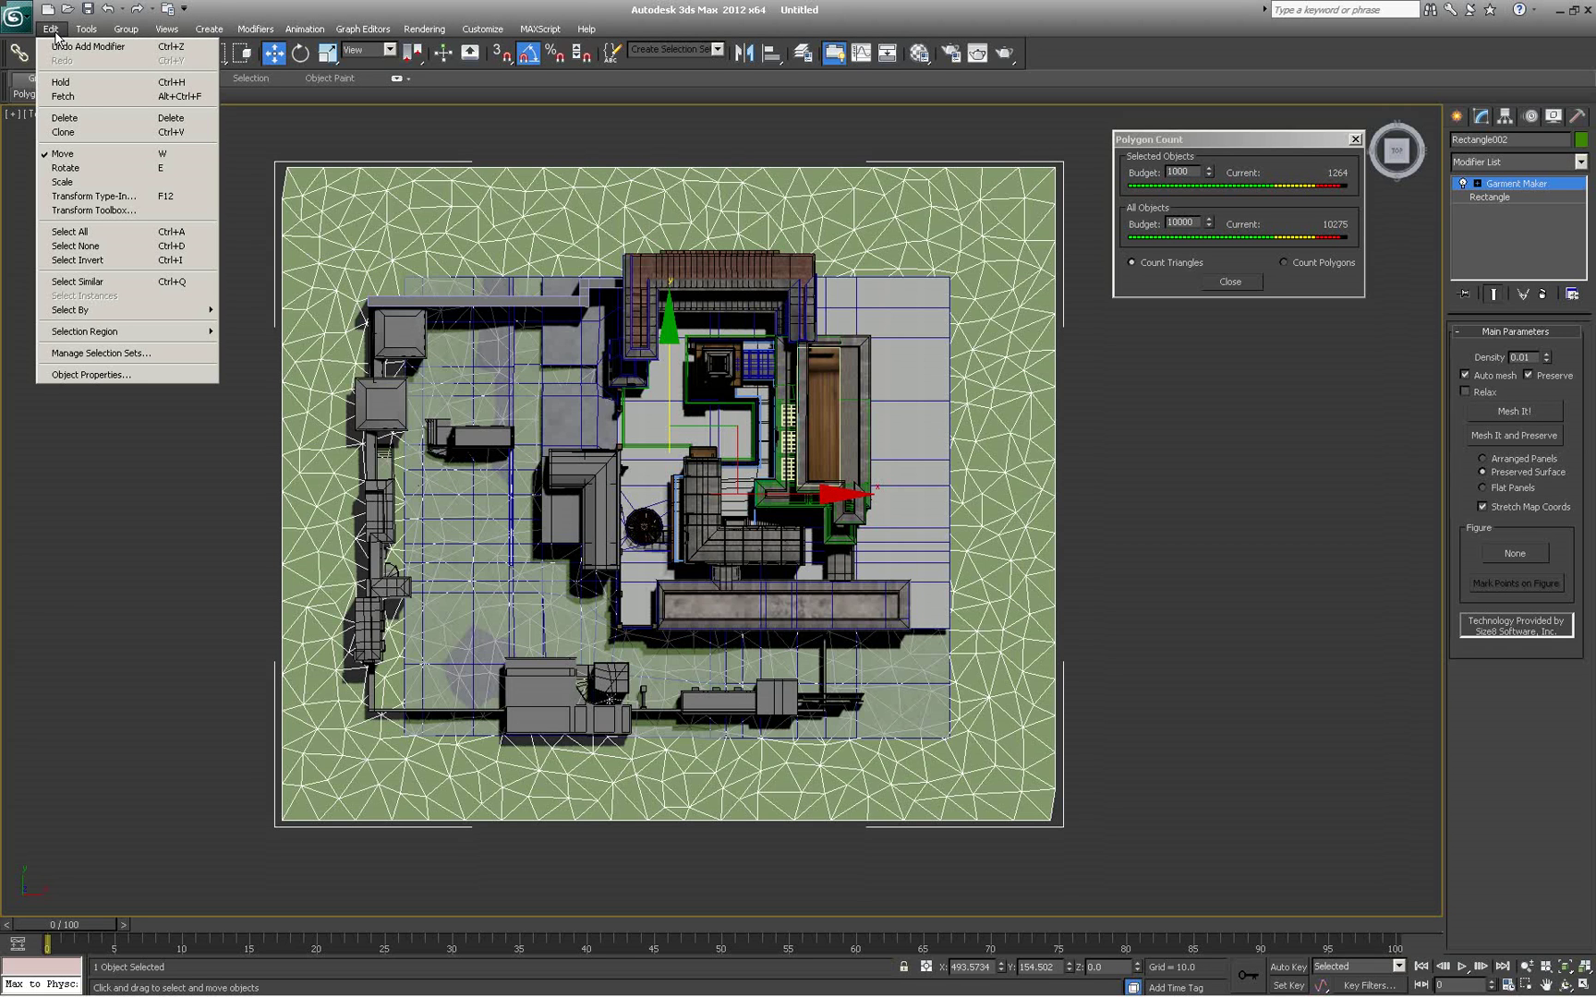
click(61, 82)
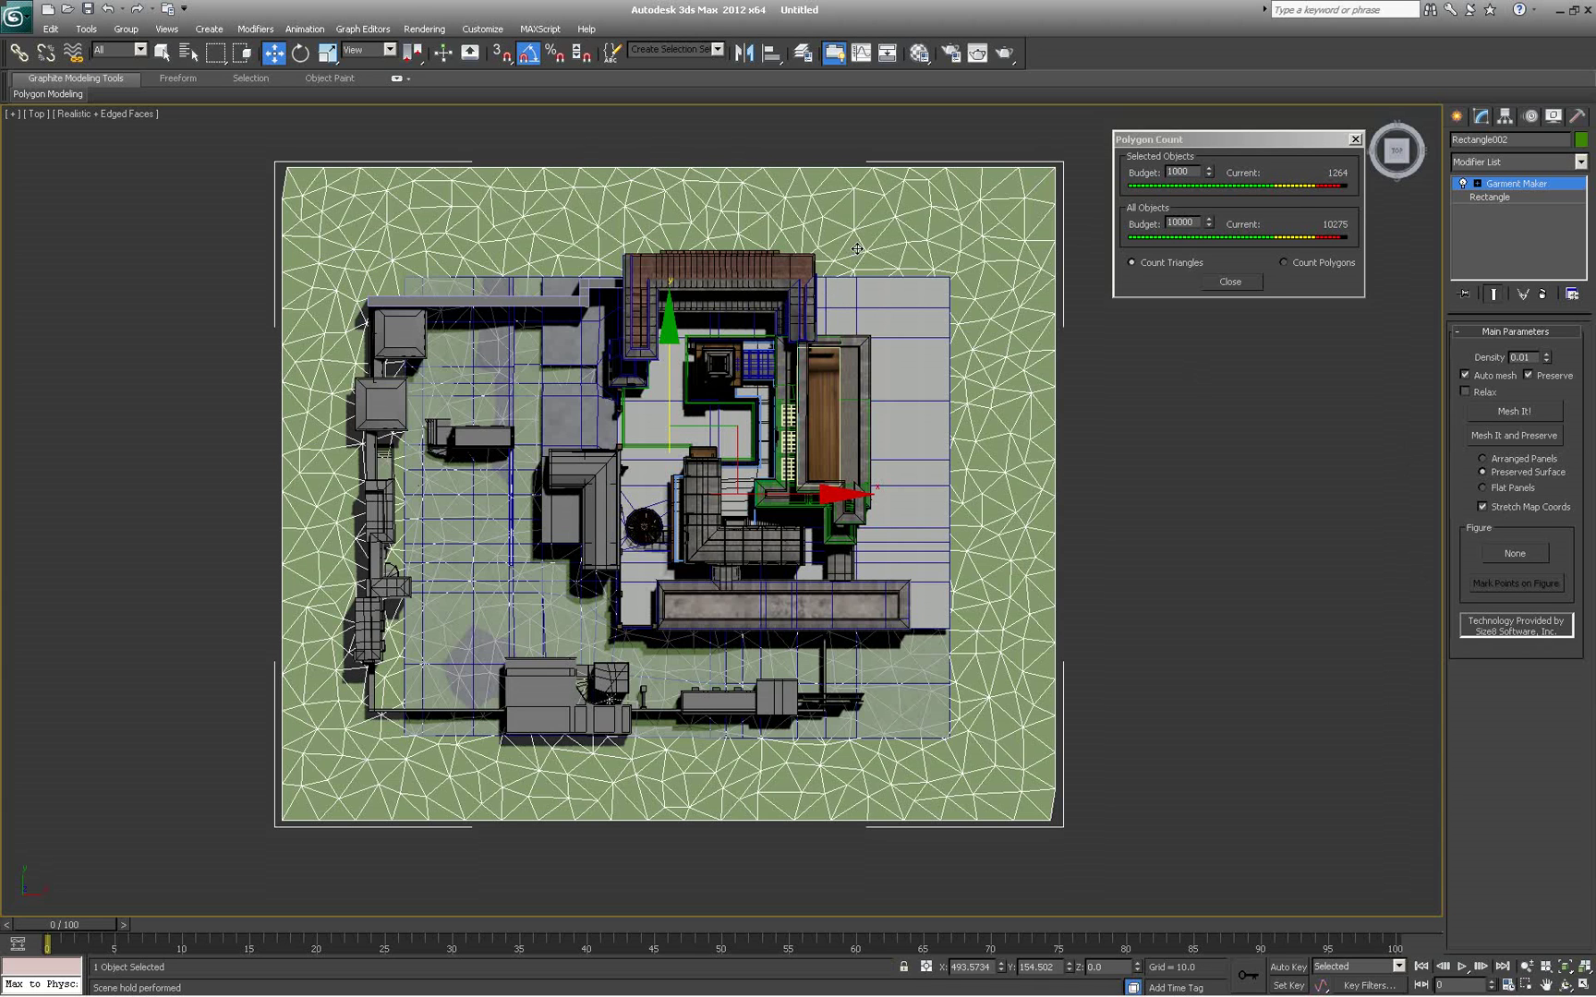
Shift the Polygon Count window upward and delete the meshed rectangle around the map
drag(1315, 143, 1323, 98)
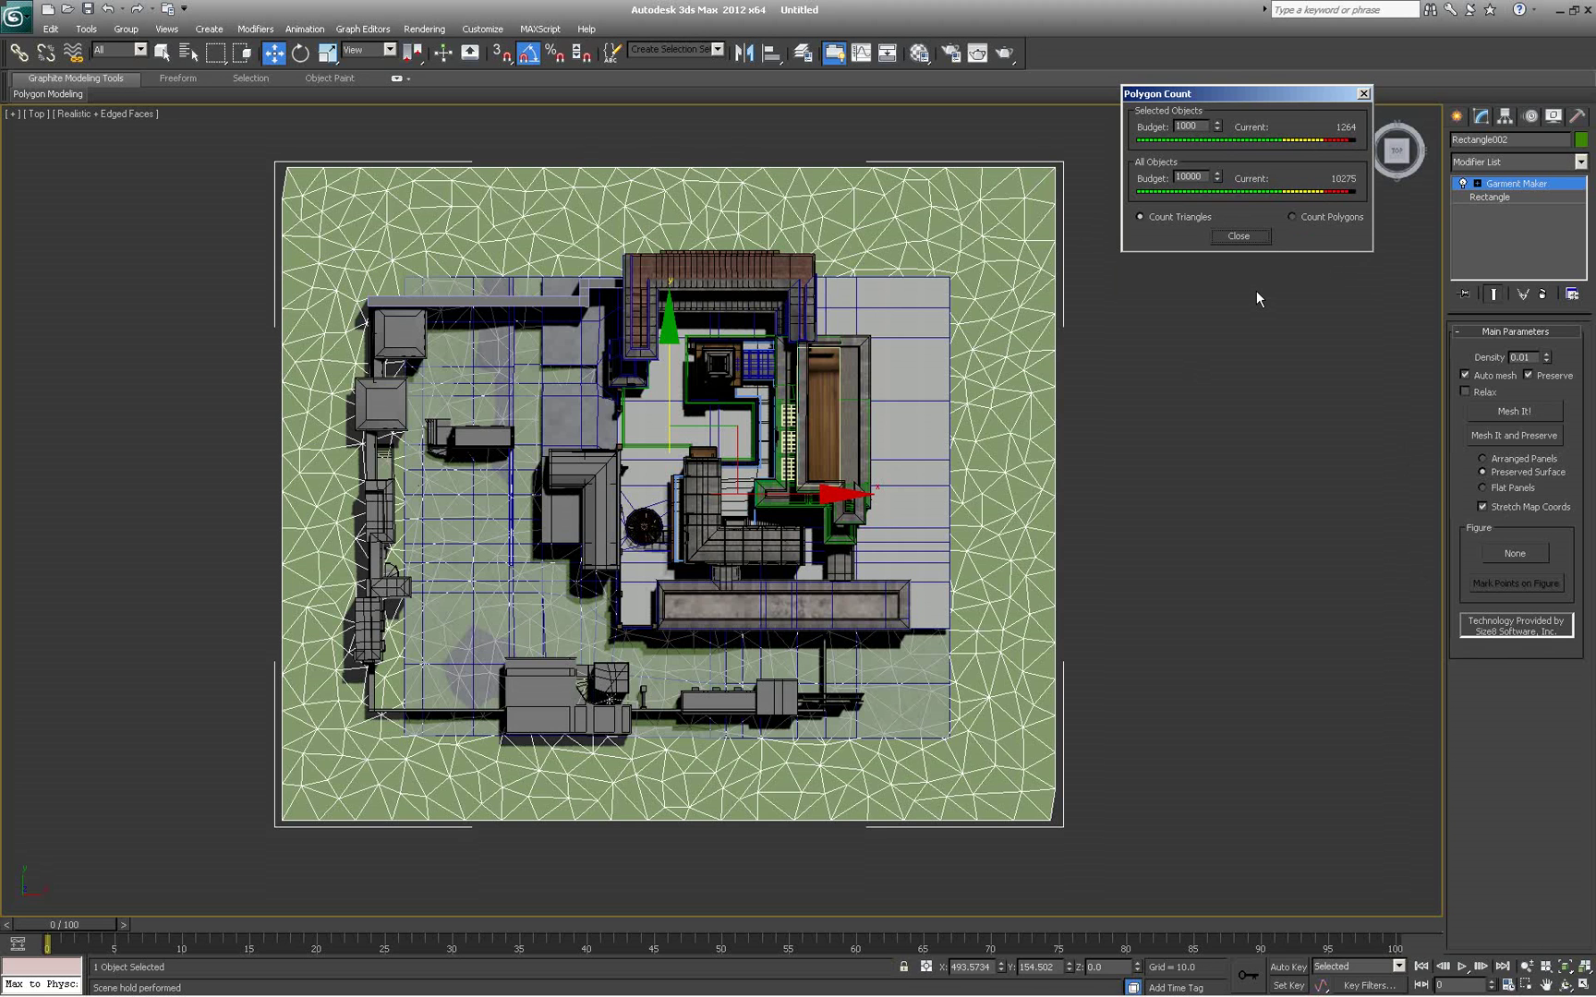
click(1007, 281)
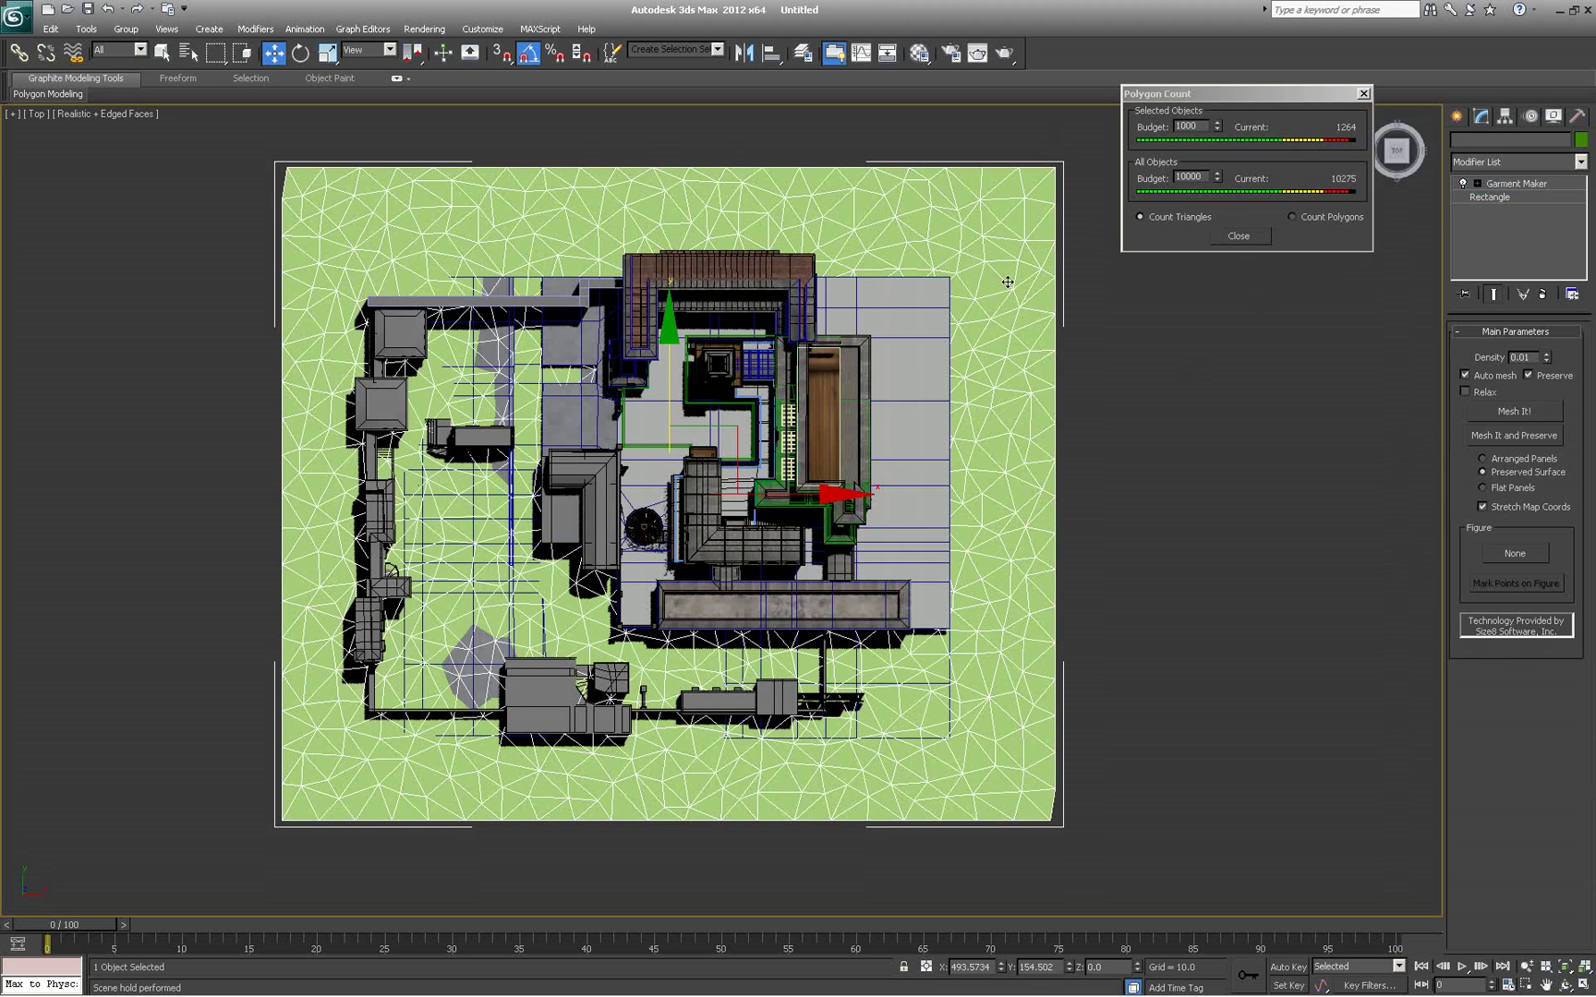
key(Delete)
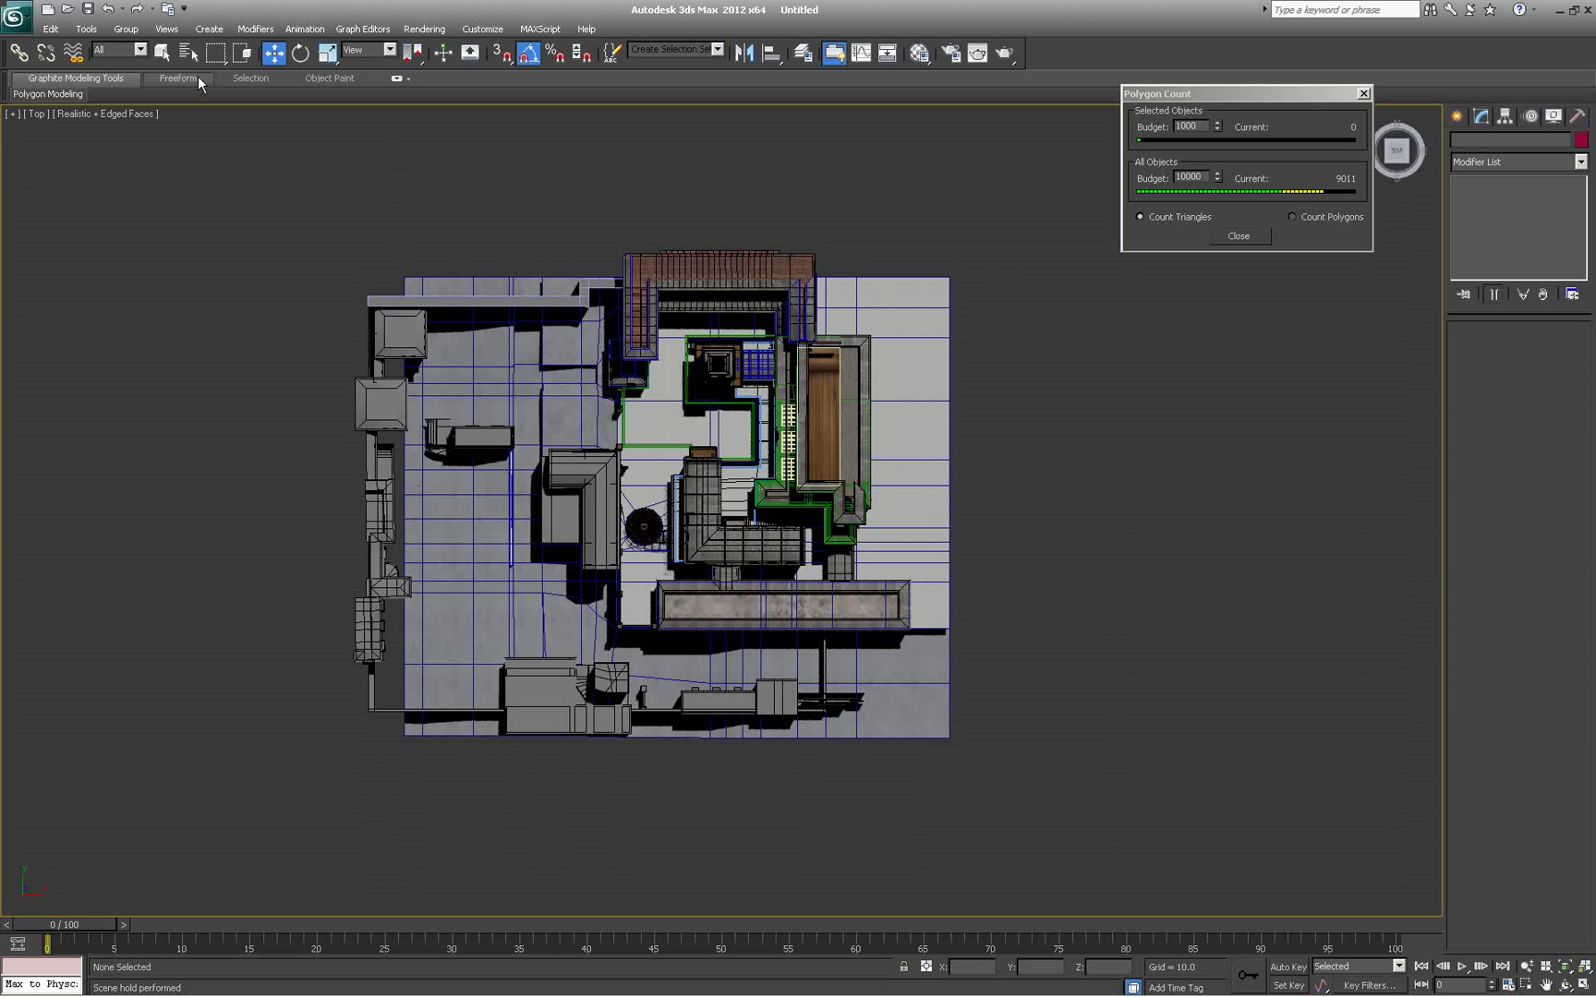
Draw a new rectangle spline about 5624 long and 7137 wide around the whole map
click(227, 30)
mouse_move(221, 185)
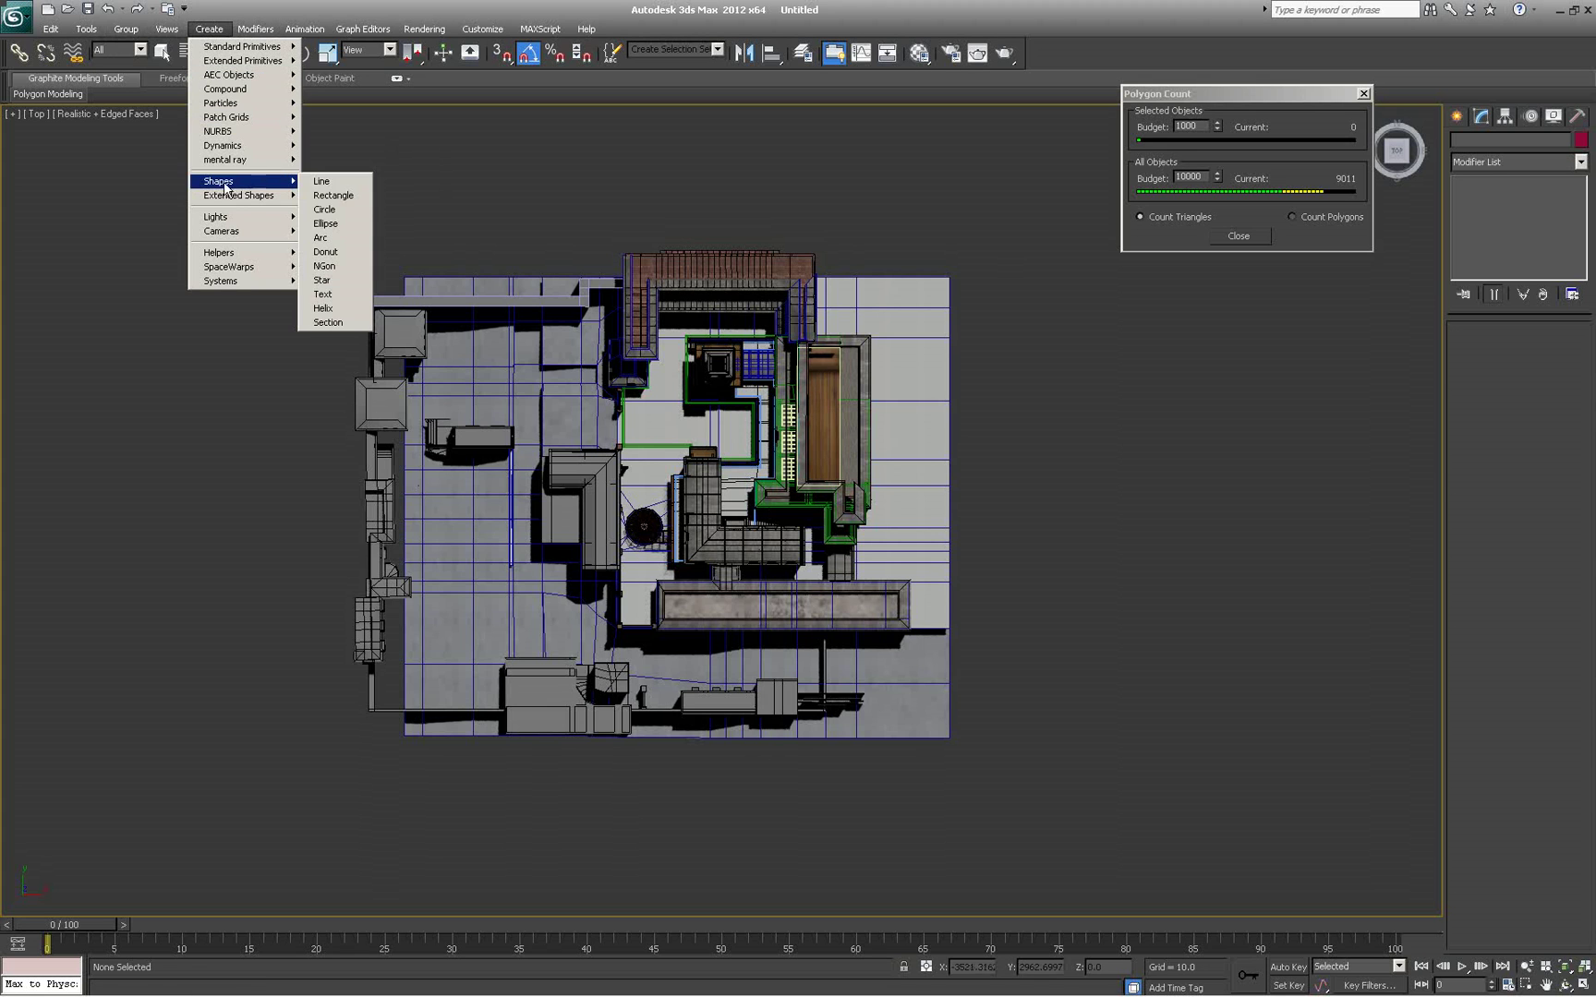
click(333, 194)
drag(229, 194, 1023, 819)
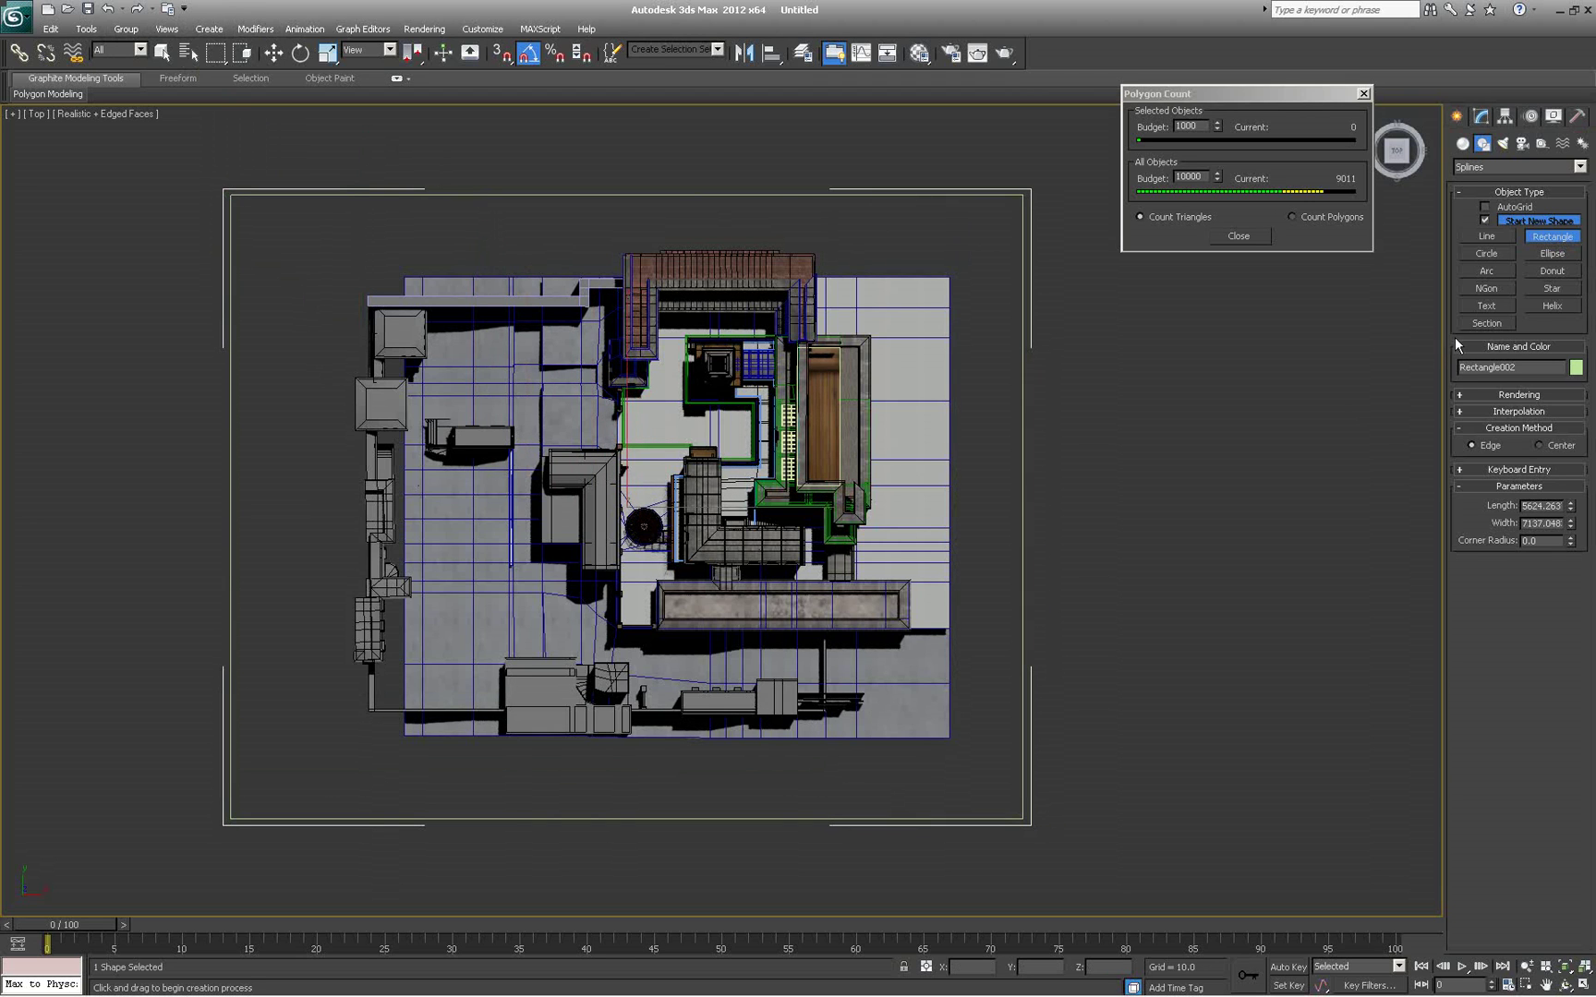
Apply a Garment Maker modifier to the new rectangle and put the scene on Hold
click(1482, 116)
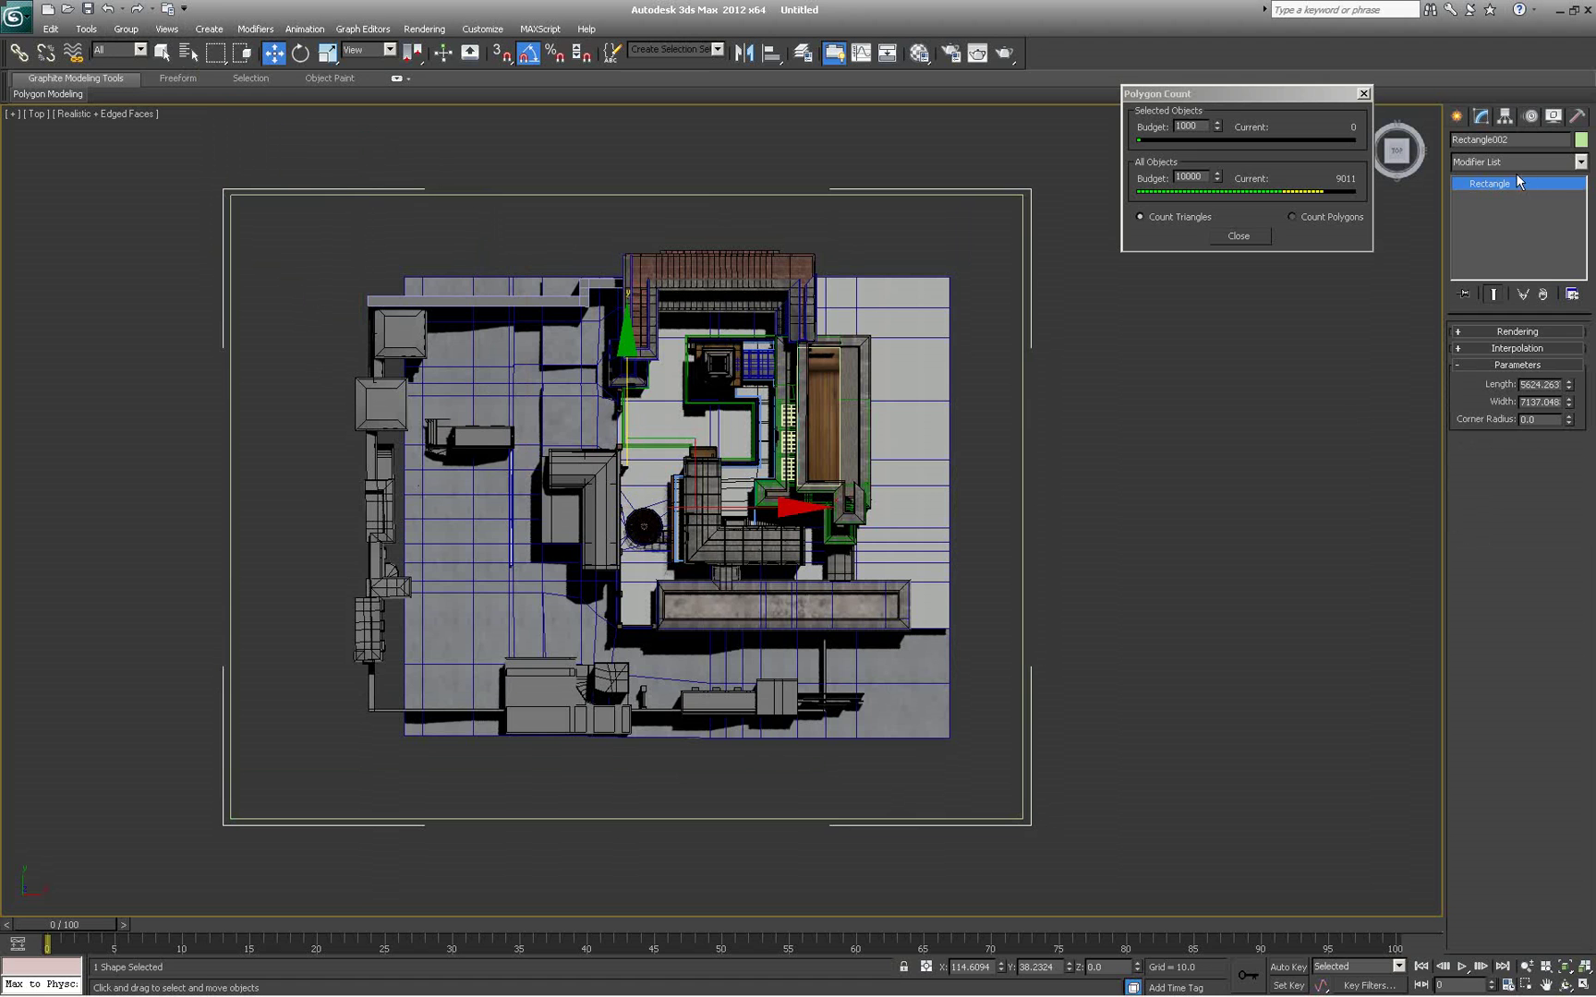
click(1580, 162)
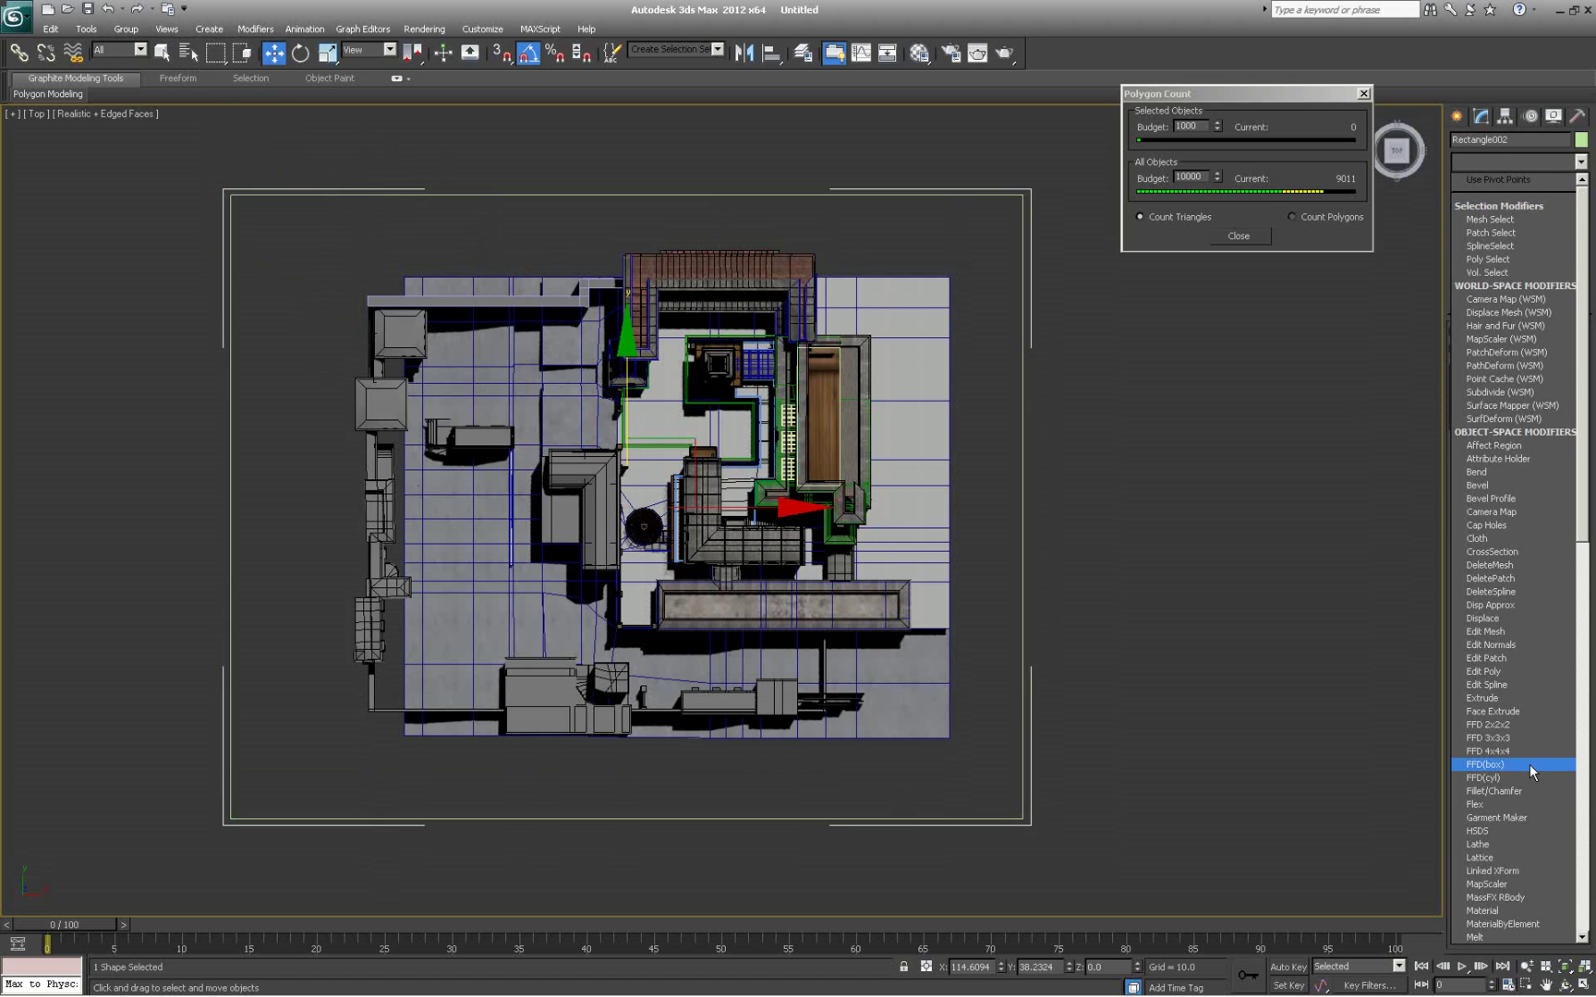
click(1519, 818)
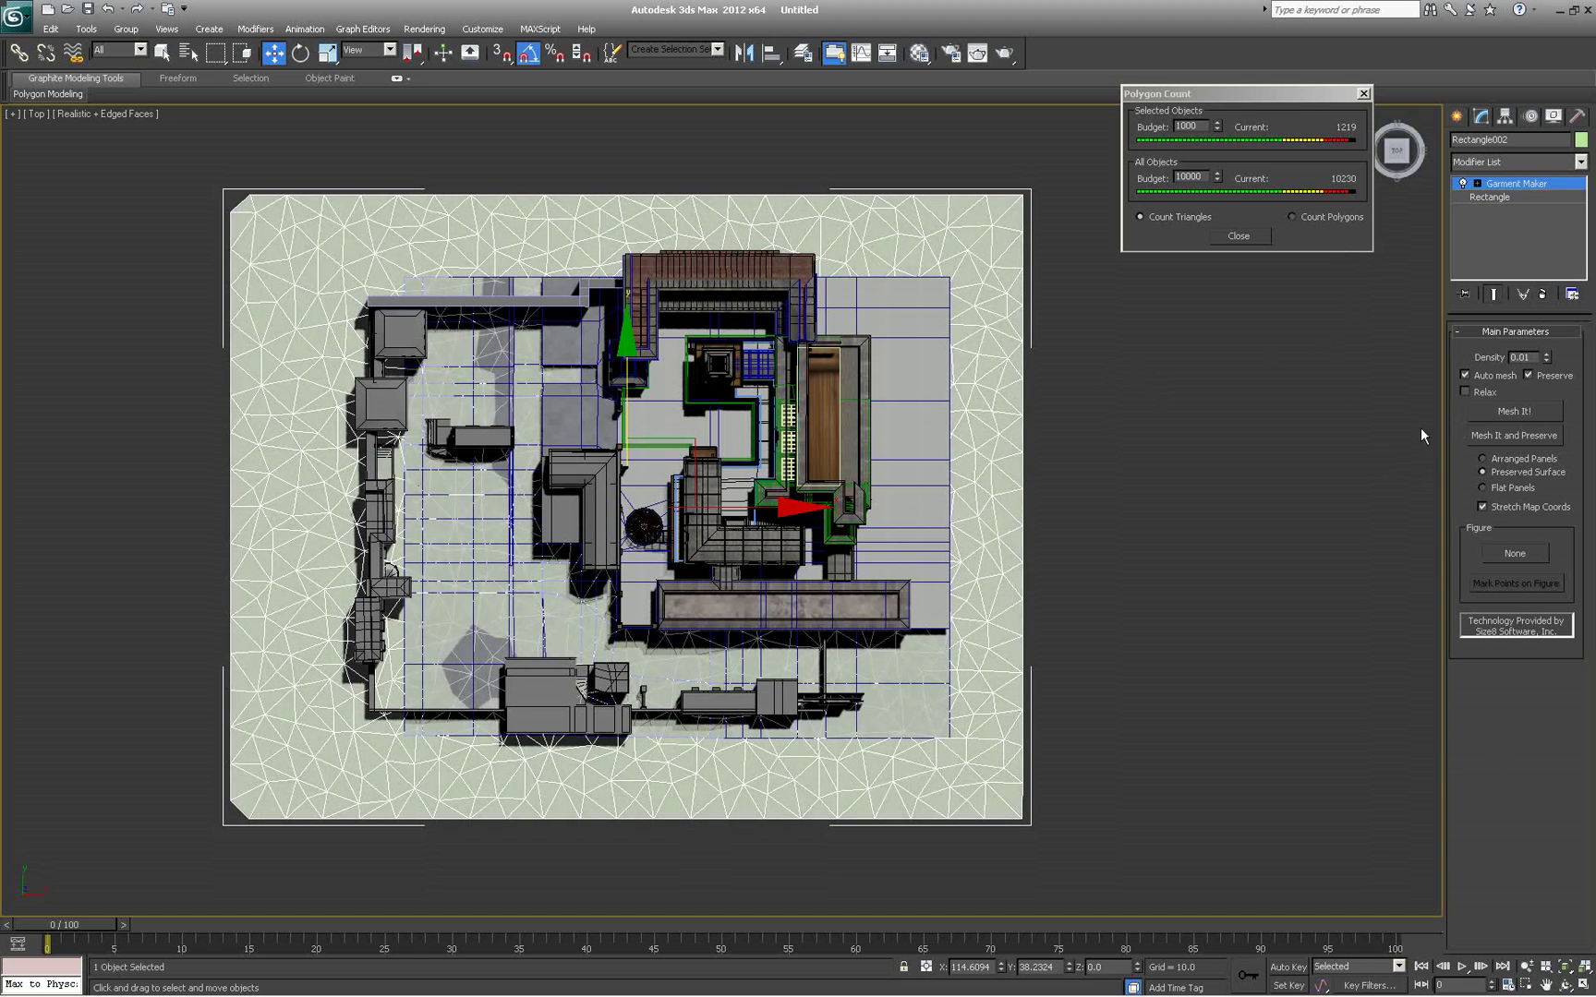
click(50, 28)
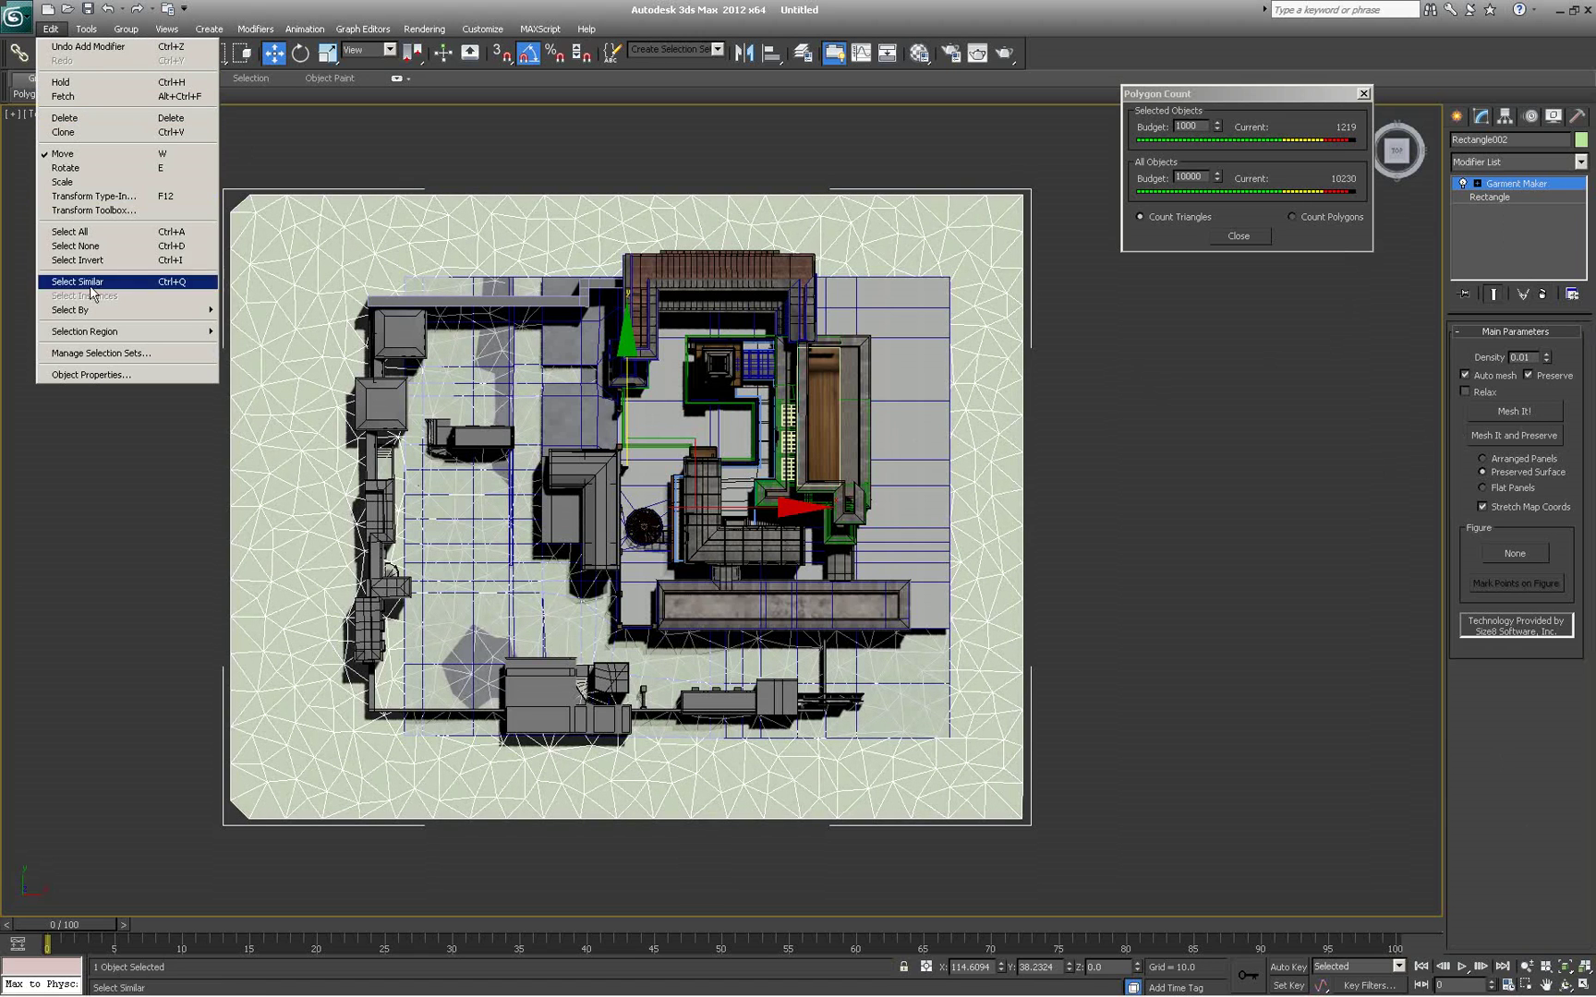
click(64, 82)
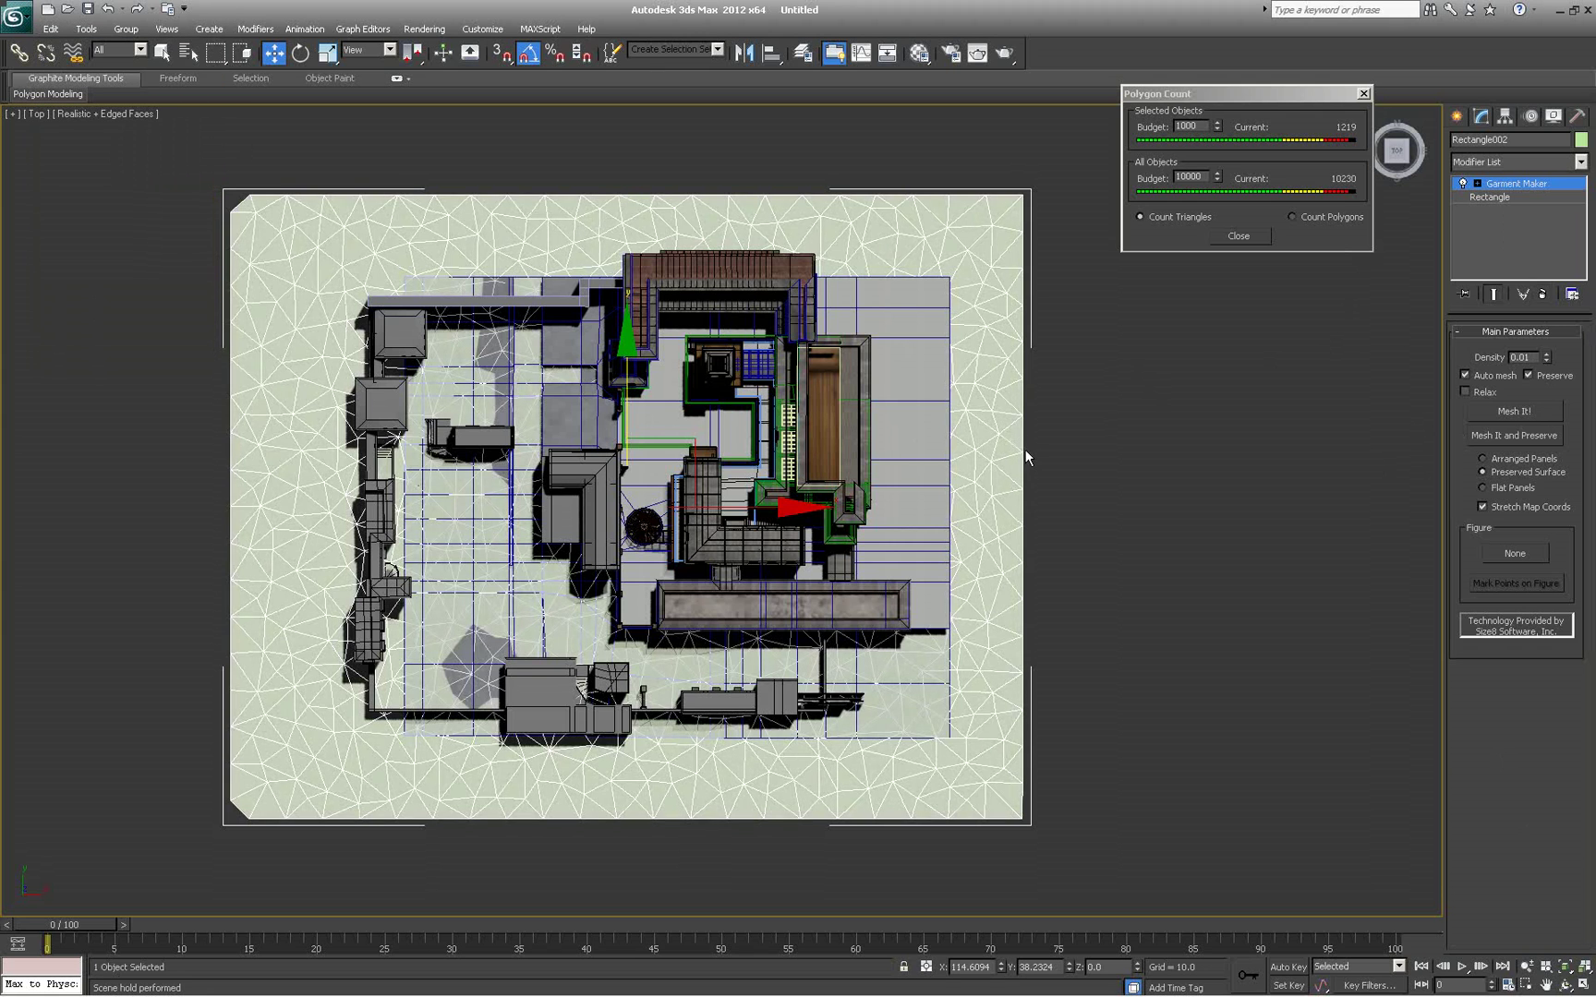
Change the meshed rectangle's object color to dark blue
middle_drag(1025, 449, 1021, 445)
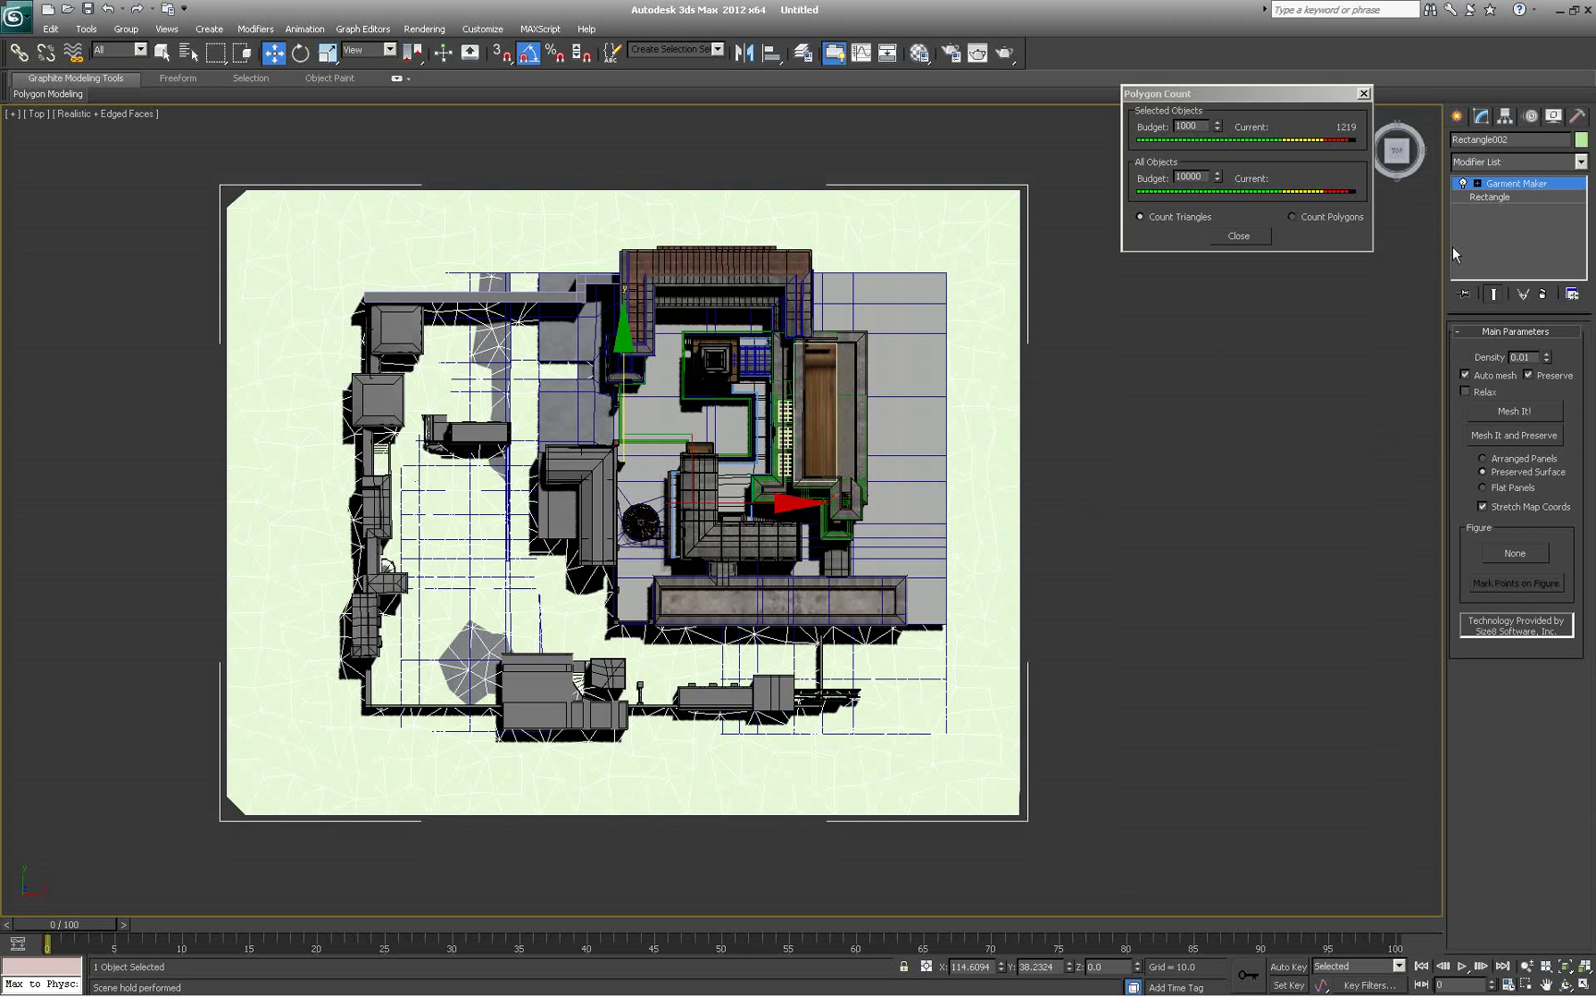
click(1580, 142)
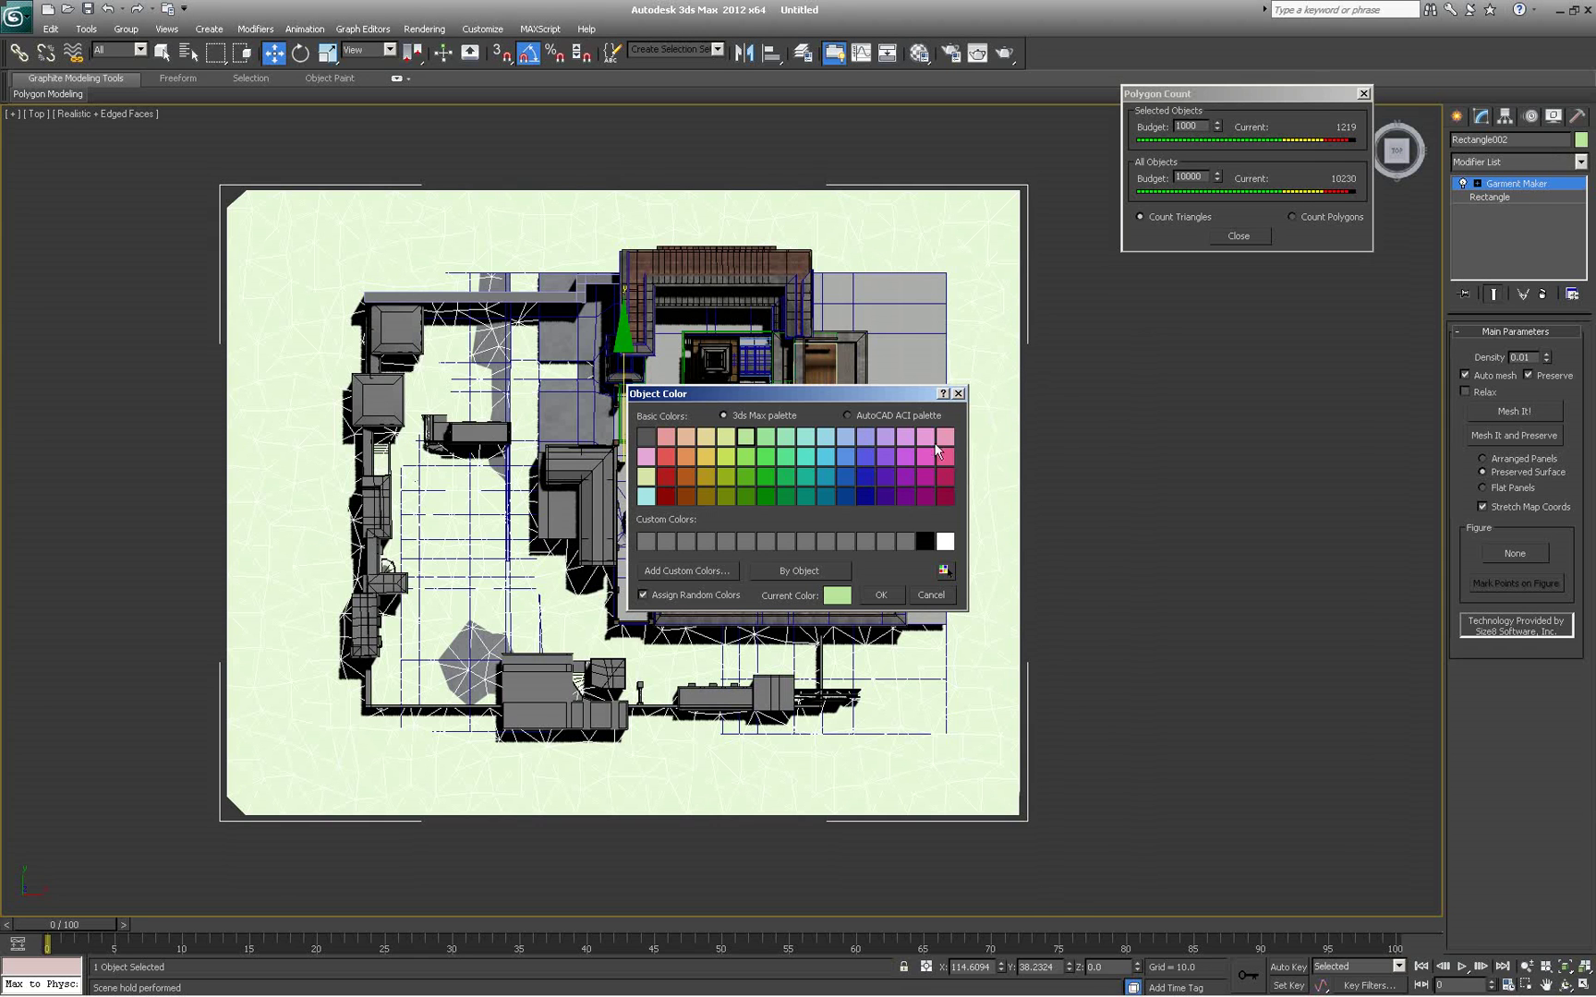
click(861, 498)
click(881, 595)
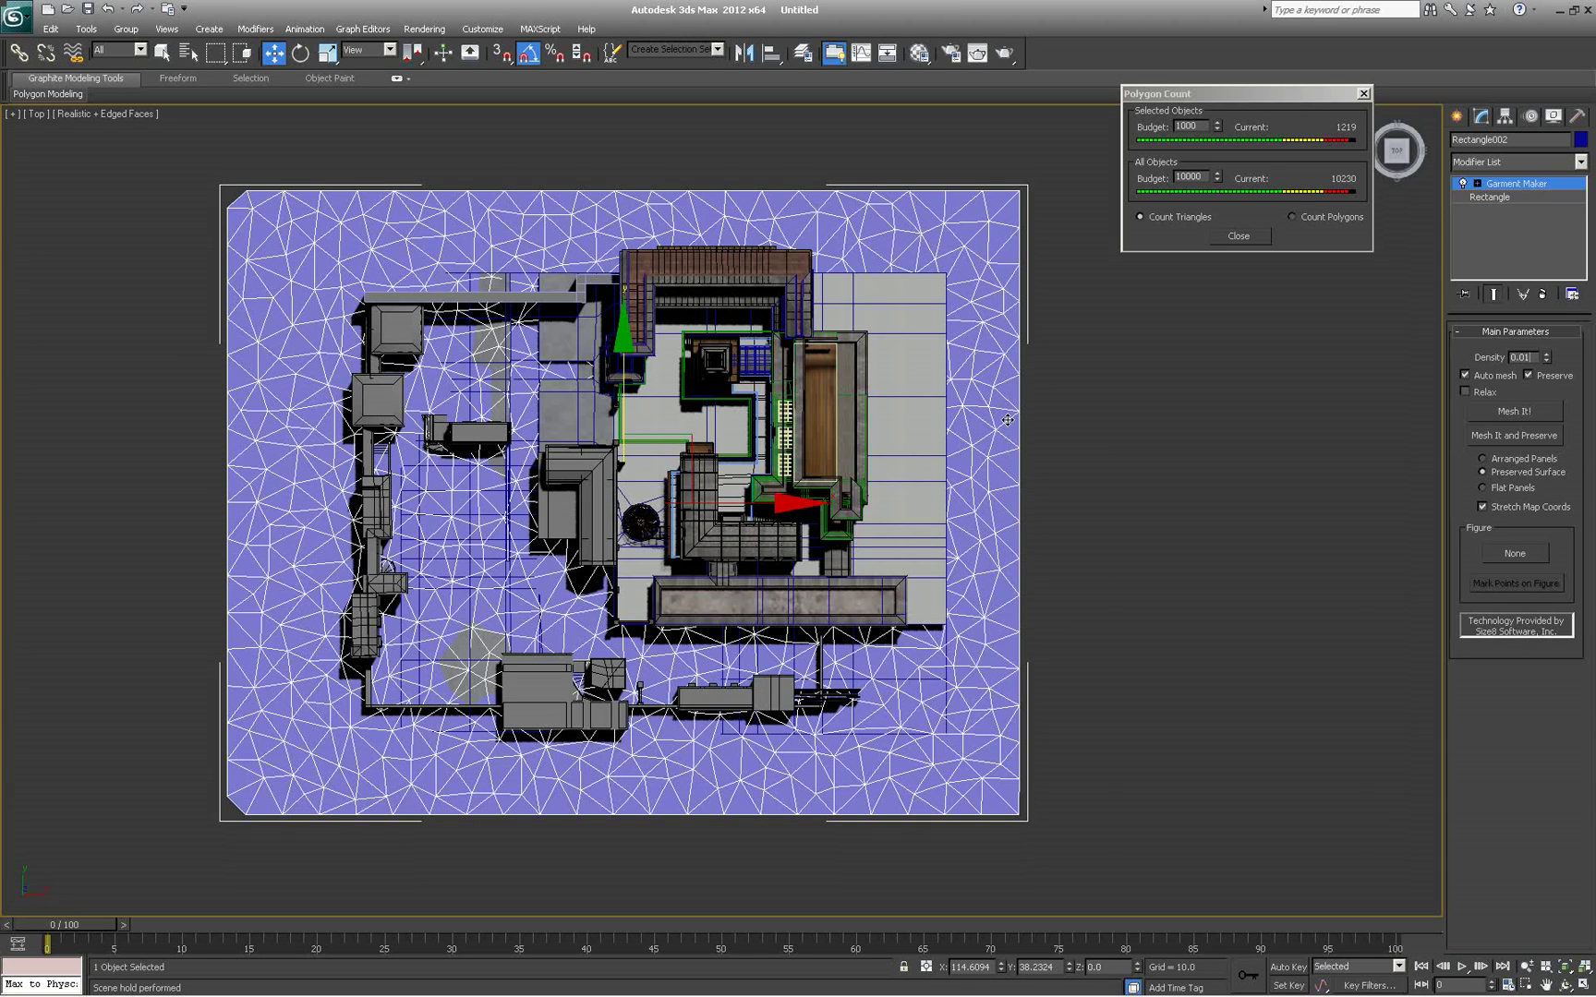
Set the Garment Maker density to 0.0102, then deselect and reselect the meshed rectangle to check its triangulation
click(1522, 356)
click(1532, 361)
text(02)
key(Return)
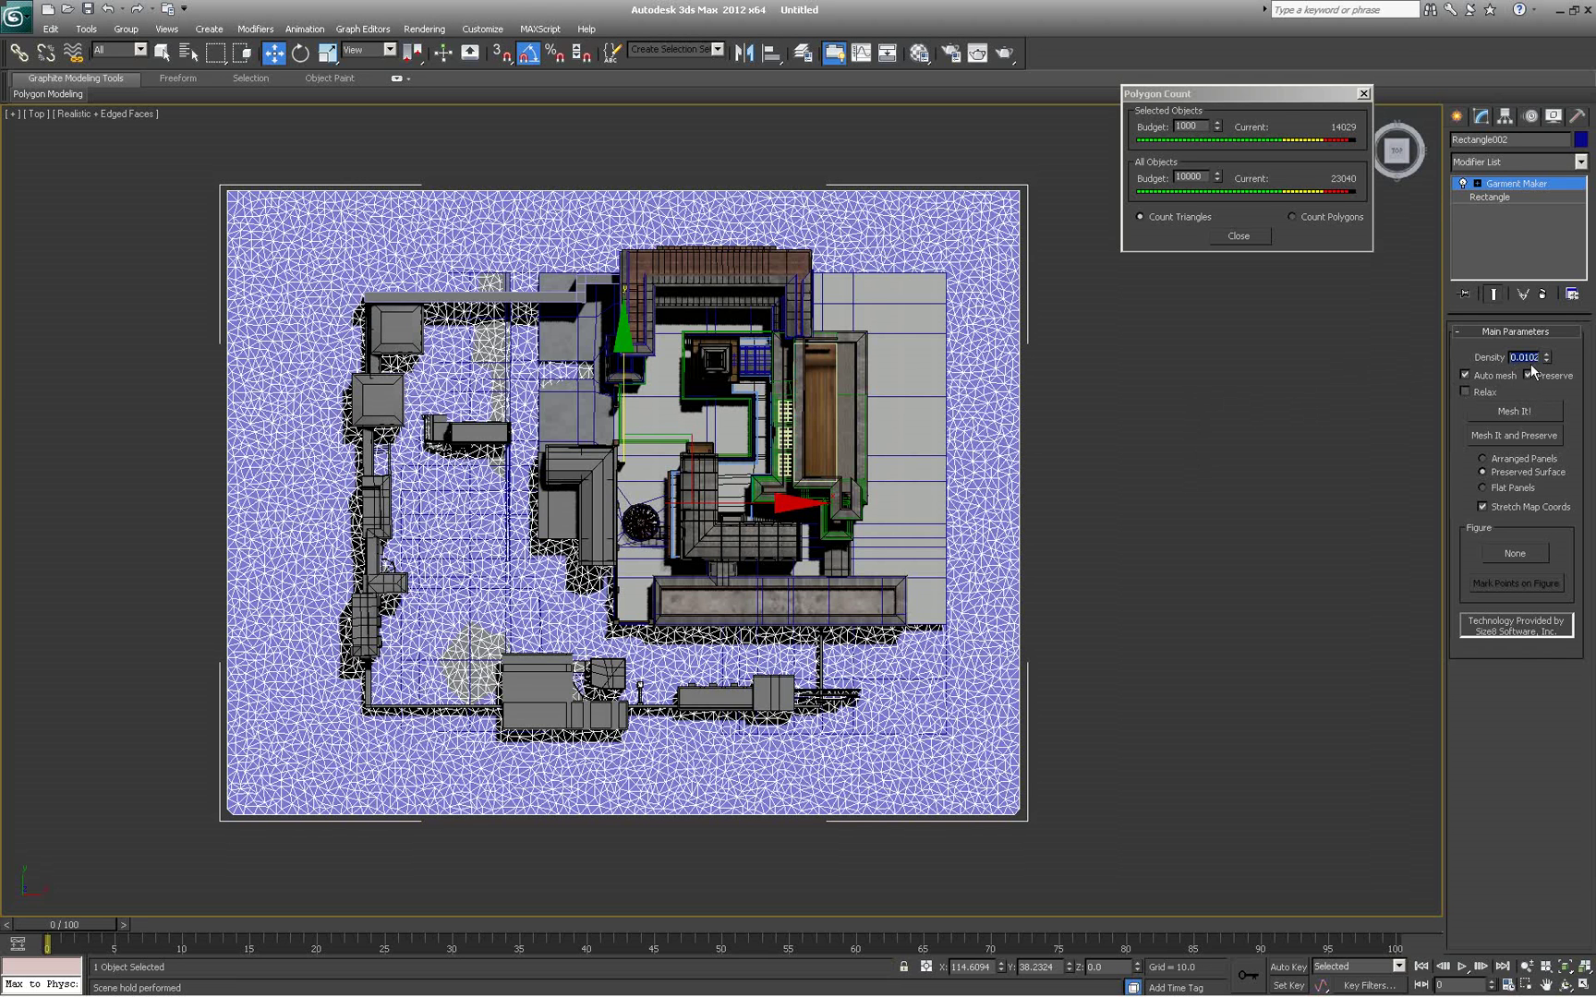
click(1354, 425)
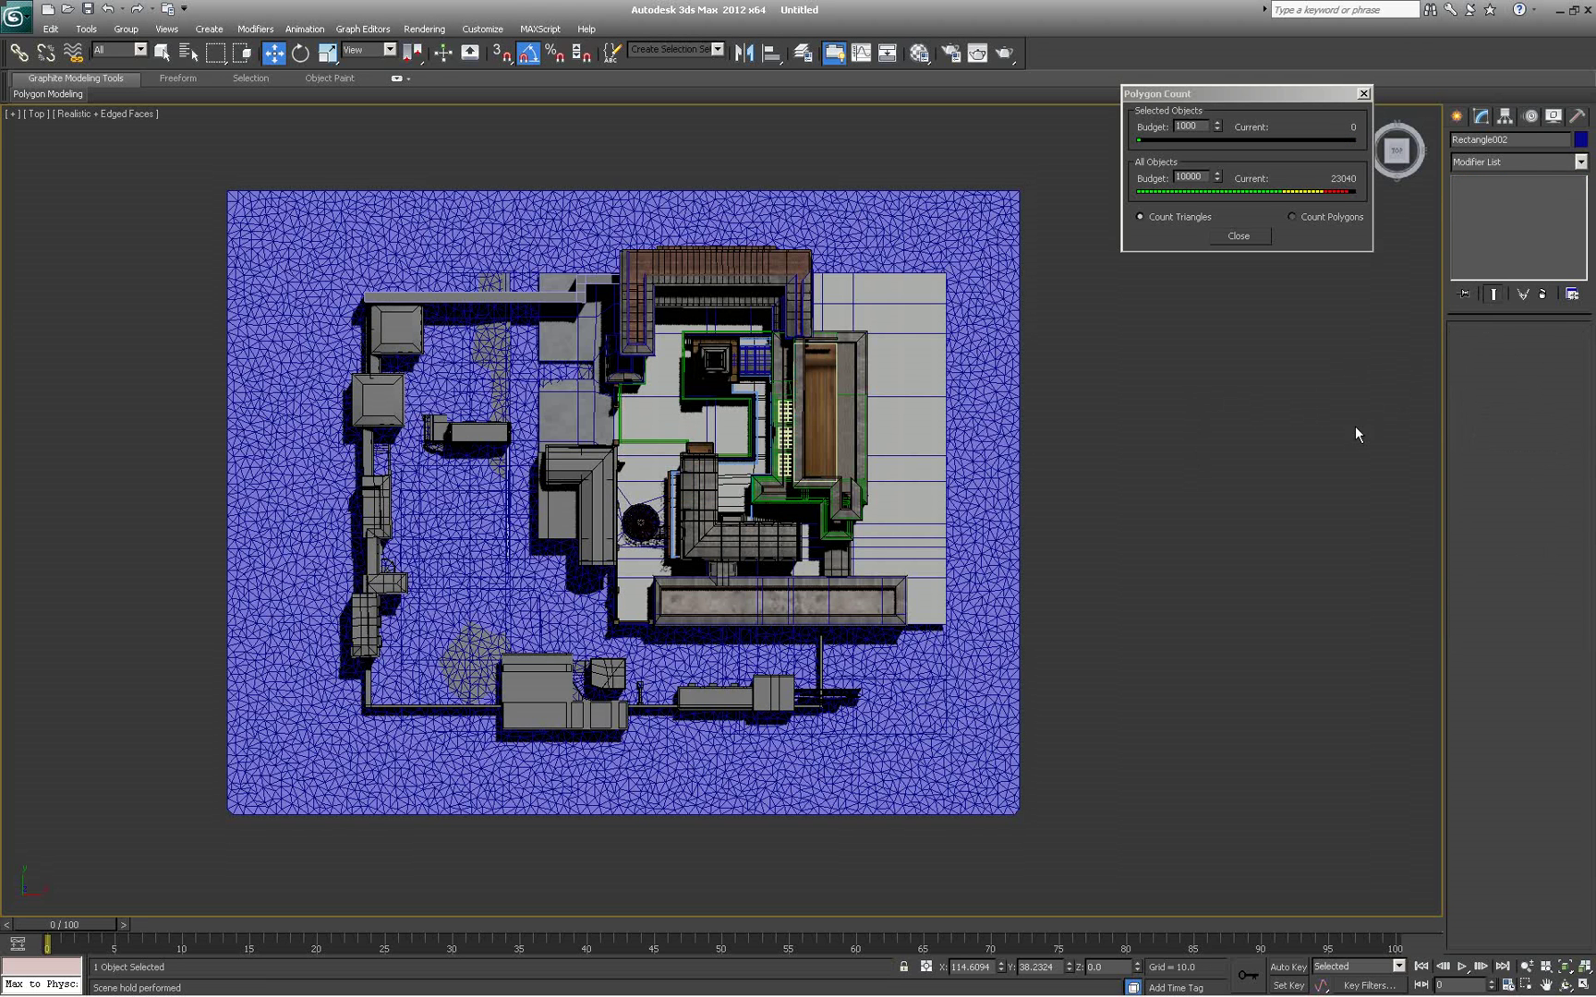
click(986, 327)
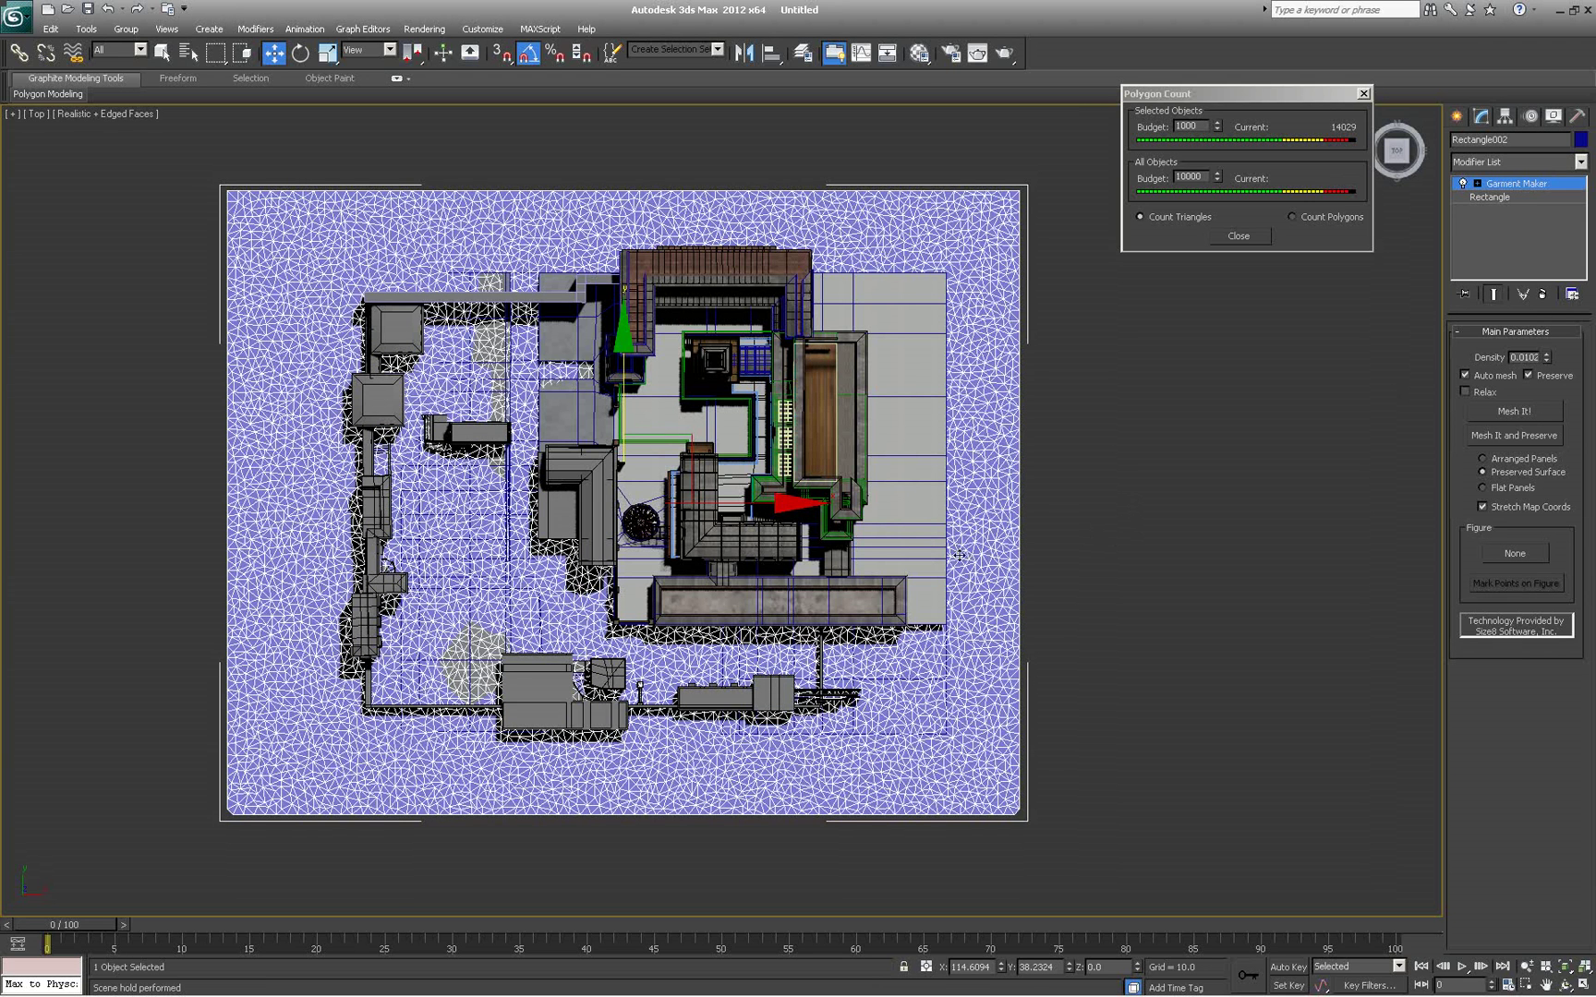
Move the meshed rectangle in plan to about X 257, Y 158 to center it around the building map
scroll(961, 553, down, 1)
scroll(950, 546, up, 3)
scroll(950, 546, down, 4)
scroll(947, 545, up, 3)
scroll(947, 544, up, 5)
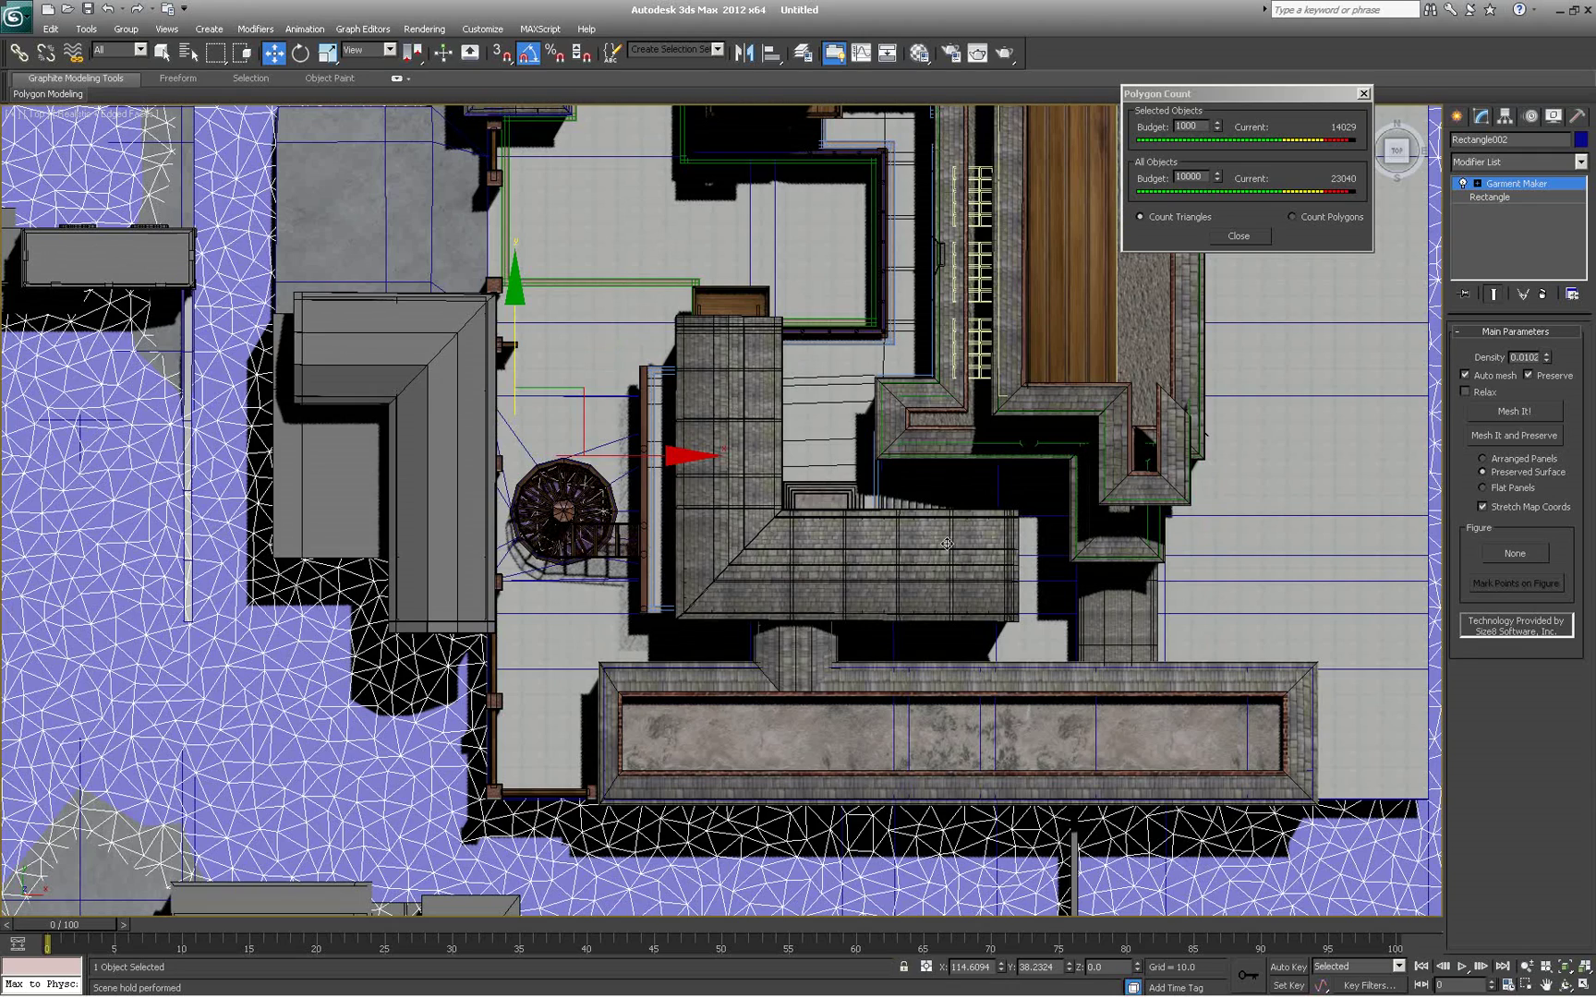
scroll(944, 546, down, 4)
middle_drag(903, 560, 926, 555)
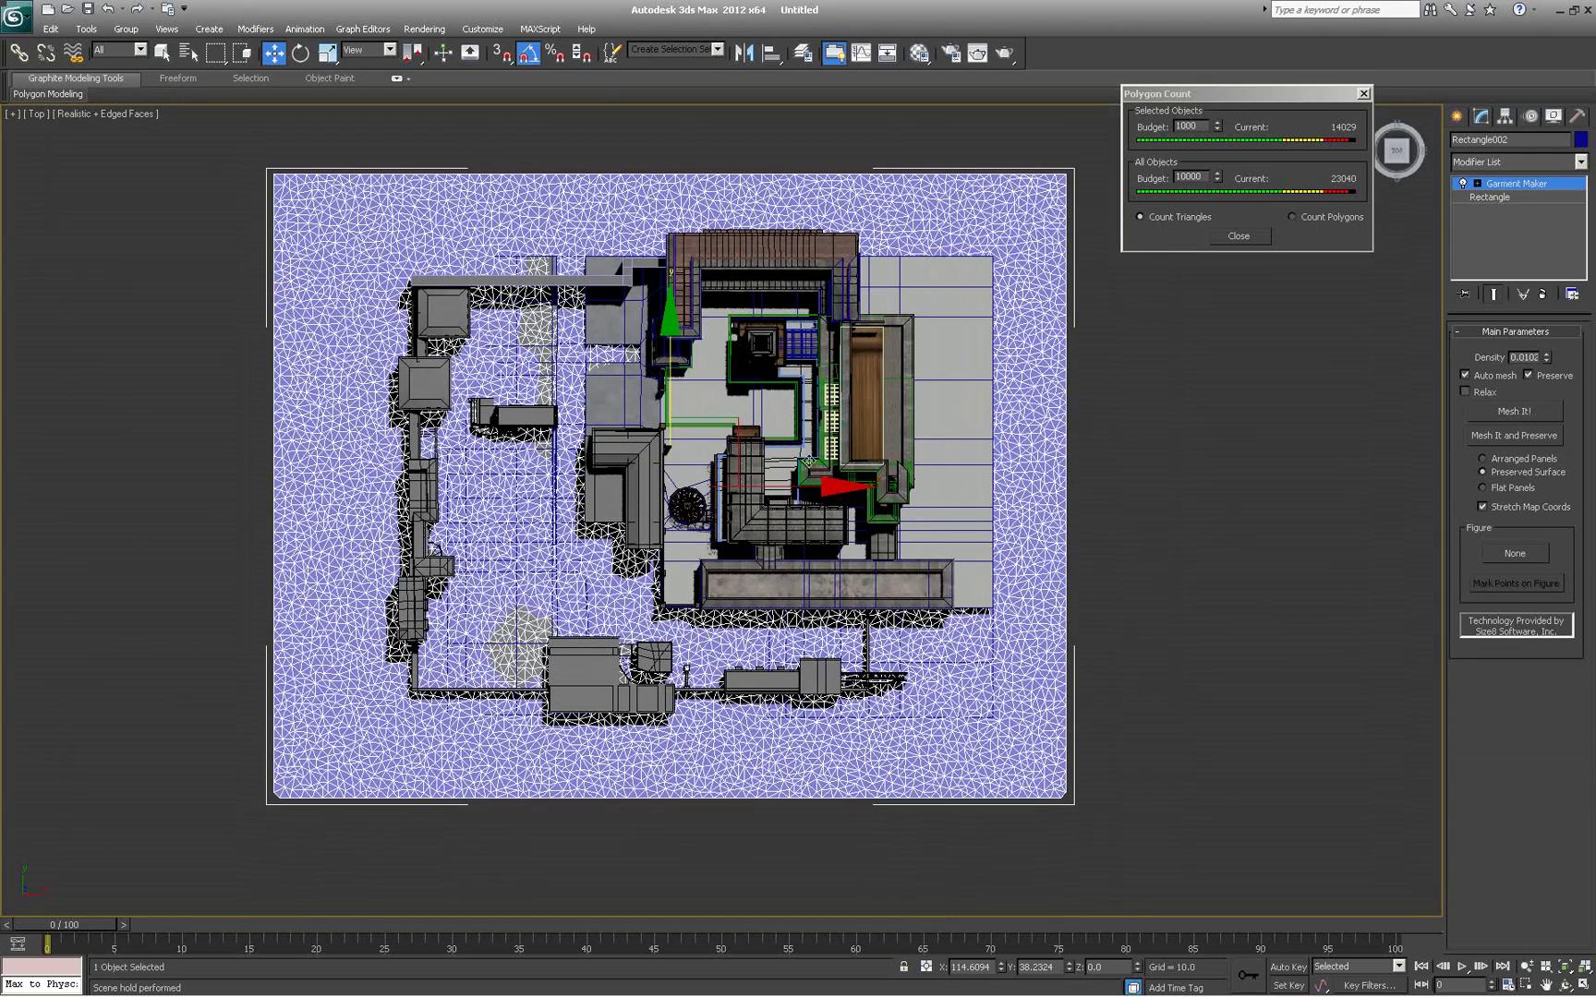
drag(733, 421, 733, 408)
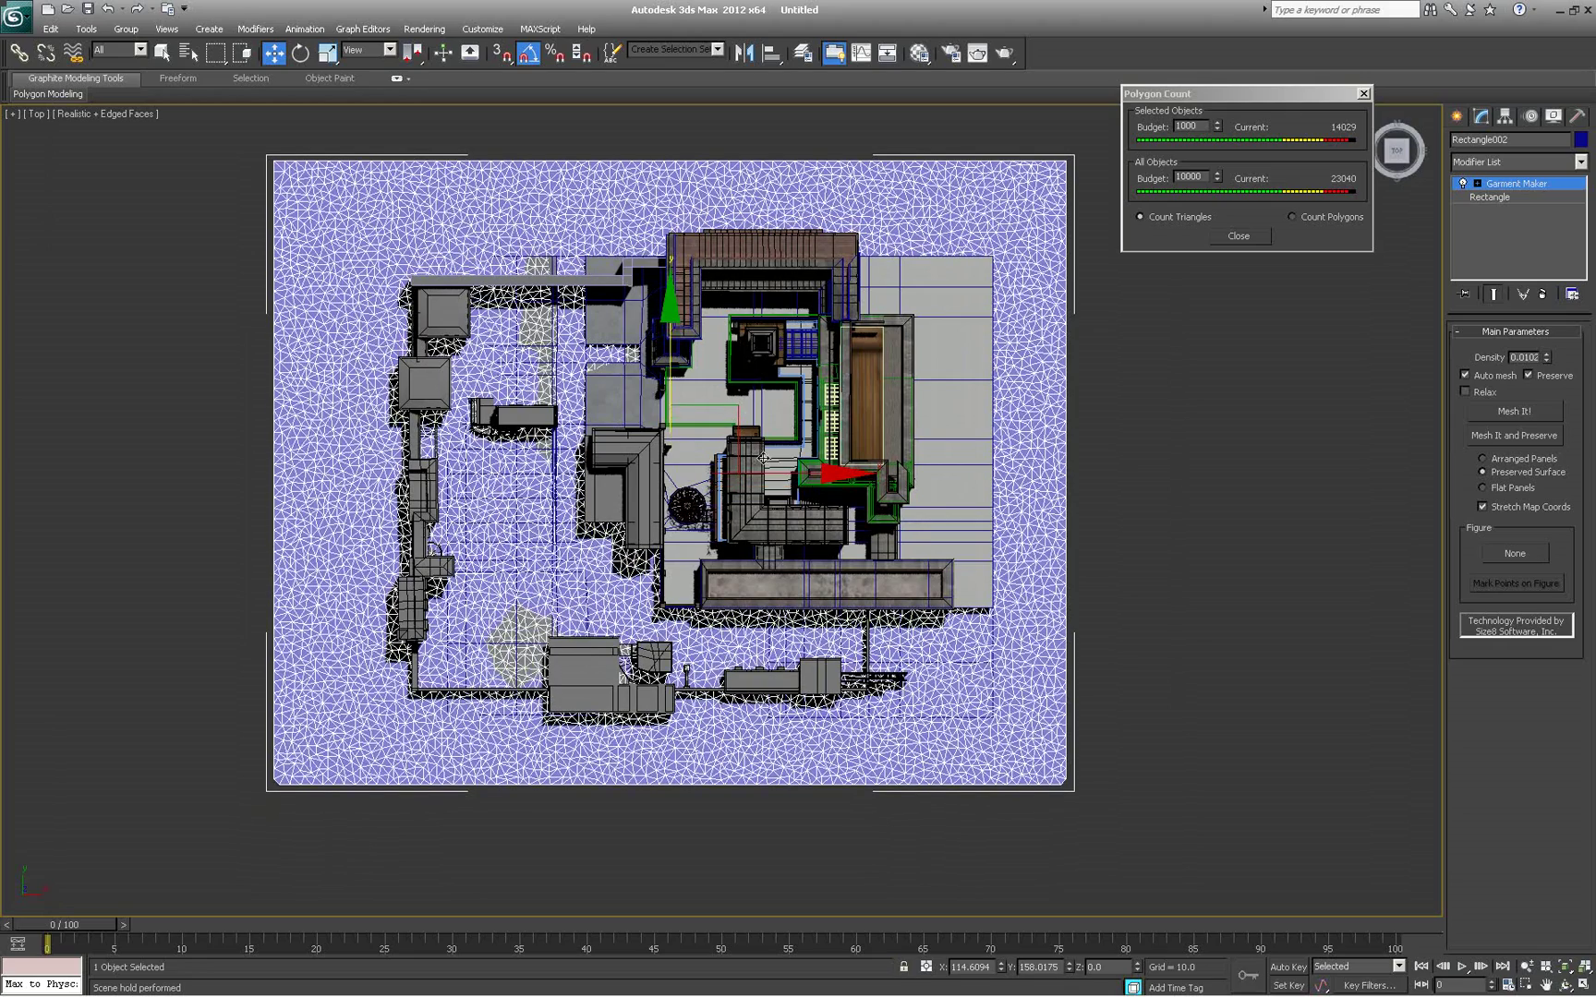
drag(785, 474, 801, 474)
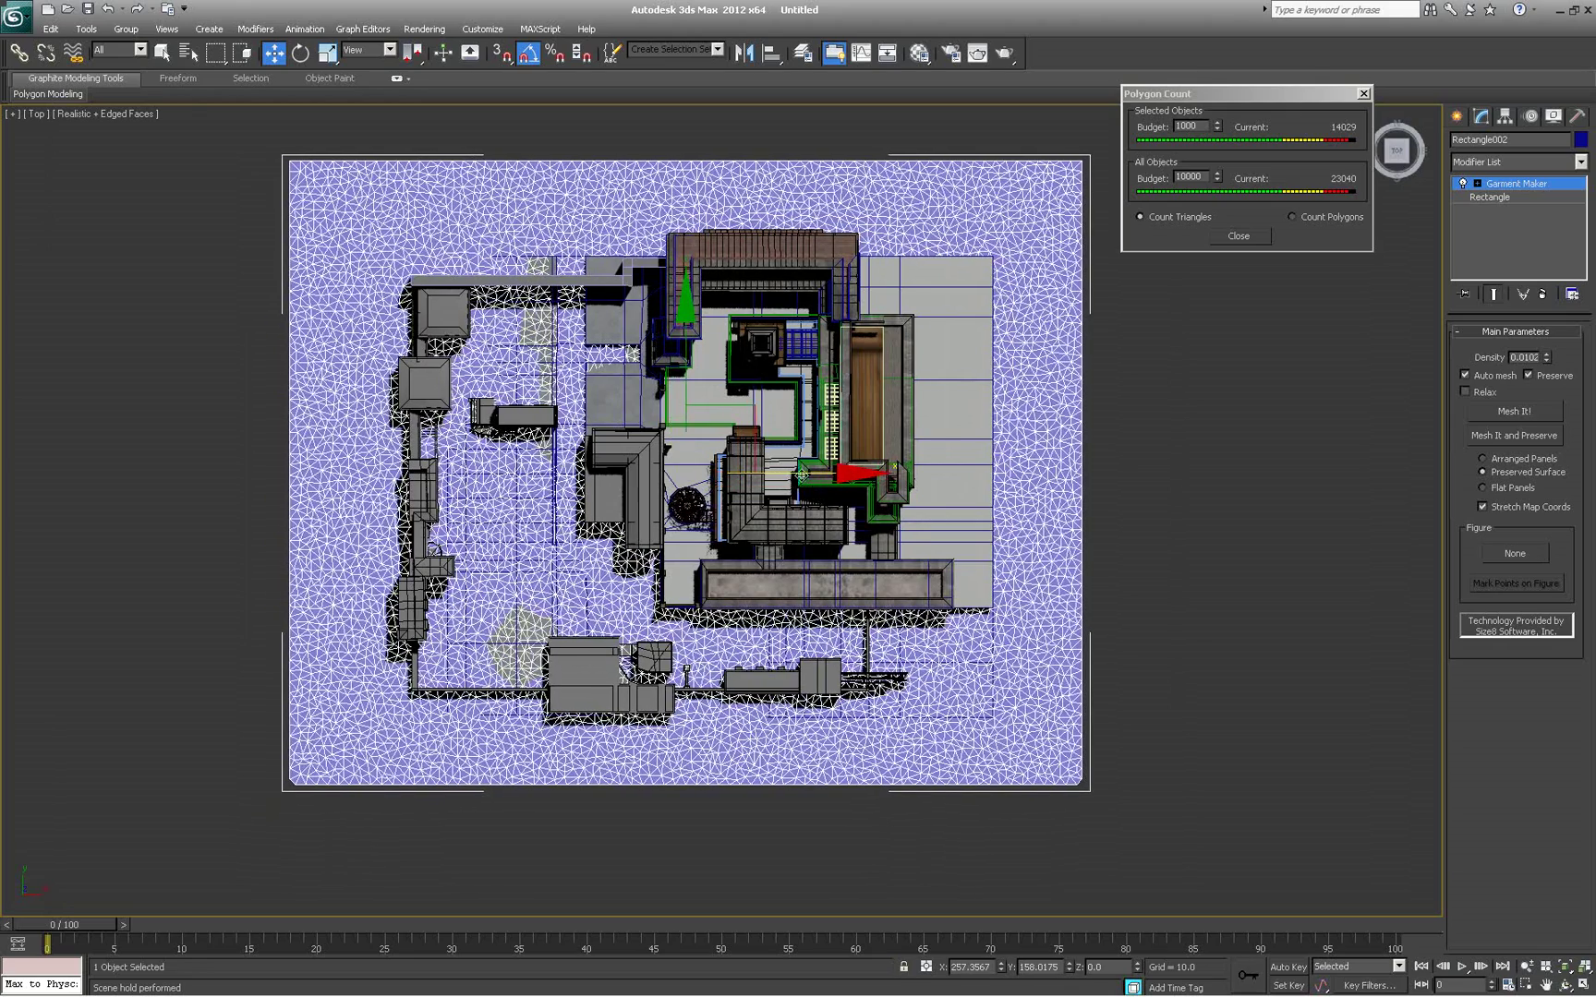
Lower the meshed rectangle beneath the buildings to about Z -187
alt+middle_drag(886, 517, 994, 559)
scroll(994, 559, up, 2)
scroll(808, 470, up, 2)
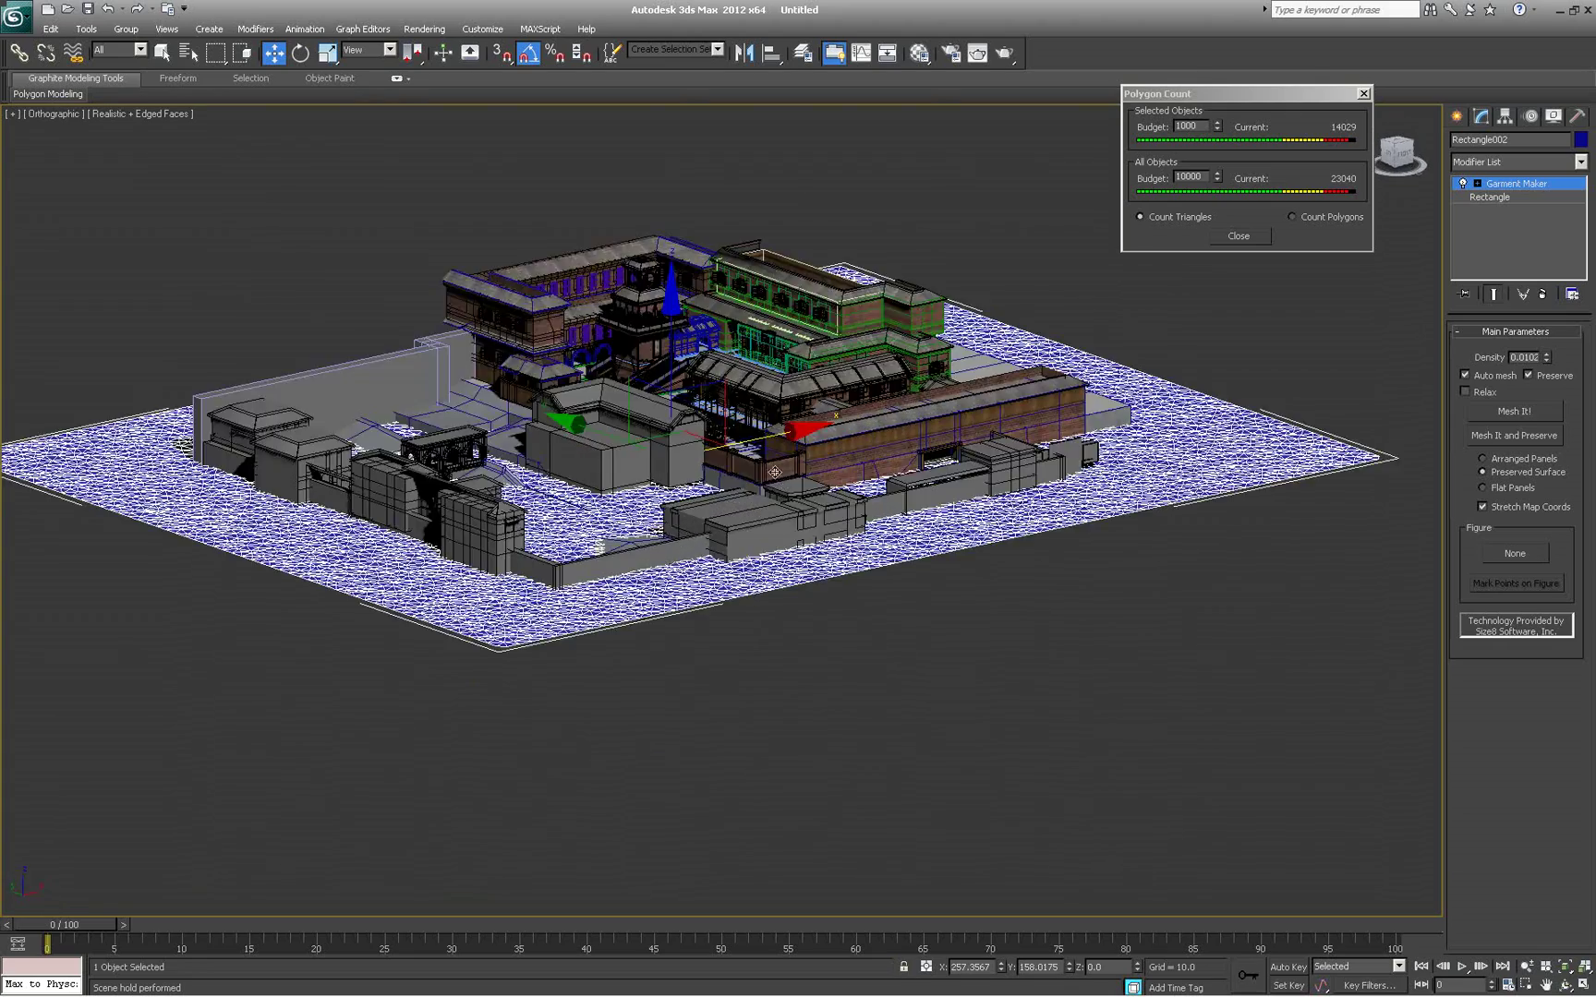
drag(670, 296, 666, 326)
Convert the meshed rectangle to an Editable Poly
alt+middle_drag(667, 326, 900, 439)
alt+middle_drag(809, 706, 1045, 432)
alt+middle_drag(1162, 523, 1134, 488)
right_click(1134, 488)
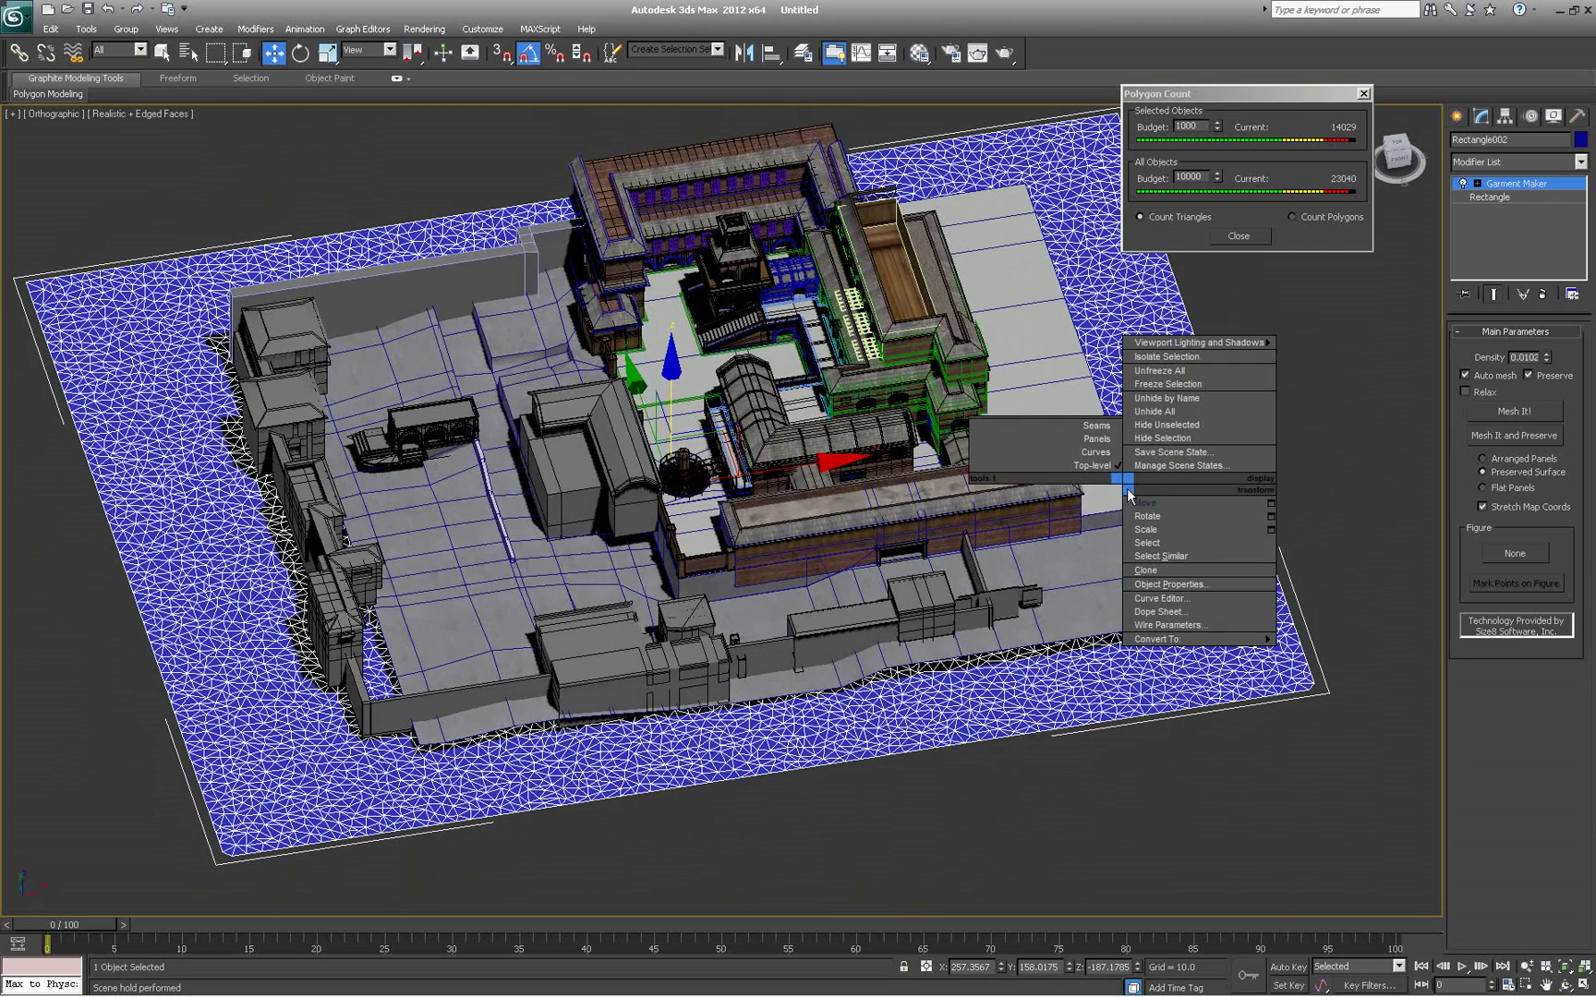
mouse_move(1203, 639)
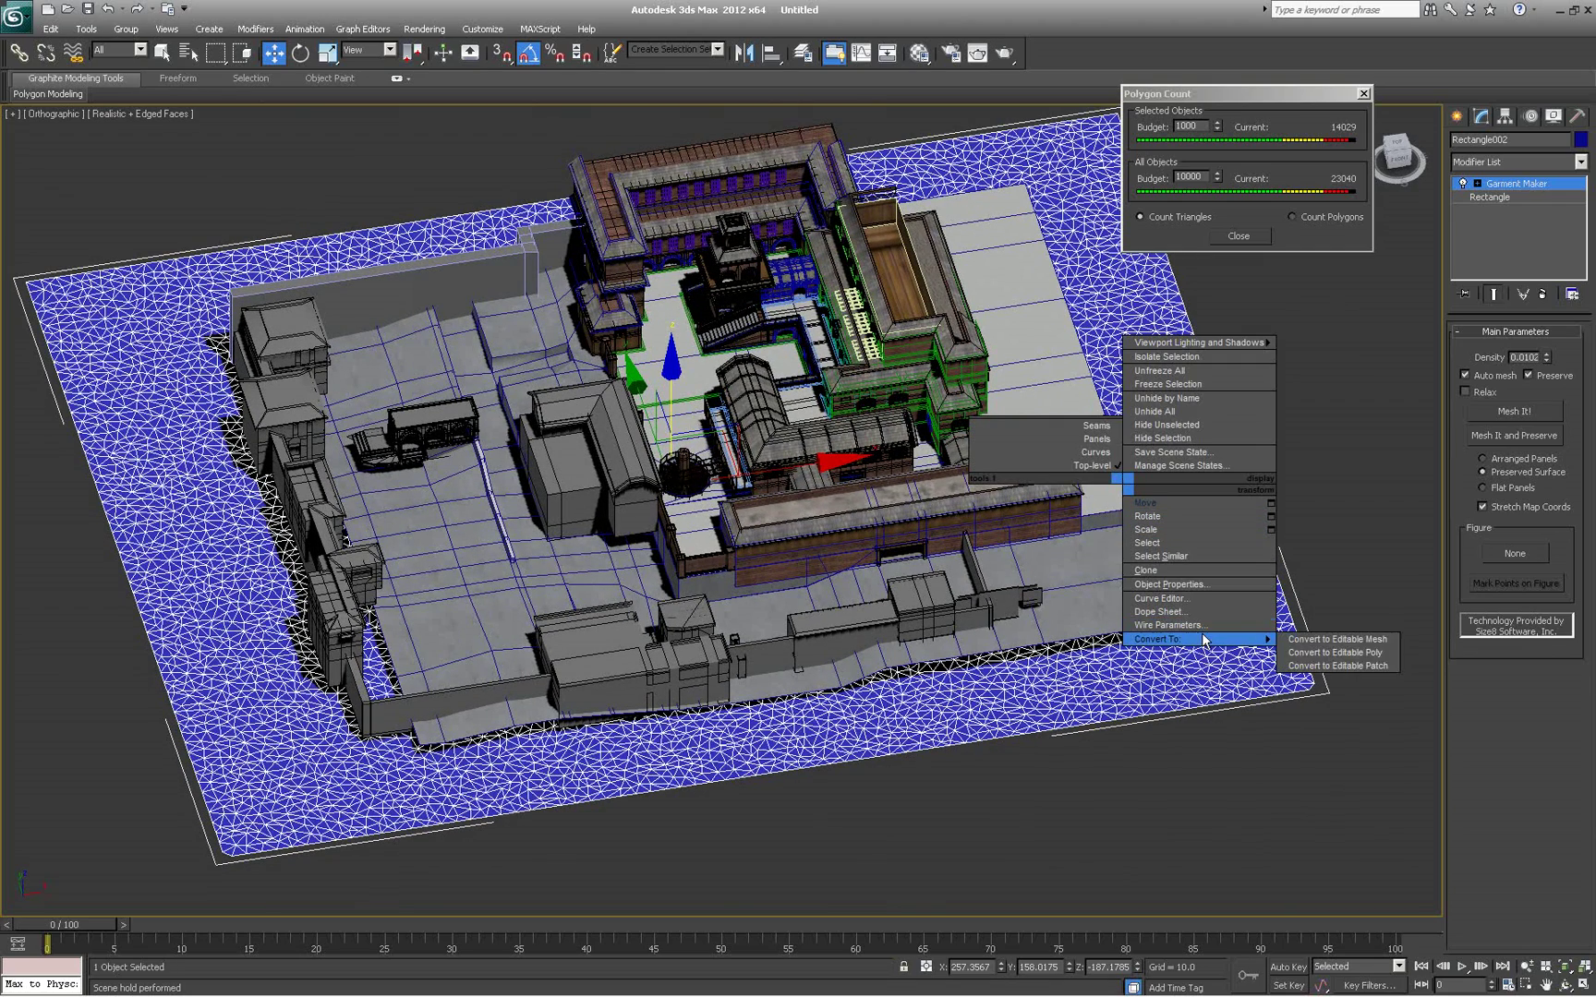
click(1310, 653)
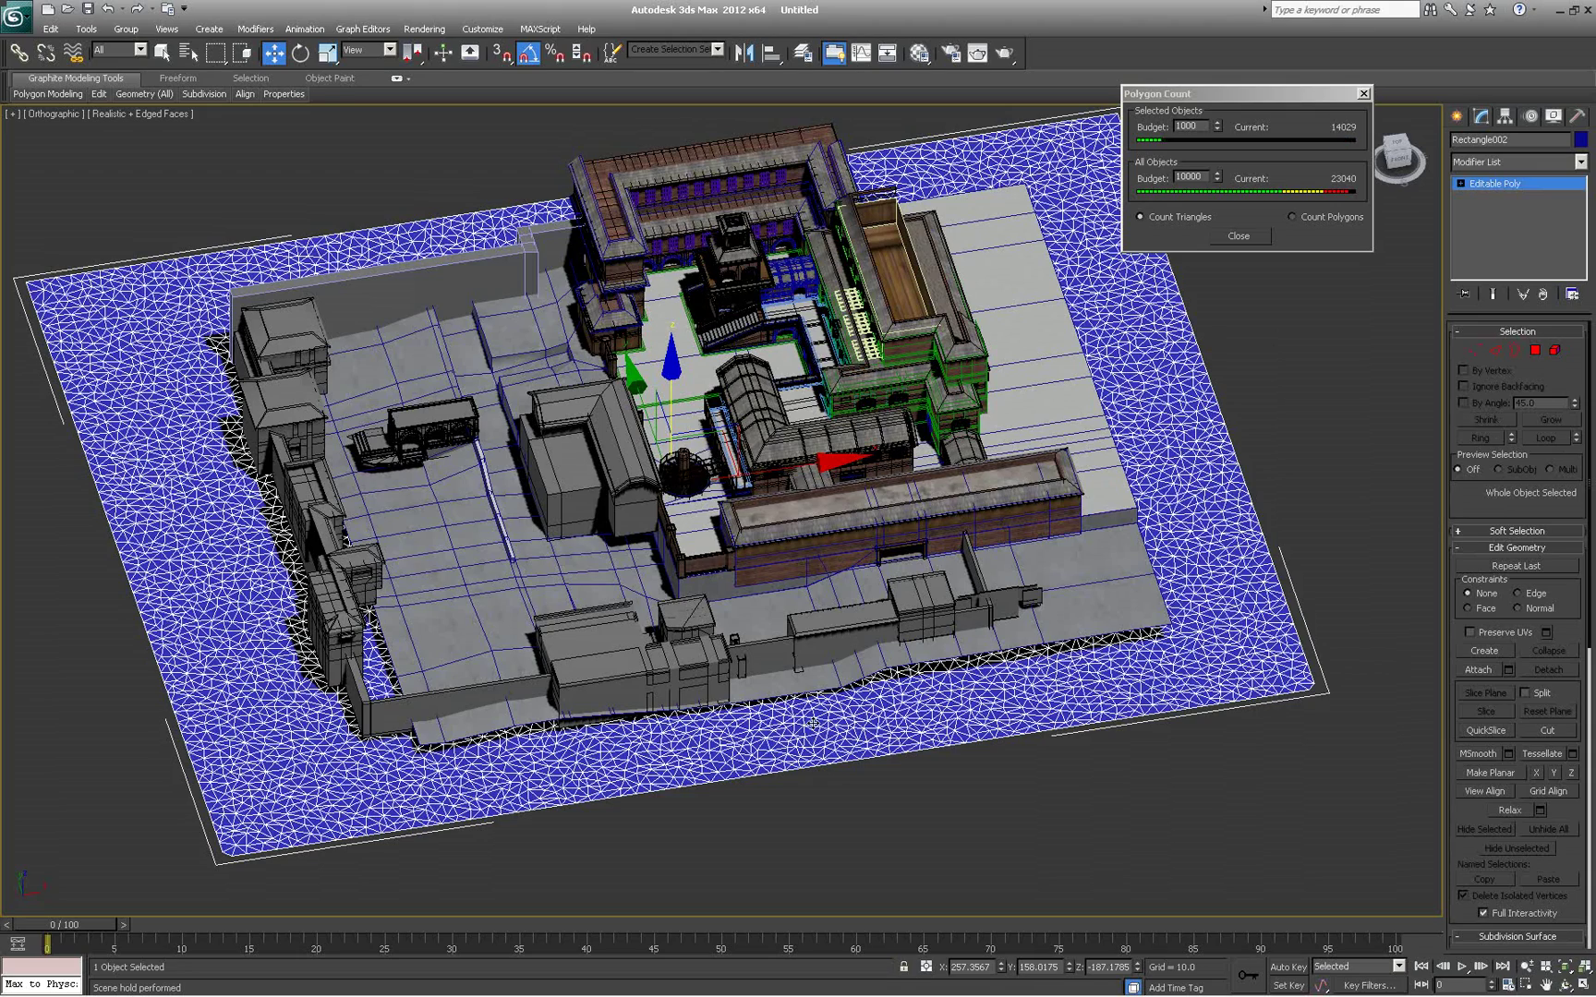
Scale the terrain mesh non-uniformly to about 108% in X and 107% in Y
alt+middle_drag(859, 690, 646, 792)
scroll(834, 743, down, 4)
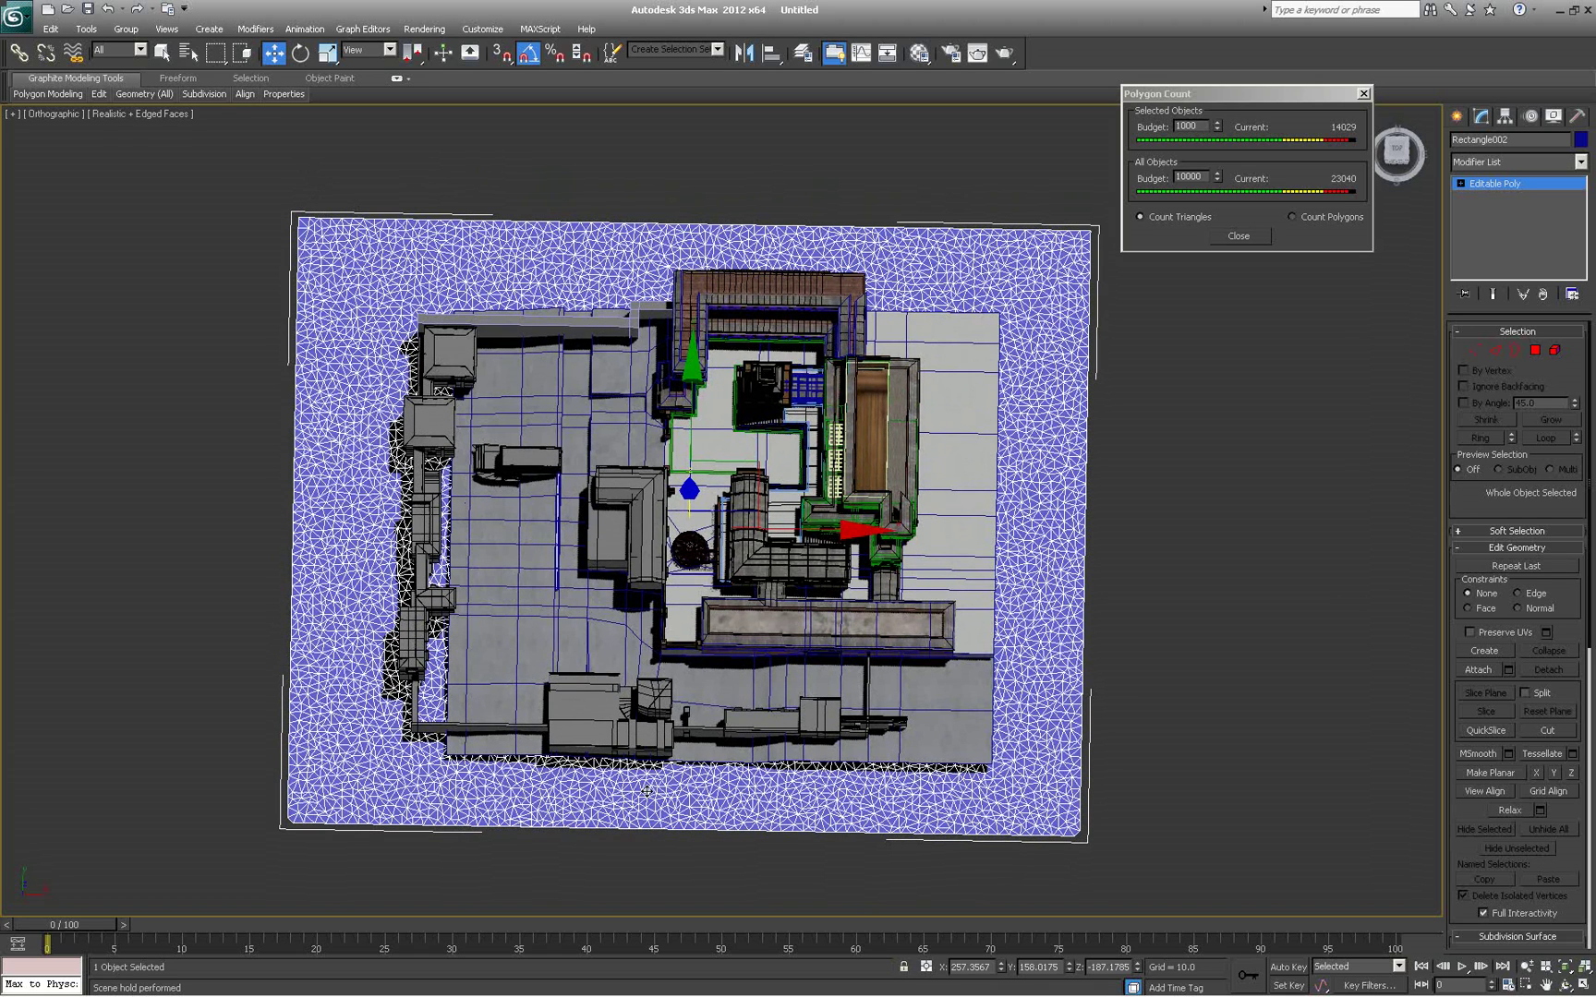
click(328, 53)
drag(686, 716, 684, 722)
drag(877, 530, 881, 527)
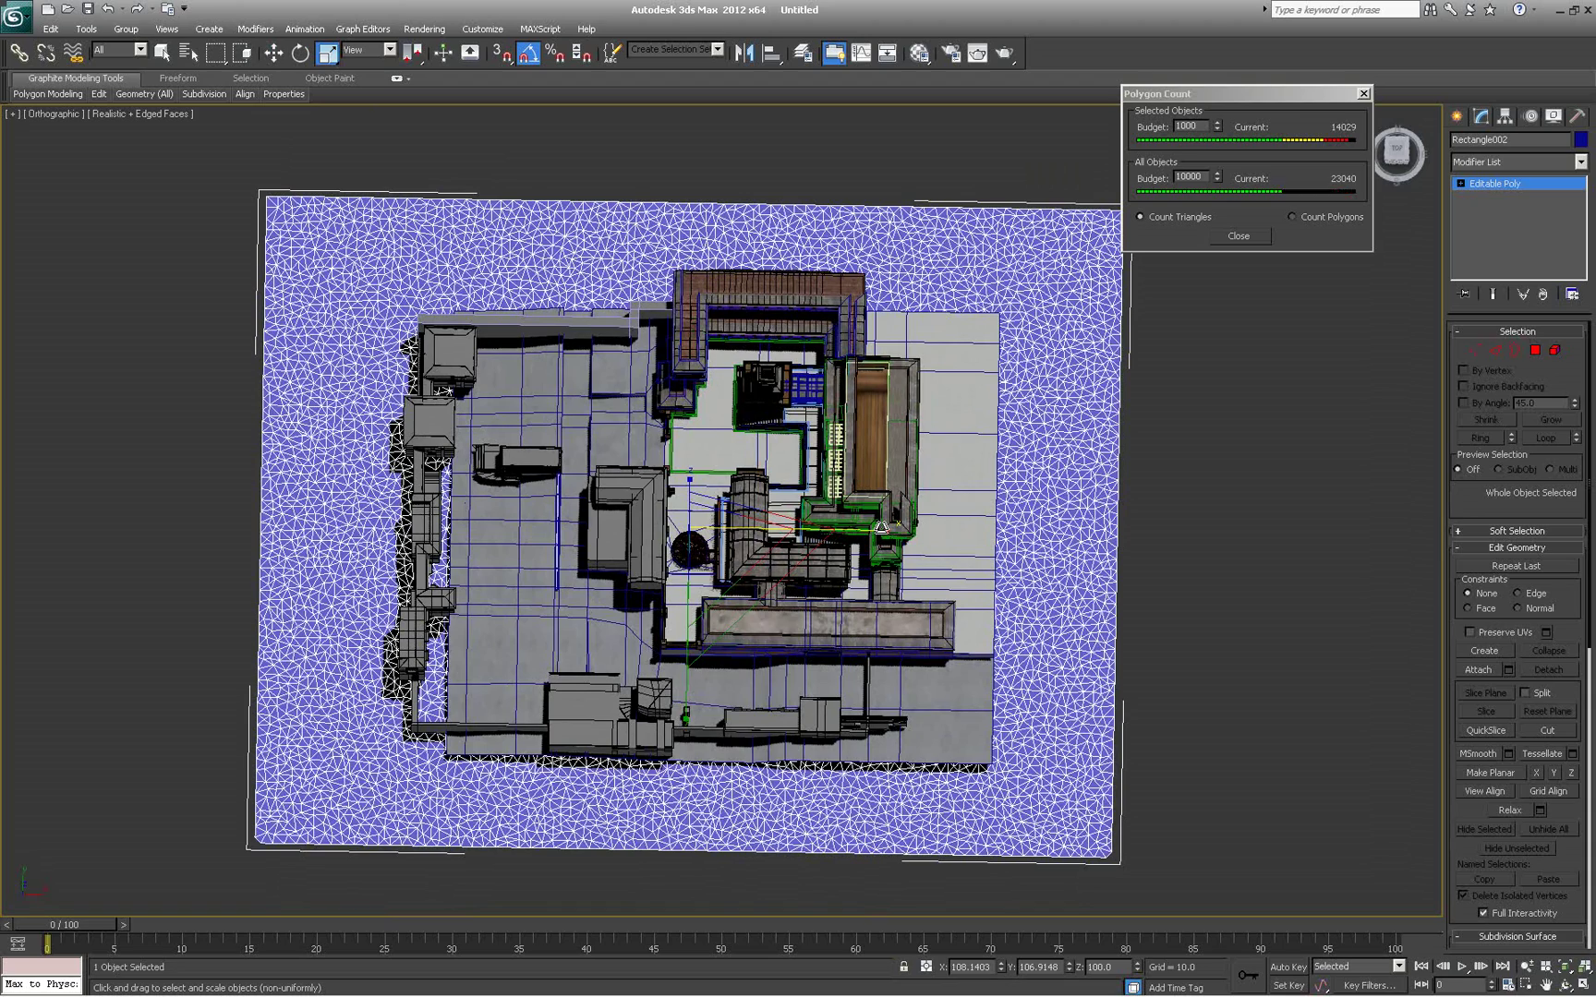
Move the enlarged terrain mesh along X to about 466
right_click(764, 514)
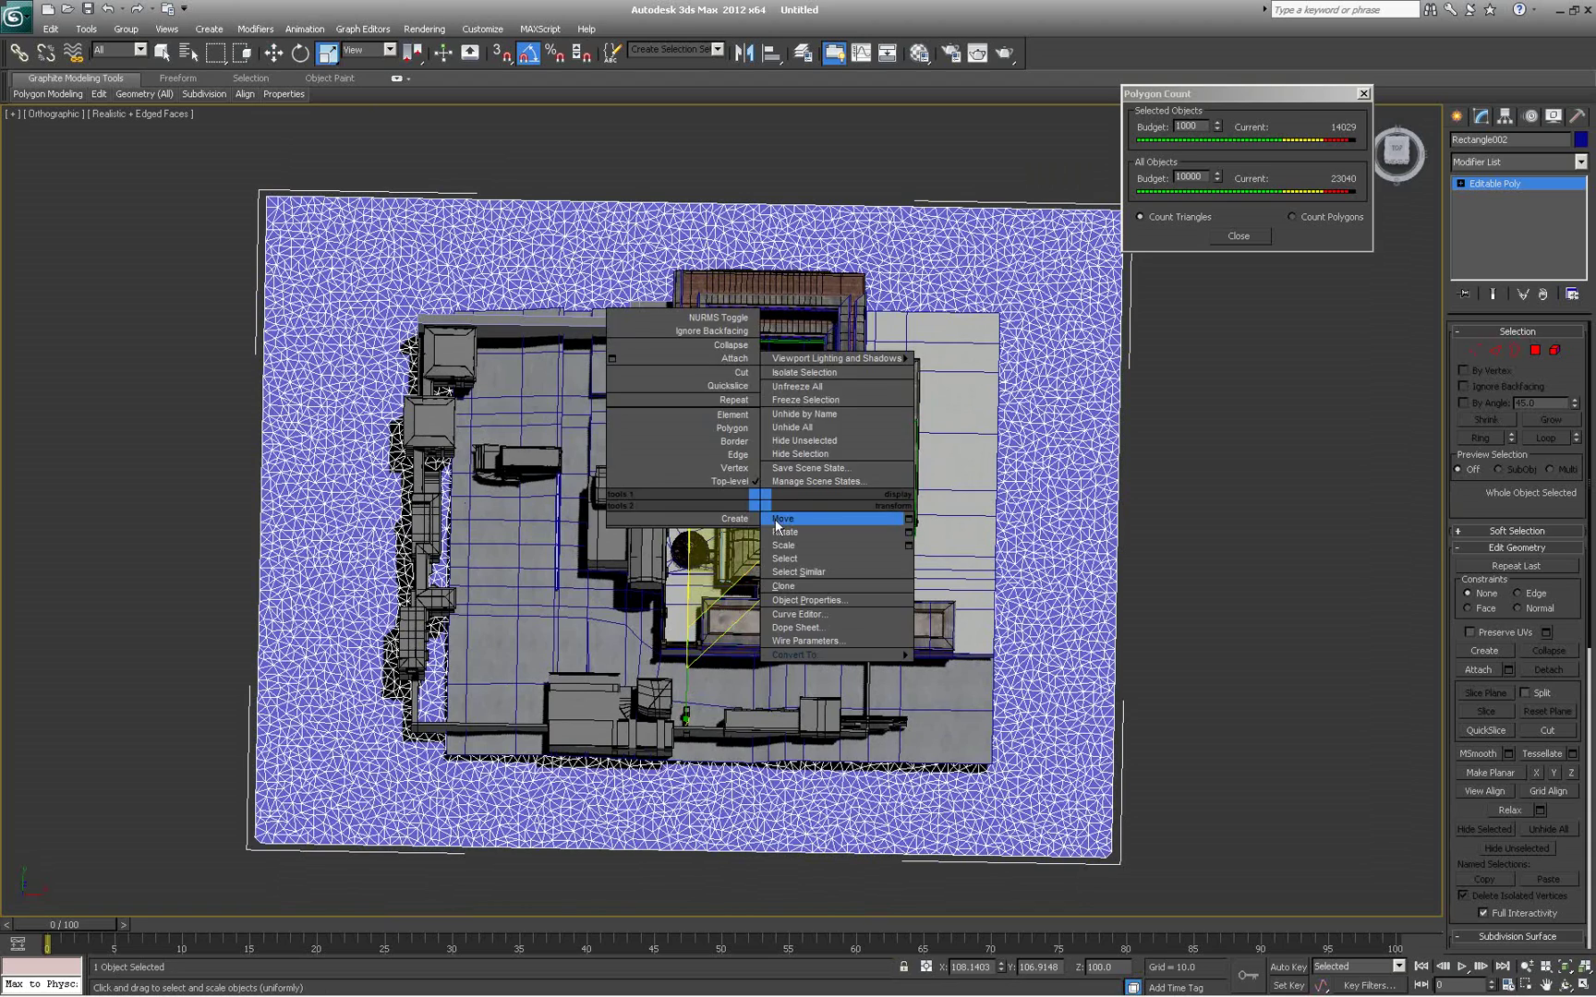
click(773, 519)
drag(857, 530, 882, 523)
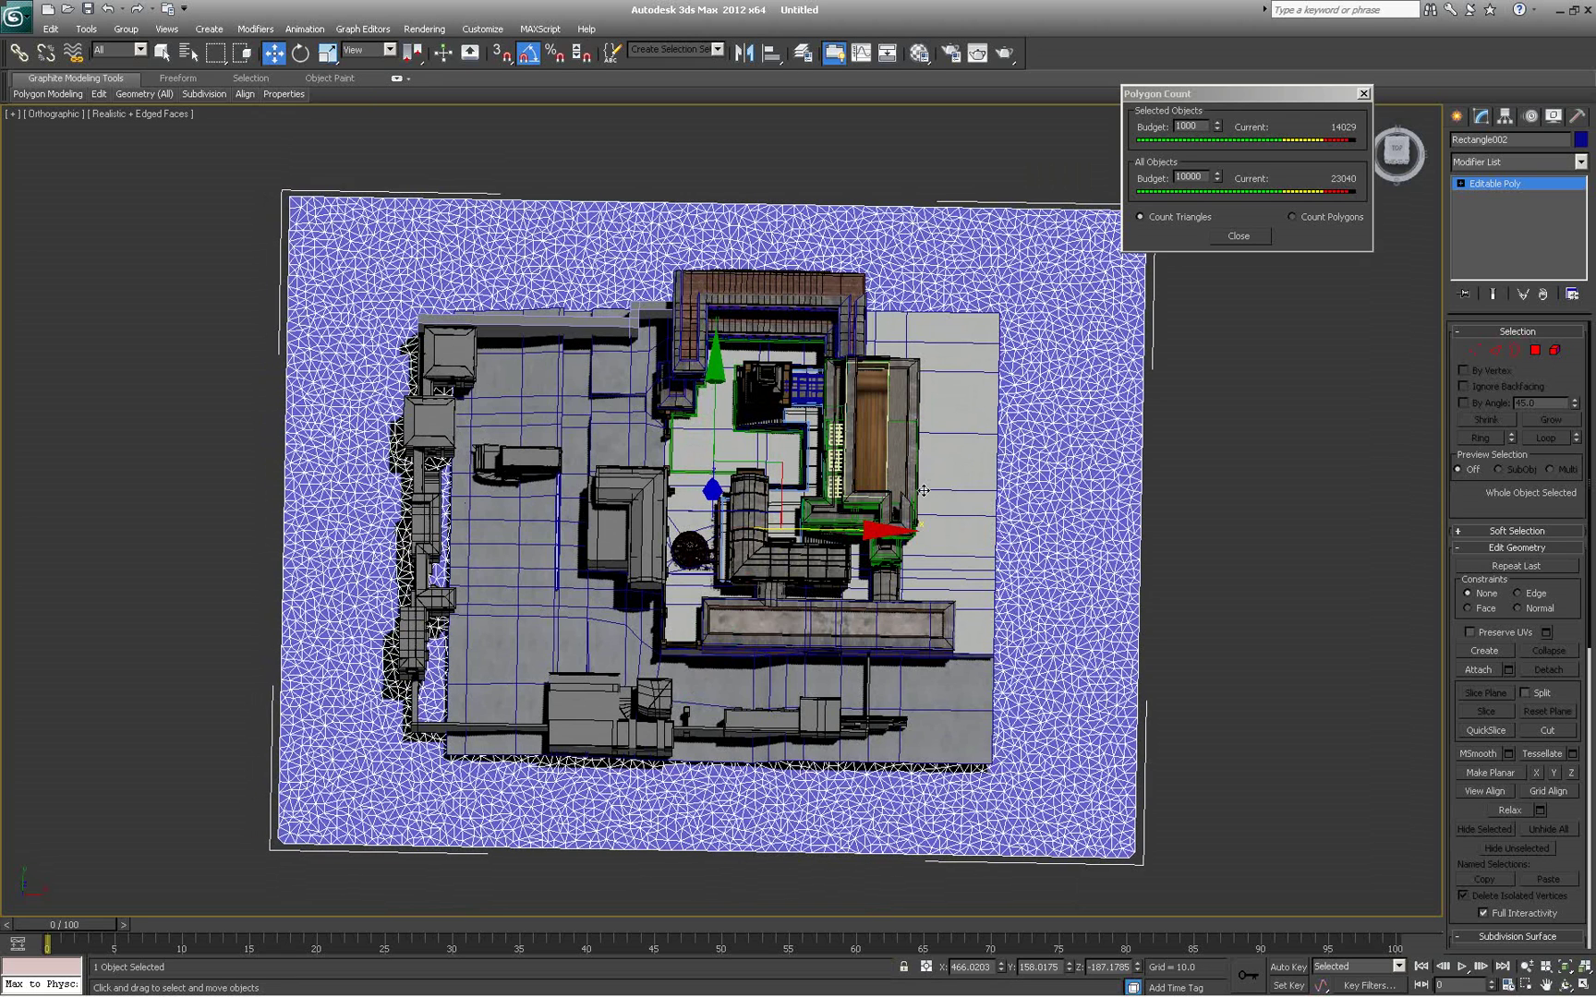
Deselect the terrain mesh and change the viewport's display style from Realistic to Shaded
click(102, 112)
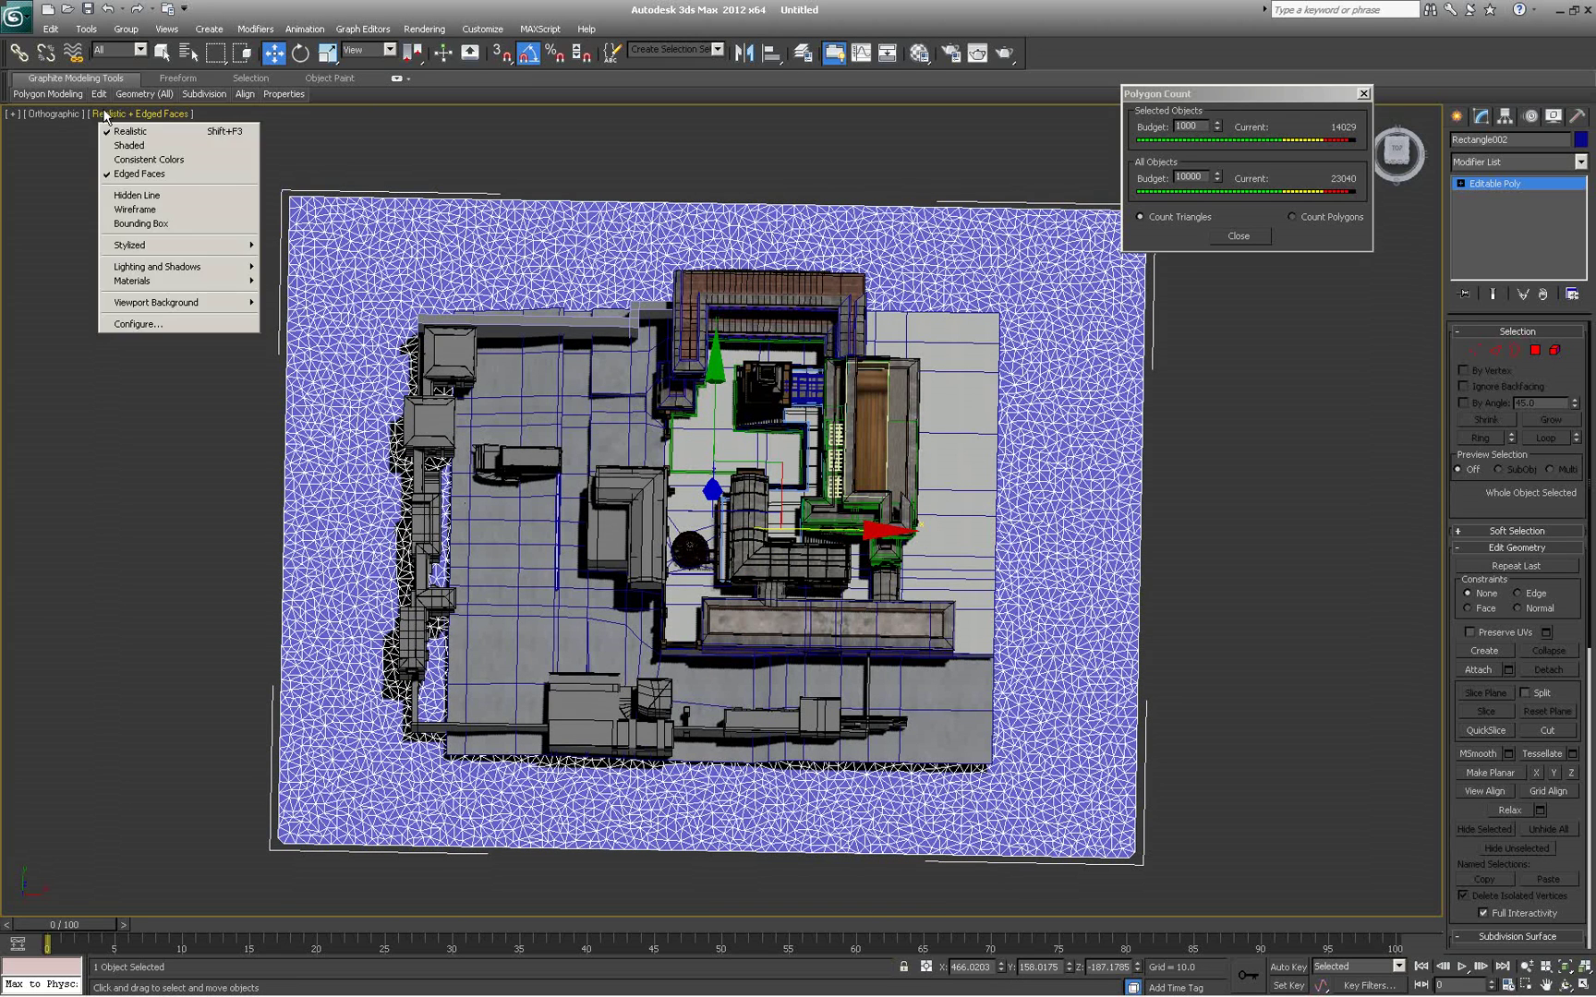
right_click(155, 192)
click(48, 249)
mouse_move(100, 98)
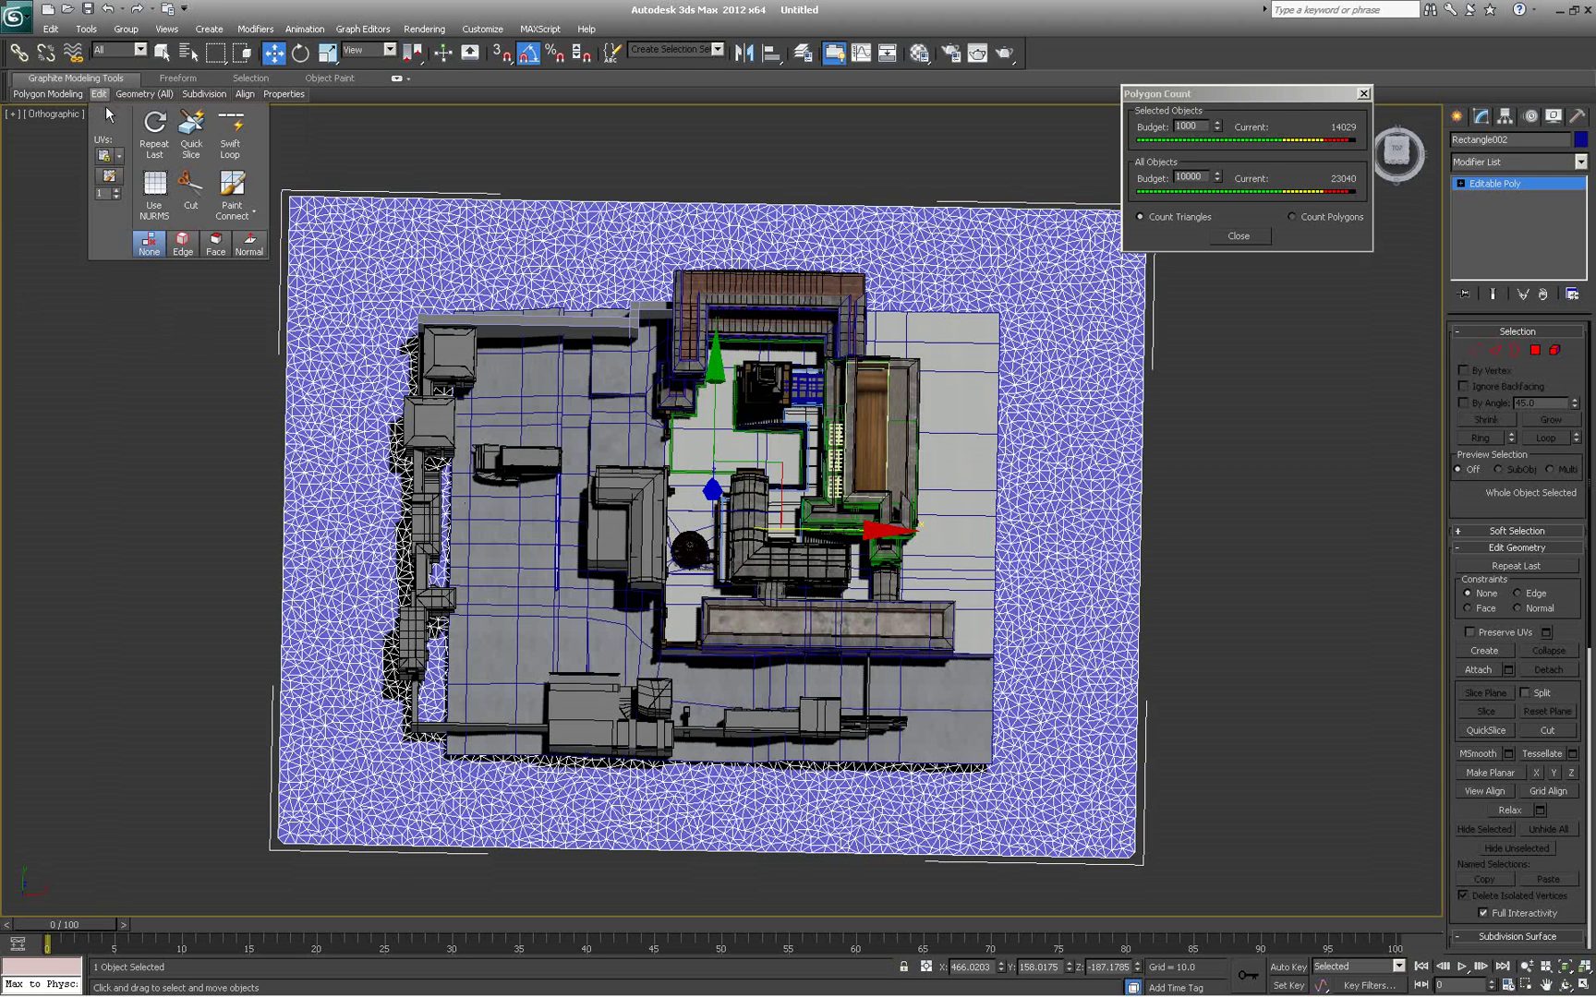
click(50, 199)
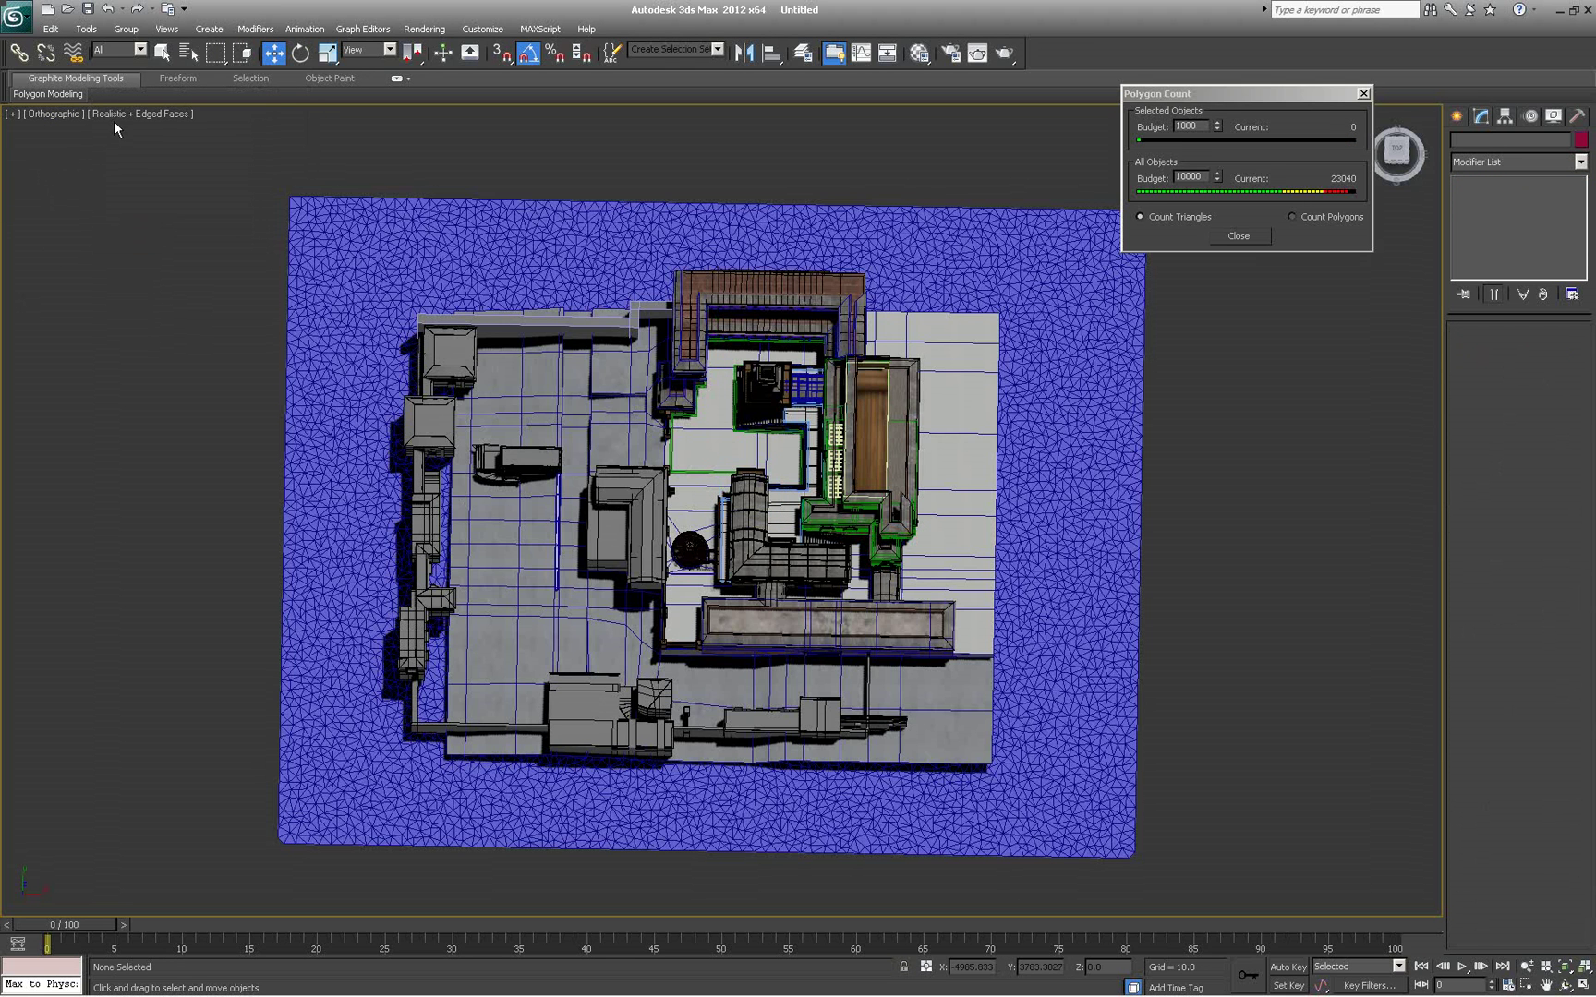
right_click(118, 155)
click(107, 115)
click(134, 146)
Select the terrain mesh and move it to about X 518, Y 236
click(540, 367)
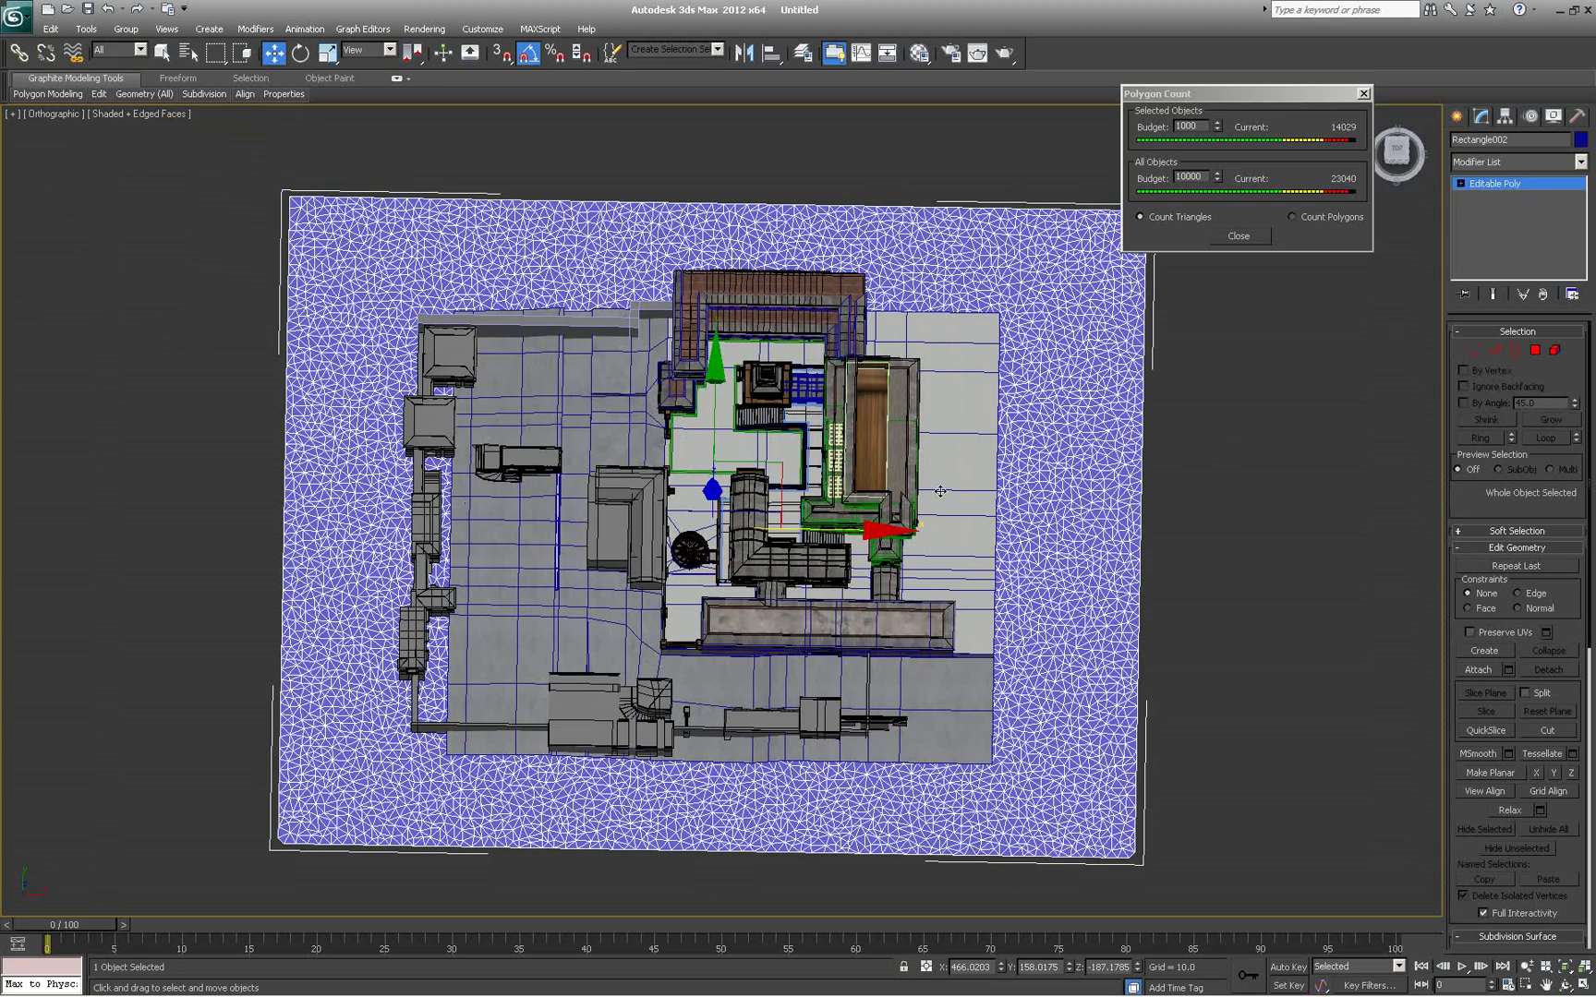
drag(717, 363, 716, 355)
drag(870, 527, 876, 528)
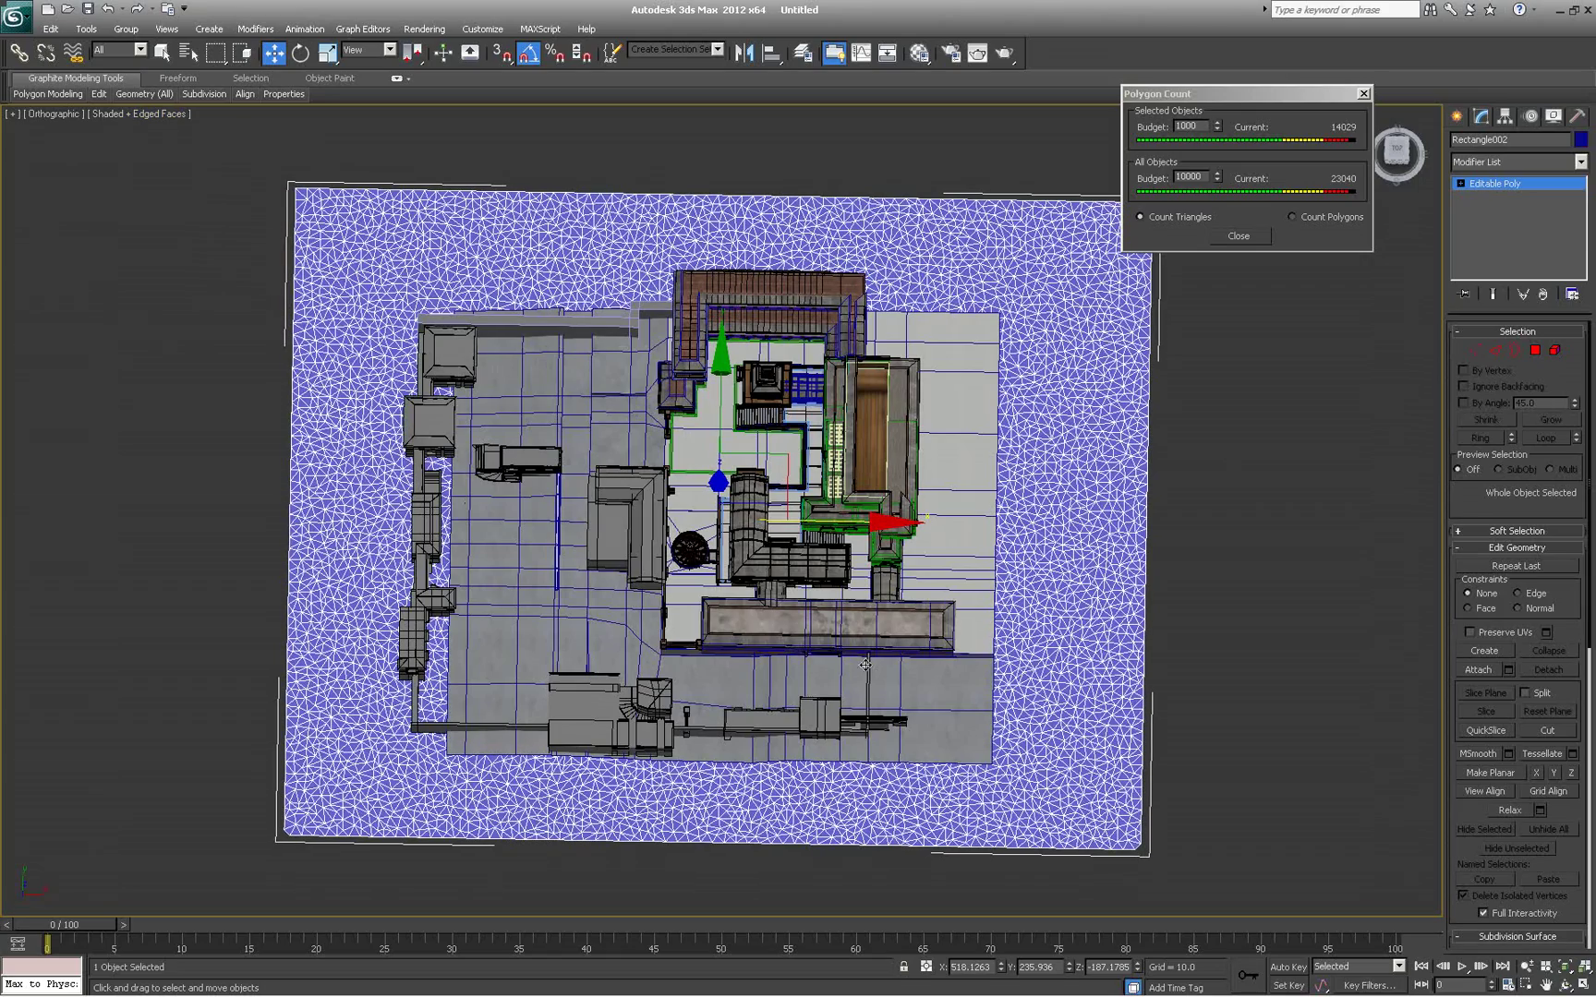
Switch the viewport to Perspective and put the scene on Hold
alt+middle_drag(781, 553, 848, 541)
key(p)
scroll(826, 503, up, 2)
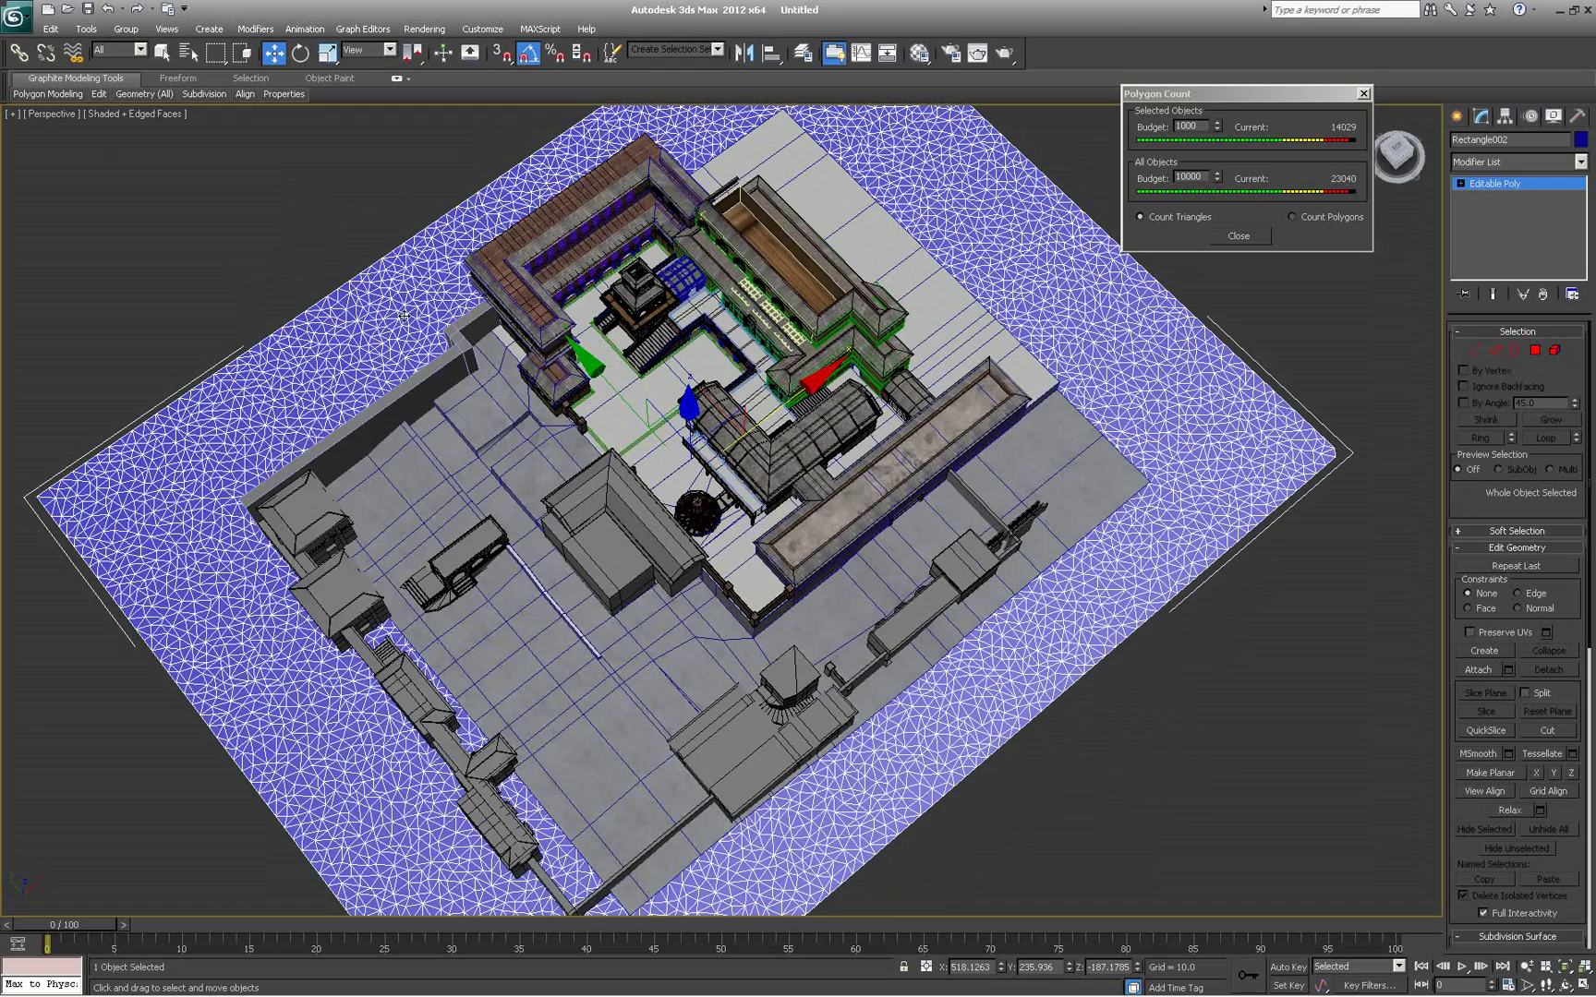
click(51, 29)
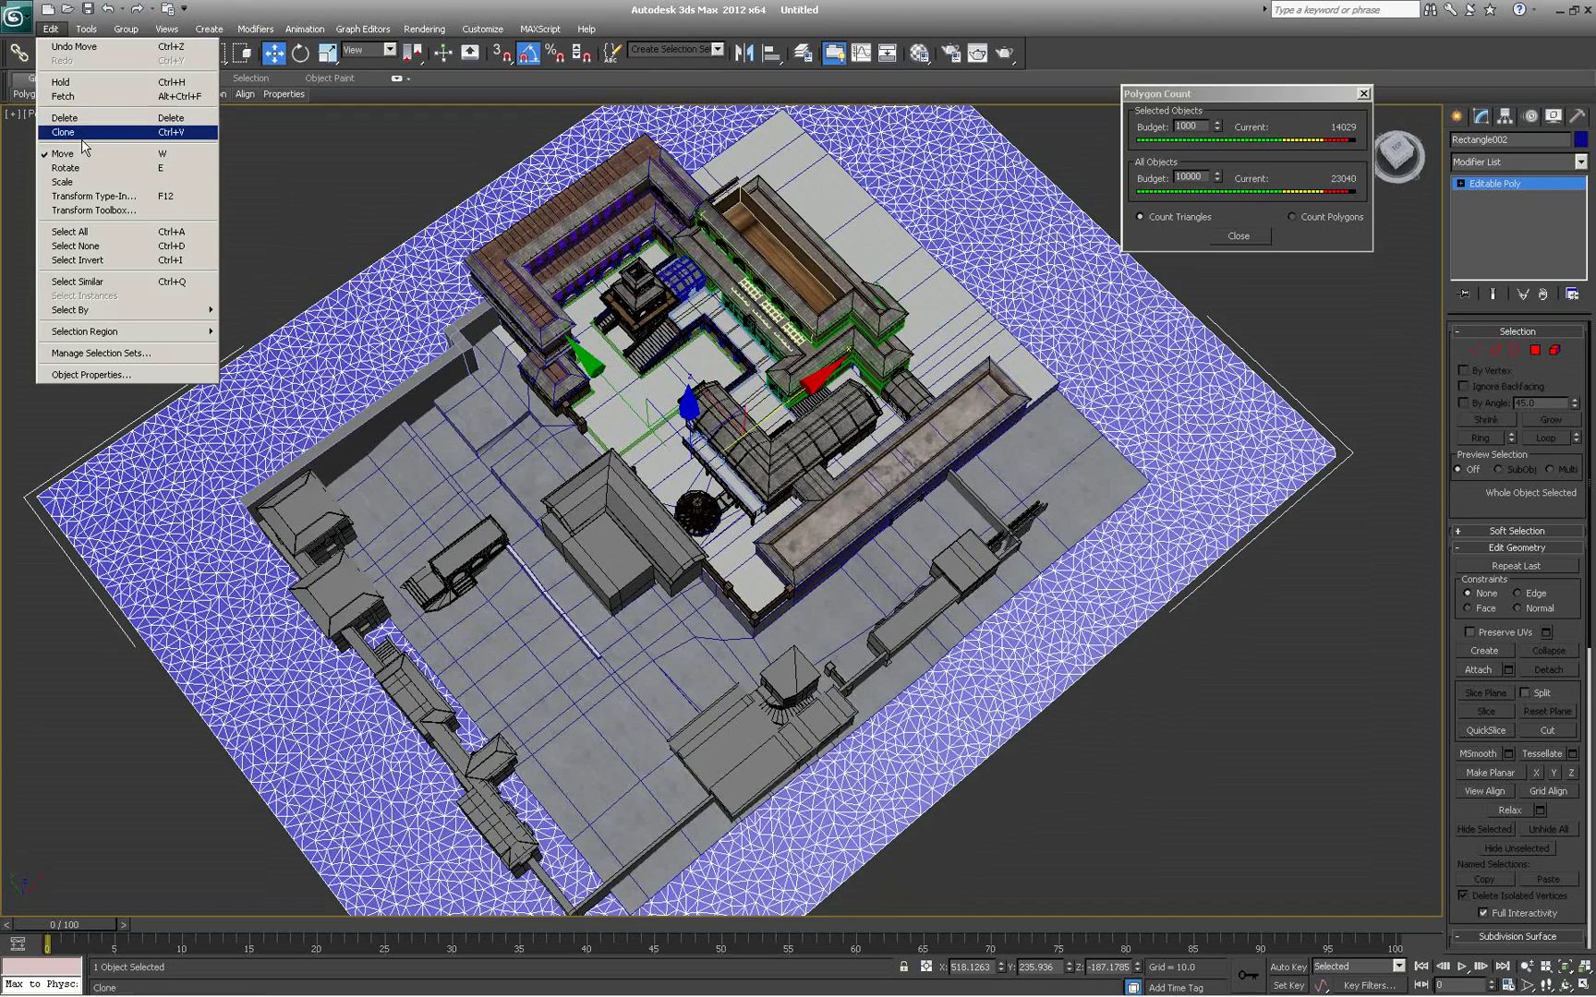
click(87, 84)
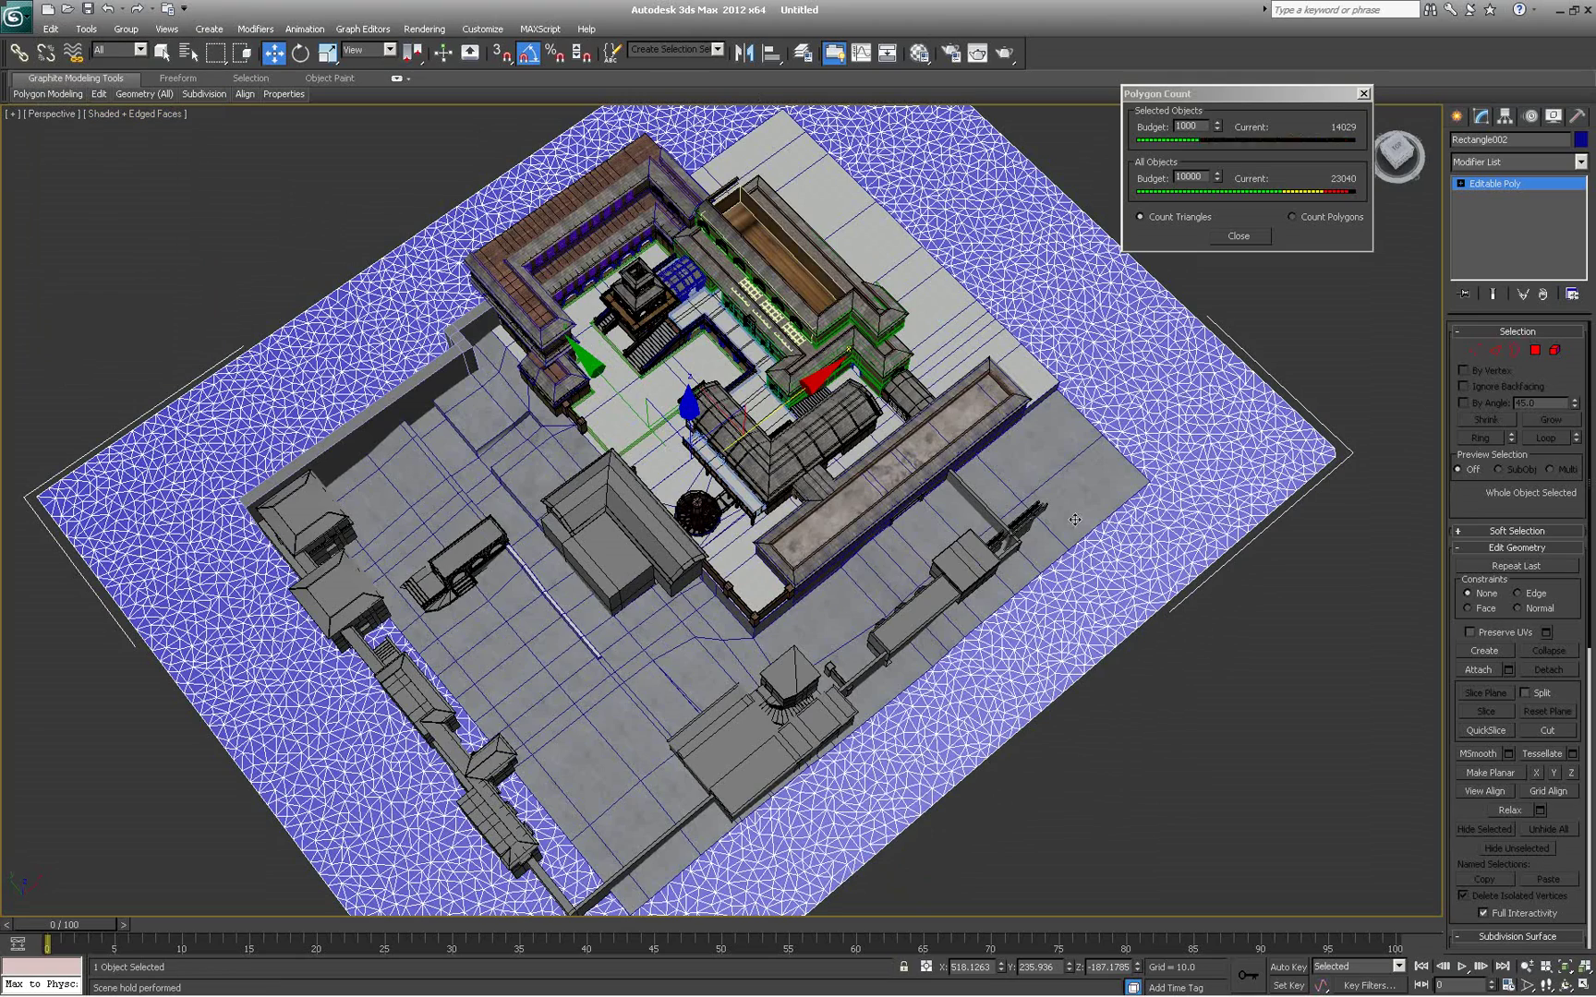
Select all vertices of the terrain mesh, select all its polygons as well, and return to vertex level
alt+middle_drag(945, 632, 879, 617)
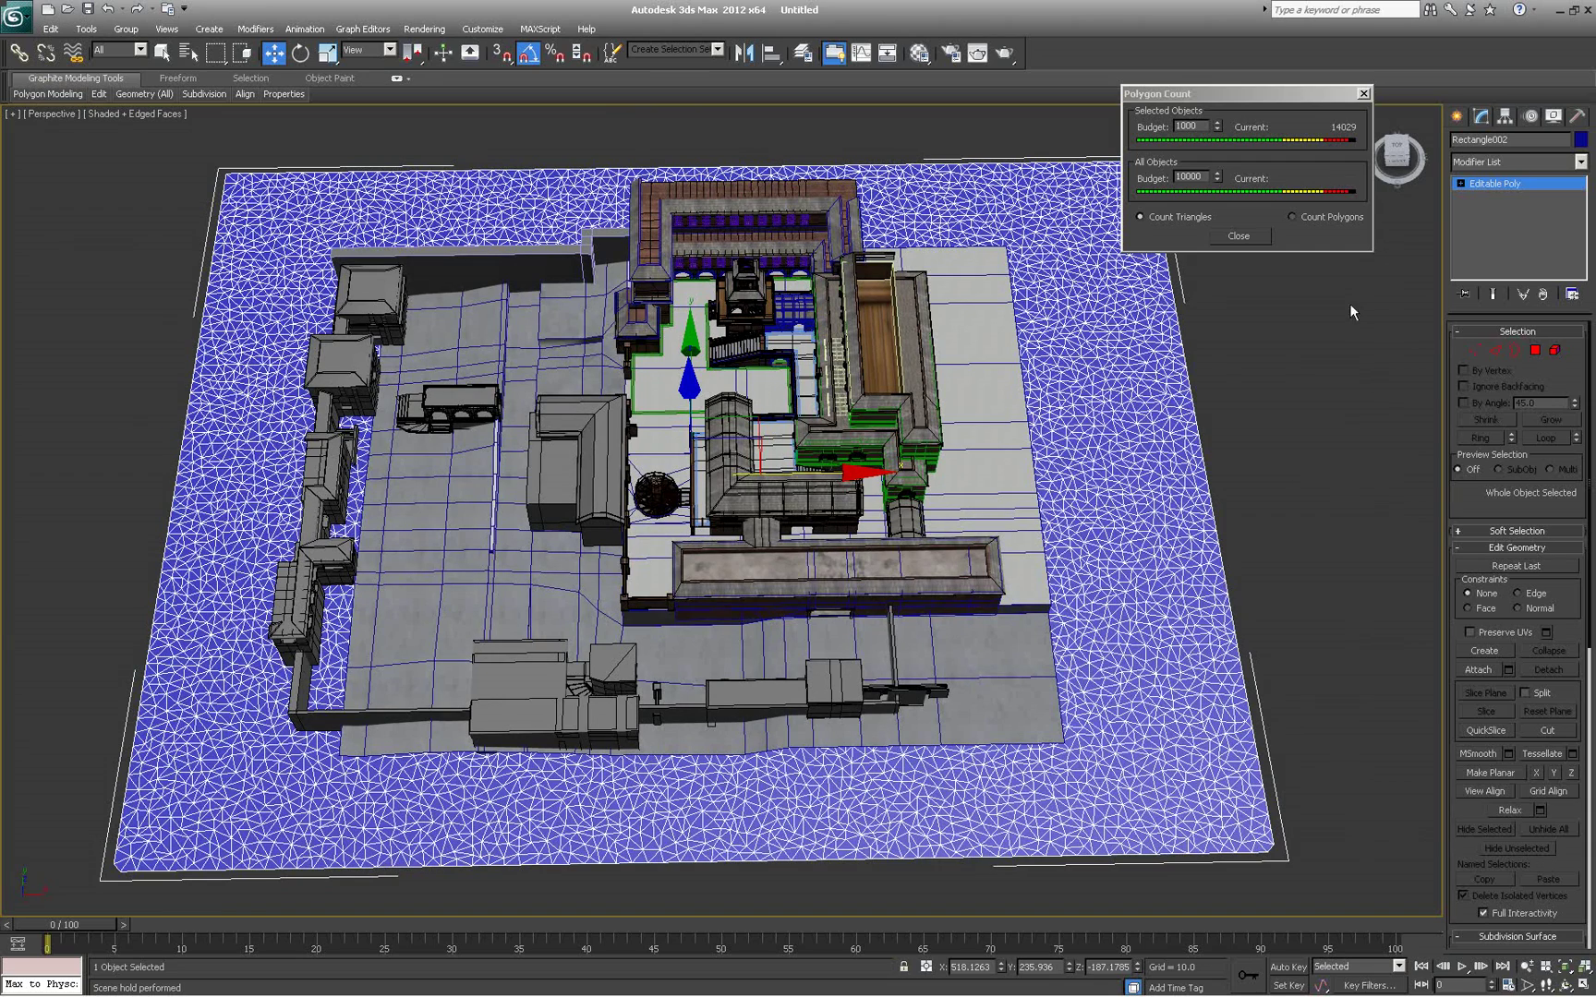
click(1475, 349)
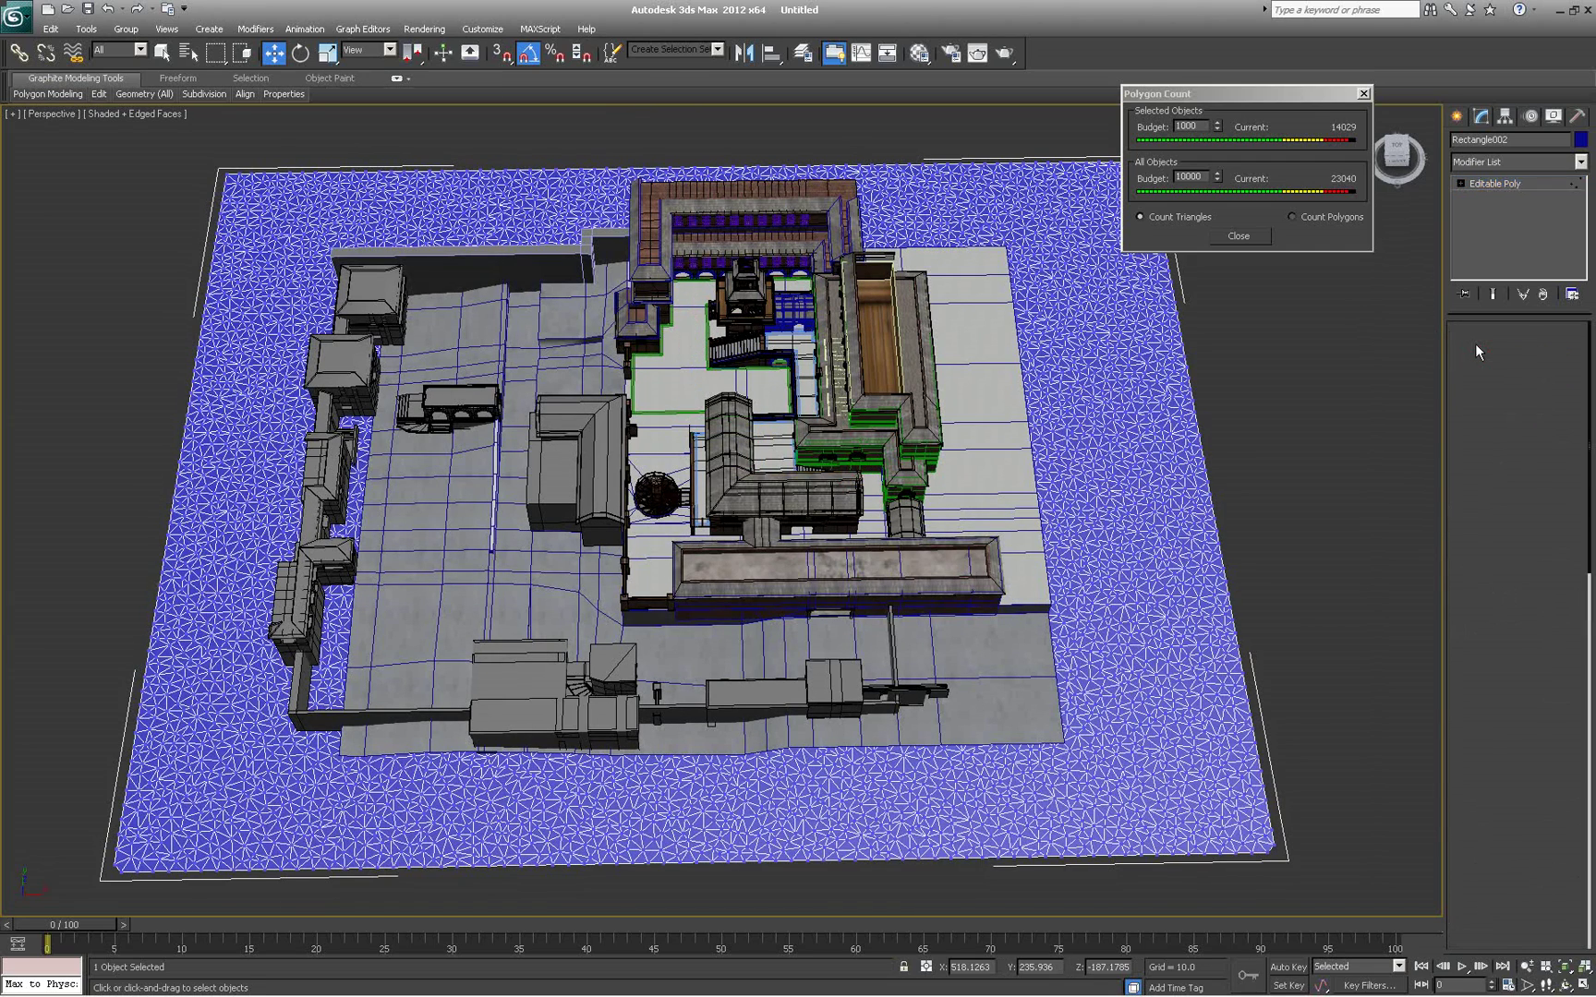
key(ctrl+a)
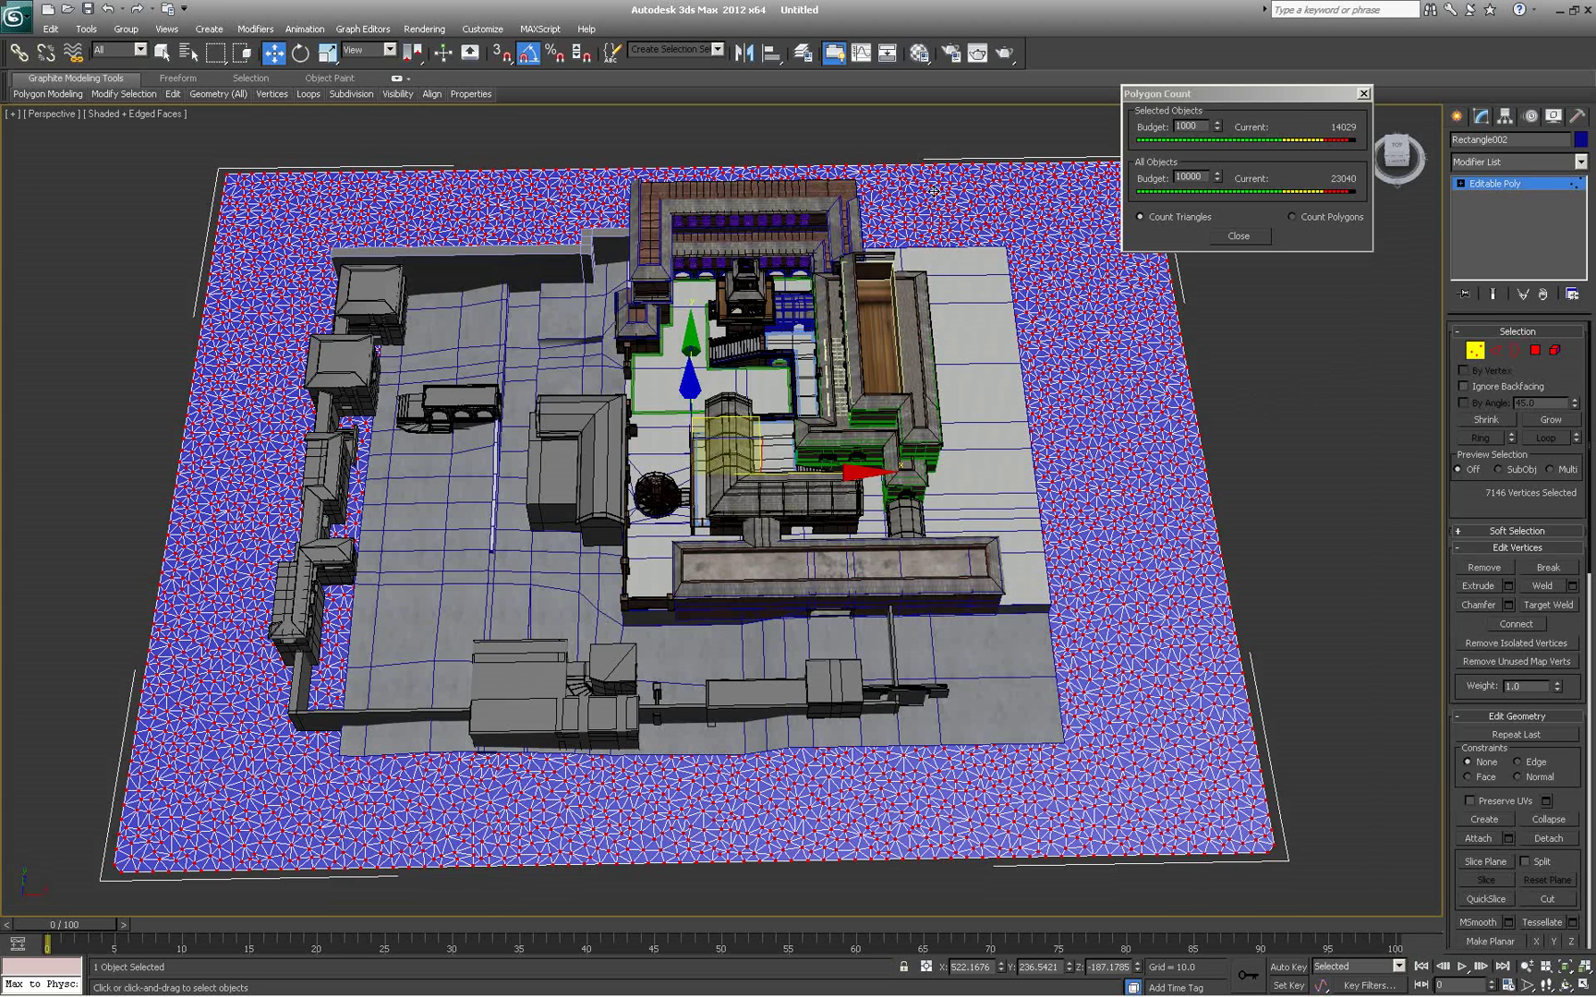
click(1534, 350)
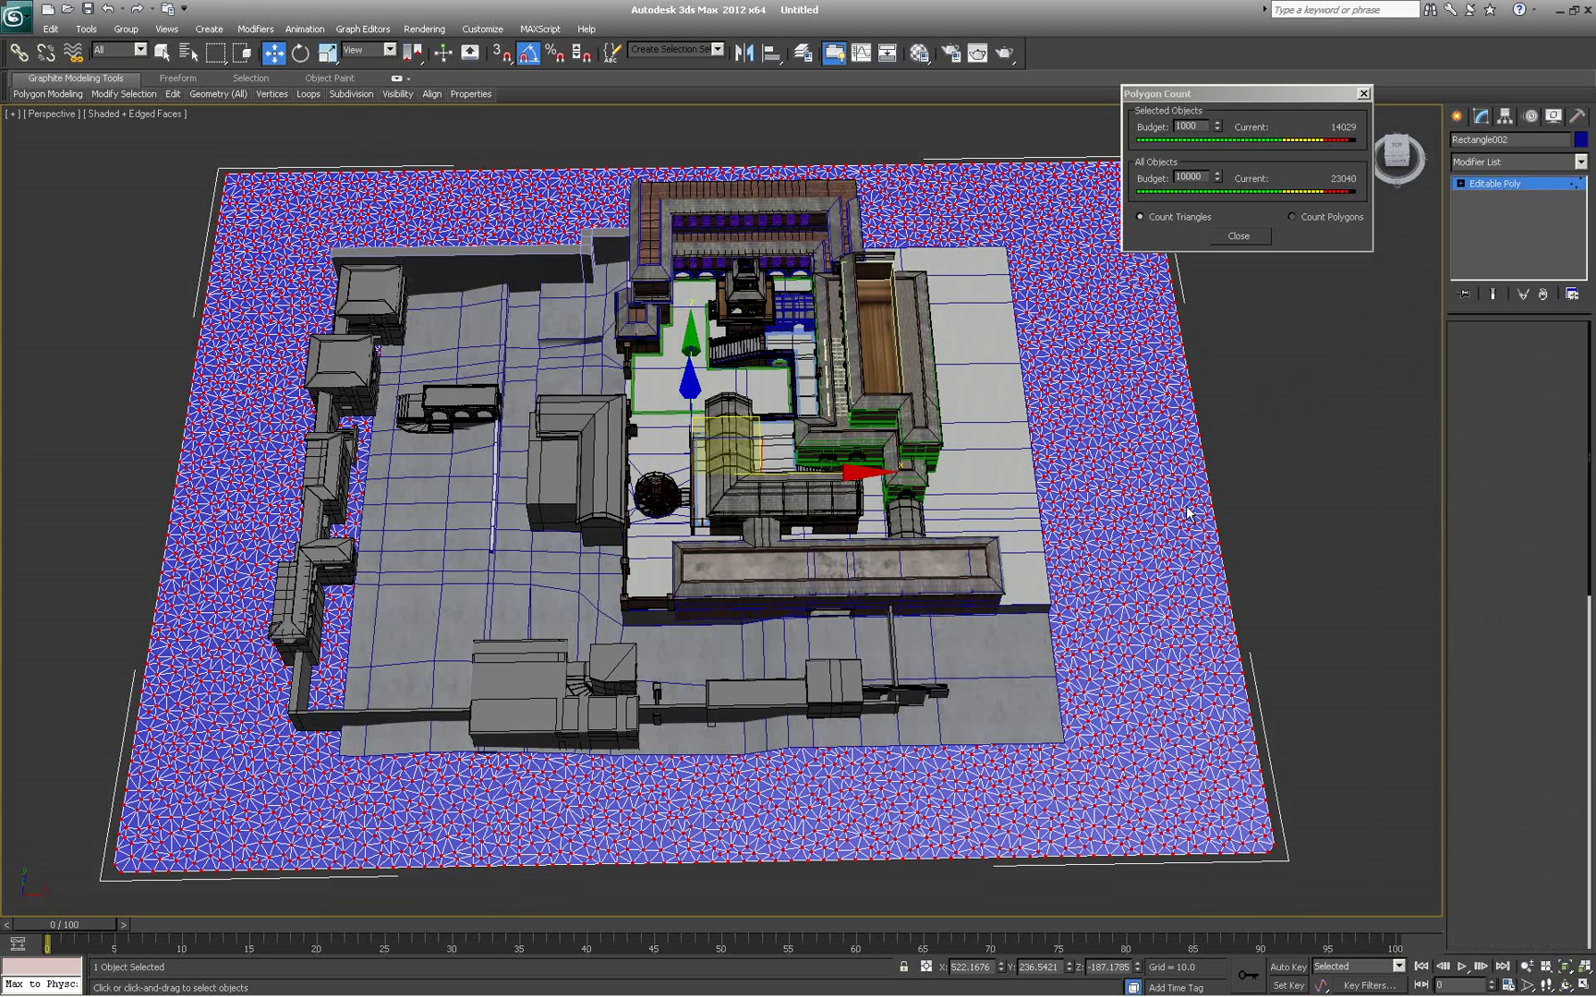
key(ctrl+a)
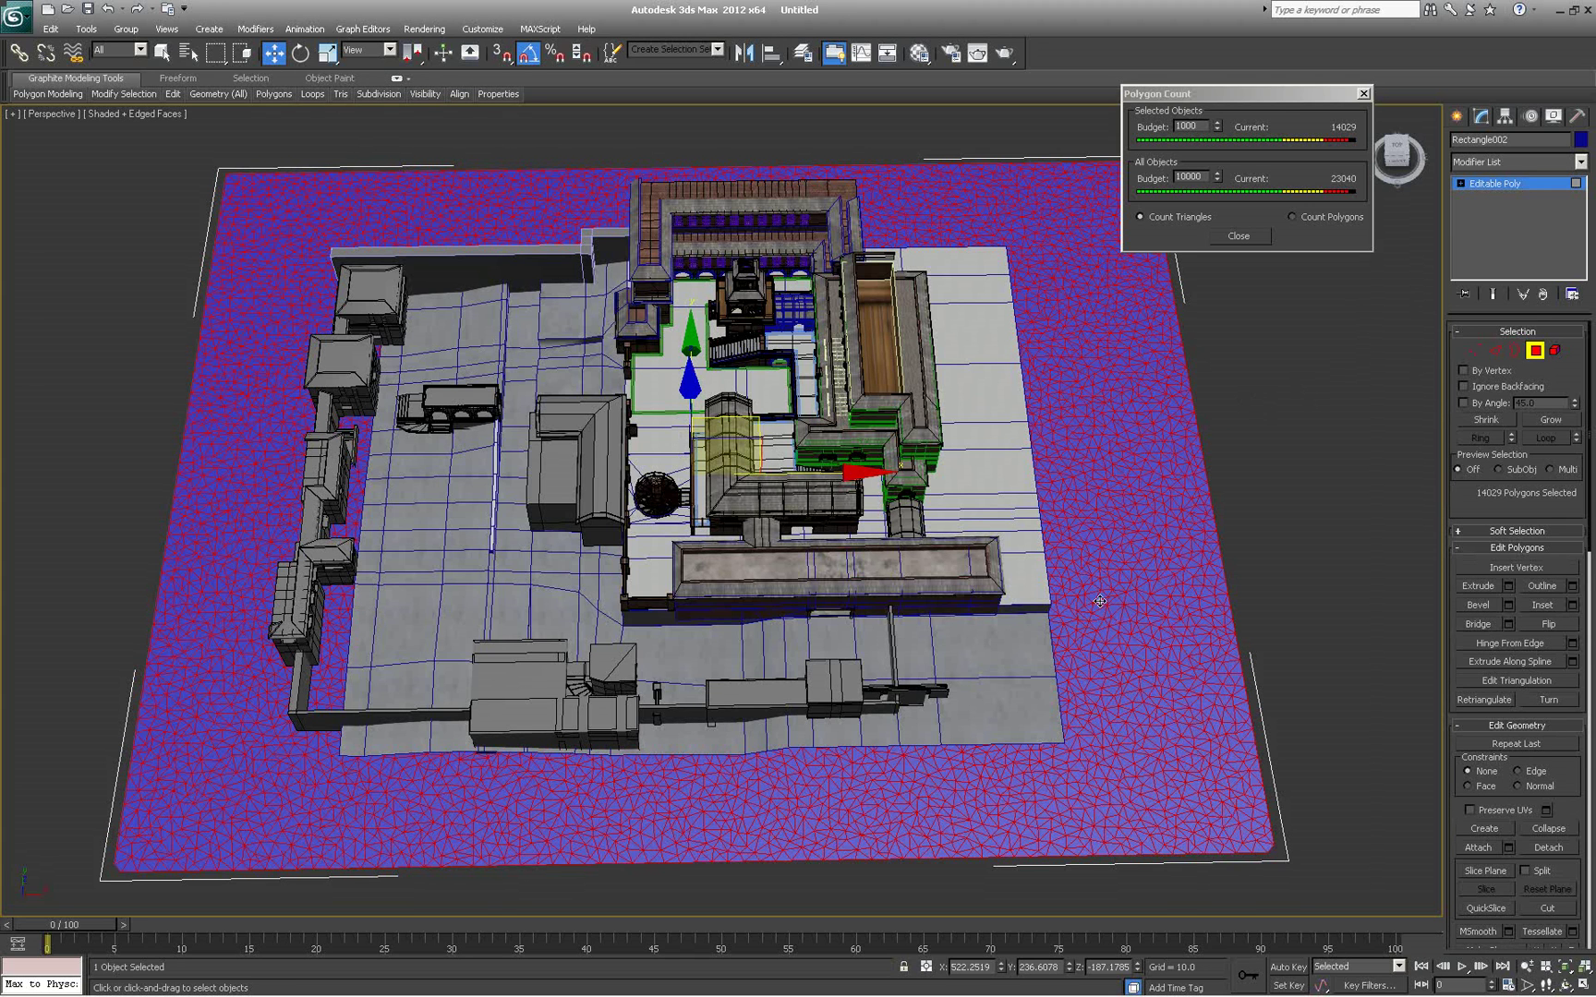
click(1475, 351)
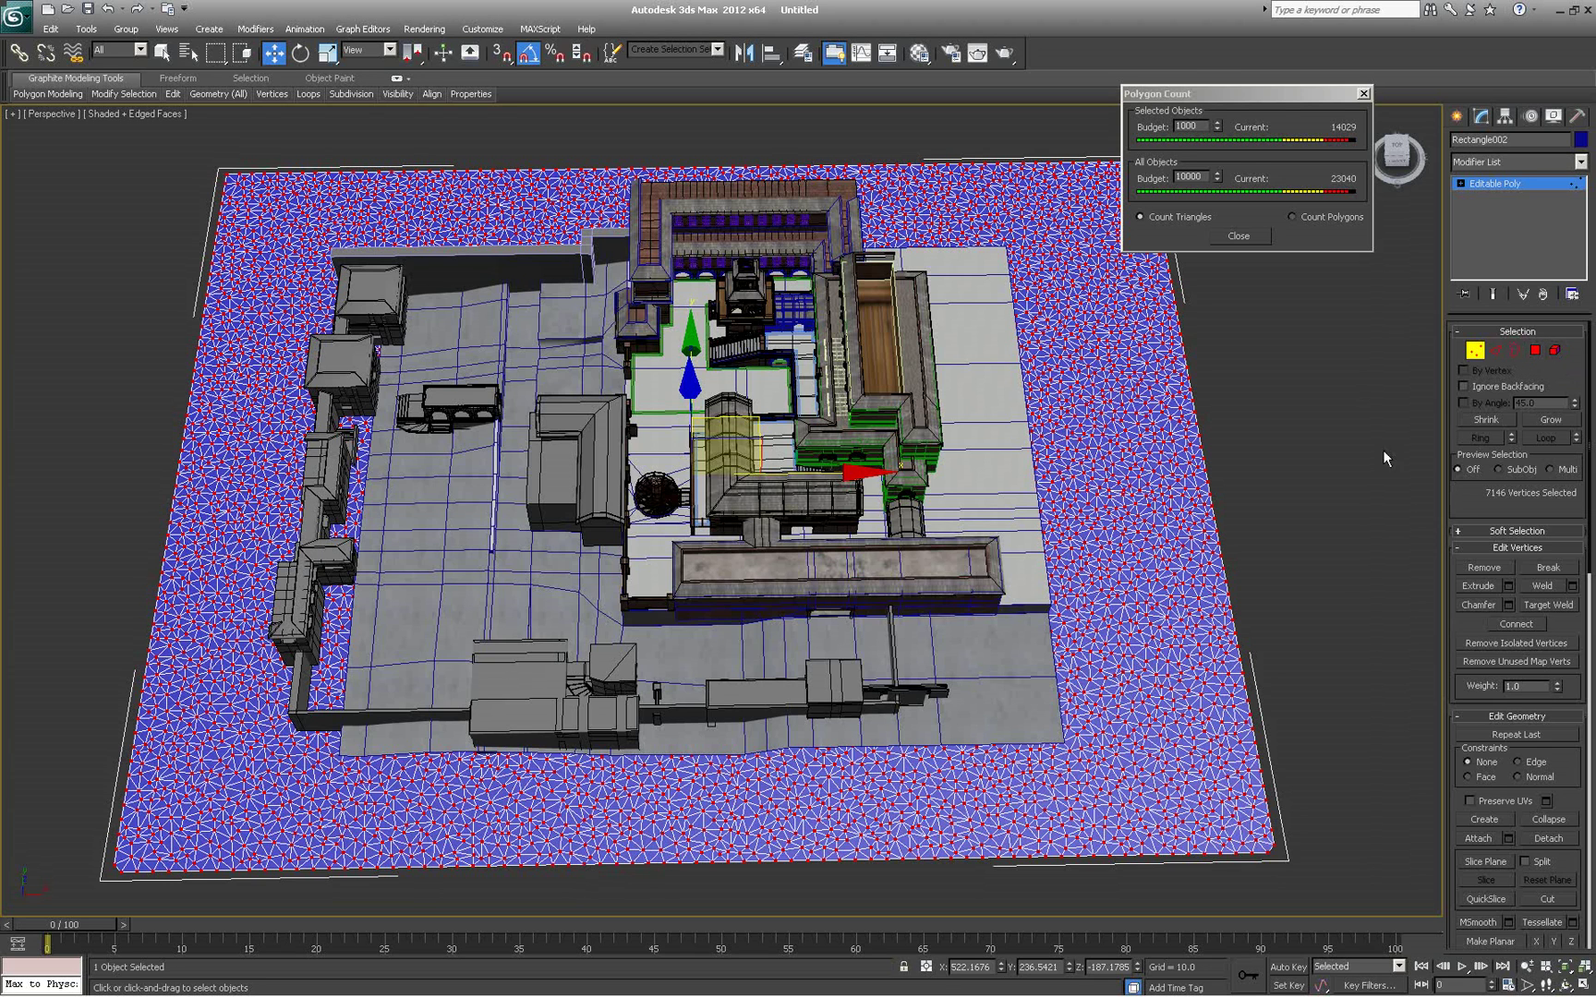
Collapse the Subdivision Surface settings and bring the terrain mesh's Paint Deformation settings into view
scroll(1453, 629, down, 10)
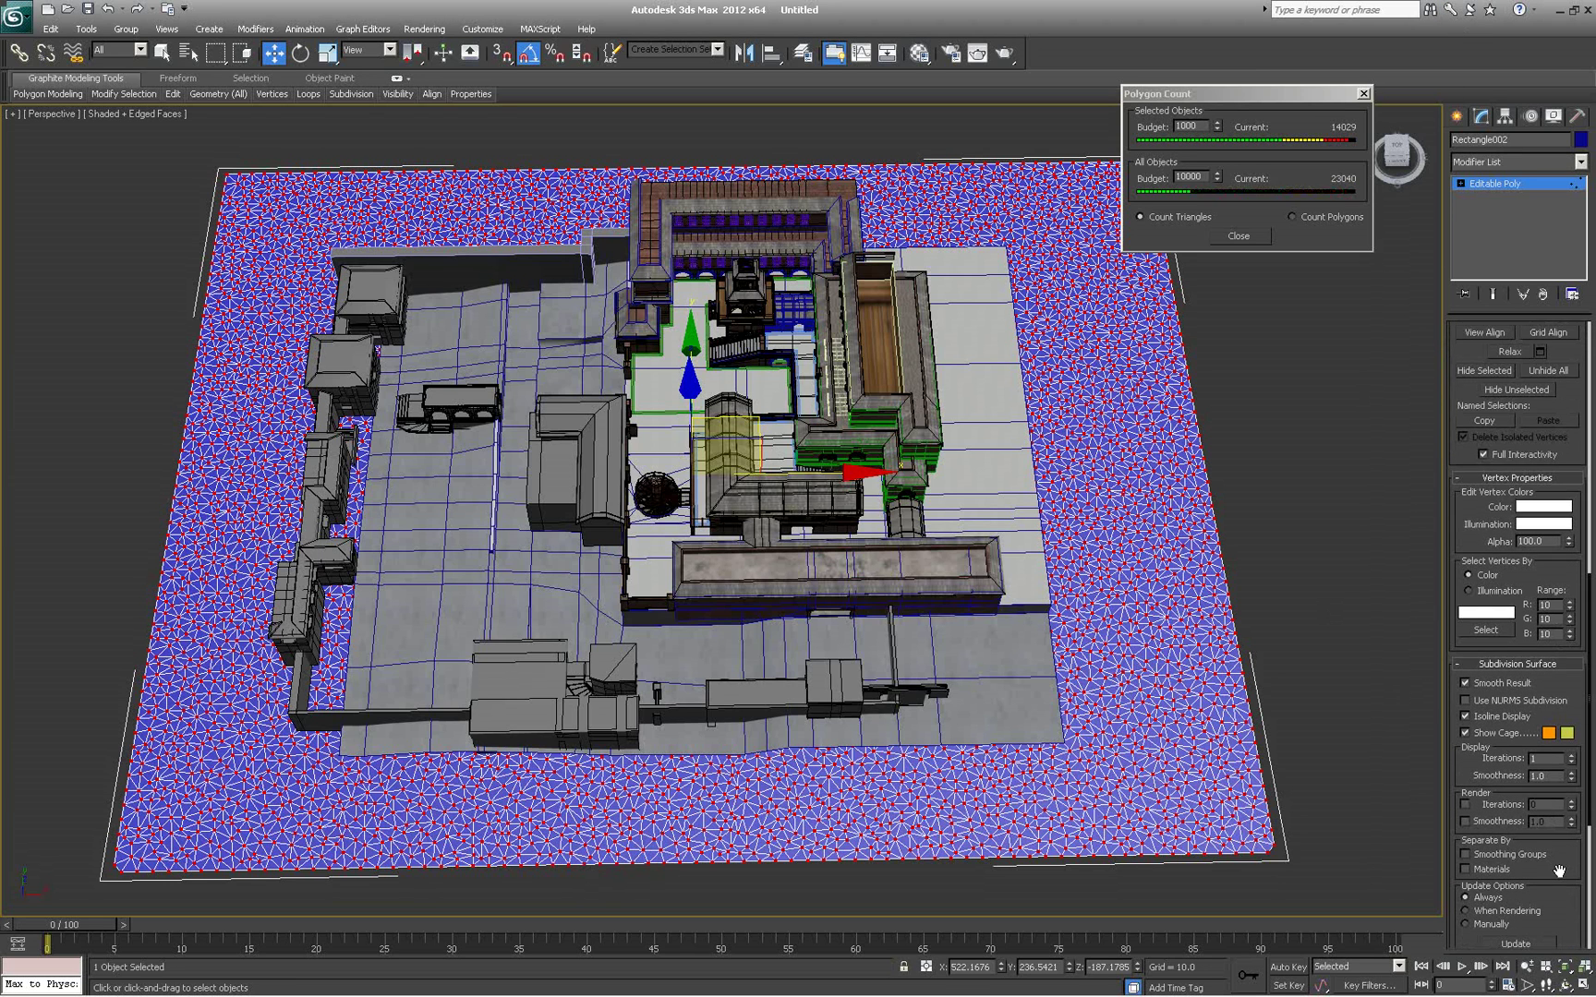
click(1470, 667)
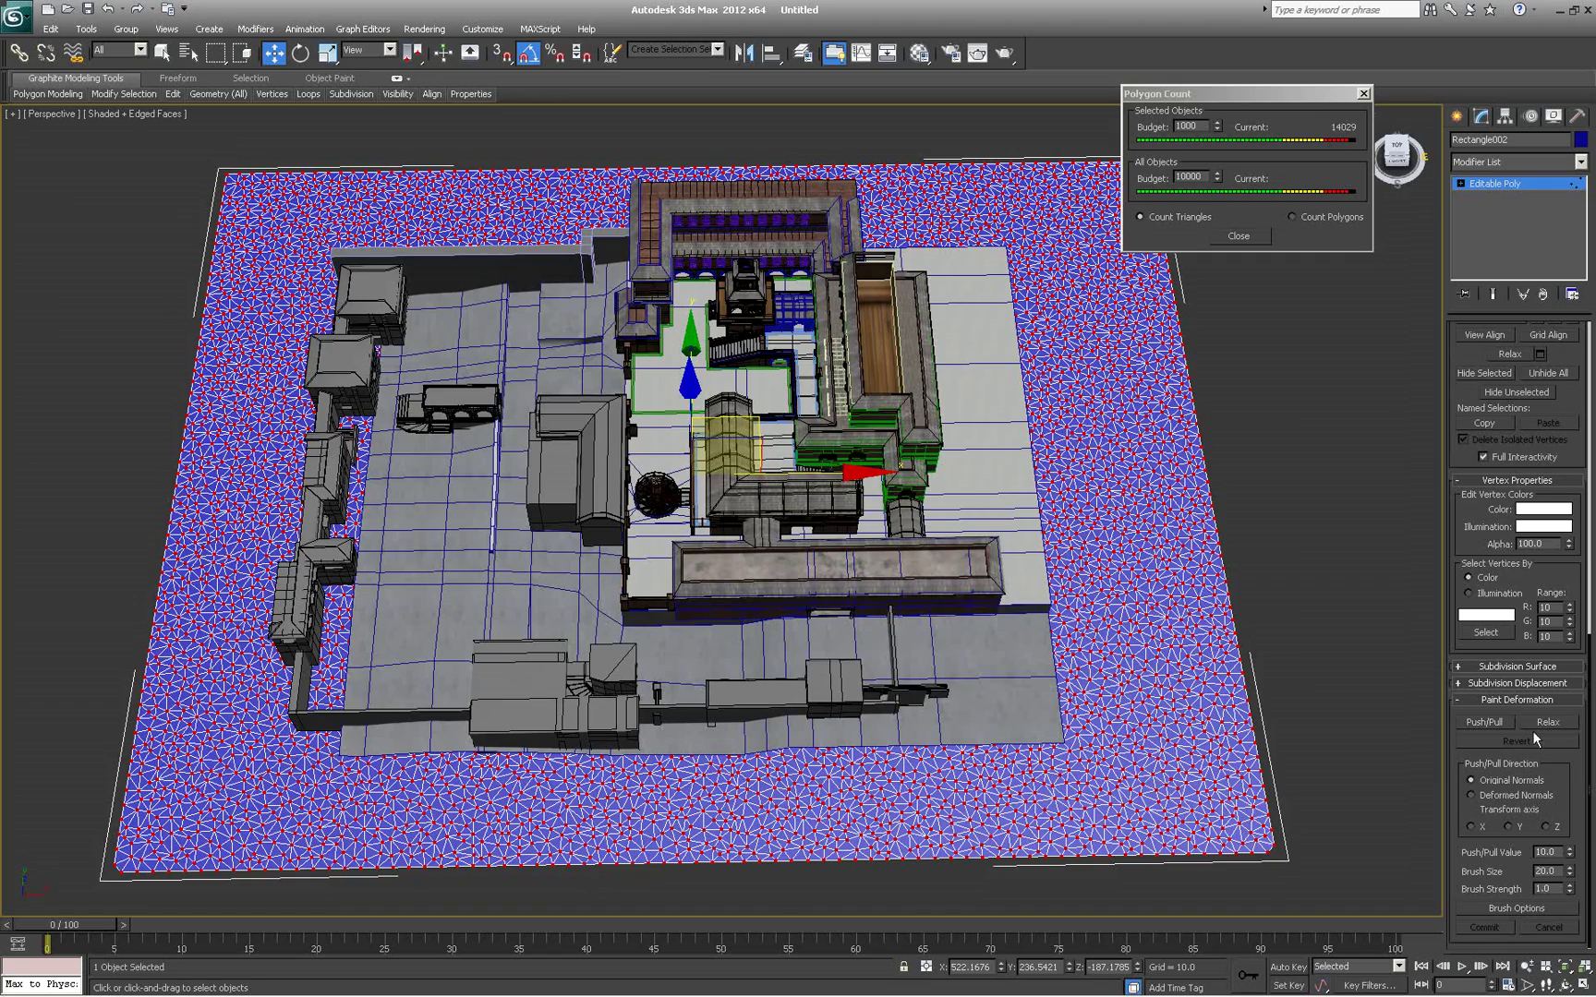
alt+middle_drag(1120, 752, 1106, 771)
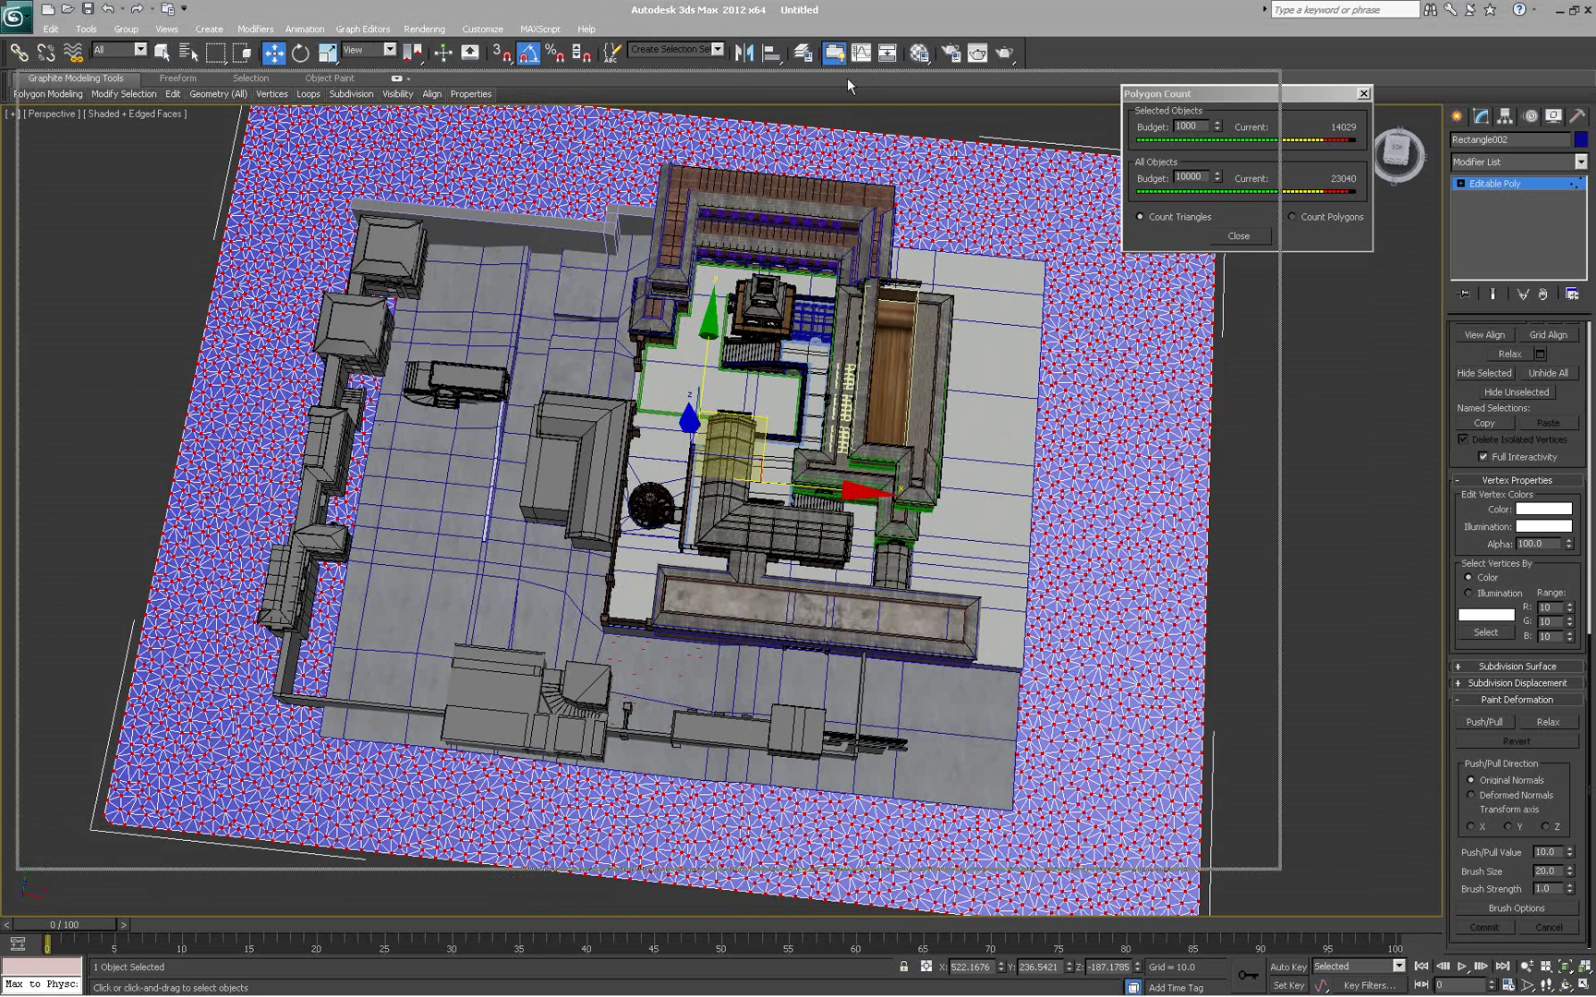
Switch to Internet Explorer, examine the rocky terrain reference image testt_1.jpg, and return to 3ds Max
key(alt+Tab)
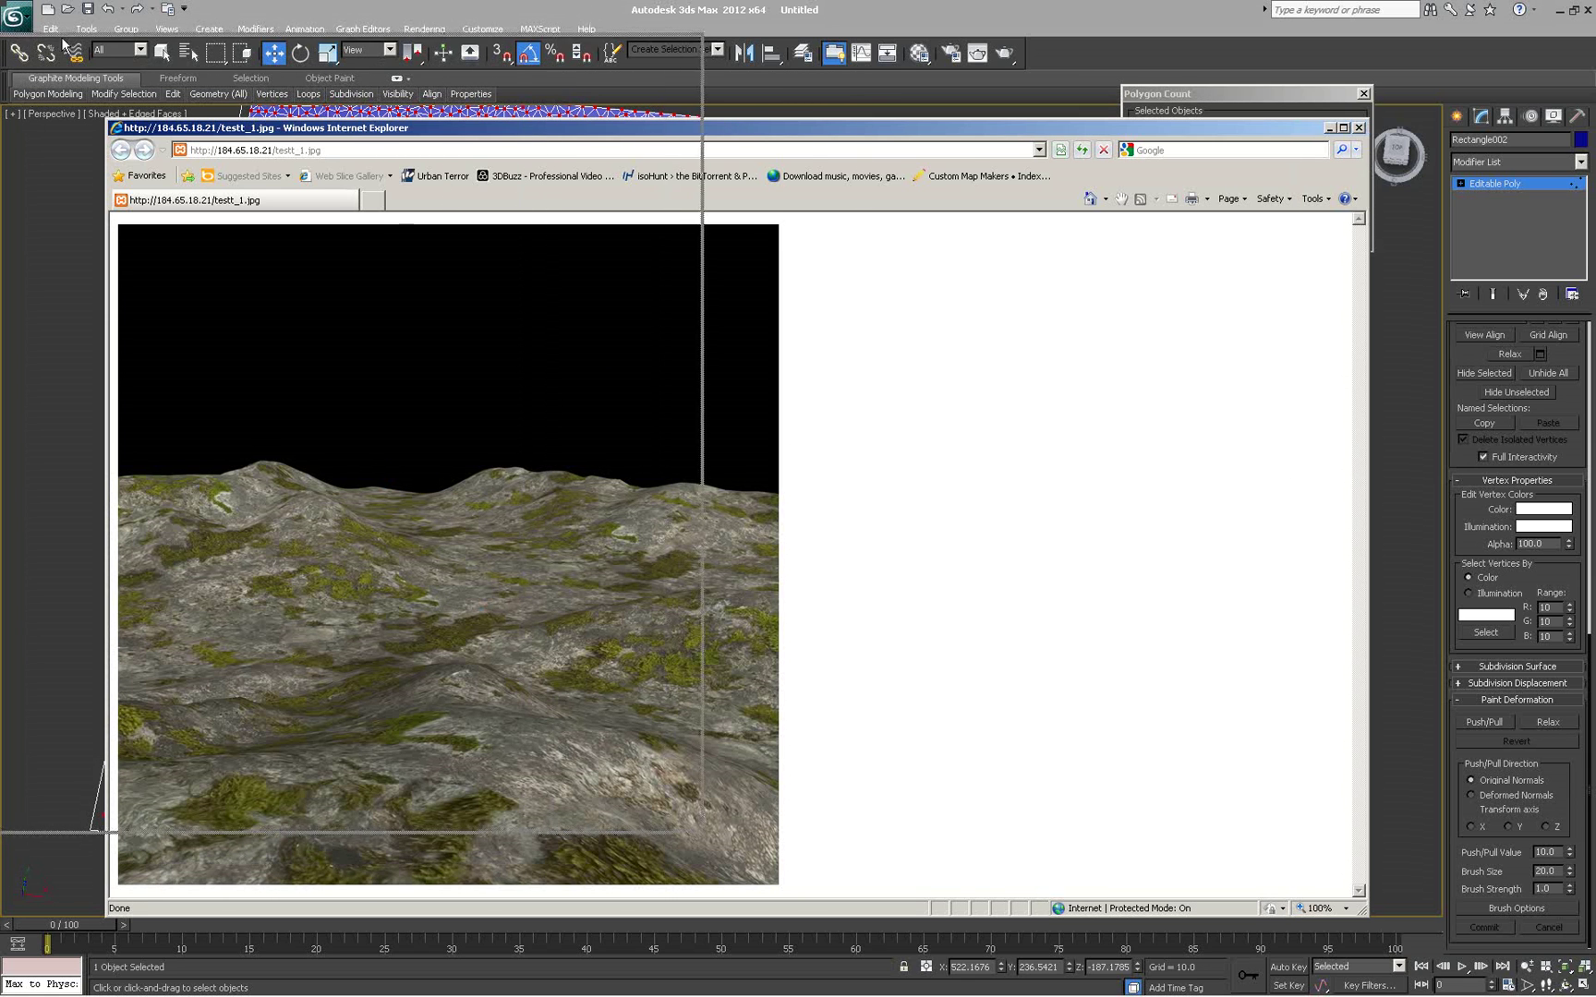
drag(212, 153, 487, 150)
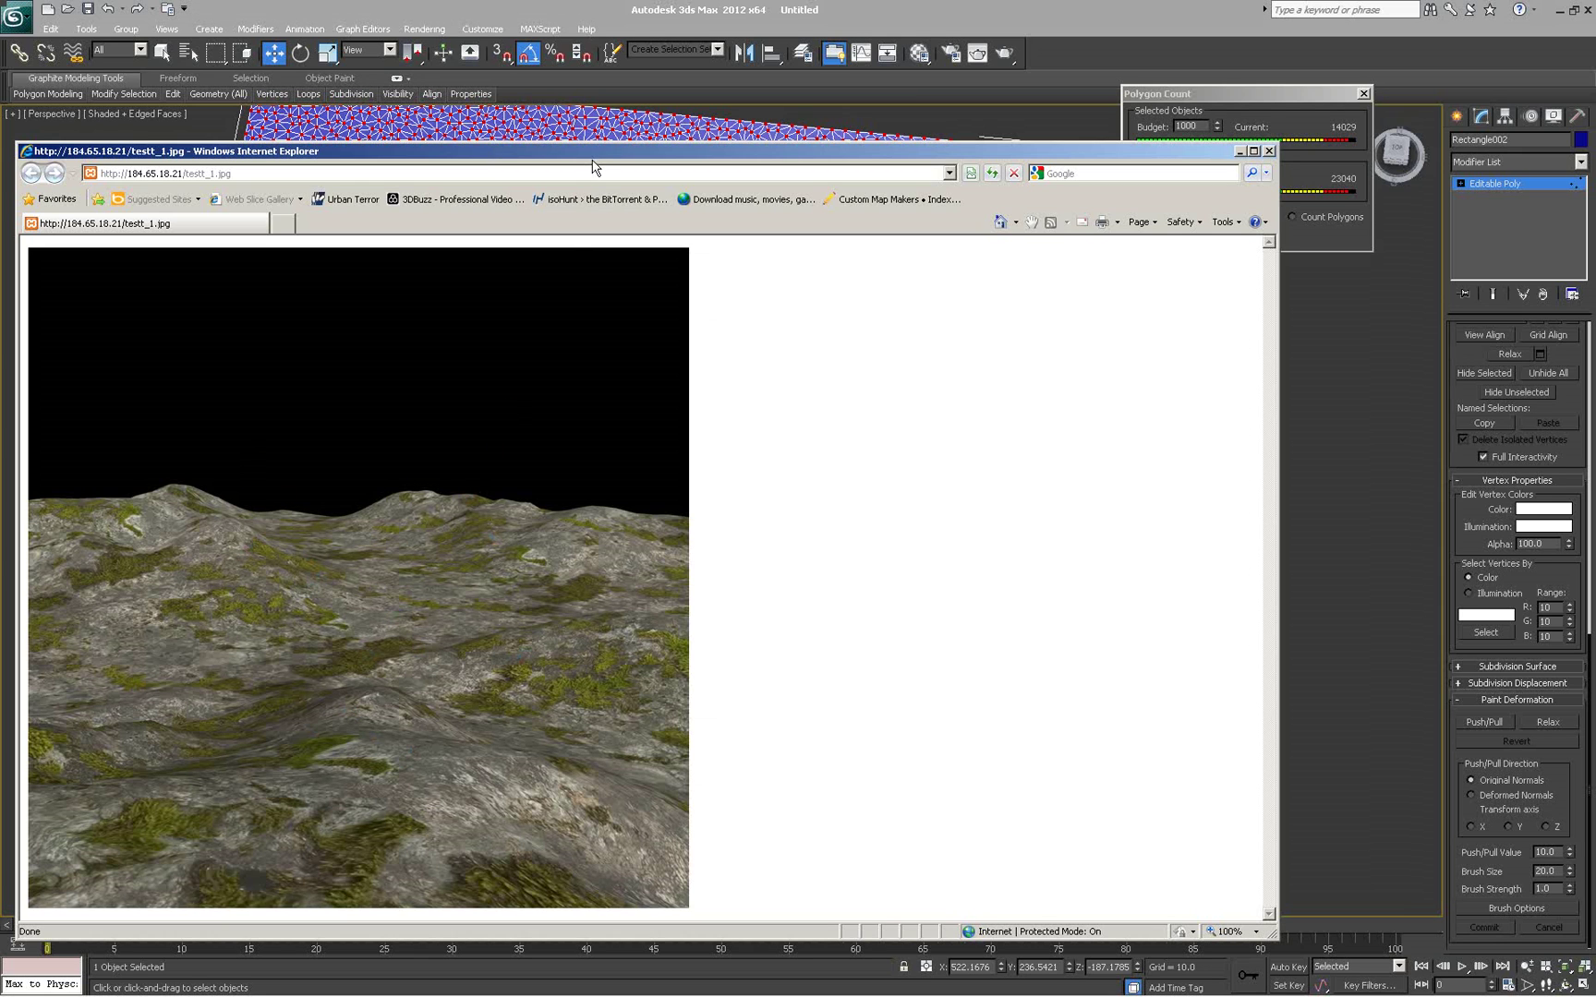
drag(596, 153, 545, 277)
key(alt+Tab)
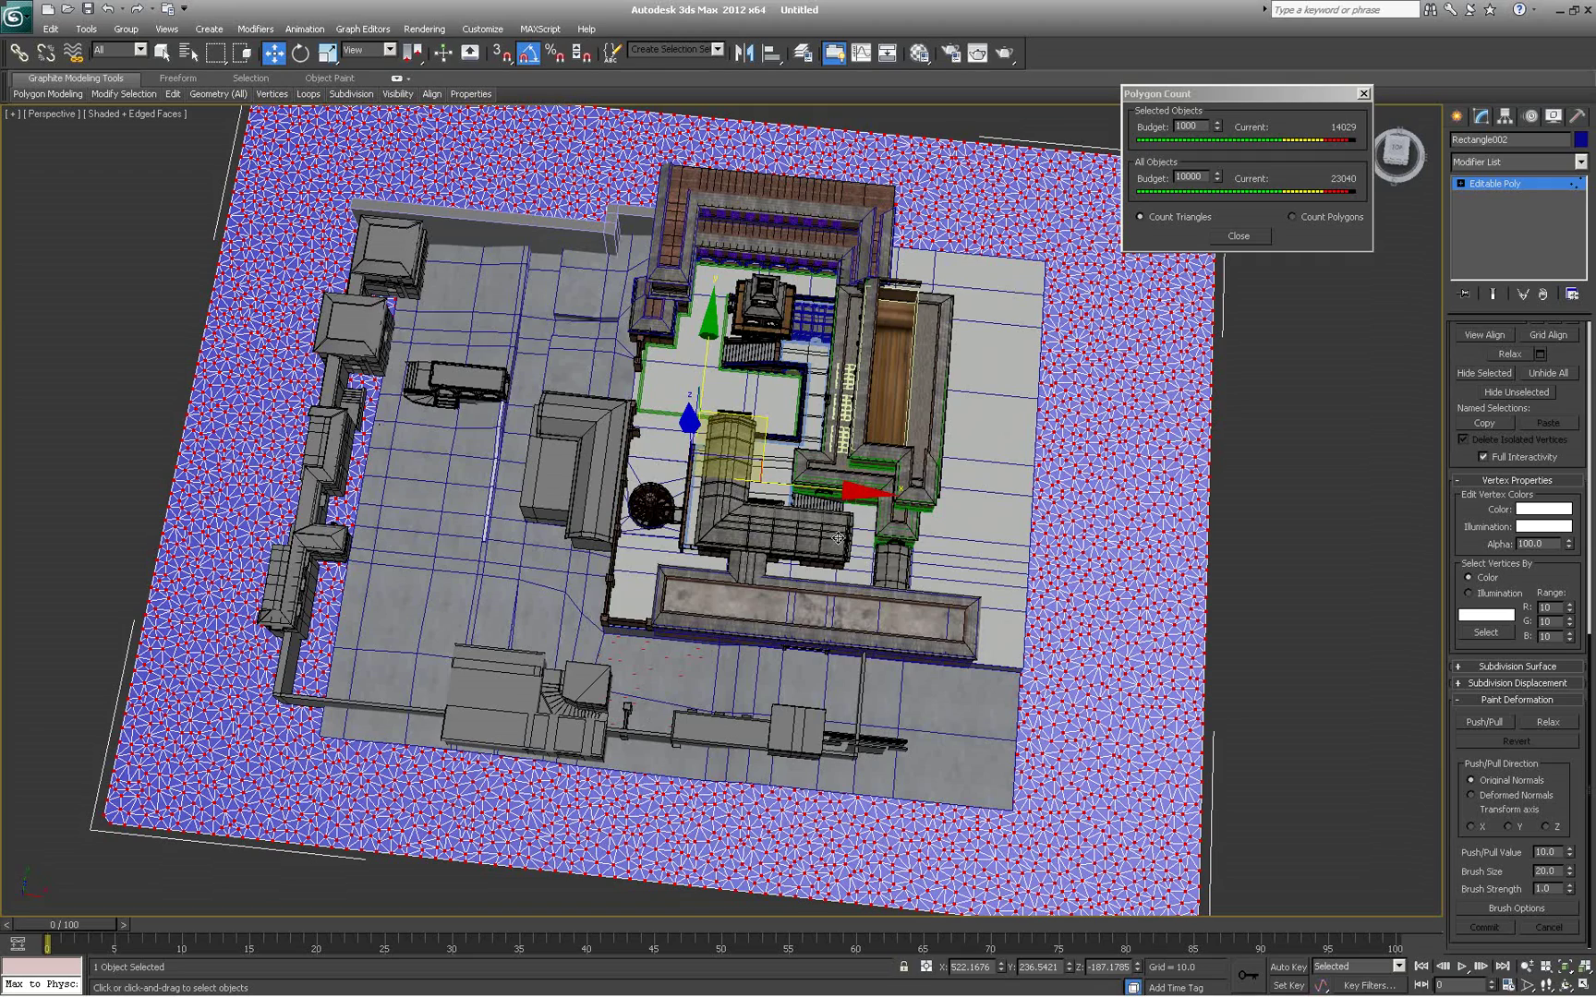
Activate the Push/Pull brush of Paint Deformation for the terrain mesh's selected vertices
alt+middle_drag(973, 601, 995, 591)
scroll(969, 614, down, 4)
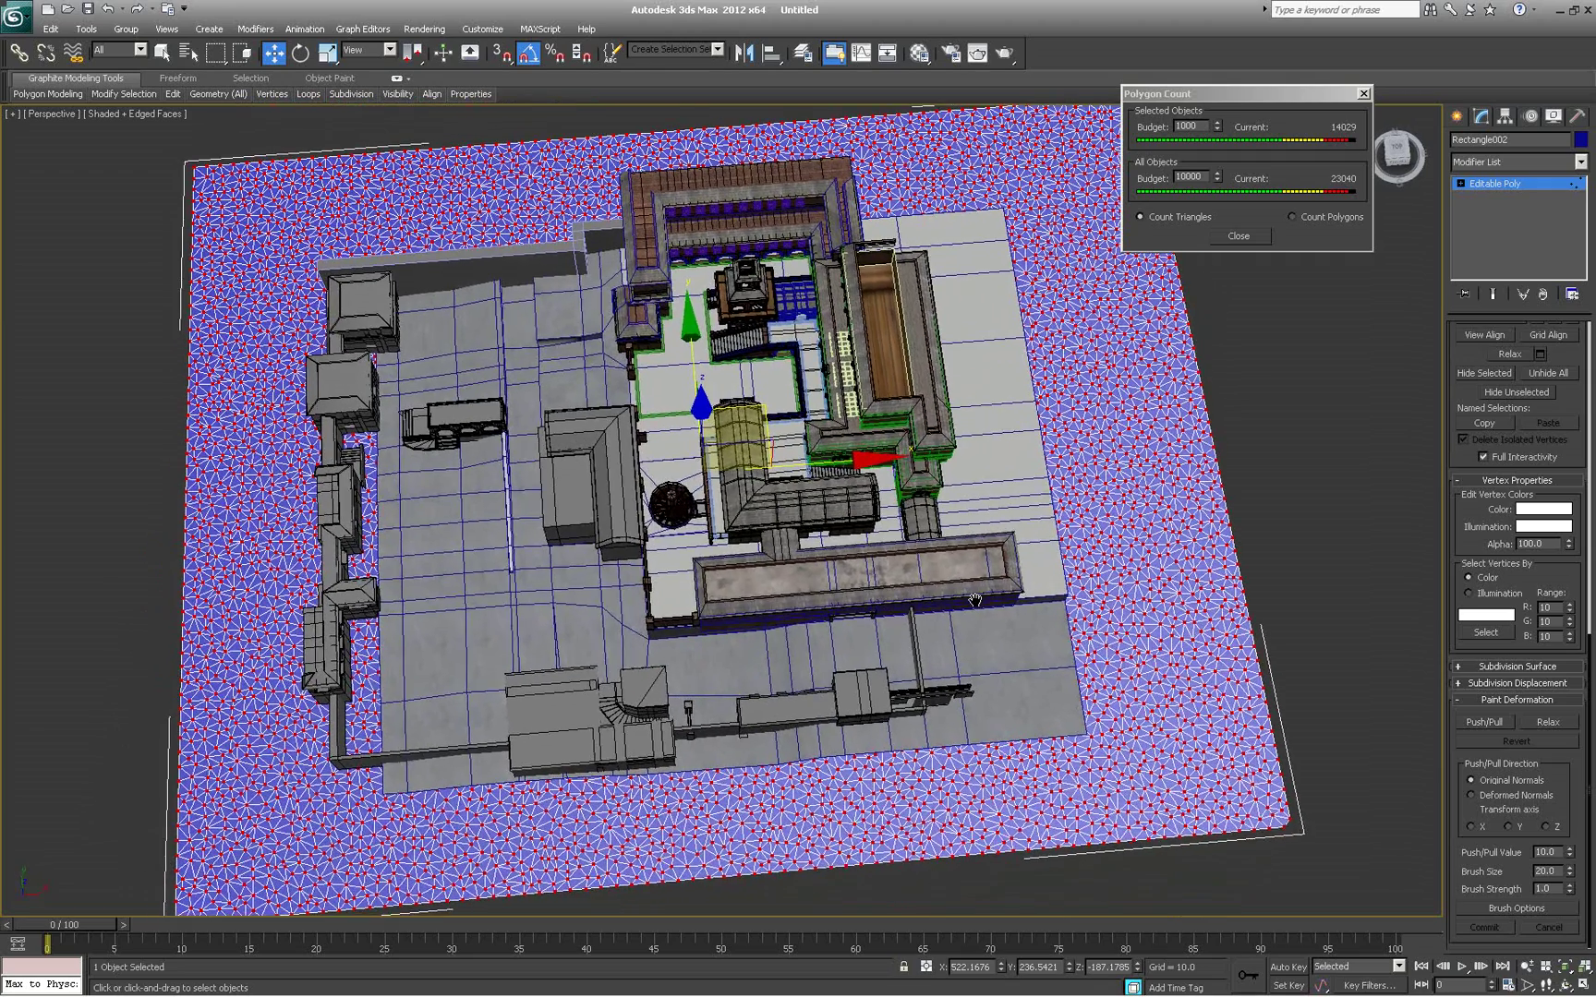
scroll(984, 624, up, 5)
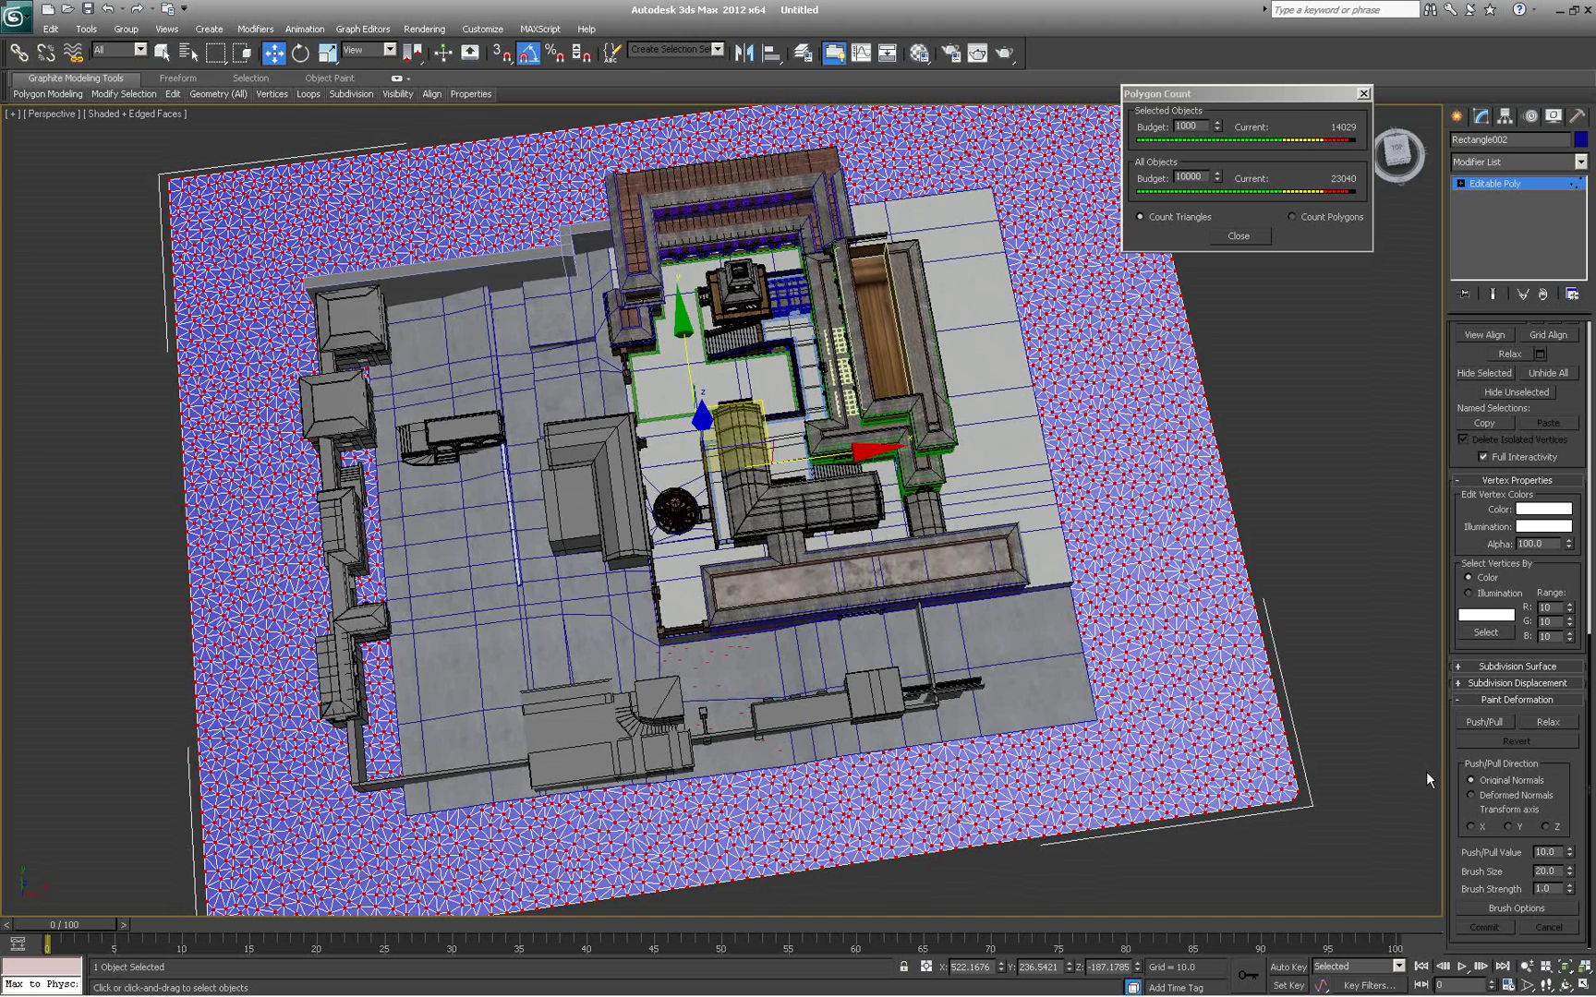
click(1486, 722)
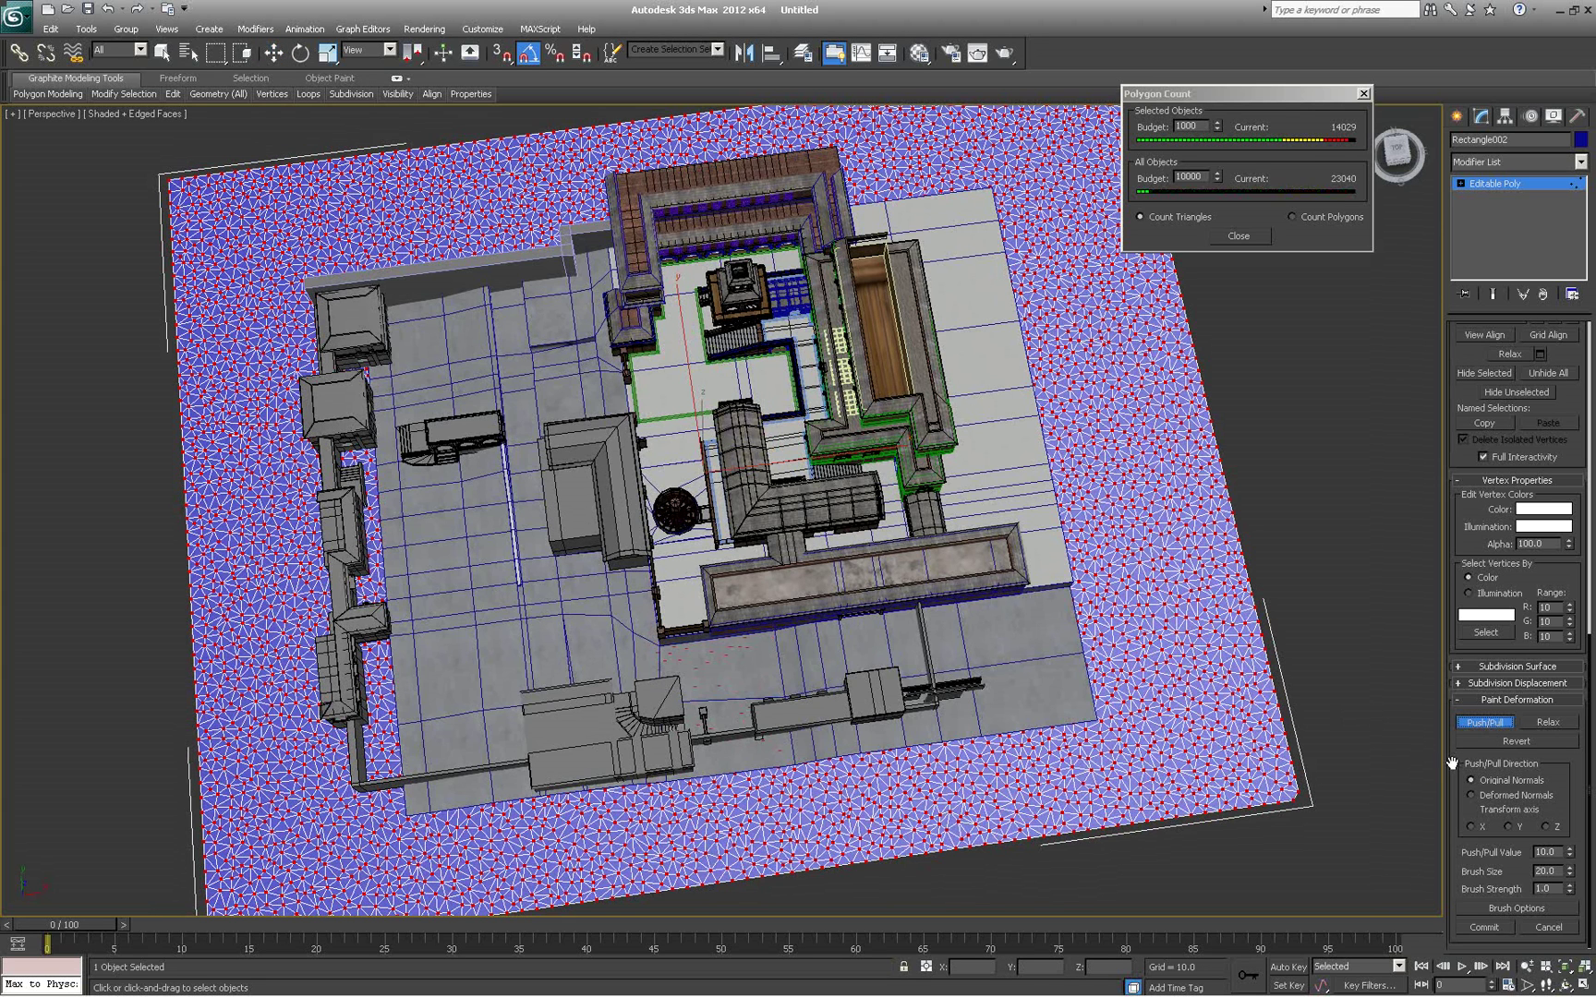
Reactivate the Push/Pull brush for the terrain mesh and enlarge its brush size to about 1781.97
click(1487, 720)
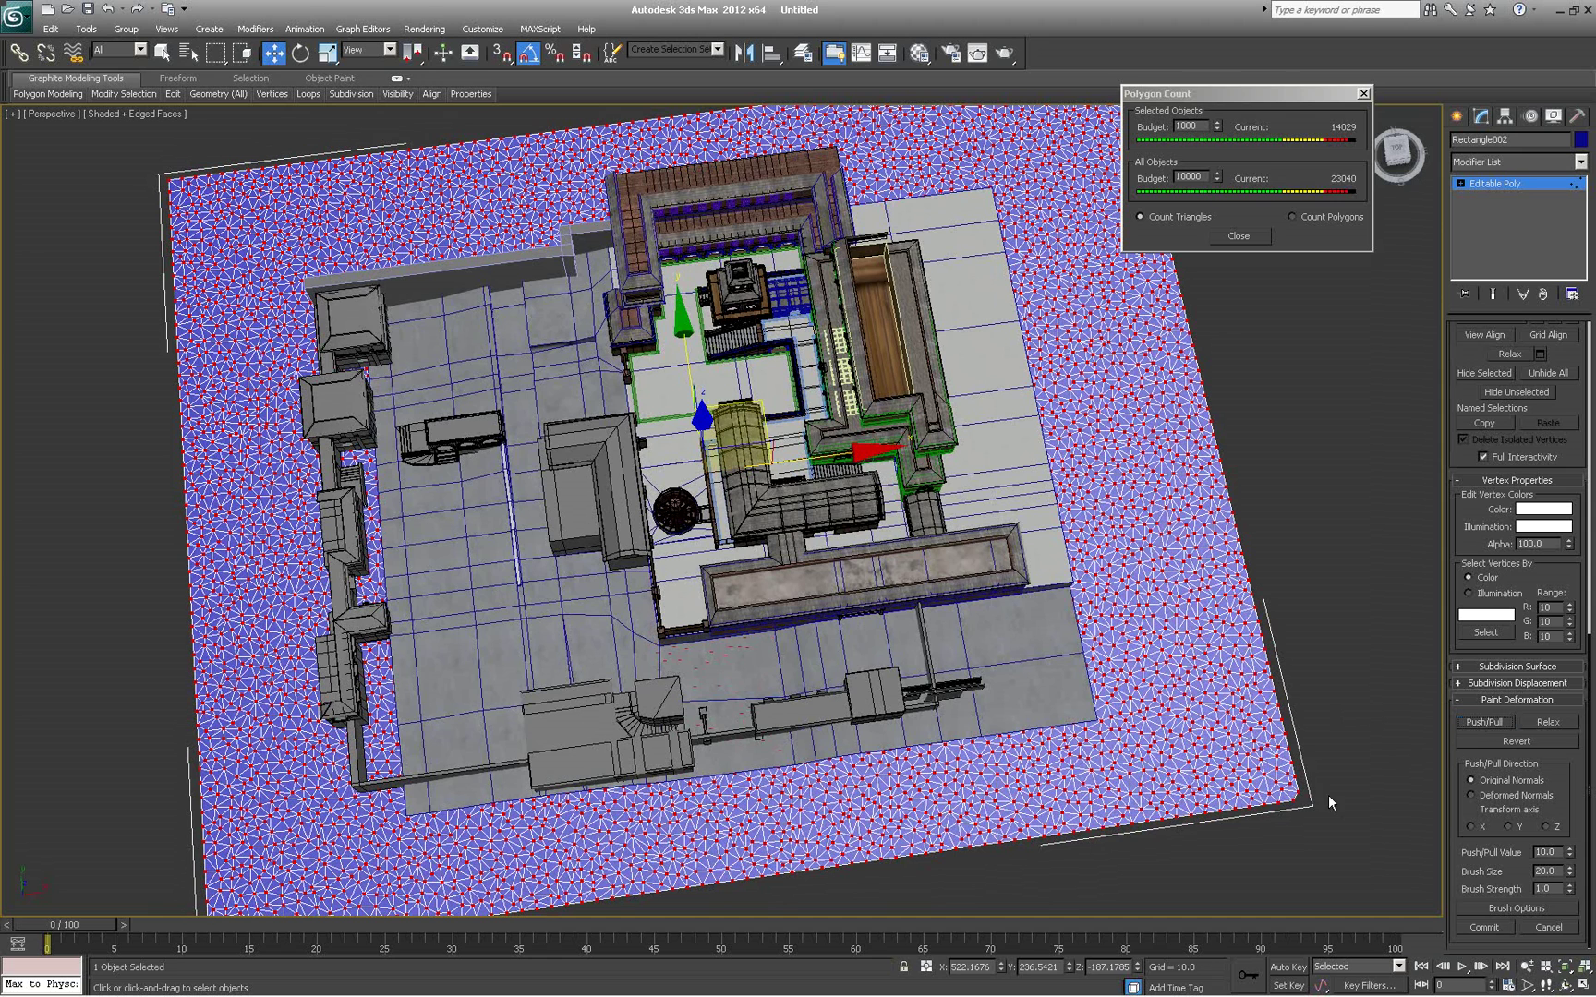
click(1495, 721)
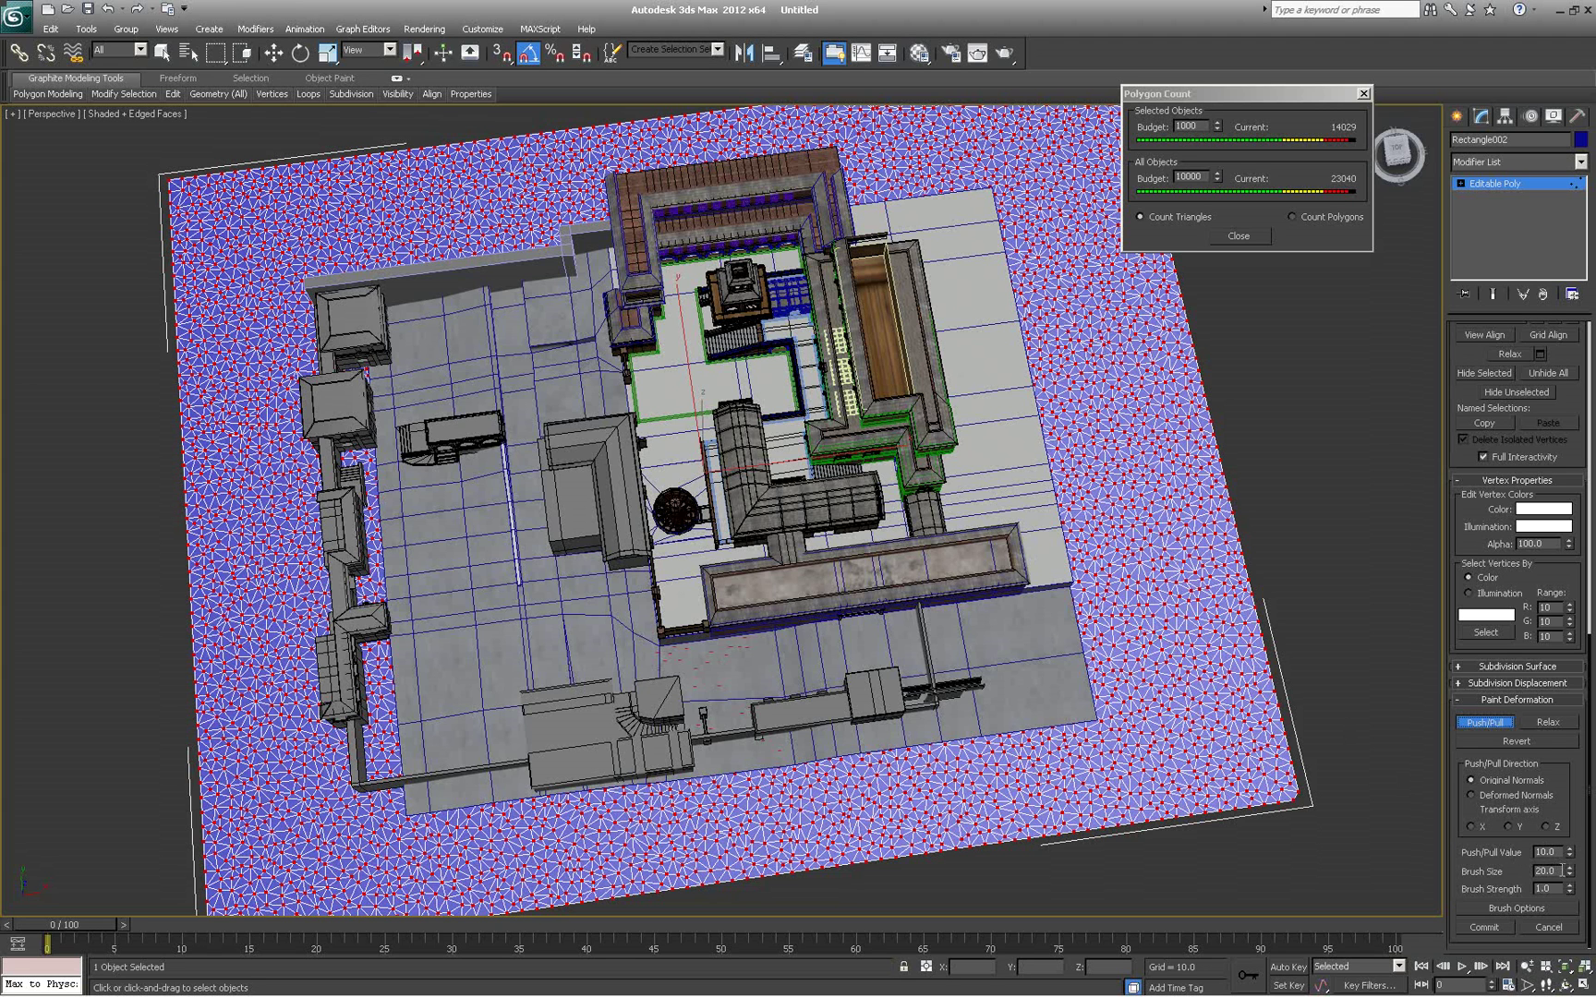
drag(1568, 872, 1574, 828)
drag(1570, 873, 1563, 739)
drag(1510, 345, 1504, 314)
drag(1572, 813, 1571, 815)
mouse_move(1570, 872)
mouse_down()
mouse_move(1574, 813)
mouse_move(1570, 876)
mouse_up()
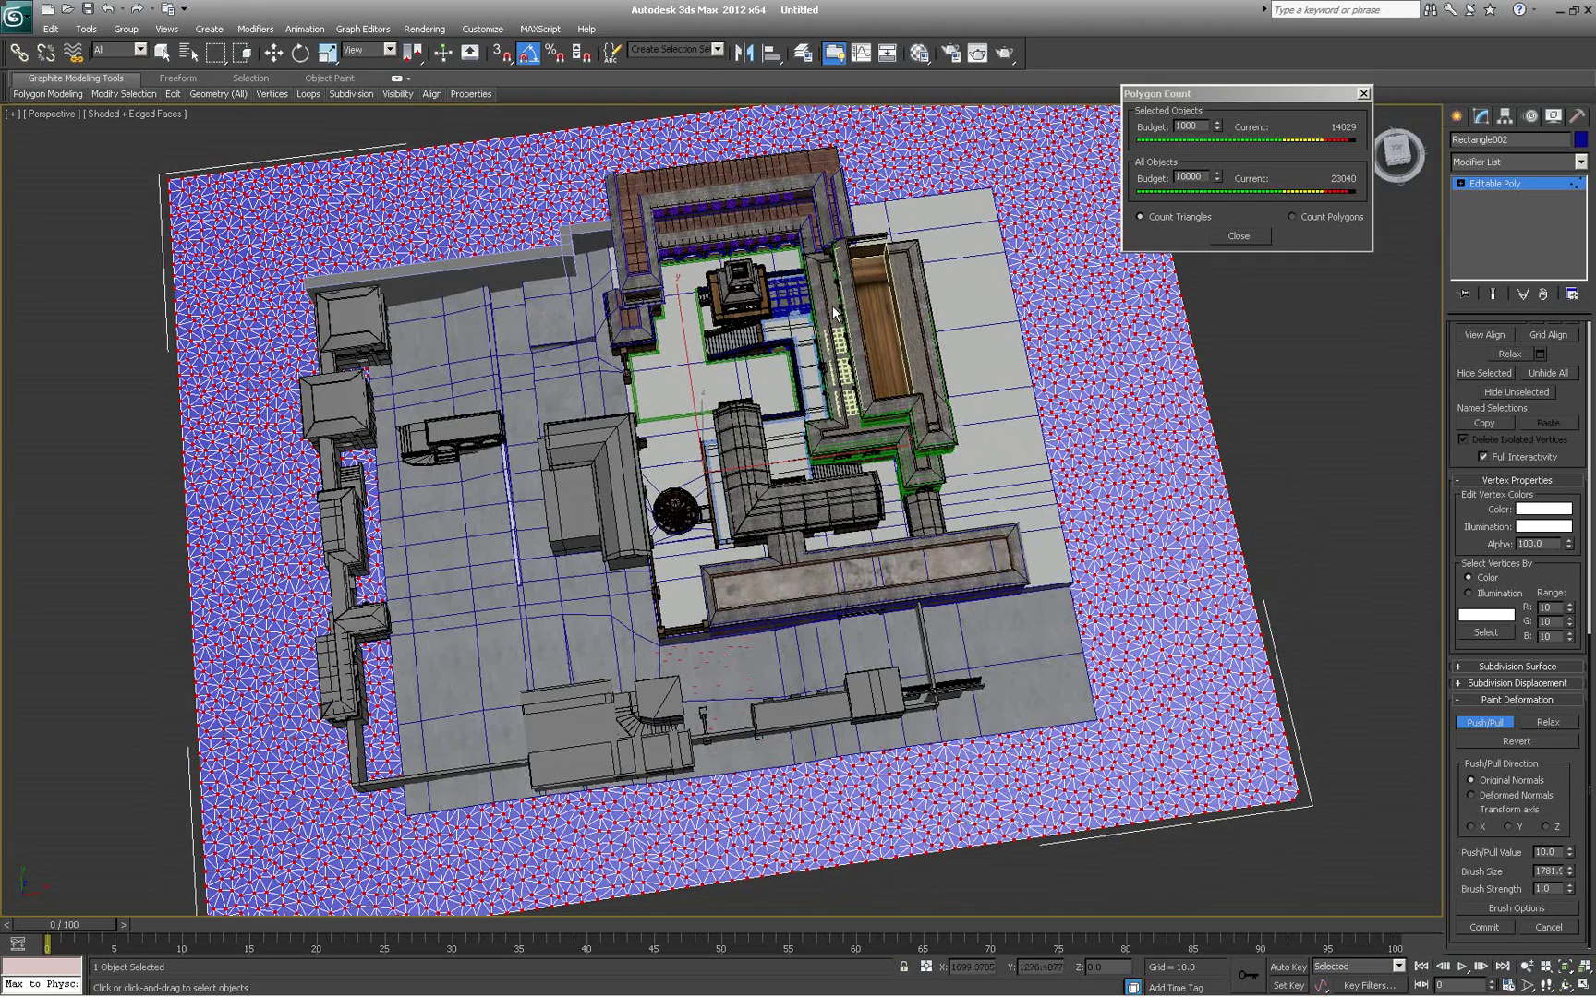
scroll(822, 340, down, 5)
alt+middle_drag(819, 342, 818, 346)
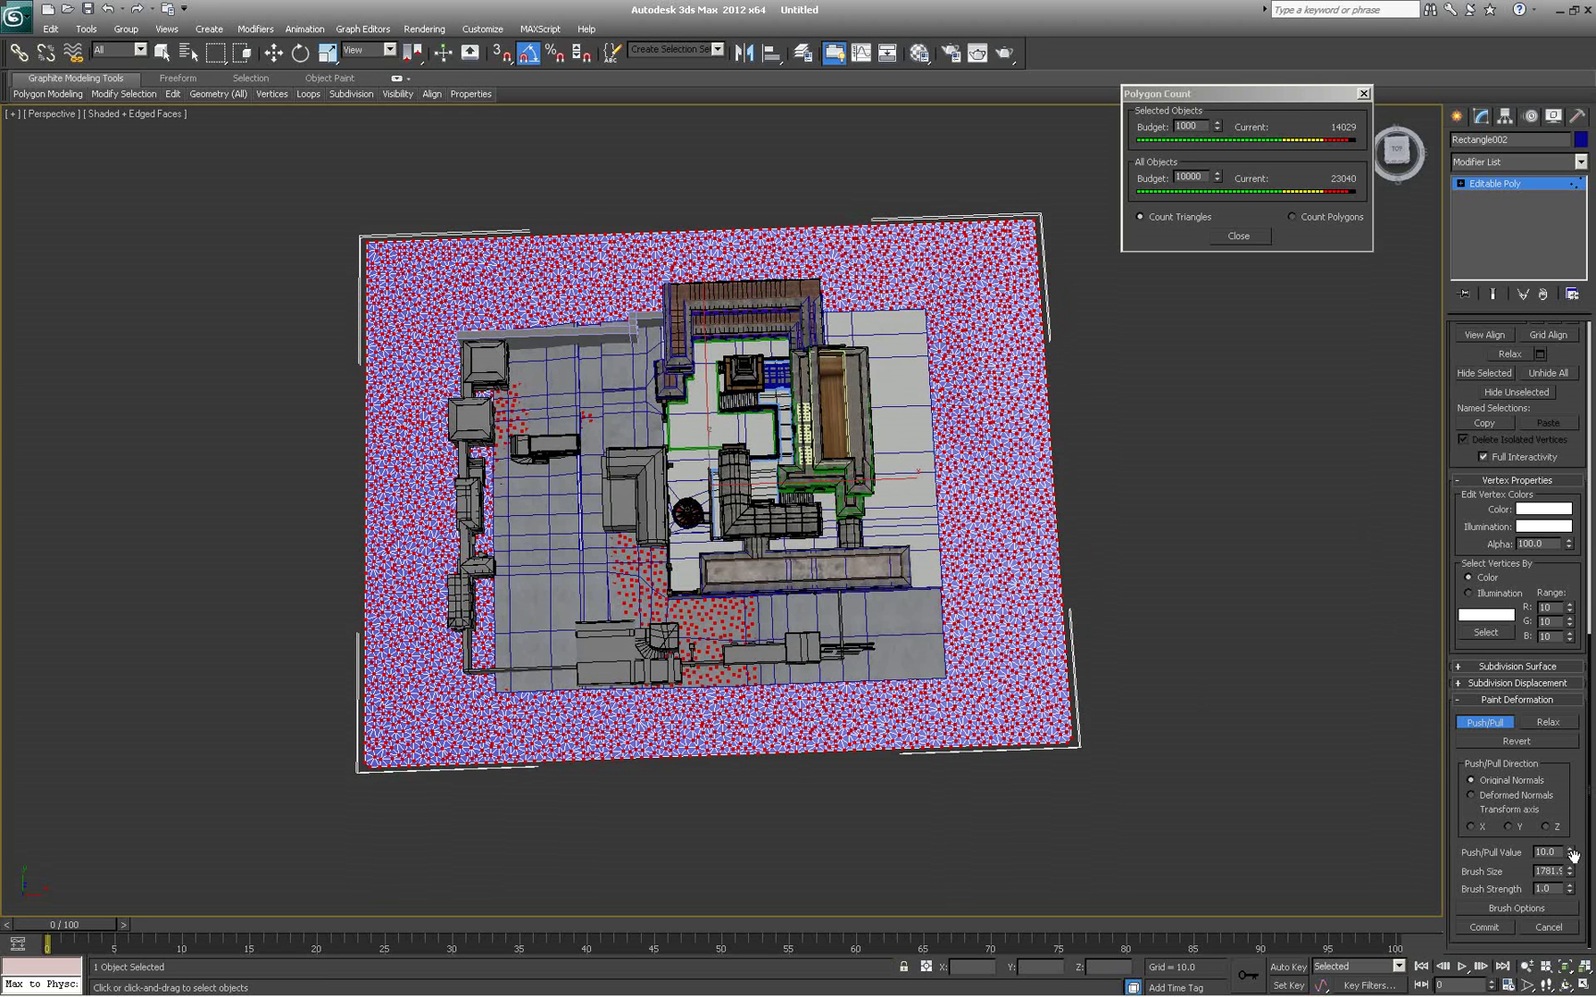
Try raising the terrain strip beside the green-outlined building with Push/Pull values of about 129 and 192, undoing each stroke
drag(1570, 854, 1562, 655)
mouse_move(1012, 208)
mouse_down()
mouse_move(1008, 435)
mouse_move(1030, 513)
mouse_up()
key(ctrl+z)
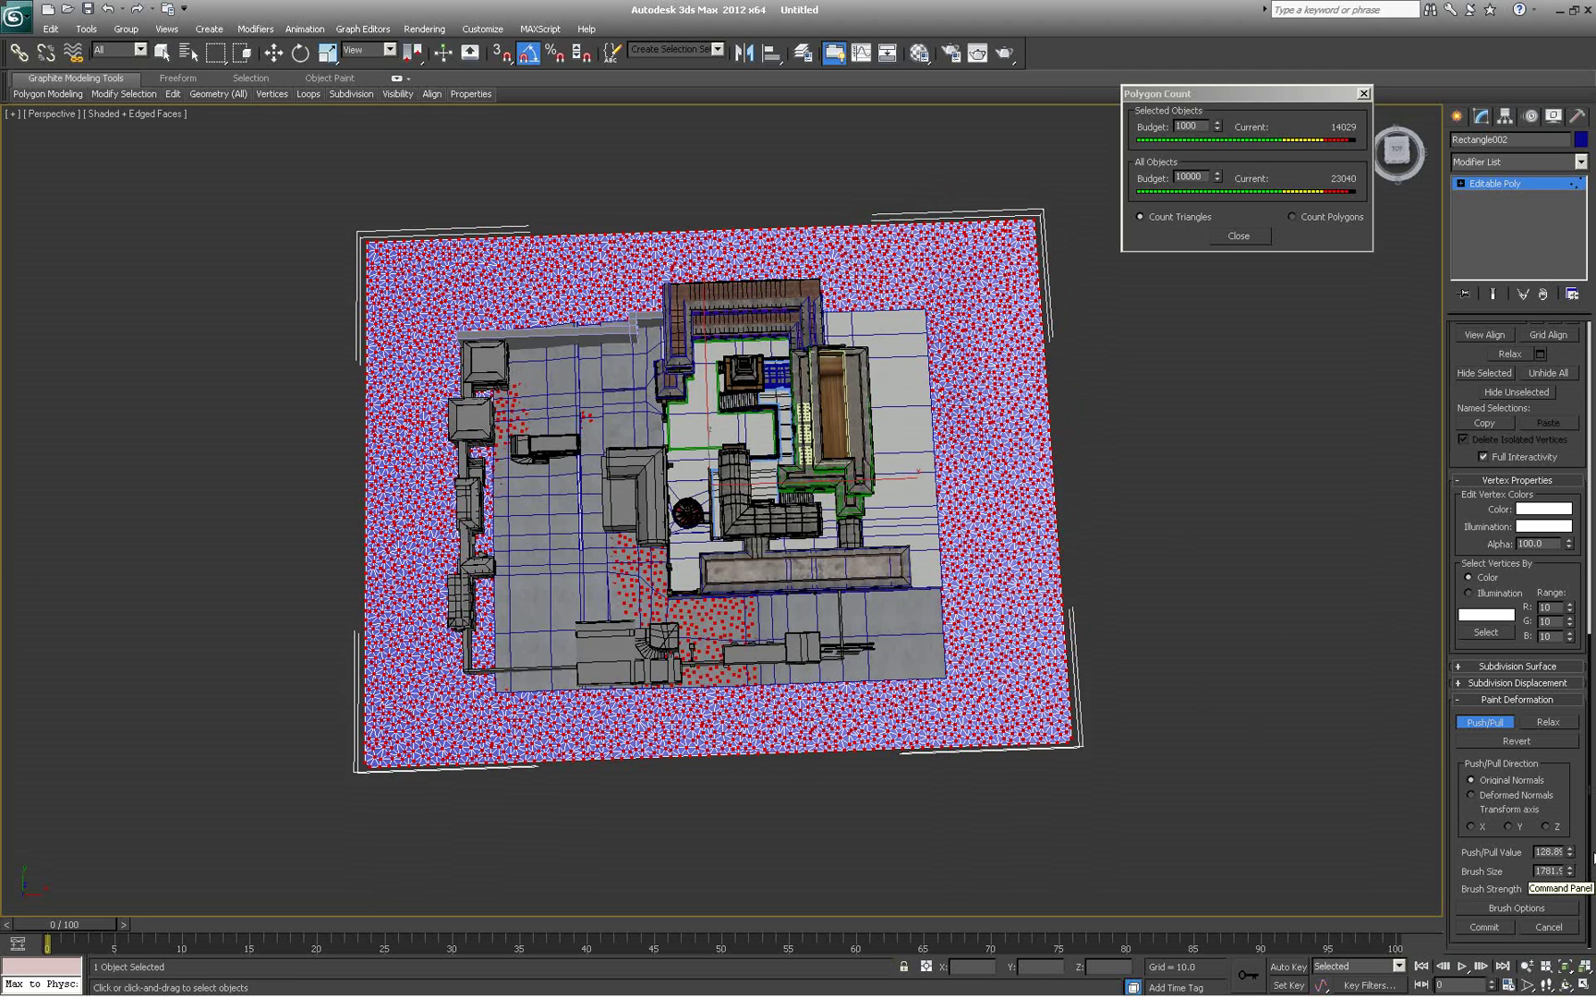
click(1568, 856)
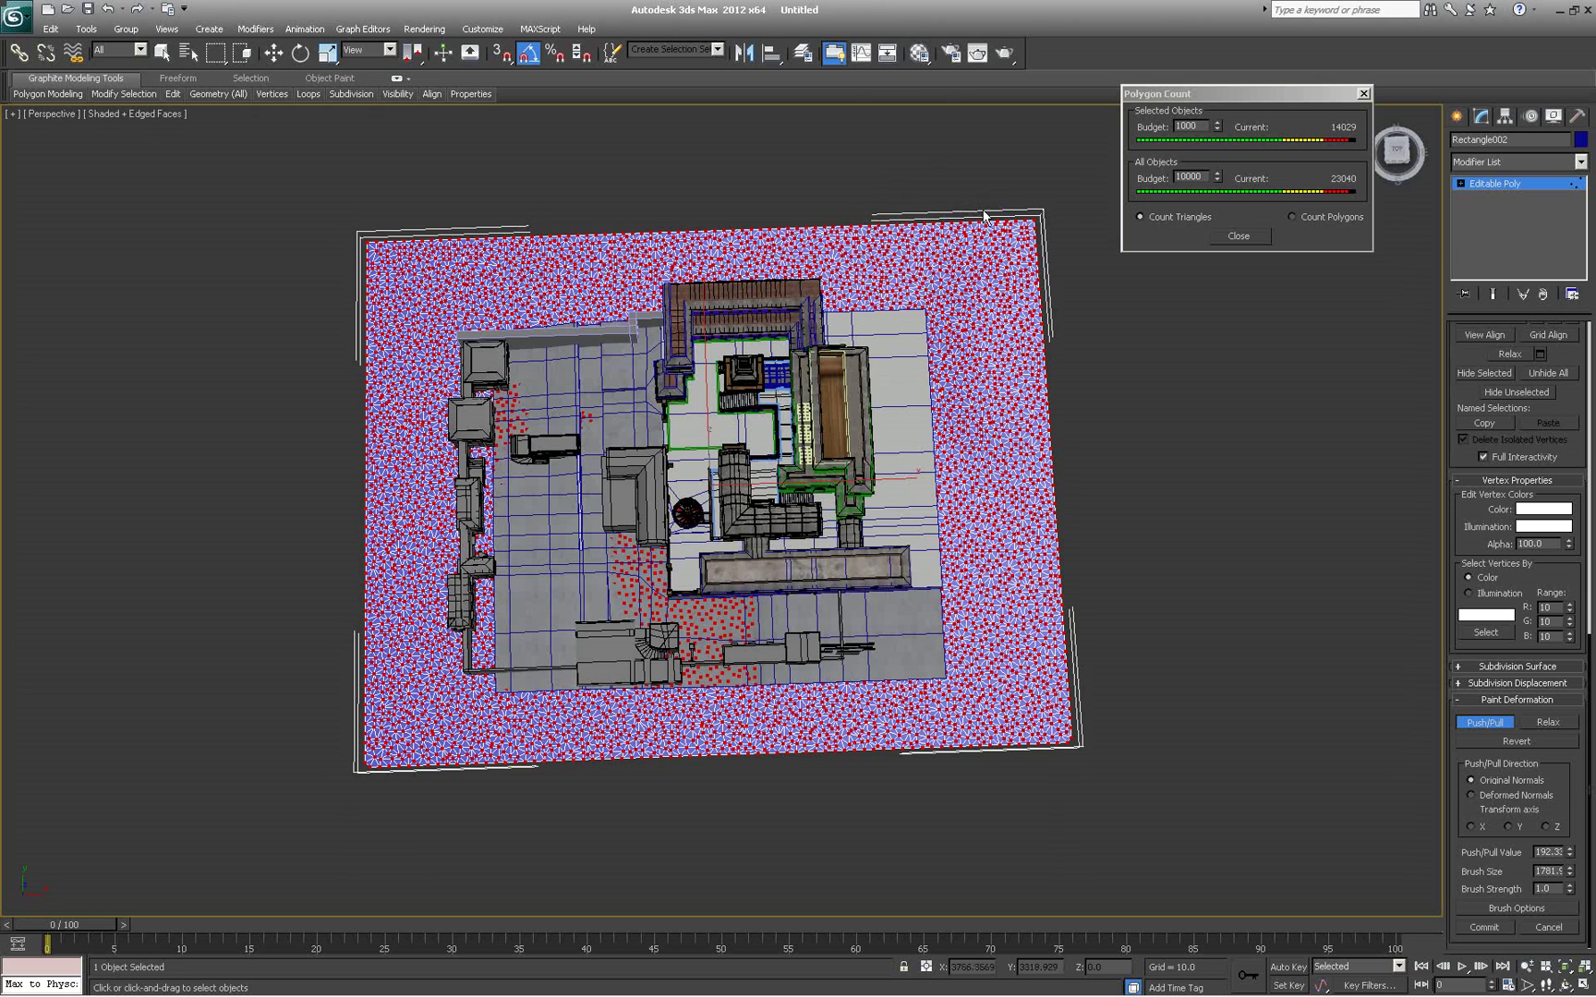
mouse_move(986, 233)
mouse_down()
mouse_move(1007, 318)
mouse_move(994, 535)
mouse_move(1015, 670)
mouse_move(1048, 730)
mouse_up()
key(ctrl+z)
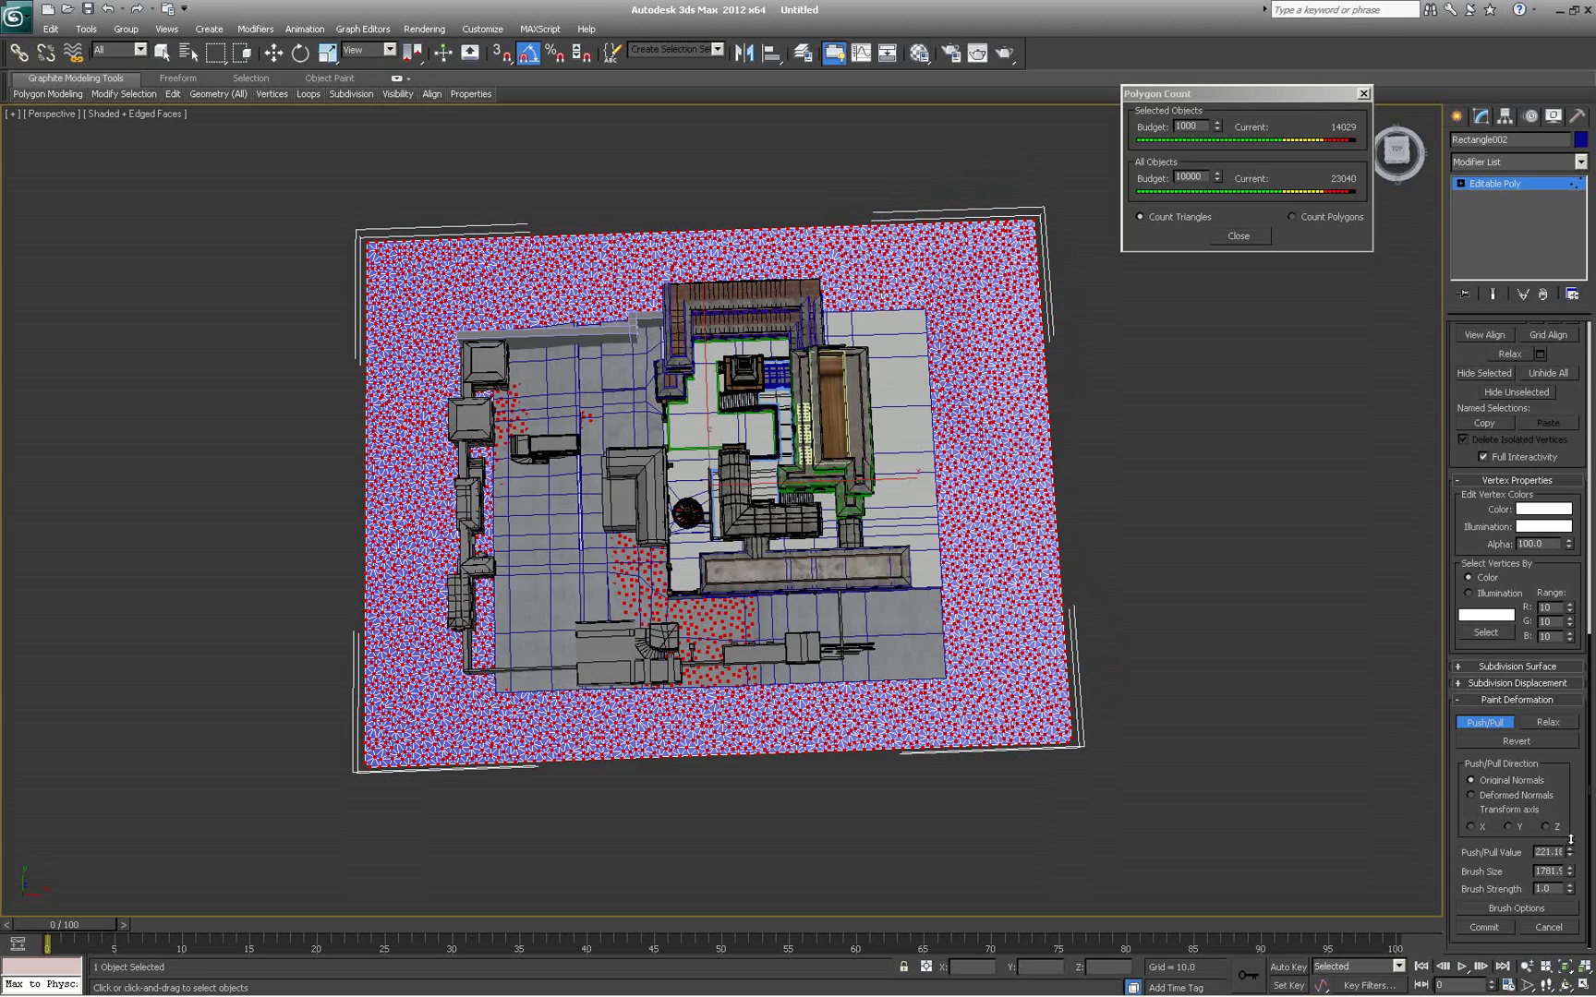
Raise a ridge along the terrain strip beside the green-outlined building at Push/Pull value 219.26, and open the brush's Painter Options in full view
mouse_move(974, 218)
mouse_down()
mouse_move(1029, 687)
mouse_move(1036, 647)
mouse_up()
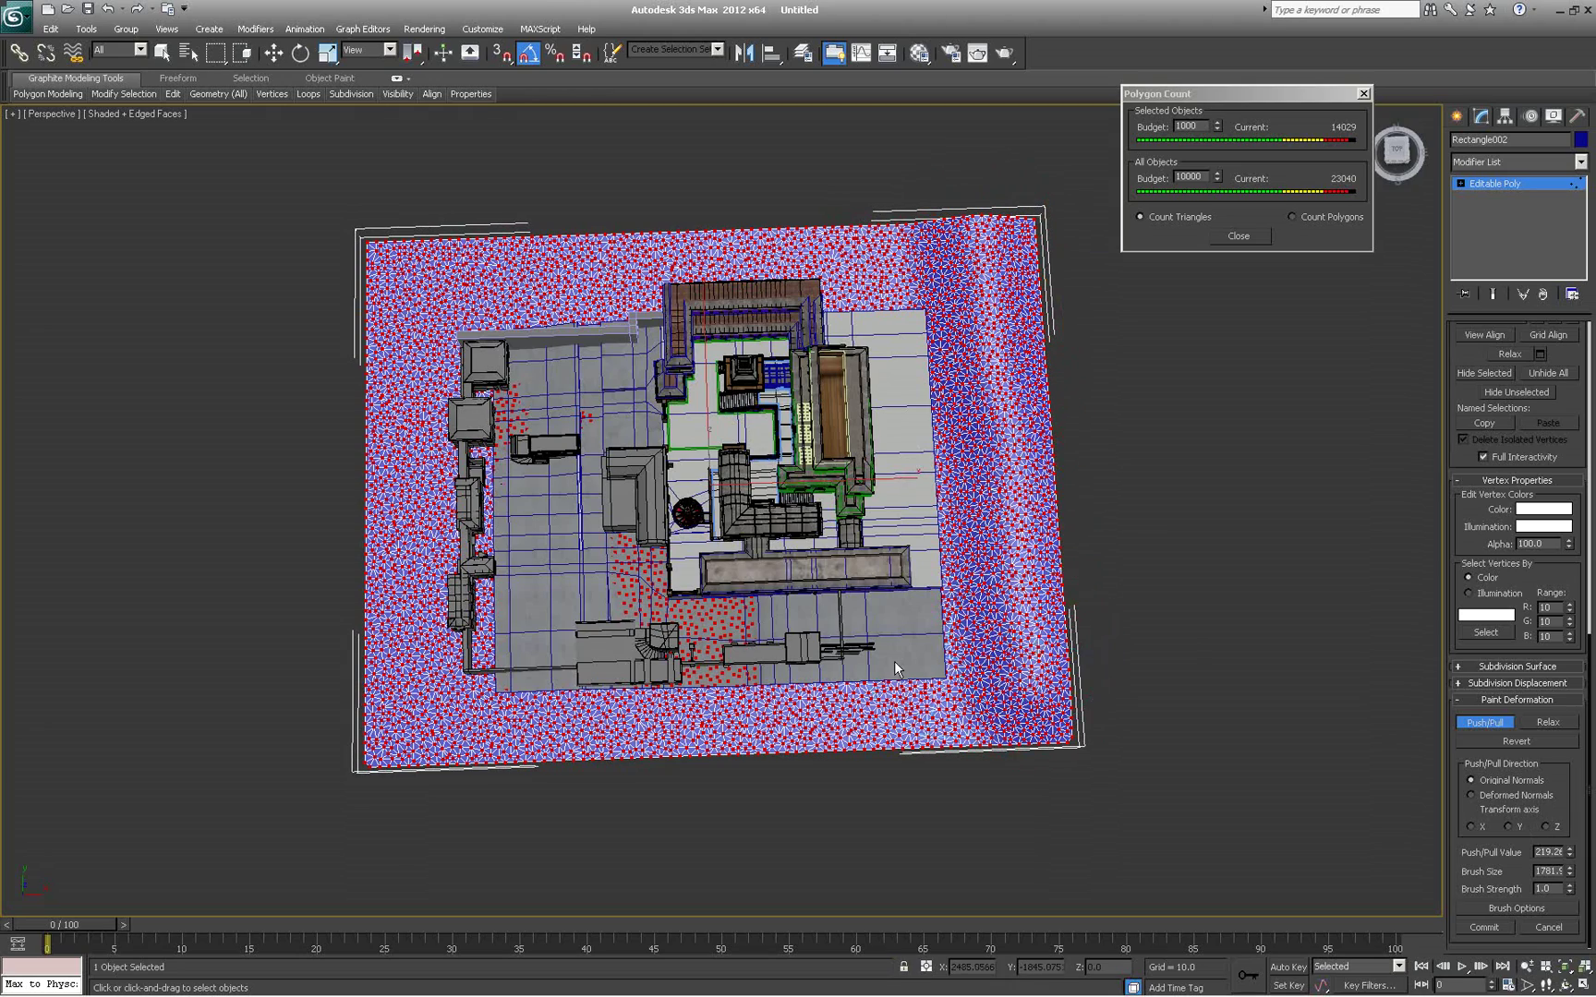
alt+middle_drag(911, 665, 959, 619)
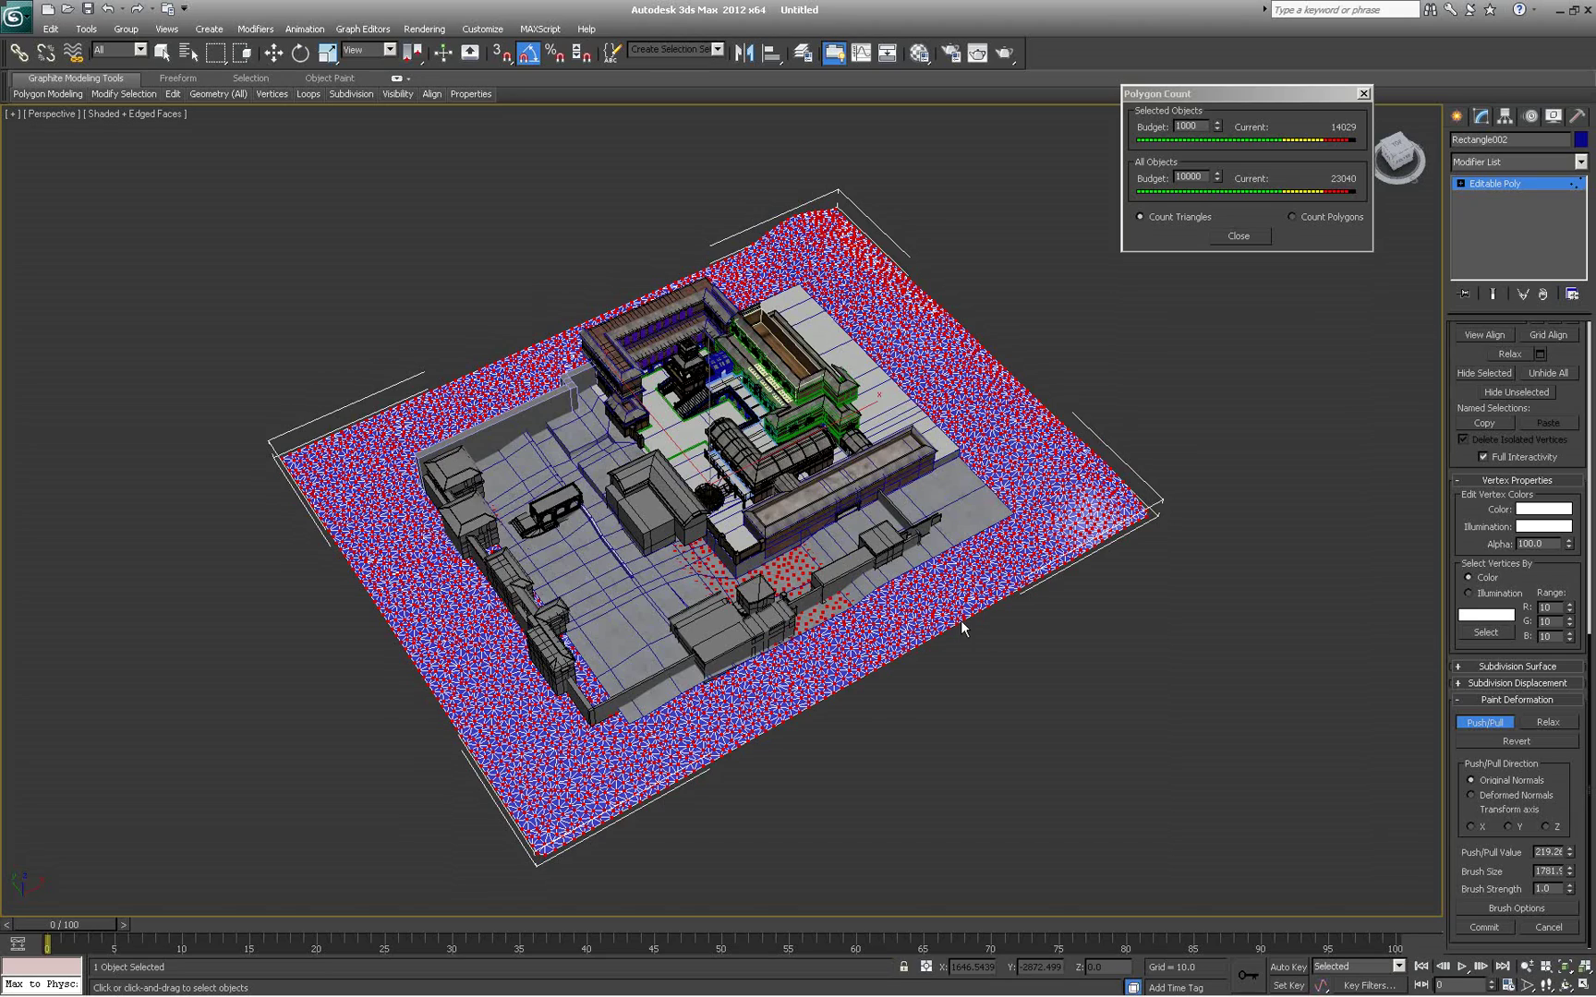
alt+middle_drag(993, 635, 1050, 638)
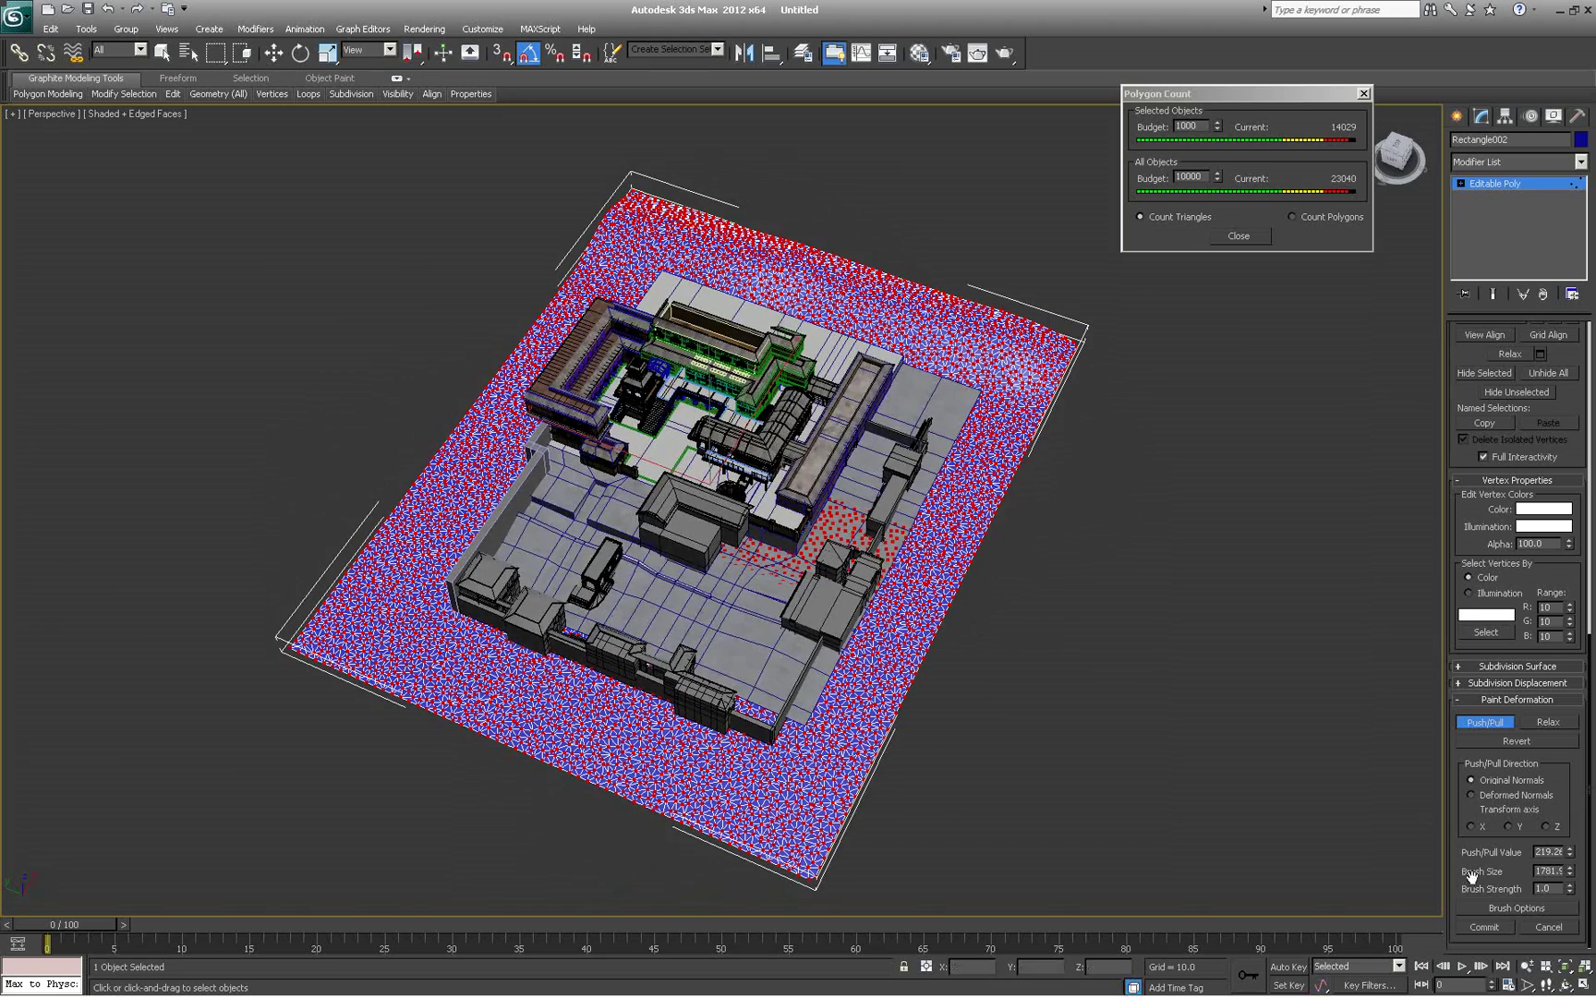
click(1496, 909)
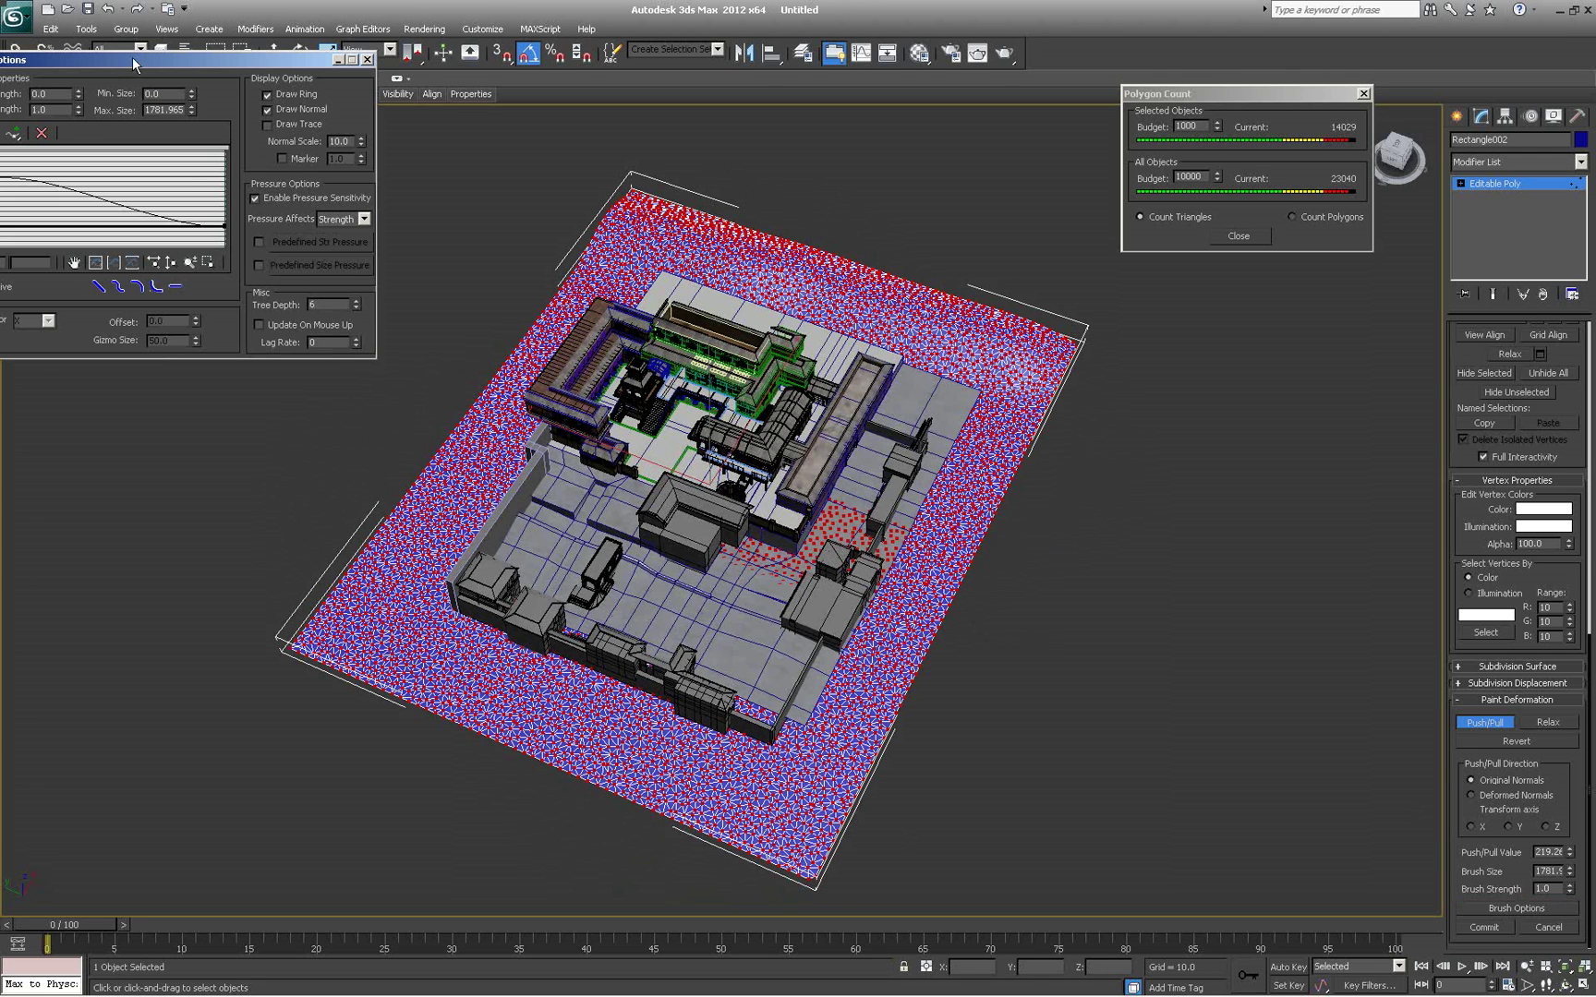
drag(148, 64, 242, 61)
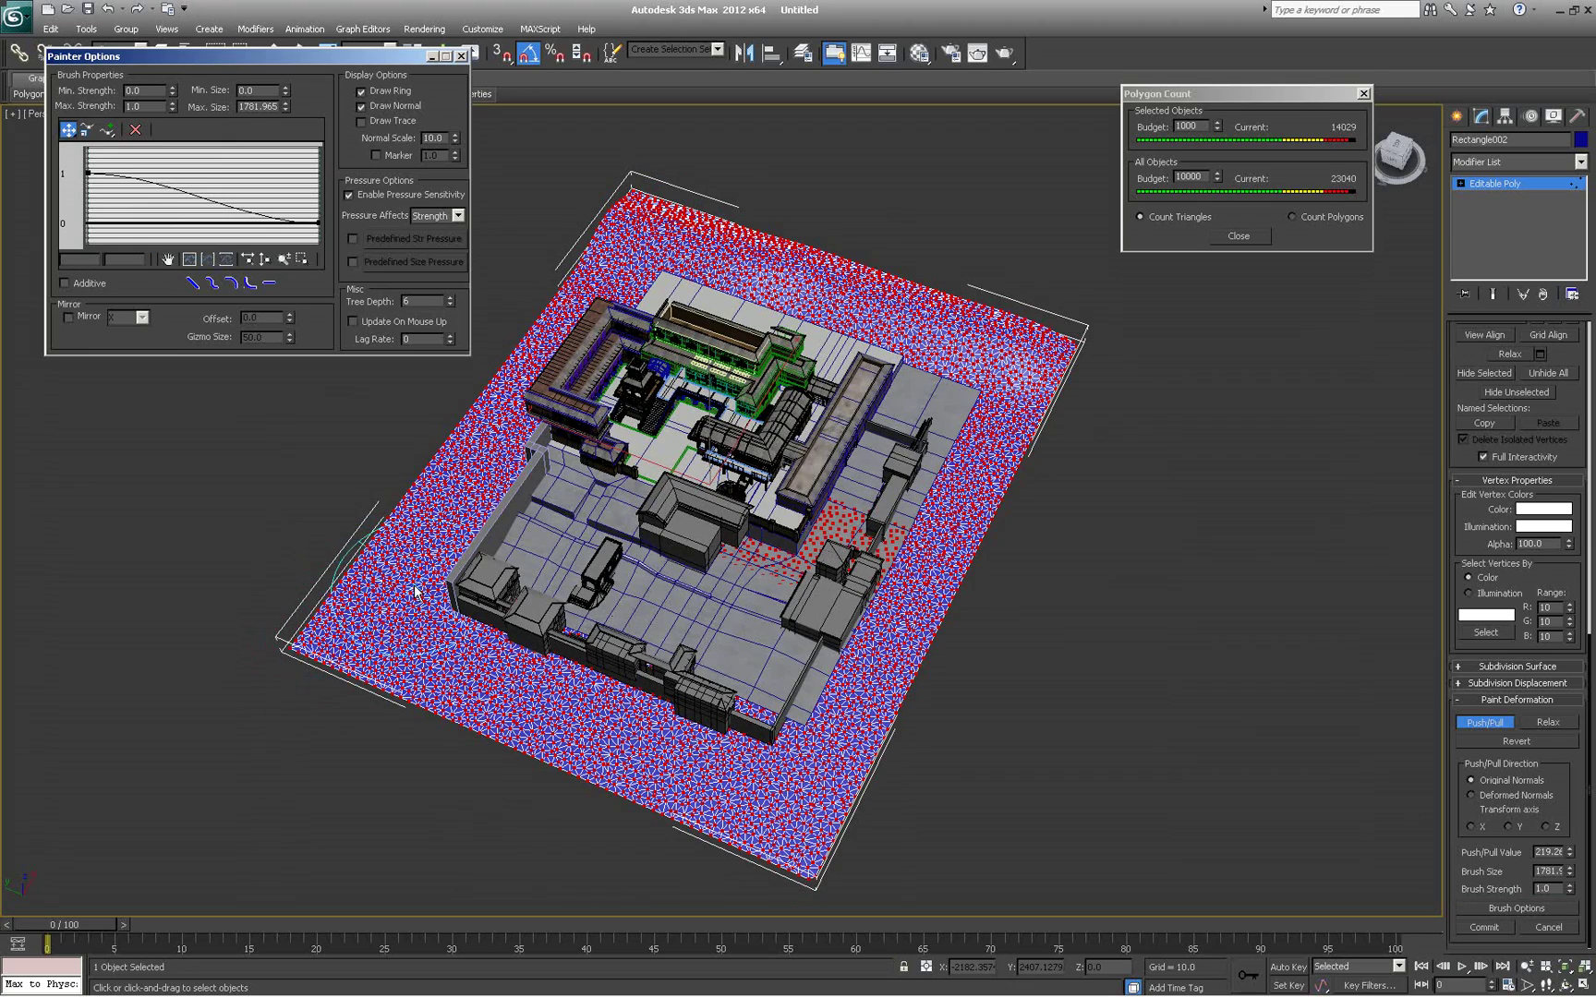
Paint raised ground with the Push/Pull brush along the remaining border strips of the terrain around the building map
alt+middle_drag(482, 637, 555, 646)
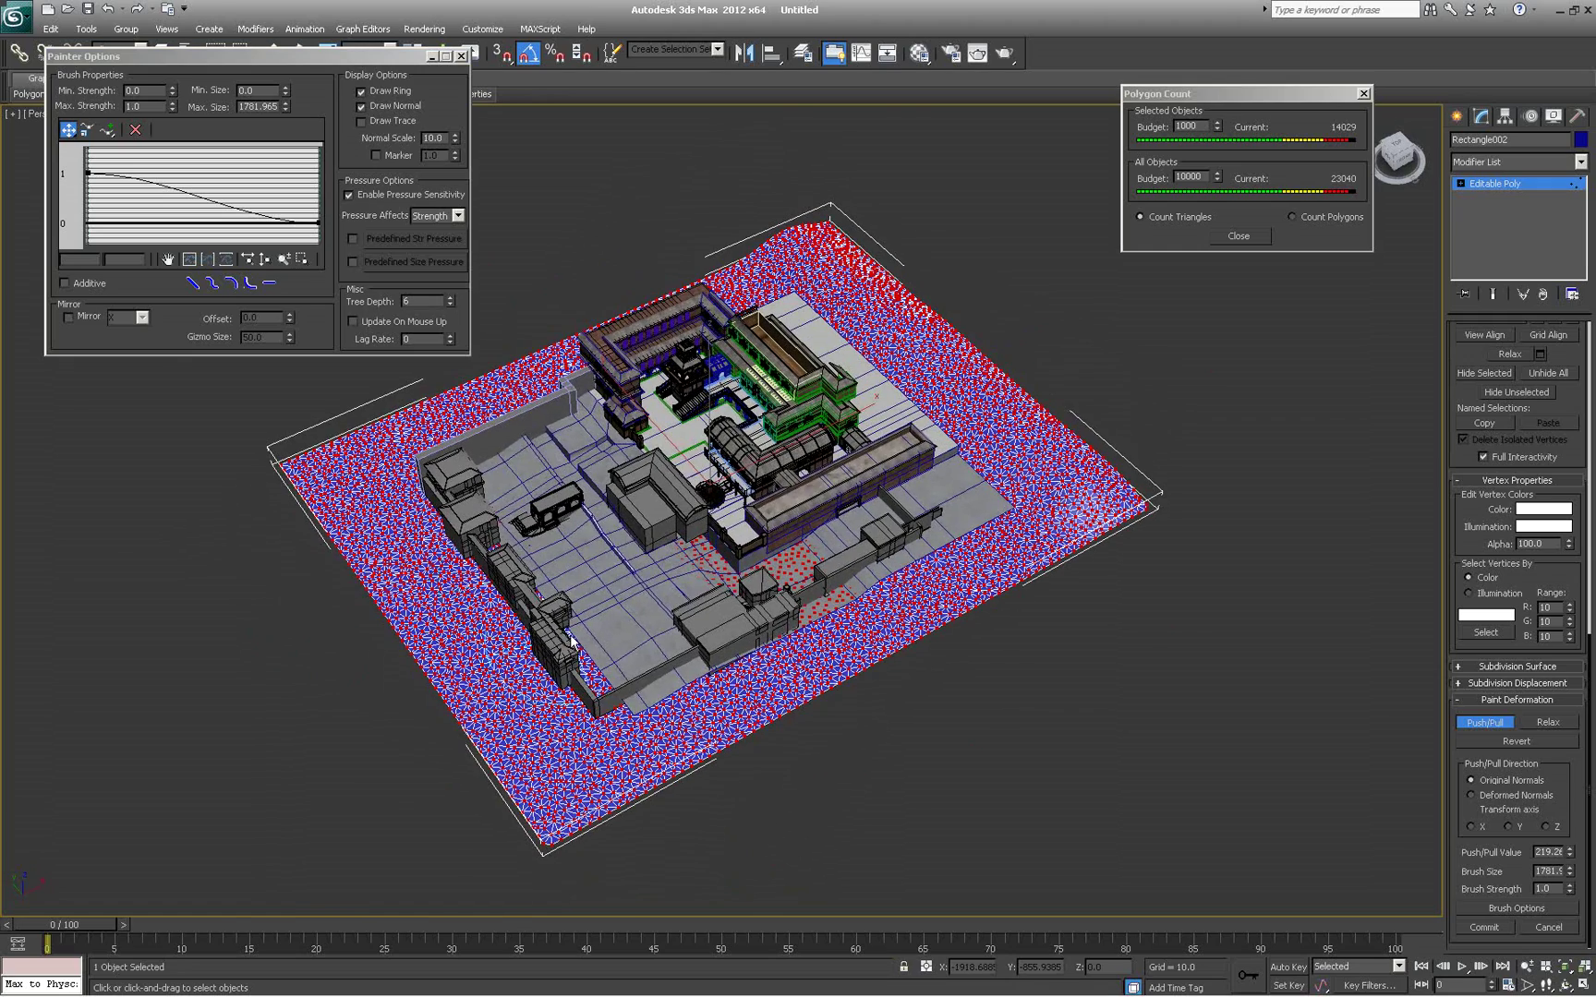
scroll(571, 634, up, 3)
scroll(571, 635, down, 5)
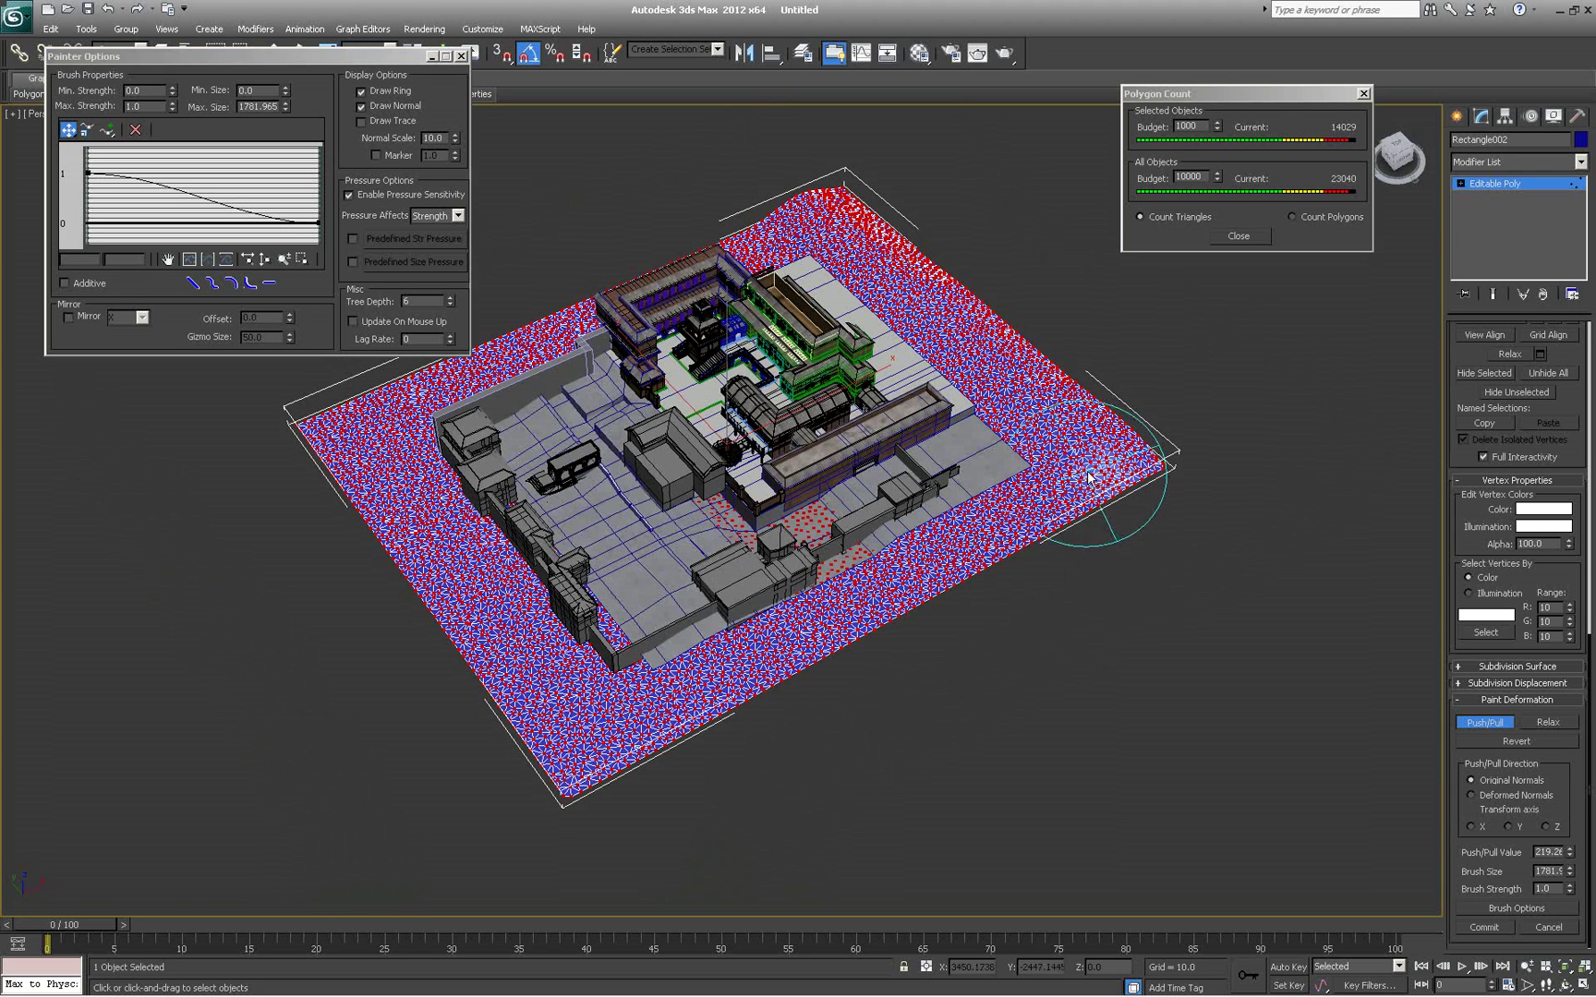
mouse_move(1093, 474)
mouse_down()
mouse_move(1108, 457)
mouse_move(916, 579)
mouse_move(665, 702)
mouse_move(517, 674)
mouse_move(413, 529)
mouse_move(388, 434)
mouse_move(498, 355)
mouse_move(812, 215)
mouse_move(988, 314)
mouse_move(1038, 374)
mouse_move(992, 522)
mouse_move(758, 637)
mouse_move(609, 683)
mouse_move(455, 610)
mouse_move(379, 392)
mouse_up()
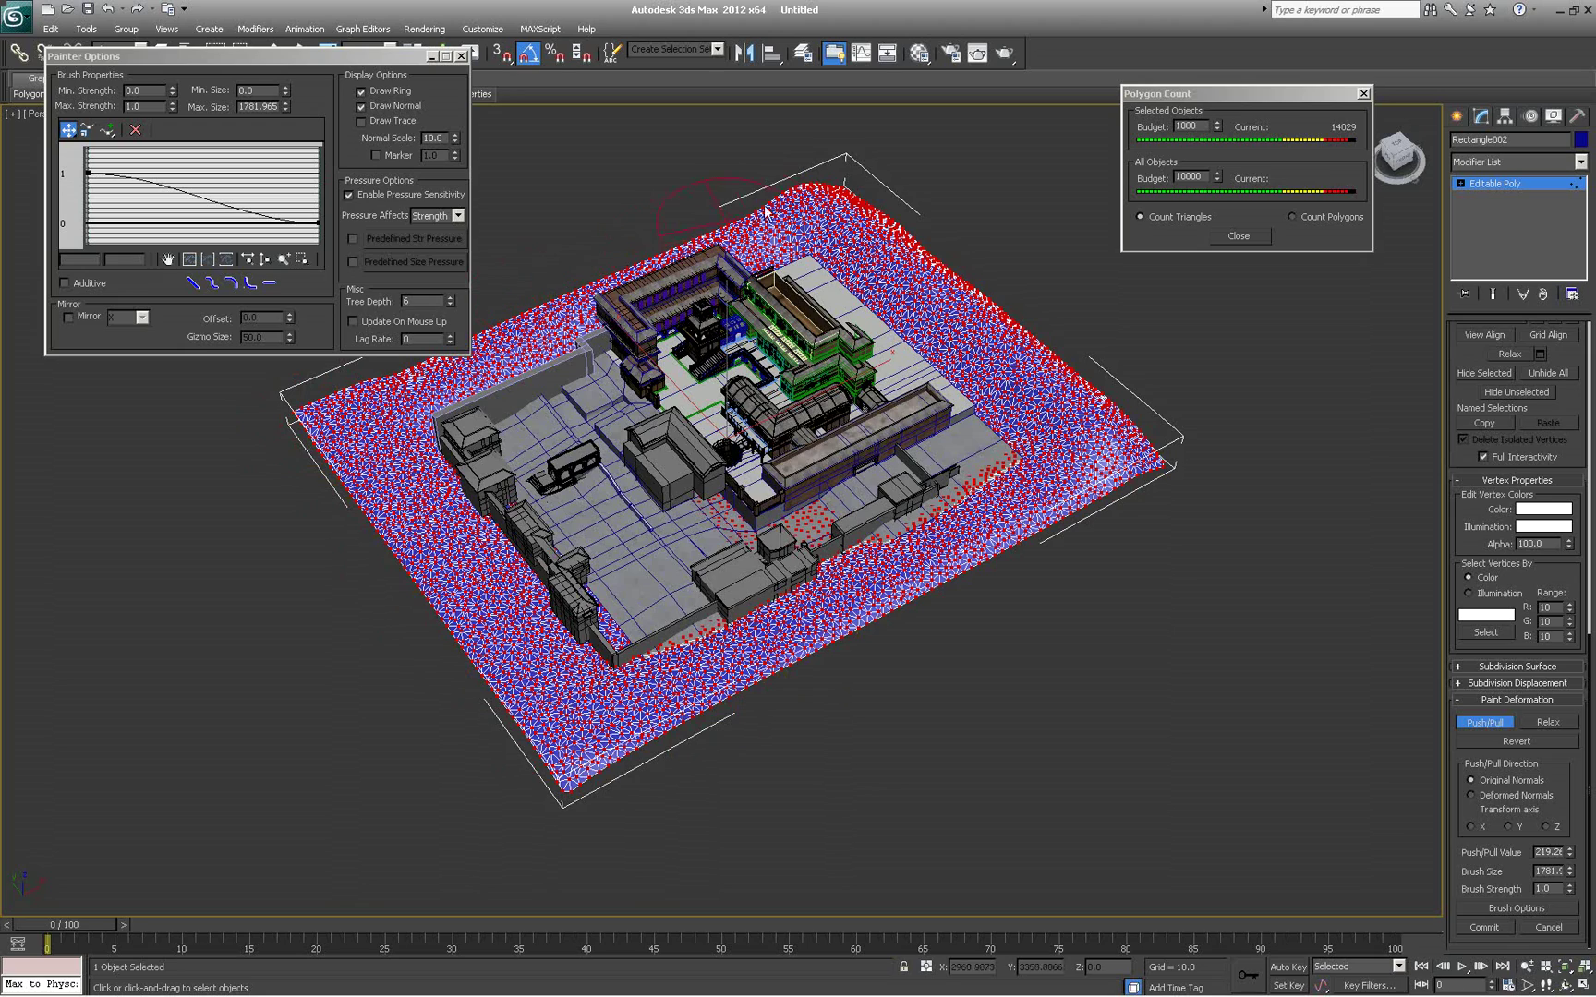
alt+middle_drag(741, 220, 733, 437)
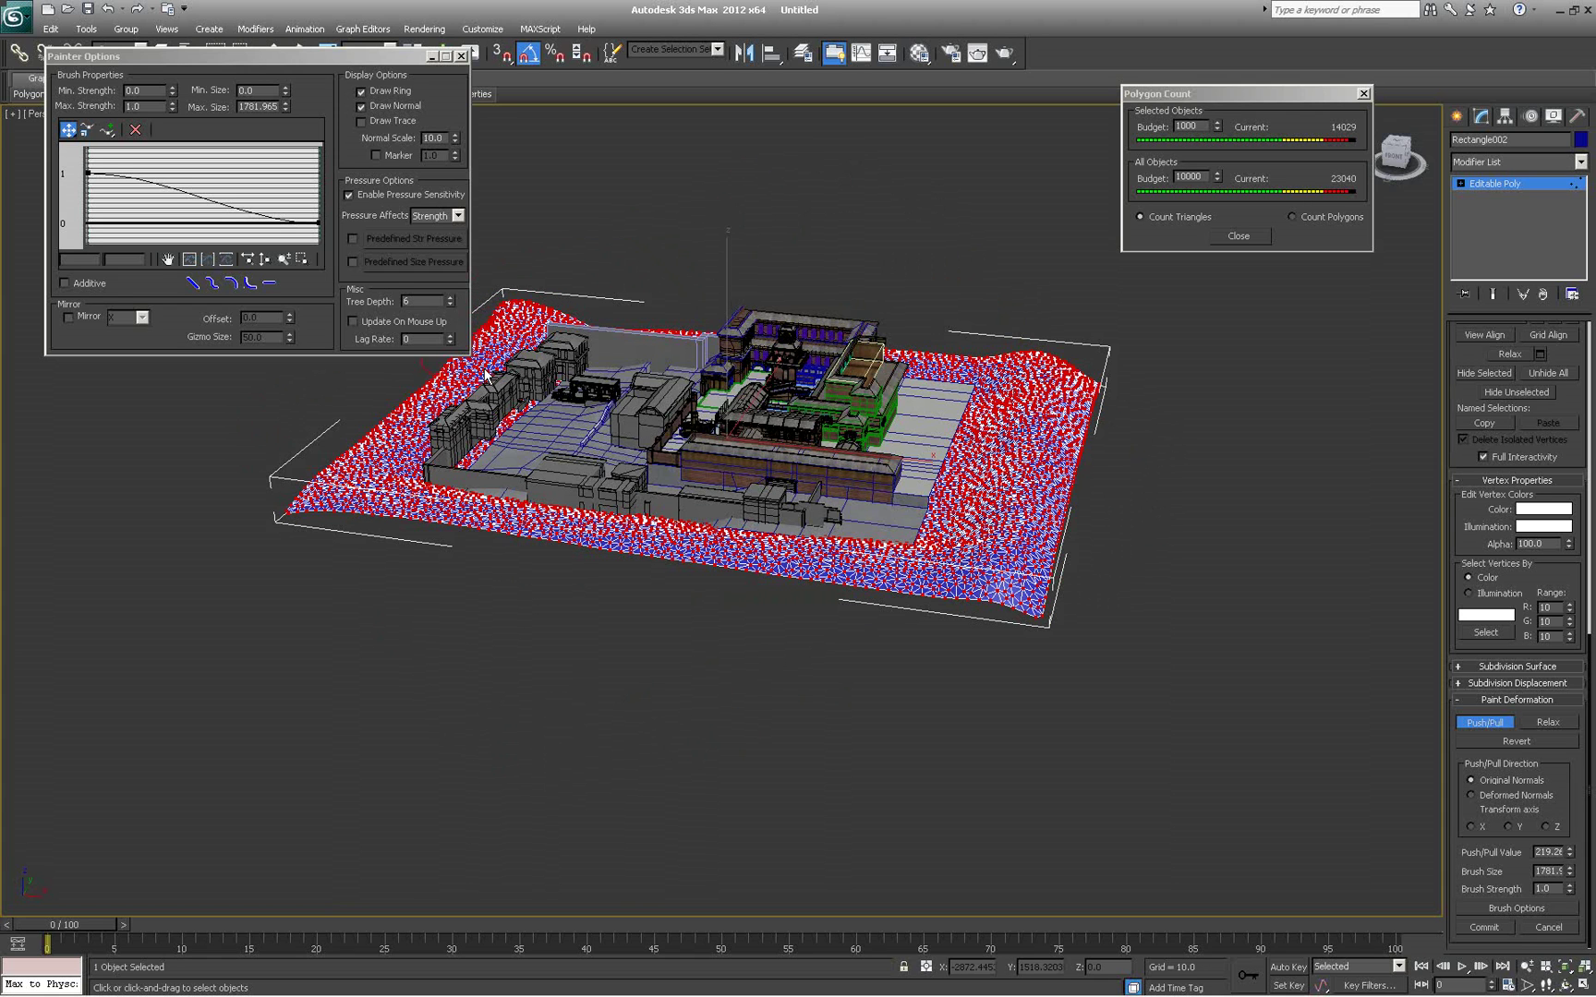
mouse_move(452, 413)
mouse_down()
mouse_move(421, 460)
mouse_move(433, 488)
mouse_move(514, 520)
mouse_move(647, 552)
mouse_move(982, 584)
mouse_move(1098, 388)
mouse_up()
Build up uneven hills on the terrain strip beside the courtyard wall and the brown-roofed building, keeping the same Push/Pull value
alt+middle_drag(1099, 387, 856, 458)
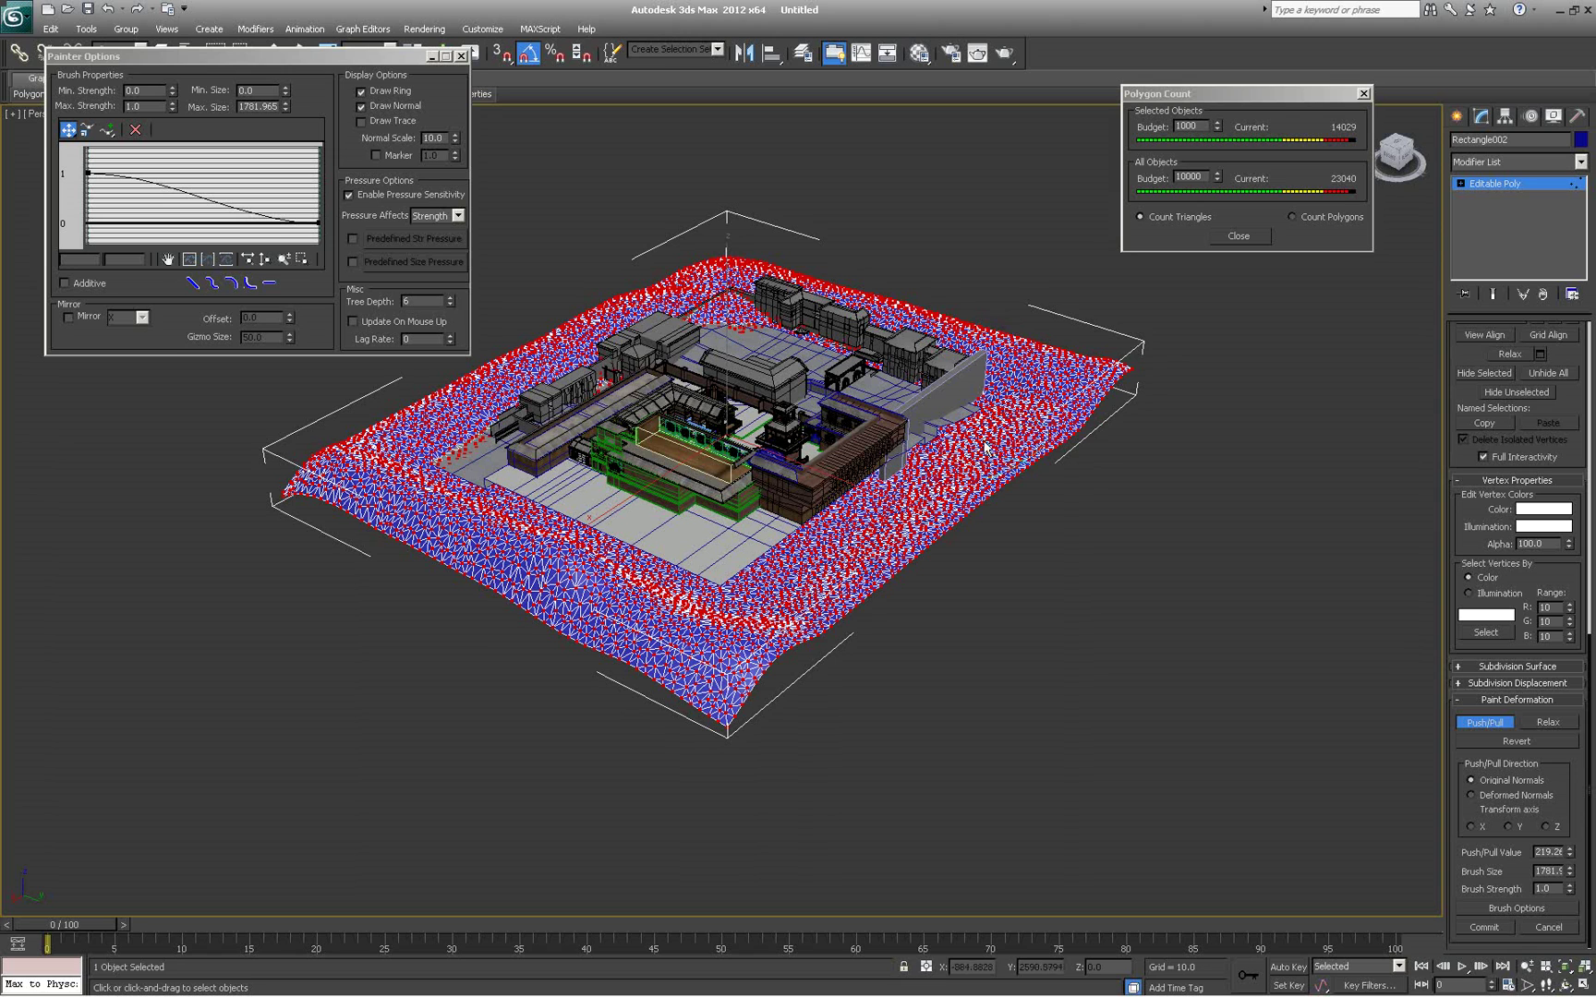
mouse_move(1016, 430)
mouse_down()
mouse_move(955, 481)
mouse_move(918, 404)
mouse_move(935, 390)
mouse_move(1019, 469)
mouse_move(1064, 486)
mouse_up()
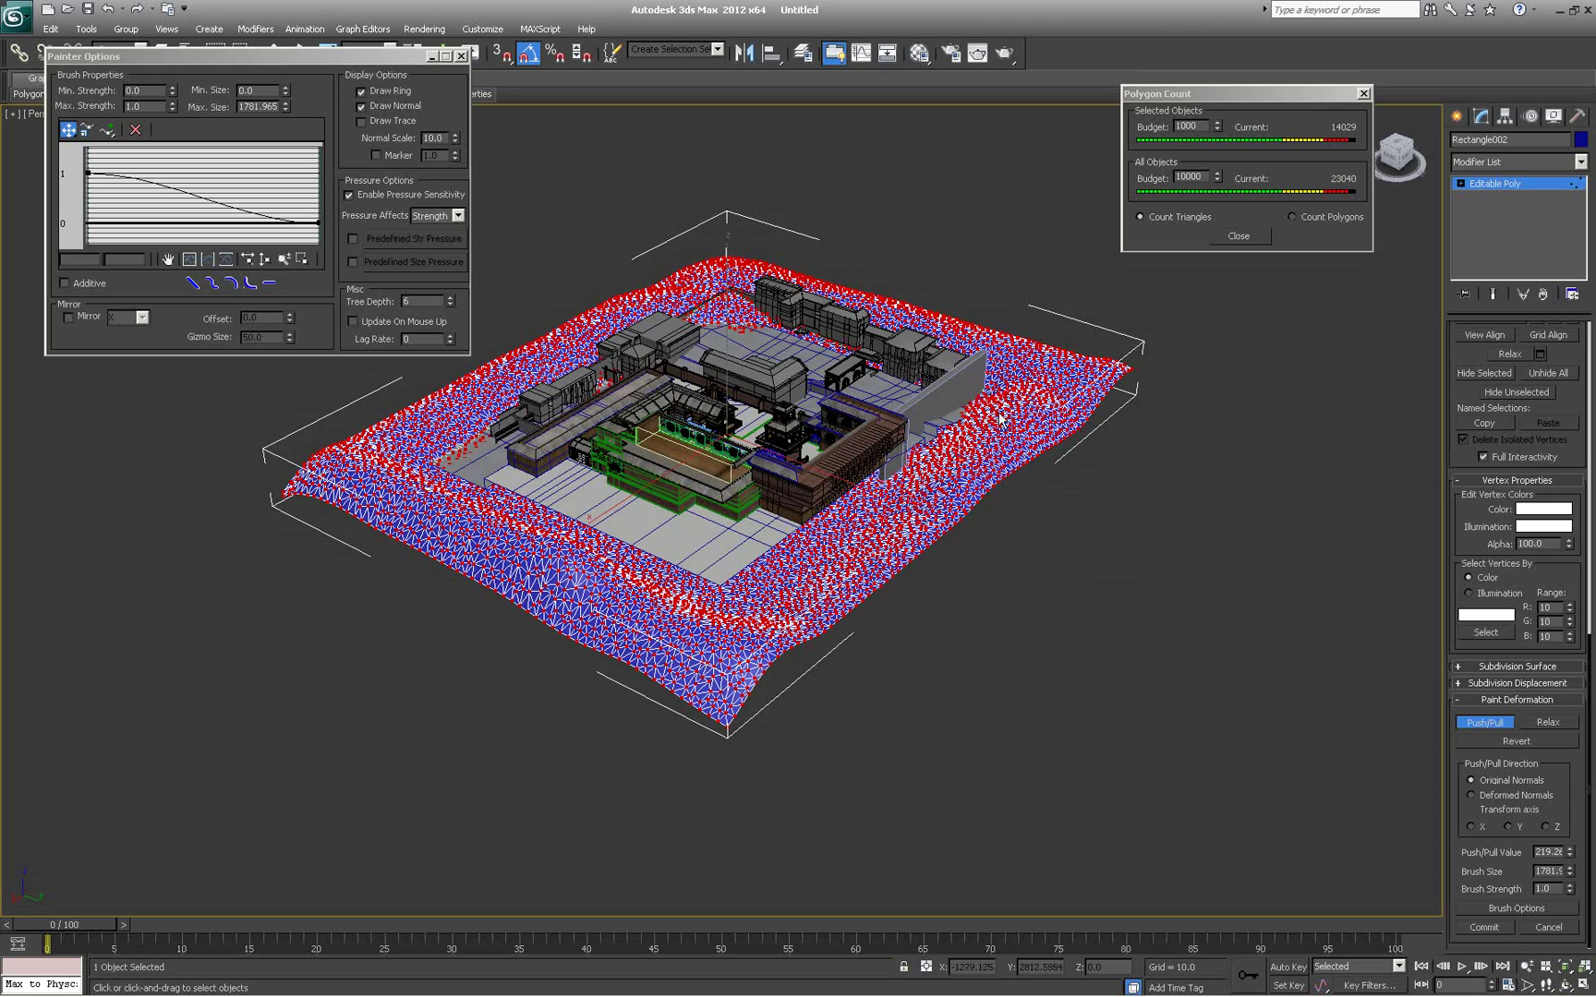
drag(1005, 404, 1010, 410)
mouse_move(1032, 516)
alt+middle_down()
mouse_move(1093, 534)
mouse_move(1094, 509)
mouse_move(1047, 495)
alt+middle_up()
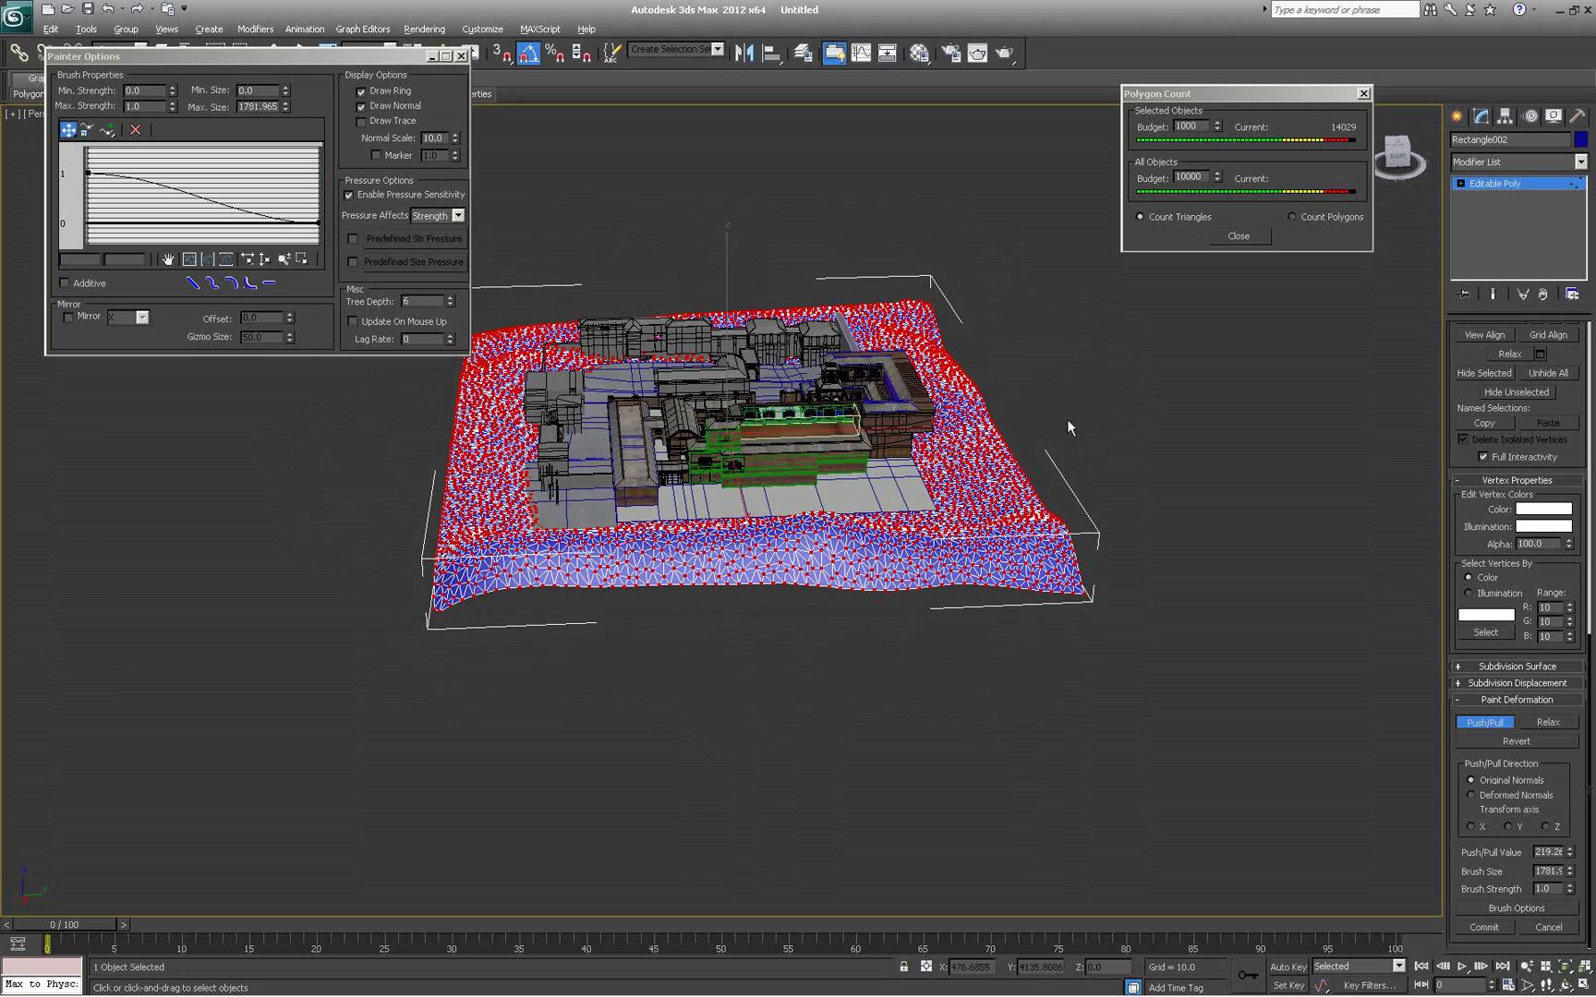
alt+middle_drag(1067, 419, 1051, 434)
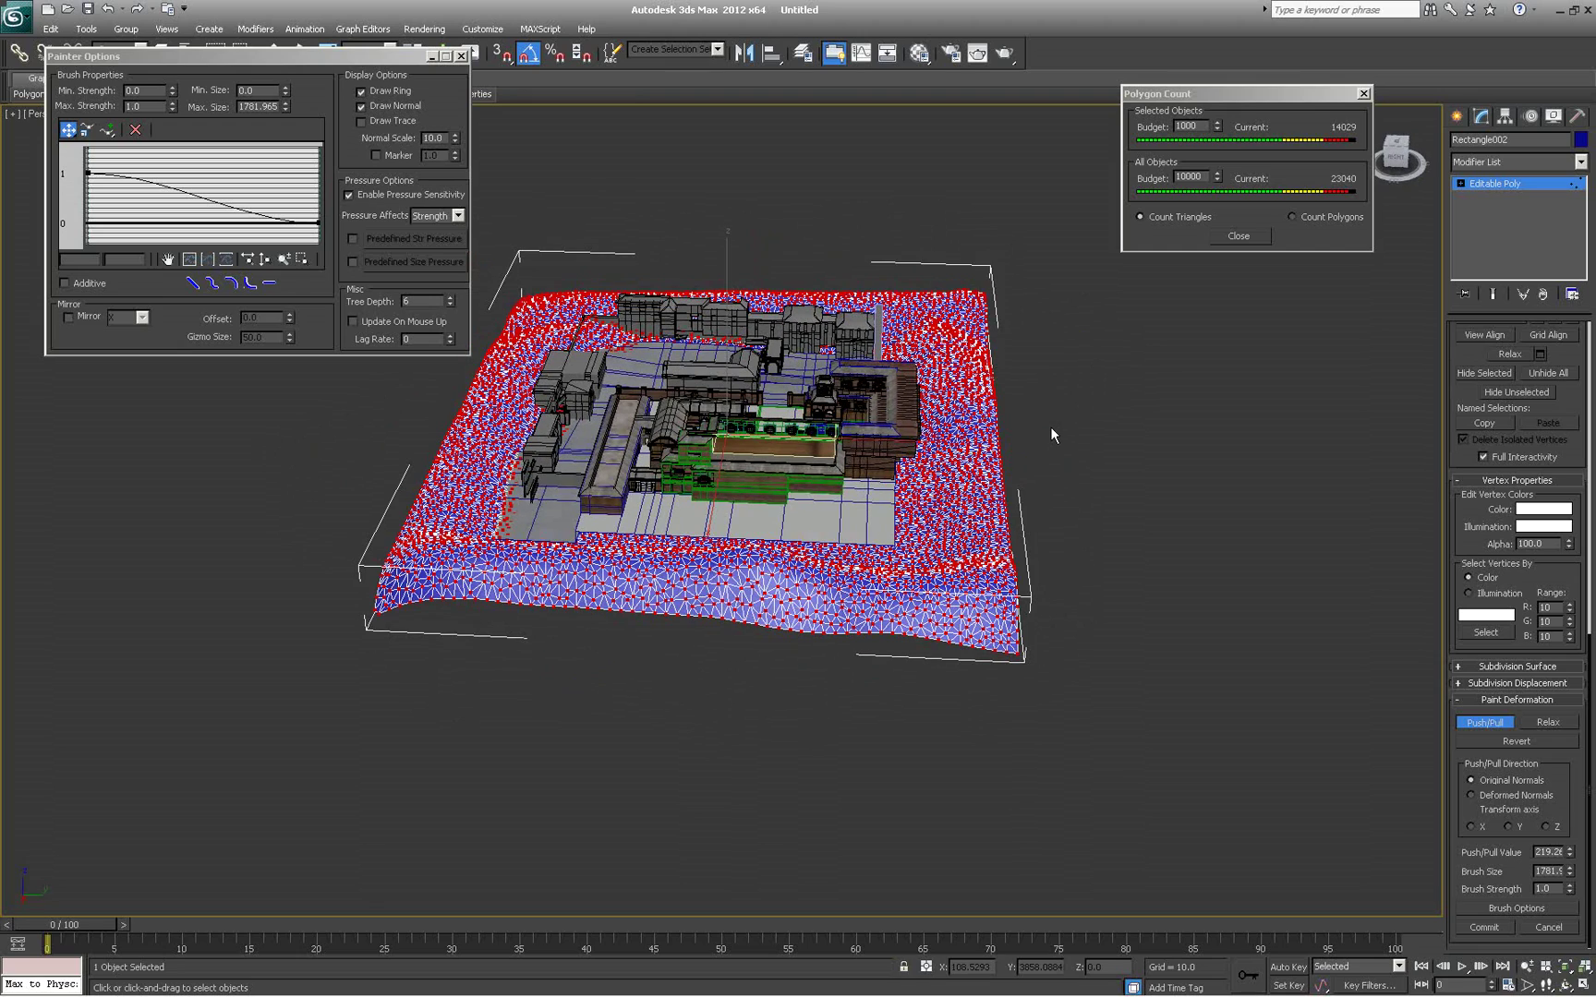
alt+middle_drag(1148, 496, 1046, 569)
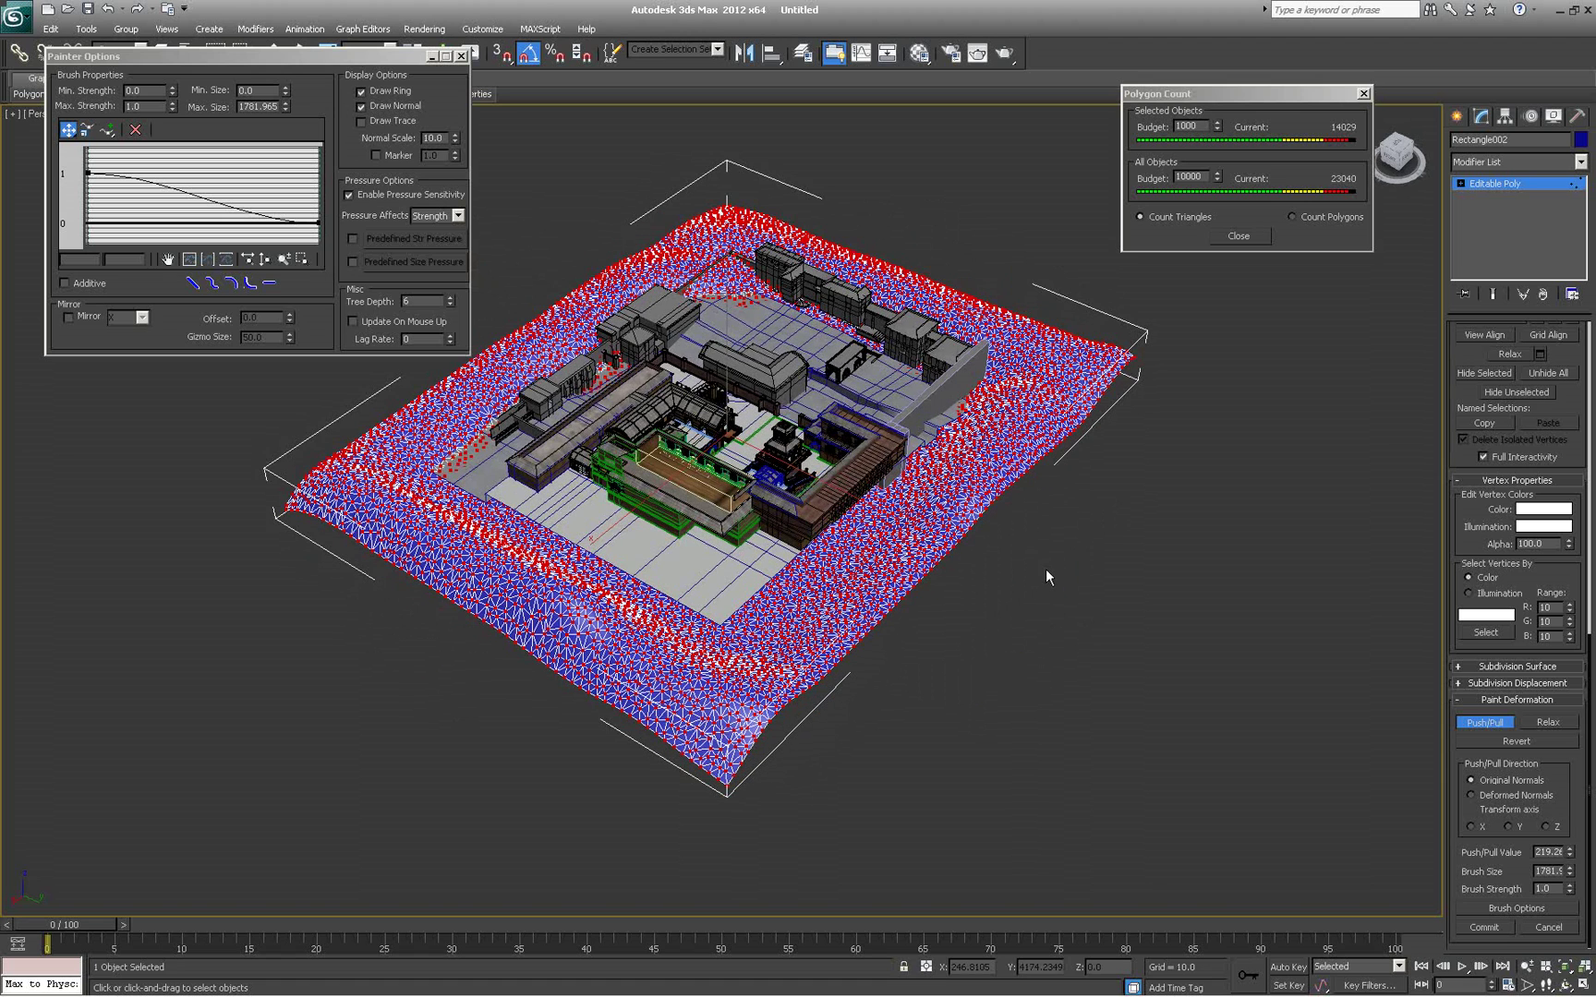
mouse_move(965, 517)
mouse_down()
mouse_move(988, 461)
mouse_move(933, 518)
mouse_move(914, 573)
mouse_move(831, 591)
mouse_move(845, 552)
mouse_up()
alt+middle_drag(854, 660, 723, 636)
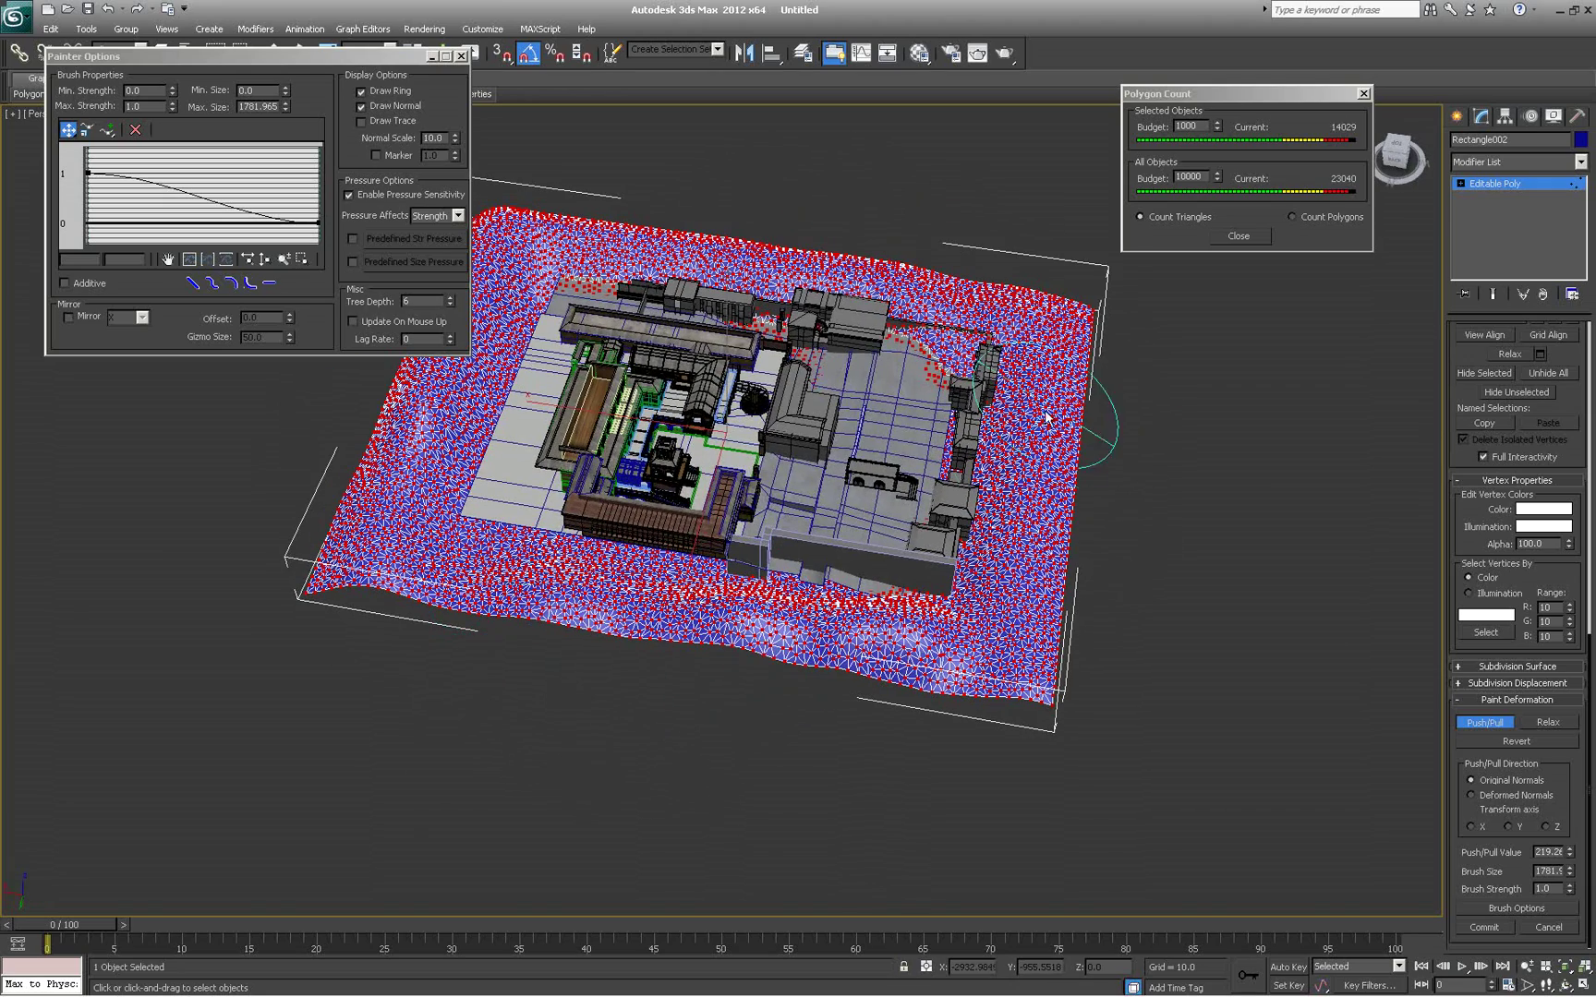
alt+middle_drag(916, 598, 808, 564)
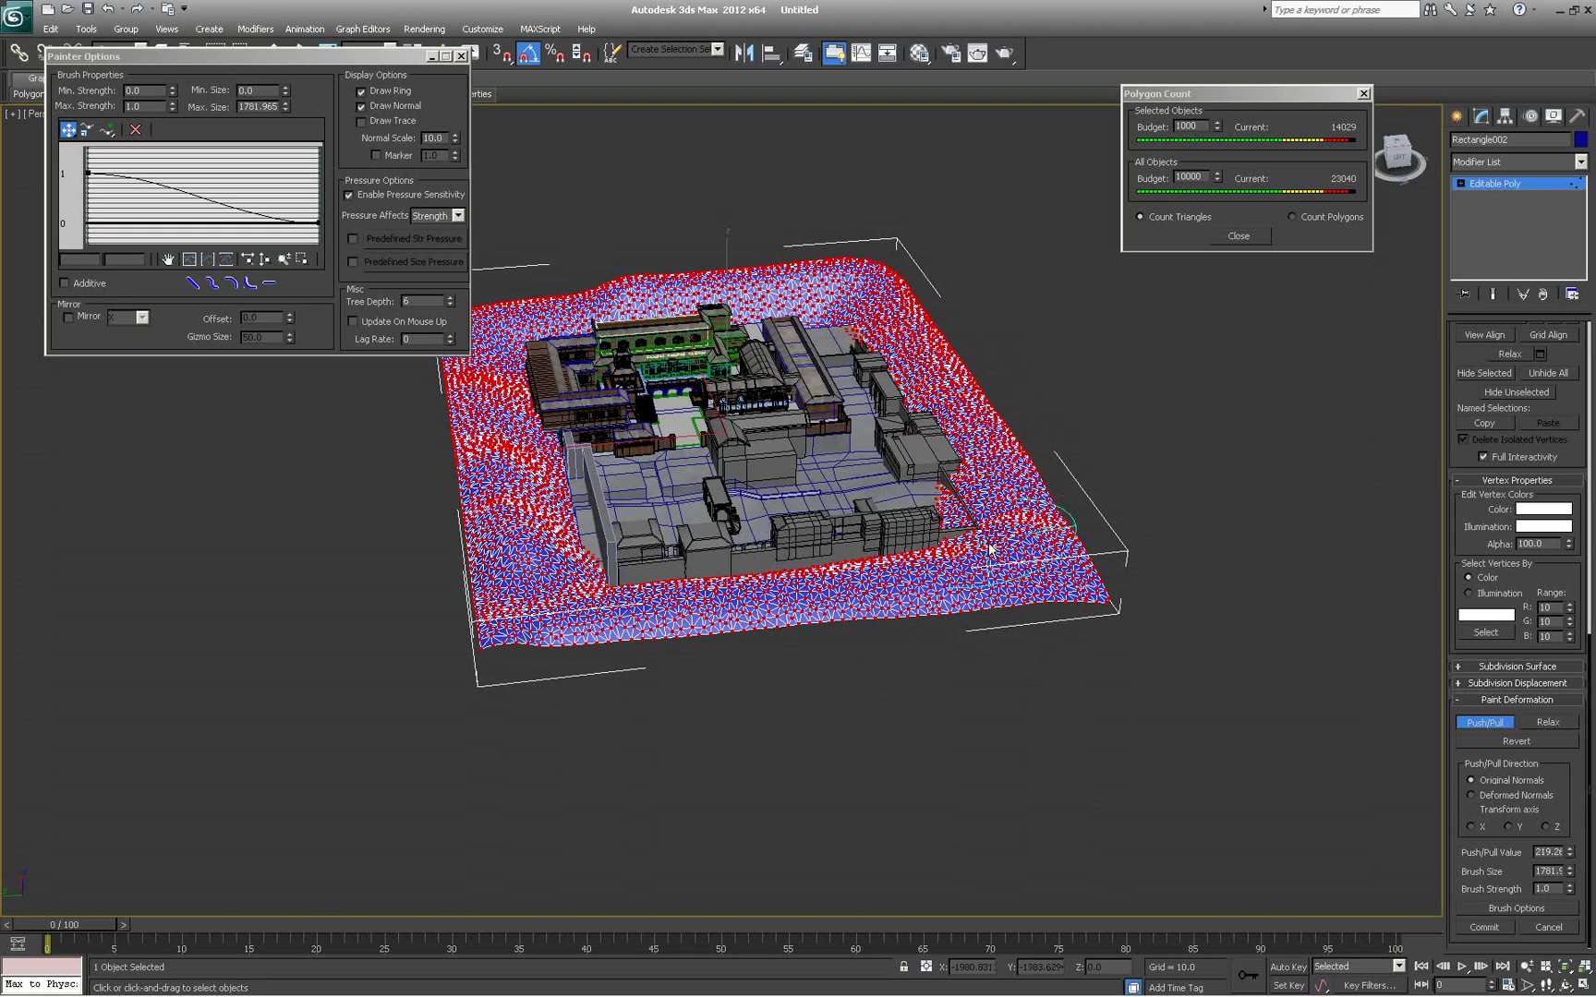
Set the Push/Pull value to about 83.49 and add smaller hills beside the brown-roofed building and the green-outlined building
alt+middle_drag(602, 609, 863, 624)
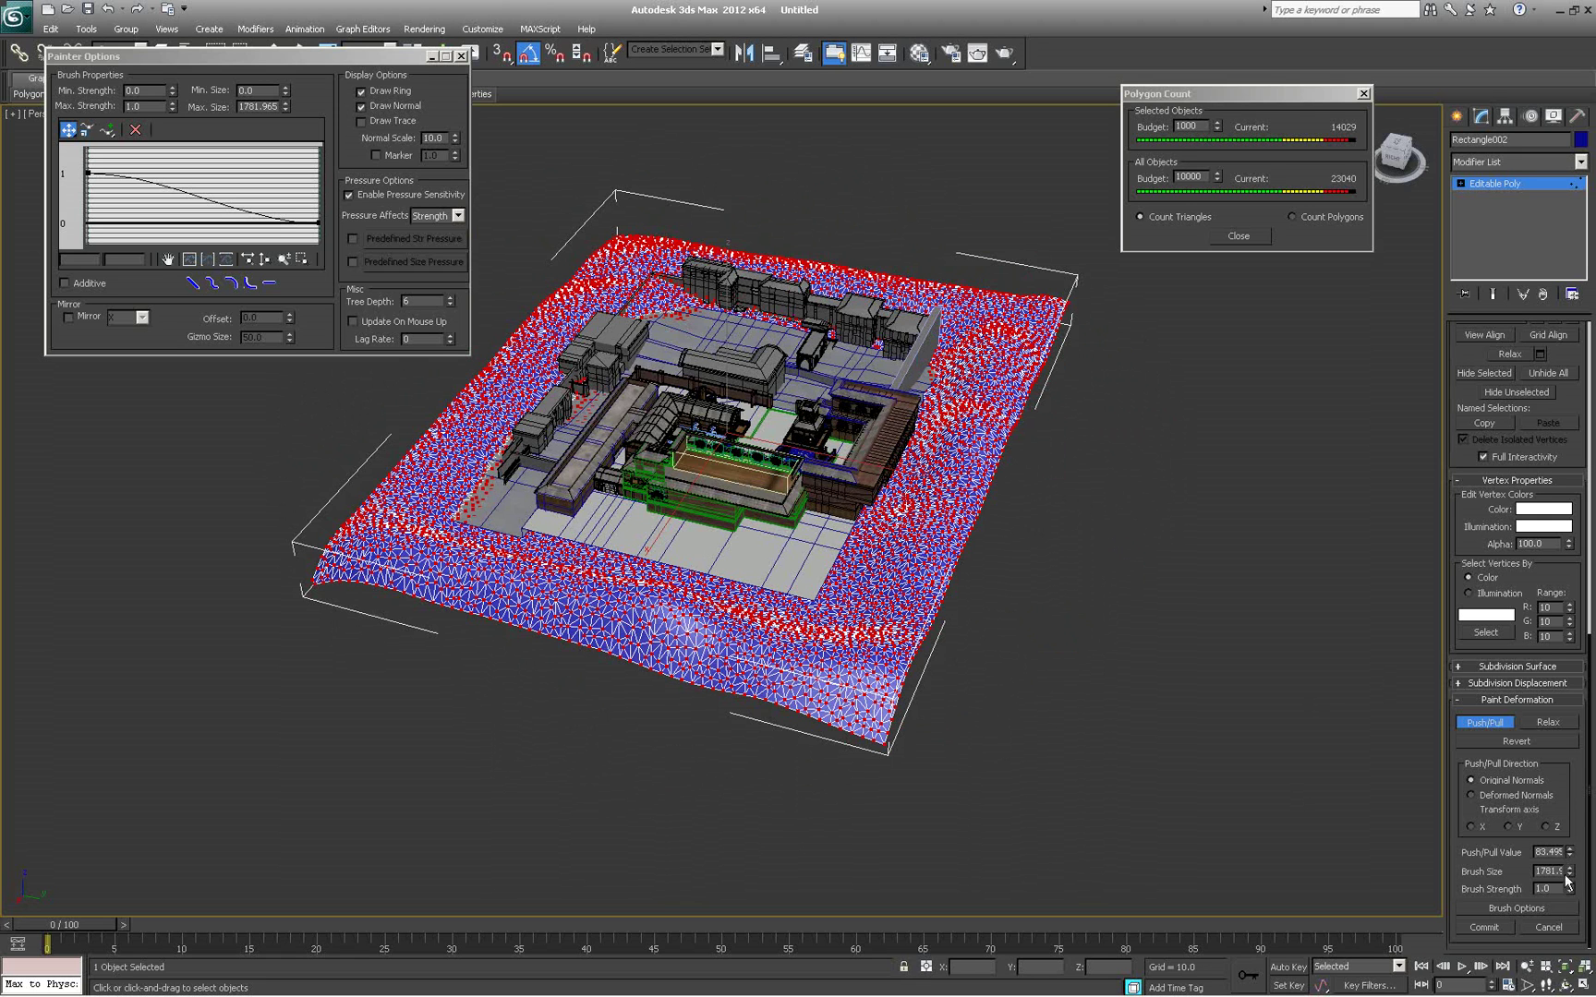
mouse_move(1001, 355)
mouse_down()
mouse_move(1011, 310)
mouse_move(966, 429)
mouse_move(978, 379)
mouse_up()
alt+middle_drag(879, 729, 939, 709)
mouse_move(965, 392)
mouse_down()
mouse_move(961, 407)
mouse_move(965, 377)
mouse_move(985, 445)
mouse_move(962, 451)
mouse_move(986, 445)
mouse_up()
drag(859, 297, 875, 293)
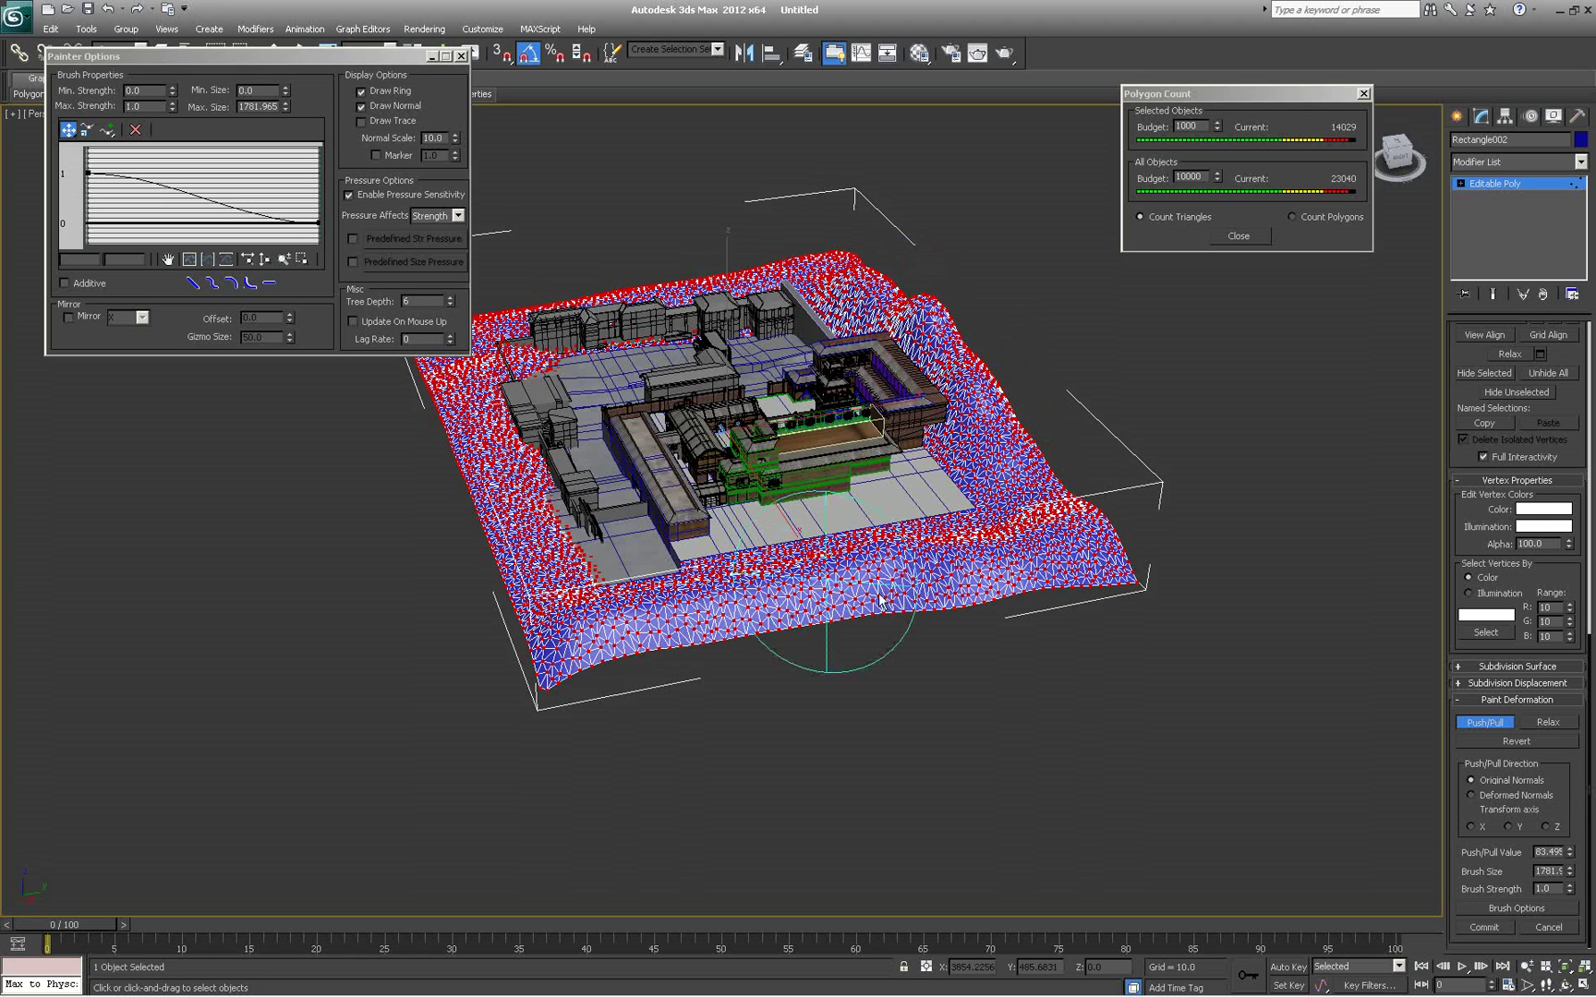
drag(951, 552, 1025, 498)
Raise further bumps on the terrain behind the long-roofed building and around the outer sides of the map
alt+middle_drag(951, 571, 794, 665)
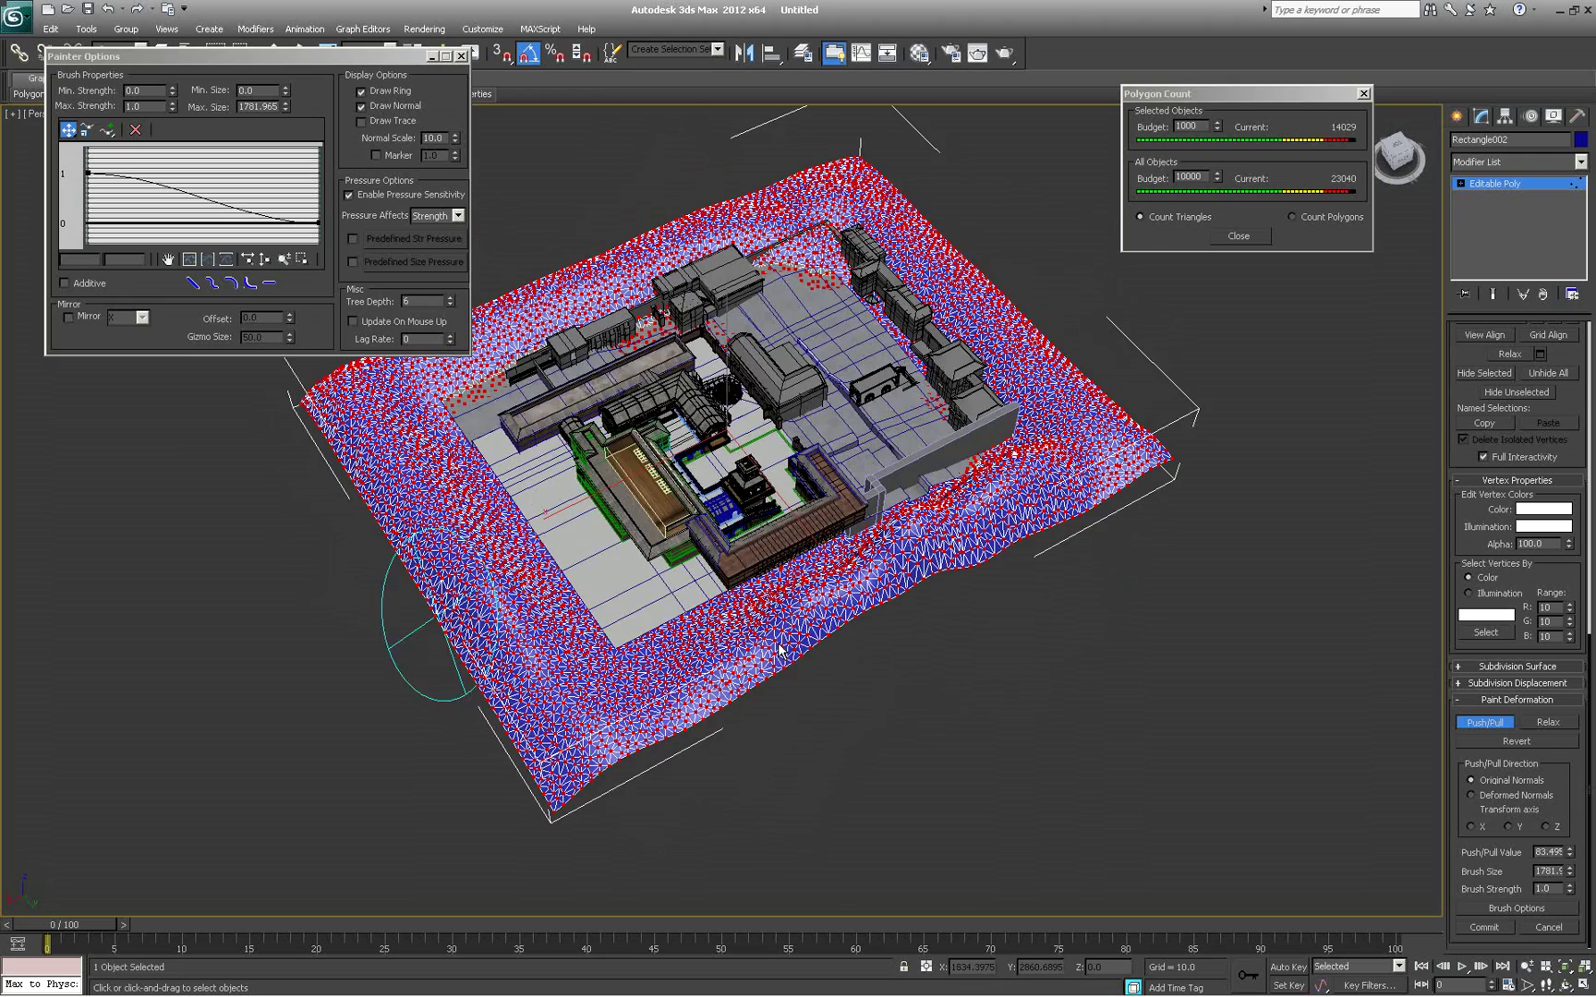
mouse_move(687, 222)
mouse_down()
mouse_move(615, 261)
mouse_move(554, 248)
mouse_up()
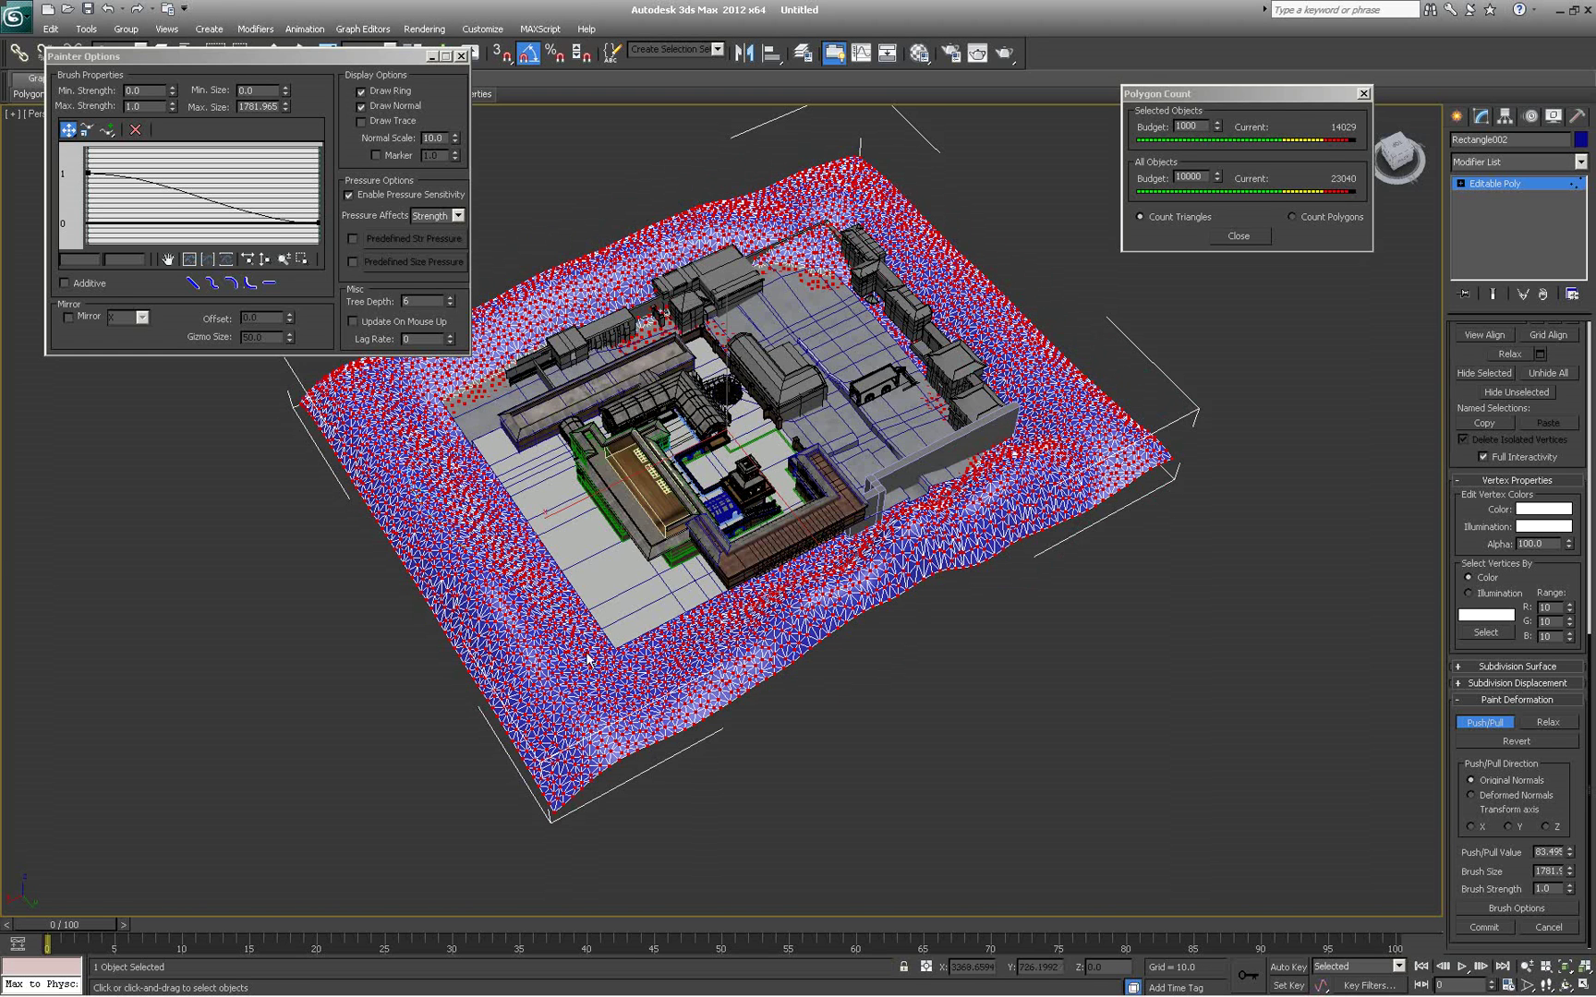
alt+middle_drag(729, 637, 644, 633)
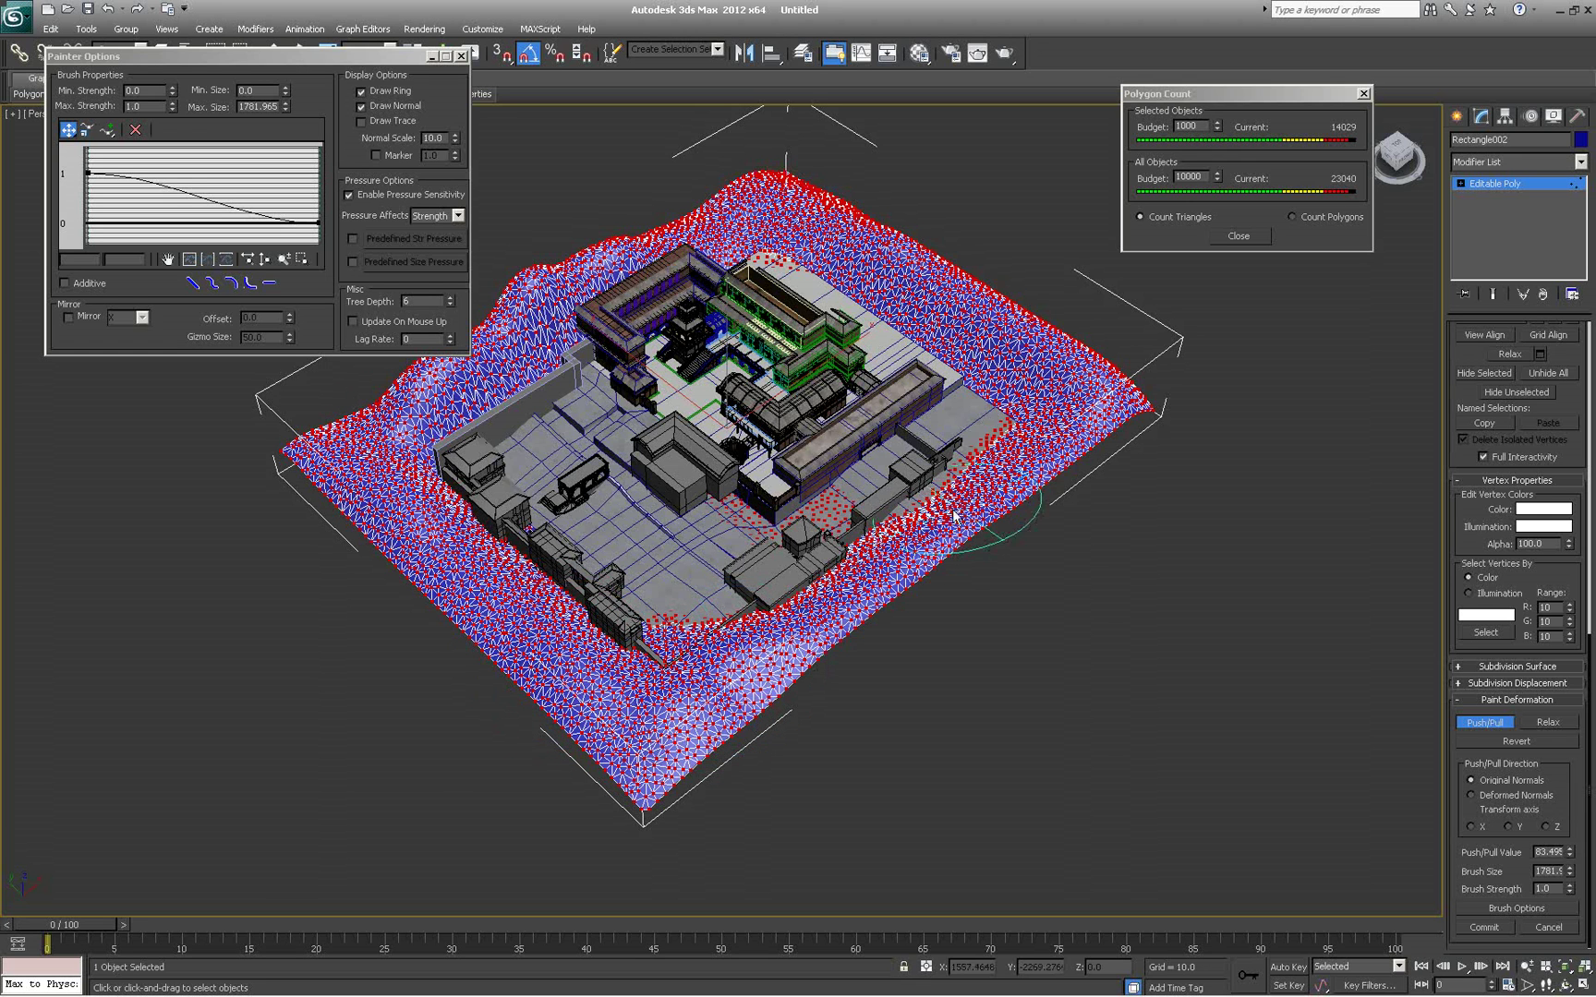
alt+middle_drag(1034, 471, 1161, 519)
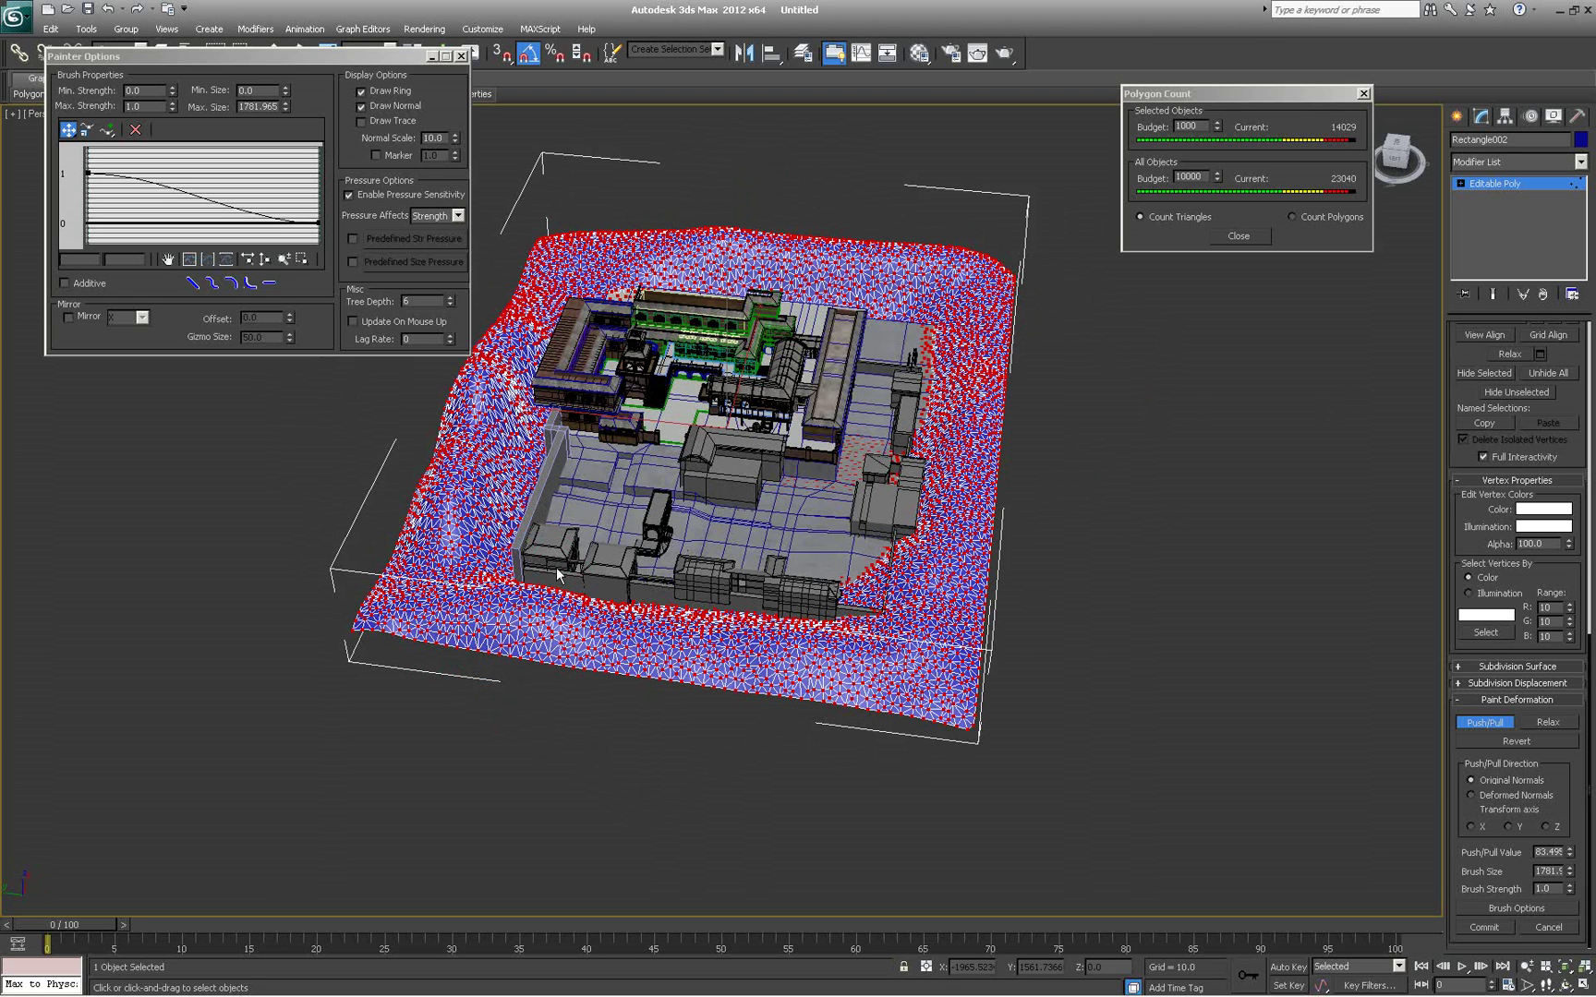
alt+middle_drag(581, 589, 772, 572)
alt+middle_drag(704, 332, 769, 475)
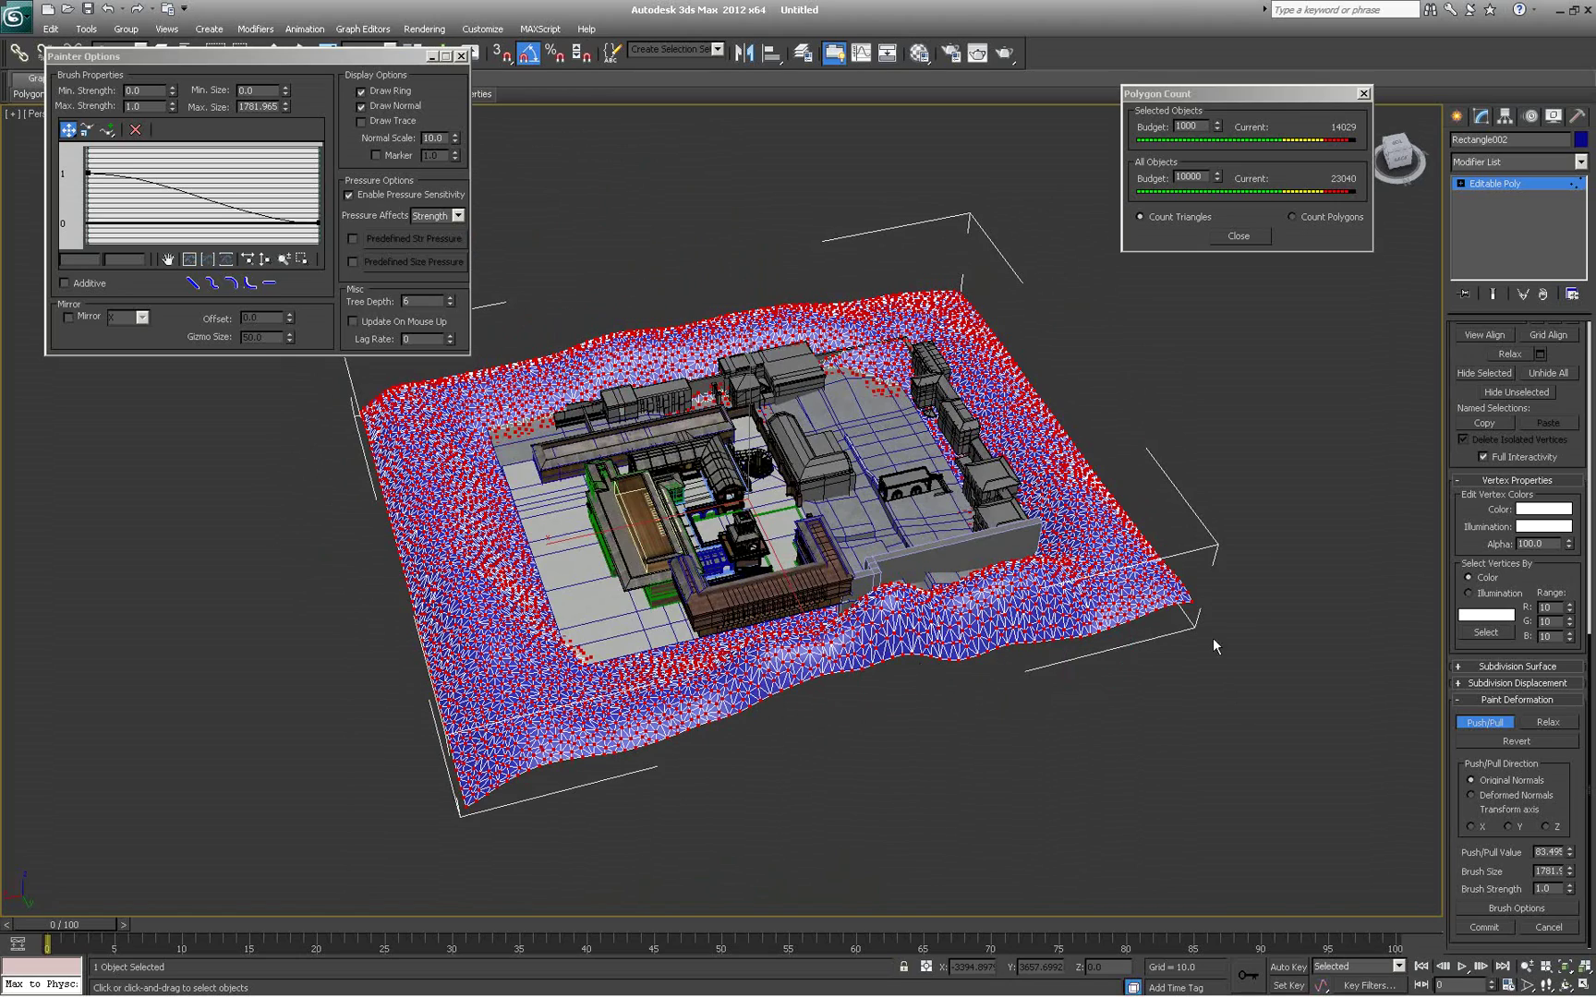
Push up taller hills at the terrain's far corner and along the strip behind the row of small grey buildings
alt+middle_drag(1136, 628, 1074, 577)
scroll(999, 577, up, 4)
alt+middle_drag(959, 611, 998, 607)
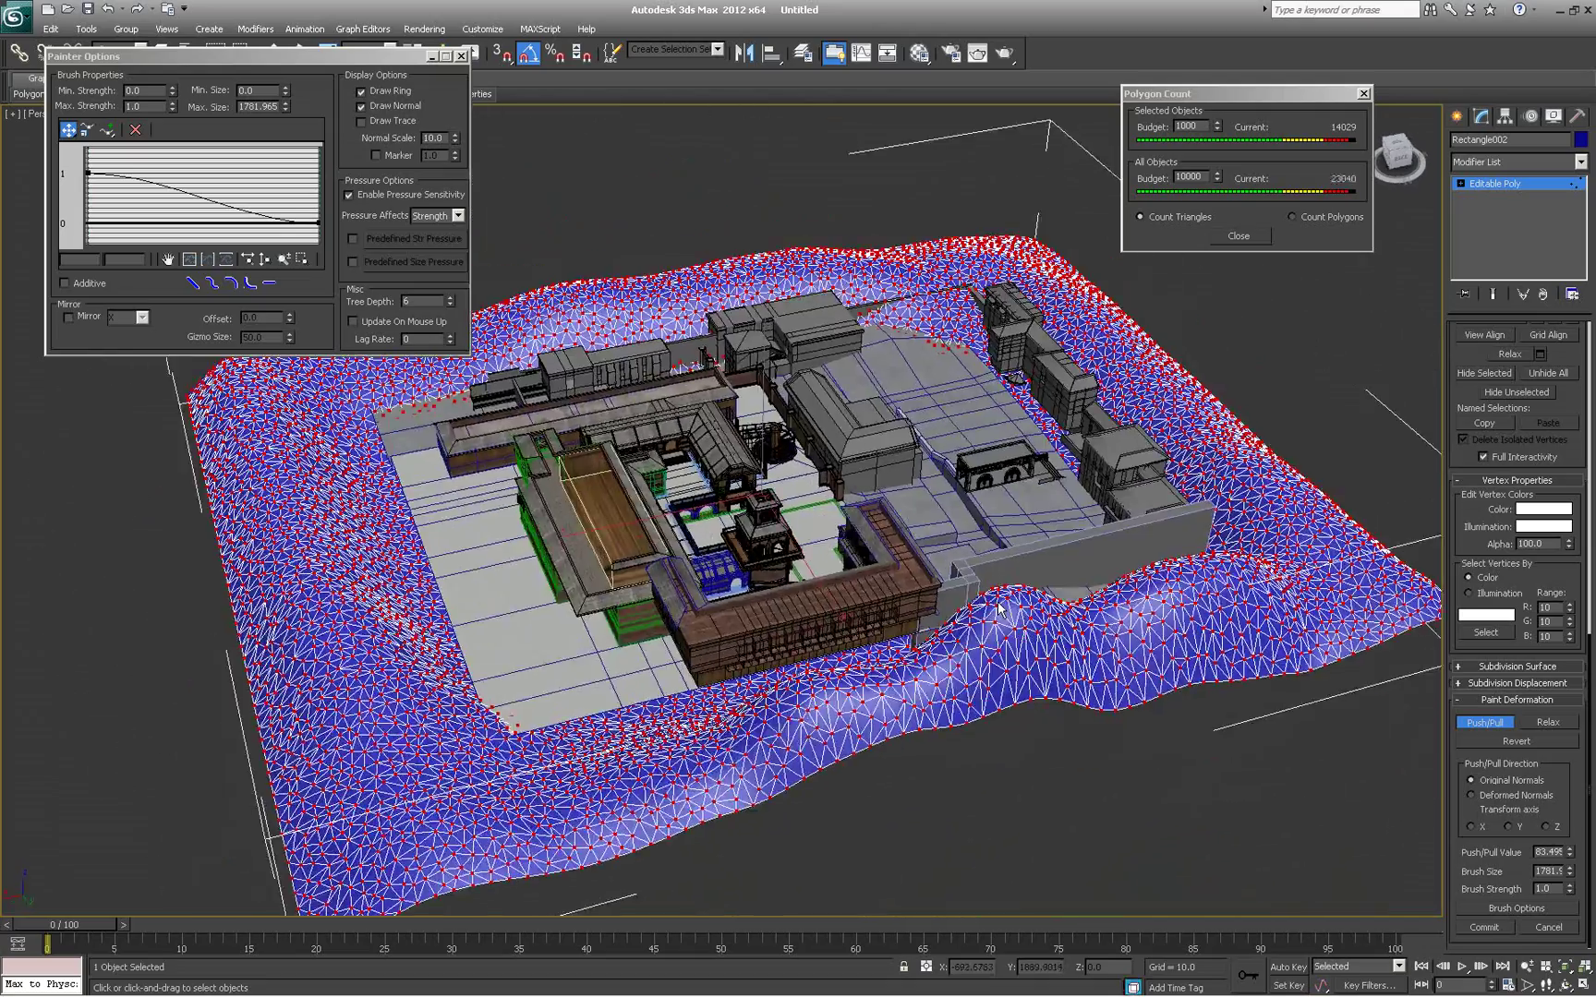
drag(1006, 273, 994, 212)
mouse_move(1090, 374)
mouse_down()
mouse_move(1124, 370)
mouse_move(1297, 496)
mouse_move(1233, 411)
mouse_move(1127, 379)
mouse_move(1141, 314)
mouse_move(1062, 296)
mouse_up()
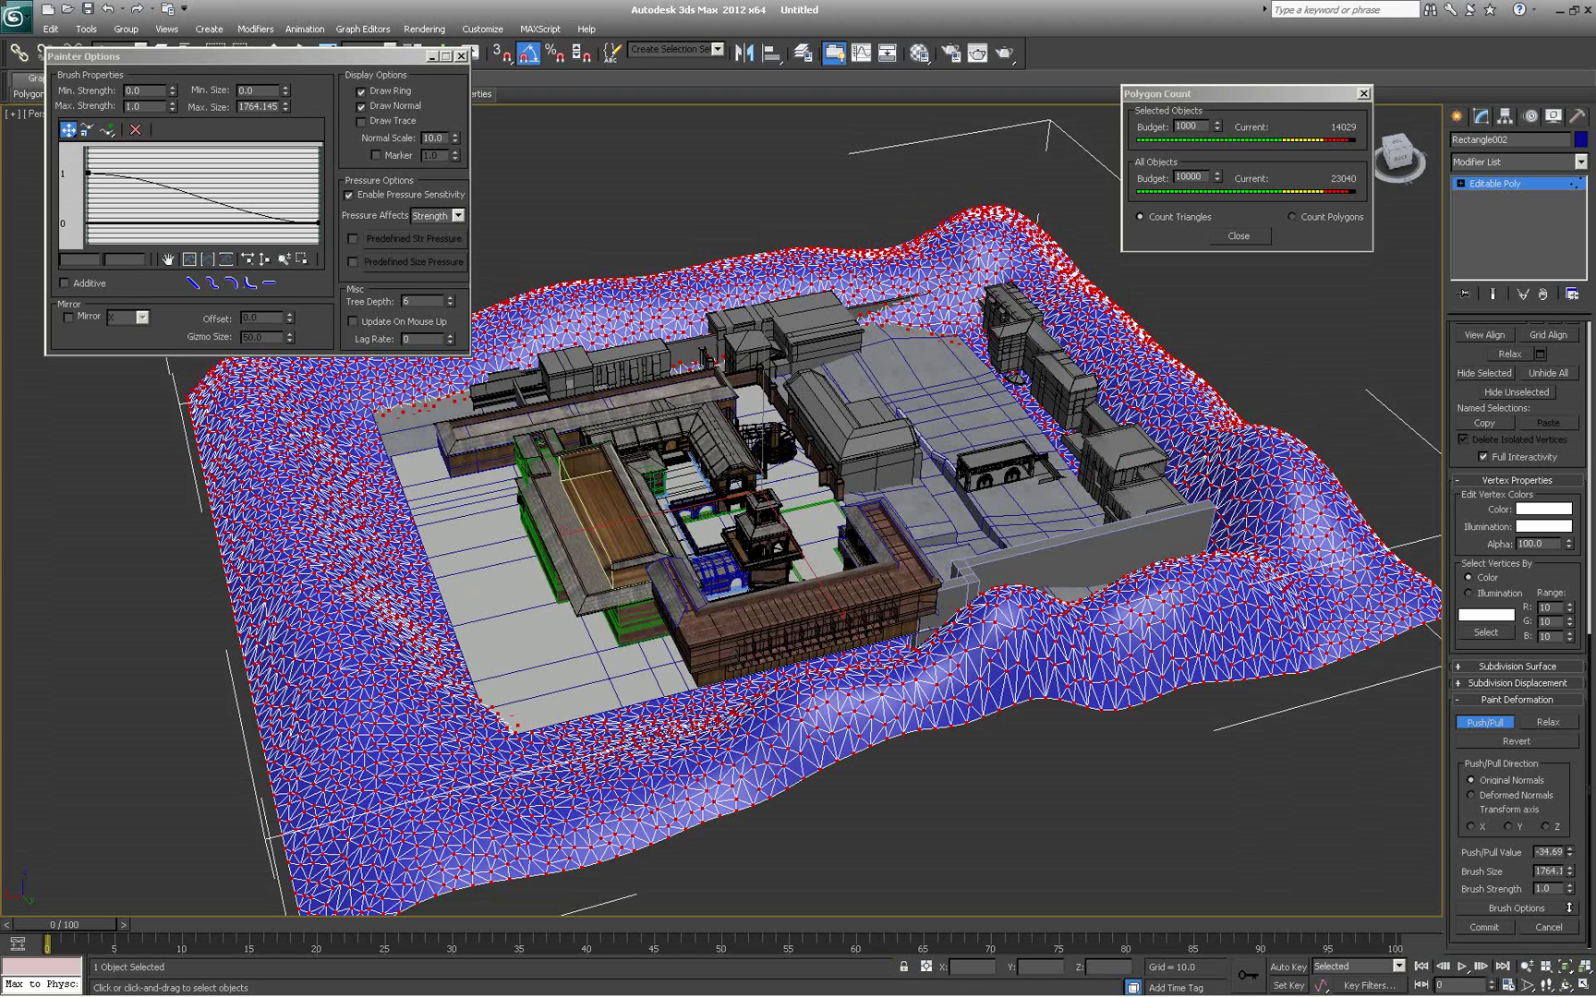
Lower the terrain overlapping the courtyard's far corner with Push/Pull value -40.17, and reduce the brush size to about 438.21
drag(1565, 931, 1562, 924)
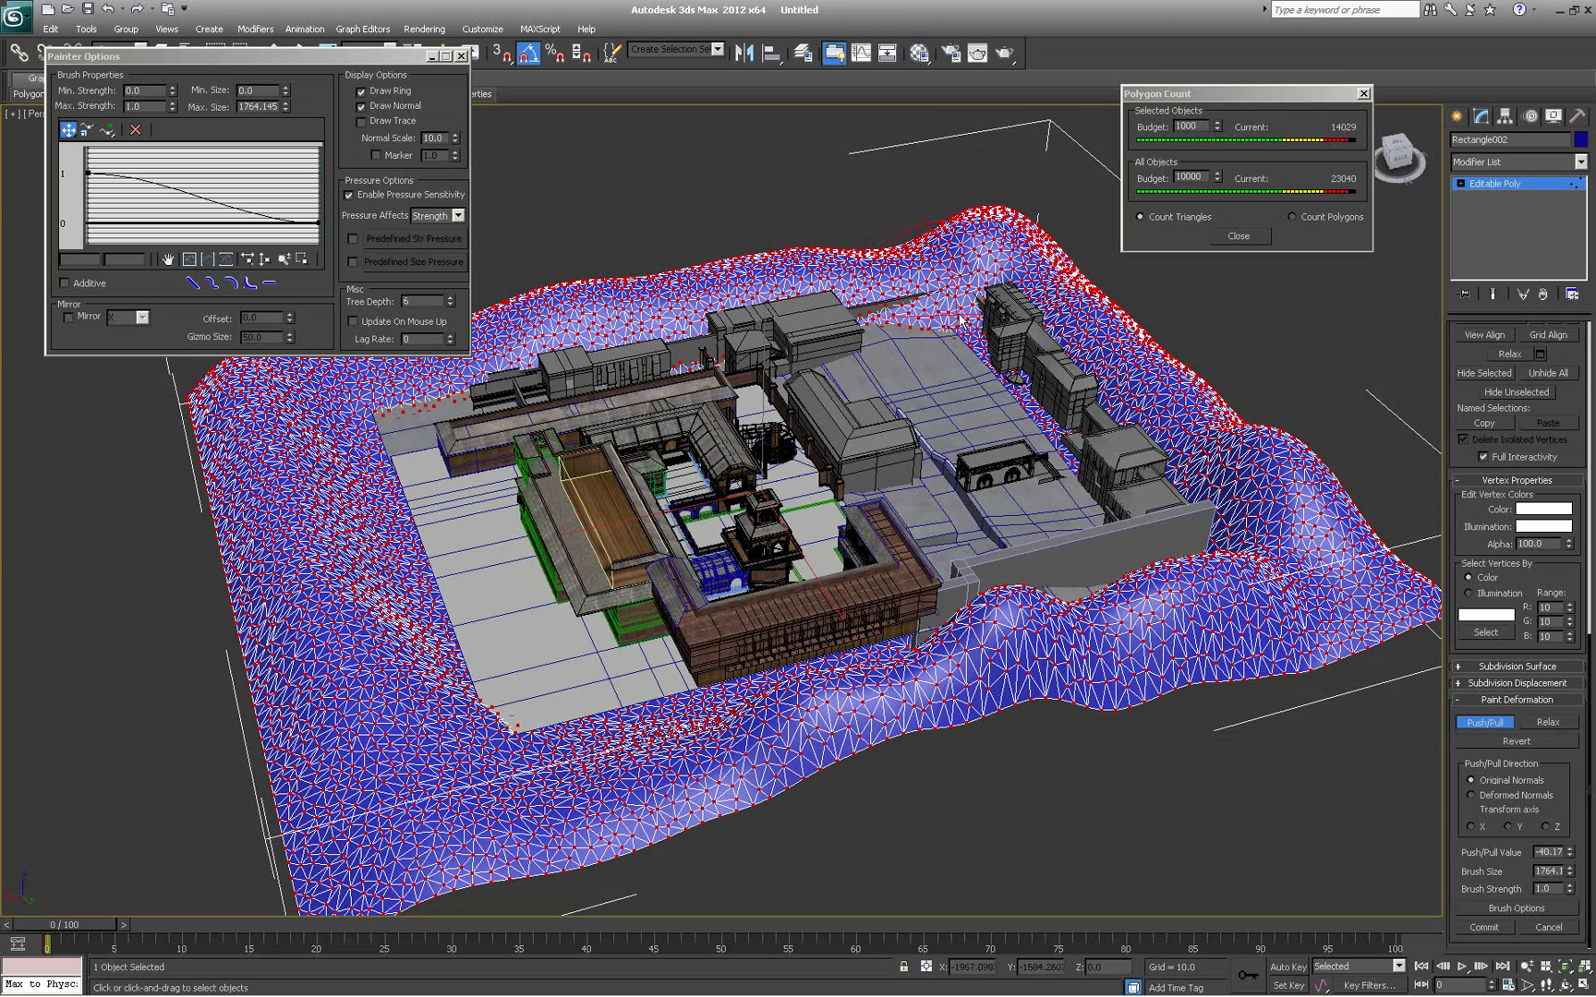
mouse_move(970, 308)
mouse_down()
mouse_move(985, 293)
mouse_move(951, 356)
mouse_move(966, 351)
mouse_up()
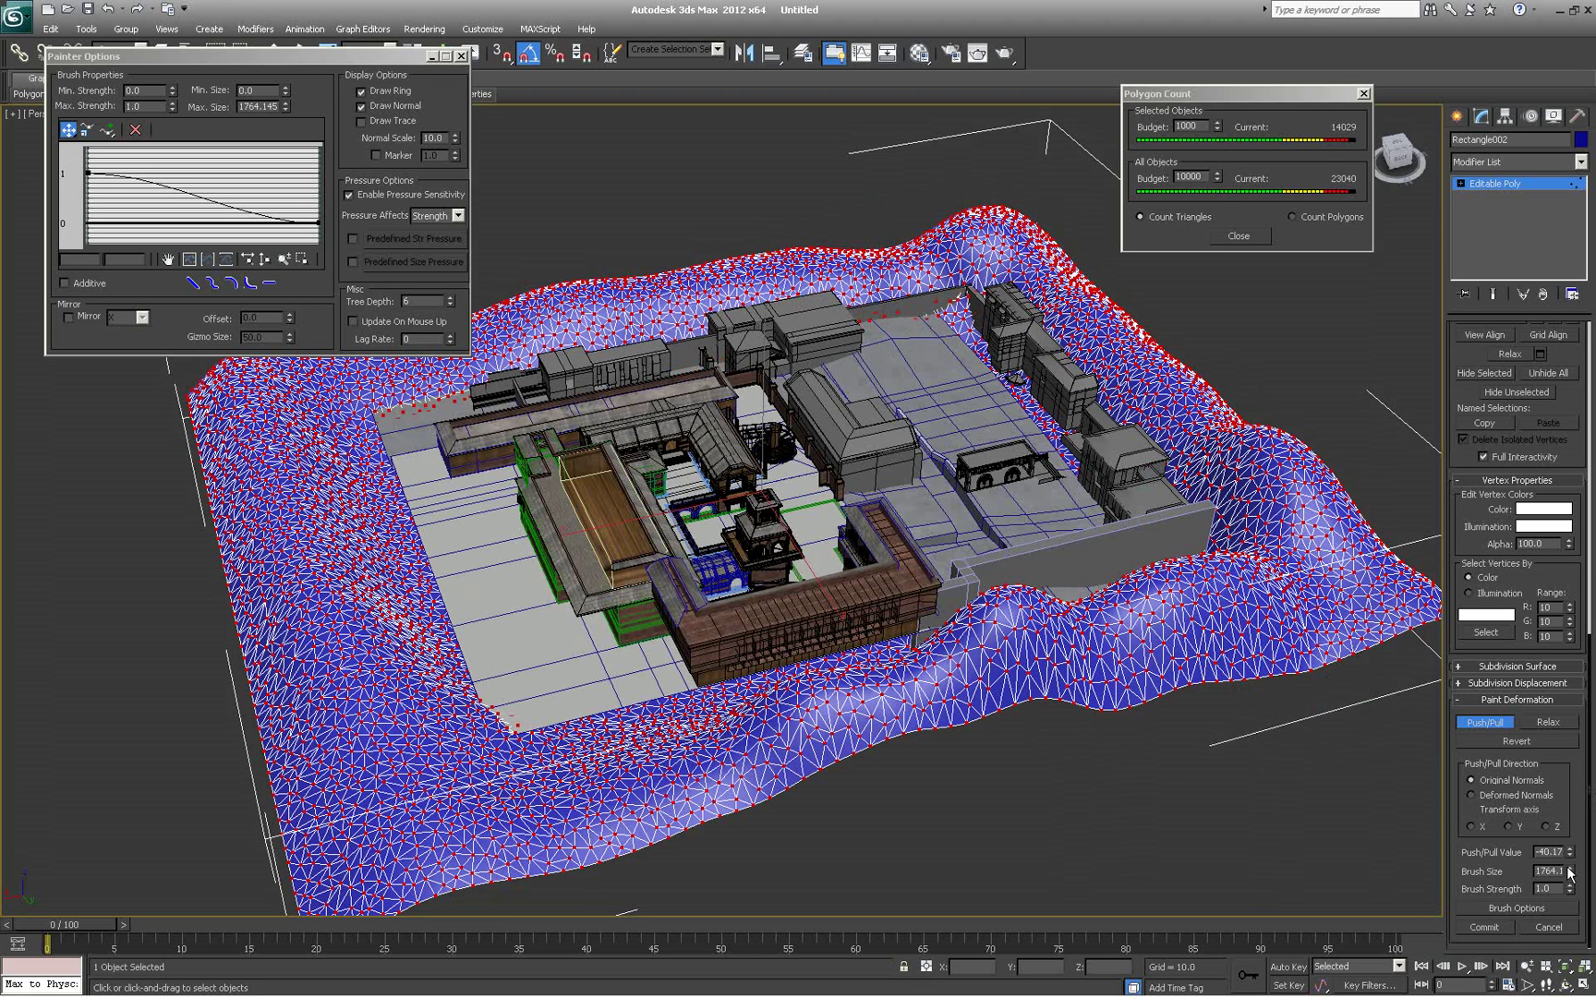
drag(1567, 873, 1567, 870)
drag(1569, 873, 1567, 888)
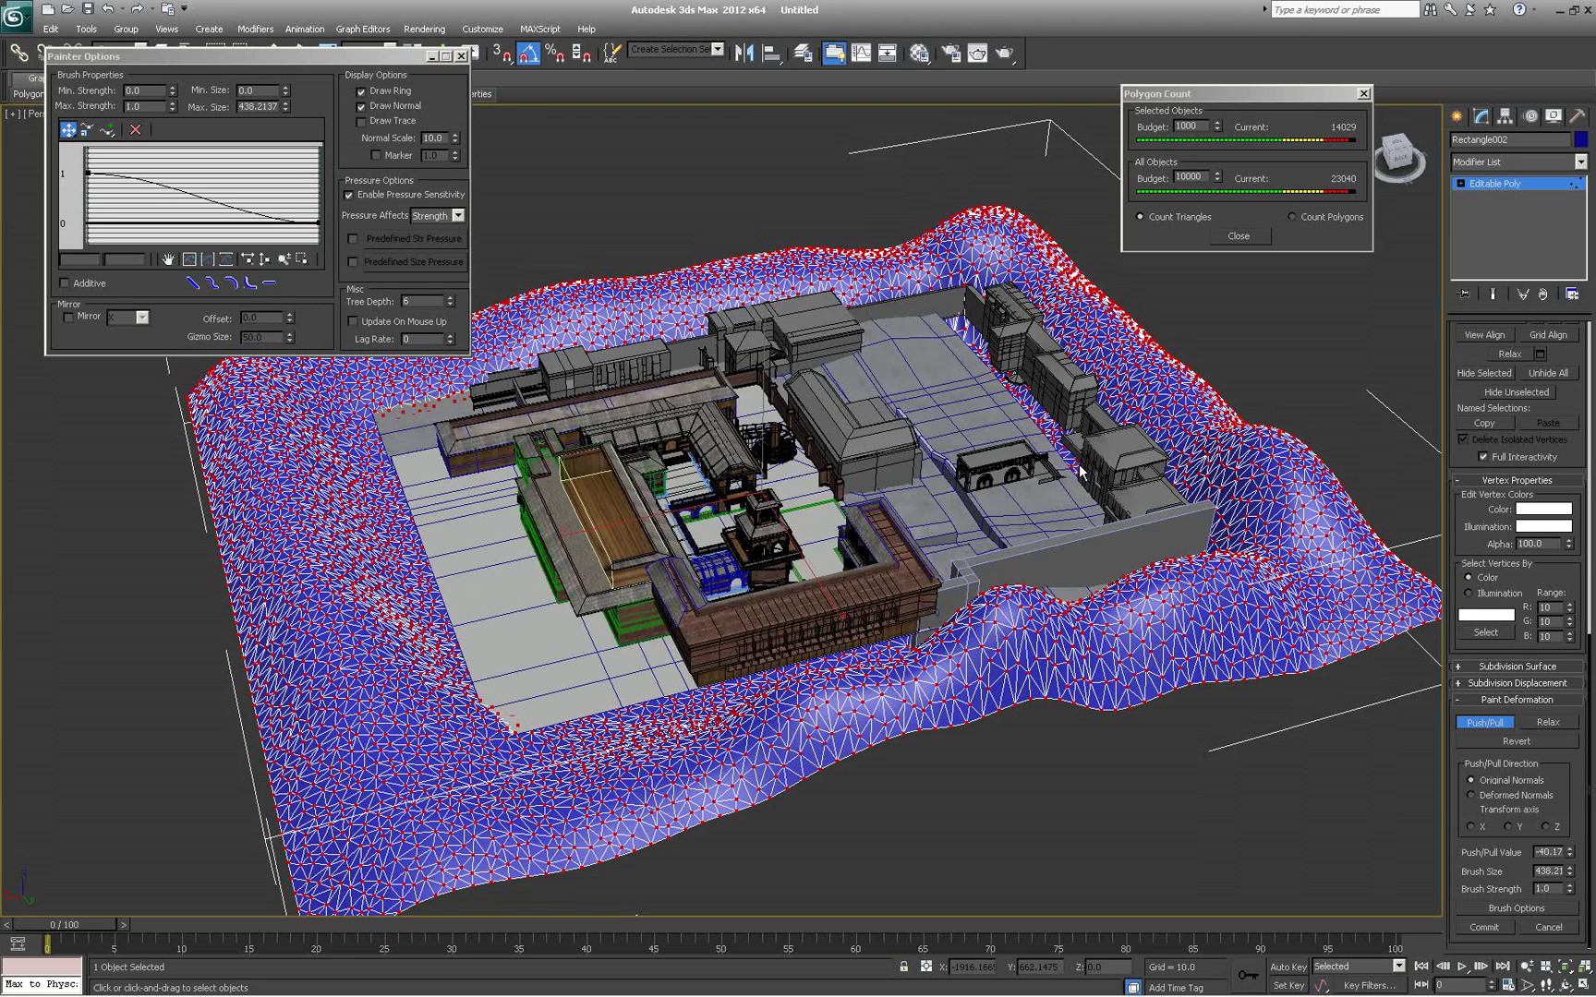
Set the Push/Pull value to about 54.77 and raise the terrain's inner edge along the open ground behind the green-outlined building
alt+middle_drag(912, 551, 987, 307)
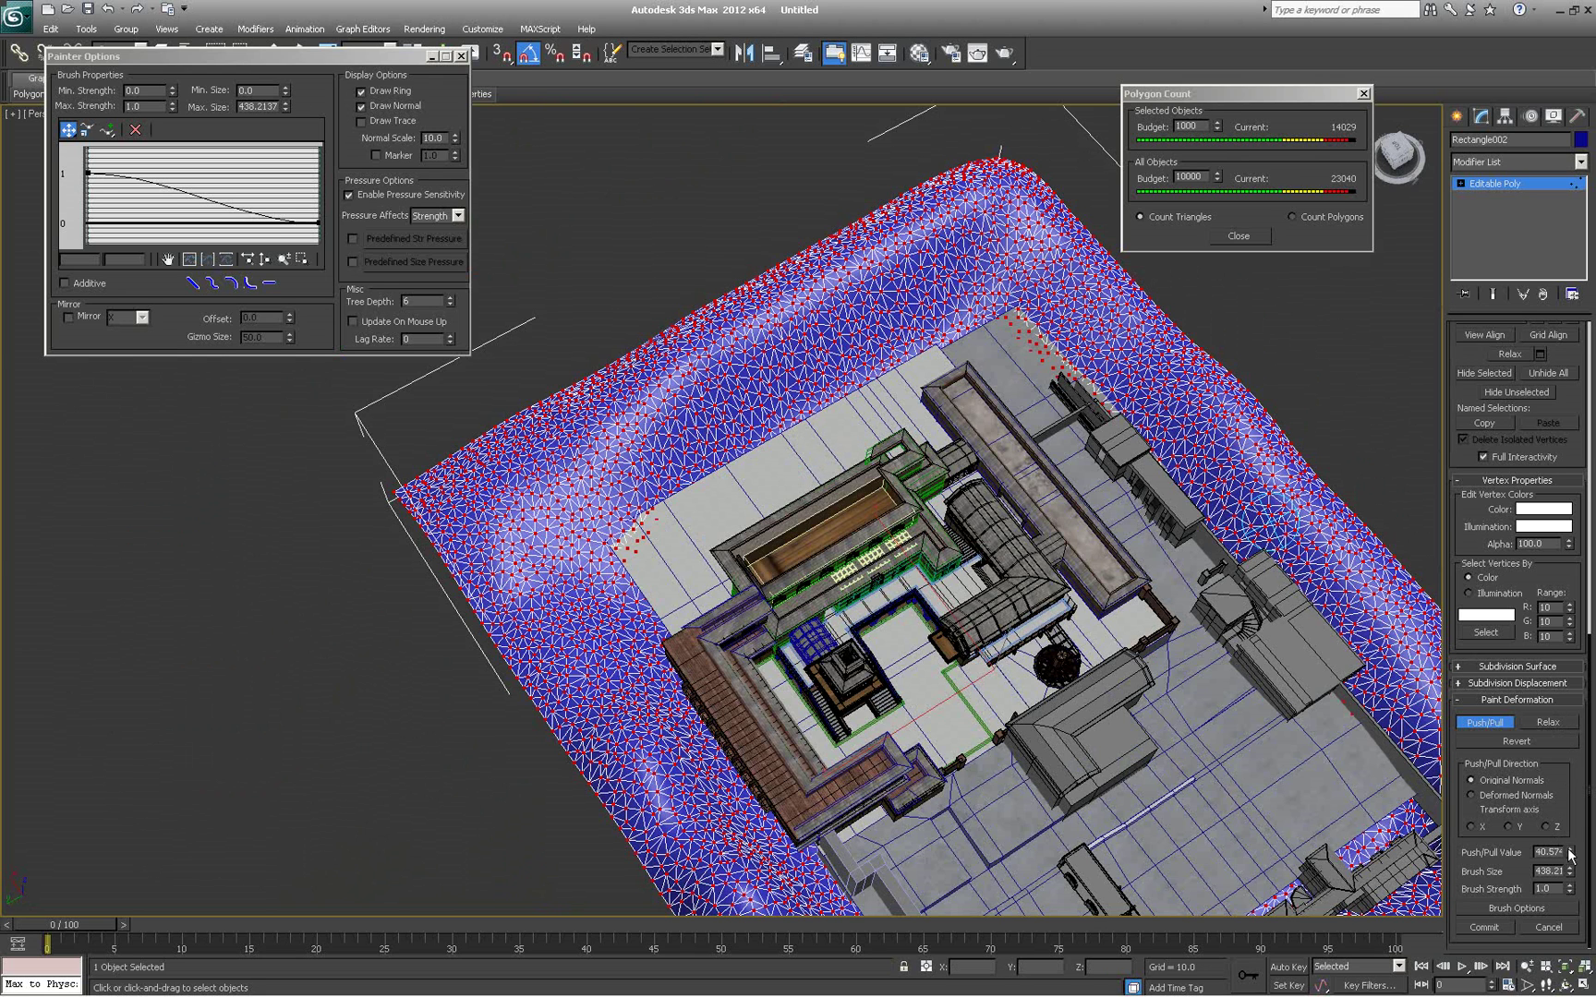
drag(1567, 824, 1567, 817)
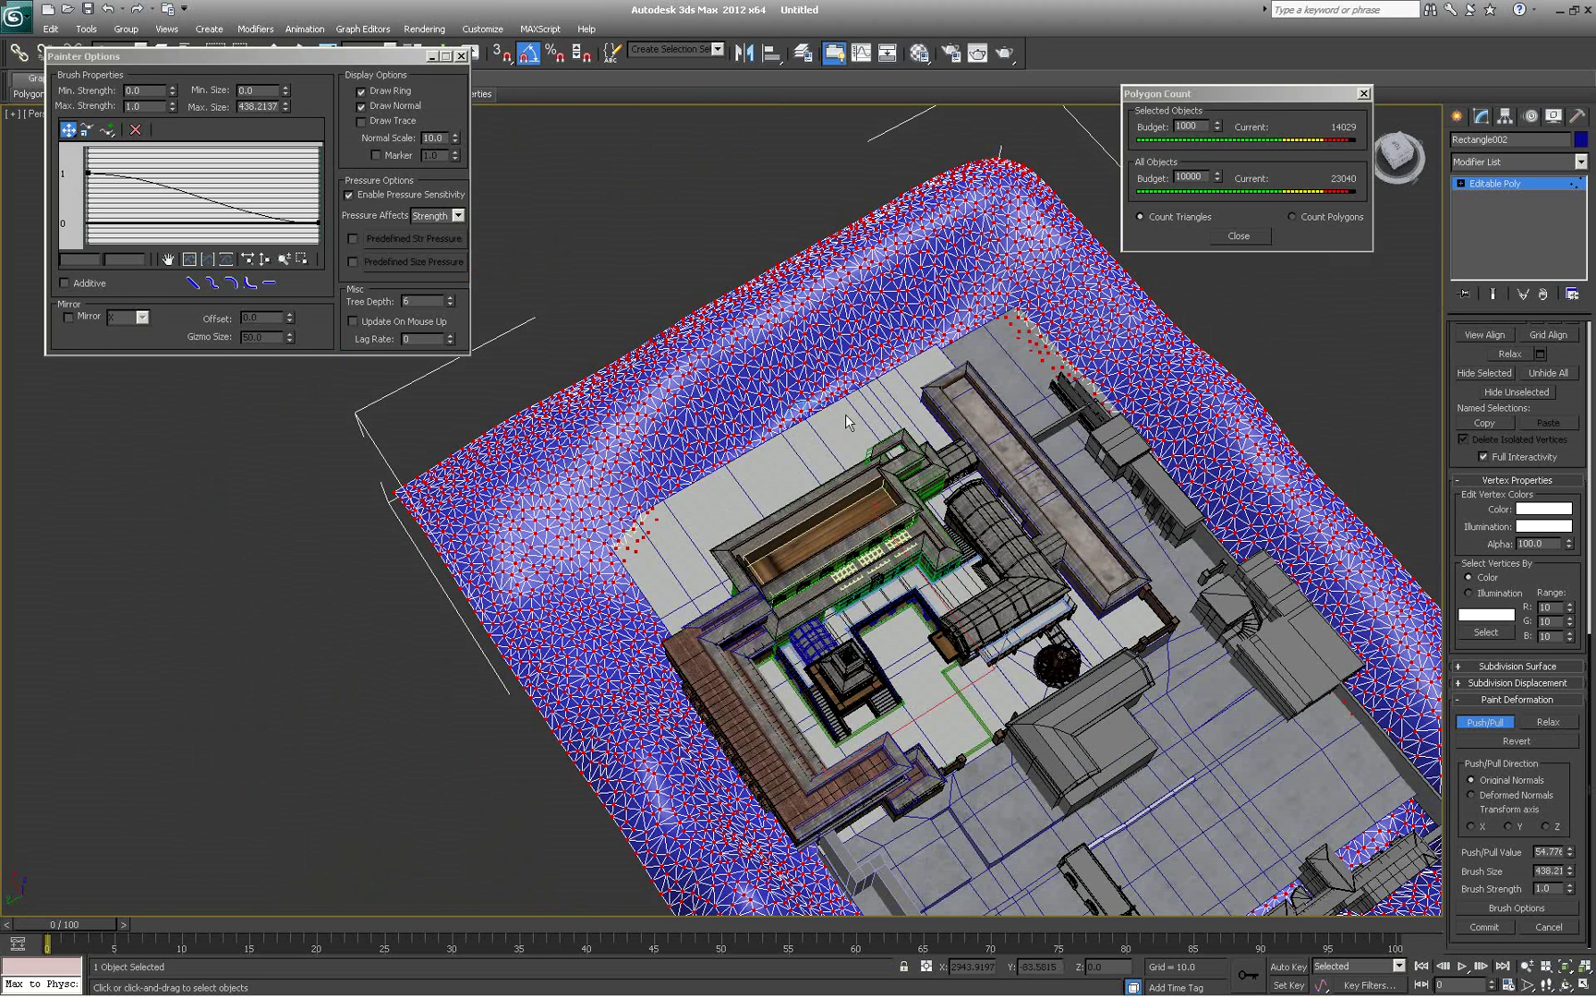
mouse_move(728, 486)
mouse_down()
mouse_move(650, 541)
mouse_move(660, 572)
mouse_up()
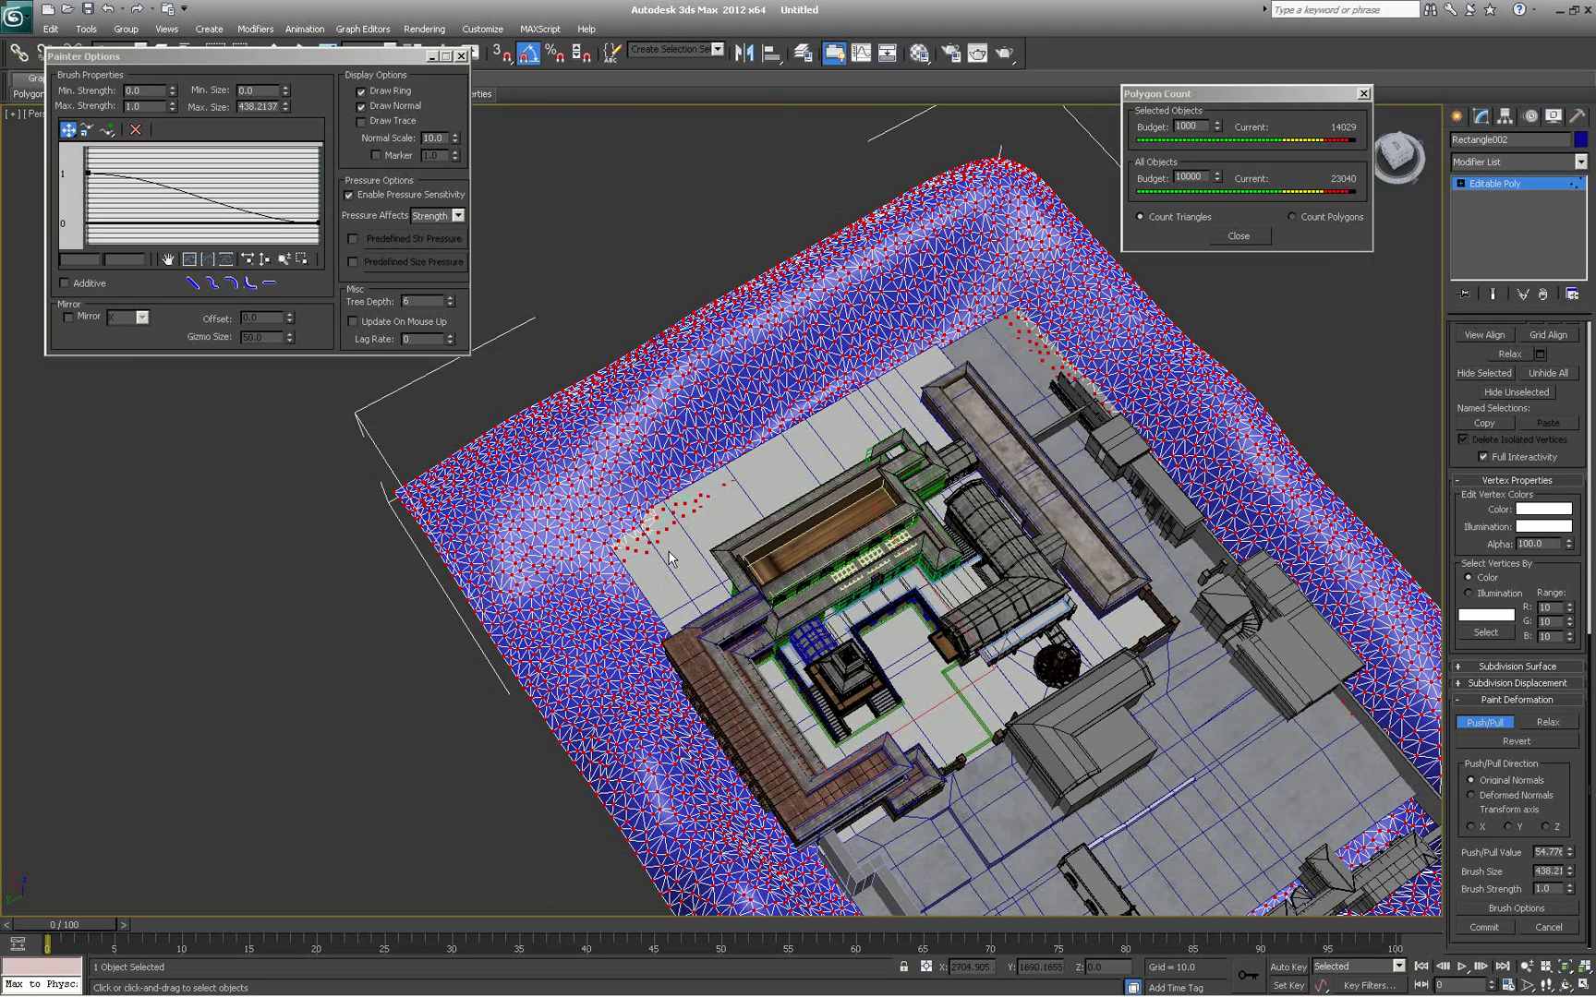
mouse_move(872, 399)
mouse_down()
mouse_move(736, 464)
mouse_move(831, 399)
mouse_move(730, 473)
mouse_up()
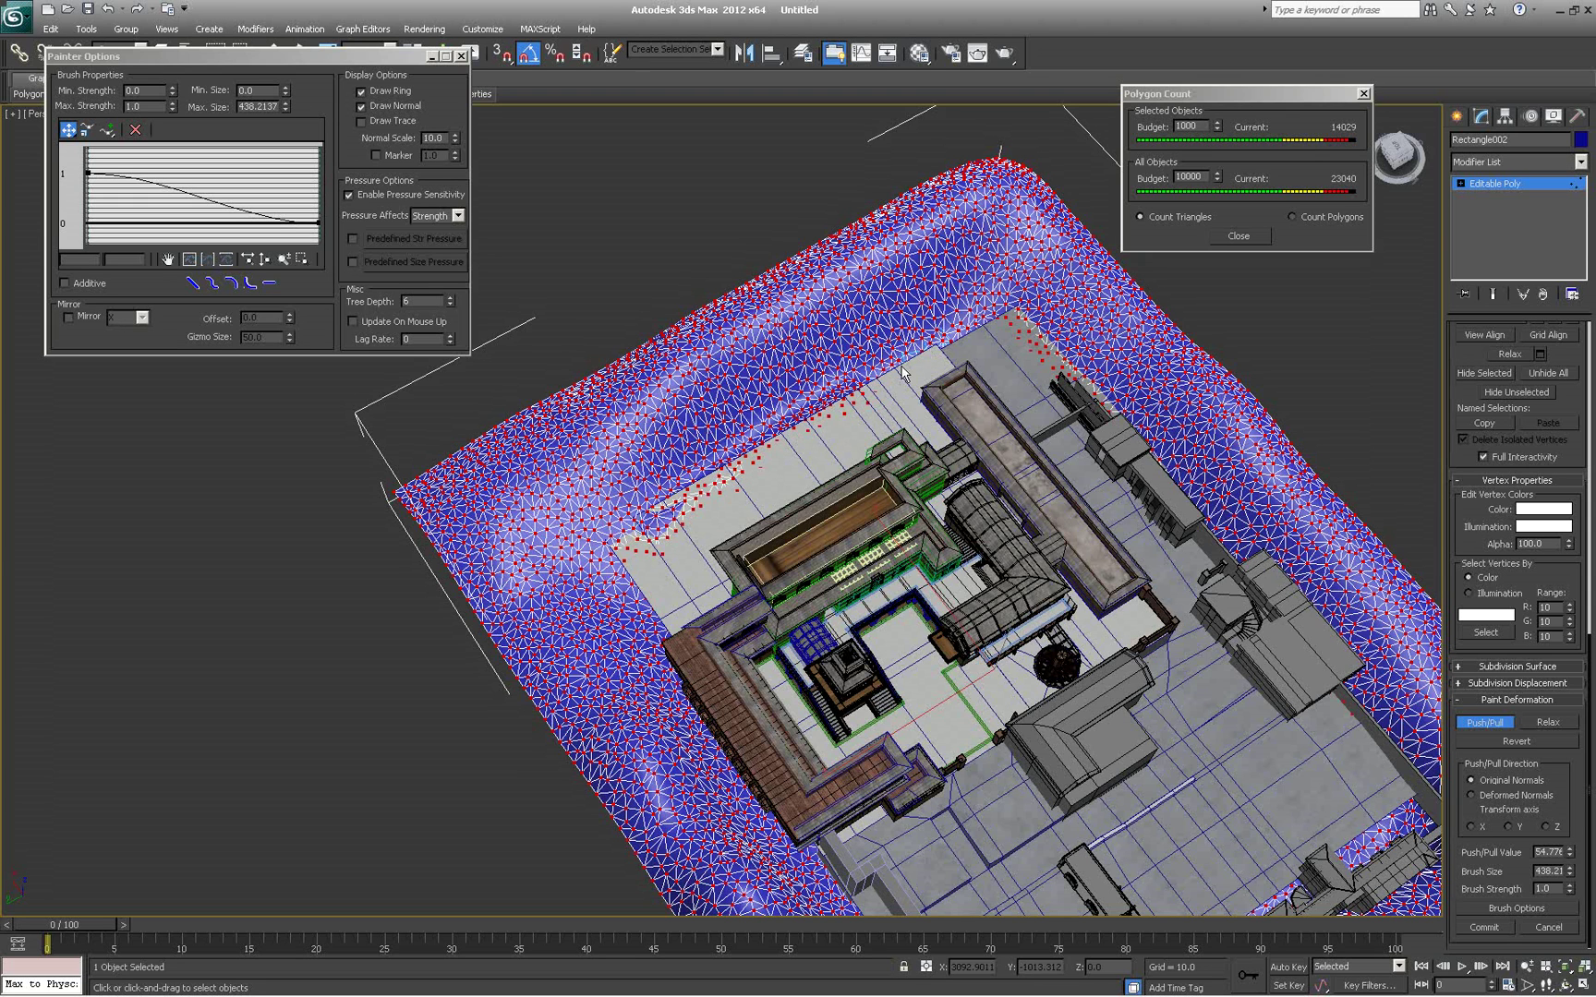
mouse_move(984, 336)
mouse_down()
mouse_move(1044, 368)
mouse_move(983, 332)
mouse_move(978, 364)
mouse_up()
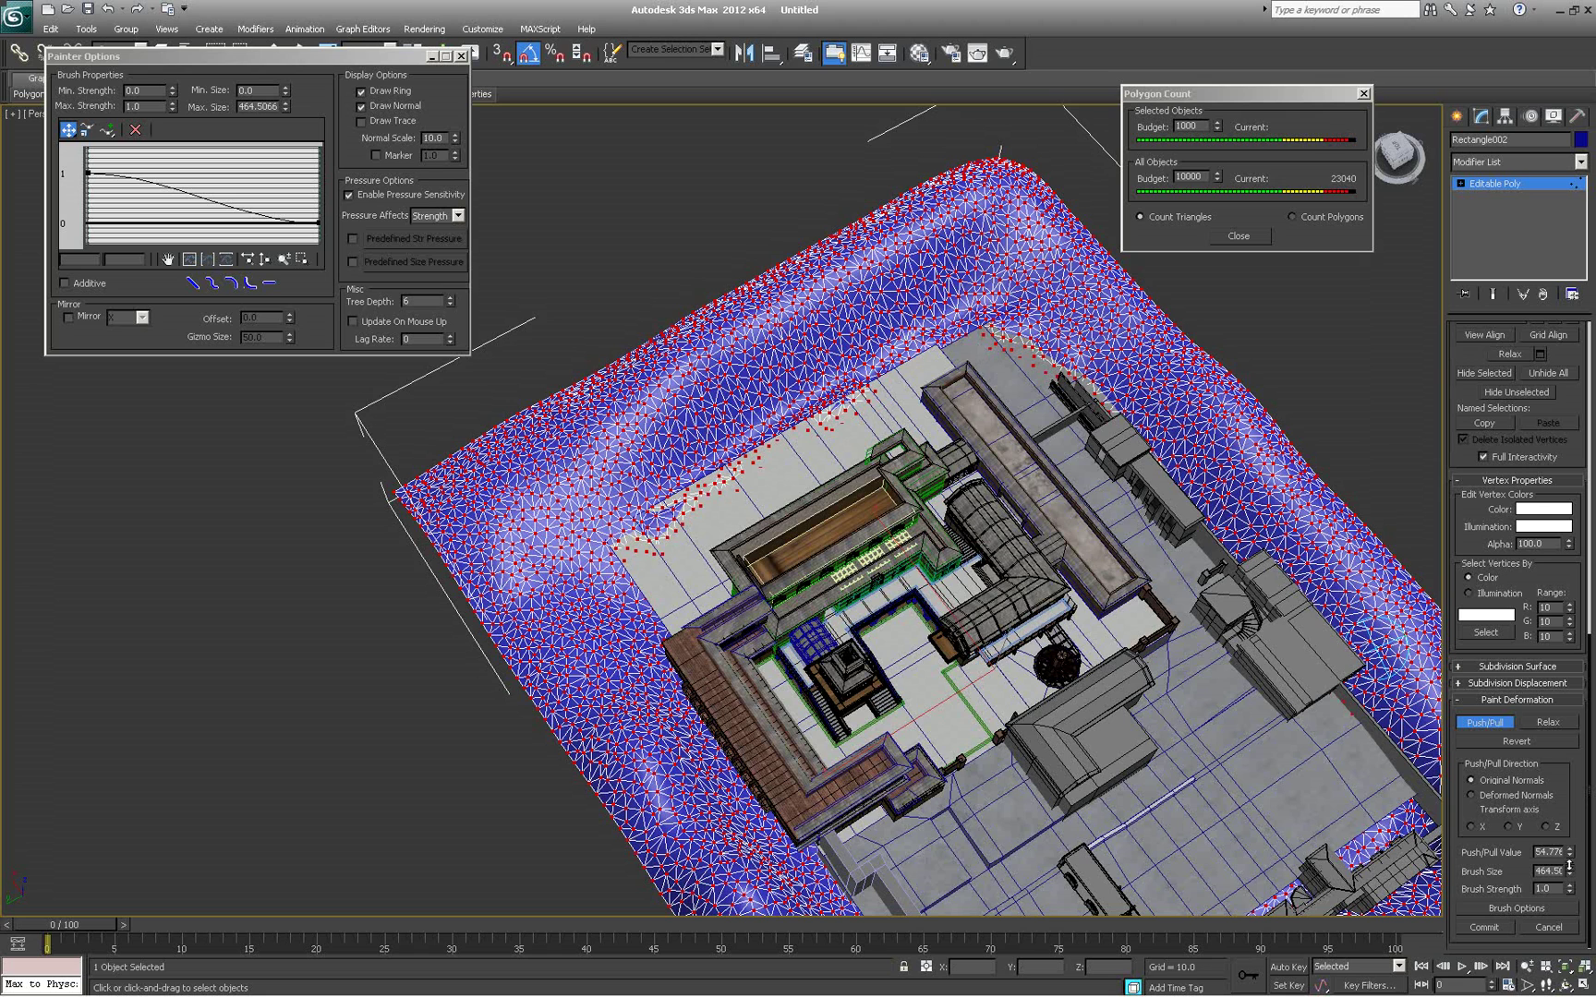
Set the Push/Pull value to about 93.66 and brush size to about 460.12, and build up the terrain's inner edge behind the green-outlined building
drag(1567, 853, 1569, 827)
drag(888, 417, 777, 487)
drag(842, 436, 719, 520)
mouse_move(856, 422)
mouse_down()
mouse_move(703, 525)
mouse_move(756, 456)
mouse_move(627, 552)
mouse_move(689, 591)
mouse_up()
mouse_move(729, 523)
mouse_down()
mouse_move(817, 452)
mouse_move(905, 418)
mouse_move(944, 362)
mouse_move(907, 388)
mouse_move(942, 353)
mouse_move(953, 345)
mouse_move(913, 376)
mouse_move(955, 353)
mouse_move(922, 390)
mouse_move(993, 337)
mouse_move(915, 374)
mouse_move(910, 402)
mouse_move(842, 453)
mouse_up()
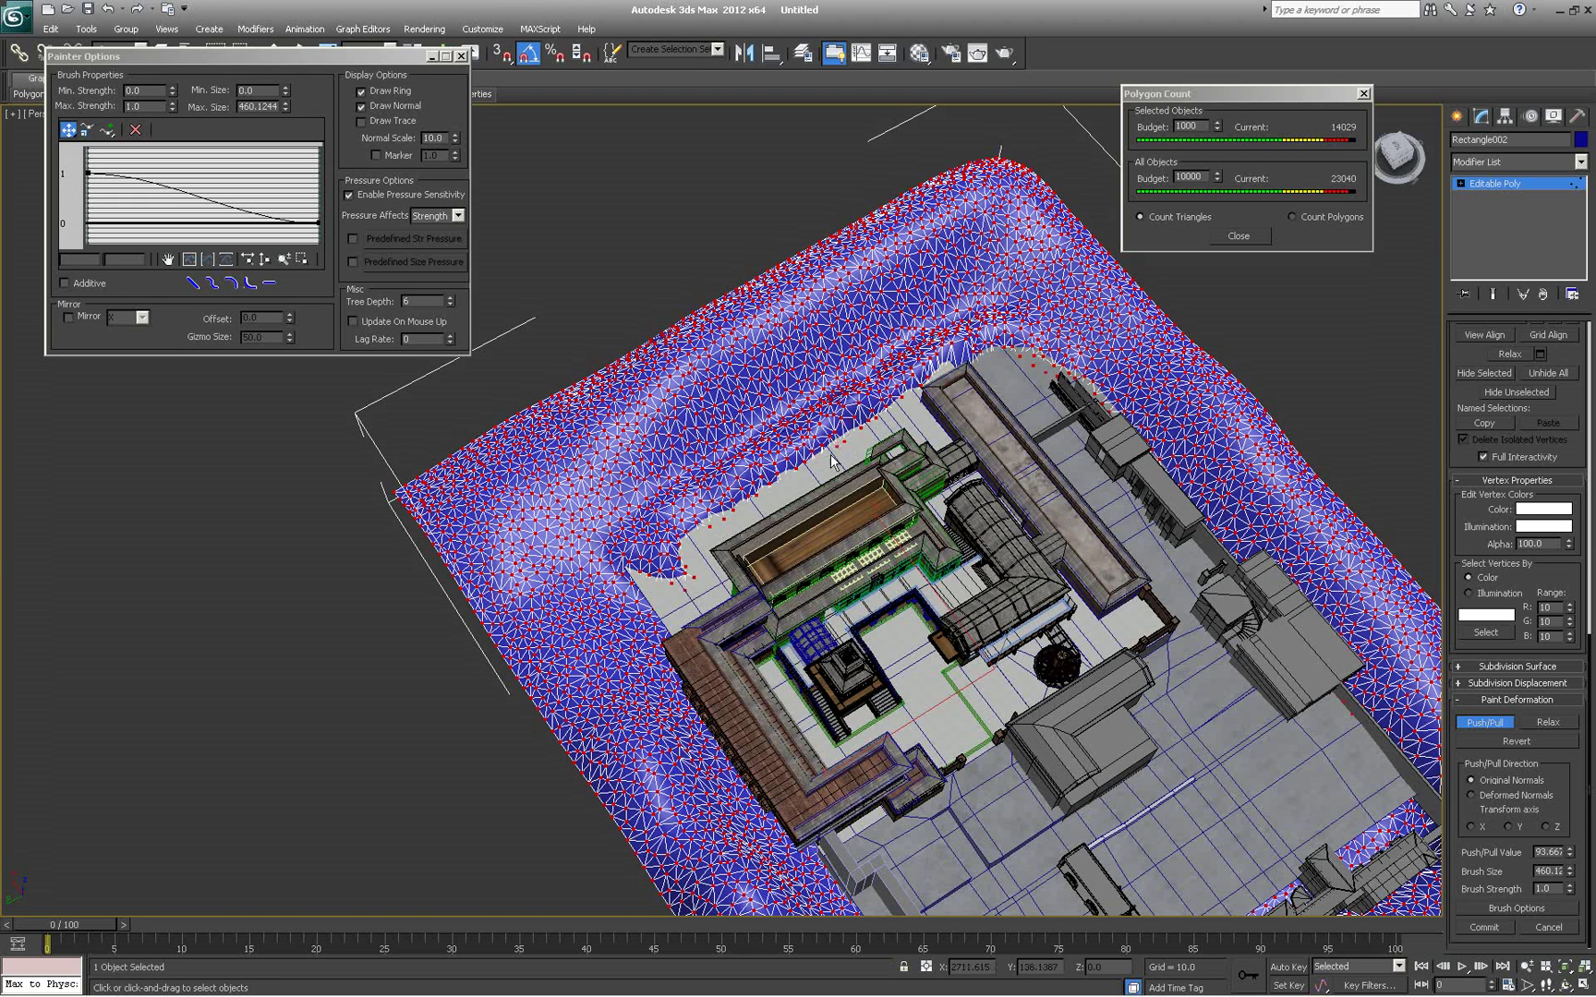
drag(937, 392, 959, 388)
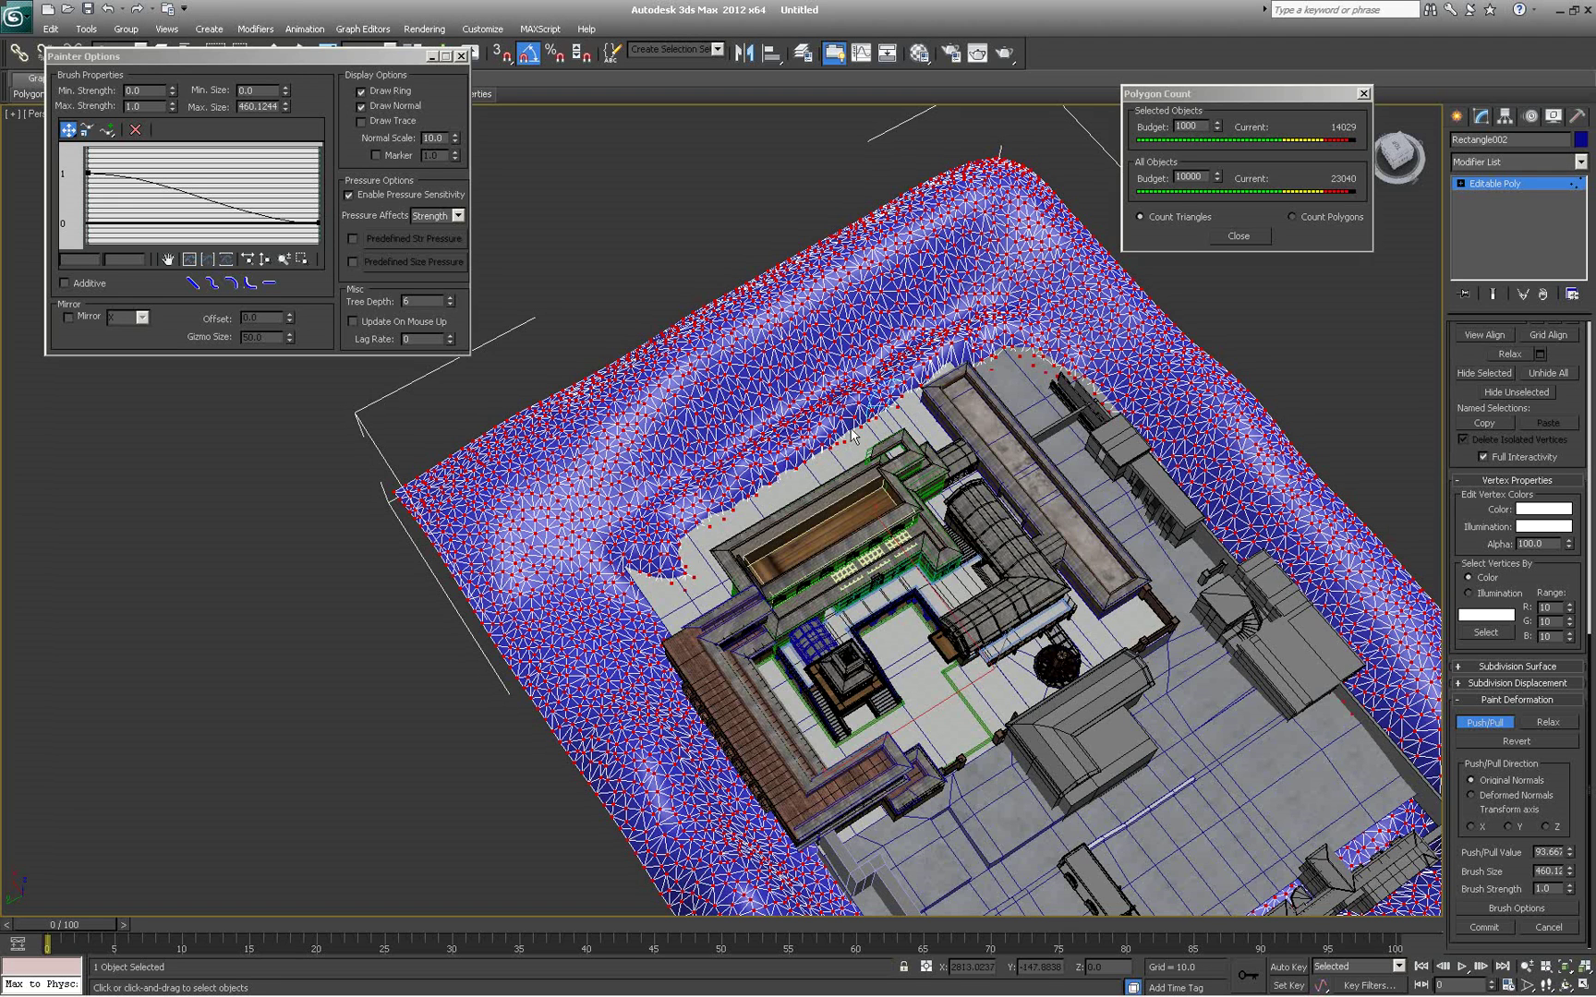
mouse_move(777, 485)
mouse_down()
mouse_move(651, 600)
mouse_move(631, 572)
mouse_move(659, 613)
mouse_move(706, 574)
mouse_up()
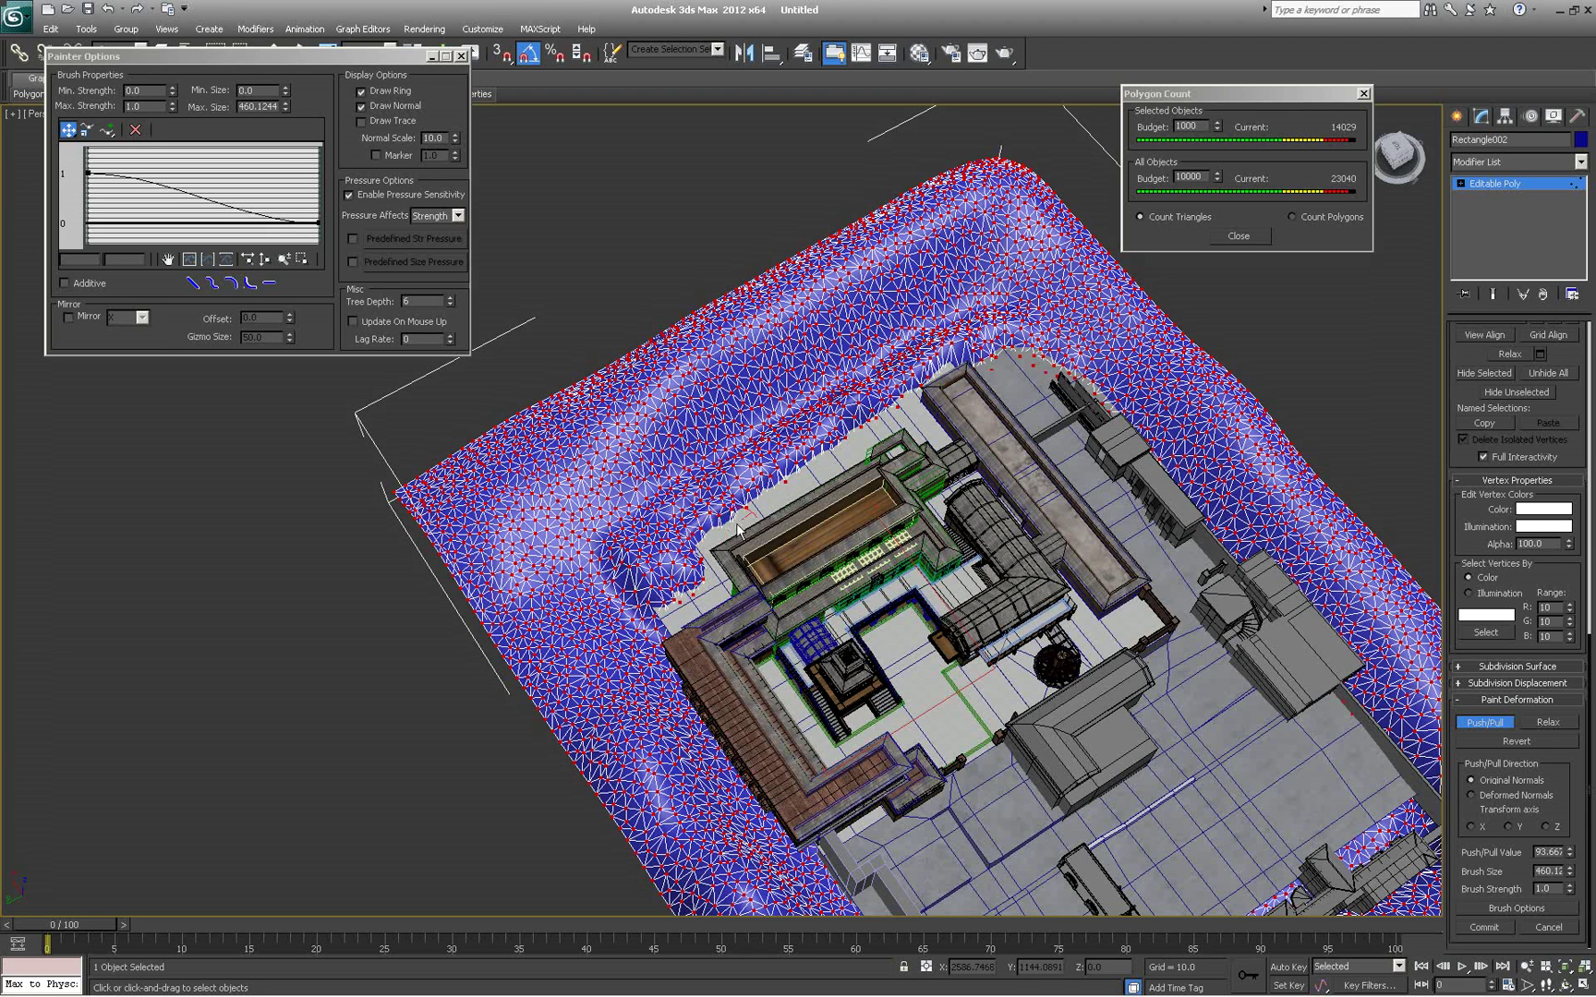
drag(733, 515, 712, 540)
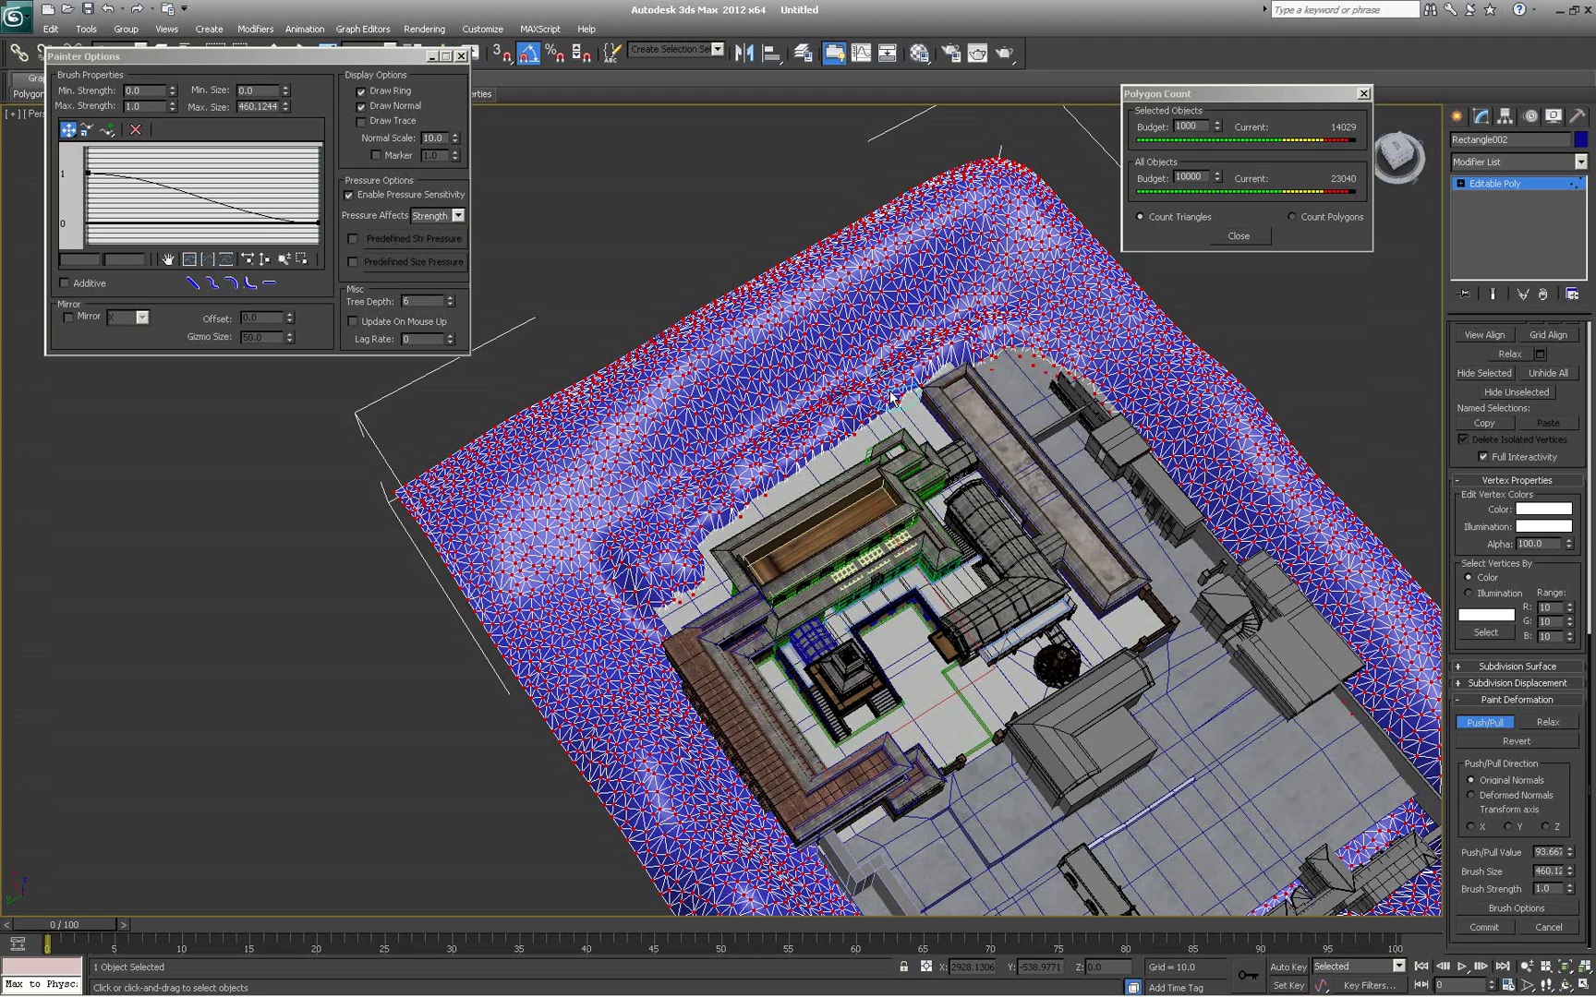
Enlarge the brush size to about 621.17 and raise the terrain near the outer end of the long-roofed building
alt+middle_drag(928, 442, 781, 535)
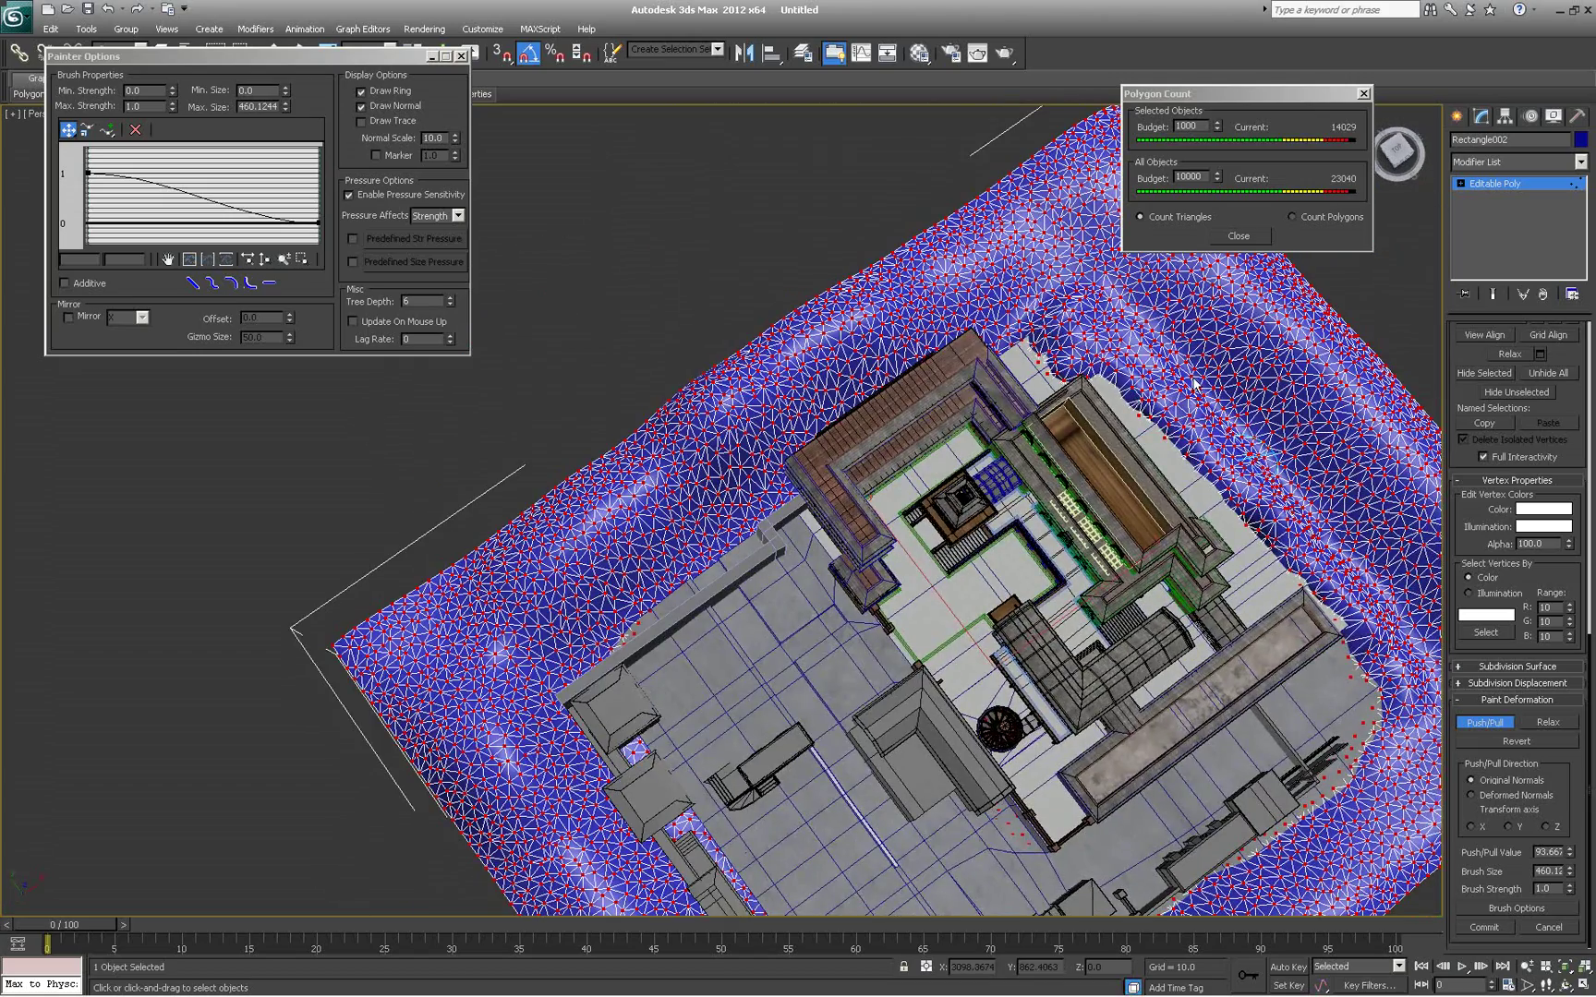
middle_drag(1192, 700, 912, 540)
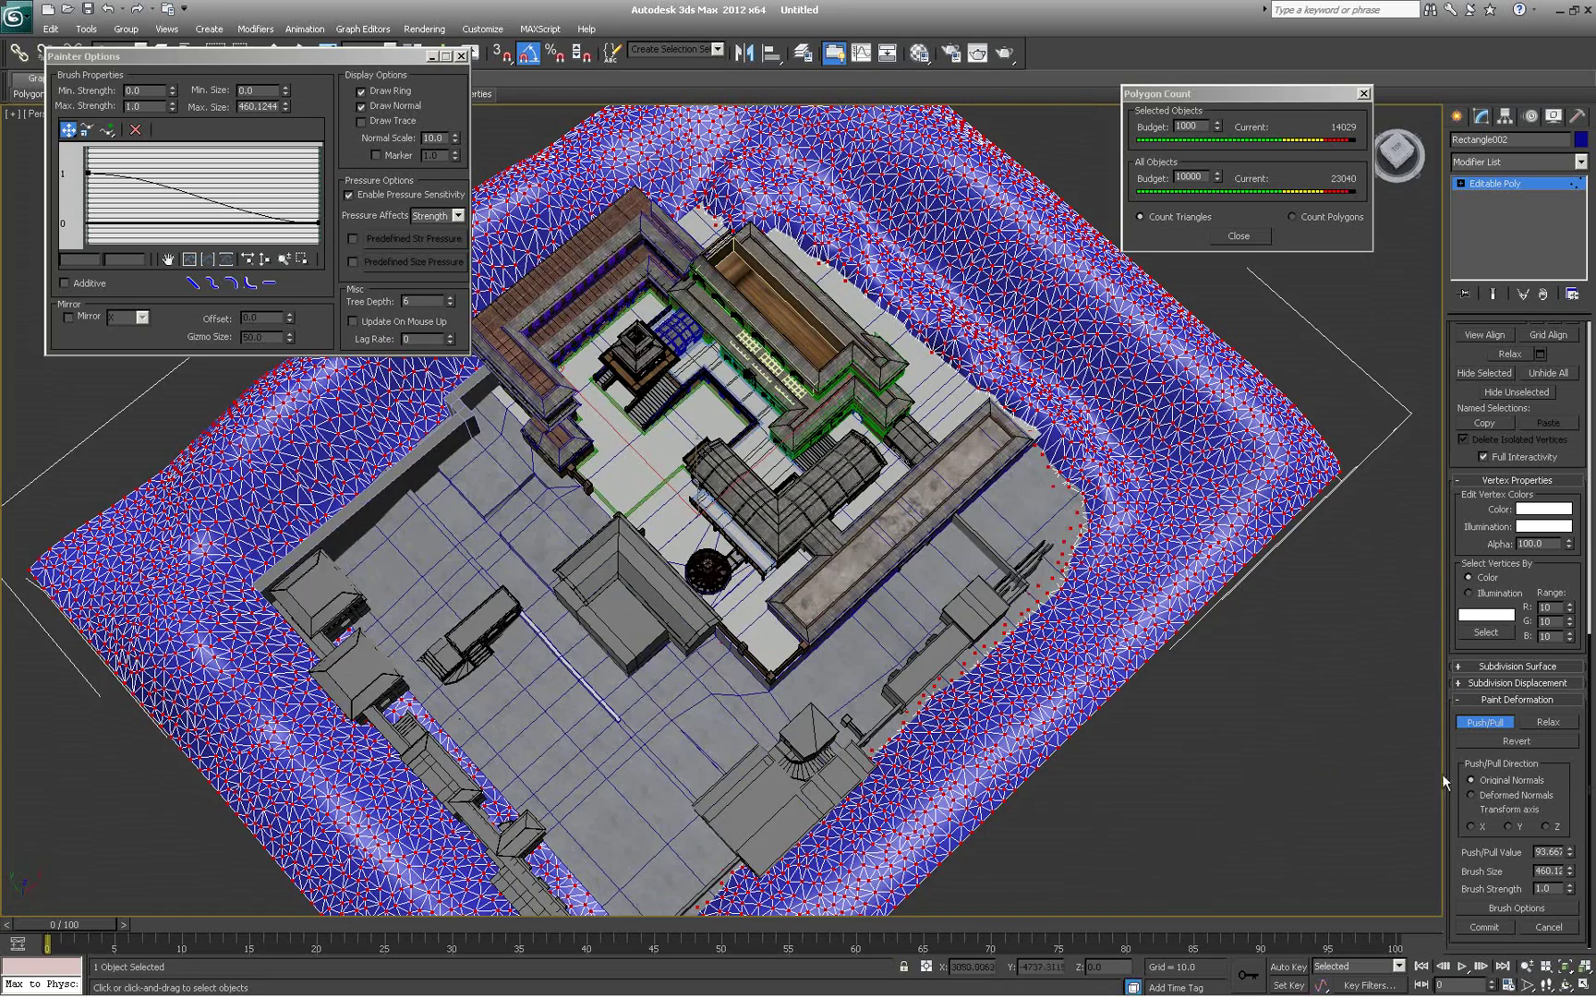
drag(1574, 873, 1571, 856)
mouse_move(1042, 487)
mouse_down()
mouse_move(1045, 535)
mouse_move(1030, 489)
mouse_move(1011, 506)
mouse_move(1039, 487)
mouse_move(1037, 543)
mouse_move(1056, 532)
mouse_move(1034, 517)
mouse_move(1071, 573)
mouse_move(1061, 600)
mouse_move(1096, 593)
mouse_move(1062, 619)
mouse_move(1130, 524)
mouse_up()
alt+middle_drag(1129, 523, 1052, 342)
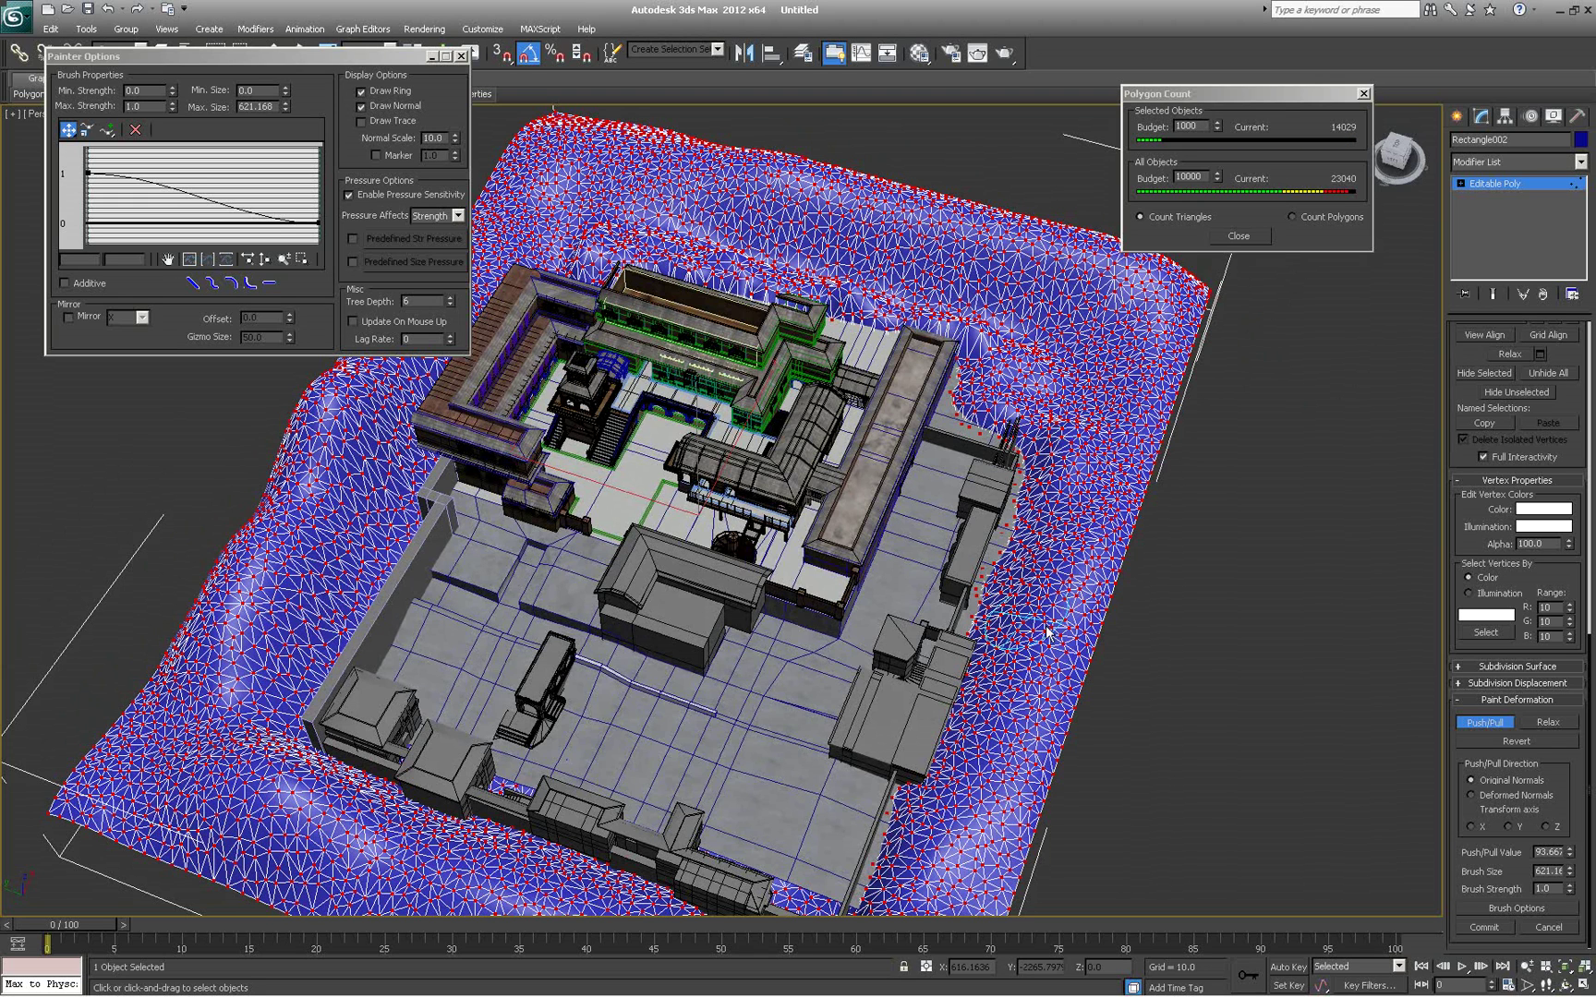
Set the brush's maximum strength to 131.6 and smooth the jagged terrain behind the green-outlined building with Relax
click(1548, 722)
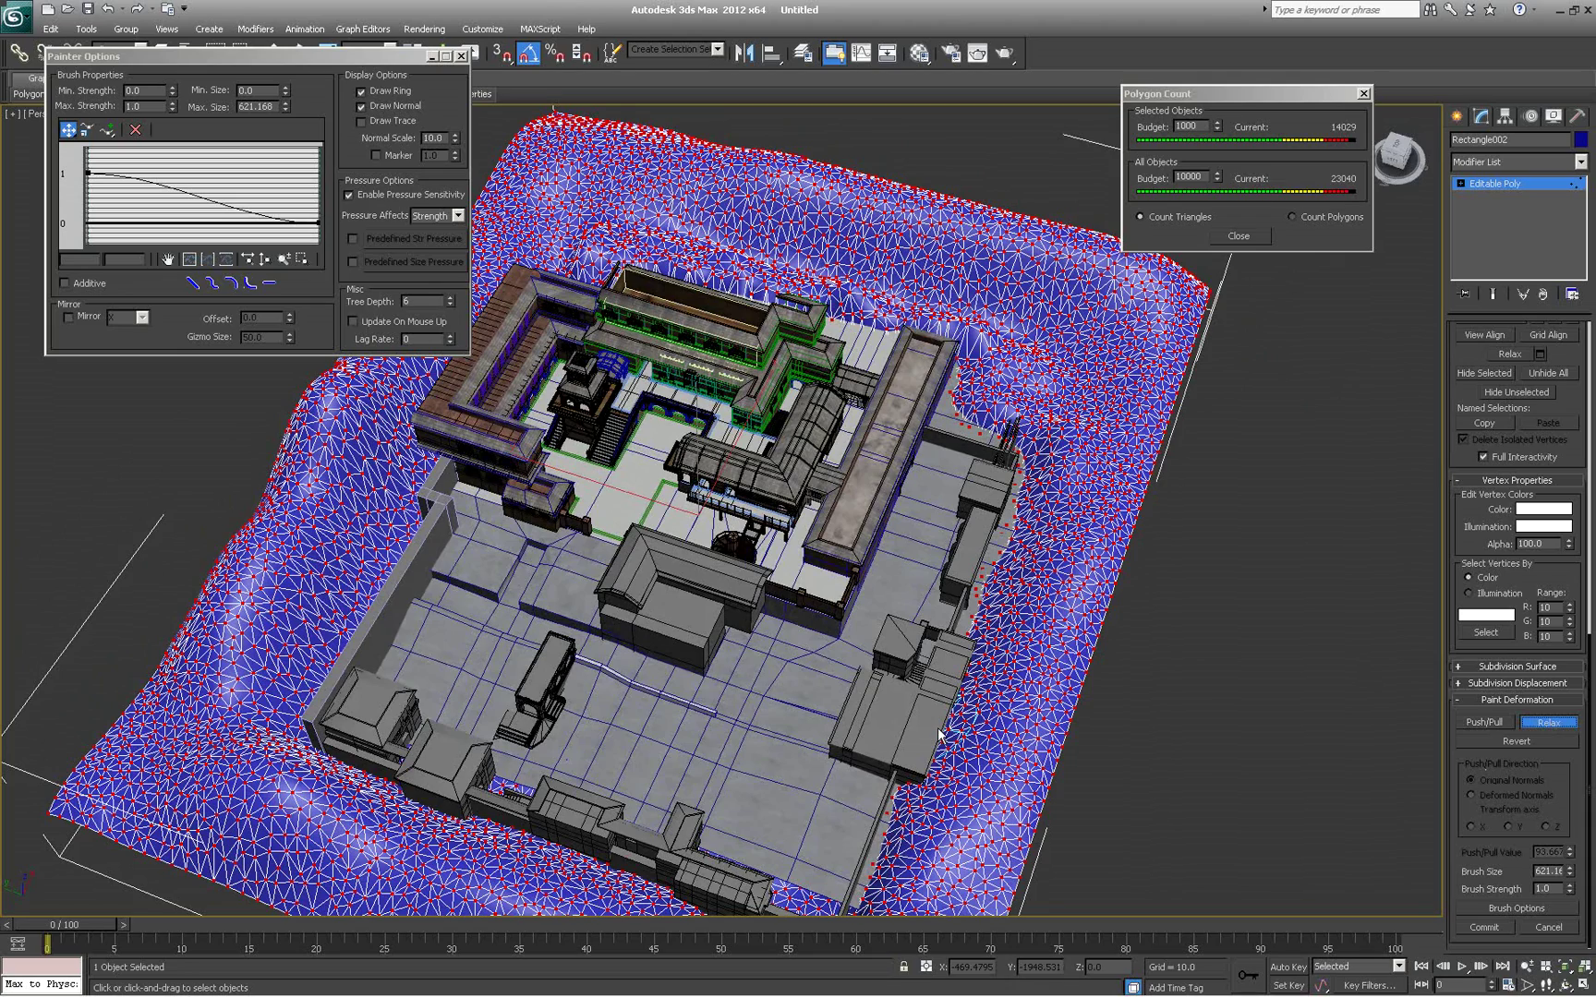
alt+middle_drag(912, 634, 1030, 643)
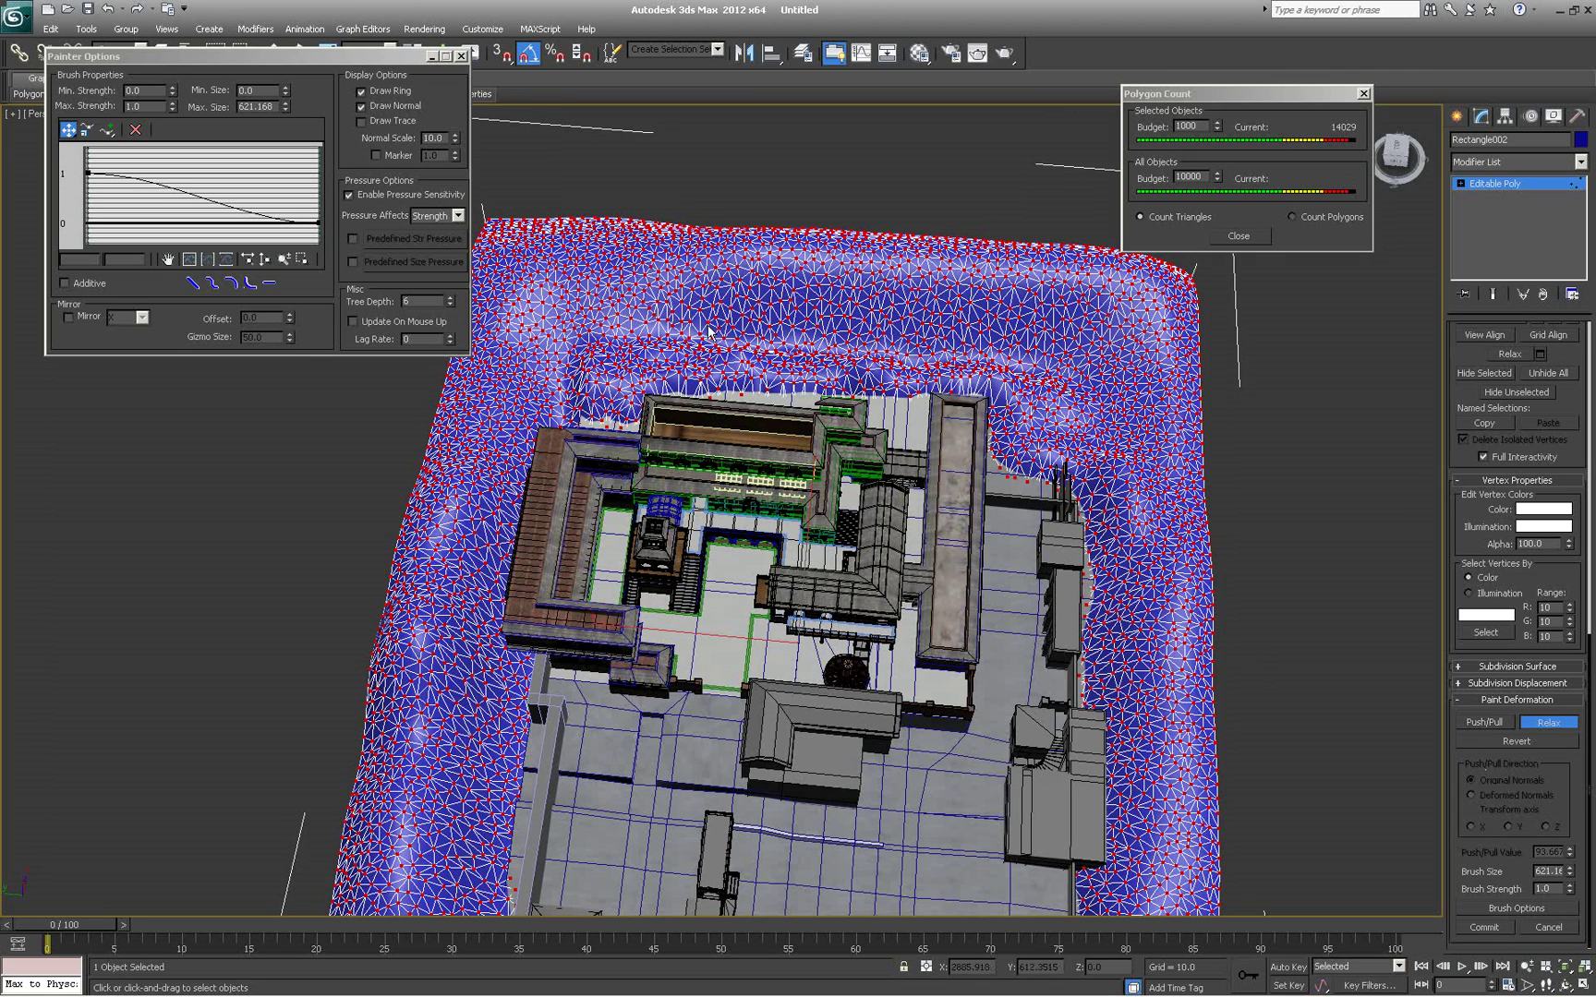
click(1562, 722)
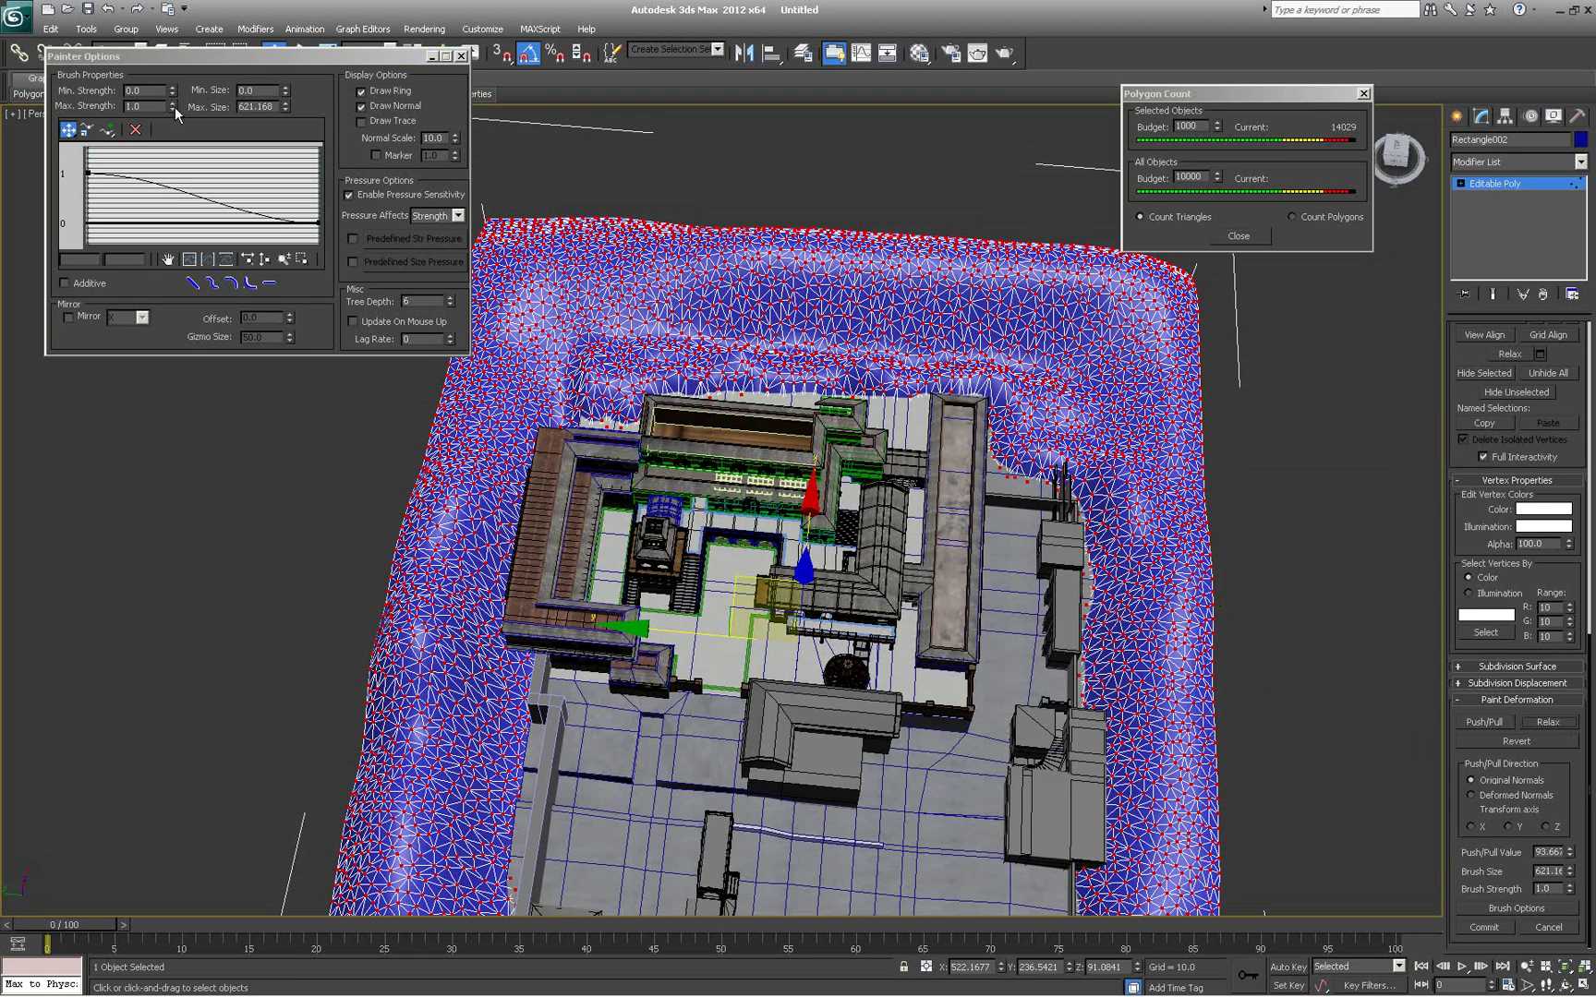
drag(173, 108, 173, 74)
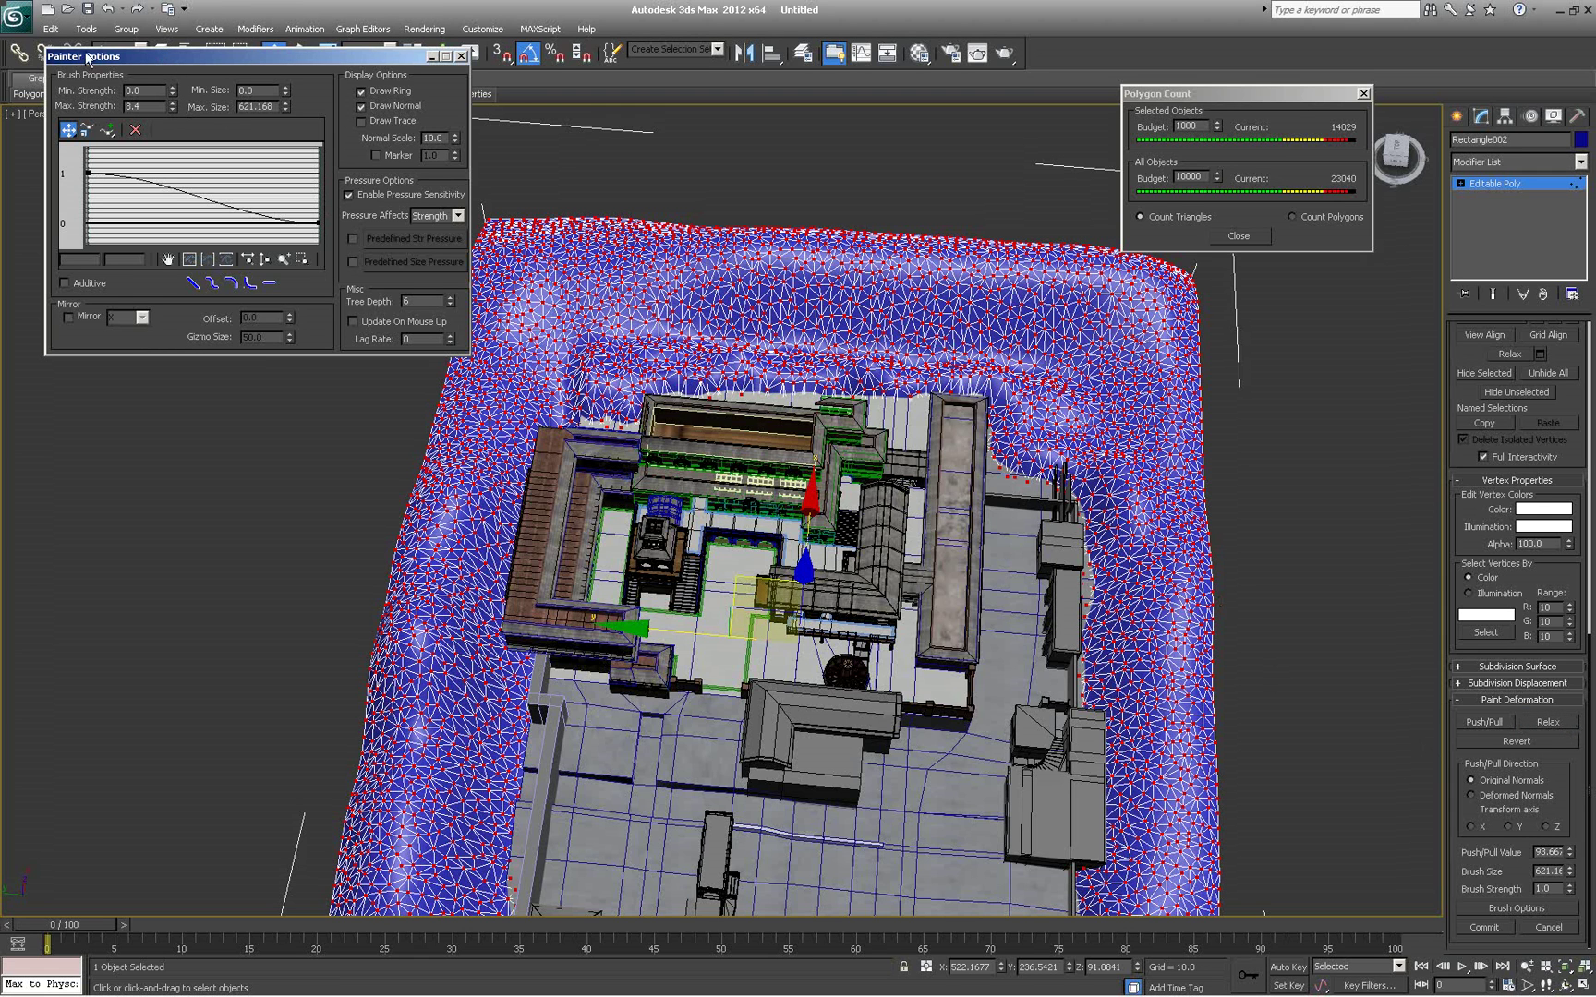
click(1572, 891)
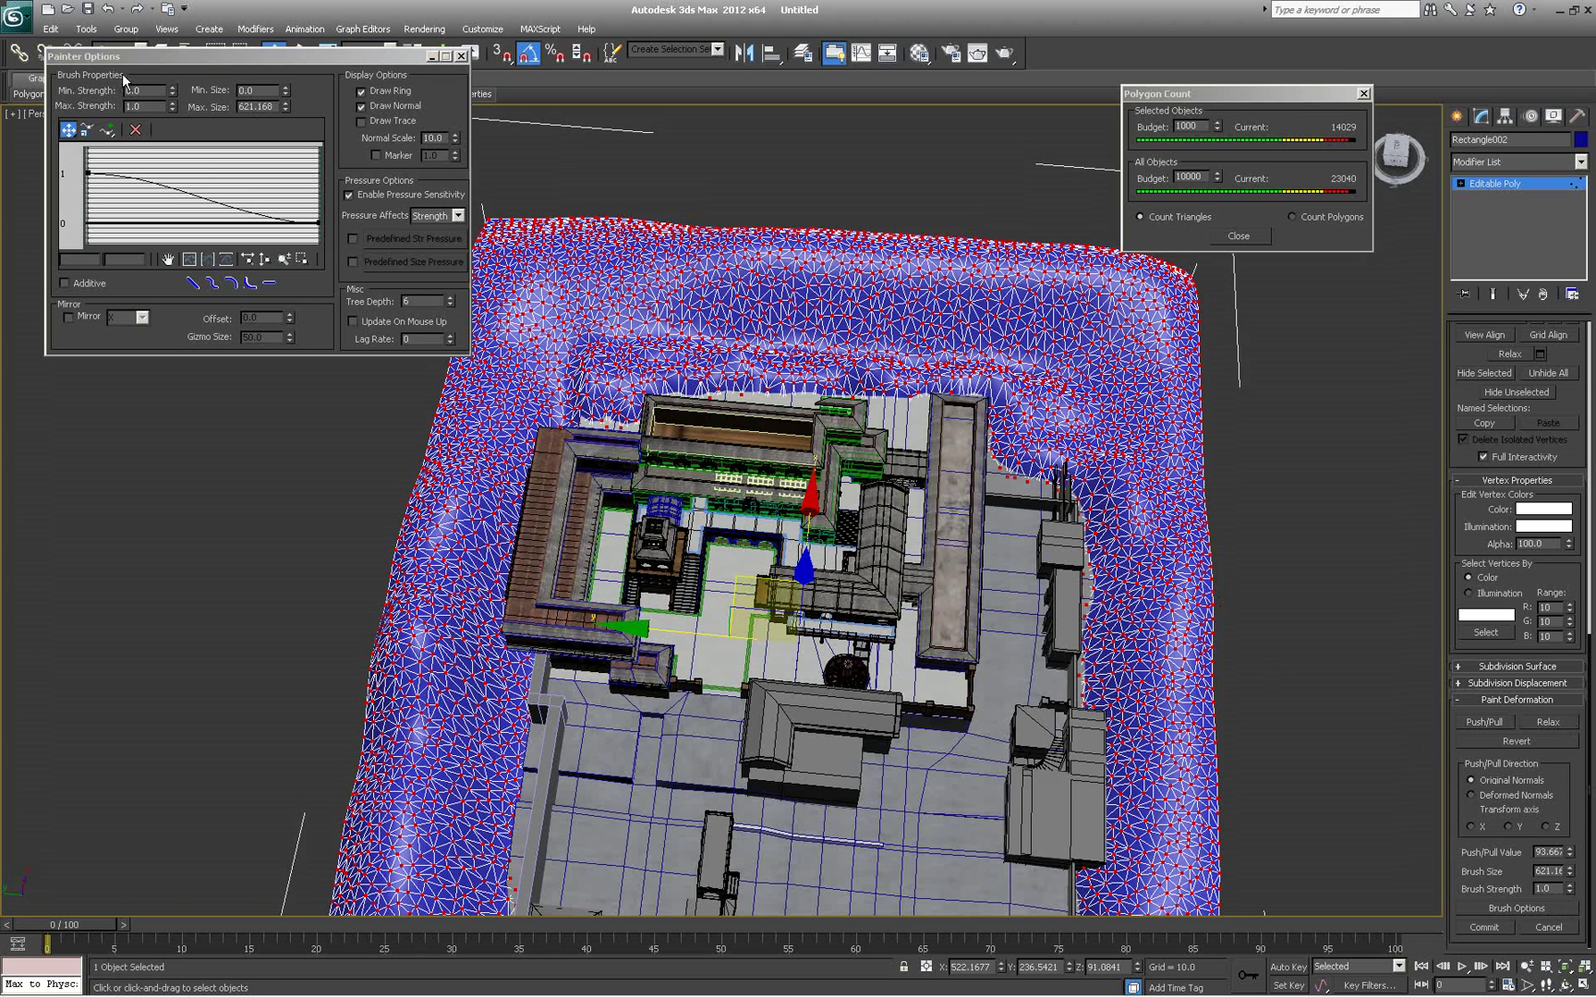
mouse_move(172, 110)
mouse_down()
mouse_move(155, 28)
mouse_move(598, 276)
mouse_up()
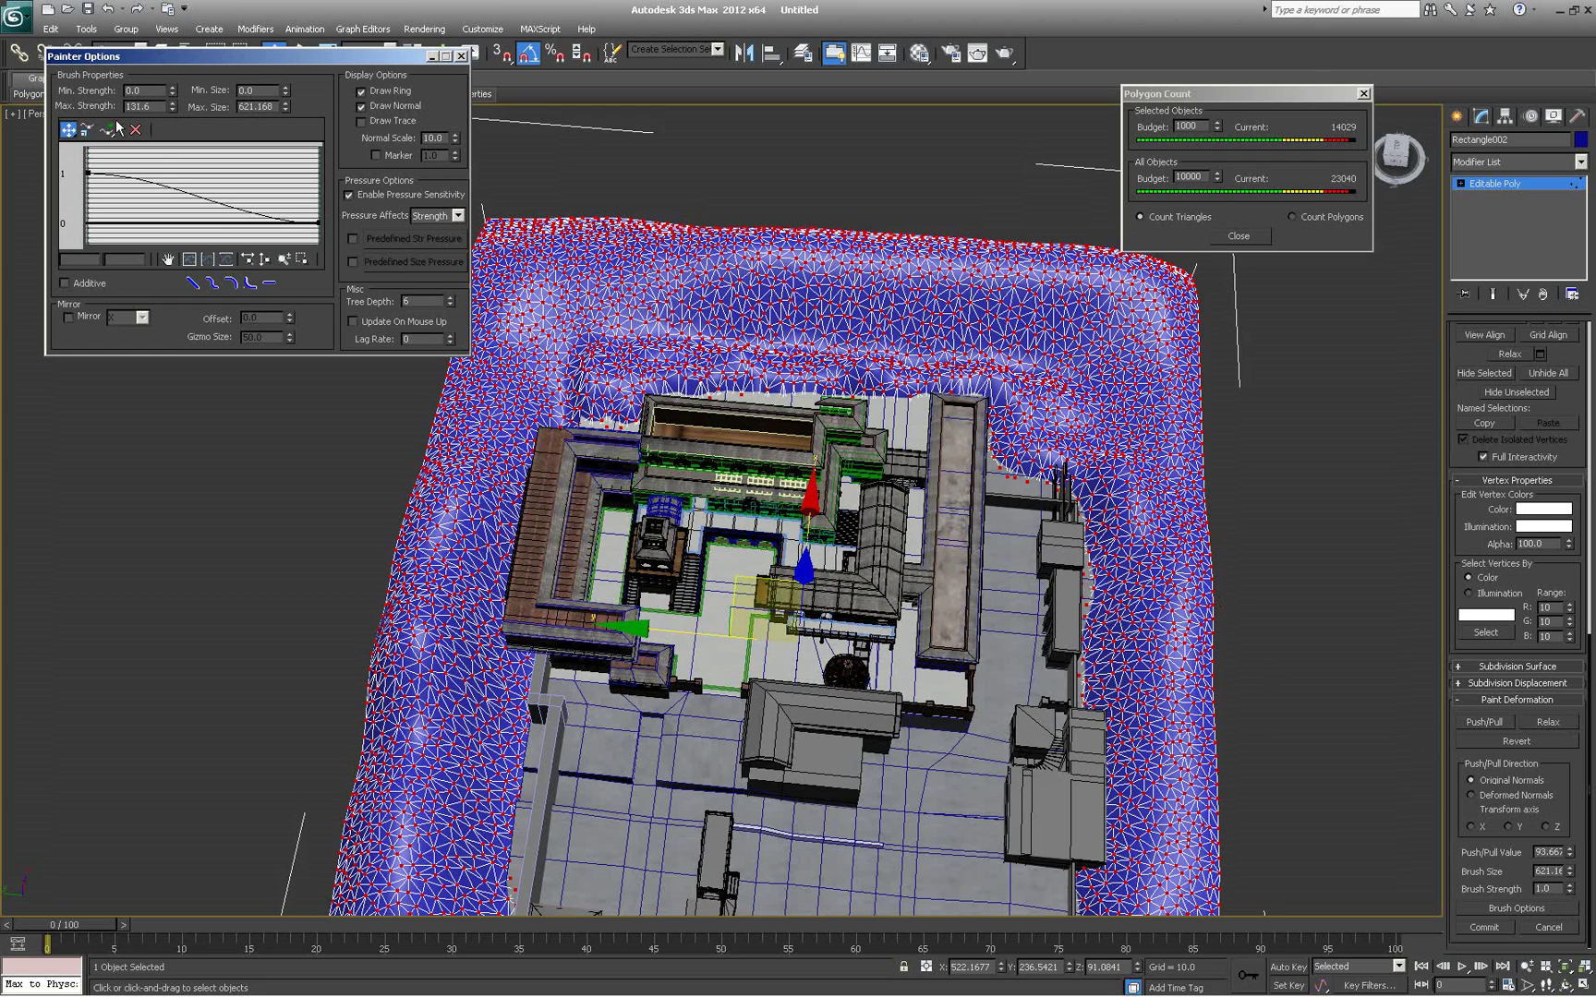
click(1547, 722)
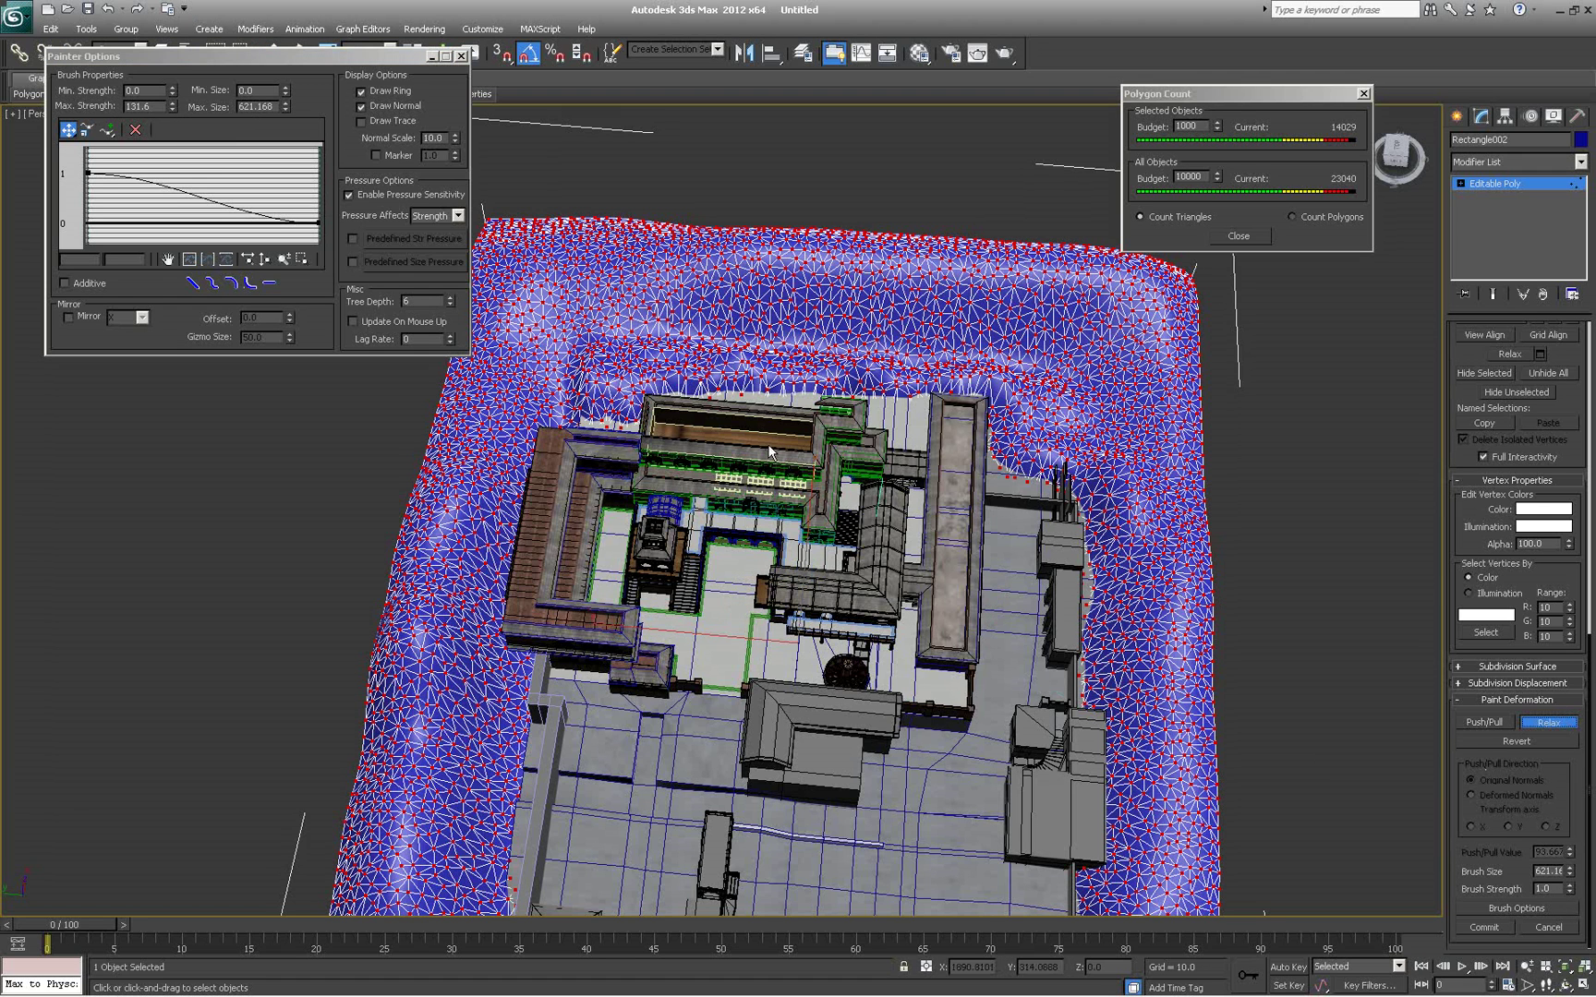
mouse_move(739, 291)
mouse_down()
mouse_move(646, 295)
mouse_move(679, 348)
mouse_move(1076, 361)
mouse_move(1108, 452)
mouse_move(1016, 369)
mouse_move(1130, 515)
mouse_move(1122, 434)
mouse_move(1141, 628)
mouse_move(1090, 647)
mouse_move(1116, 670)
mouse_move(1131, 757)
mouse_move(1122, 868)
mouse_move(1007, 342)
mouse_move(1016, 287)
mouse_move(591, 235)
mouse_move(490, 244)
mouse_move(501, 457)
mouse_move(422, 902)
mouse_move(522, 720)
mouse_move(482, 926)
mouse_move(512, 674)
mouse_move(434, 739)
mouse_move(476, 610)
mouse_move(462, 568)
mouse_move(458, 605)
mouse_move(471, 546)
mouse_move(434, 711)
mouse_move(478, 587)
mouse_move(461, 702)
mouse_move(481, 511)
mouse_move(466, 554)
mouse_move(518, 387)
mouse_move(628, 370)
mouse_move(963, 384)
mouse_move(831, 300)
mouse_move(962, 320)
mouse_move(1057, 360)
mouse_move(1144, 551)
mouse_move(1126, 416)
mouse_move(1136, 646)
mouse_move(1022, 536)
mouse_move(1050, 481)
mouse_move(979, 378)
mouse_move(863, 321)
mouse_move(687, 346)
mouse_move(784, 320)
mouse_move(568, 310)
mouse_move(908, 311)
mouse_move(969, 239)
mouse_up()
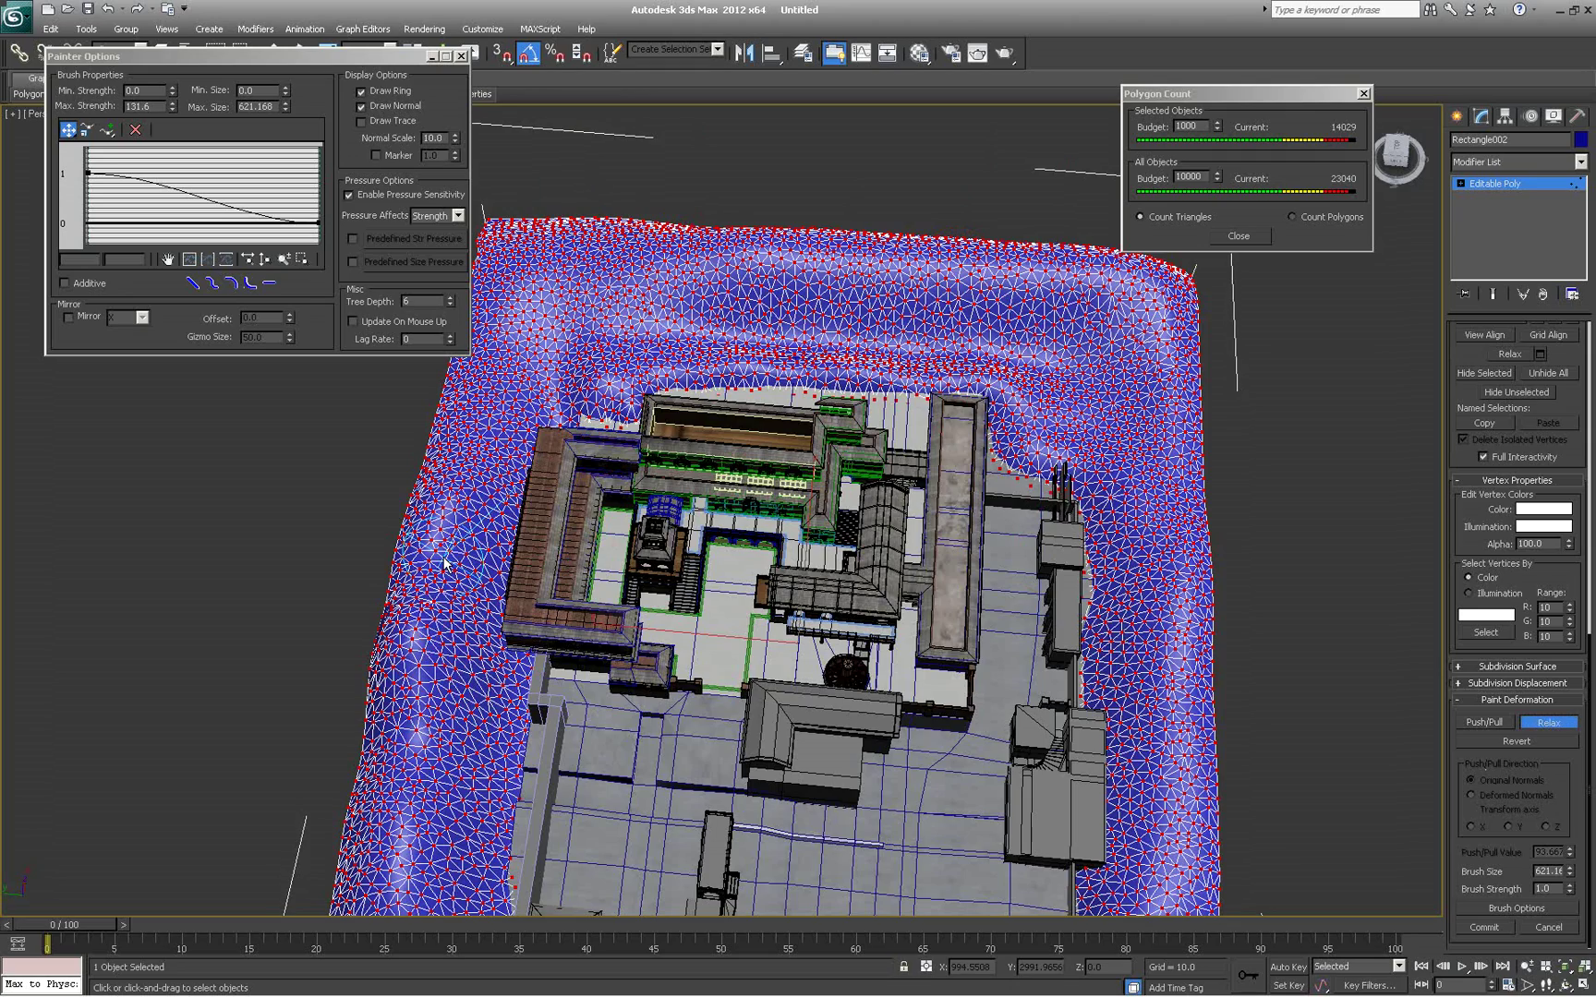
Relax the terrain behind the row of small grey buildings and beside the brown-roofed building's corner, and end the Relax brush
alt+middle_drag(444, 561, 370, 683)
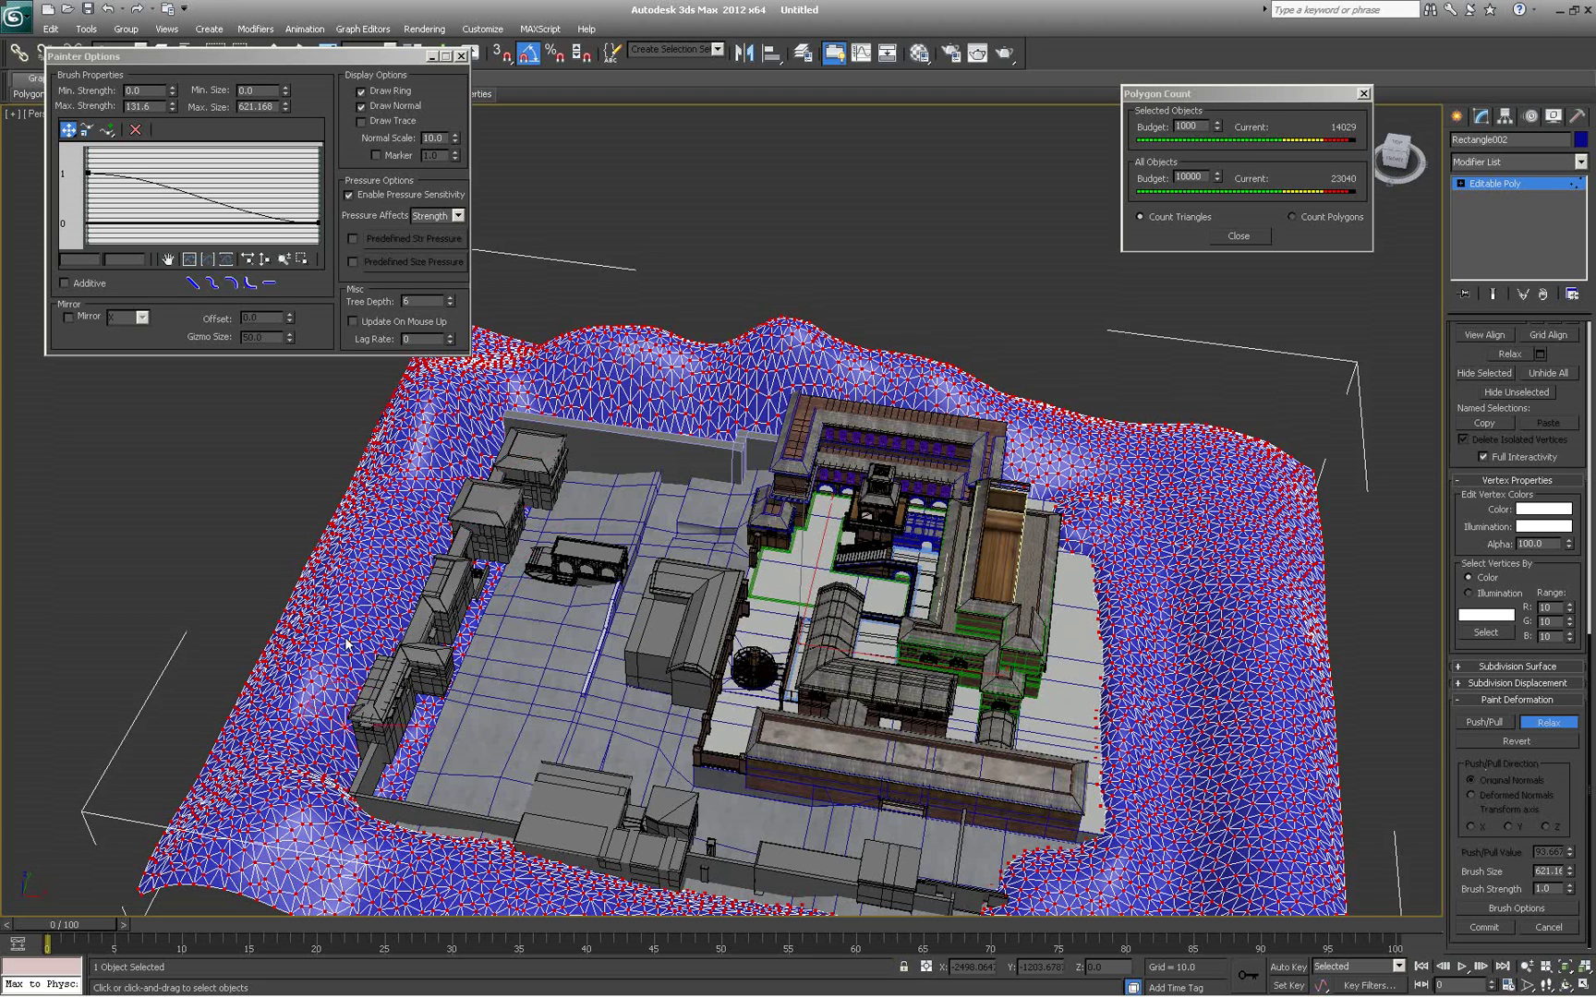
mouse_move(330, 607)
mouse_down()
mouse_move(281, 836)
mouse_move(213, 758)
mouse_move(423, 871)
mouse_up()
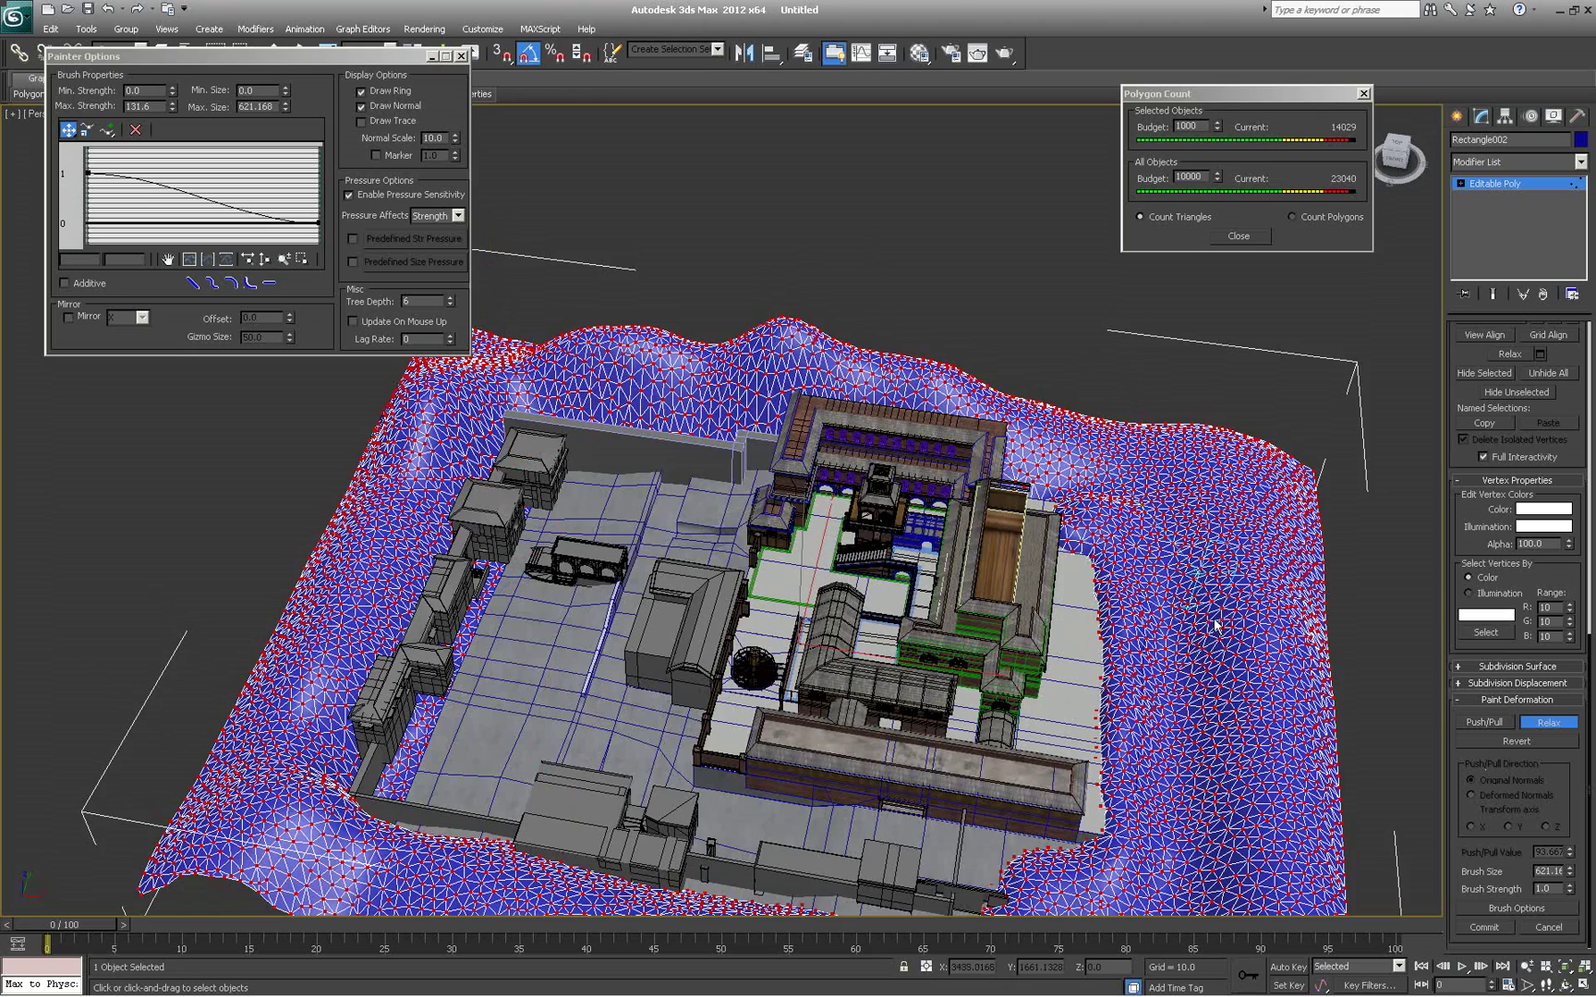
alt+middle_drag(1190, 501, 881, 524)
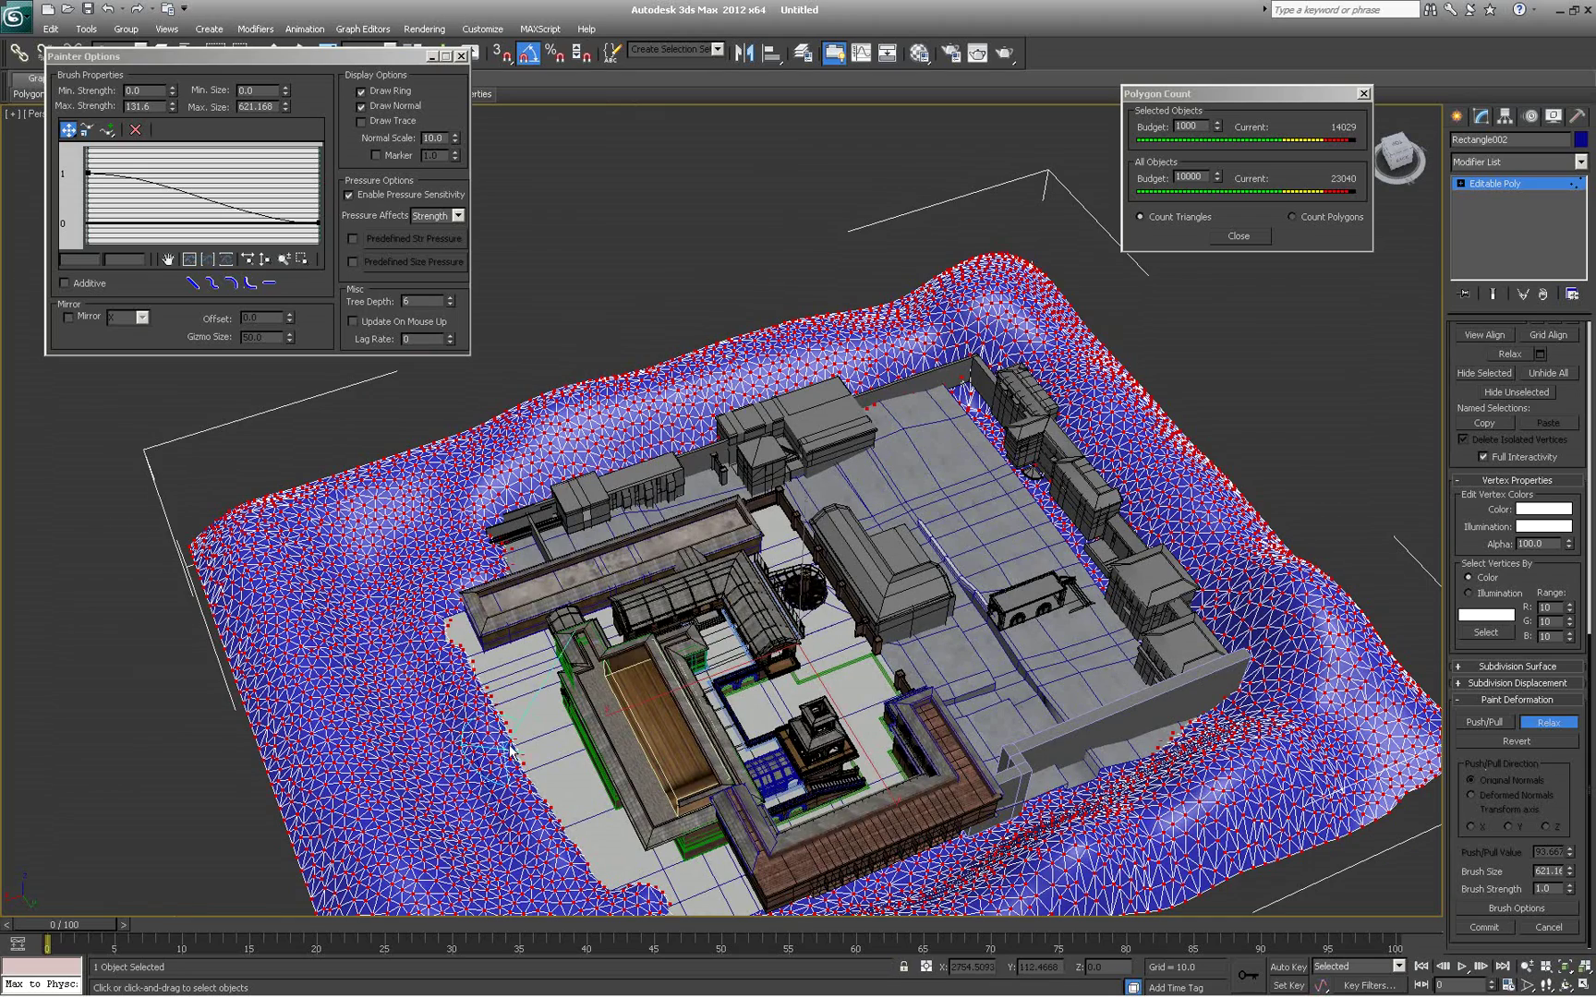
alt+middle_drag(949, 761, 869, 620)
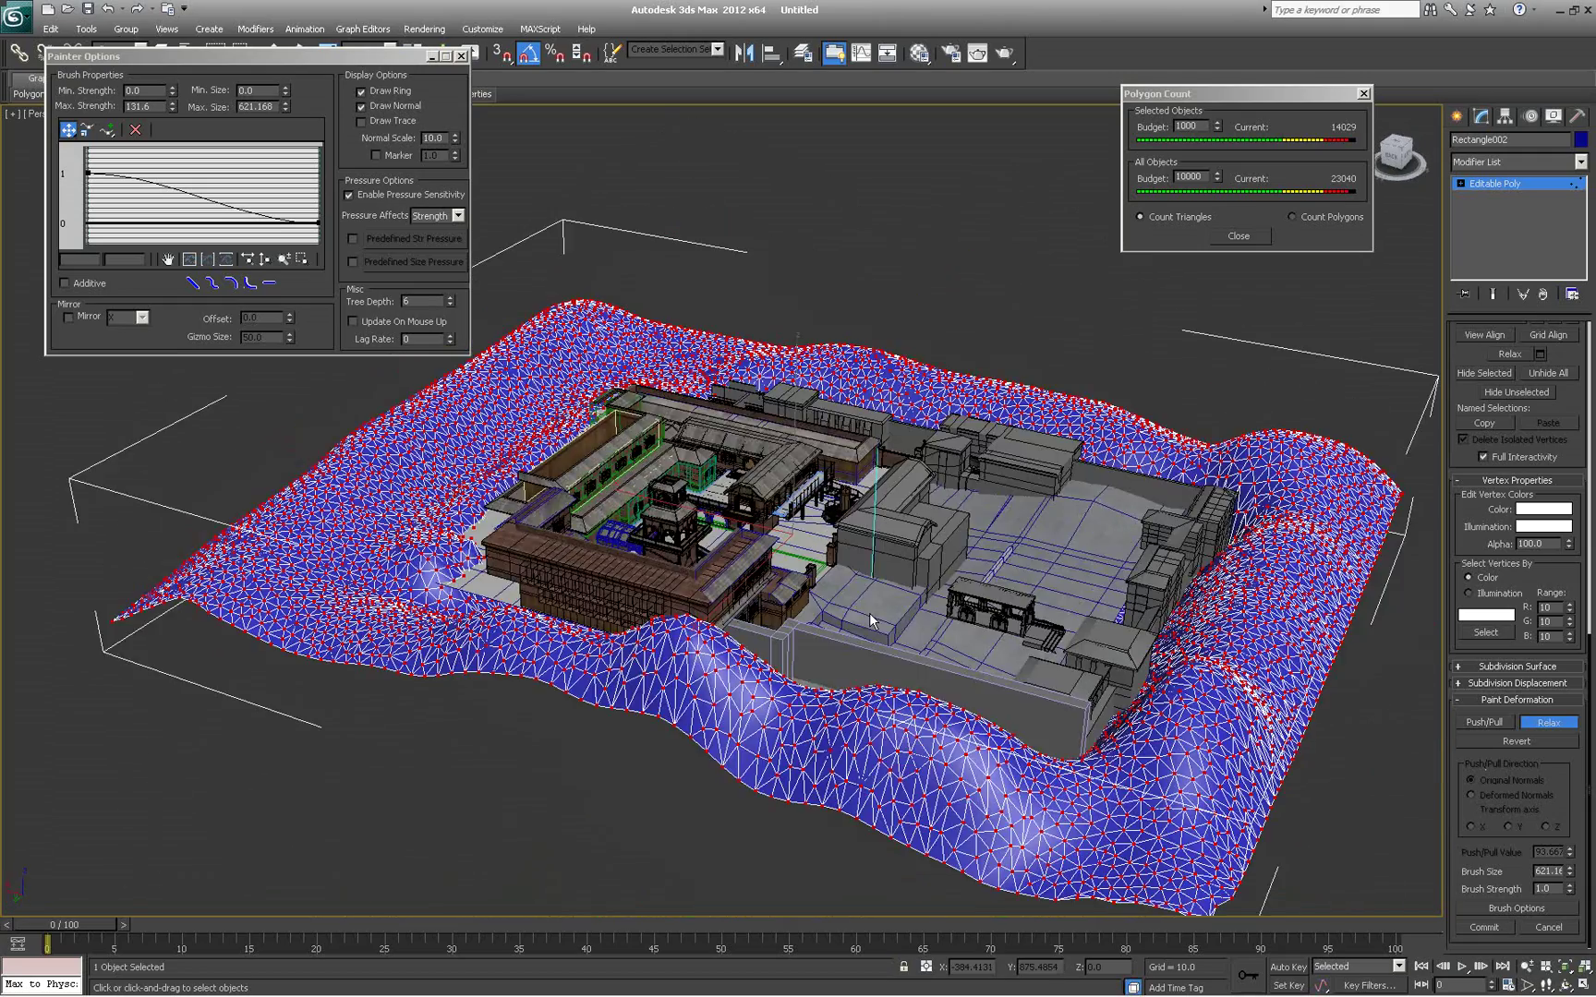
mouse_move(464, 560)
mouse_down()
mouse_move(438, 554)
mouse_move(452, 545)
mouse_move(429, 568)
mouse_up()
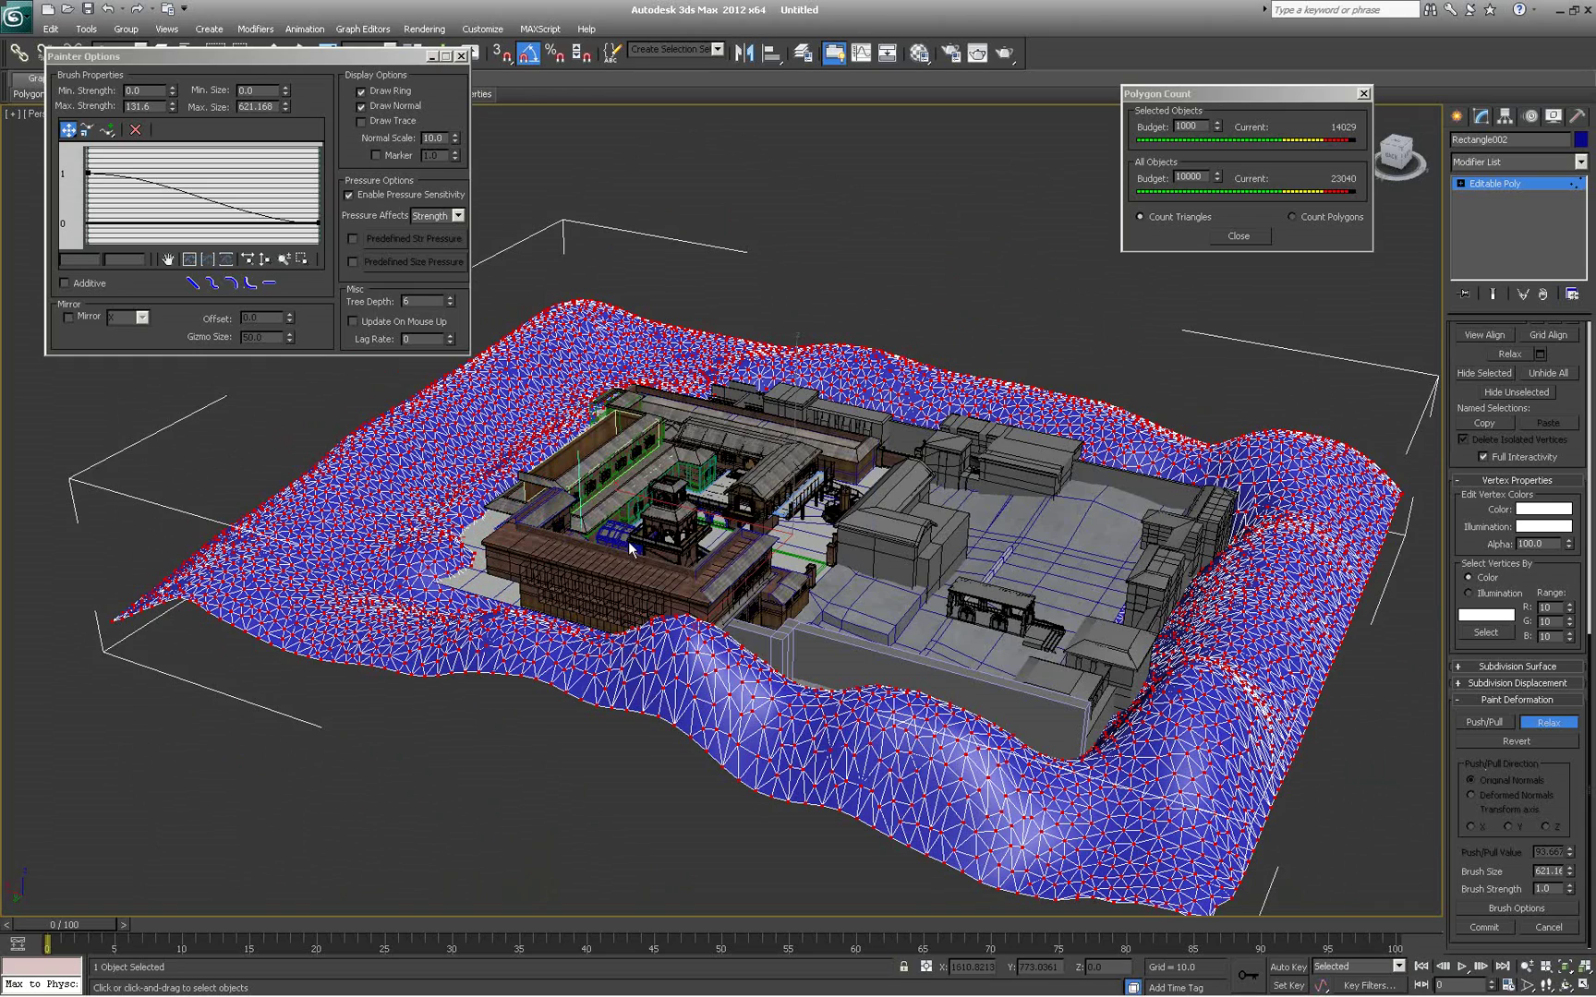
alt+middle_drag(628, 541, 866, 610)
alt+middle_drag(858, 538, 599, 464)
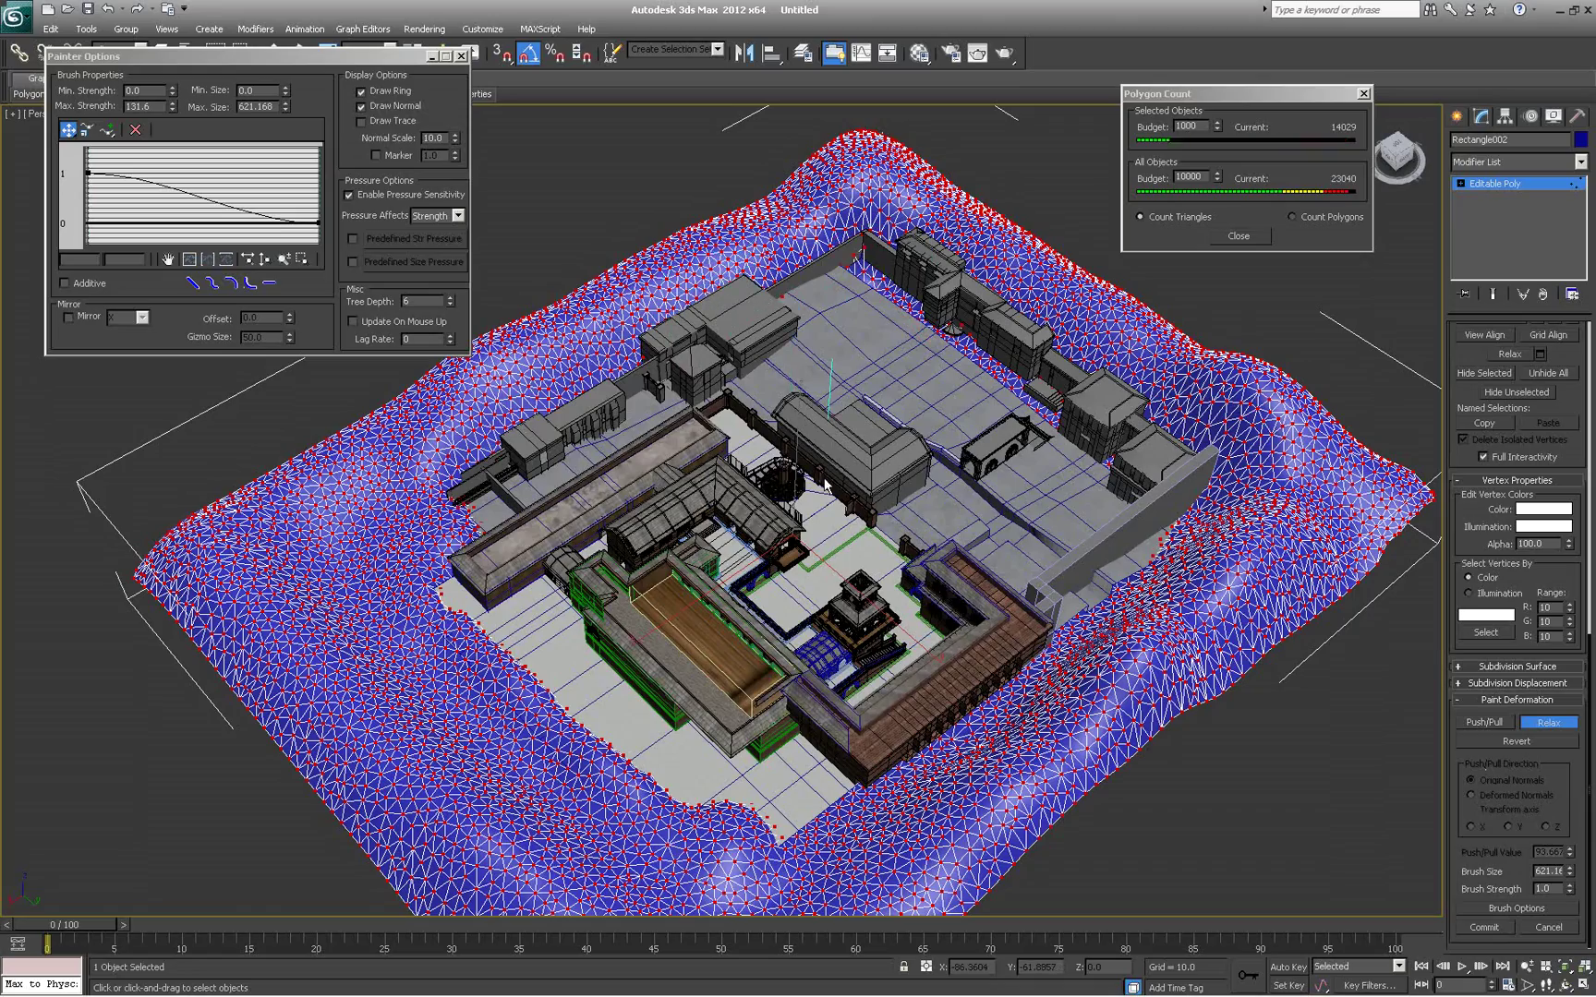
alt+middle_drag(829, 489, 664, 275)
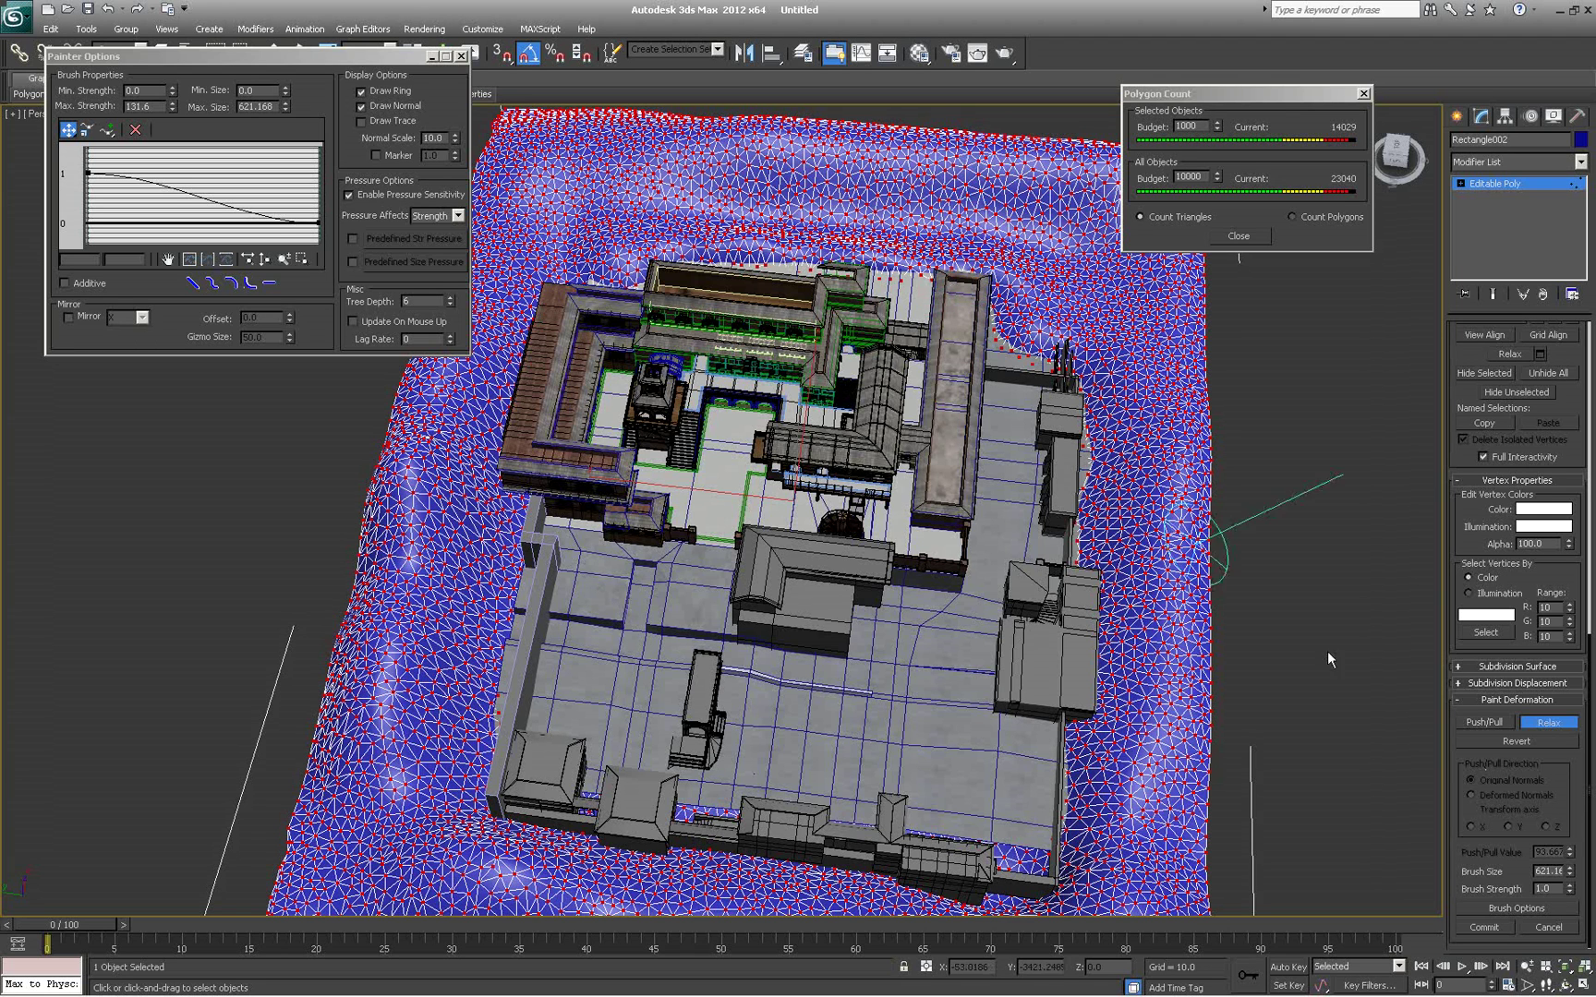
click(1537, 724)
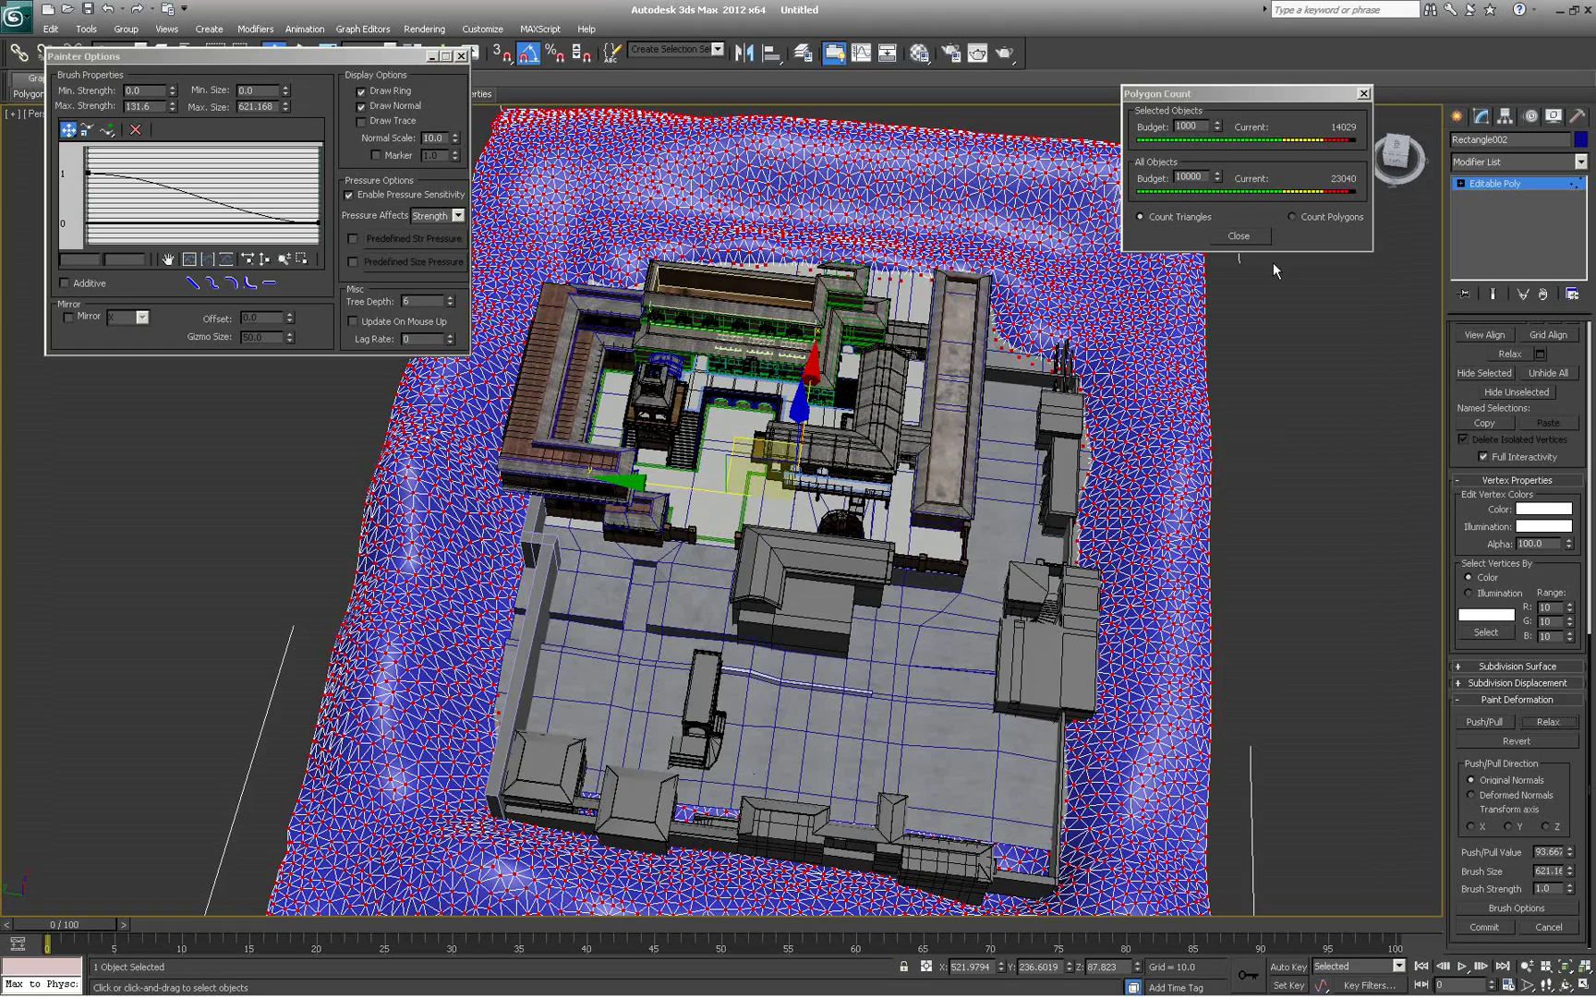
Examine the sculpted terrain around the building map from several angles and distances, including its inner edge beside the green-outlined building
alt+middle_drag(1096, 539, 955, 563)
scroll(957, 567, down, 5)
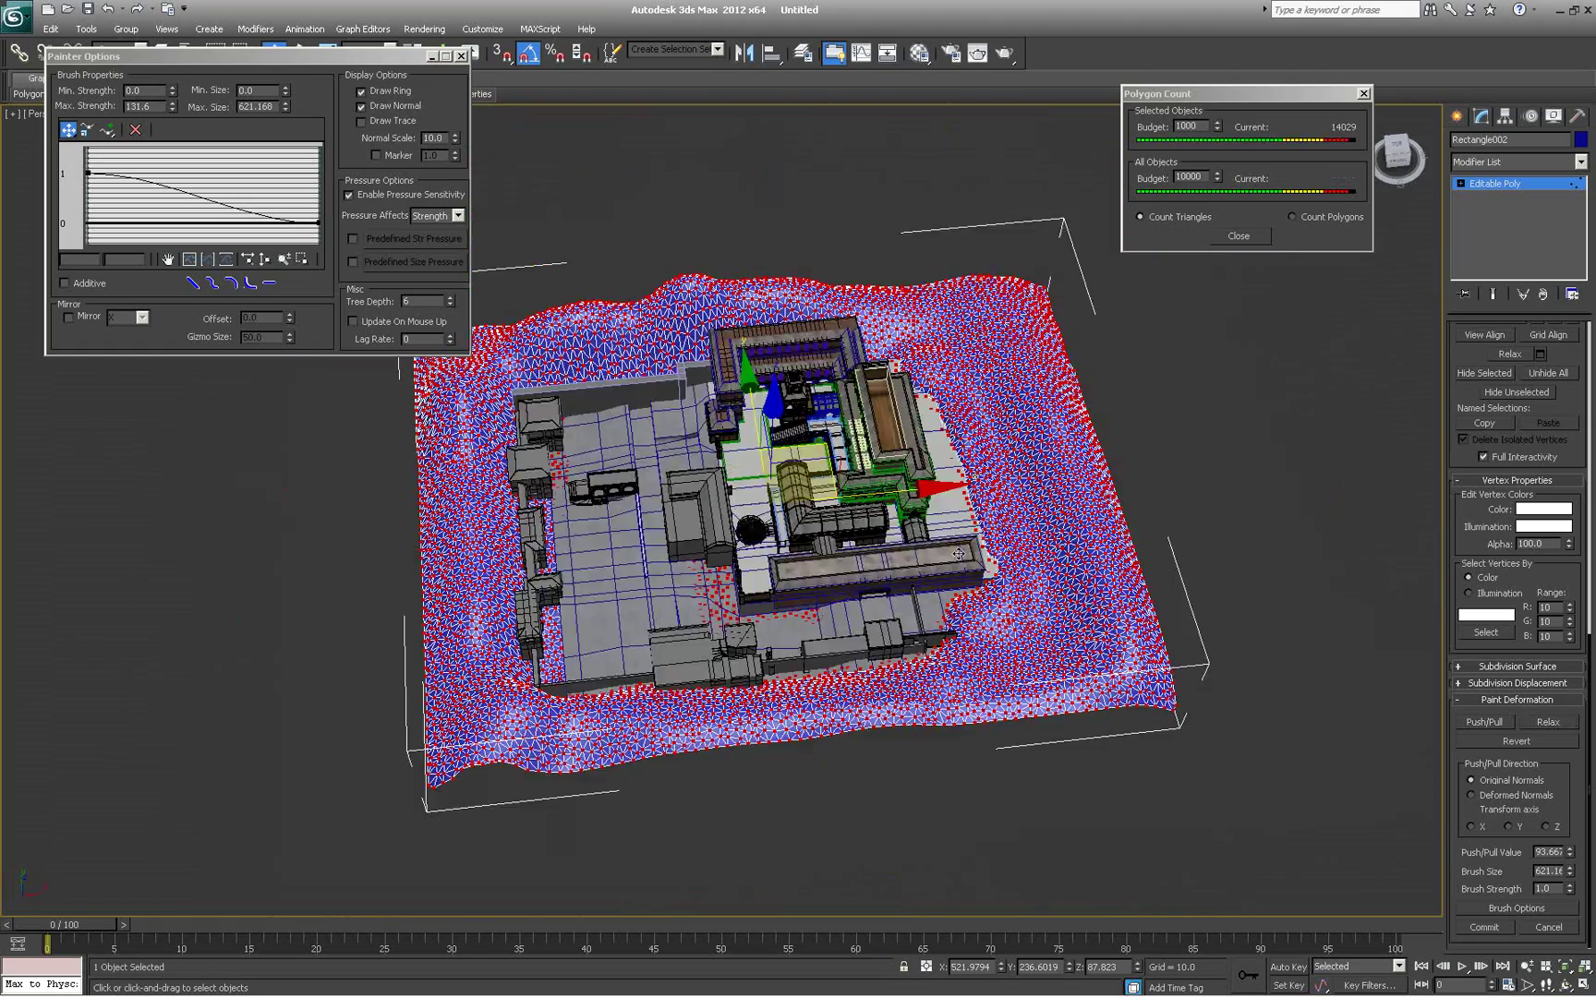
scroll(961, 555, up, 2)
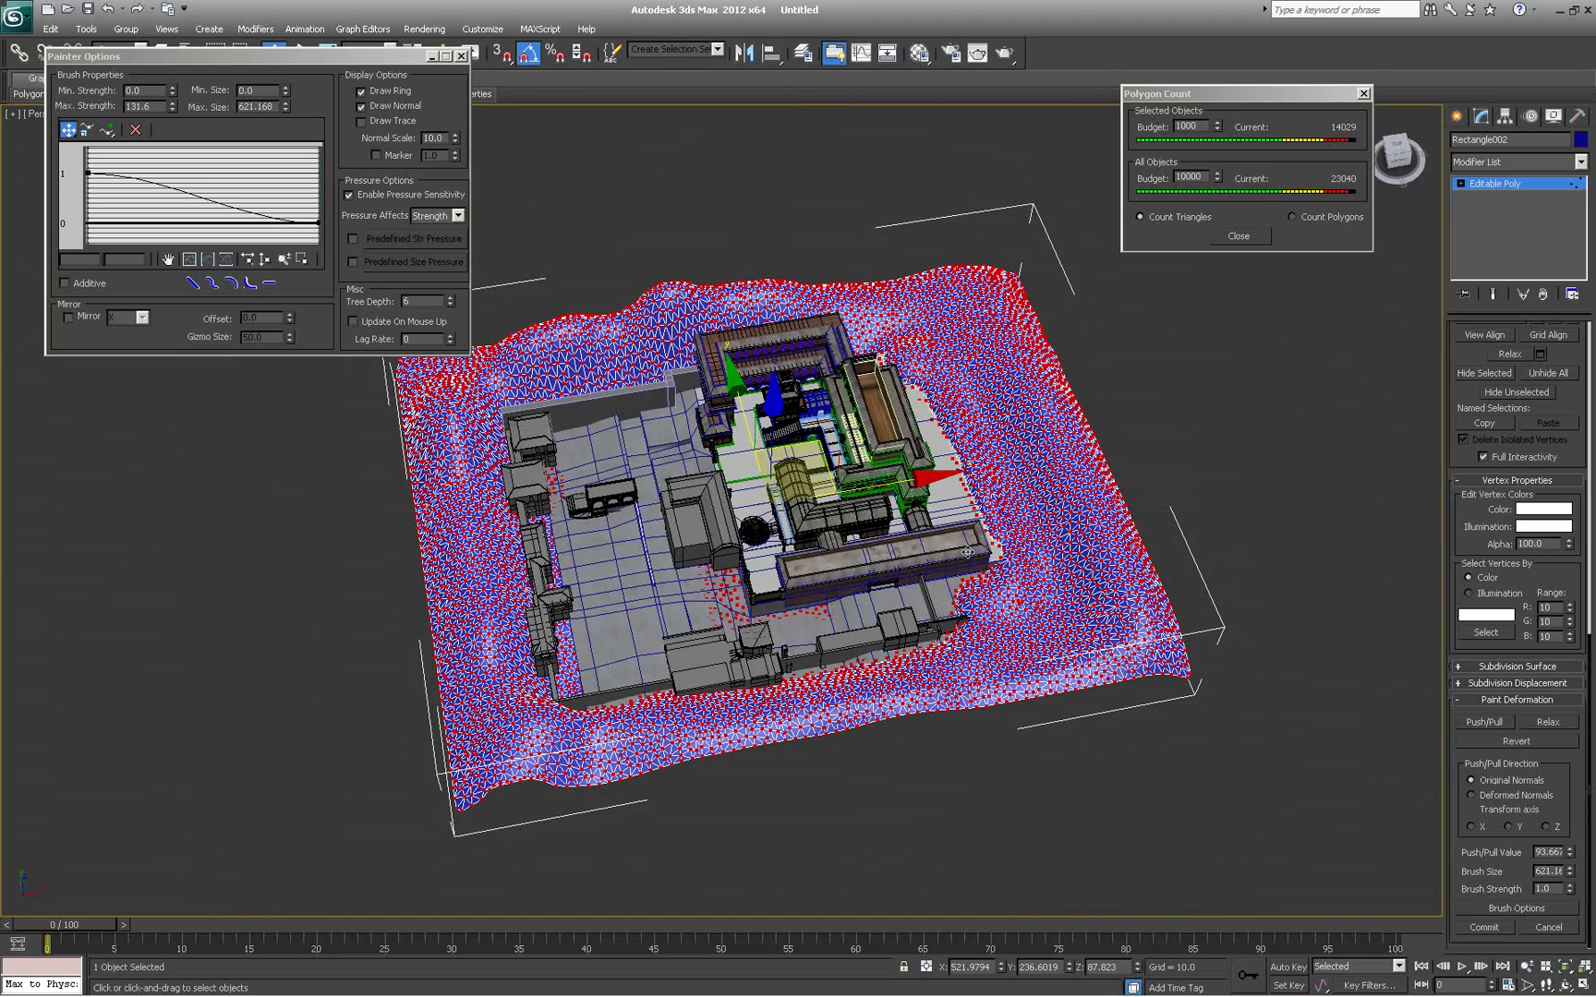
scroll(981, 551, up, 3)
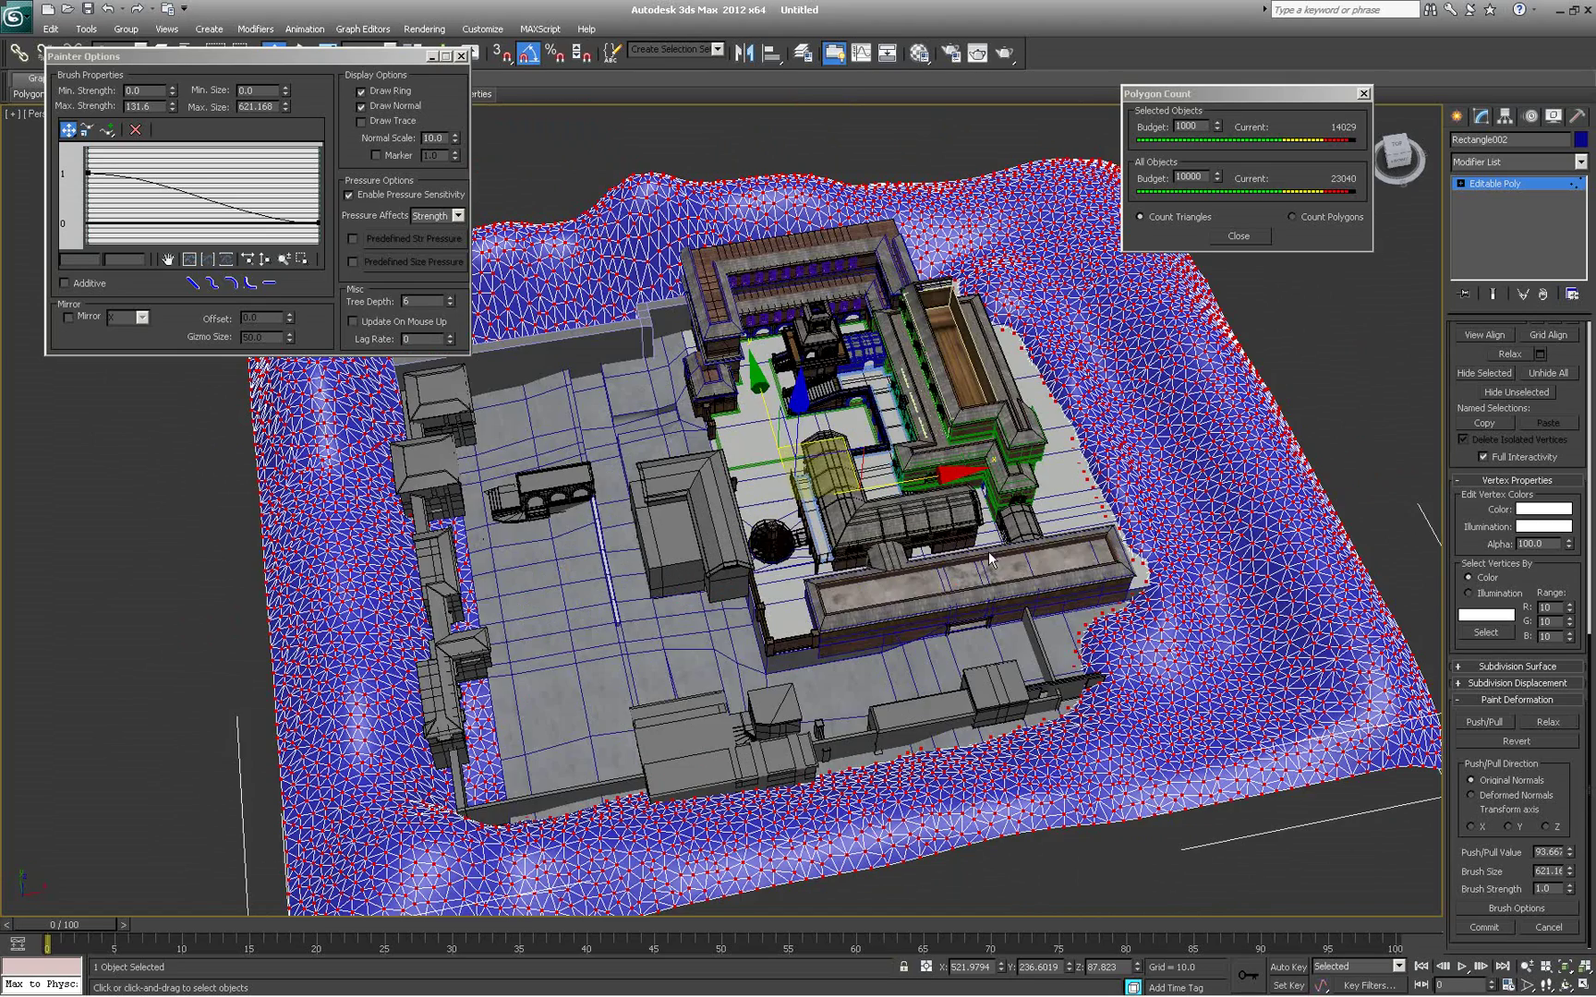
drag(1010, 552, 1026, 554)
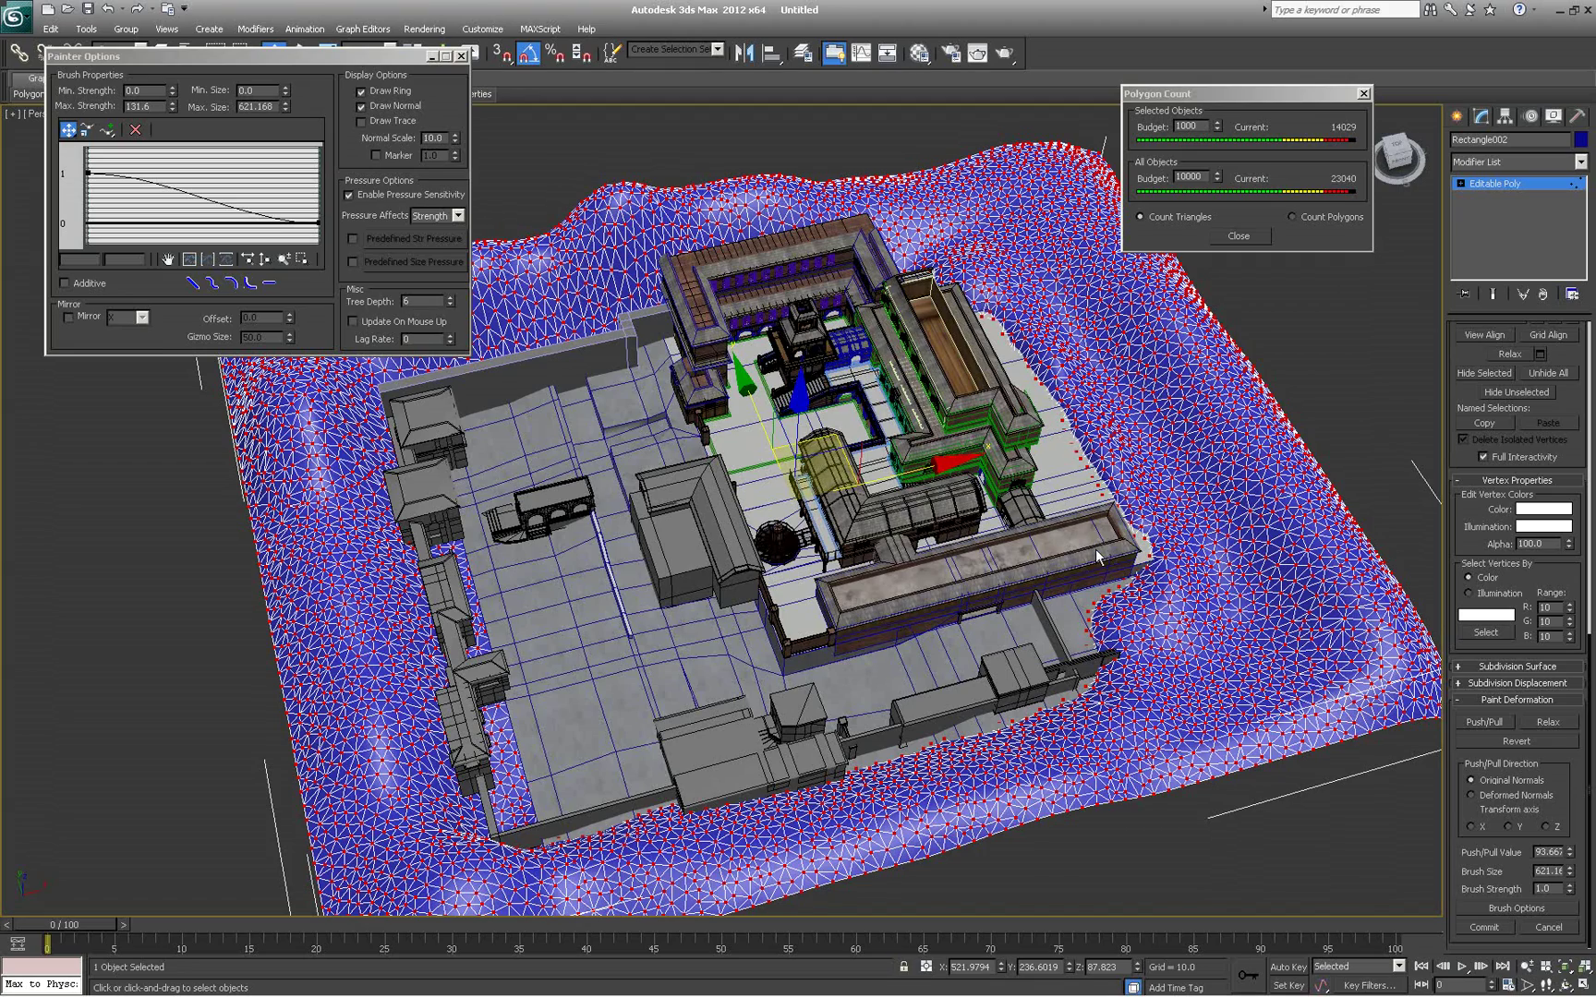
scroll(1090, 546, down, 3)
alt+middle_drag(1086, 570, 1053, 594)
scroll(1023, 584, up, 4)
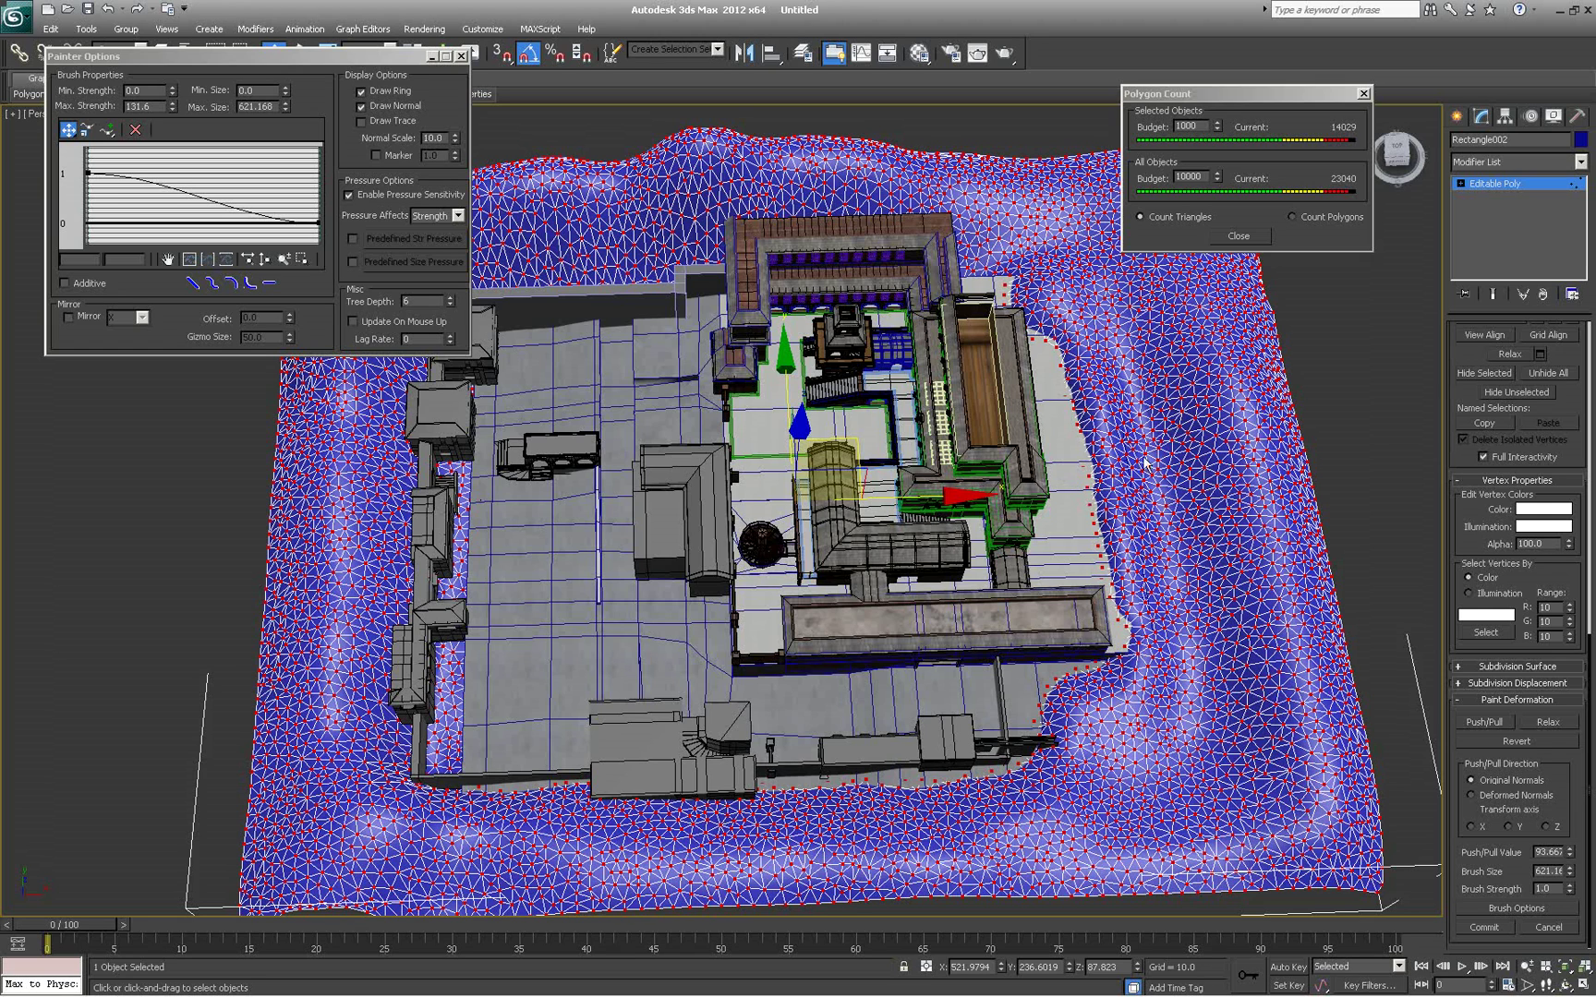
scroll(1161, 379, down, 1)
scroll(1108, 467, up, 4)
scroll(1104, 466, down, 3)
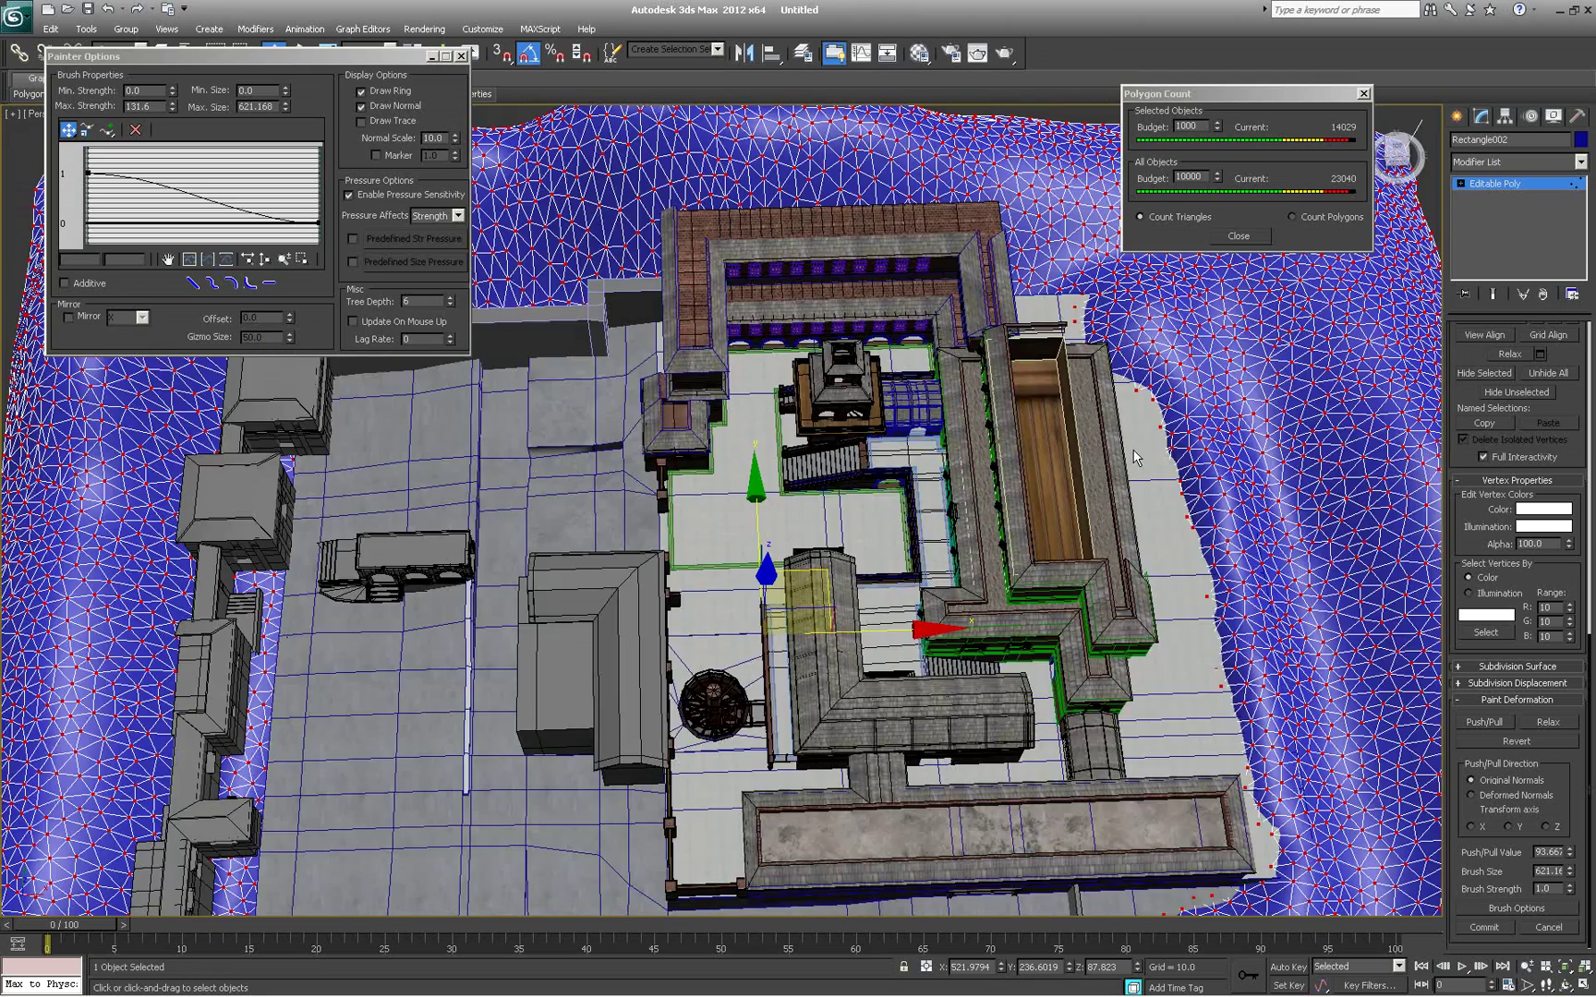
middle_drag(872, 432, 979, 430)
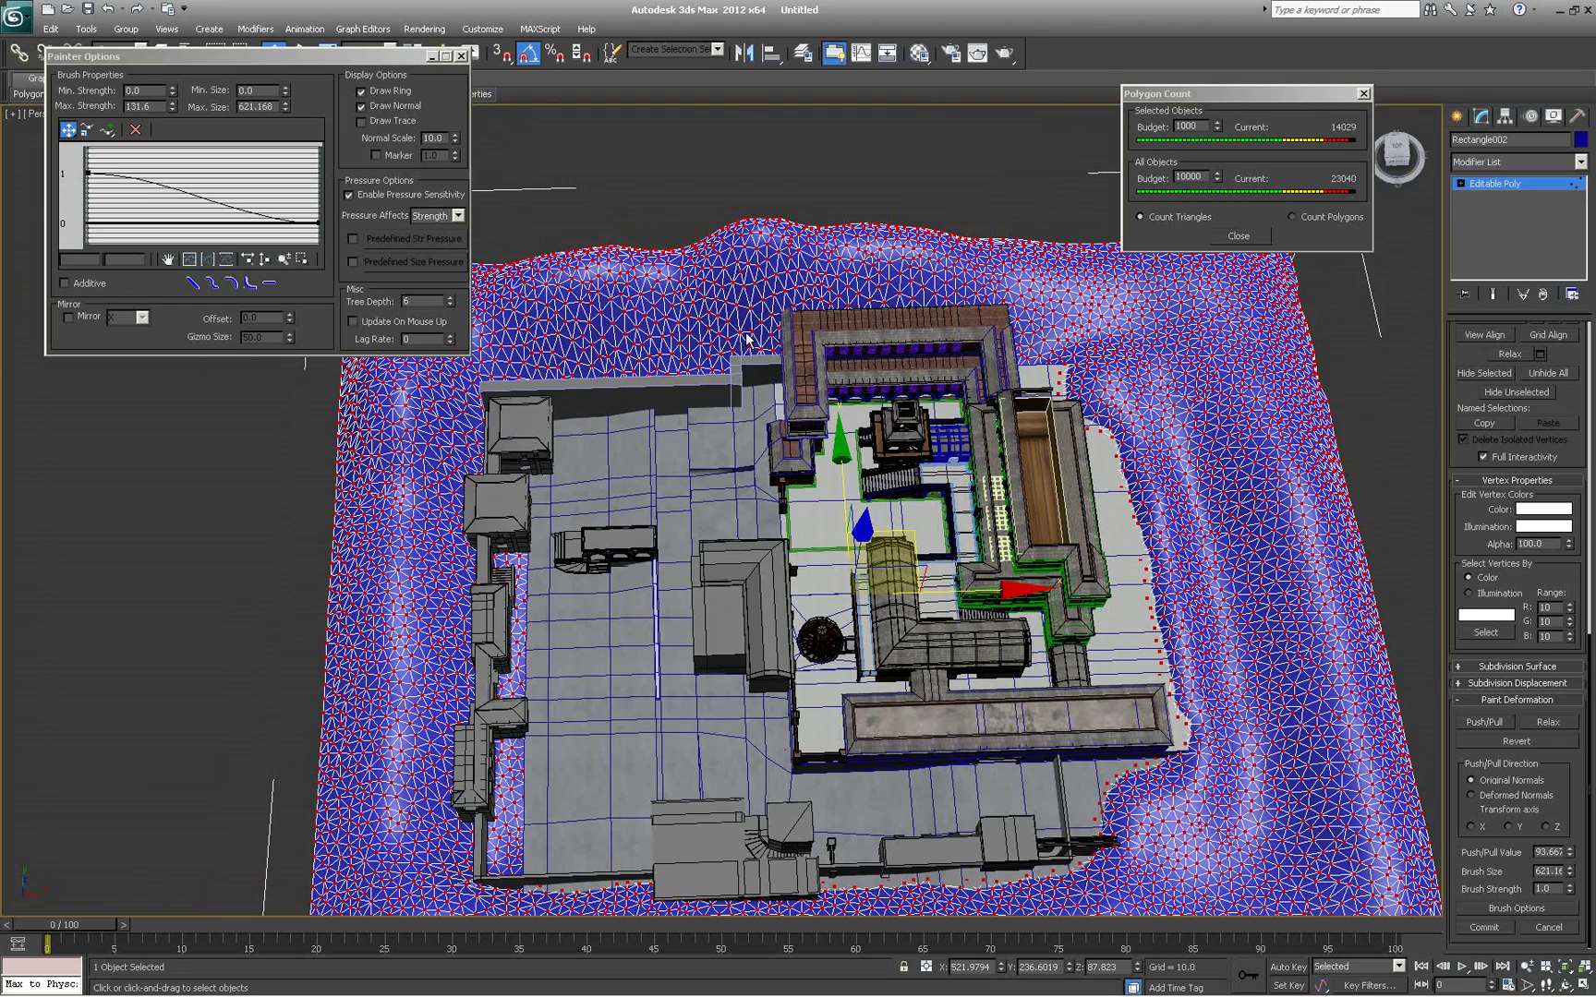
Look over the whole sculpted terrain from above and from its outer sides to judge the hill shapes and mesh density
scroll(748, 342, up, 2)
middle_drag(748, 353, 704, 364)
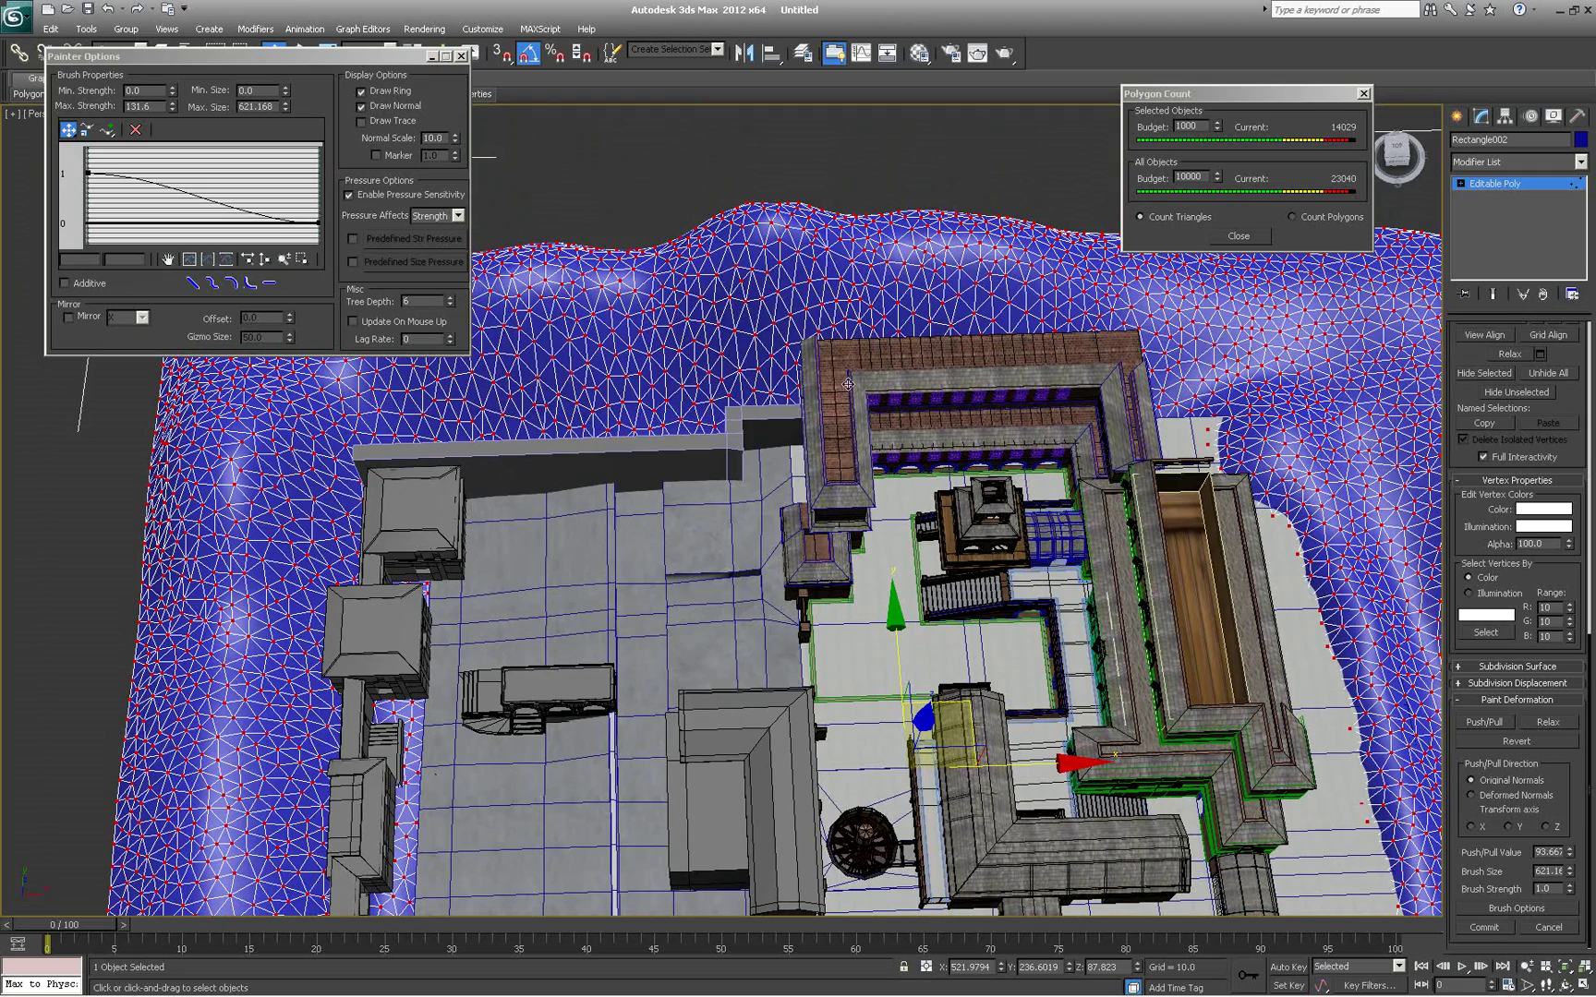
scroll(845, 449, down, 2)
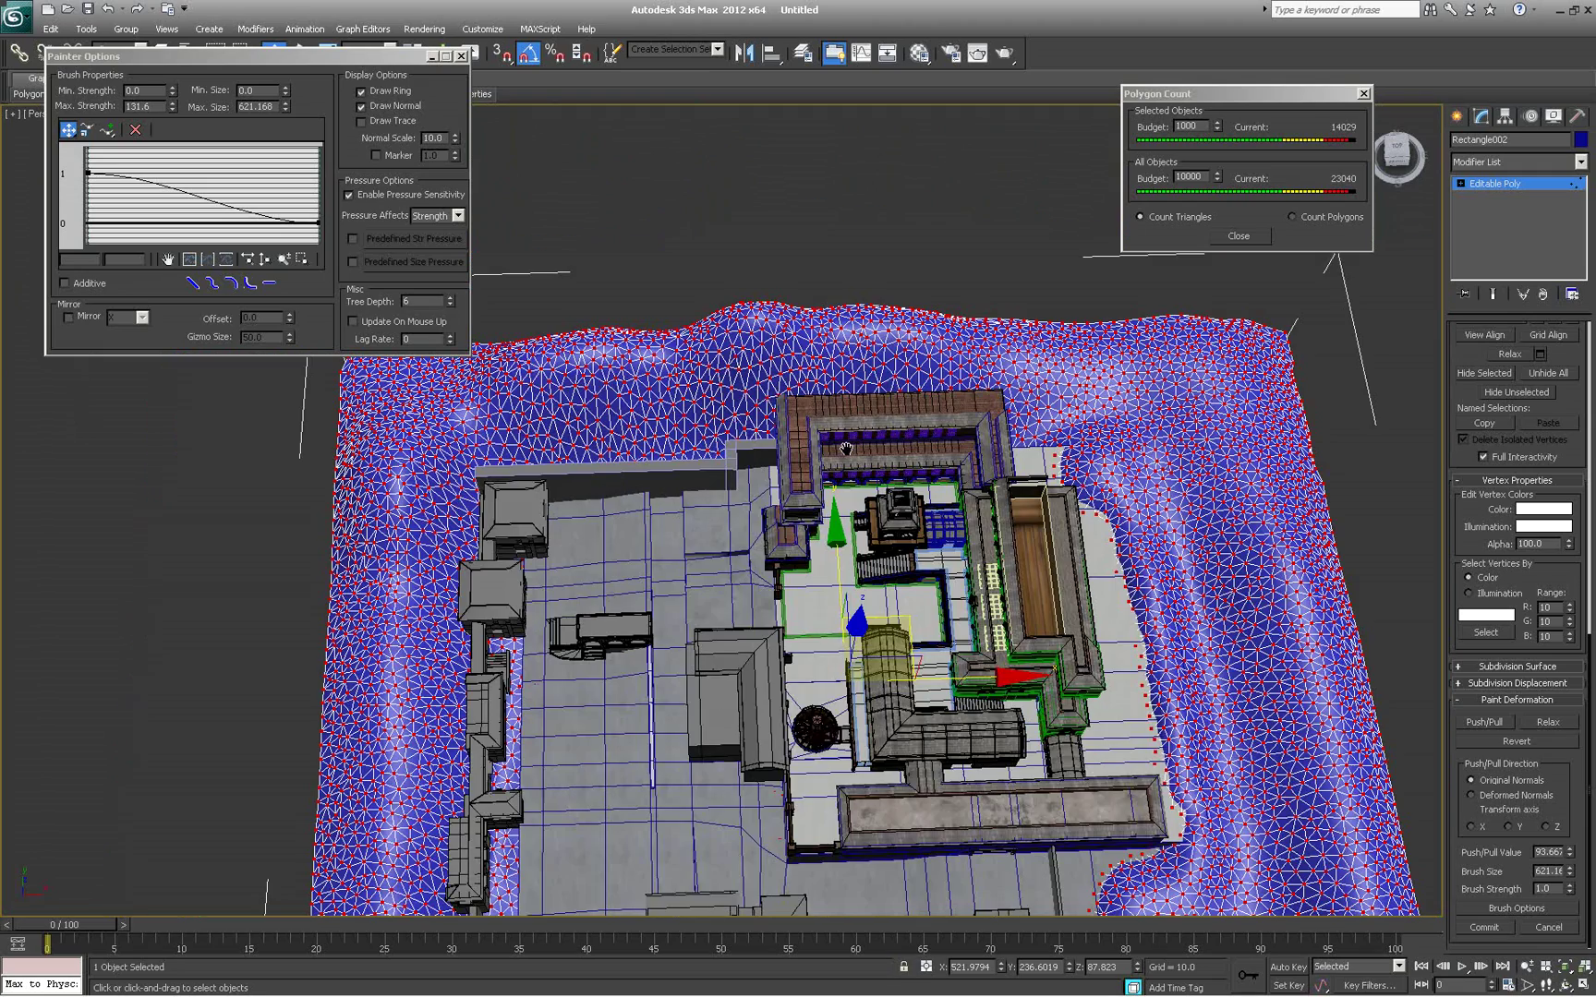
alt+middle_drag(992, 605, 961, 466)
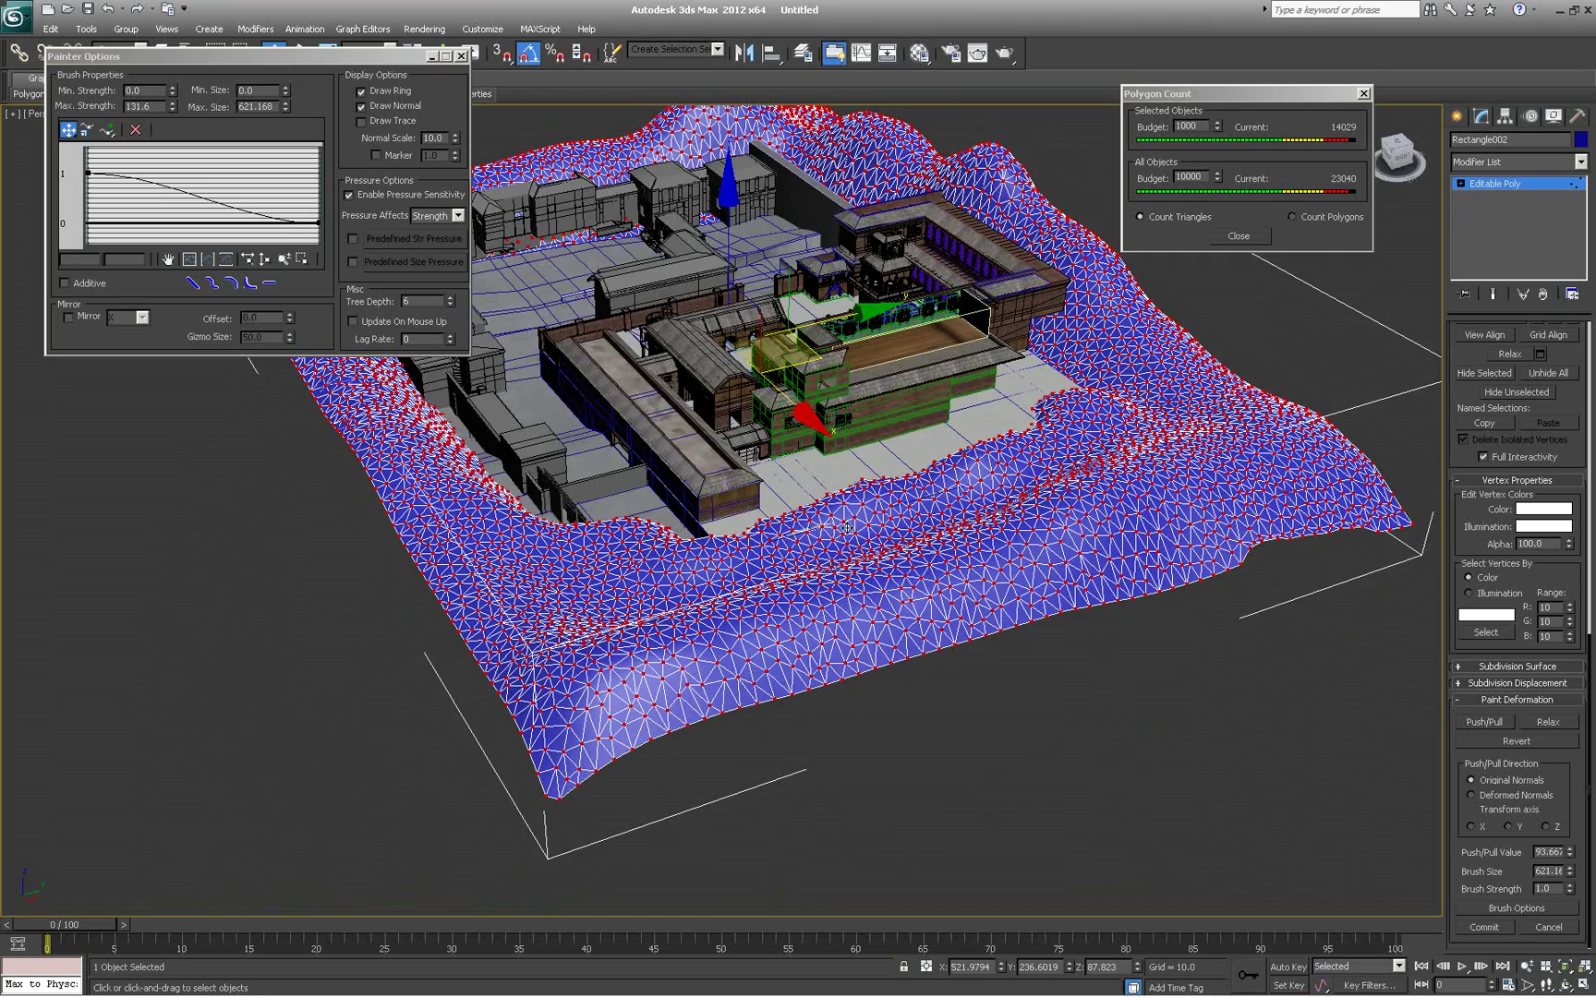
alt+middle_drag(885, 650, 993, 605)
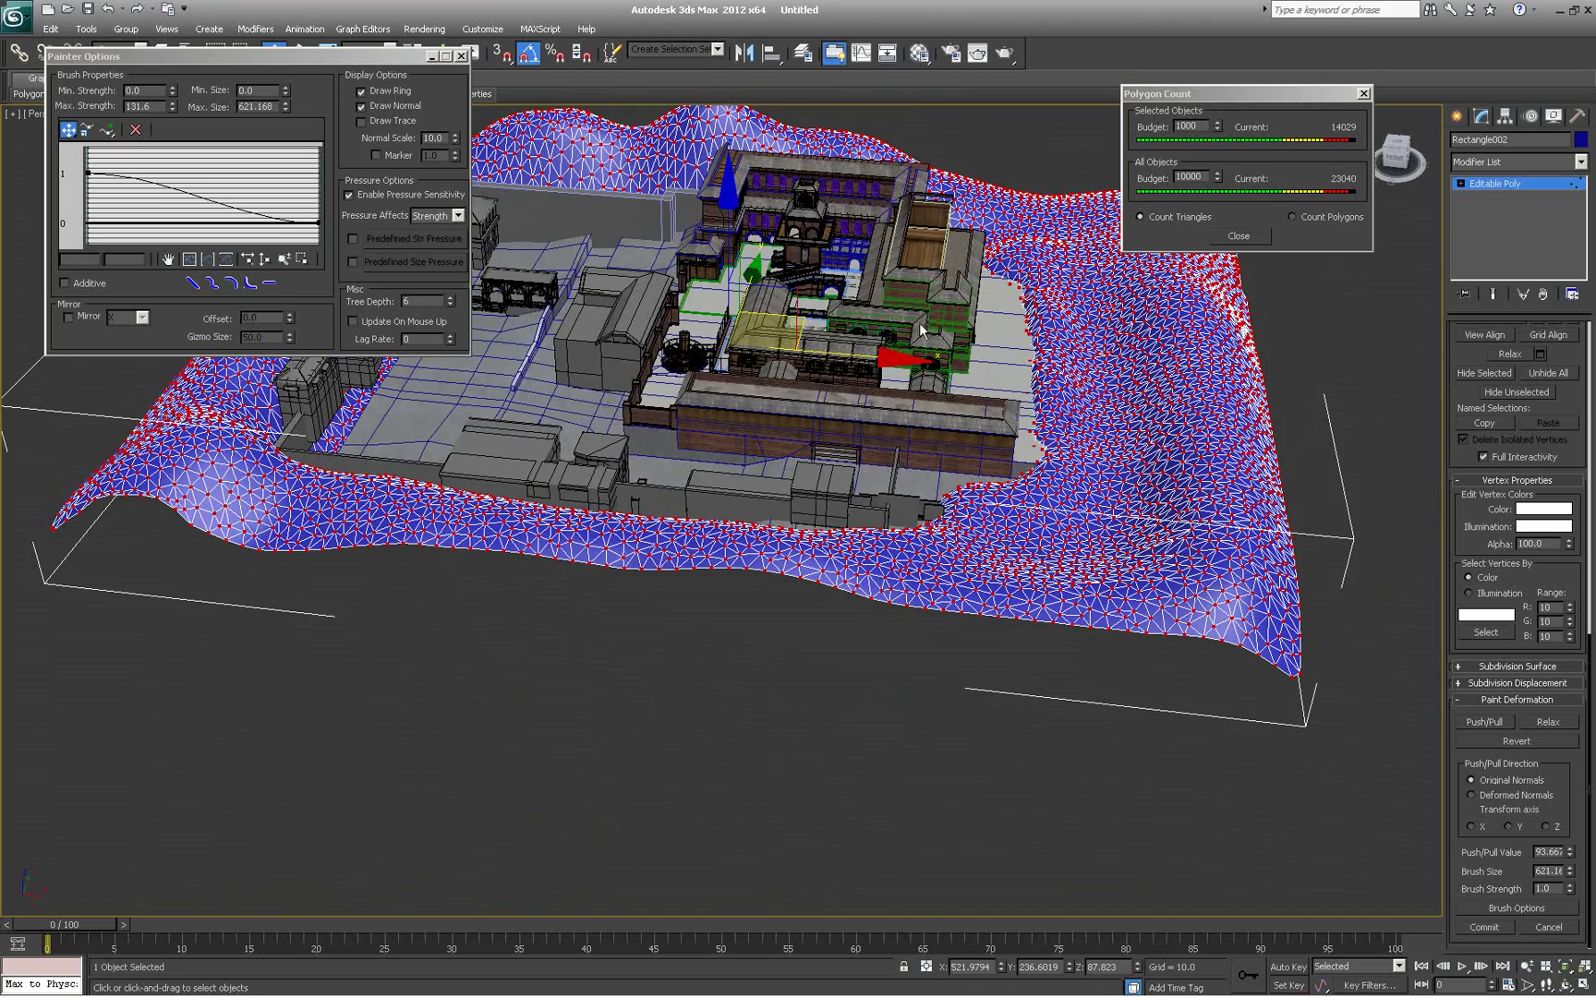
alt+middle_drag(1027, 683, 1070, 628)
scroll(977, 614, down, 3)
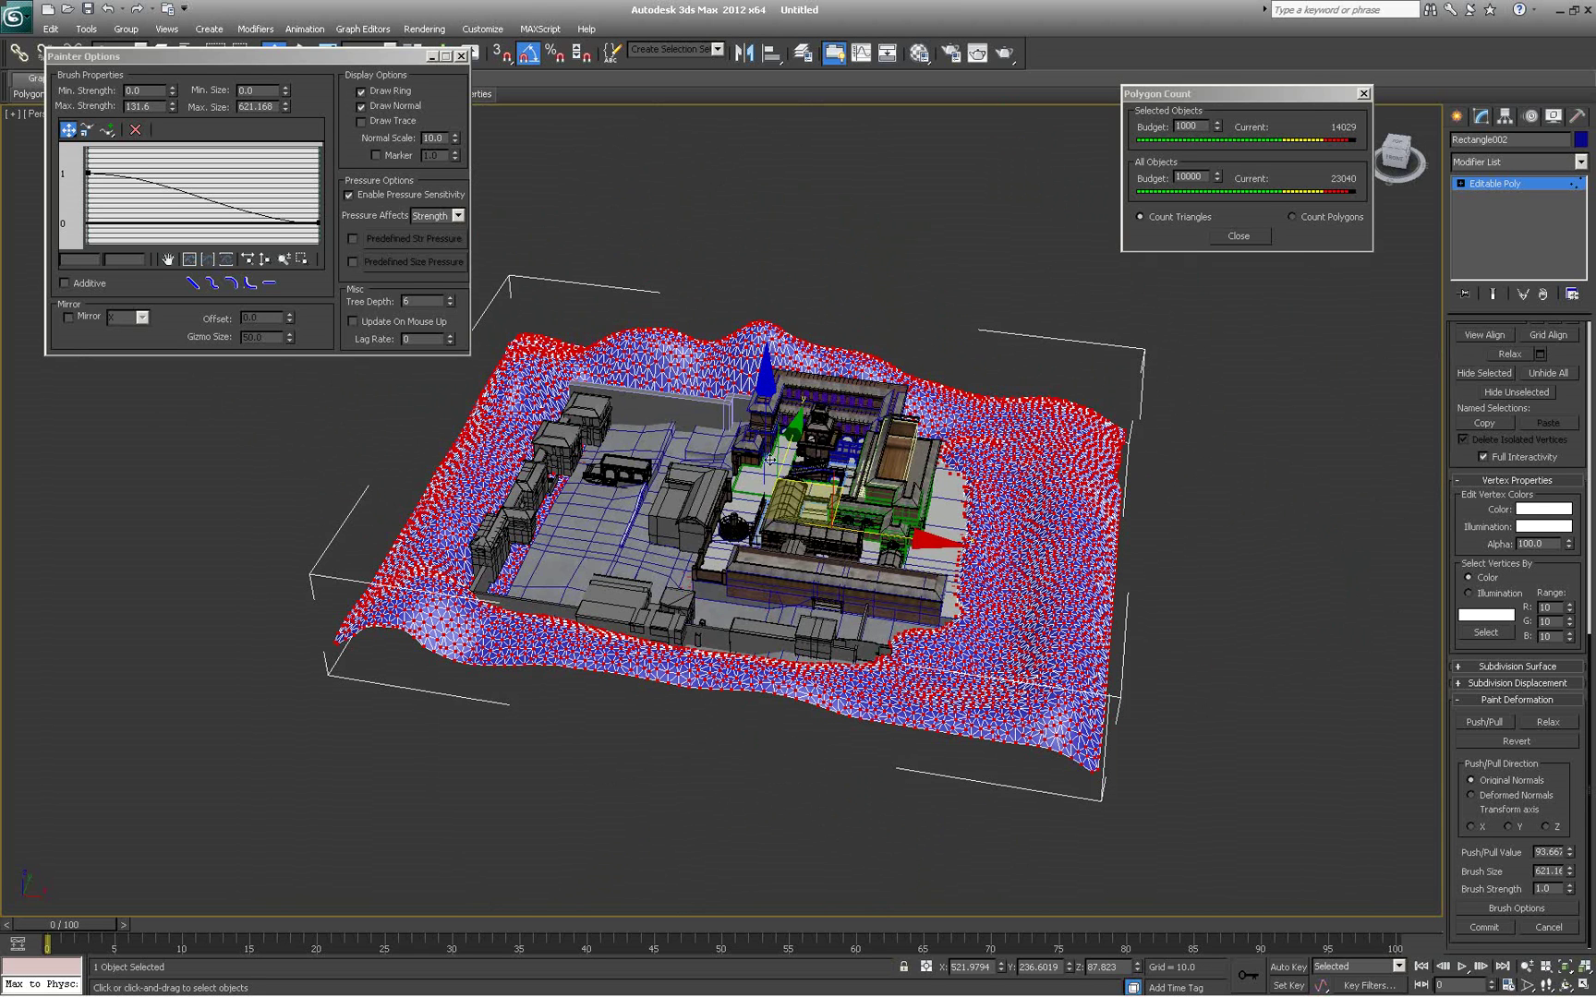
alt+middle_drag(709, 660, 819, 689)
scroll(761, 661, up, 3)
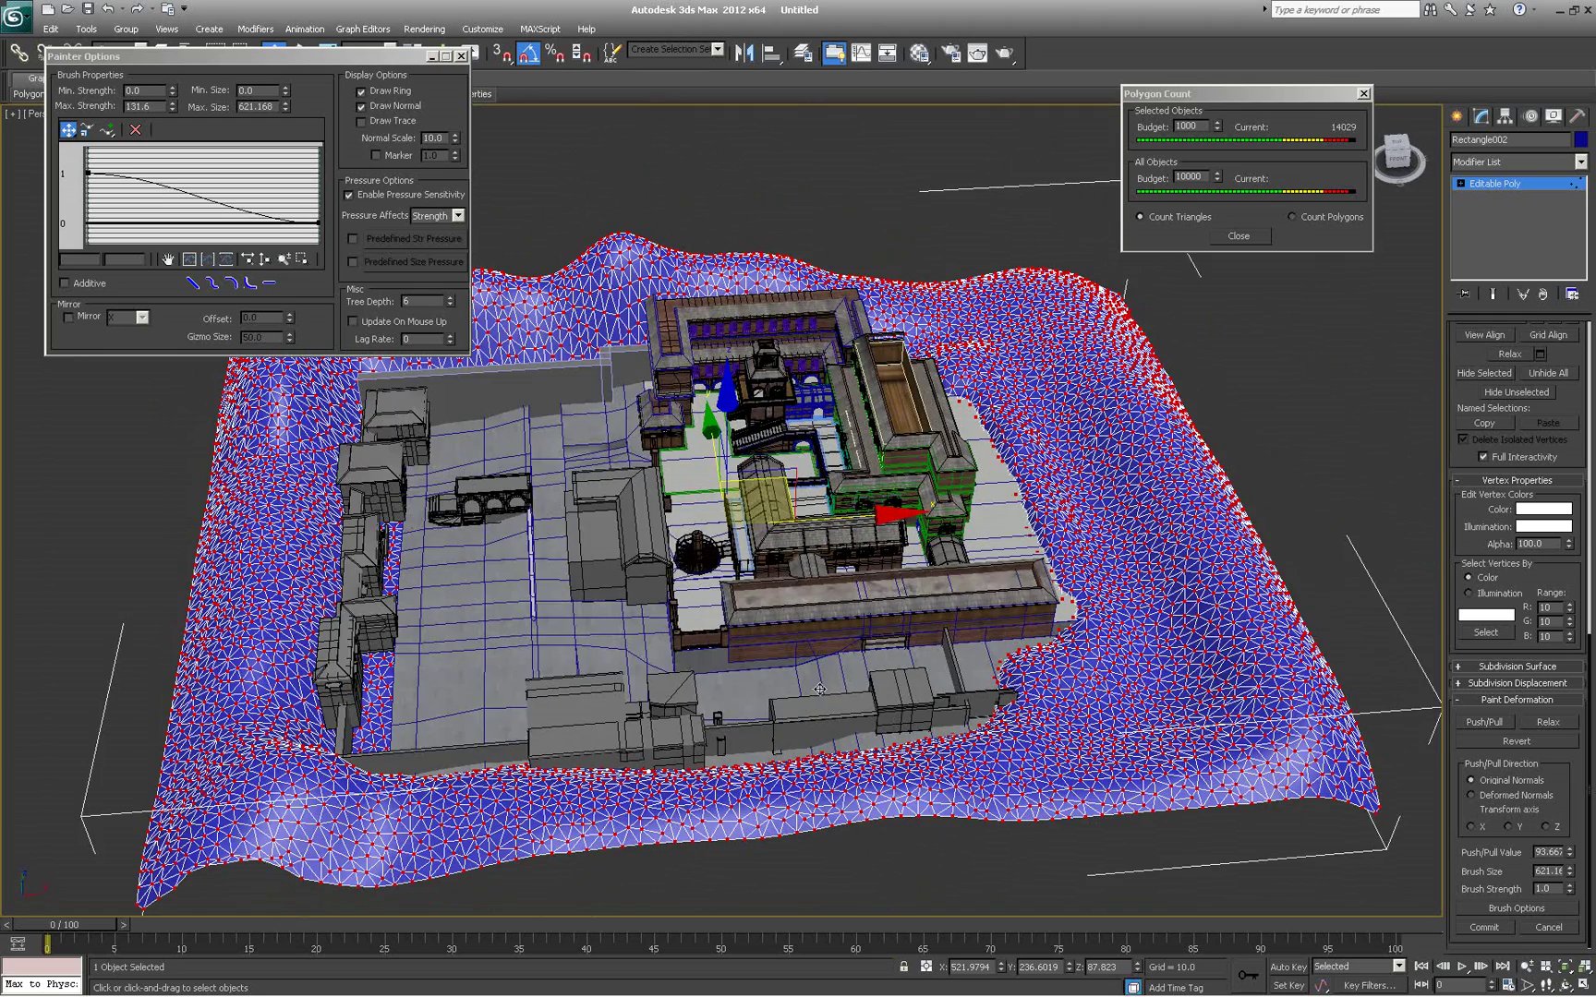
scroll(829, 690, down, 3)
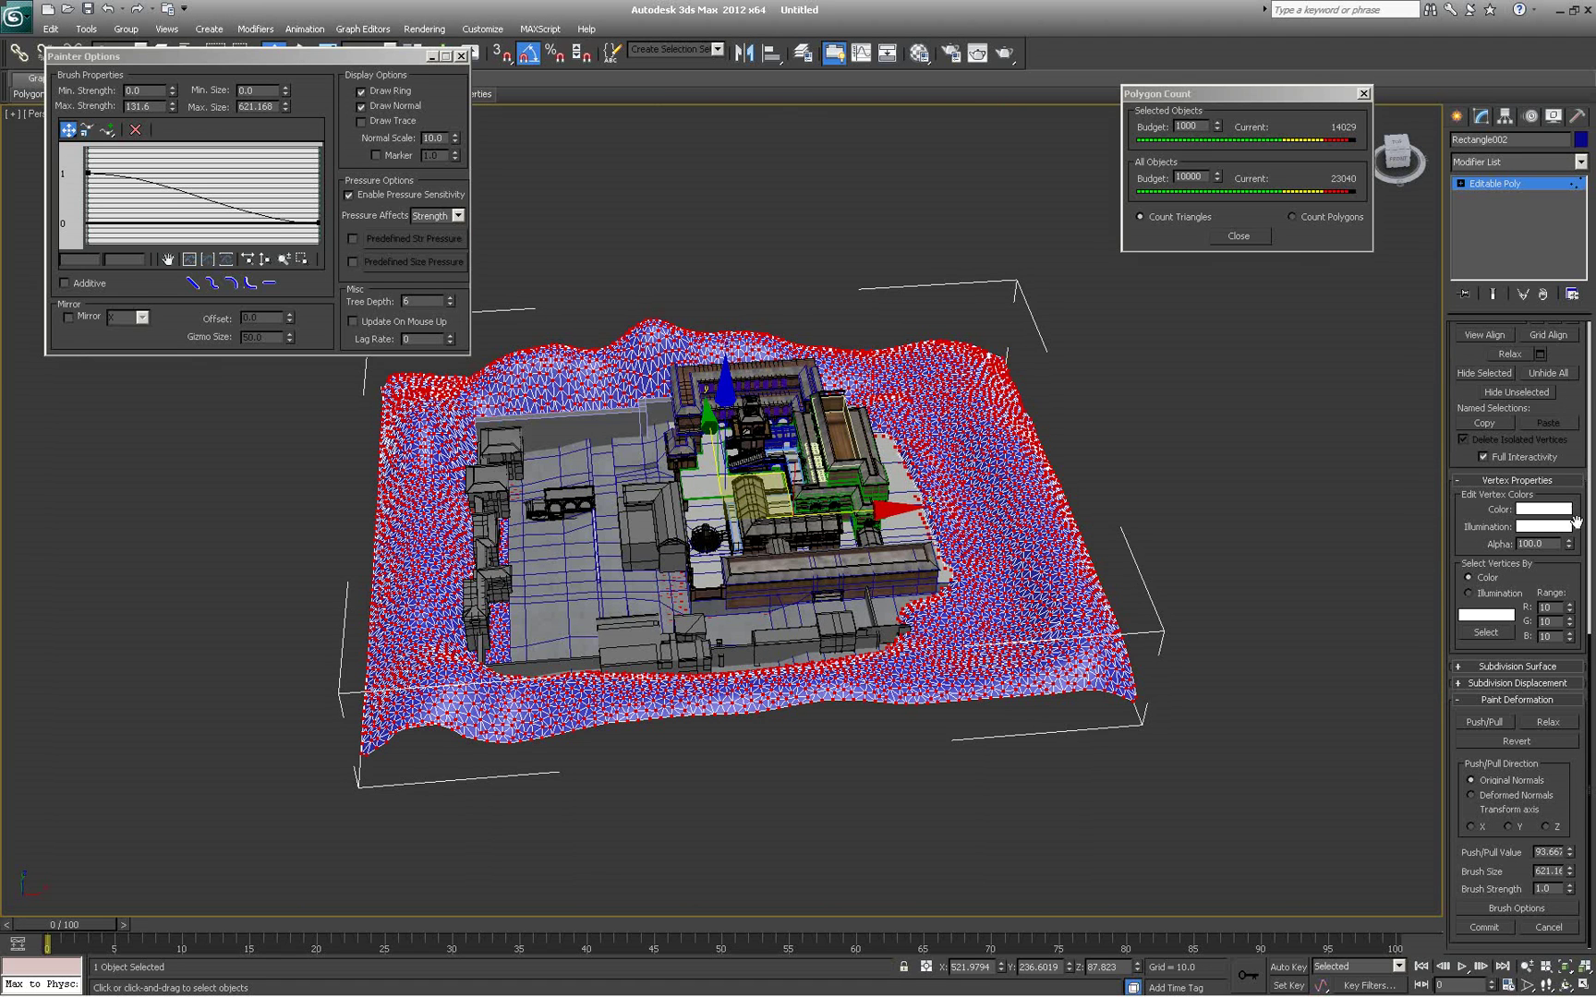
Open the weld settings for all selected terrain vertices and try a weld at a threshold of 0.1
drag(1571, 404, 1550, 907)
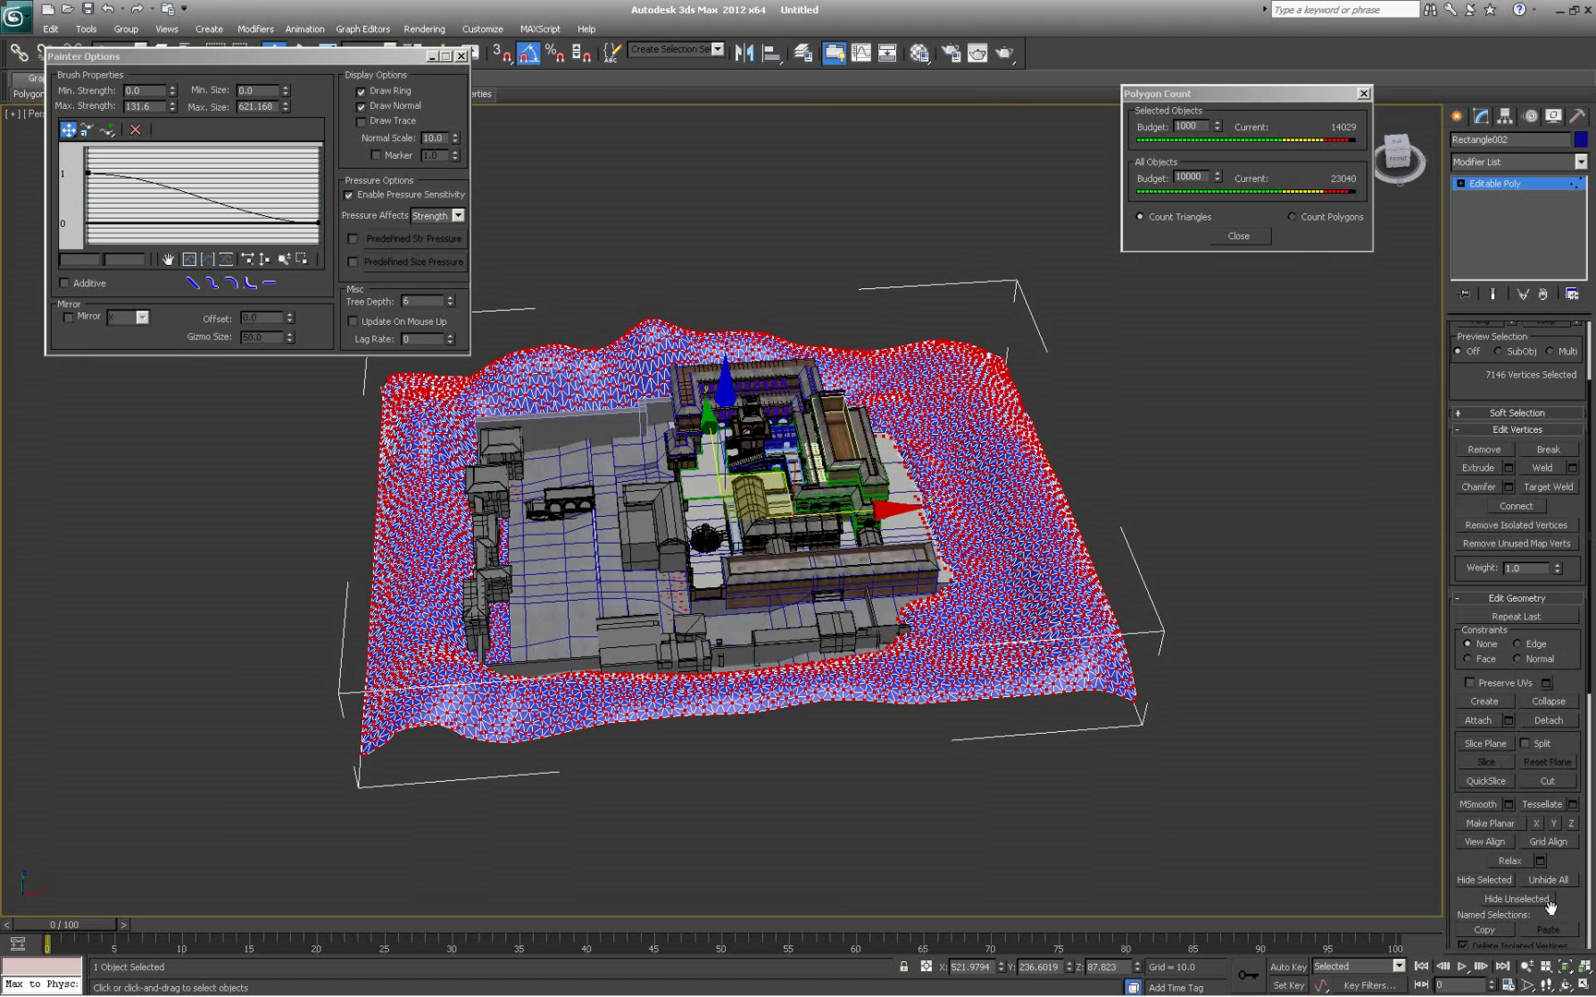
click(1571, 468)
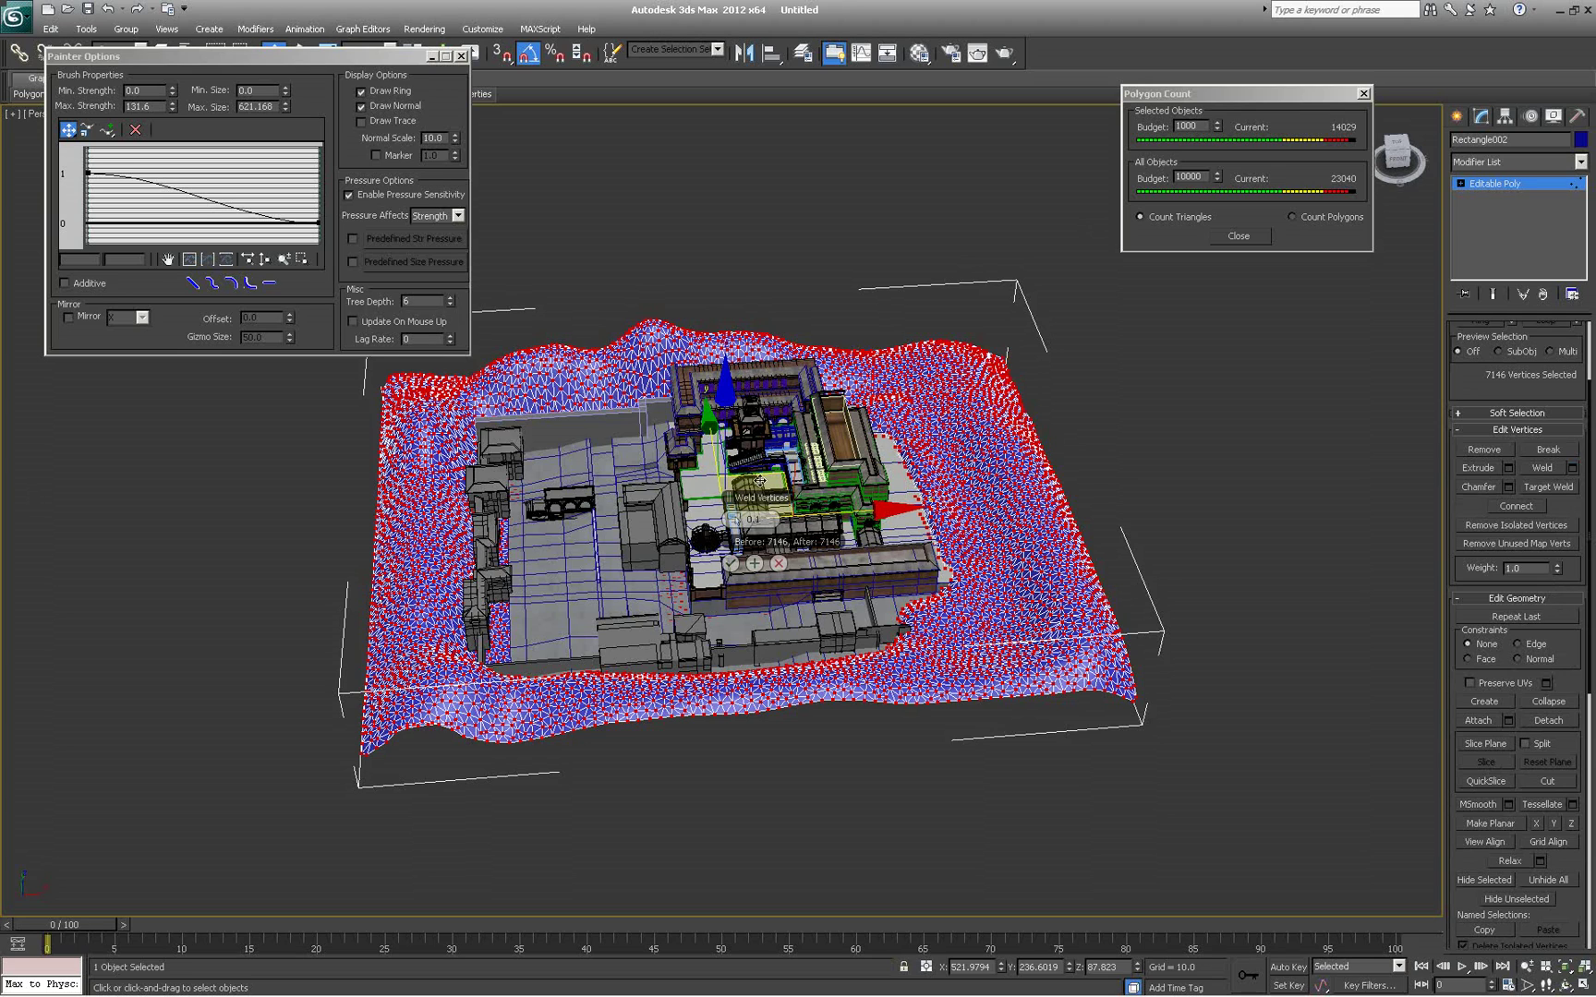
scroll(778, 565, up, 4)
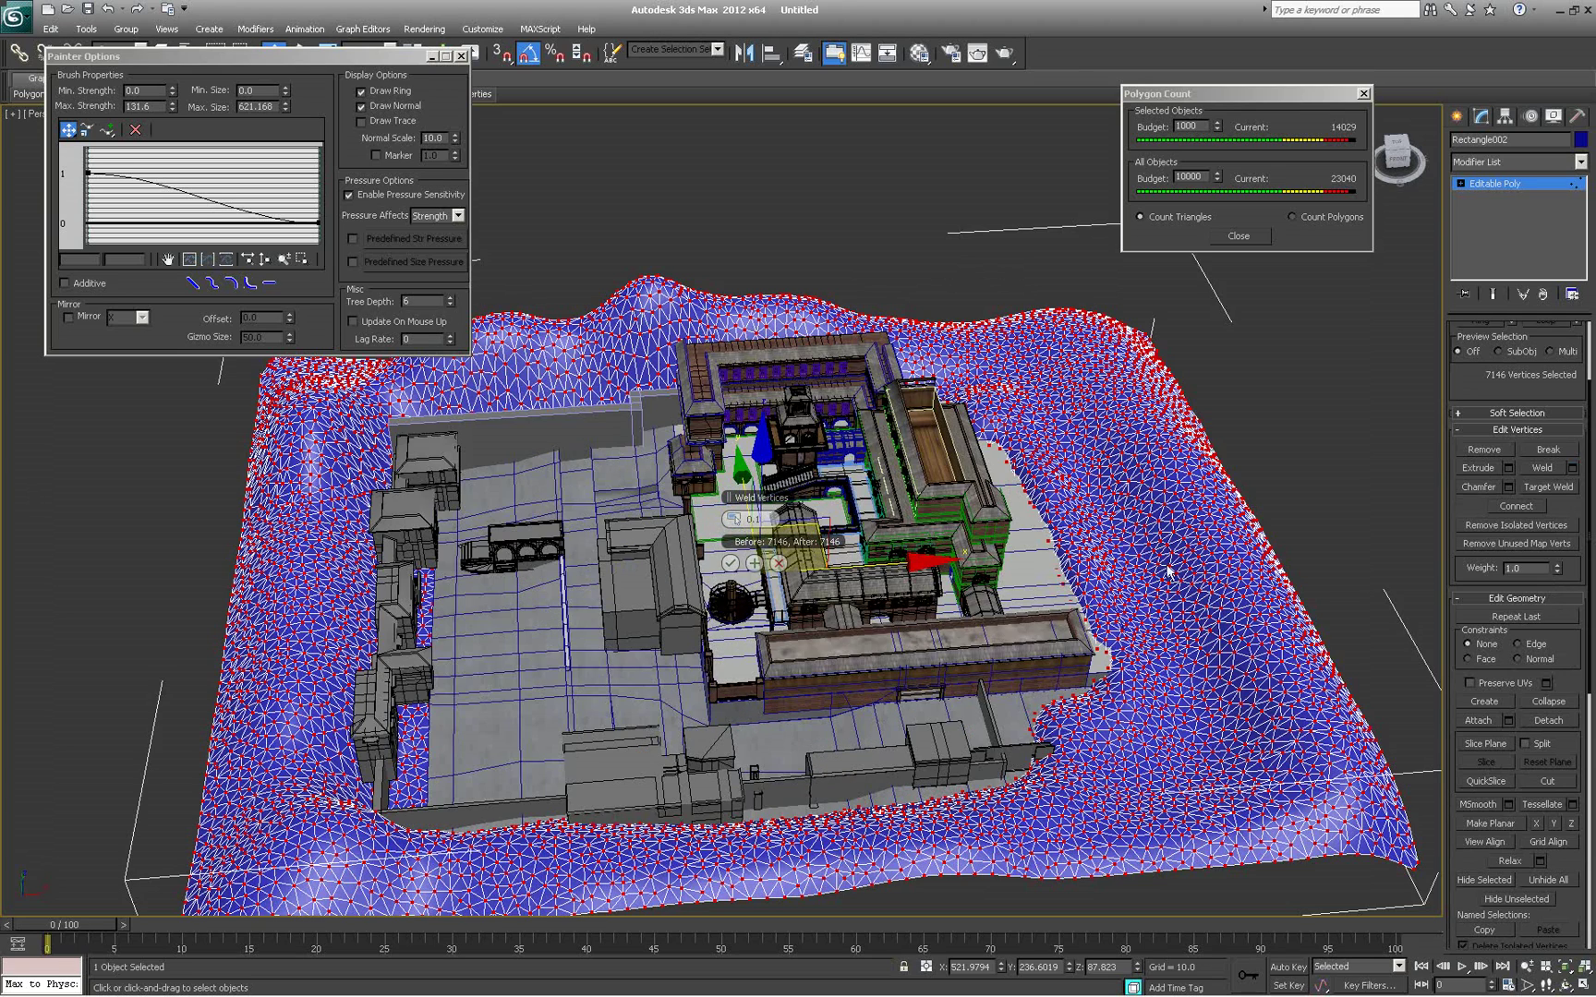
click(755, 563)
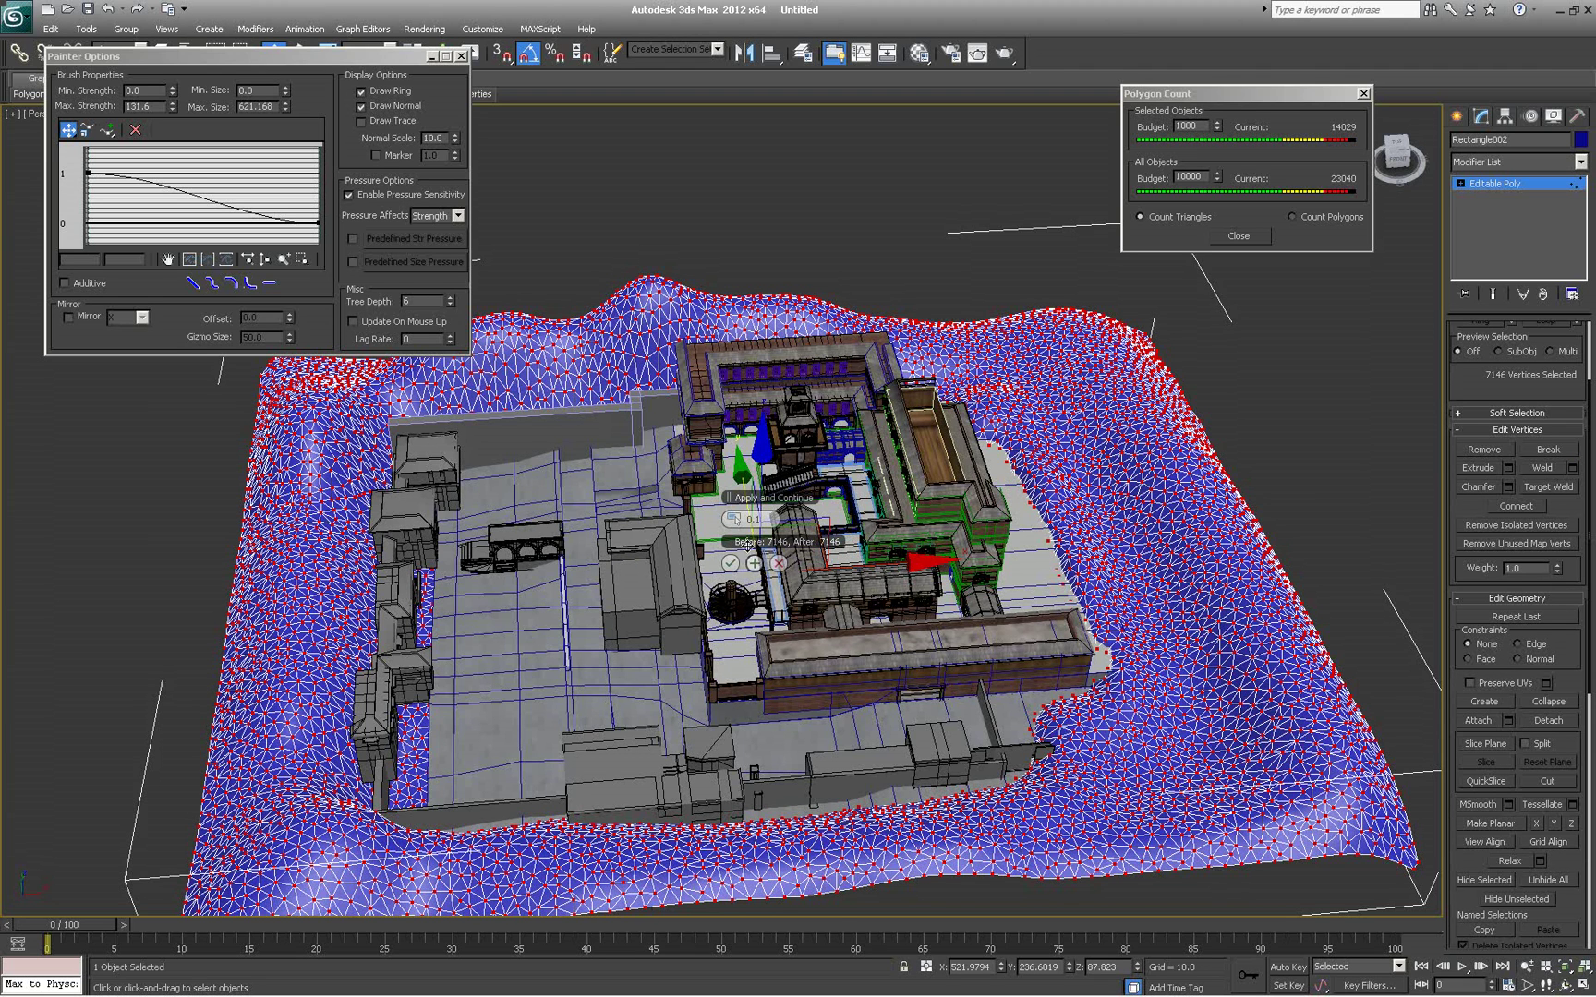
Move the Polygon Count window nearer the model and compare the triangle and polygon counts, ending on Count Triangles
drag(1225, 95, 955, 157)
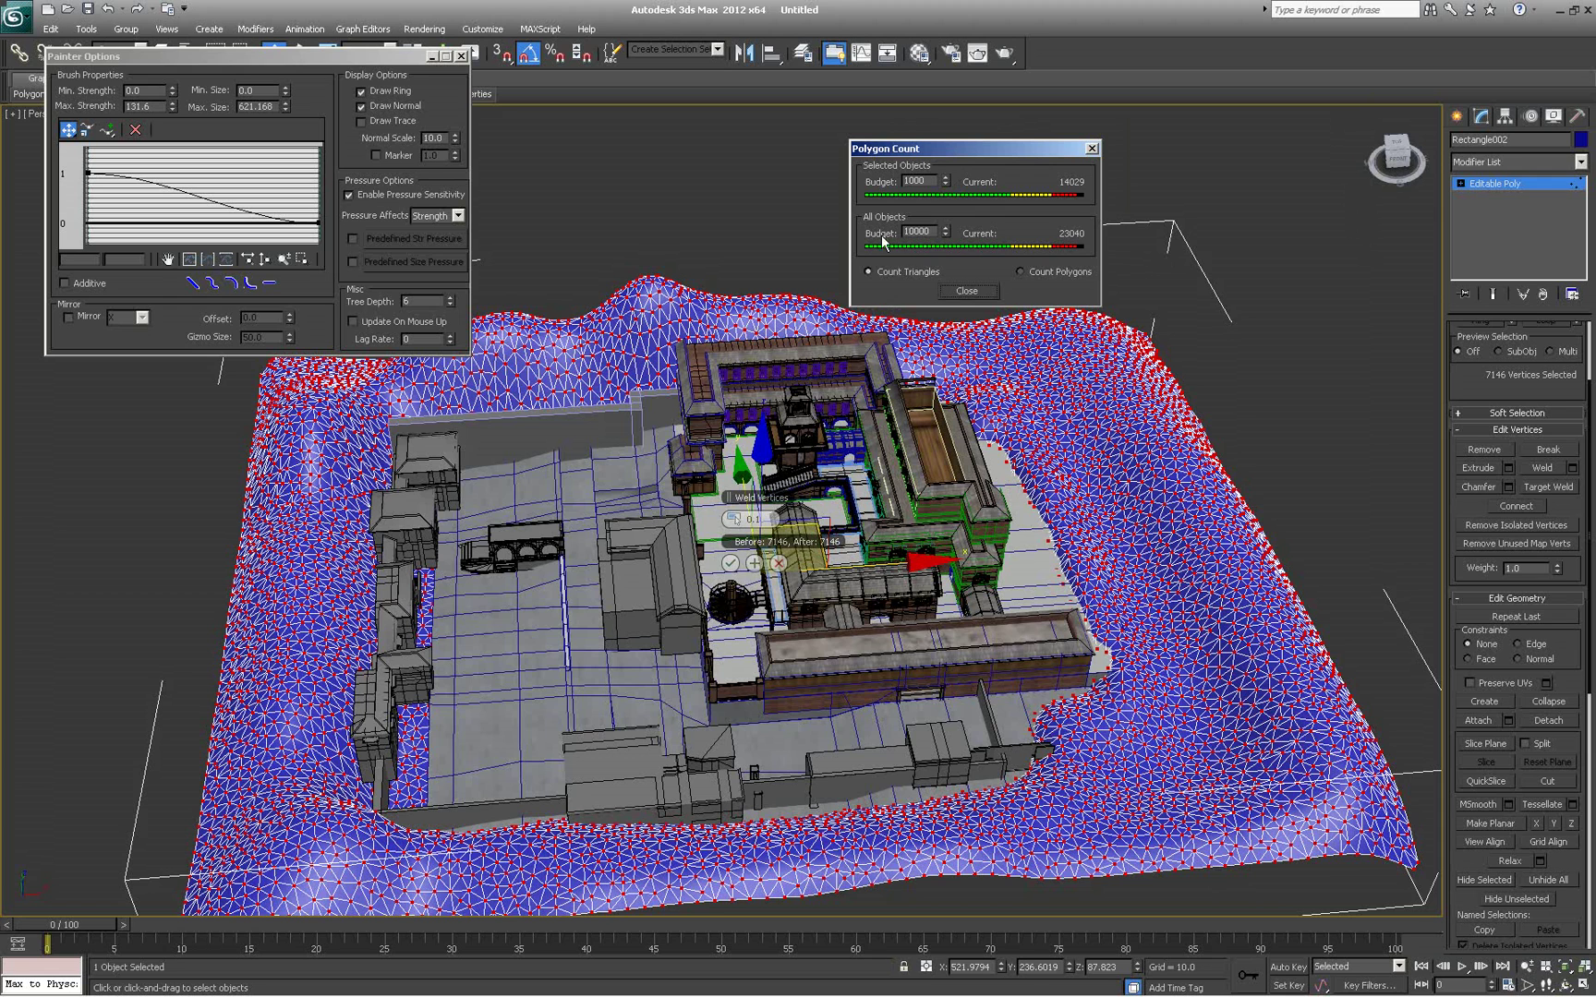
click(1019, 269)
click(868, 272)
click(1019, 270)
click(873, 272)
Inspect the terrain wireframe around the courtyard buildings up close and from farther out
alt+middle_drag(597, 603, 682, 466)
scroll(685, 557, up, 3)
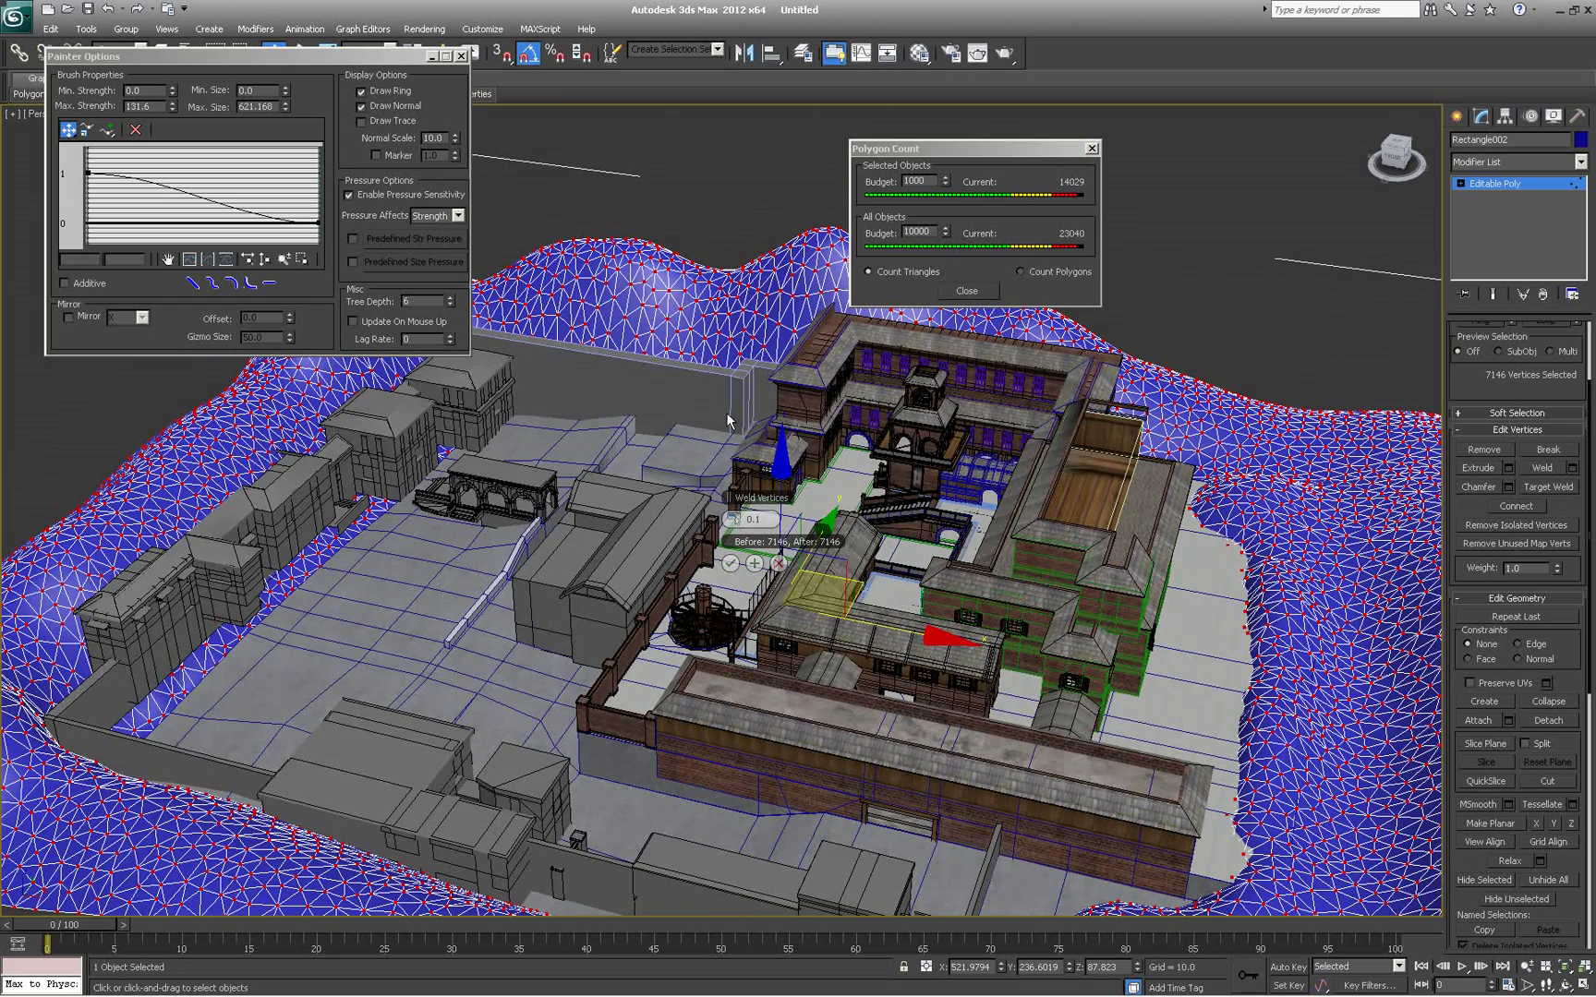
alt+middle_drag(904, 454, 957, 444)
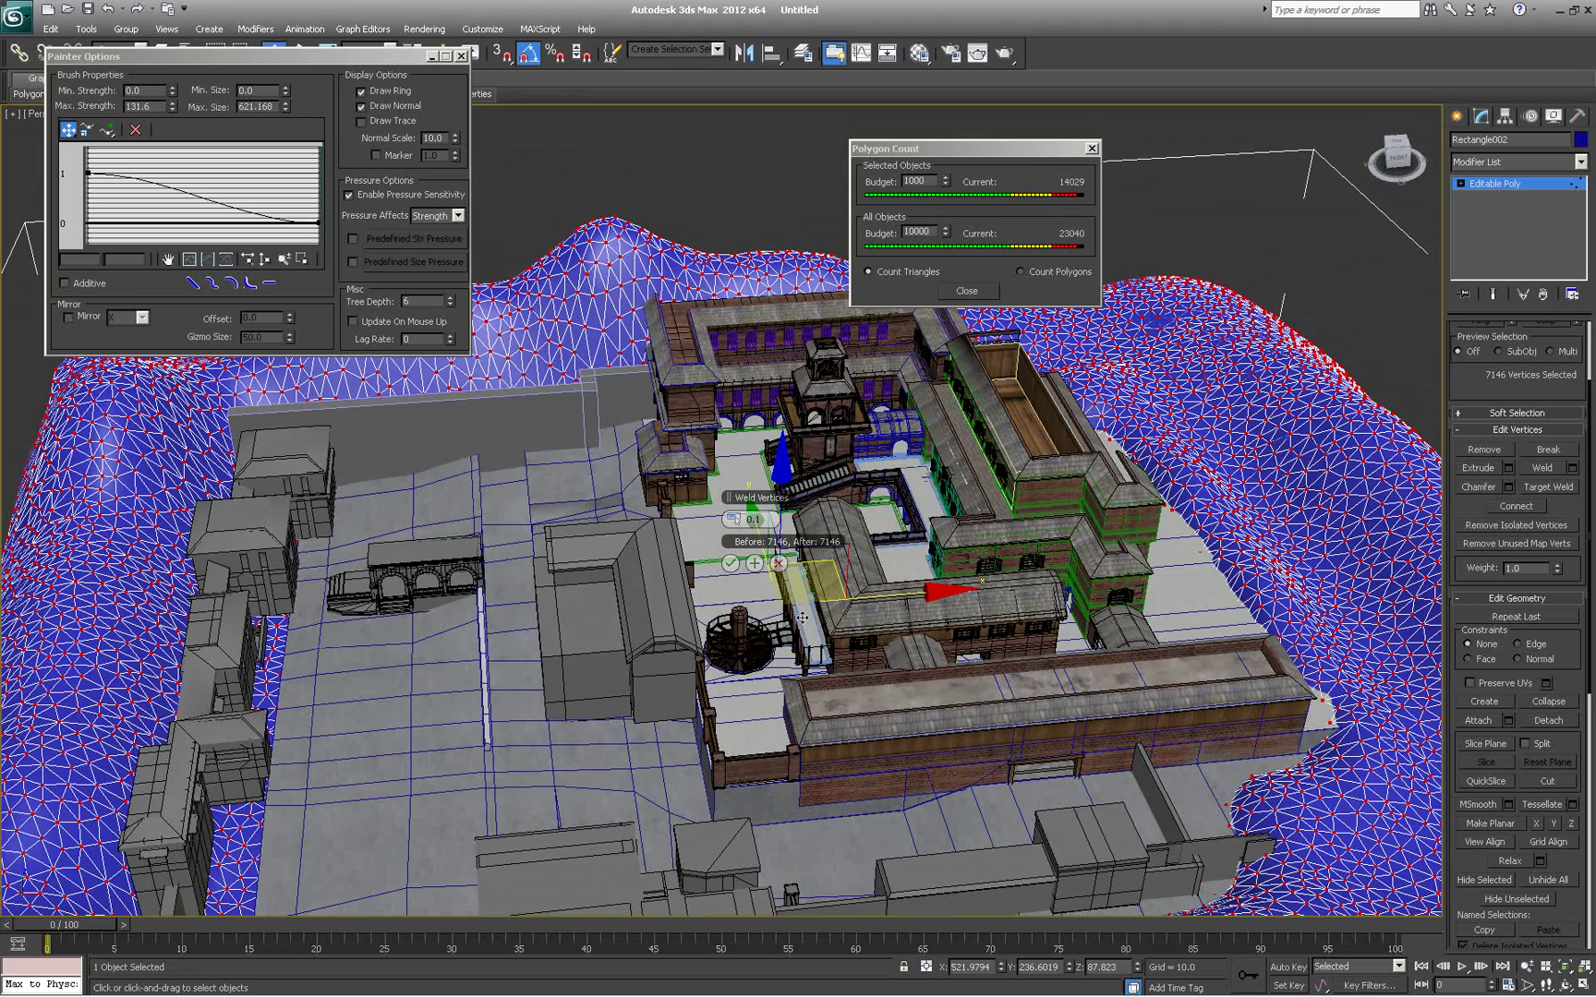
scroll(912, 720, up, 2)
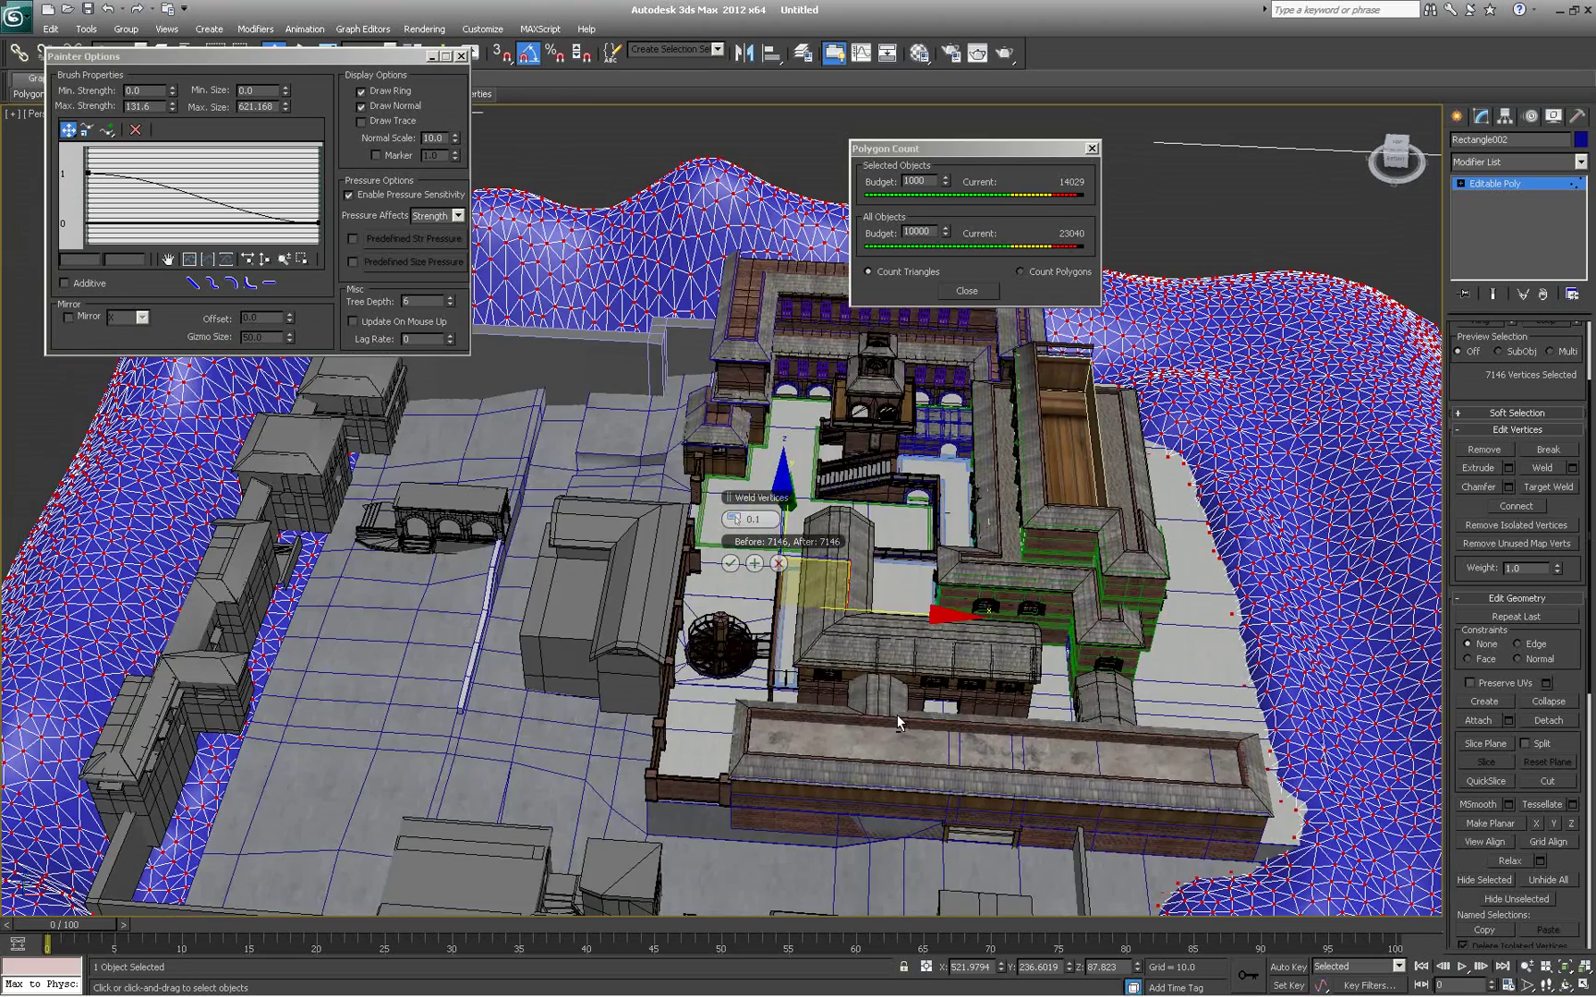
scroll(901, 722, down, 4)
middle_drag(892, 711, 891, 691)
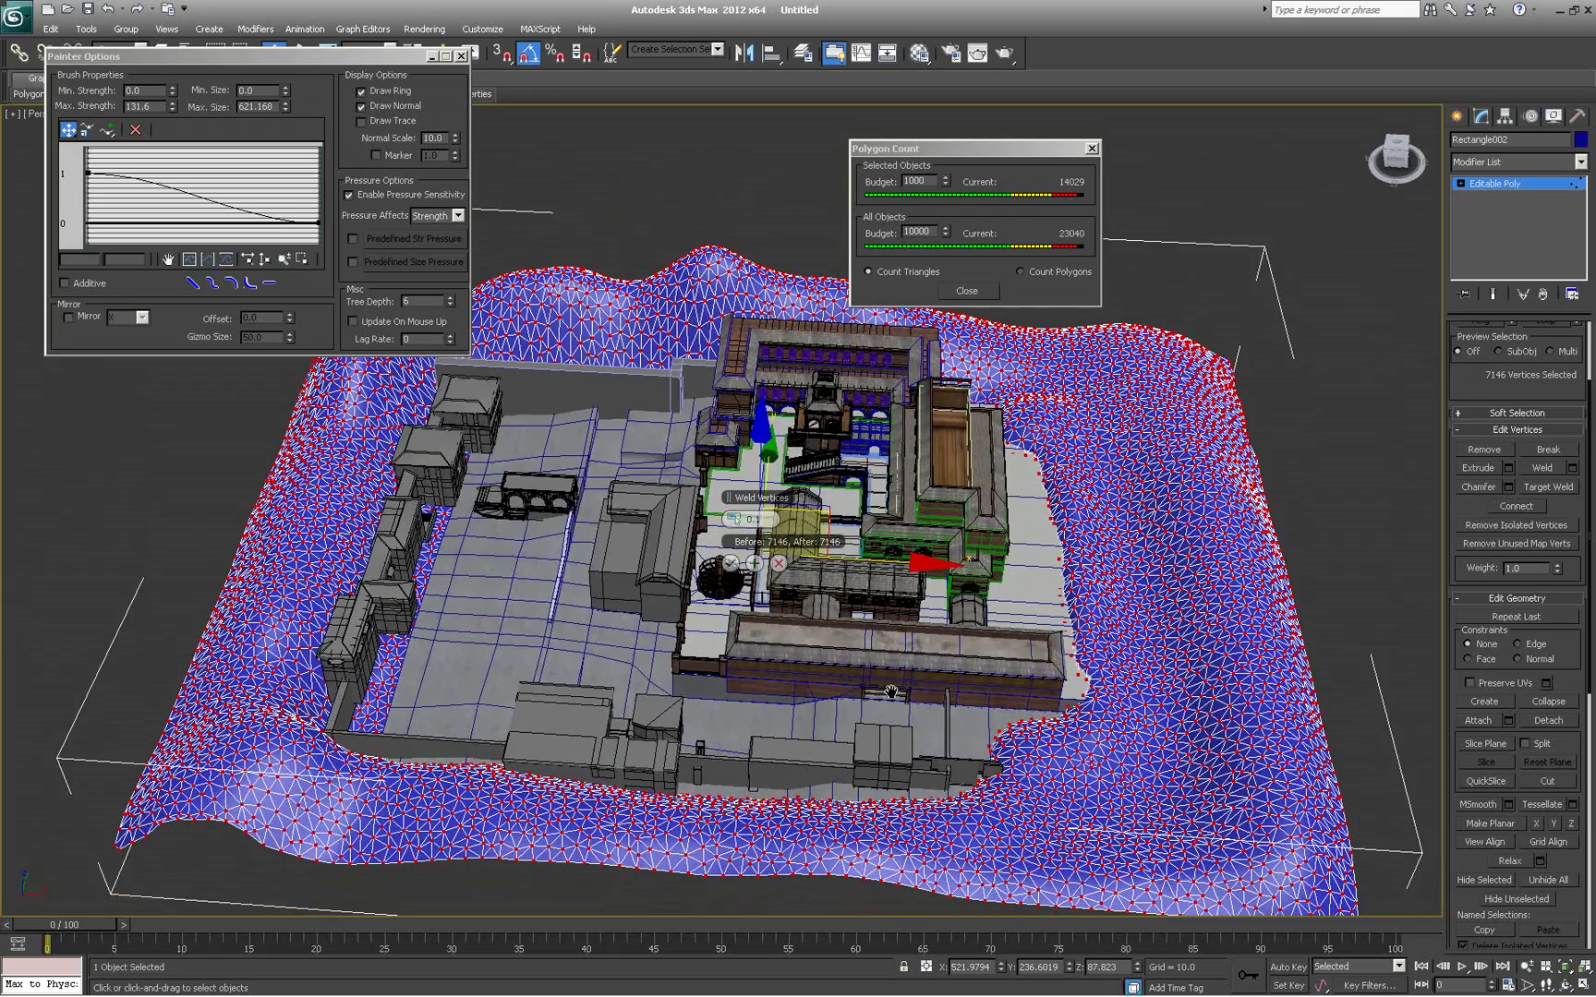
scroll(891, 690, up, 1)
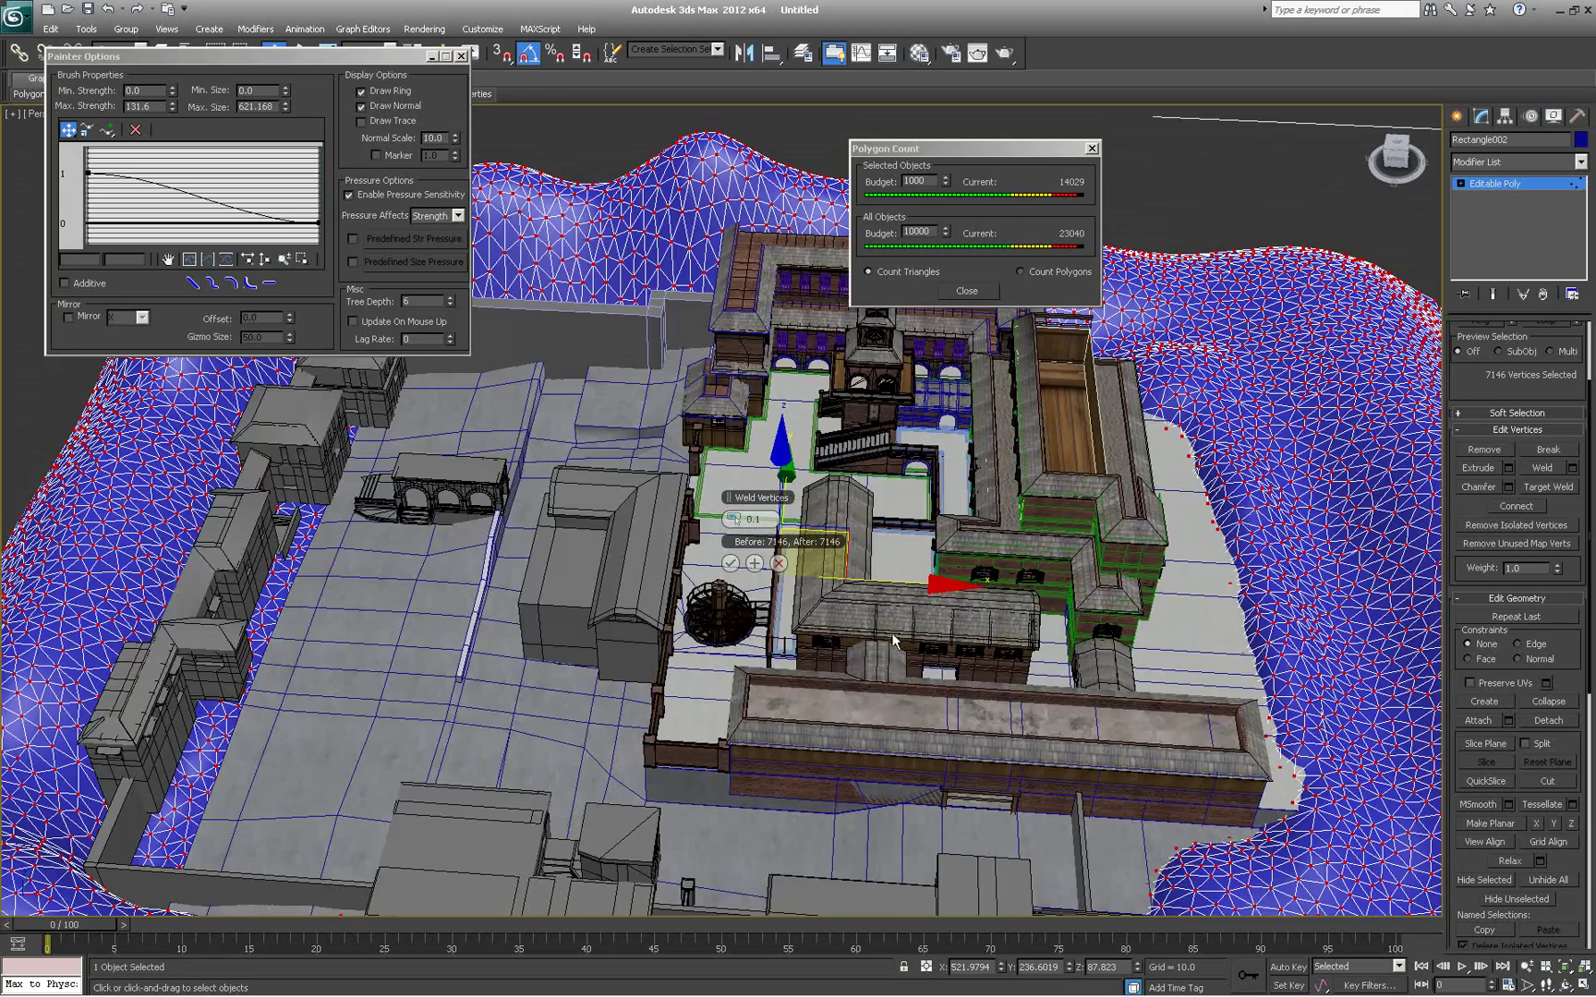
scroll(865, 620, up, 2)
alt+middle_drag(866, 620, 776, 593)
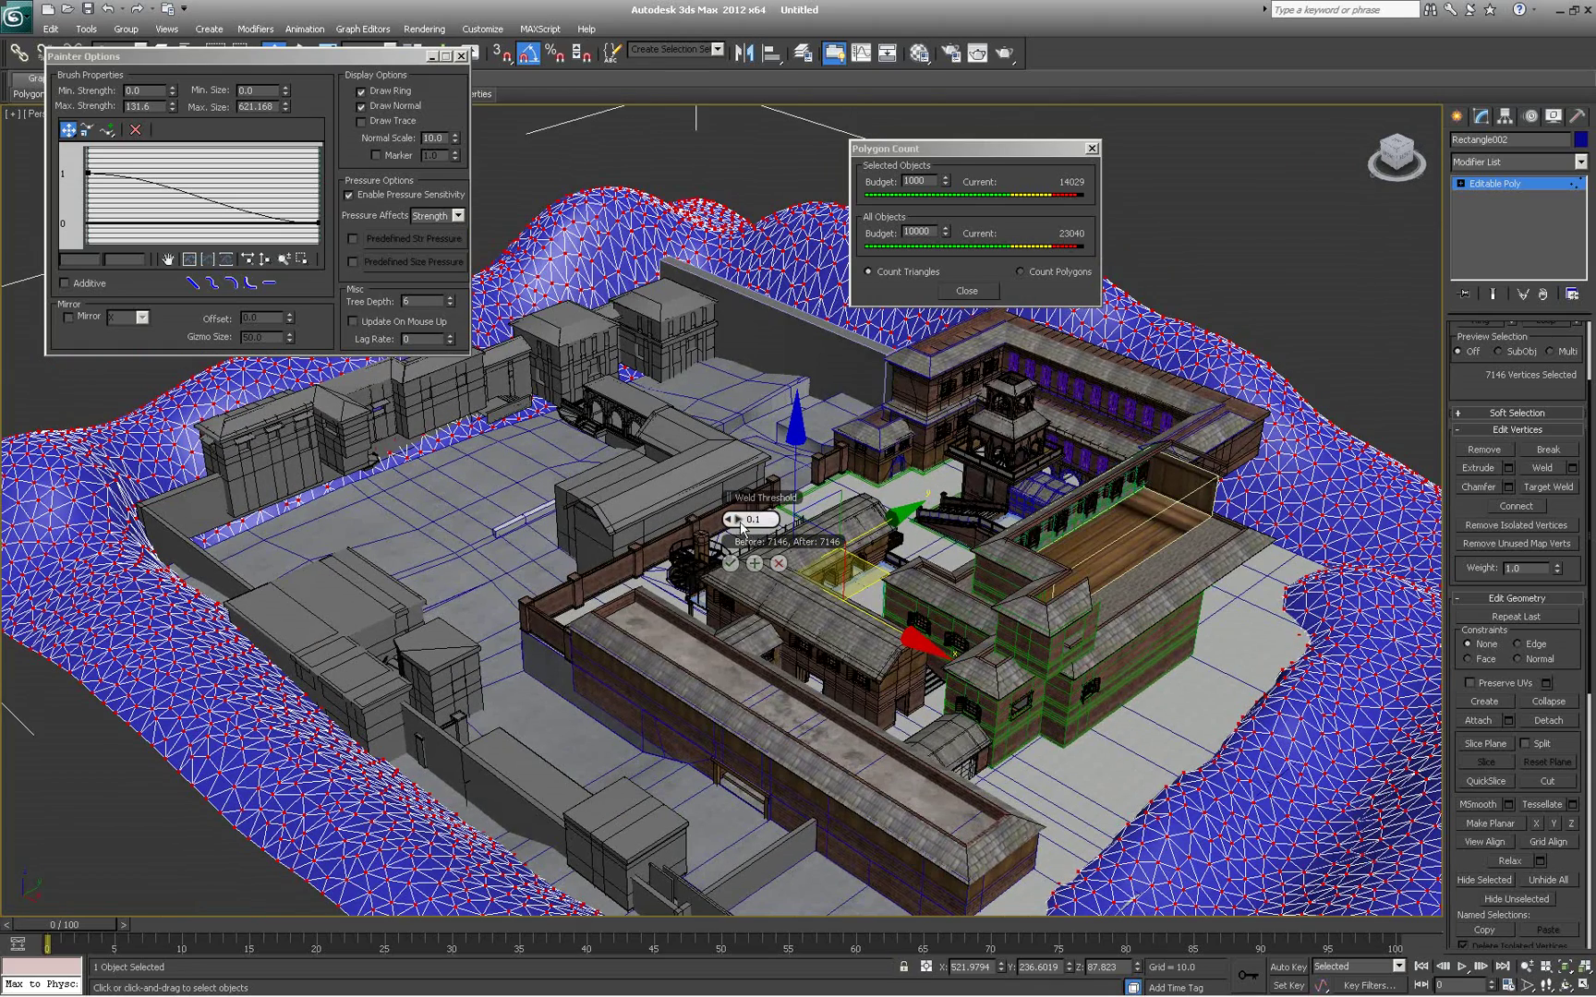
Weld the selected terrain vertices at a threshold of 56.3789, keeping the weld settings open
drag(741, 526, 1185, 563)
alt+middle_drag(1022, 633, 673, 623)
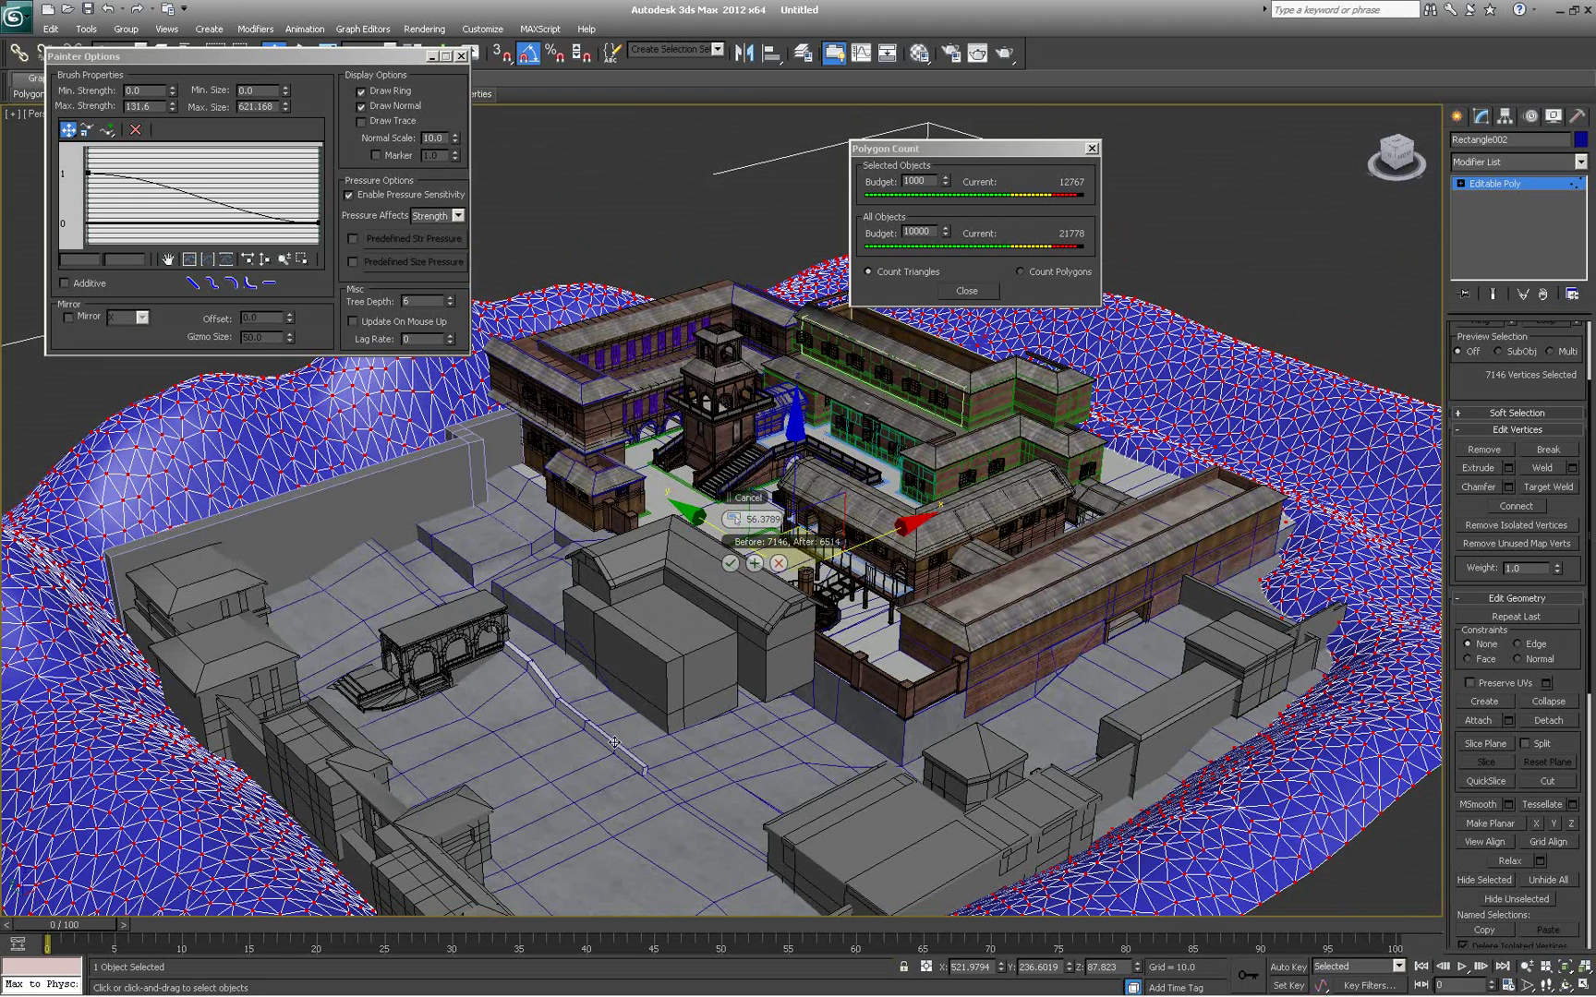
click(755, 563)
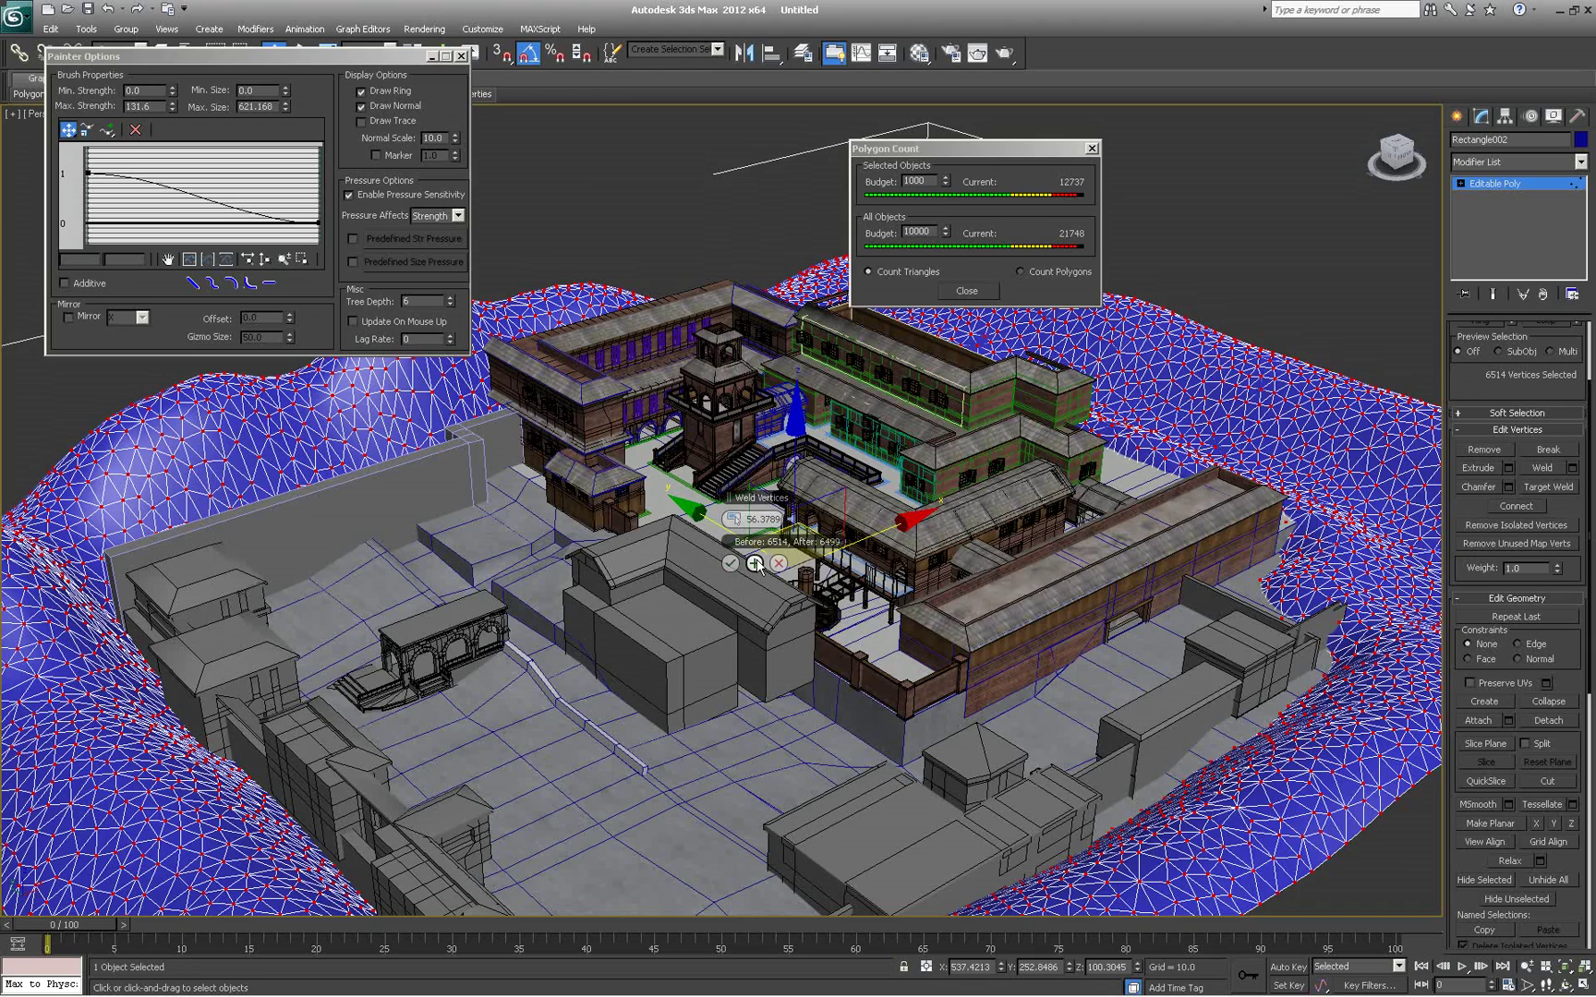
Test a higher weld threshold on the terrain, reduce it to 59.8473 and apply the weld
alt+middle_drag(782, 702, 787, 692)
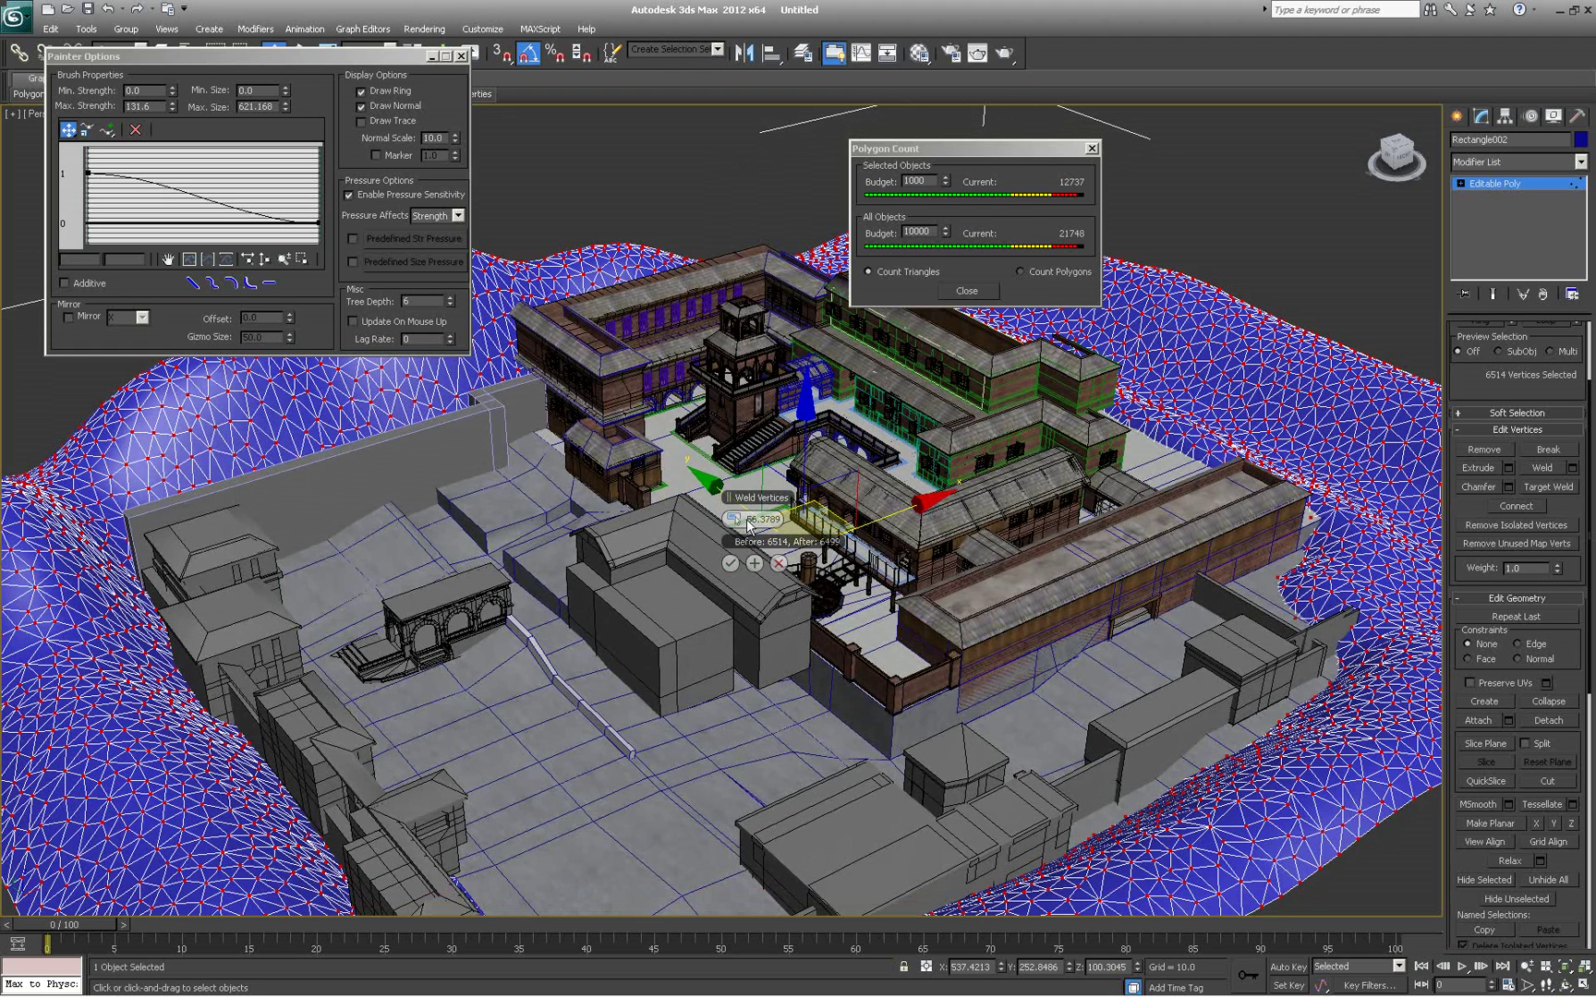
drag(732, 519, 965, 501)
alt+middle_drag(965, 502, 1140, 671)
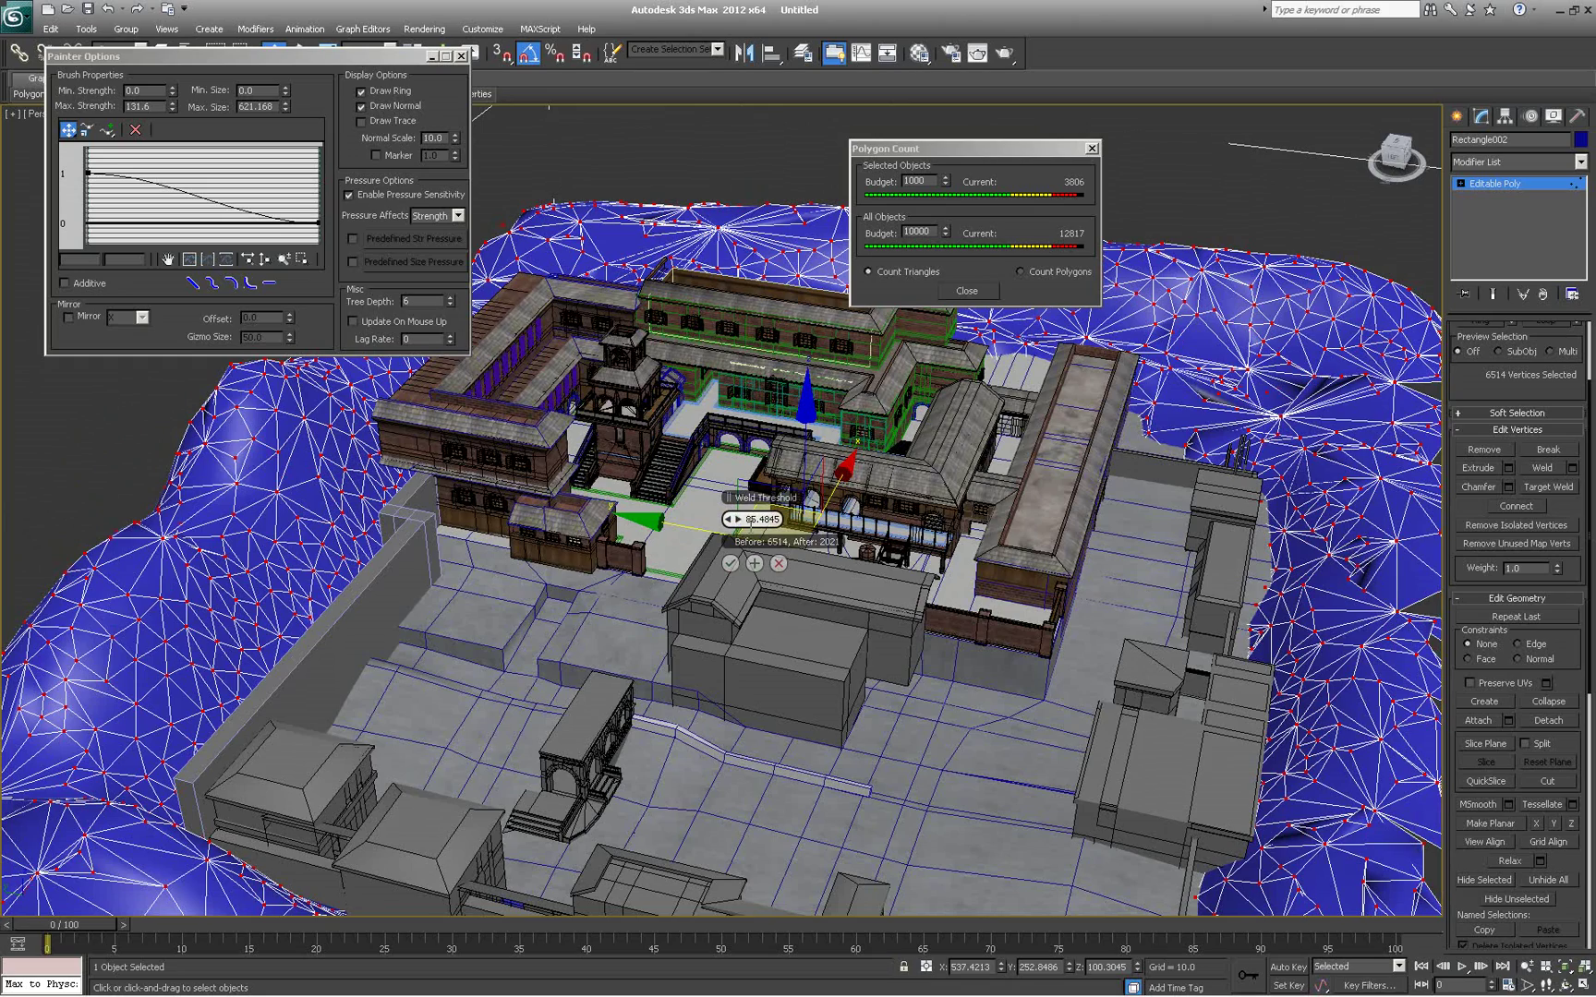
drag(743, 519, 765, 596)
scroll(806, 665, up, 2)
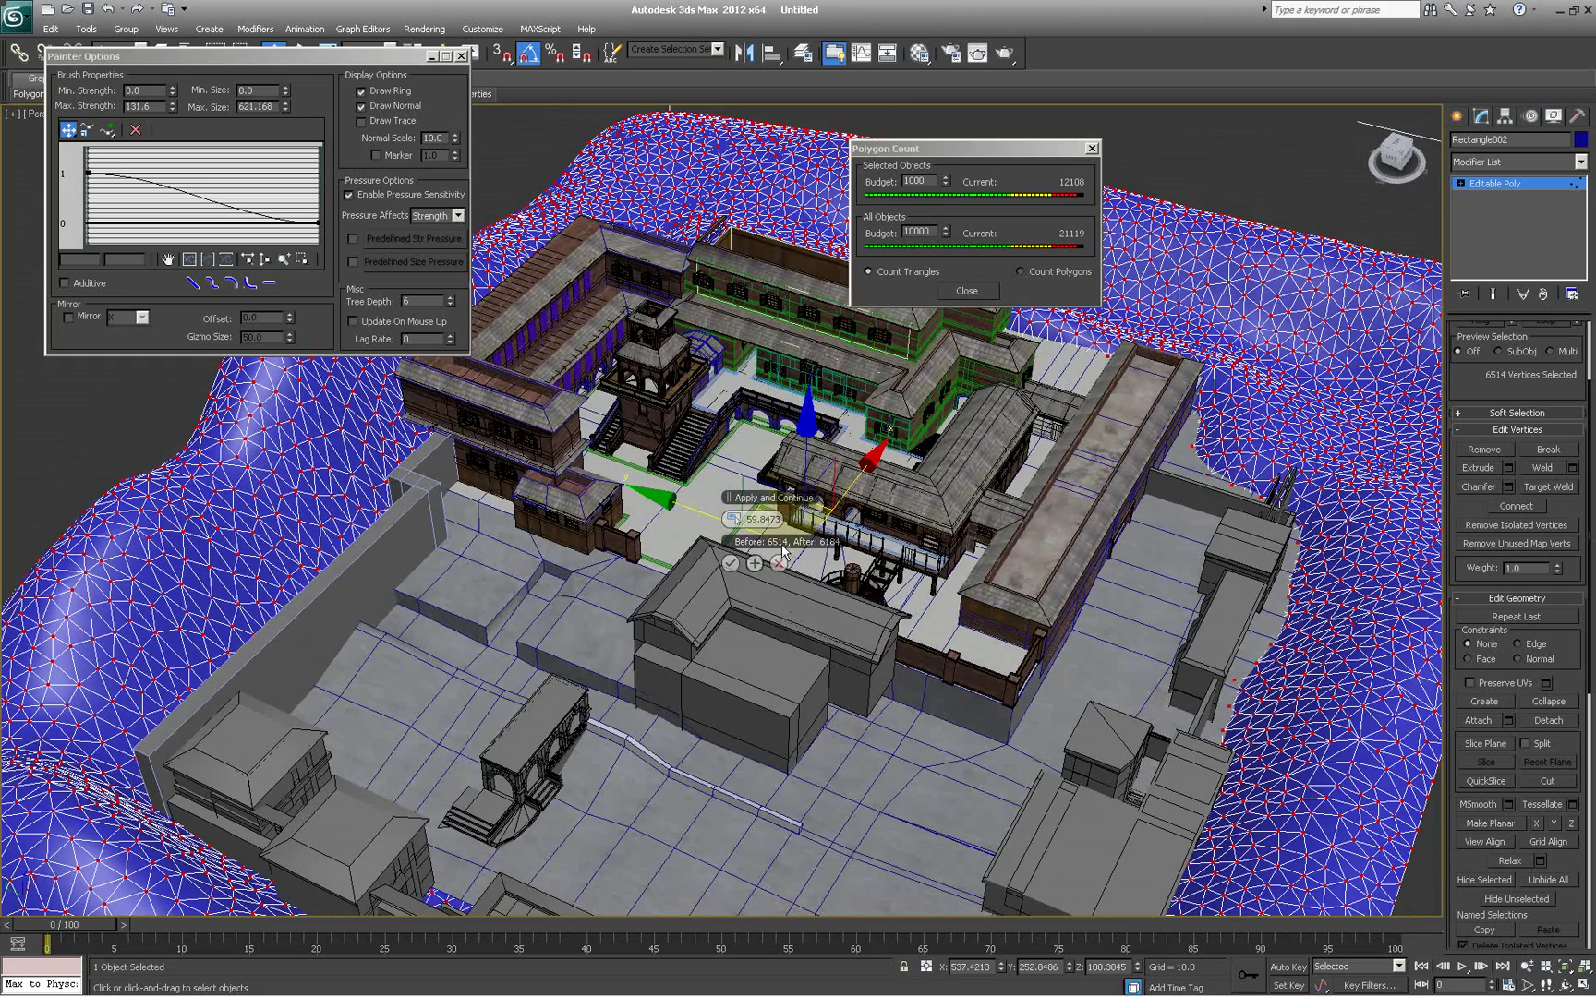
click(755, 563)
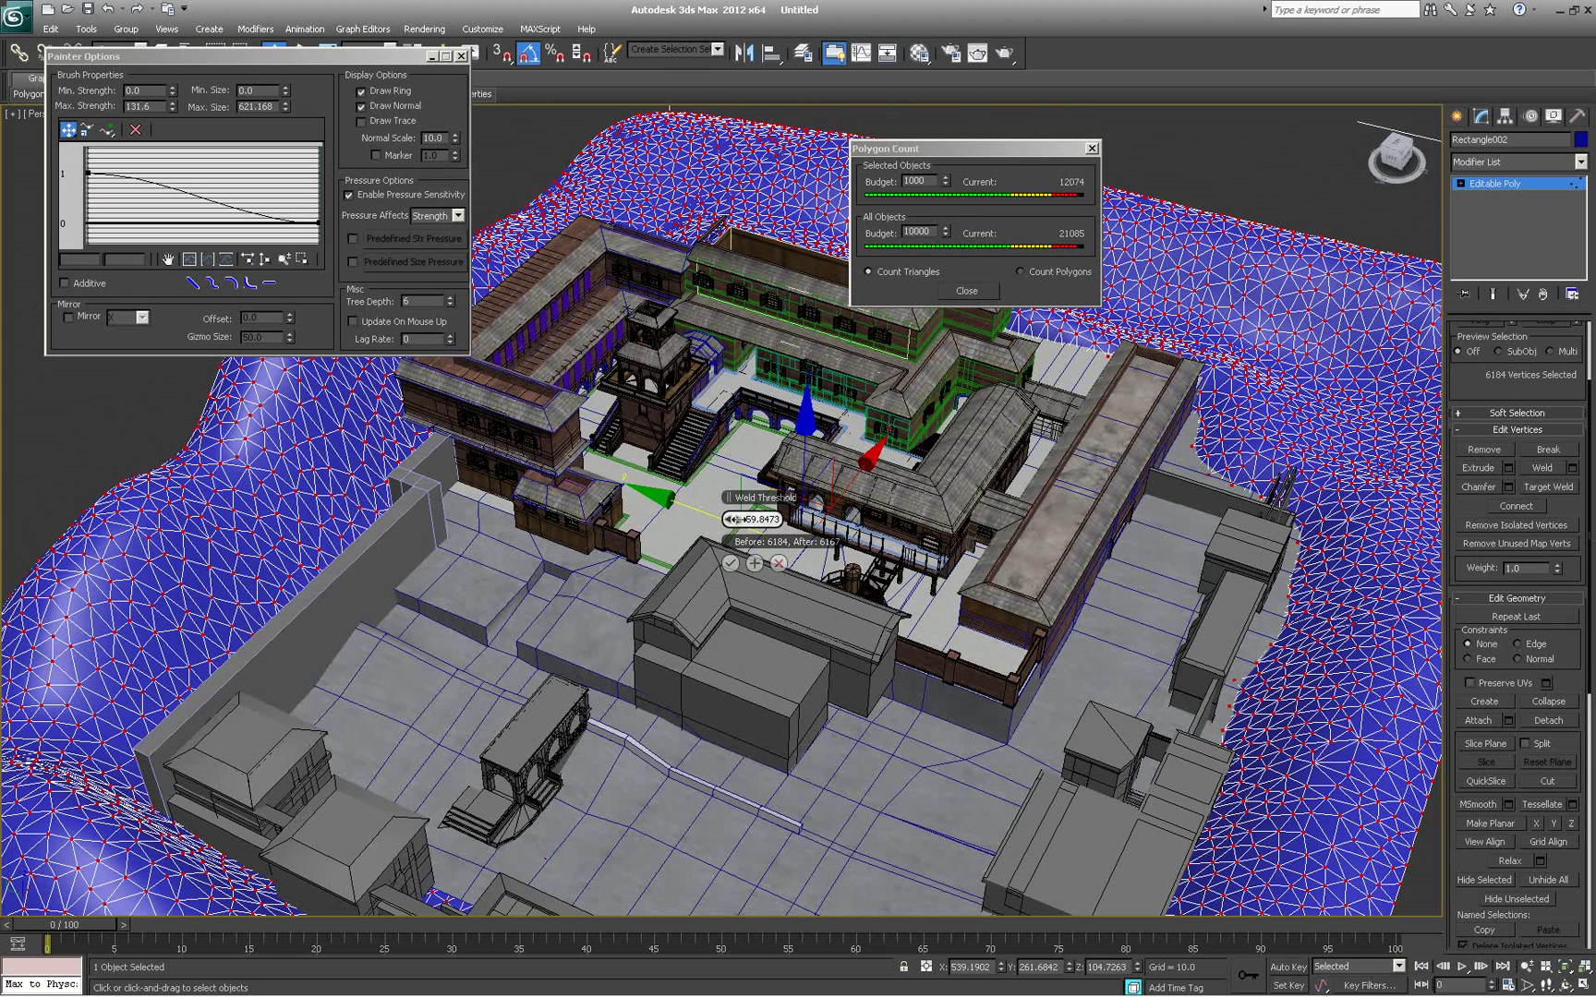
Weld the terrain vertices at a threshold of 62.2388 and again at 64.439
drag(739, 519, 761, 507)
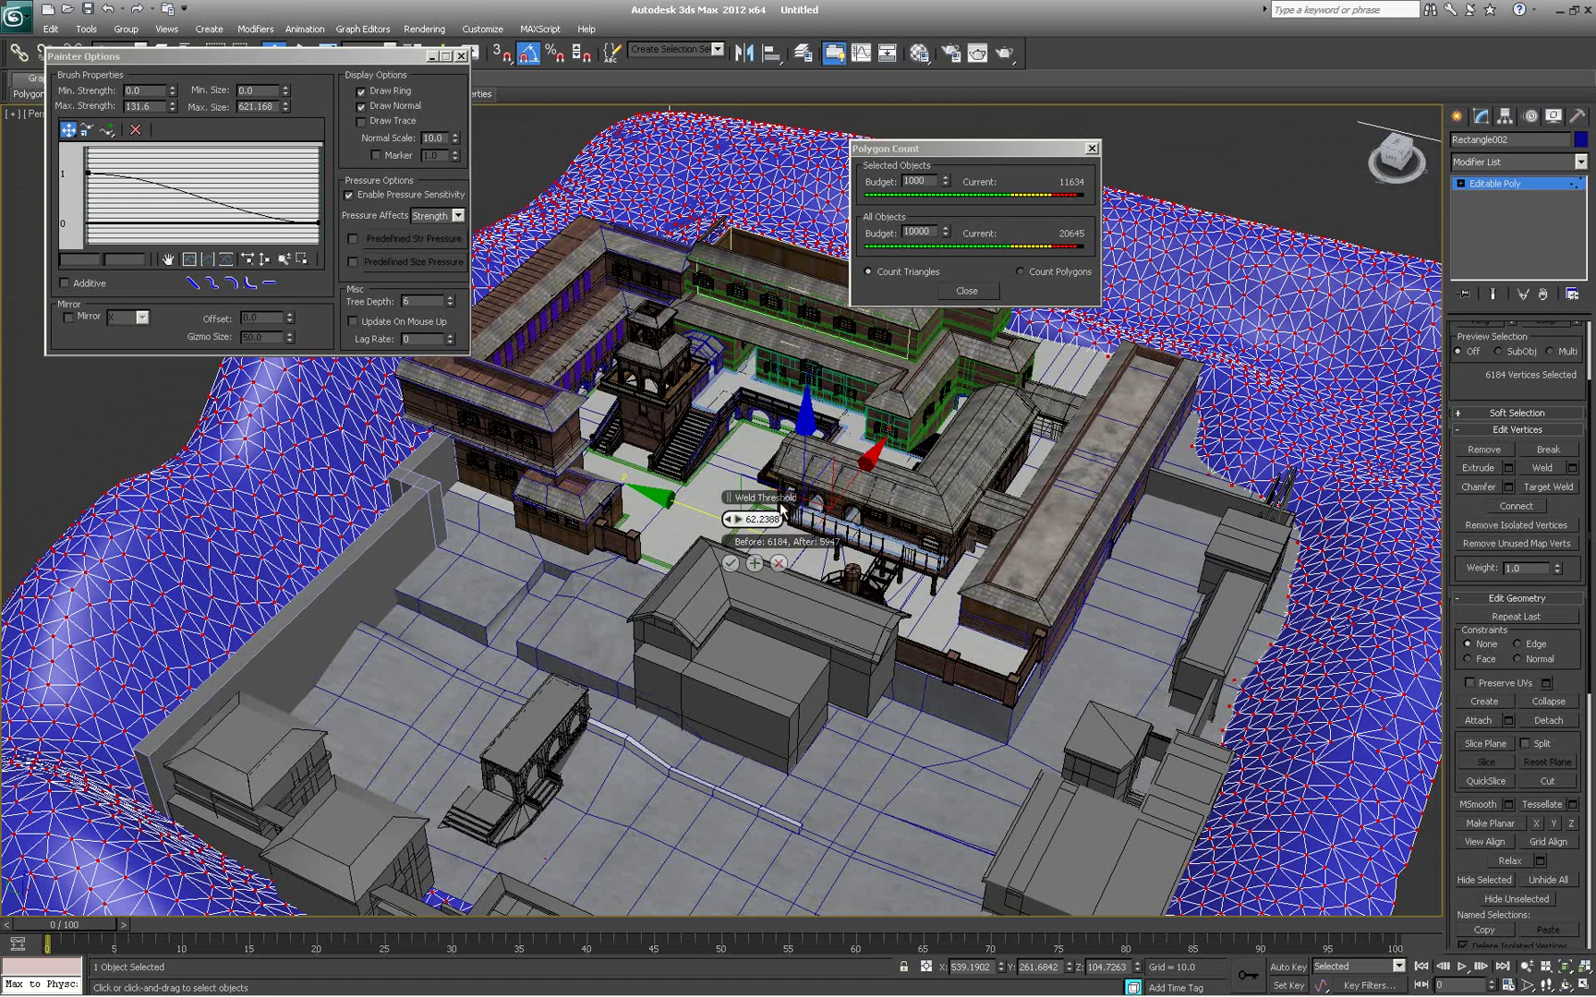
click(754, 563)
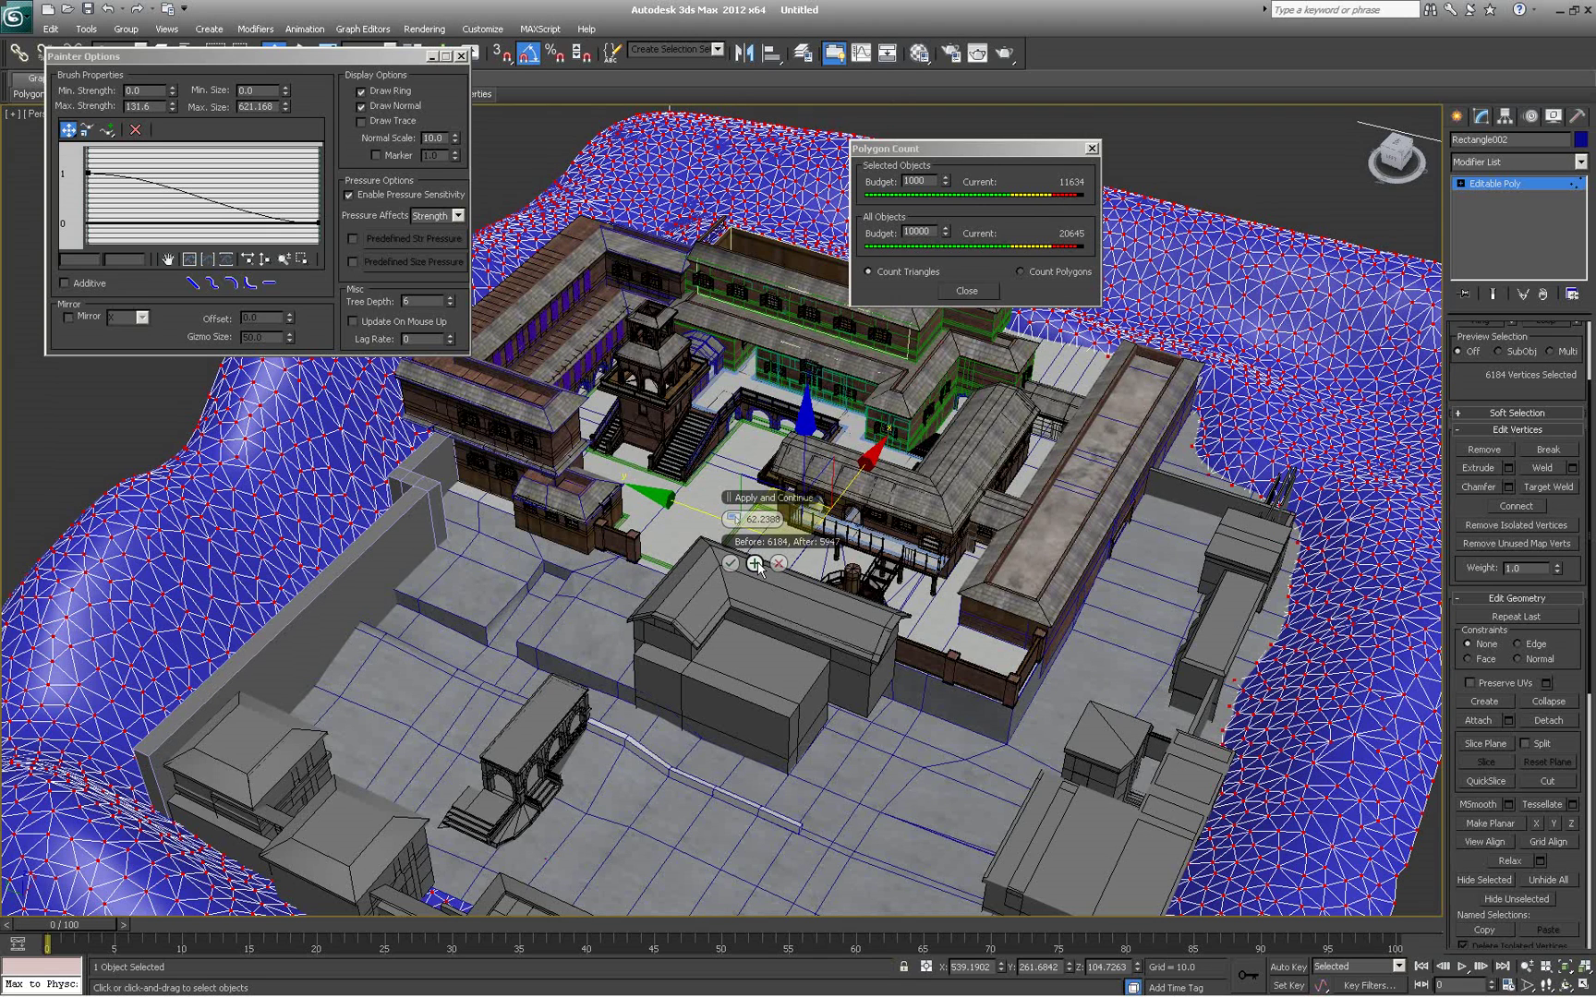
drag(740, 523, 756, 504)
click(754, 563)
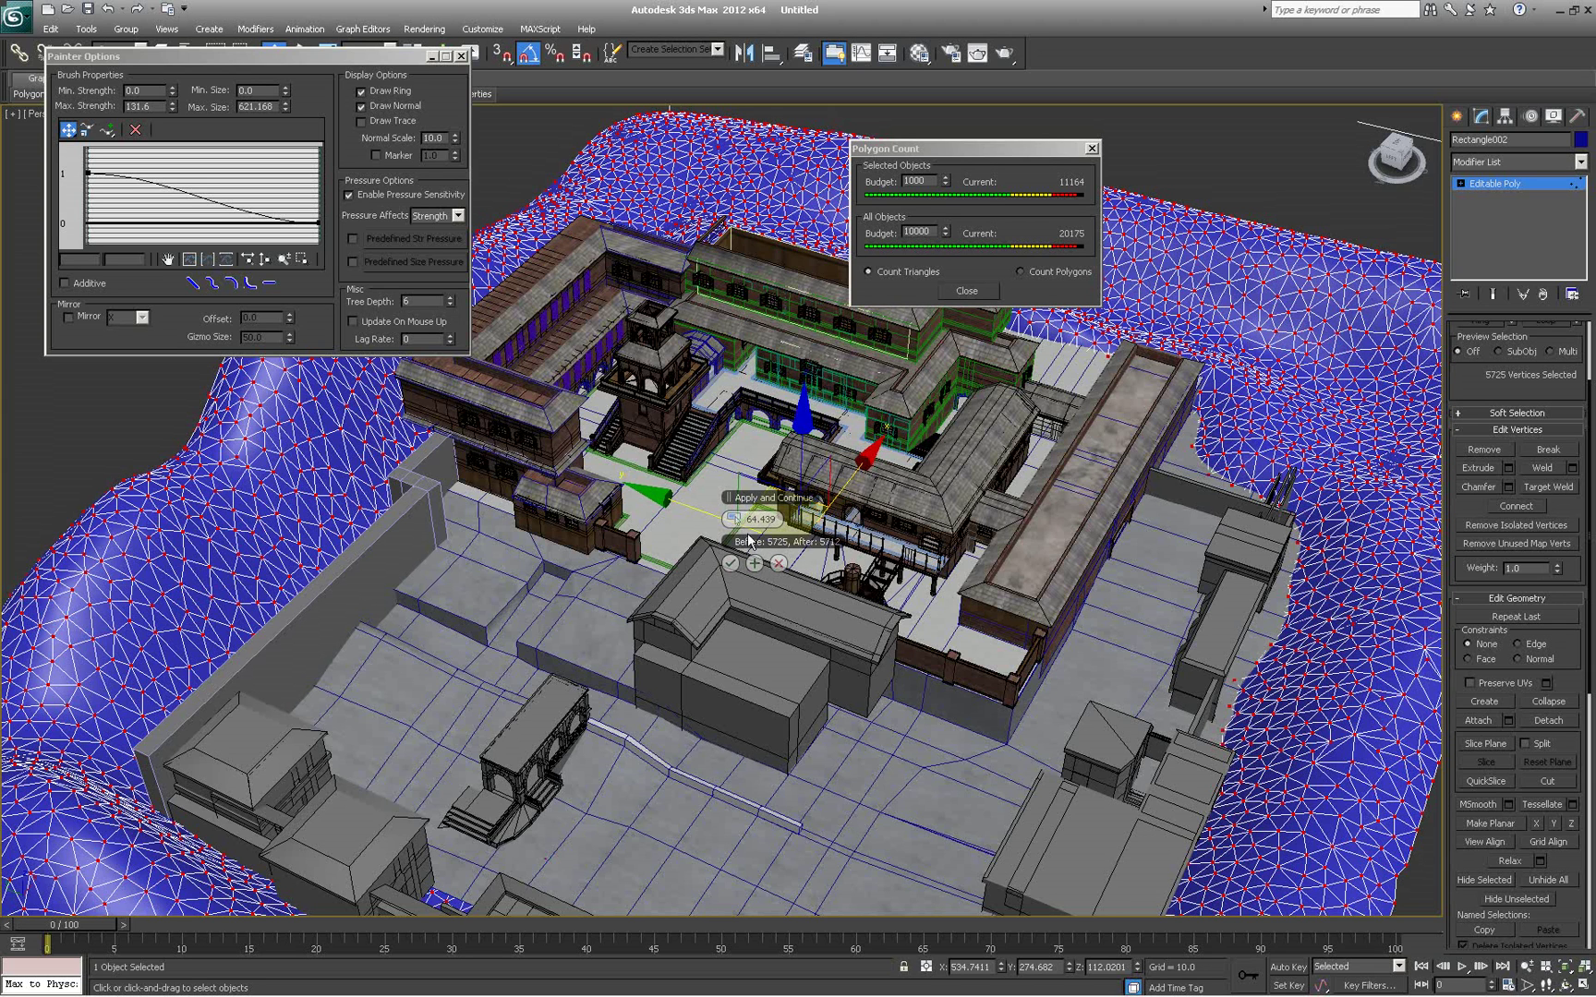
Raise the weld threshold to 66.9262 and apply it twice, checking the terrain from the opposite side between the welds
drag(744, 524, 759, 507)
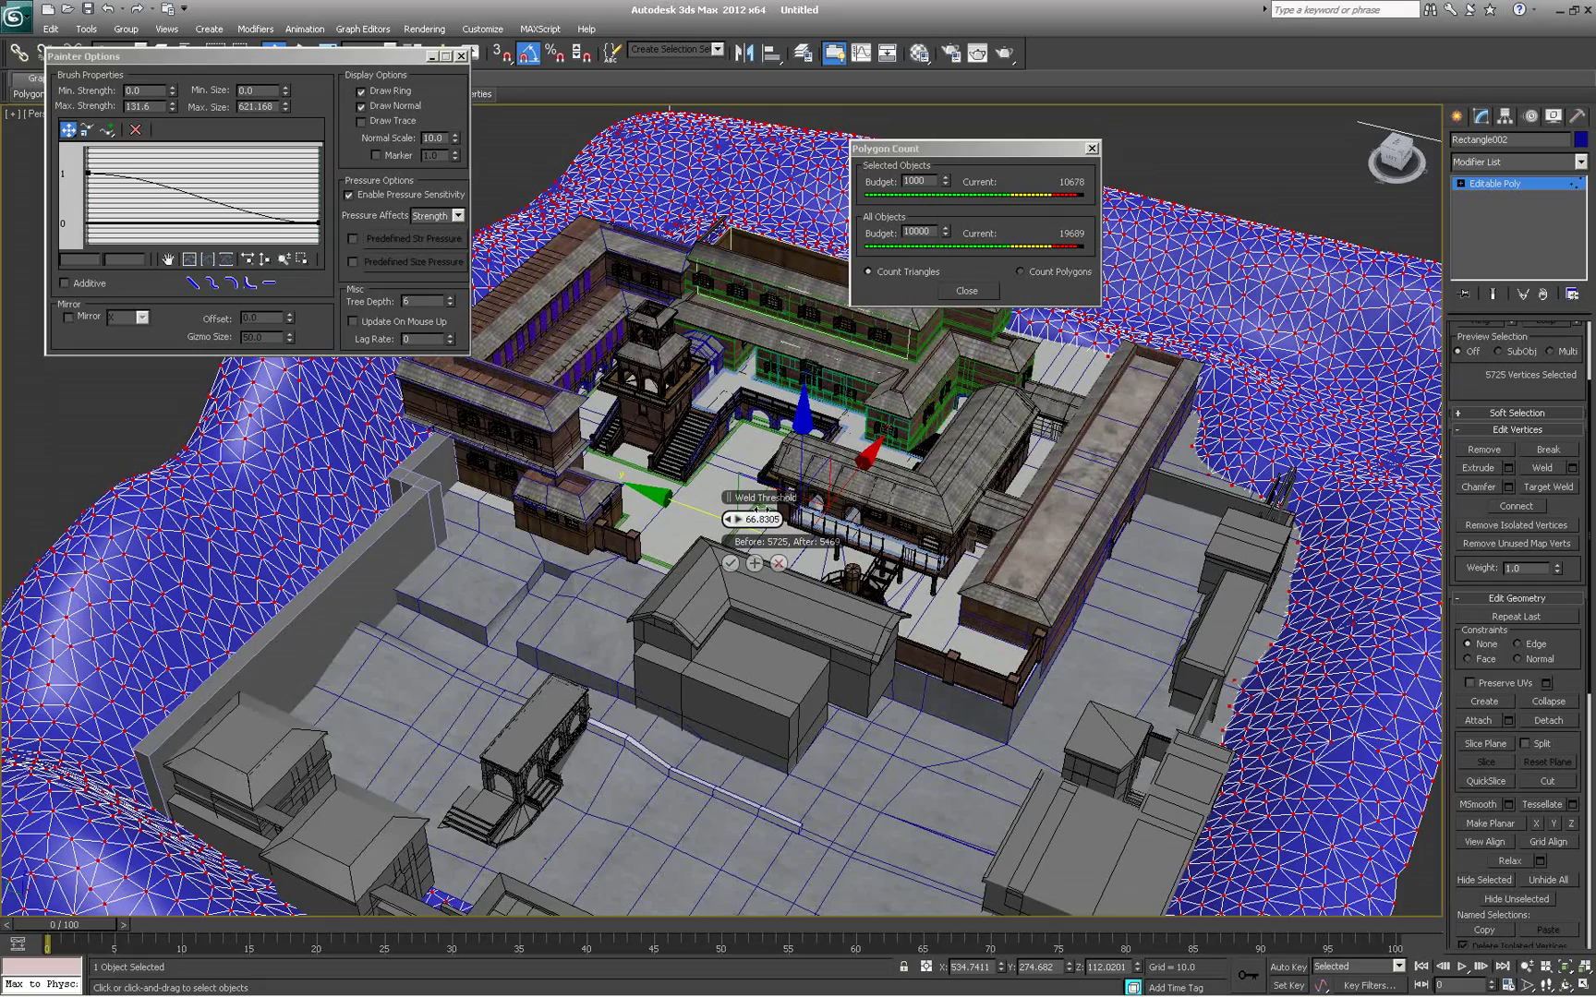
click(754, 562)
alt+middle_drag(947, 651, 725, 632)
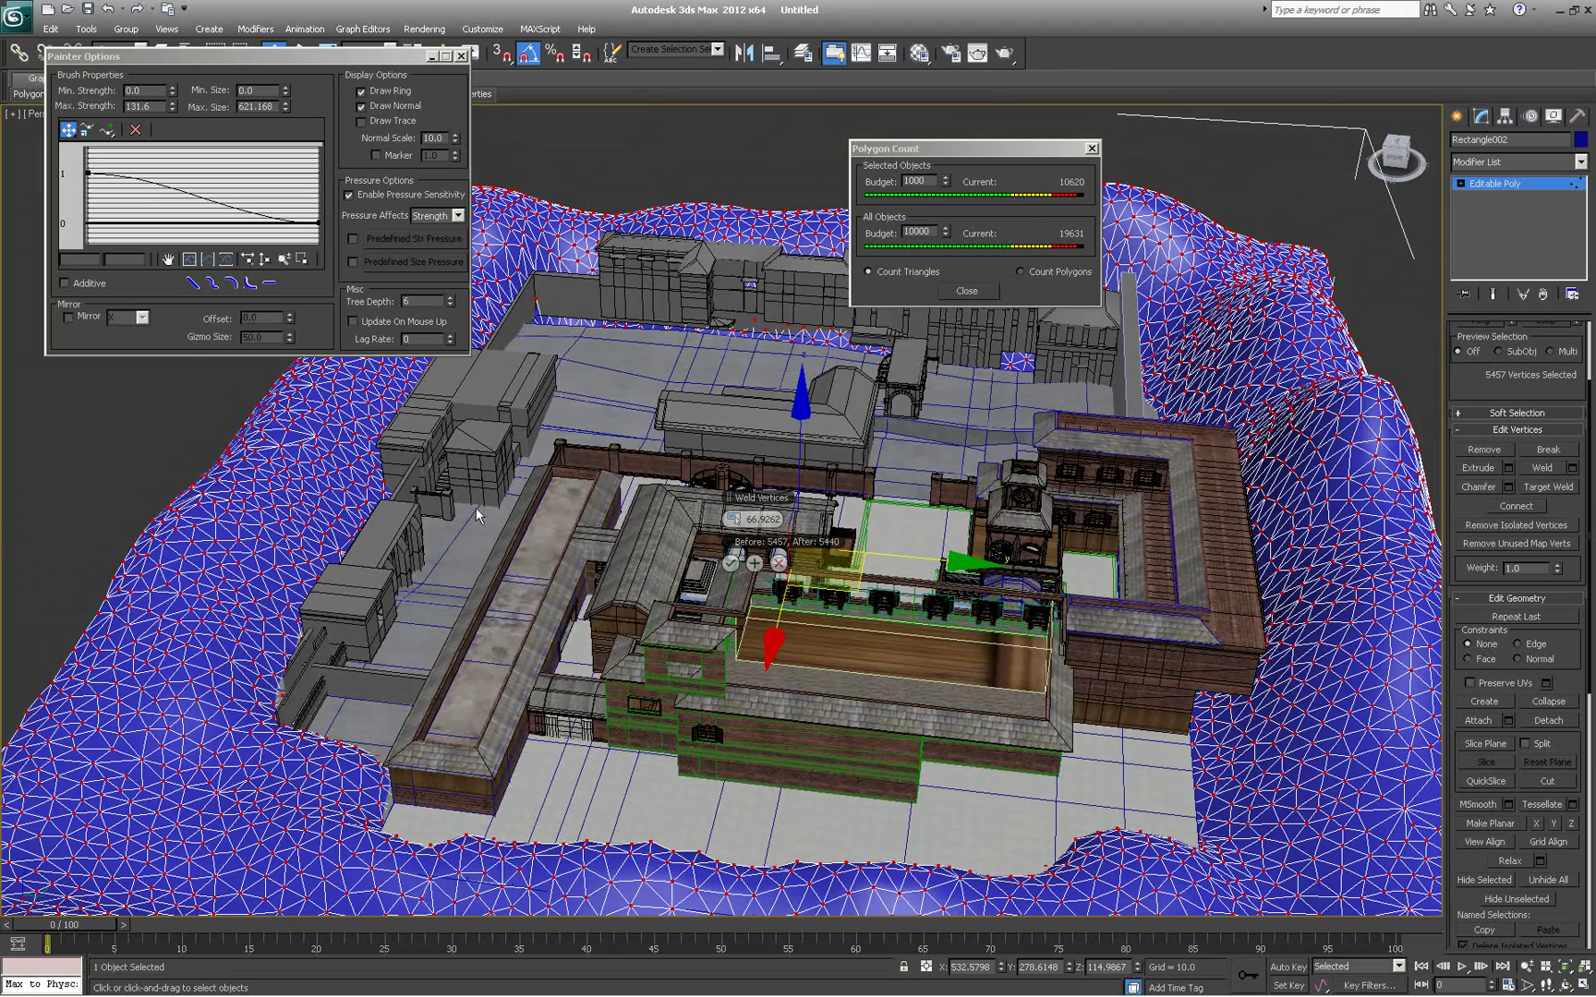
alt+middle_drag(880, 690, 808, 690)
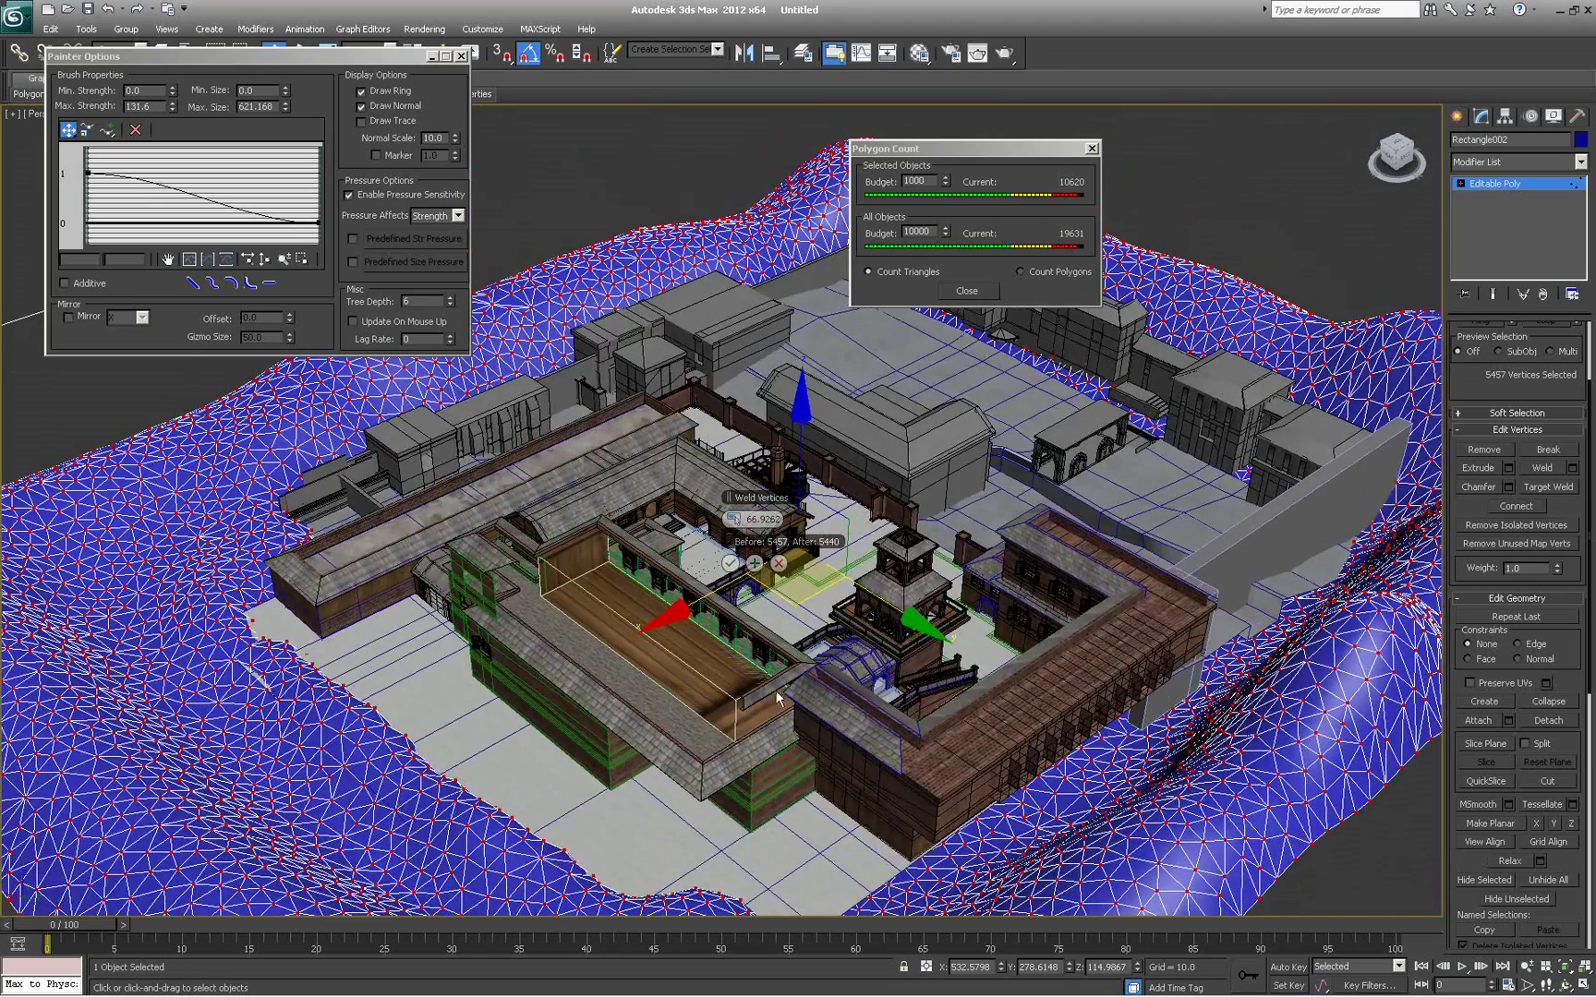
alt+middle_drag(677, 710, 668, 709)
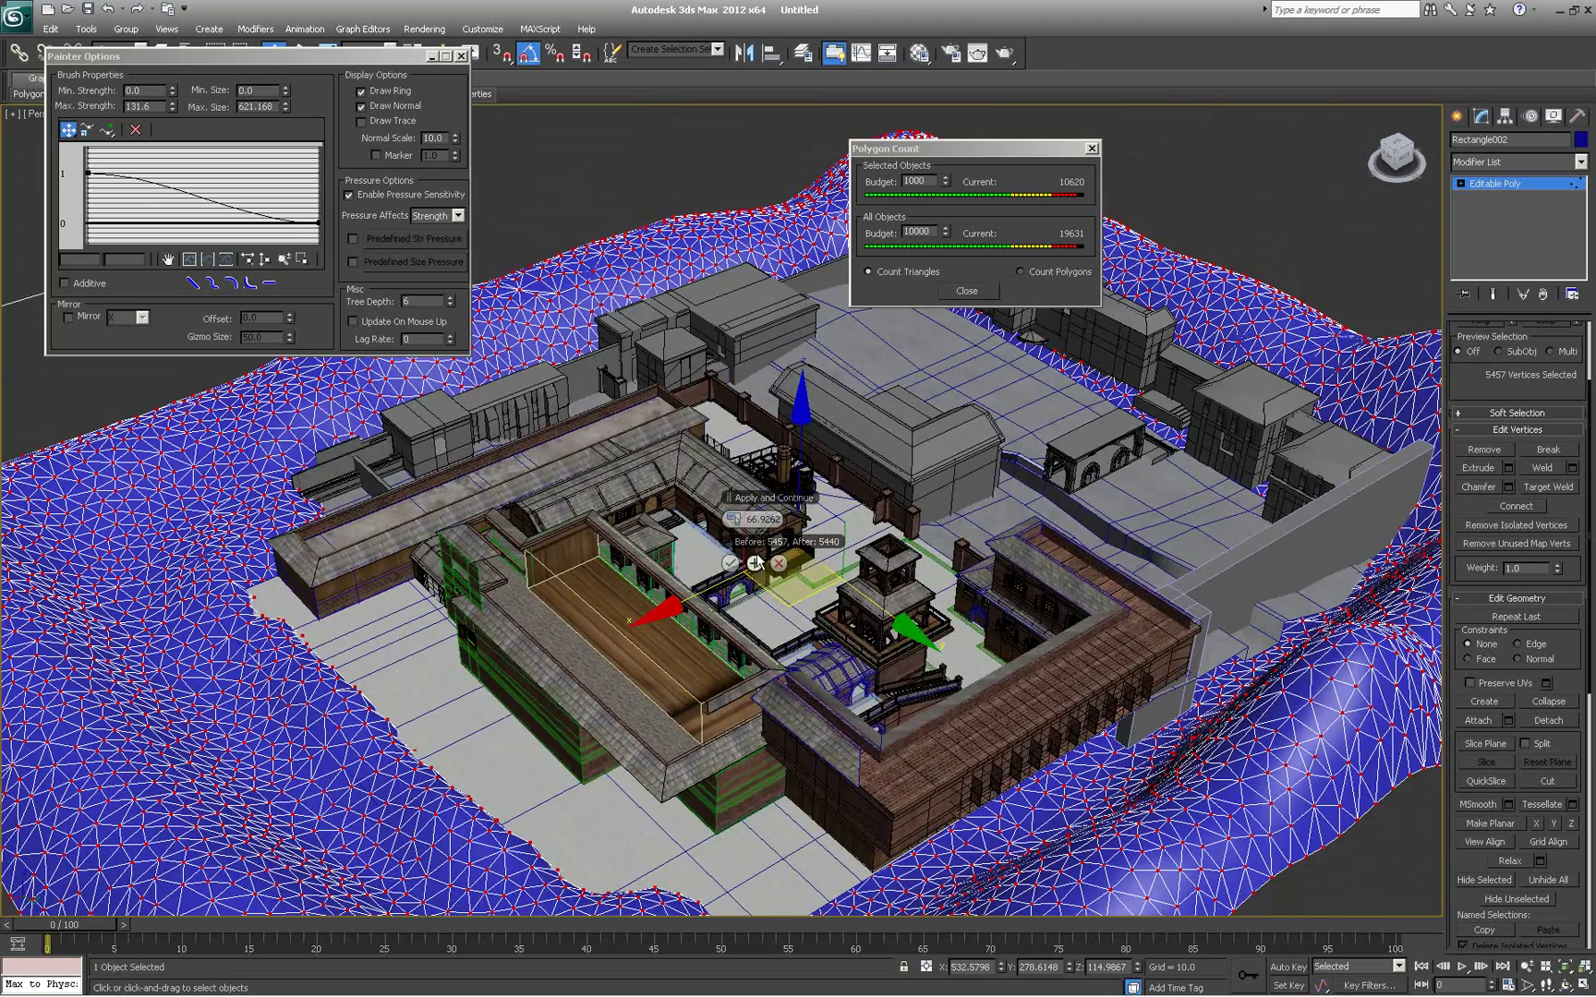
click(755, 563)
Raise the weld threshold to 68.5524 and apply it twice to the terrain vertices
drag(738, 520, 755, 510)
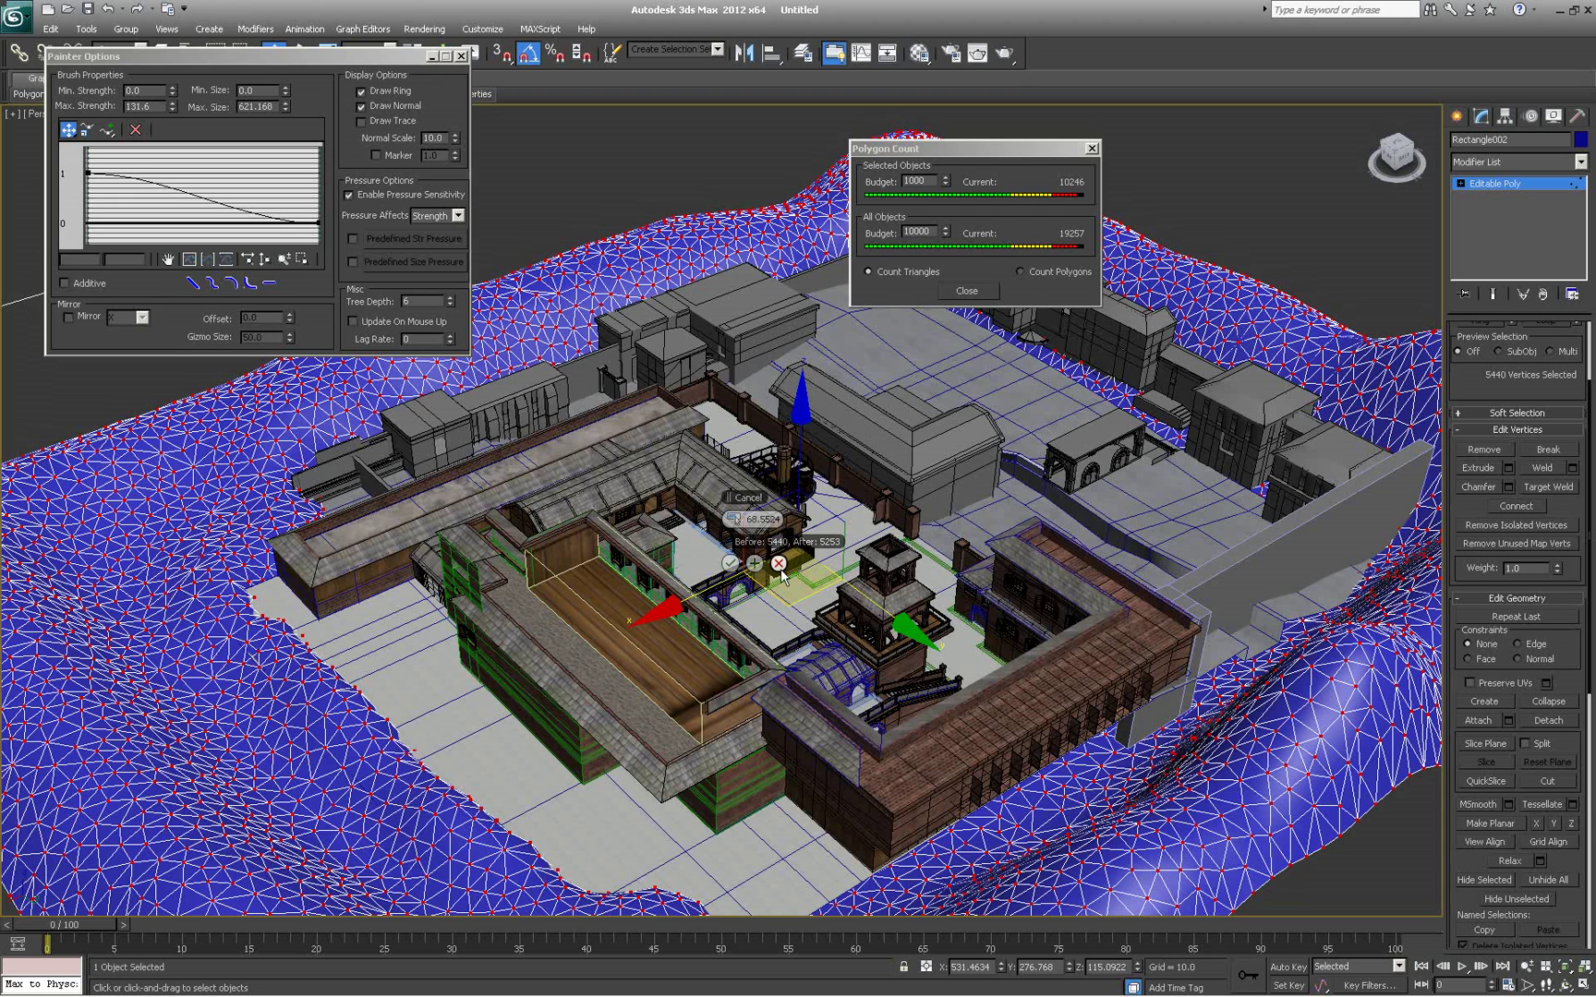
click(754, 564)
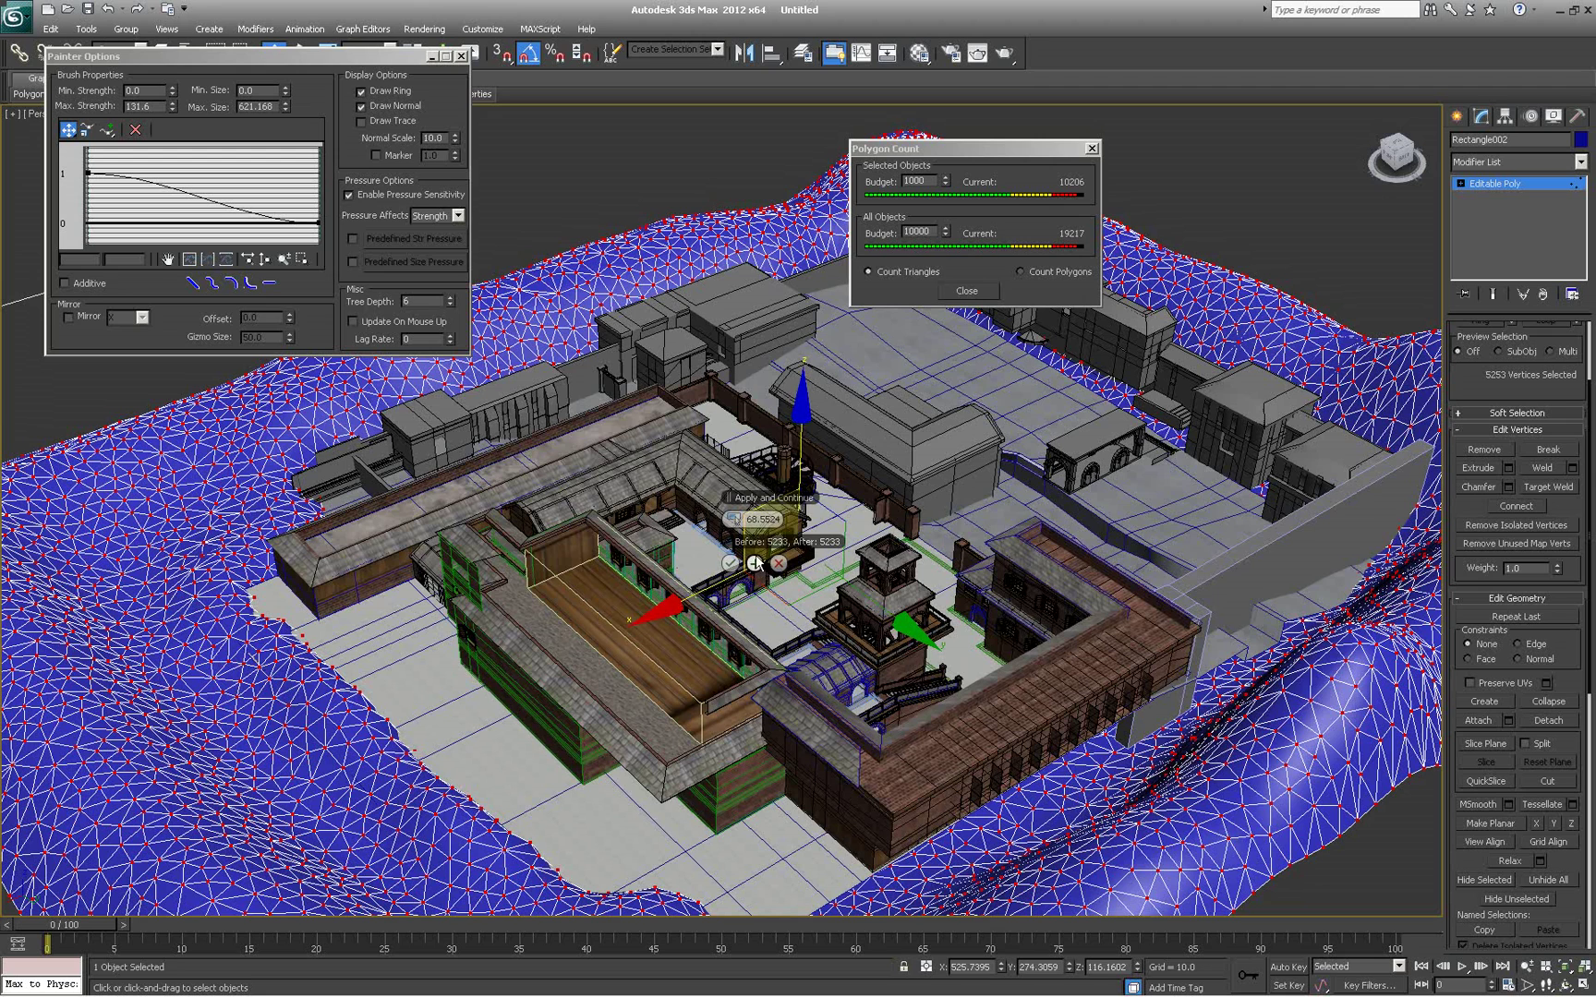
click(753, 563)
Set the weld threshold to 69.796, check the mesh around the buildings and apply the weld
drag(738, 526, 739, 518)
alt+middle_drag(741, 519, 872, 540)
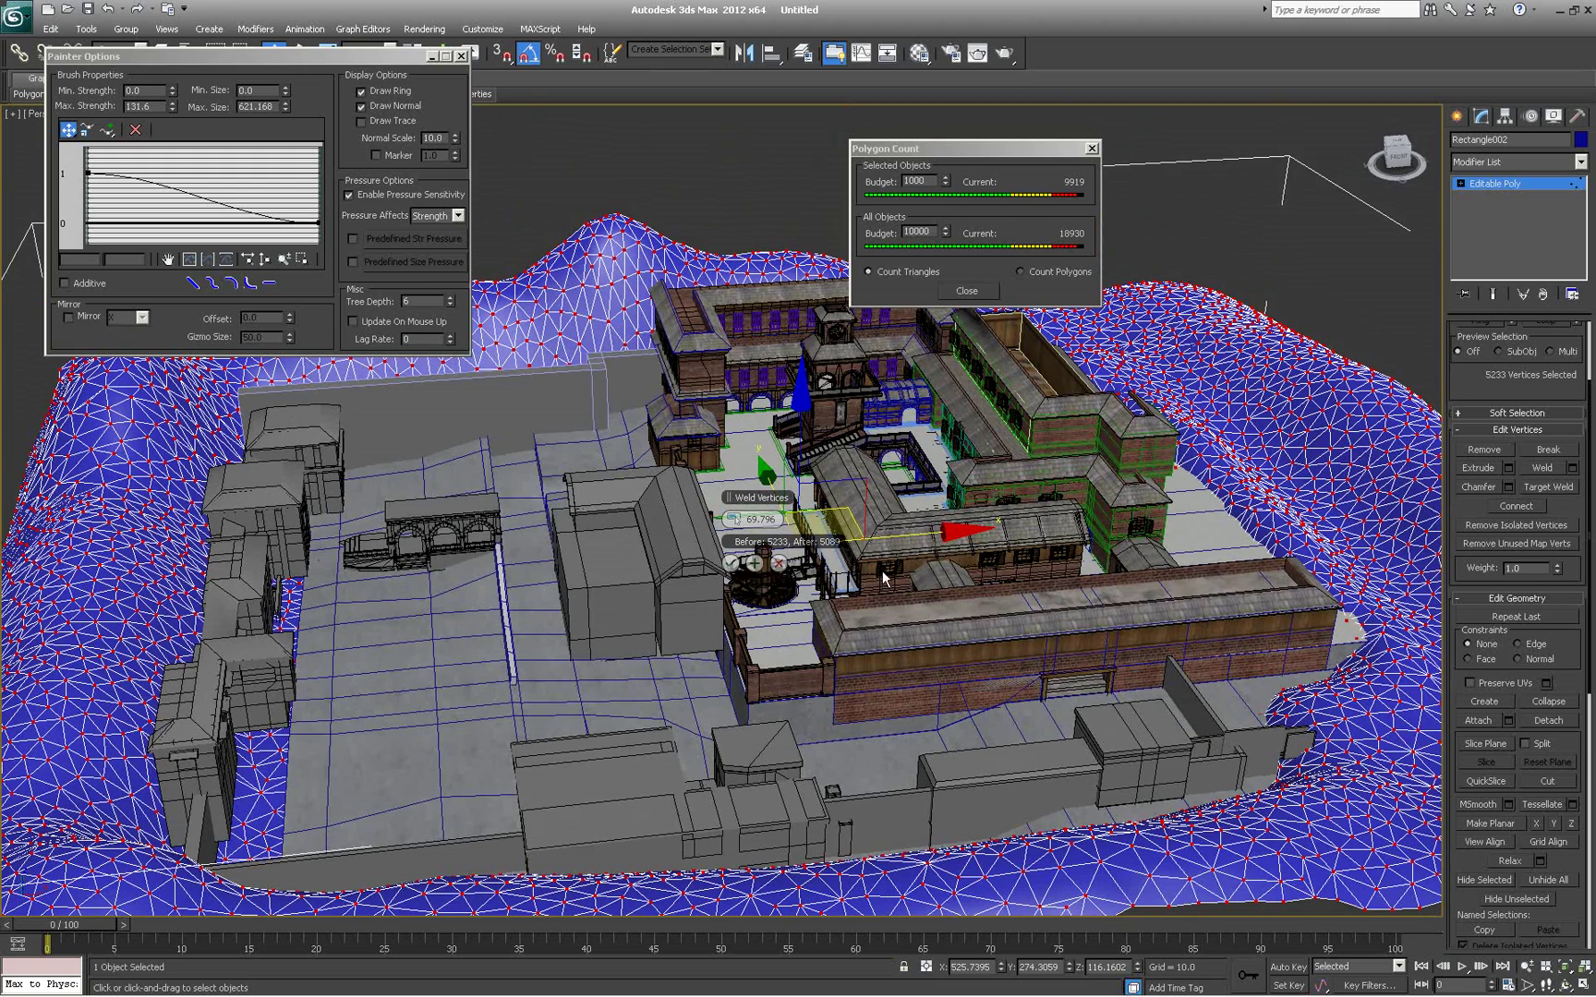
click(754, 565)
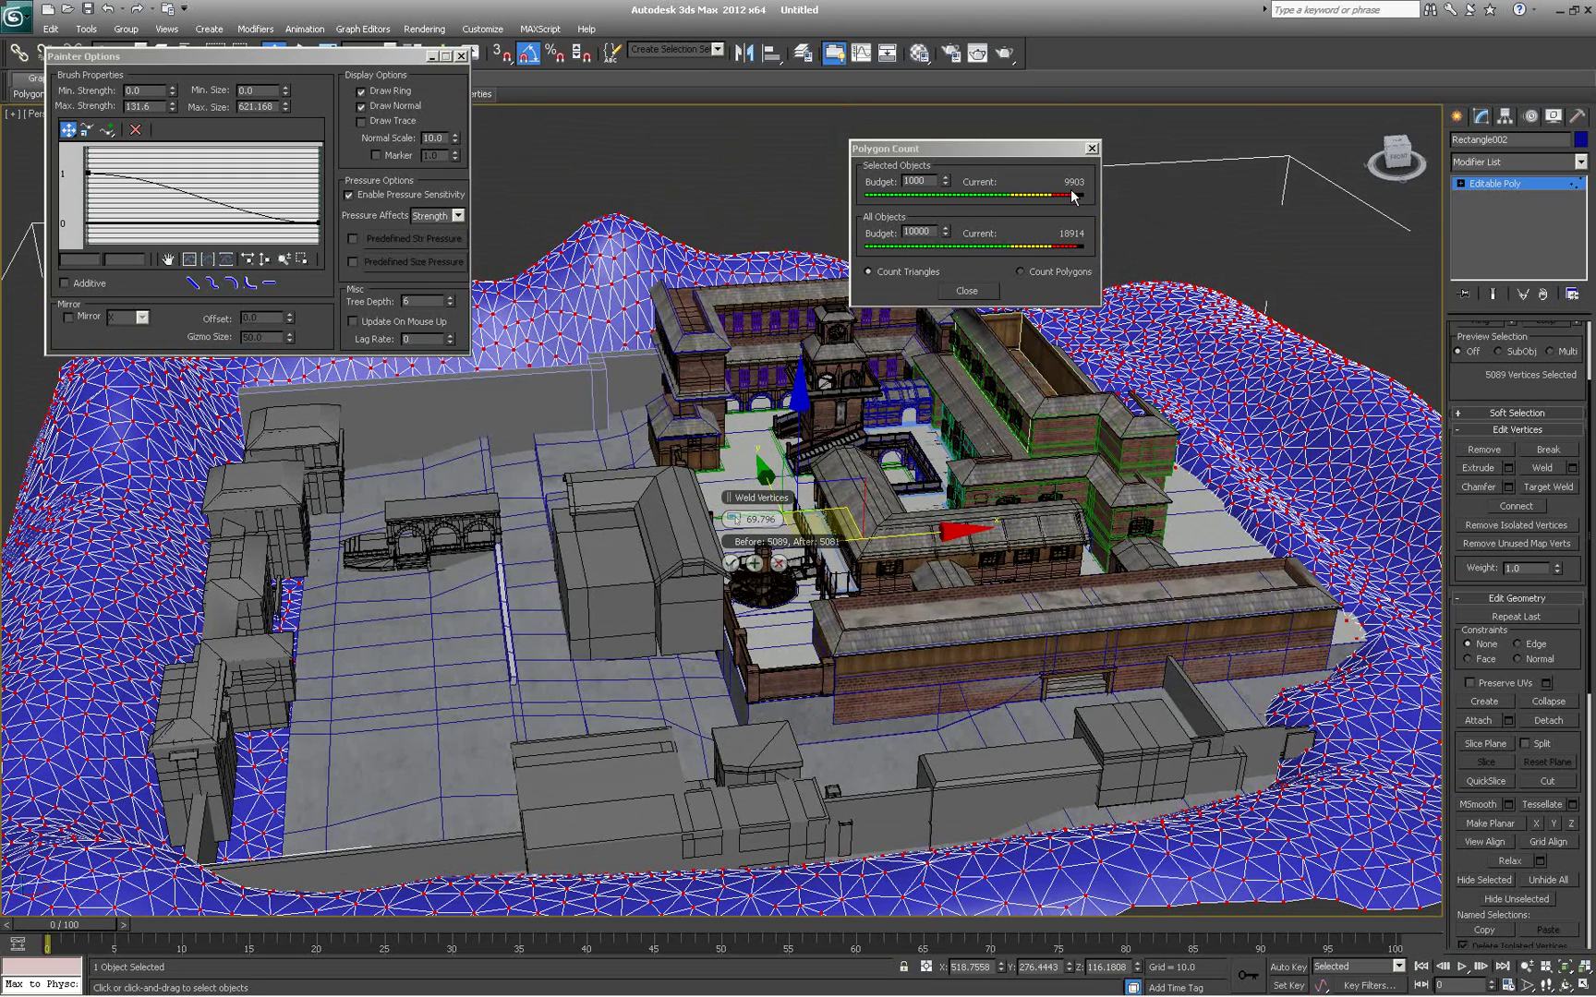
Close the Painter Options dialog so it no longer covers the terrain
alt+middle_drag(1036, 617, 1062, 559)
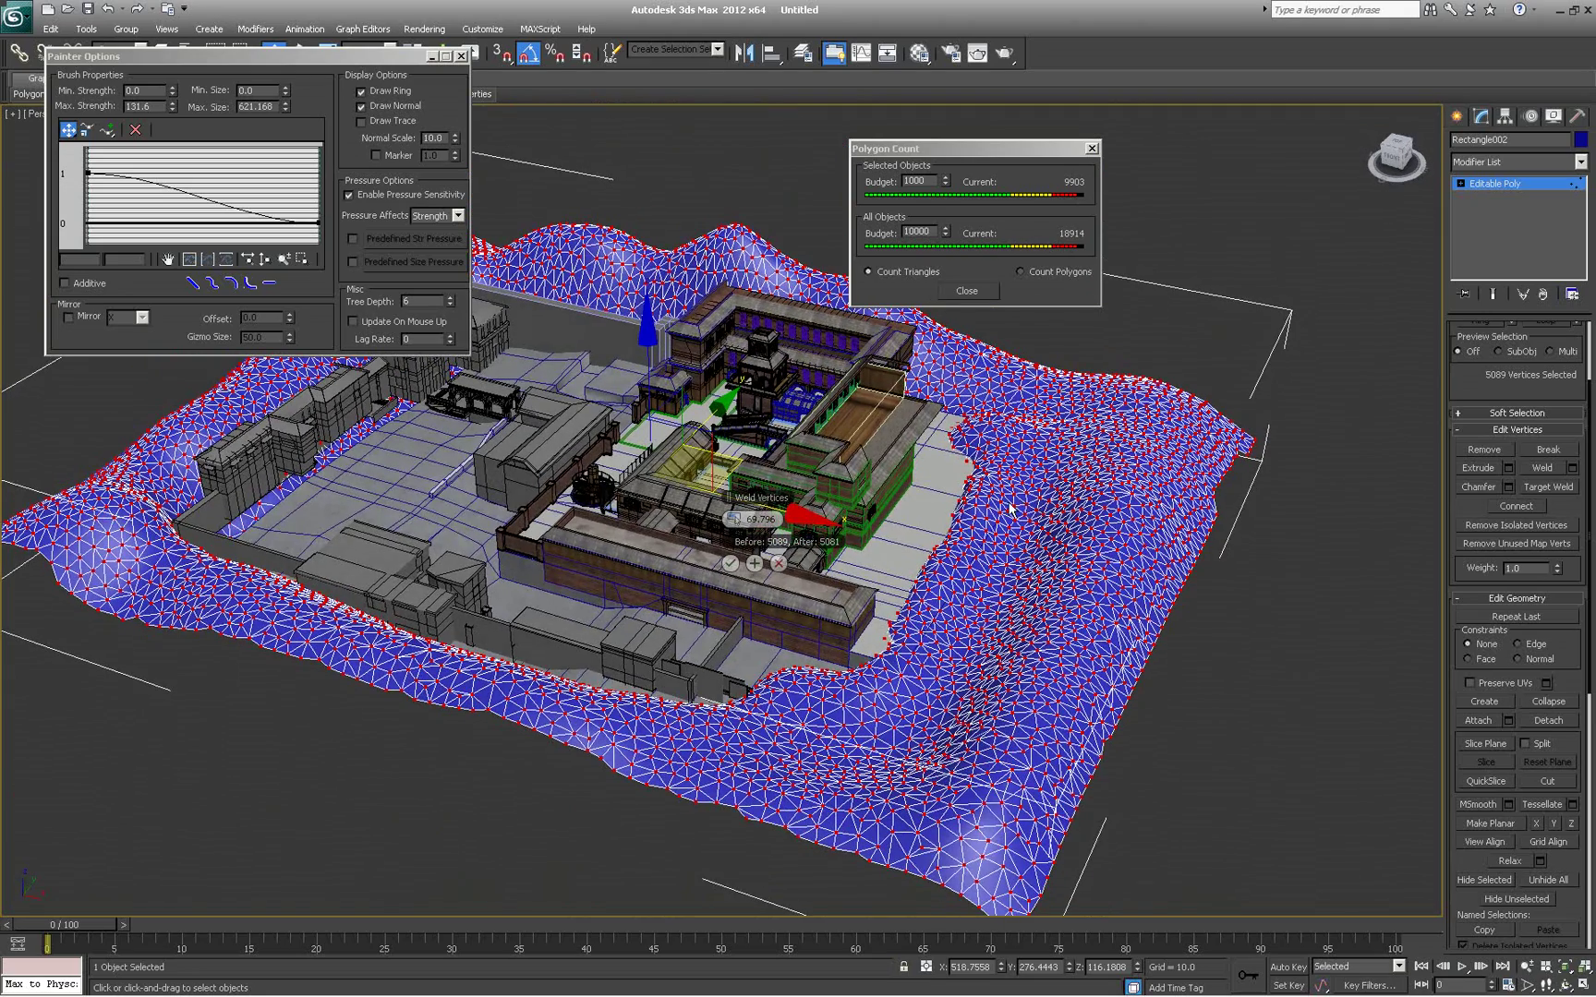
alt+middle_drag(637, 558, 706, 593)
drag(372, 56, 0, 58)
click(161, 52)
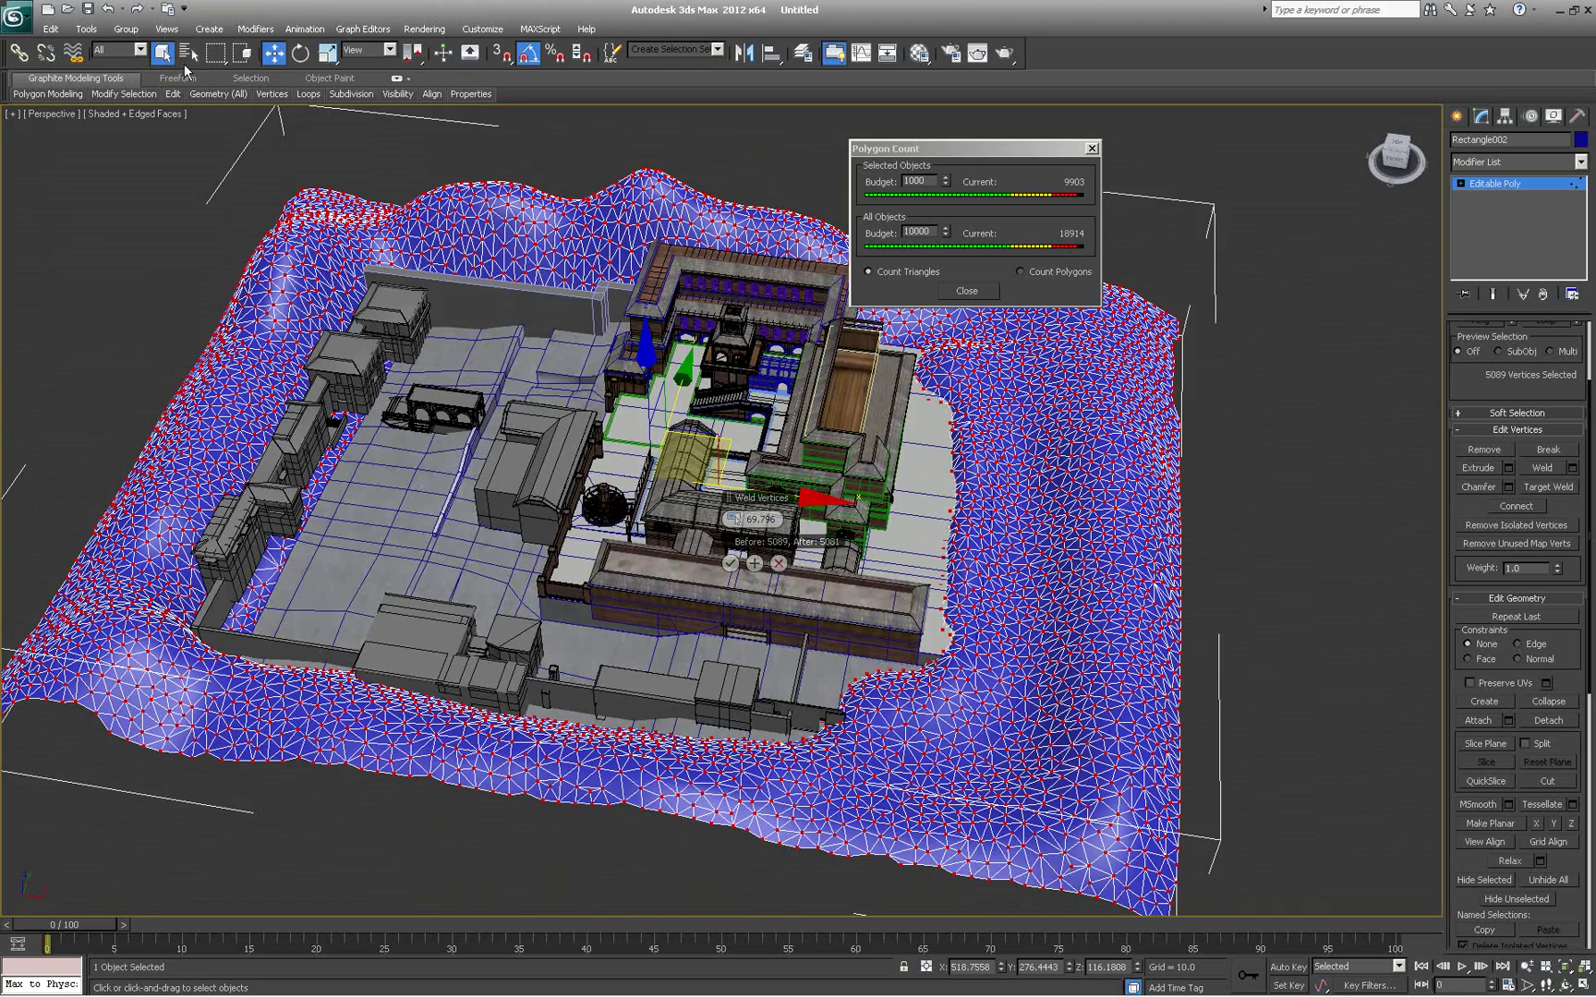
Select a vertical strip of terrain vertices along the valley east of the buildings, working from the top view
alt+middle_drag(836, 543, 877, 647)
key(t)
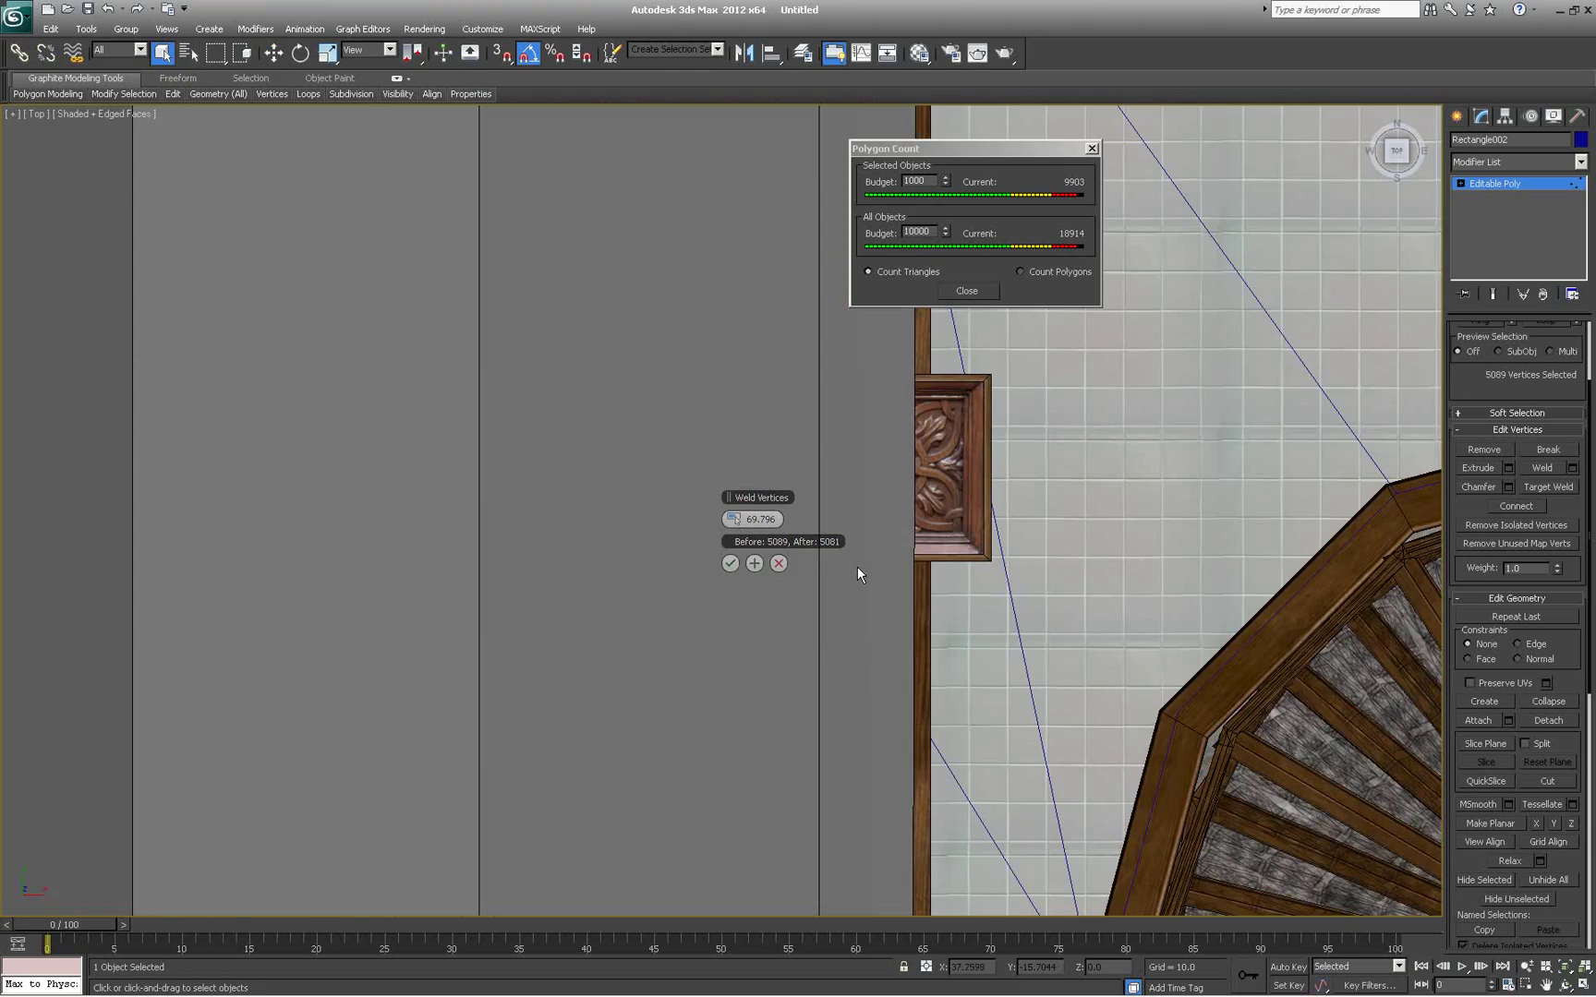
key(z)
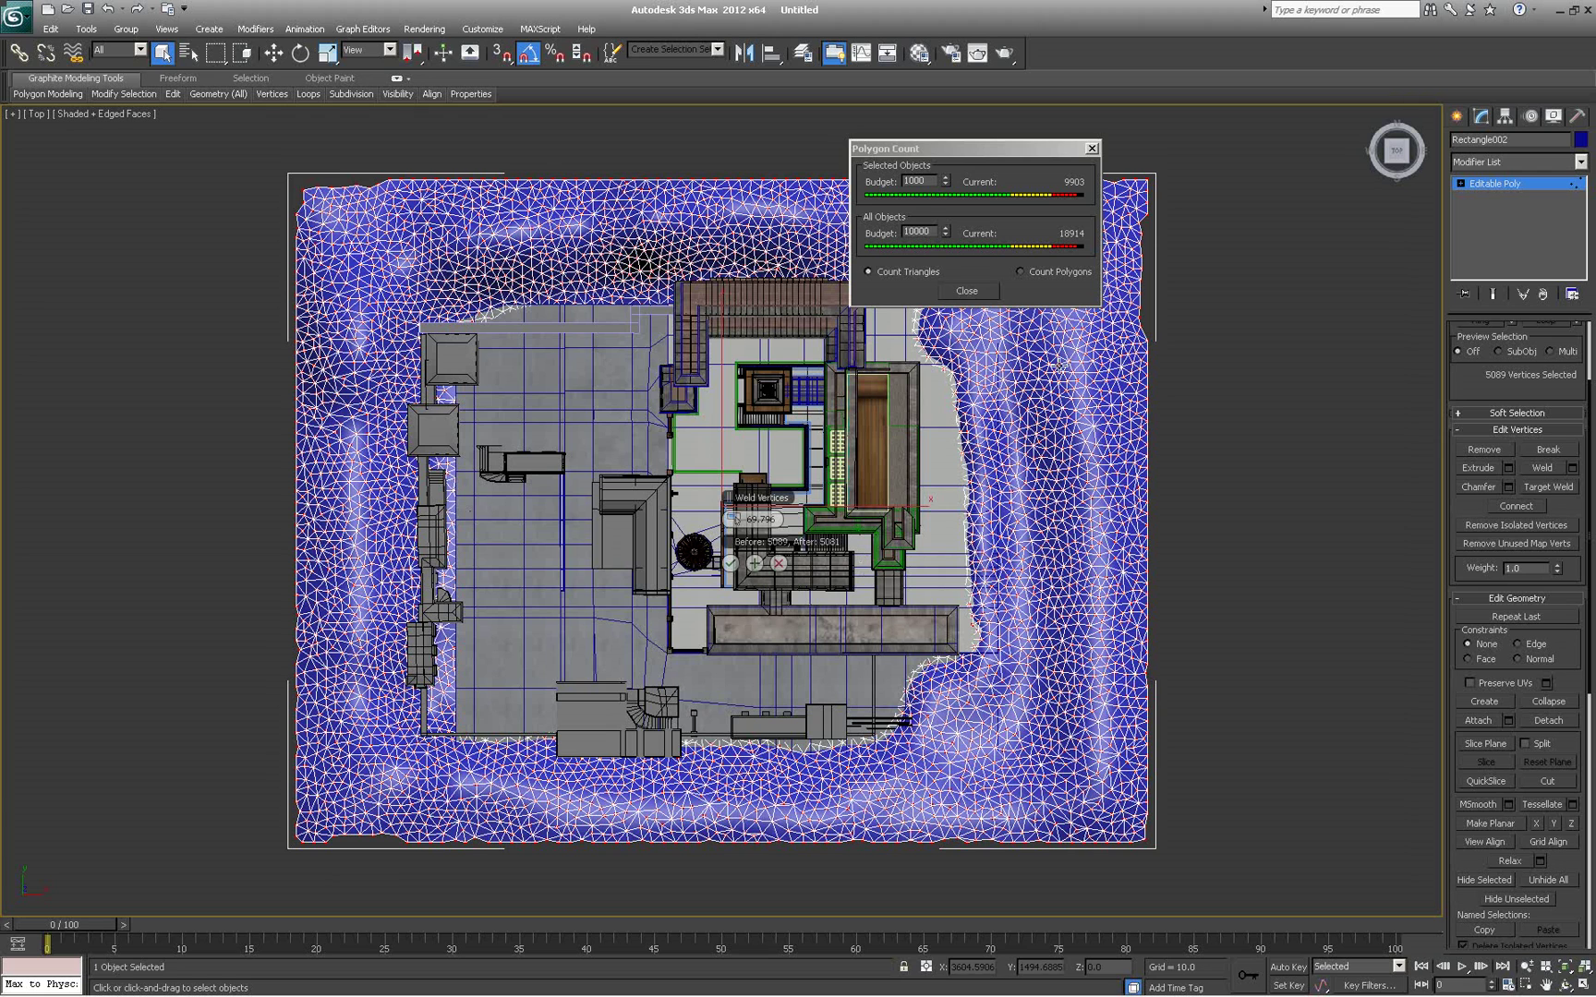
mouse_move(1004, 355)
mouse_down()
mouse_move(1073, 702)
mouse_move(1036, 685)
mouse_up()
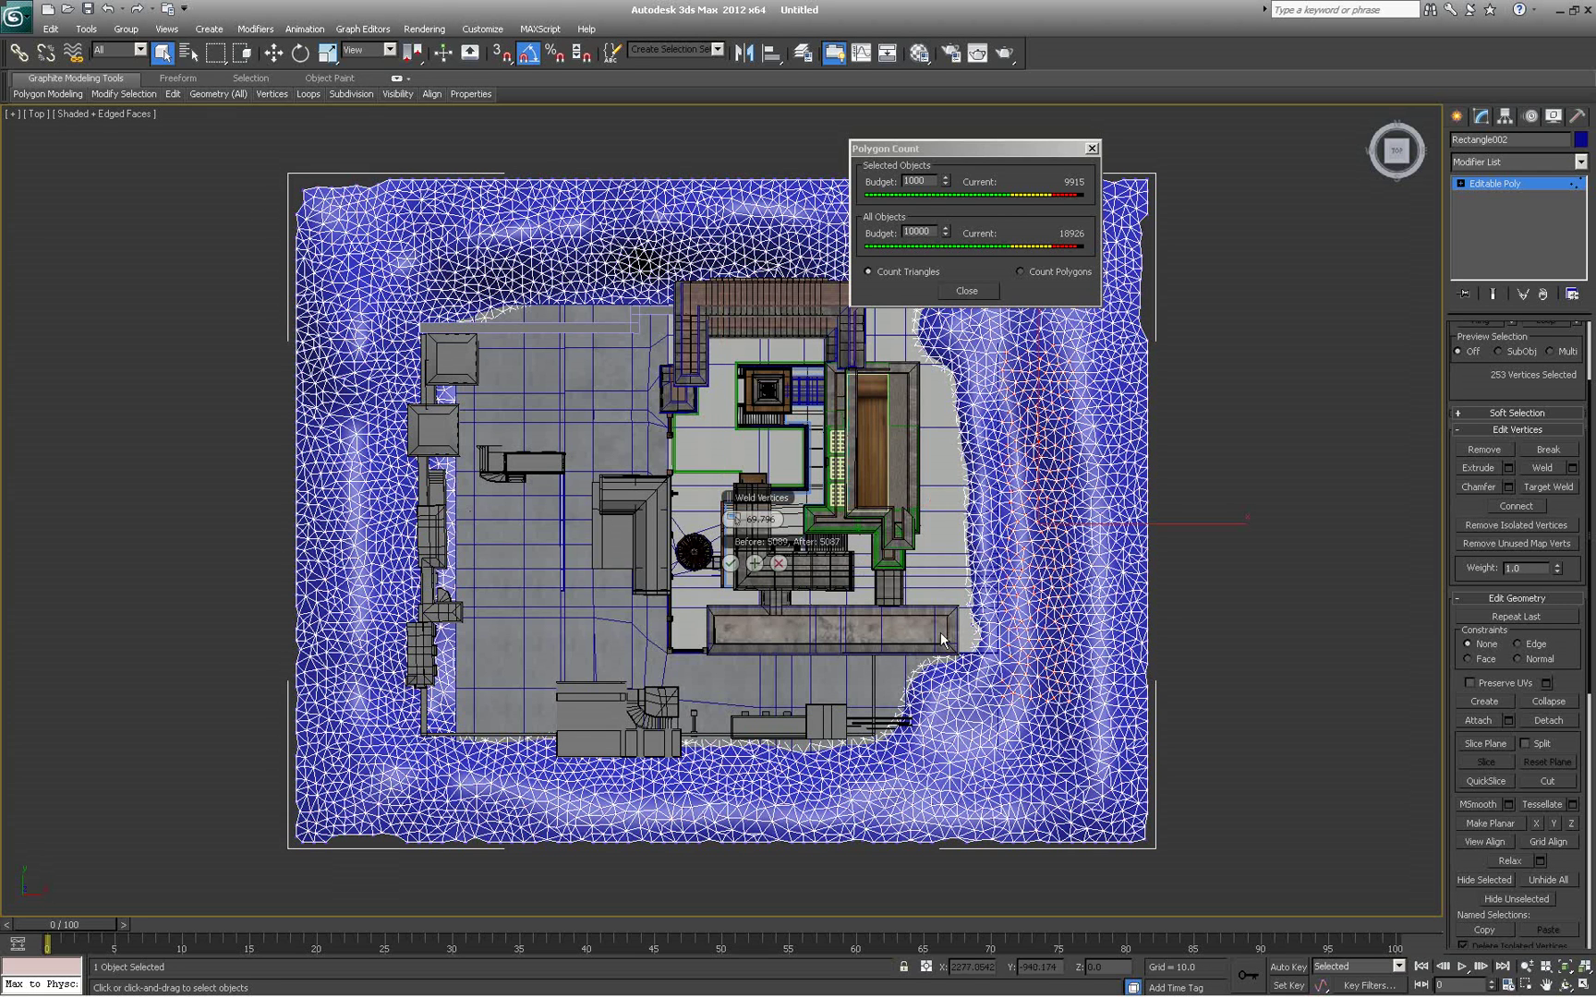
Set the weld threshold to 70.494, apply the weld to the selected strip of vertices and close the weld settings
mouse_move(929, 627)
alt+middle_down()
mouse_move(857, 543)
mouse_move(879, 514)
mouse_move(799, 610)
mouse_move(913, 601)
alt+middle_up()
scroll(813, 608, up, 3)
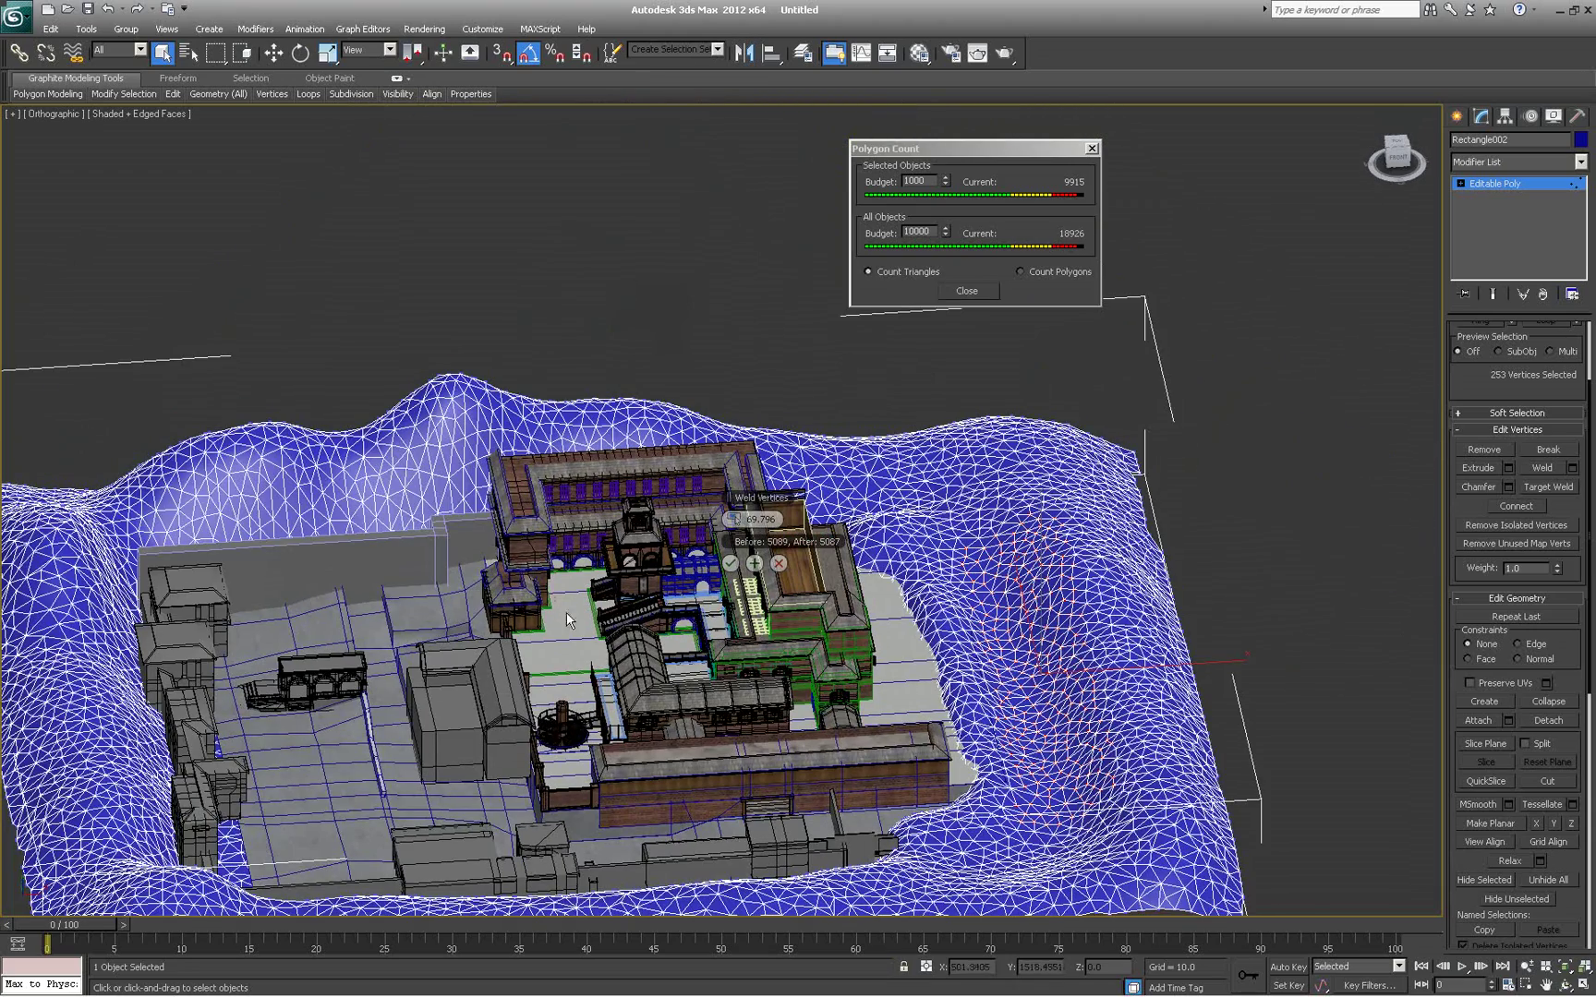
mouse_move(736, 520)
mouse_down()
mouse_move(738, 506)
mouse_move(736, 527)
mouse_up()
mouse_move(875, 629)
alt+middle_down()
mouse_move(801, 653)
mouse_move(851, 637)
alt+middle_up()
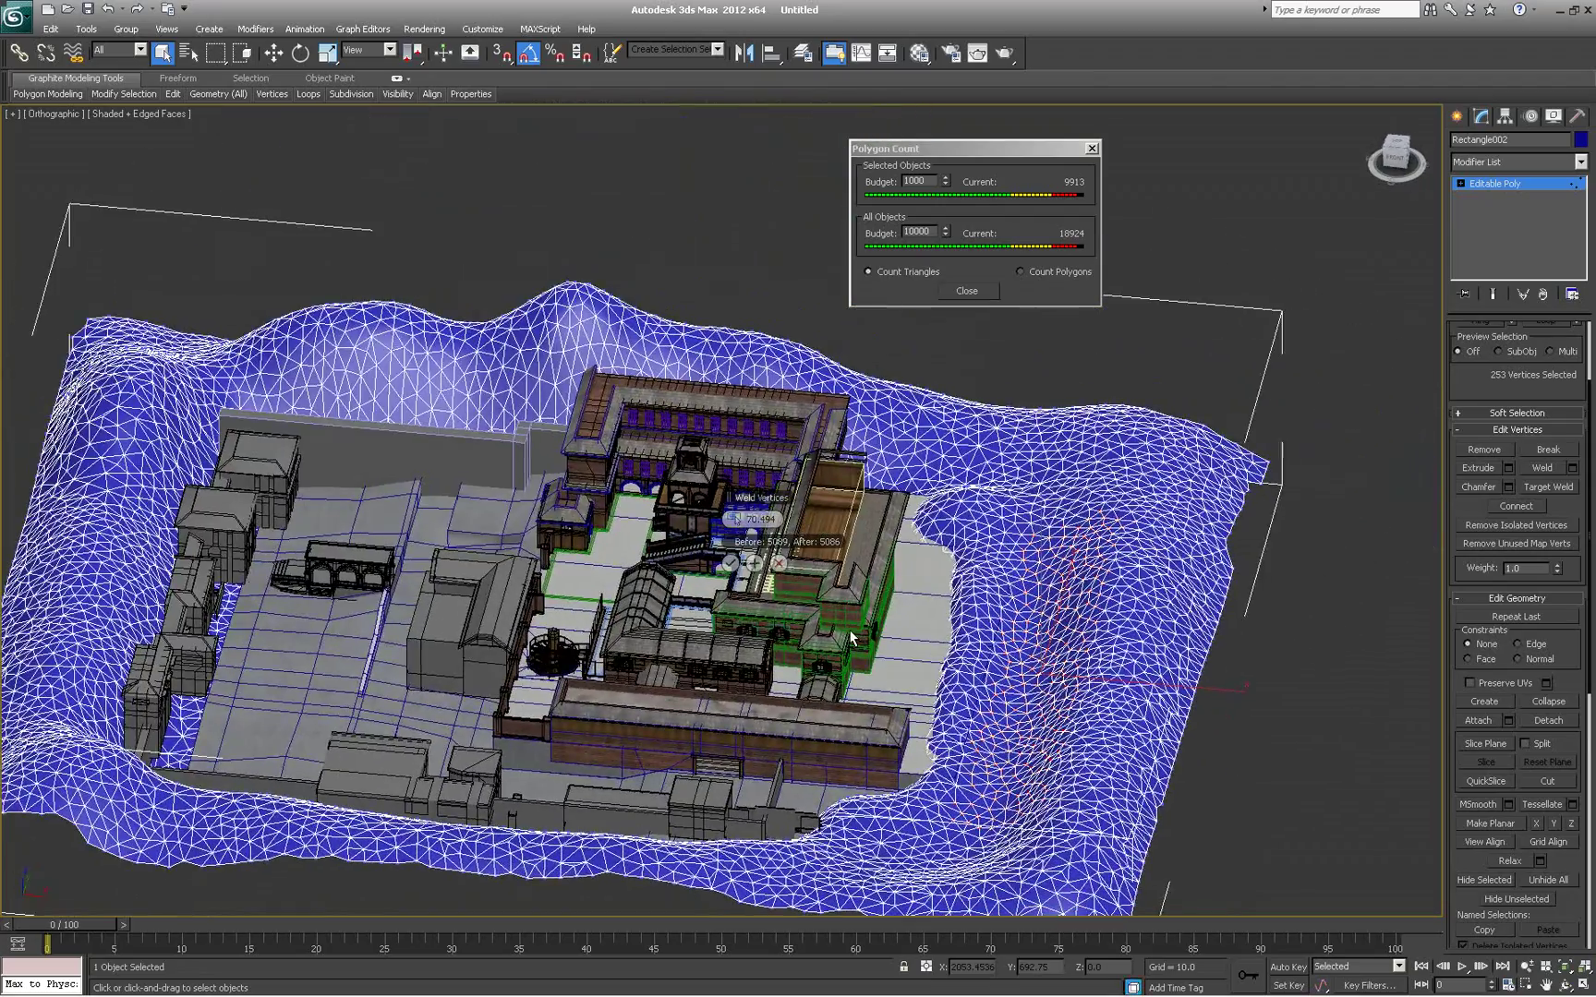
alt+middle_drag(785, 736, 752, 739)
middle_drag(858, 656, 821, 748)
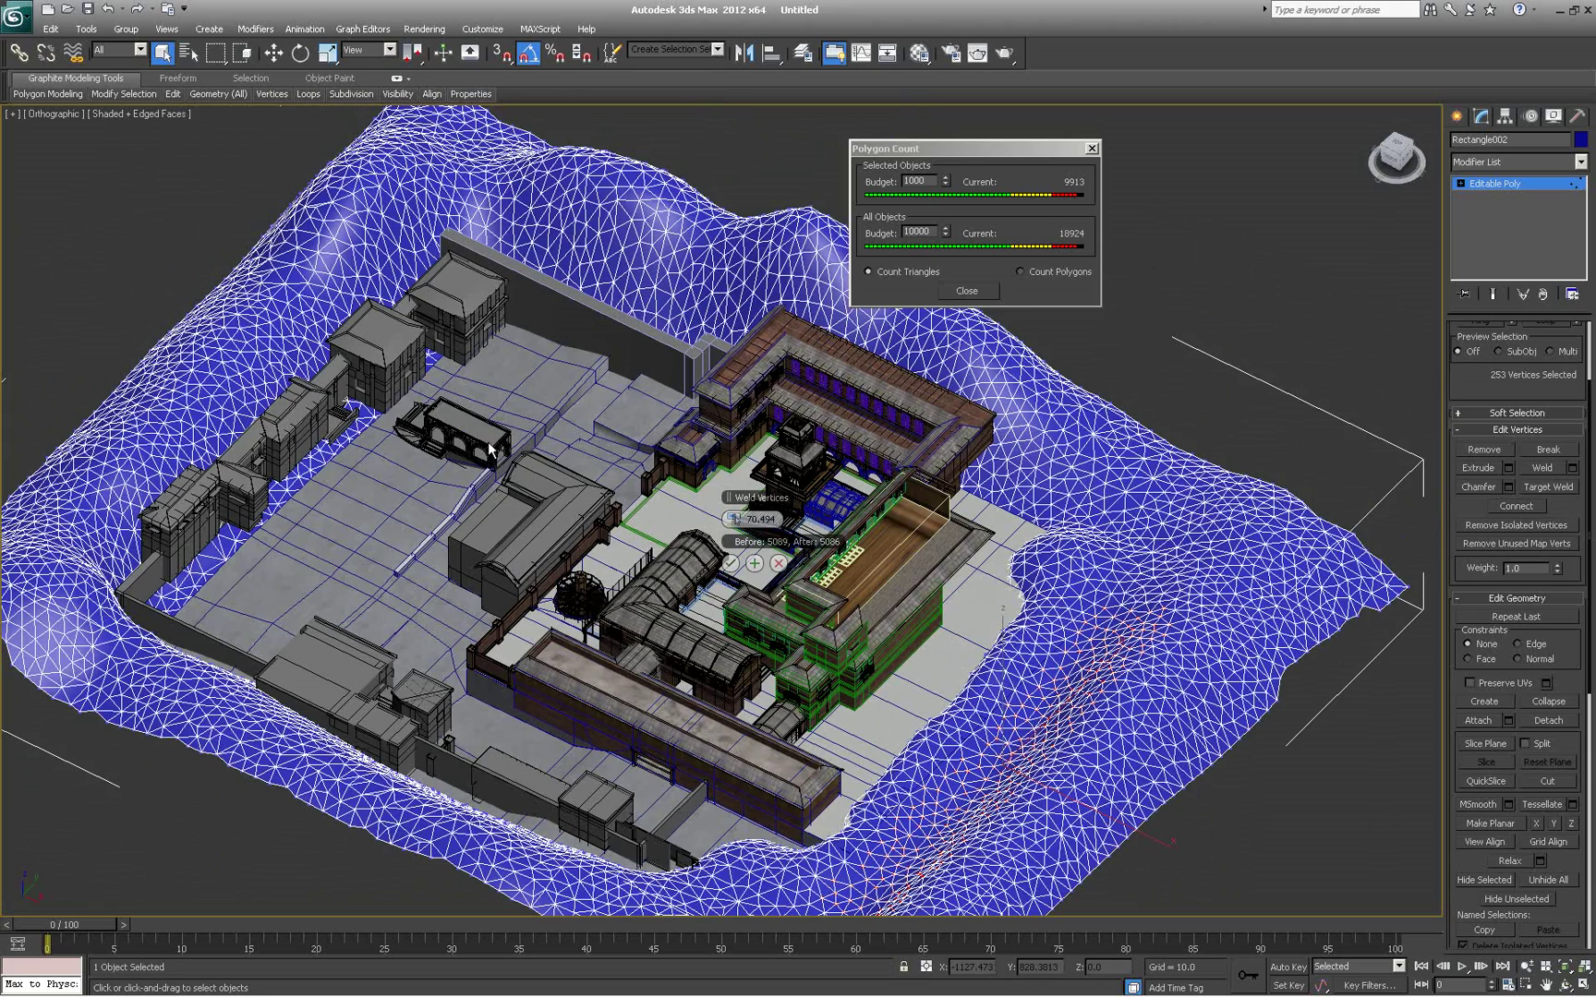
alt+middle_drag(611, 652, 653, 654)
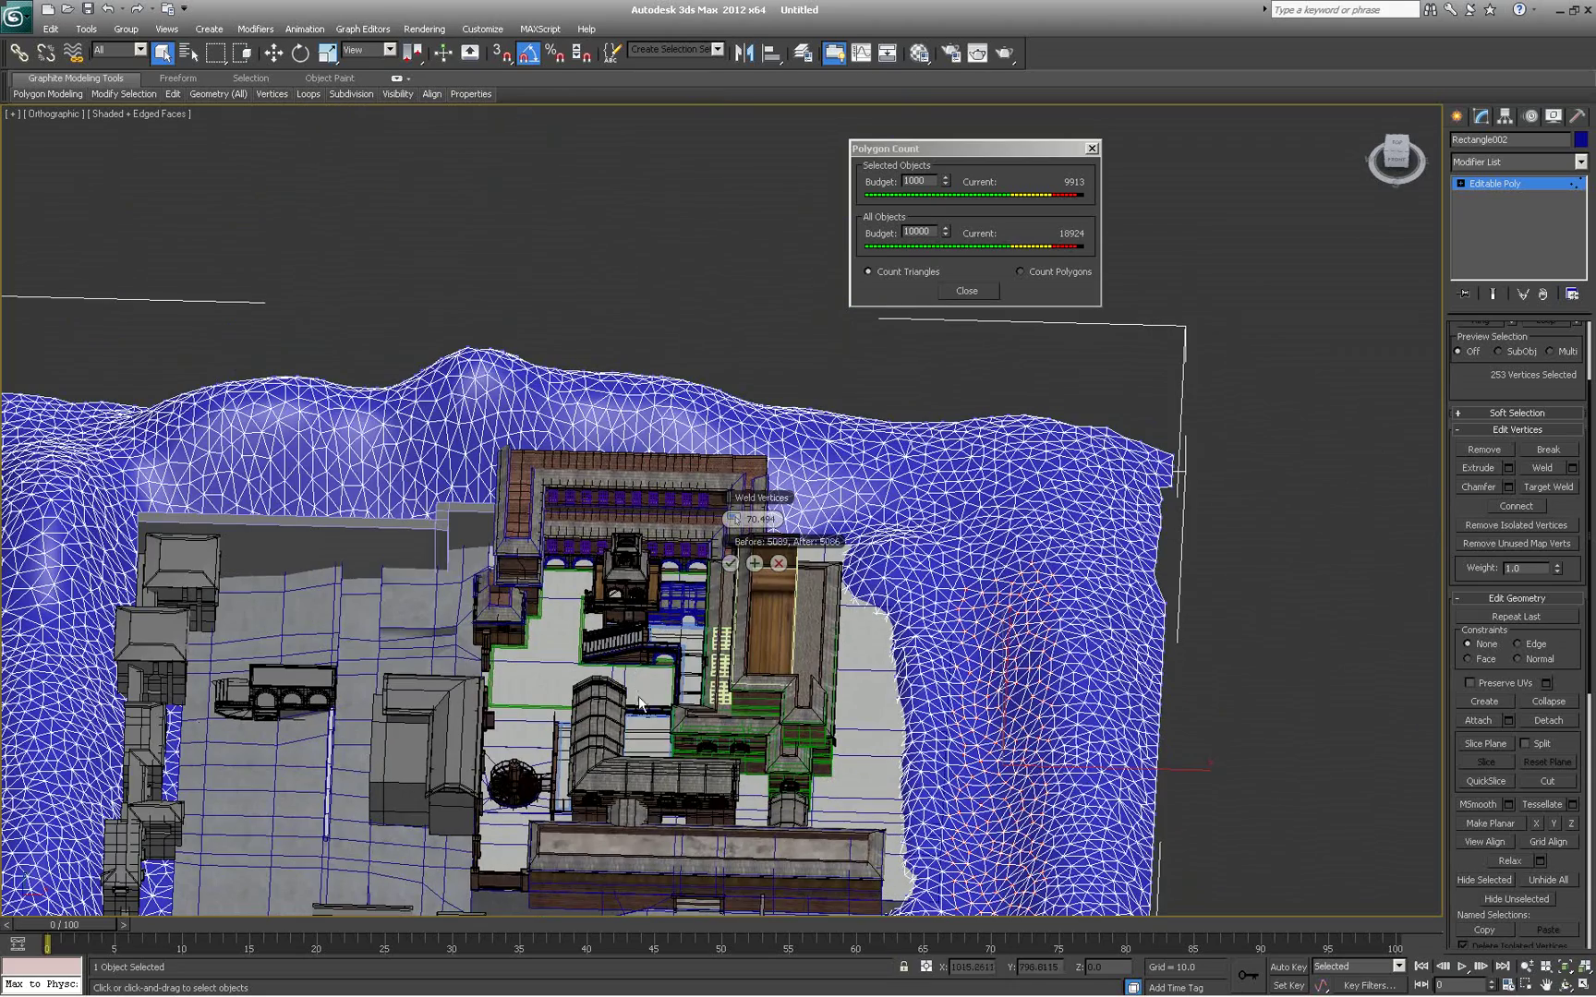
middle_drag(702, 746, 684, 602)
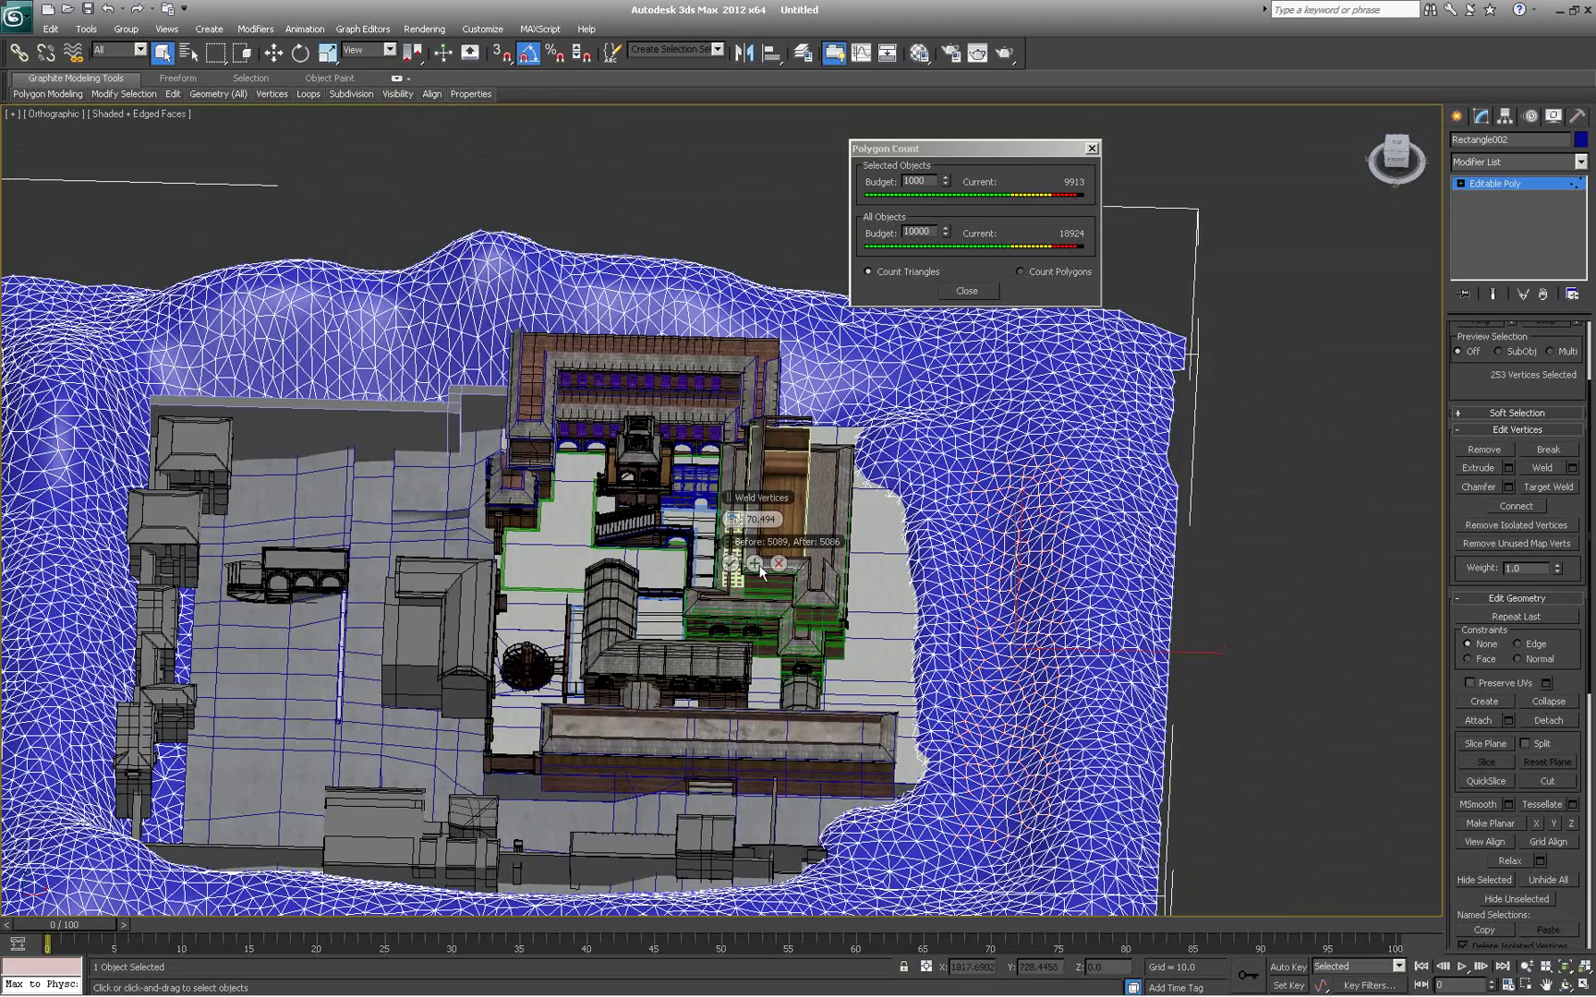
alt+middle_drag(674, 645, 795, 582)
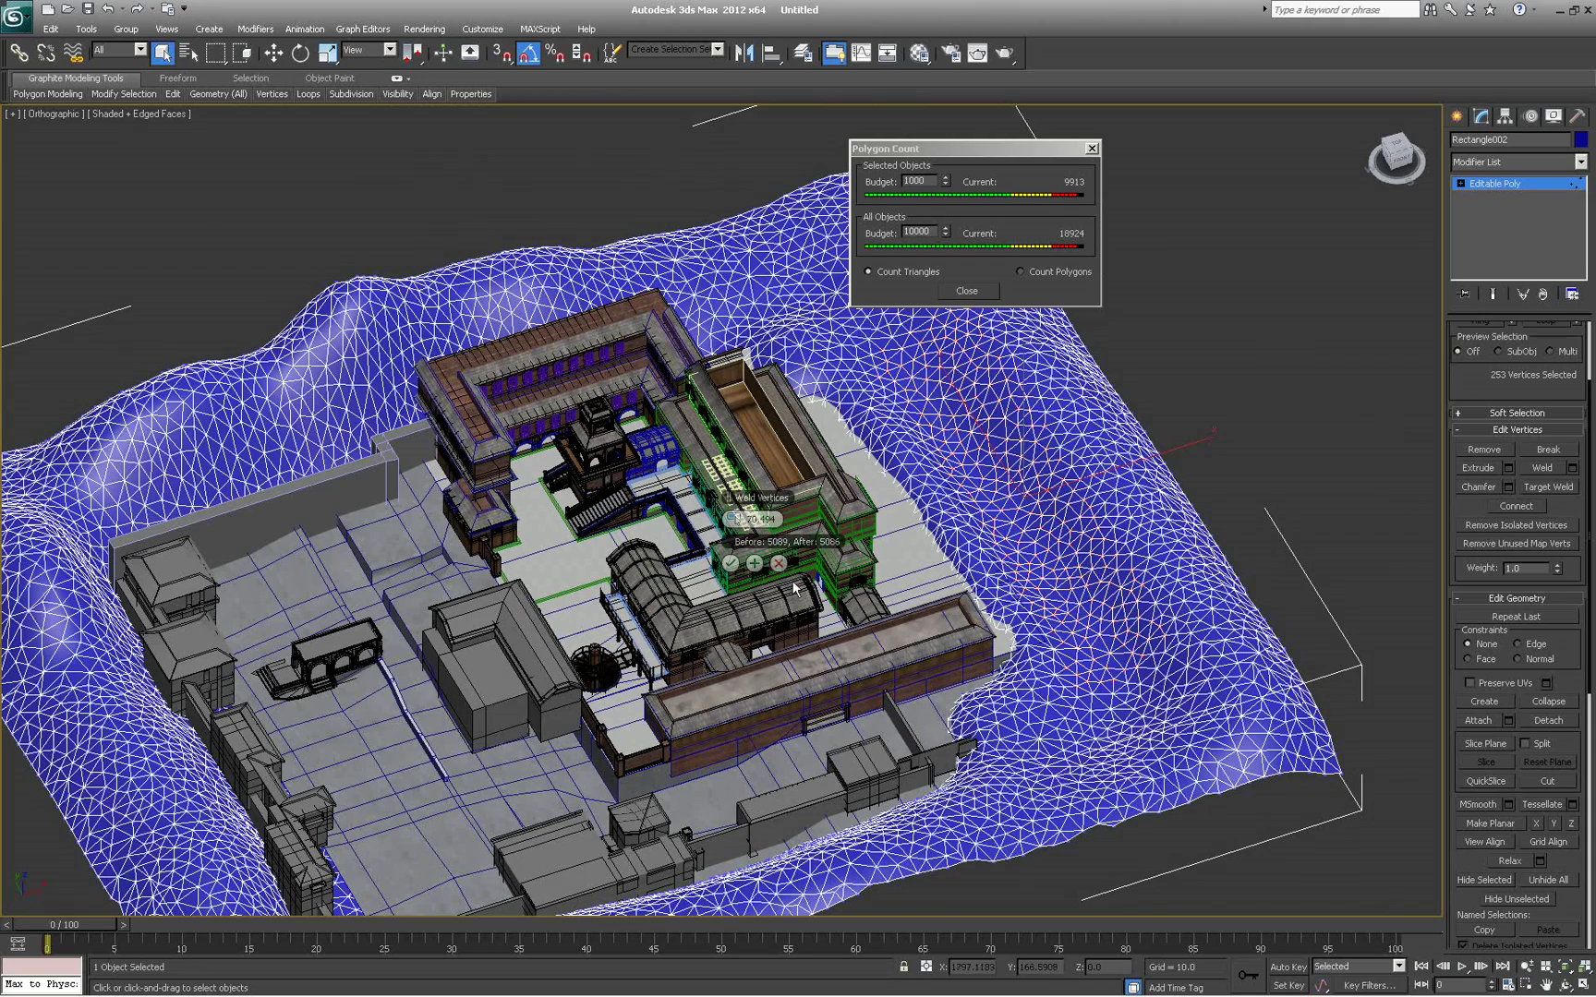
alt+middle_drag(889, 552, 878, 554)
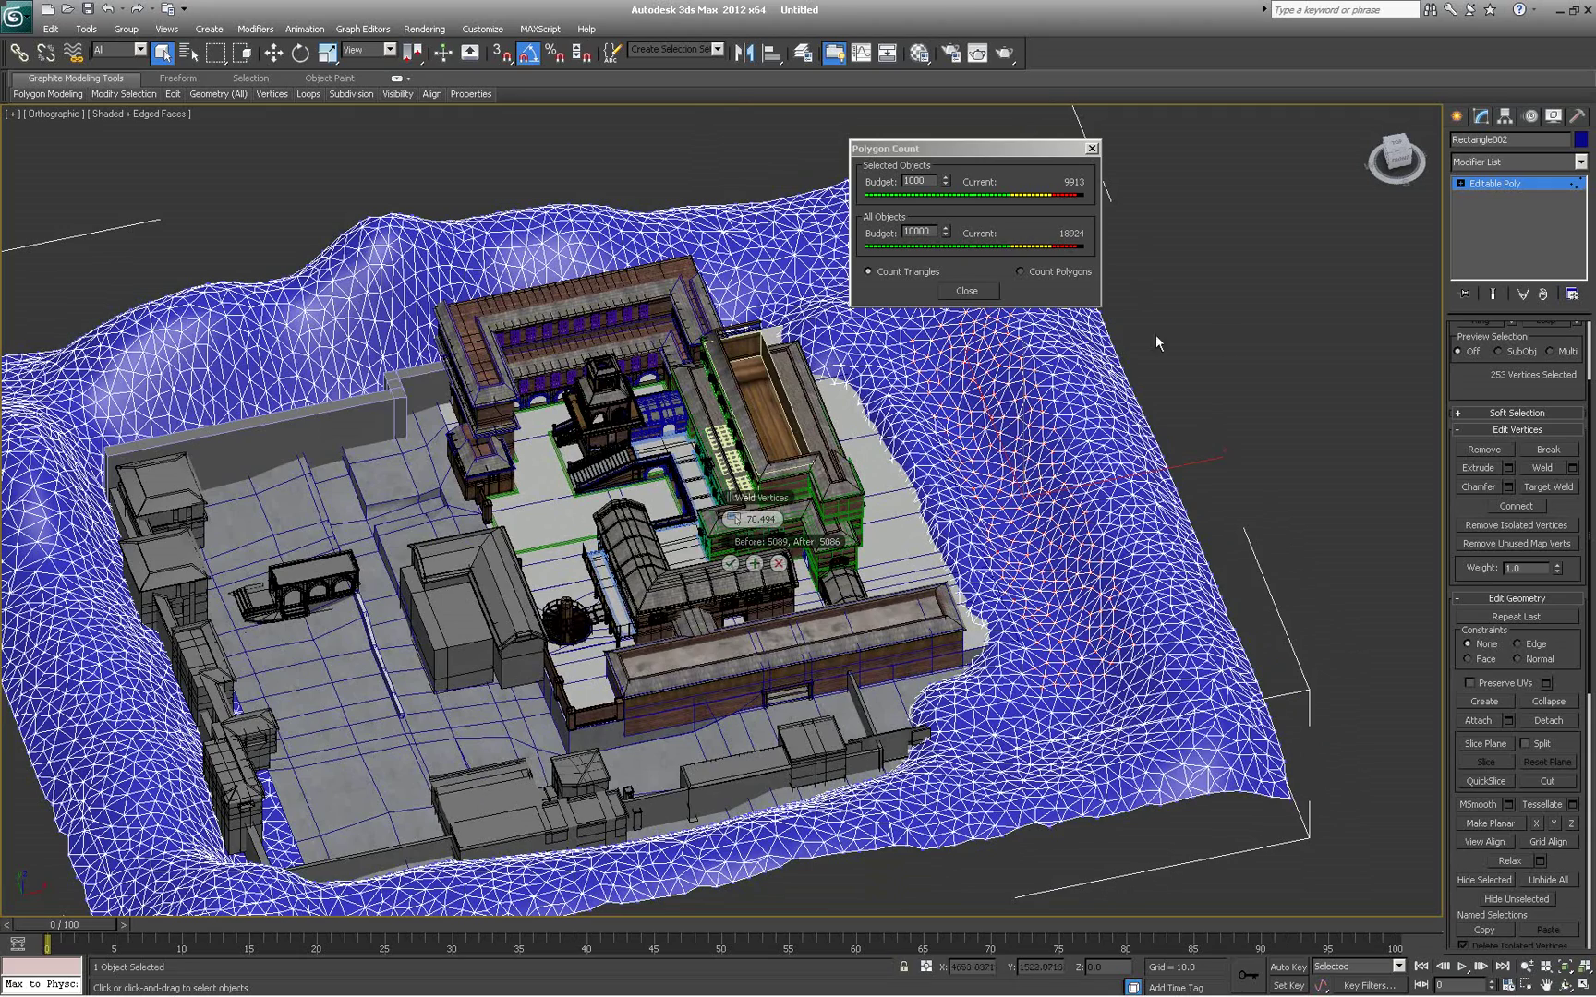
alt+middle_drag(1205, 614, 1204, 586)
scroll(1192, 617, down, 2)
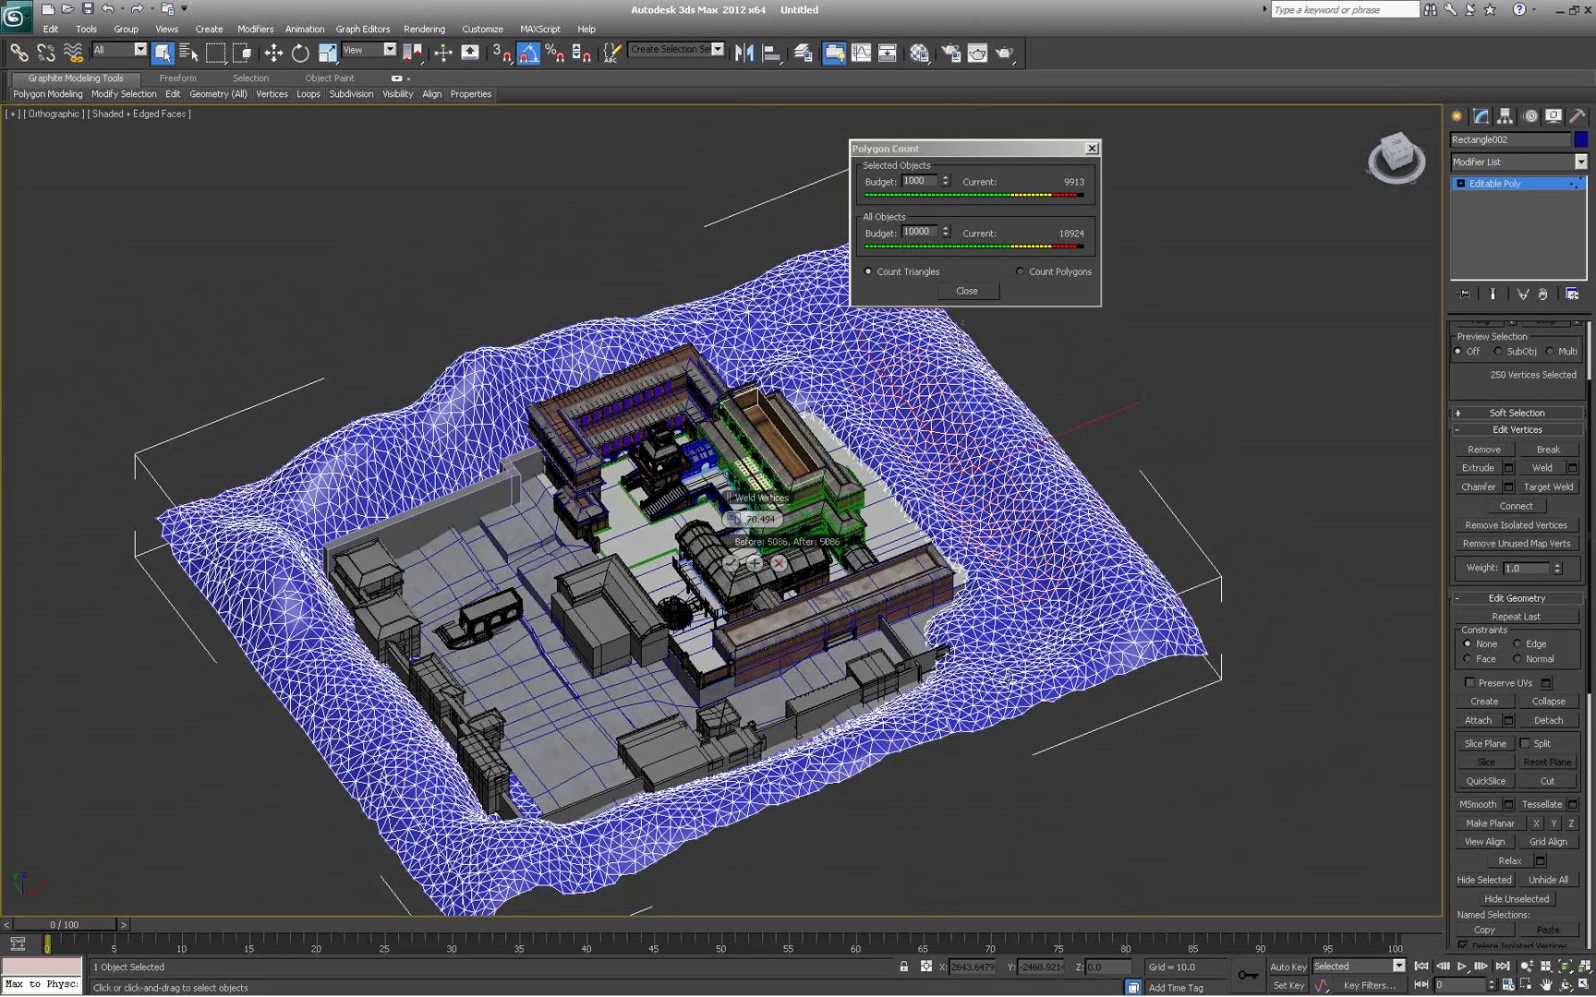
click(778, 564)
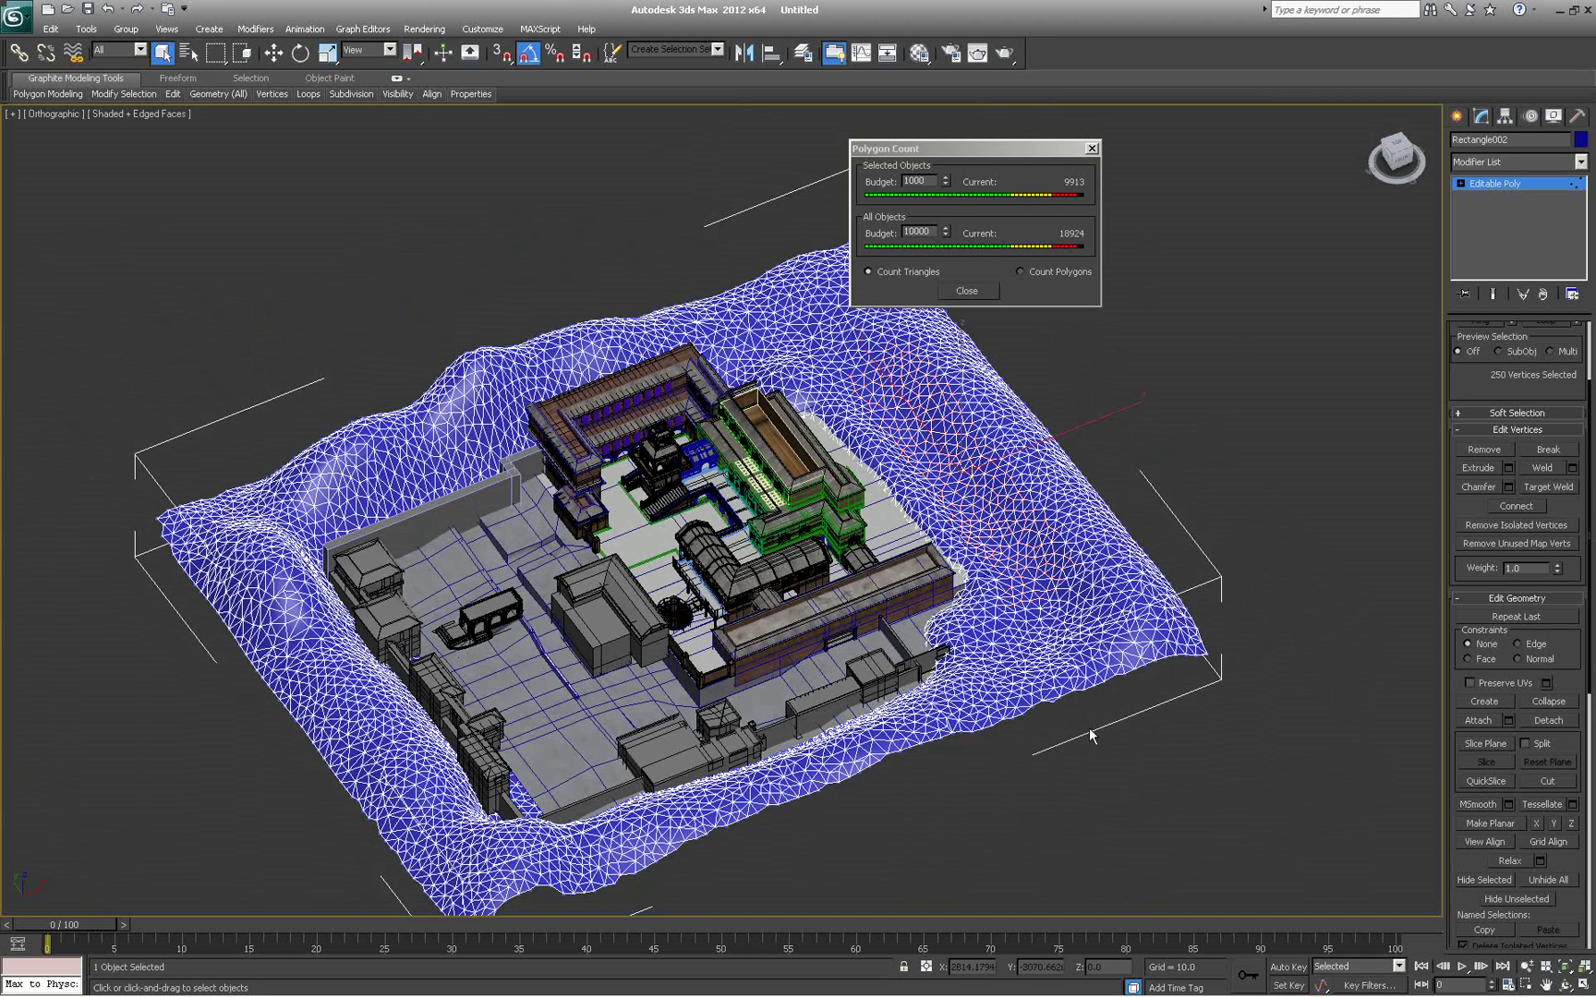
Close and reopen the Polygon Counter, and place its window clear of the terrain shown in the top view
click(1092, 147)
key(t)
scroll(906, 667, up, 10)
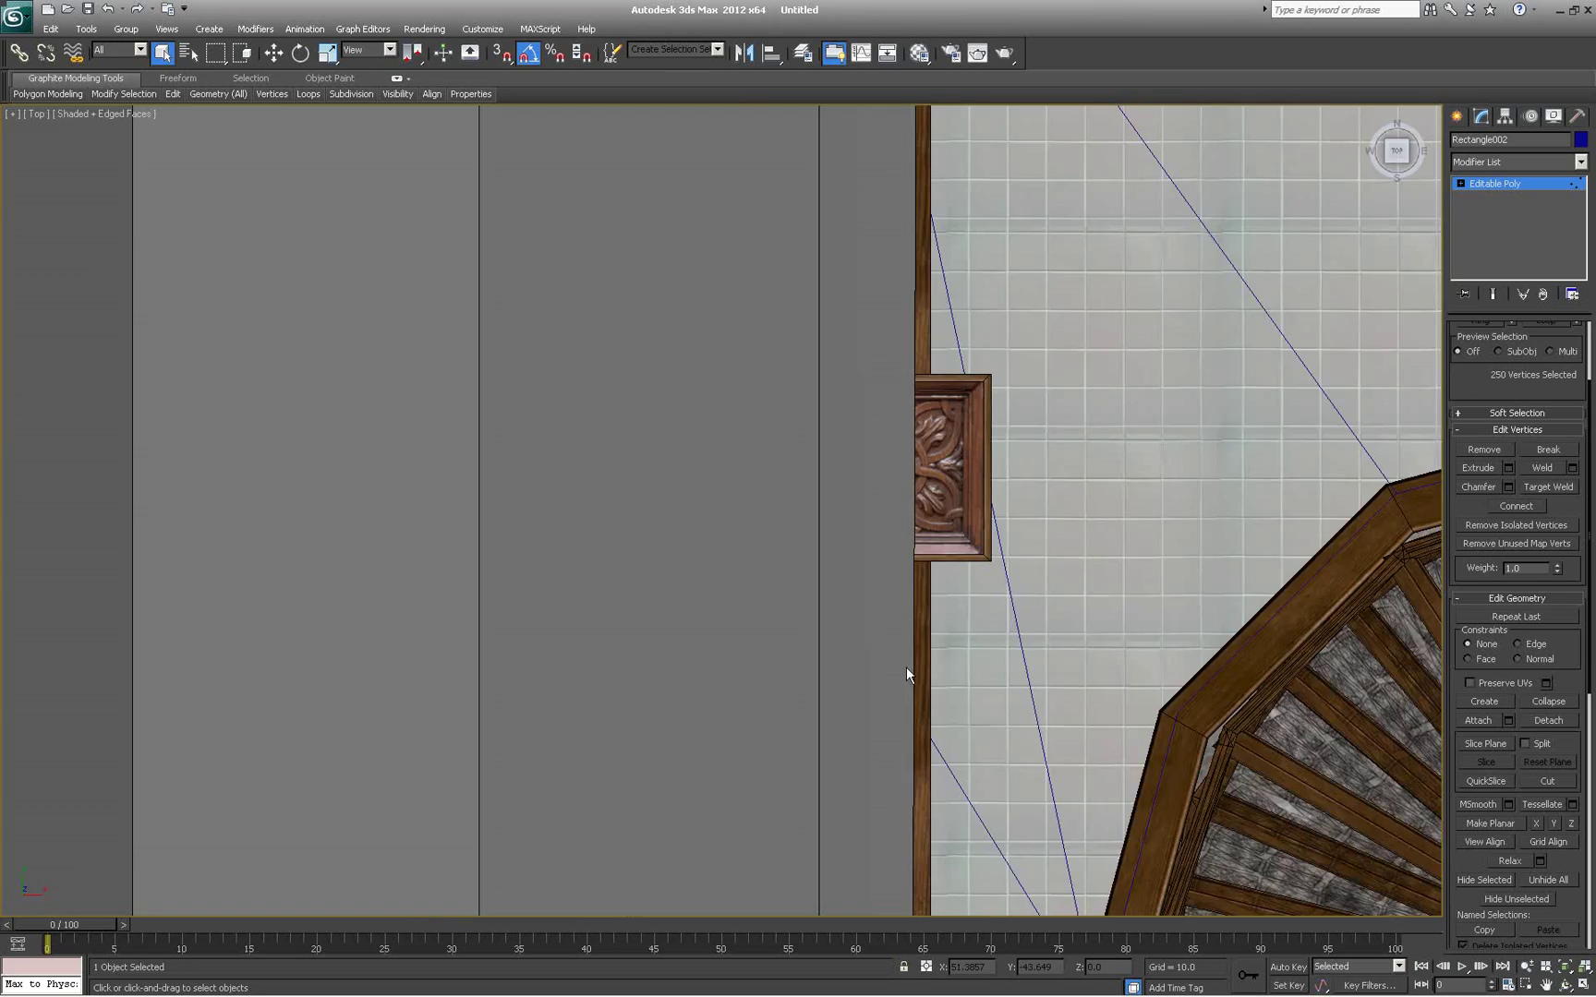
scroll(918, 659, down, 15)
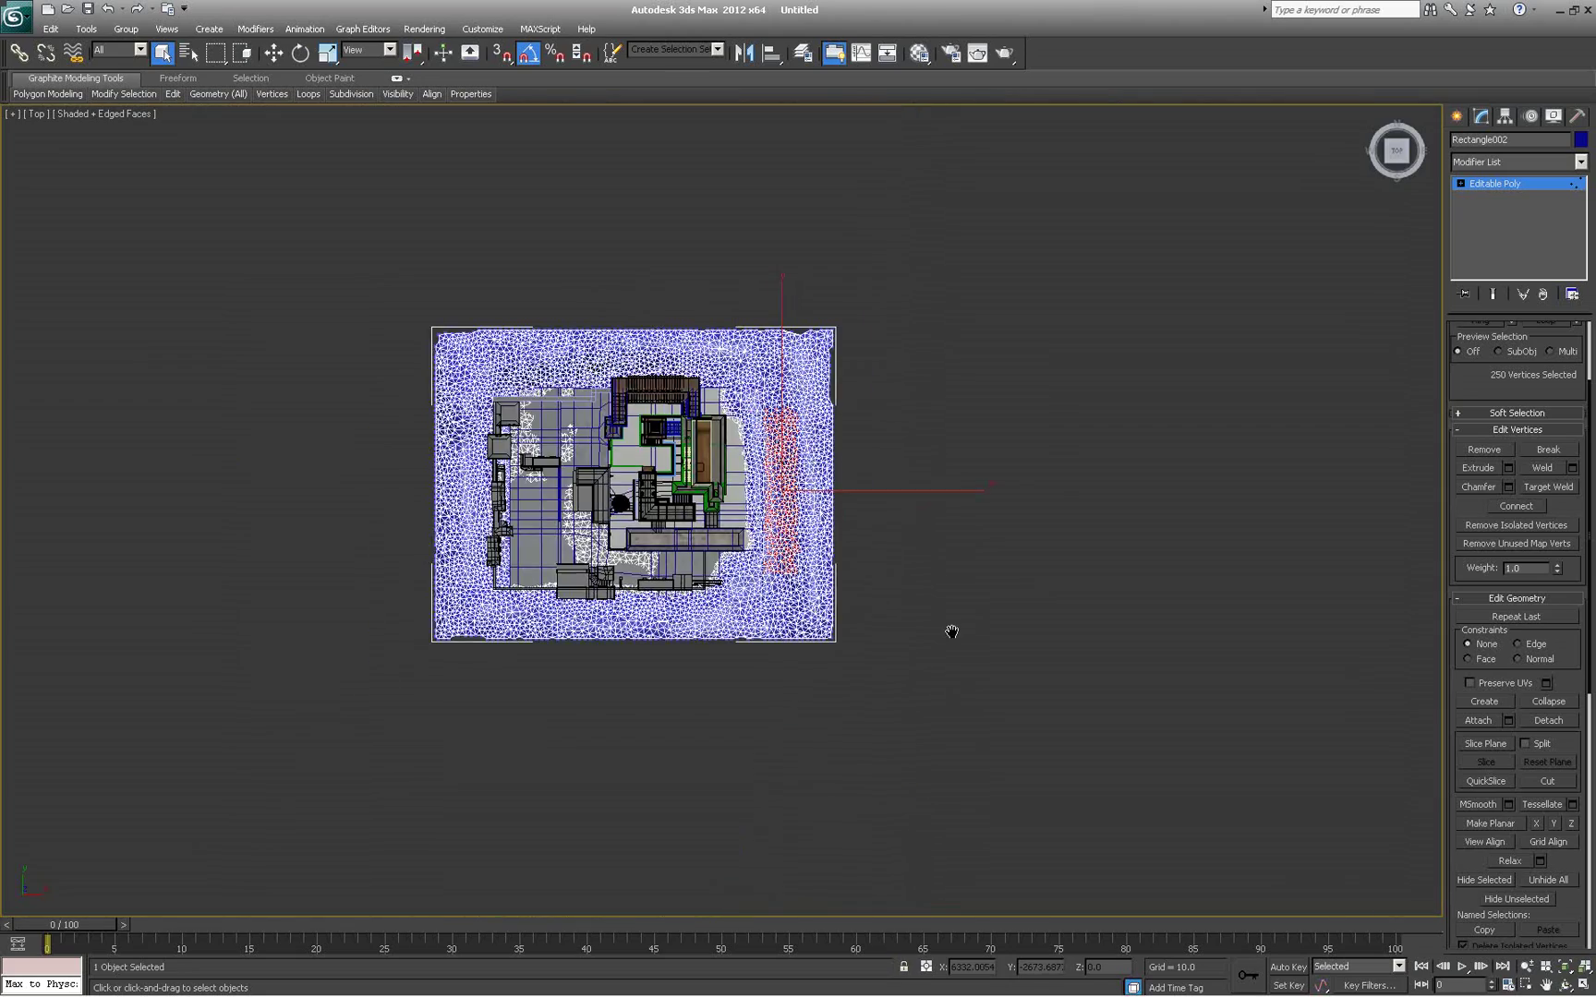
scroll(951, 634, up, 3)
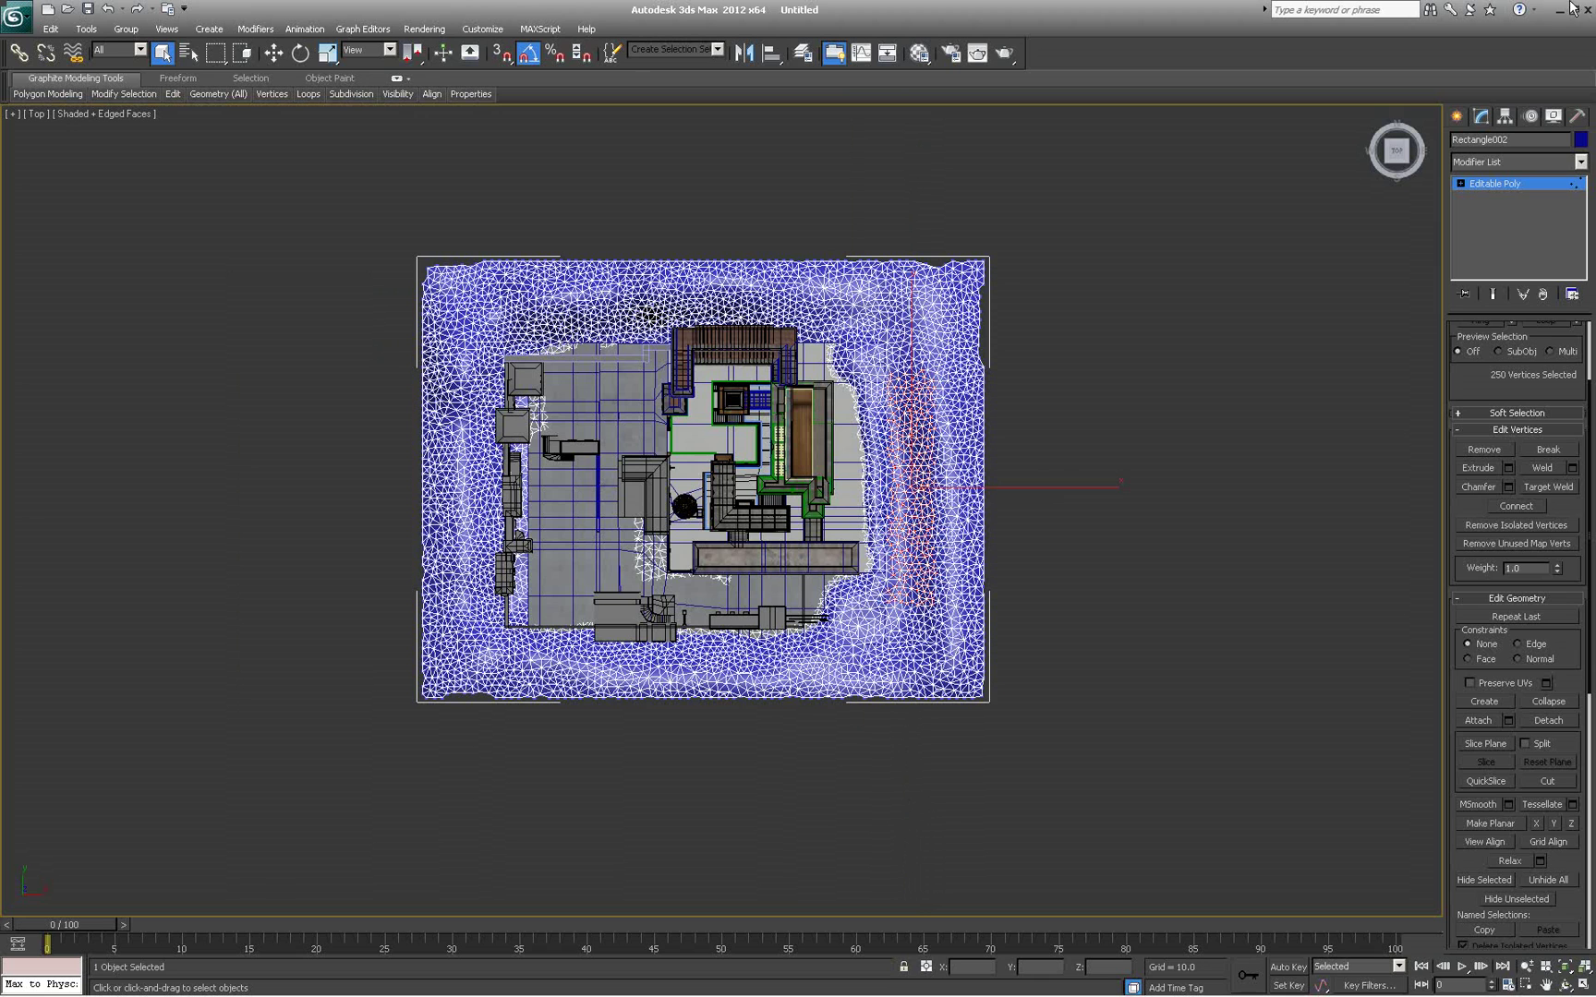
click(1576, 116)
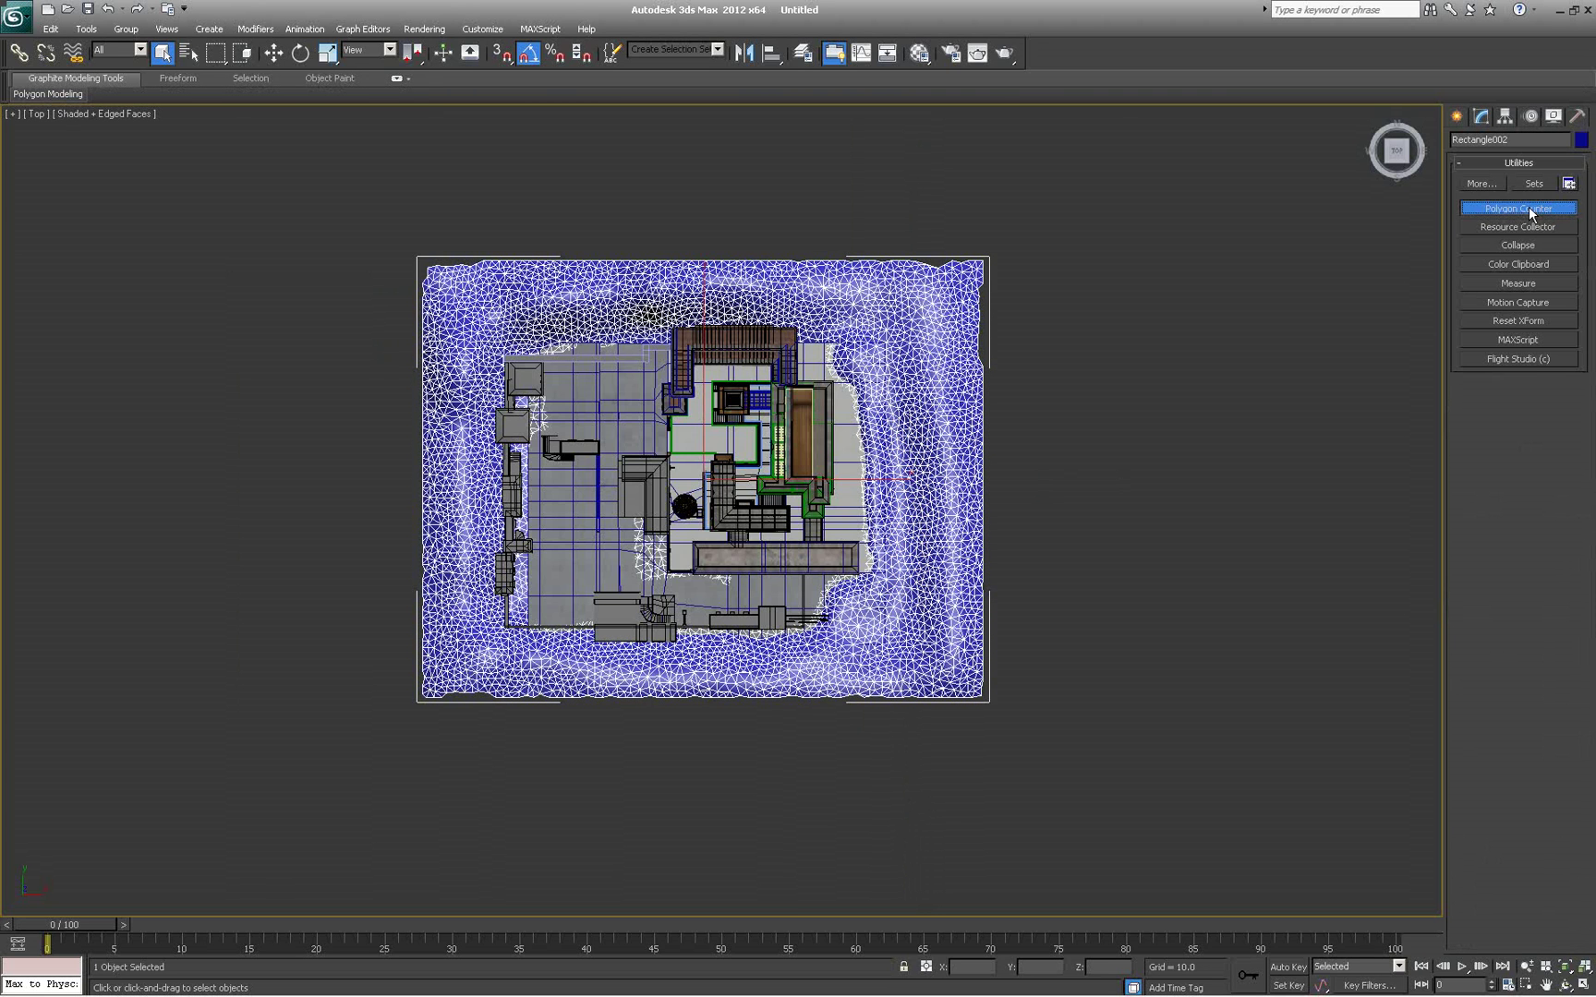
click(1528, 207)
drag(790, 427, 185, 209)
middle_drag(370, 554, 394, 633)
scroll(721, 513, up, 2)
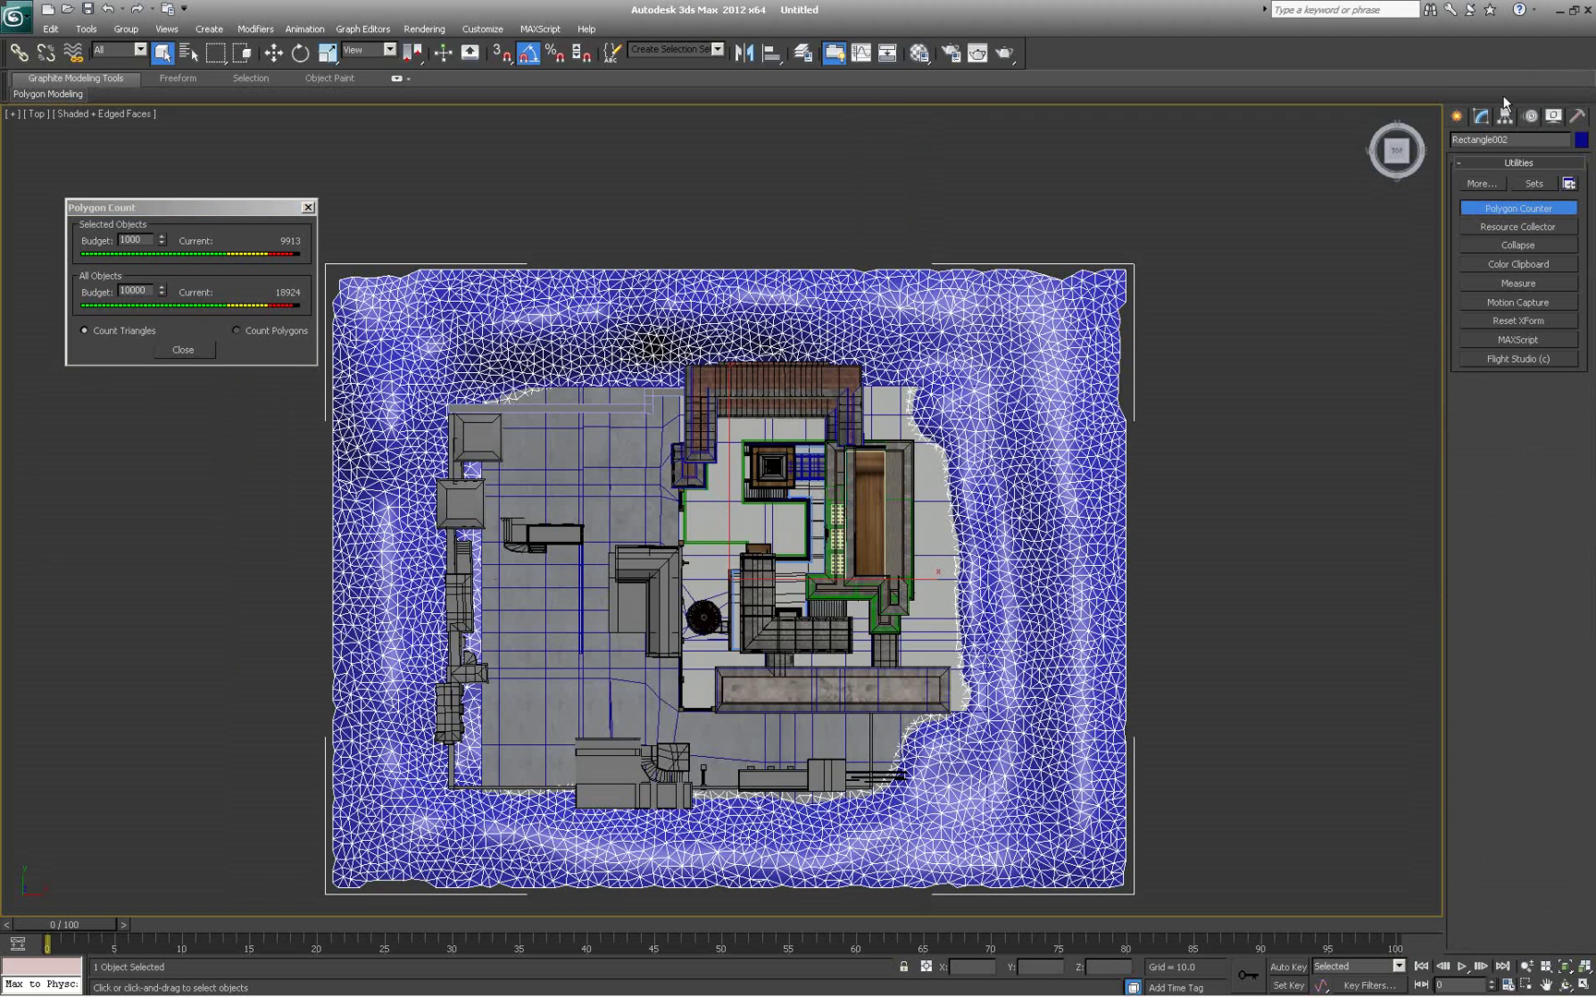
Try deleting the terrain polygons hidden beneath the building map, and undo the deletion
click(1481, 117)
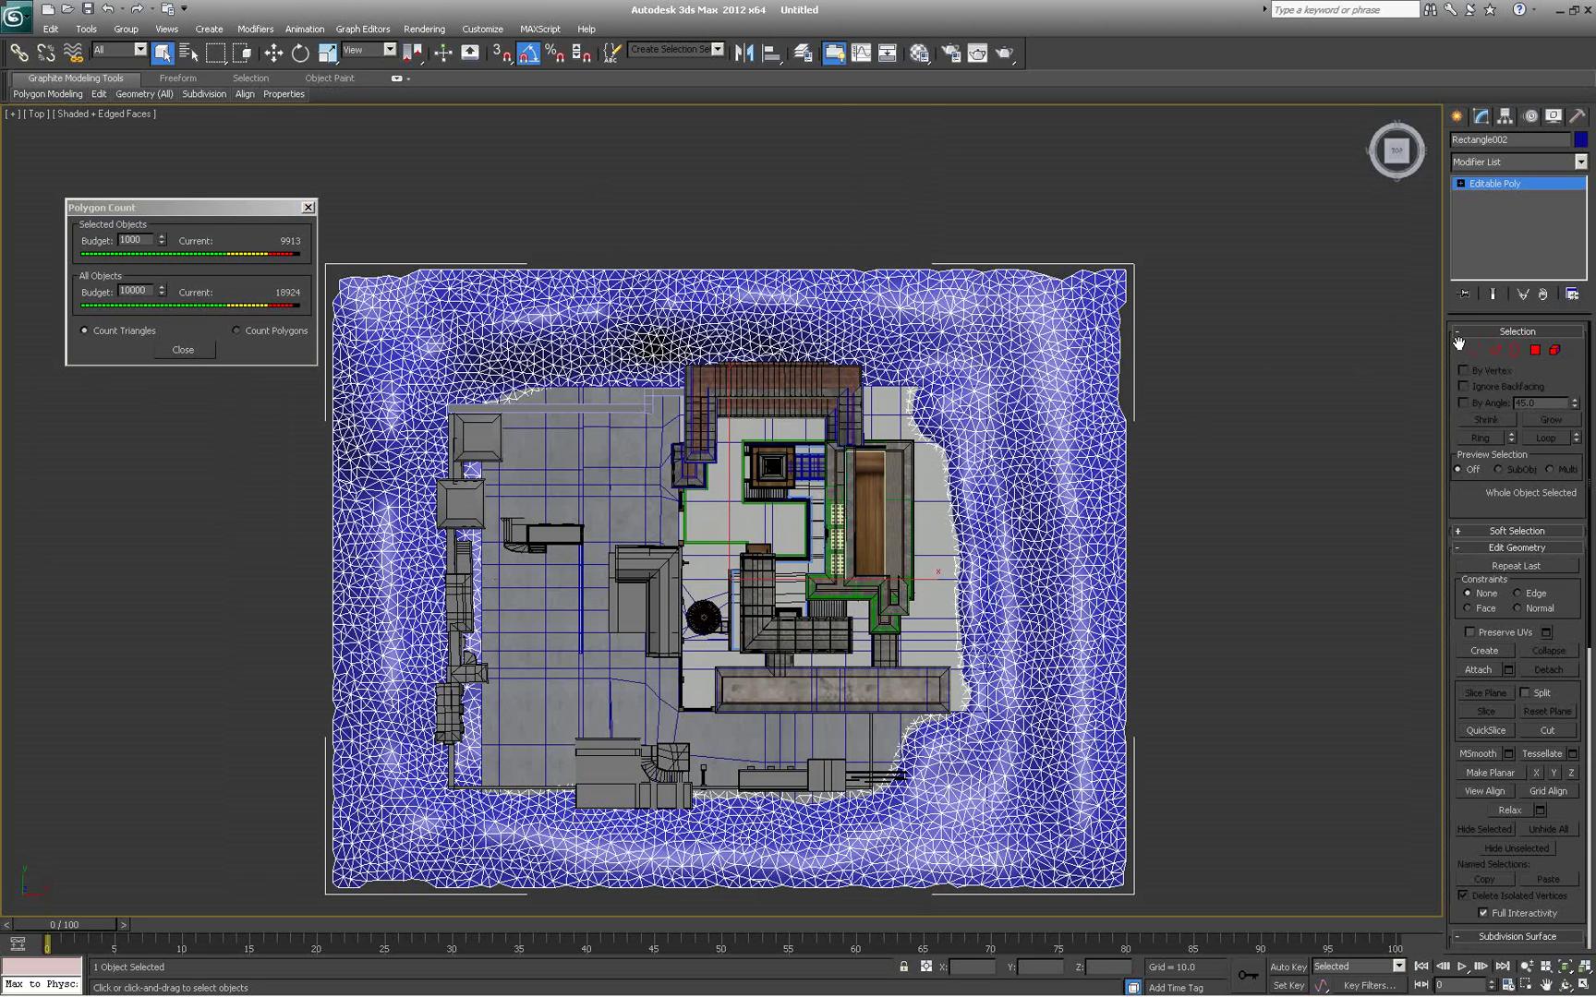
click(1533, 350)
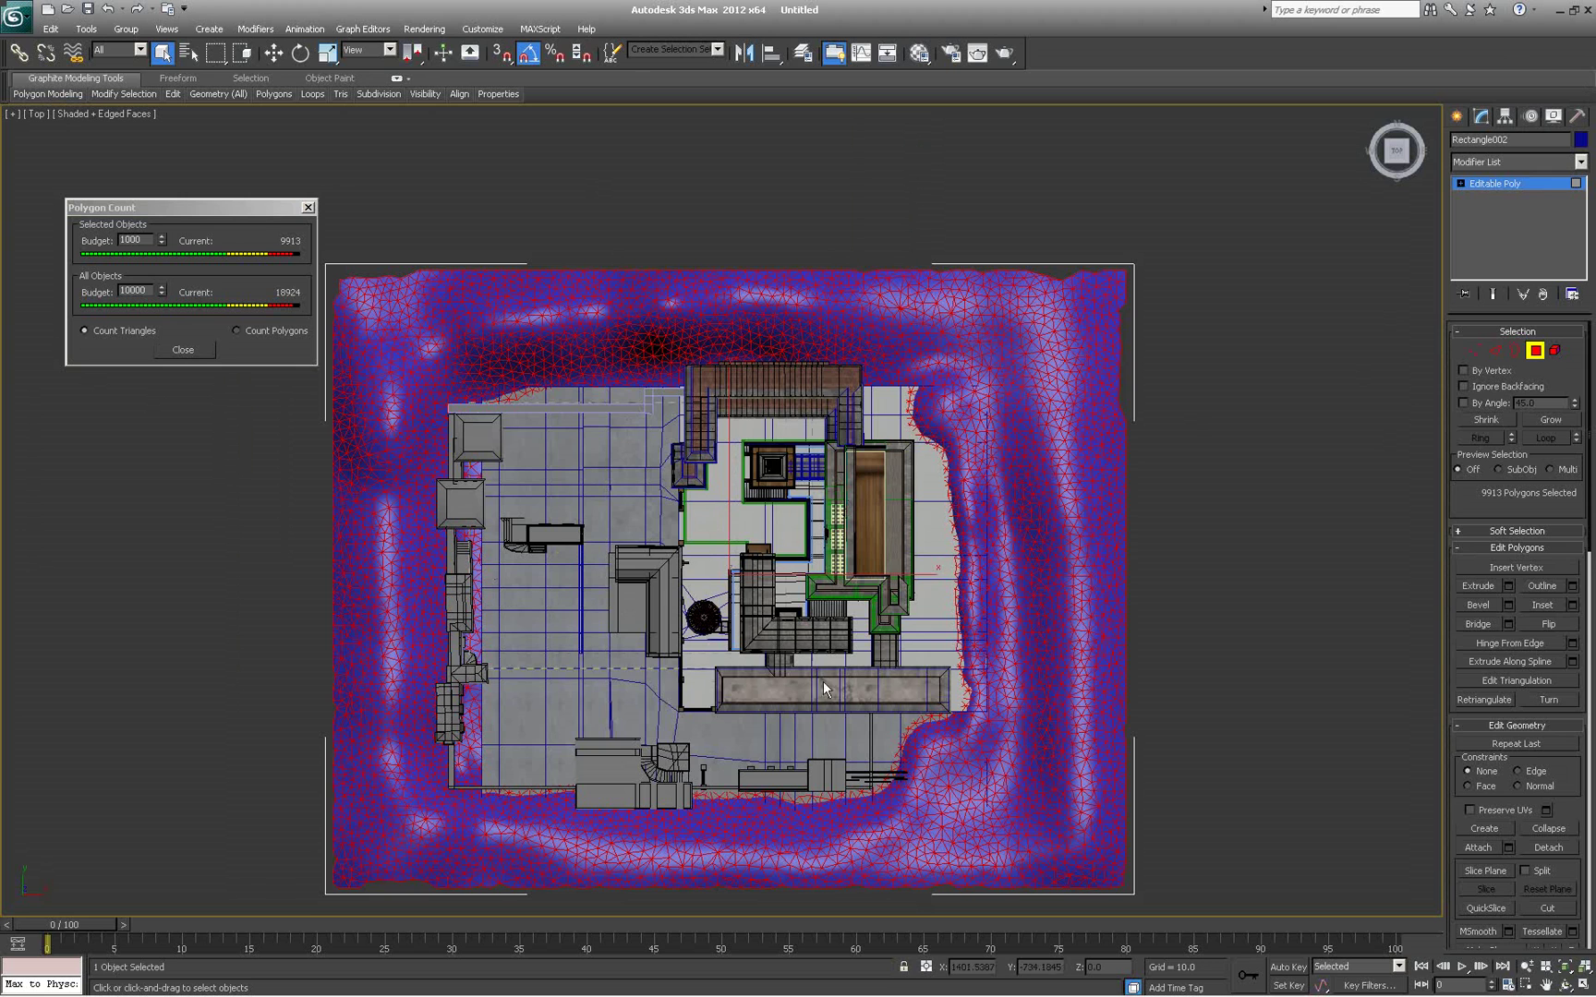
click(911, 743)
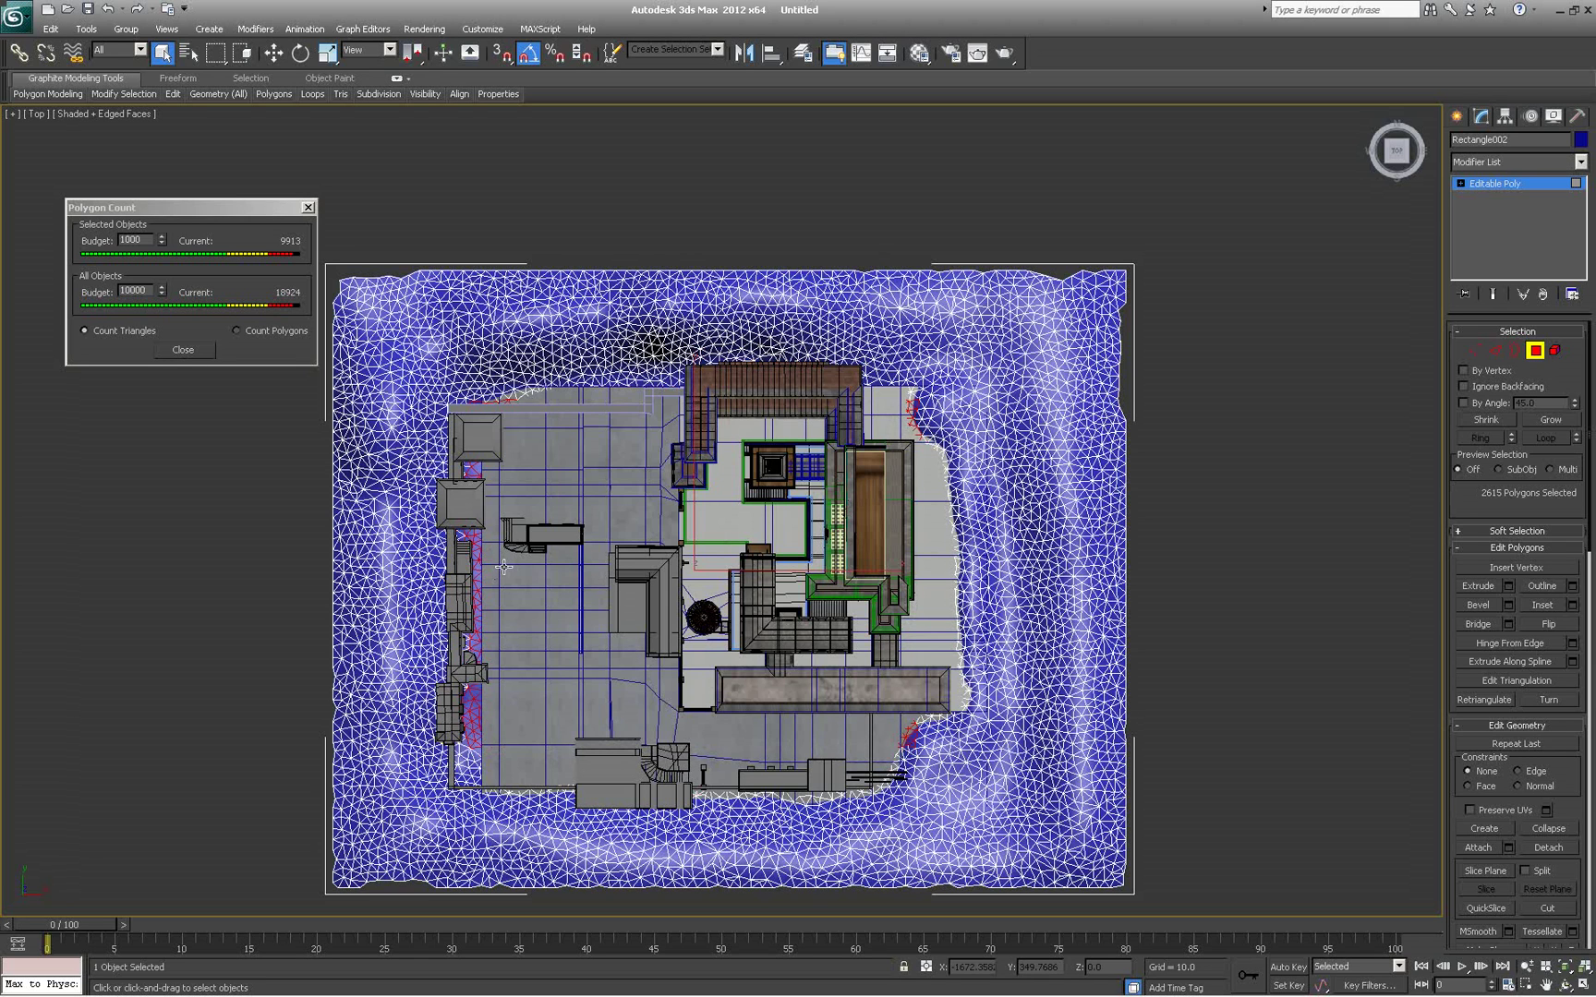
key(Delete)
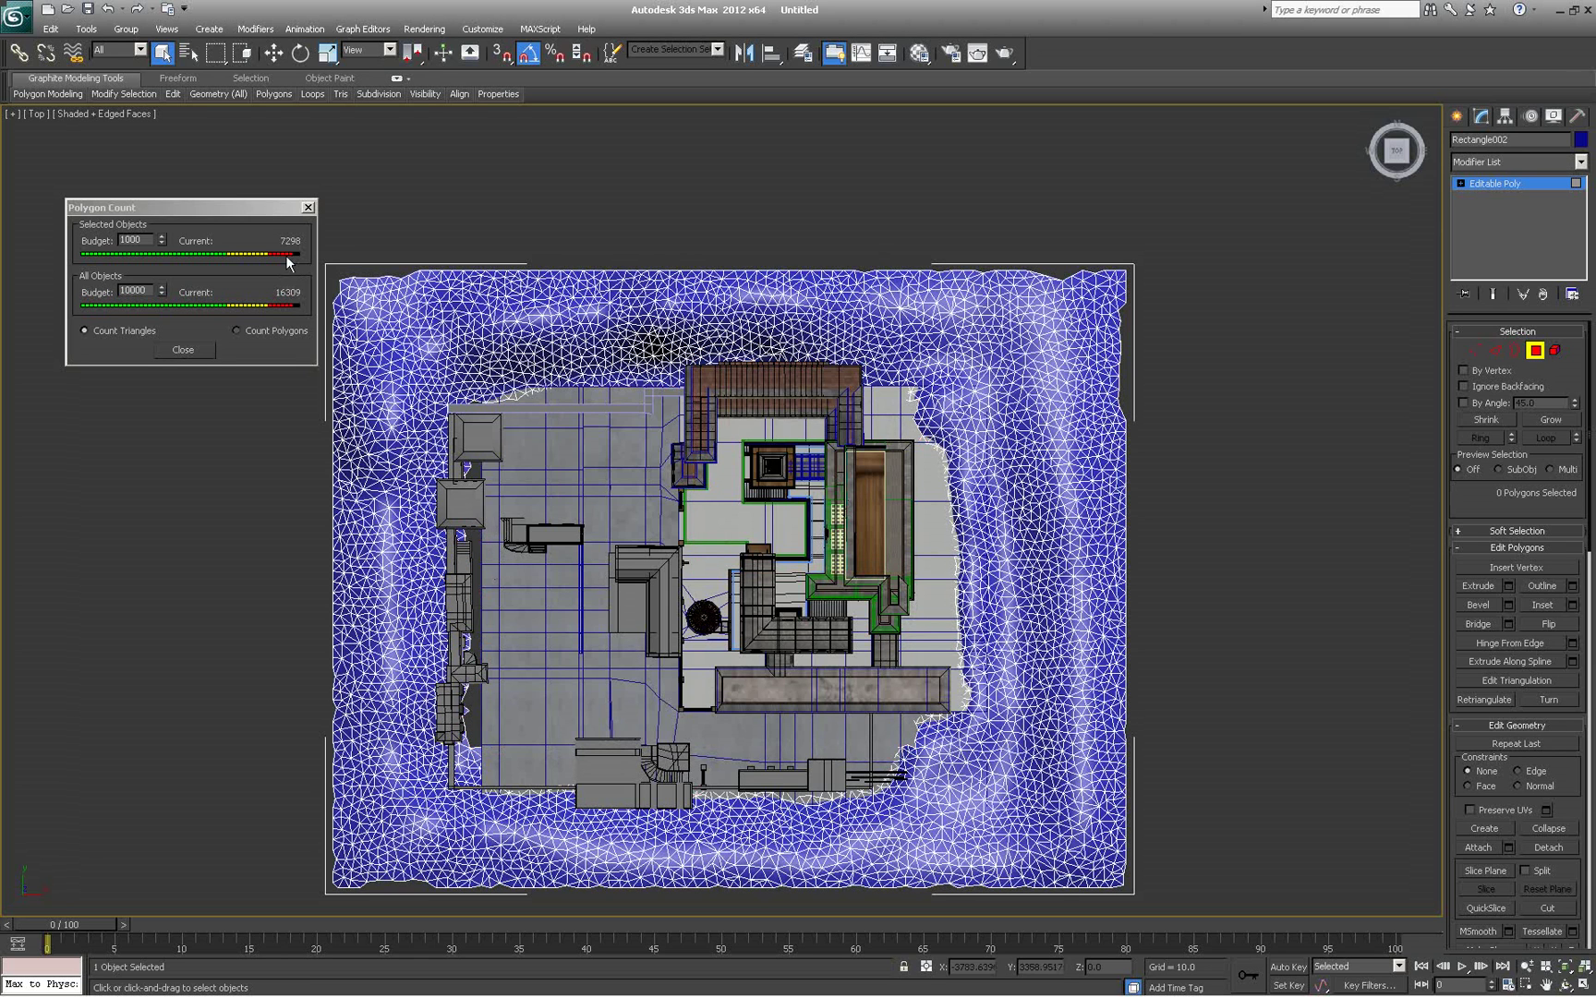
alt+middle_drag(926, 798, 933, 637)
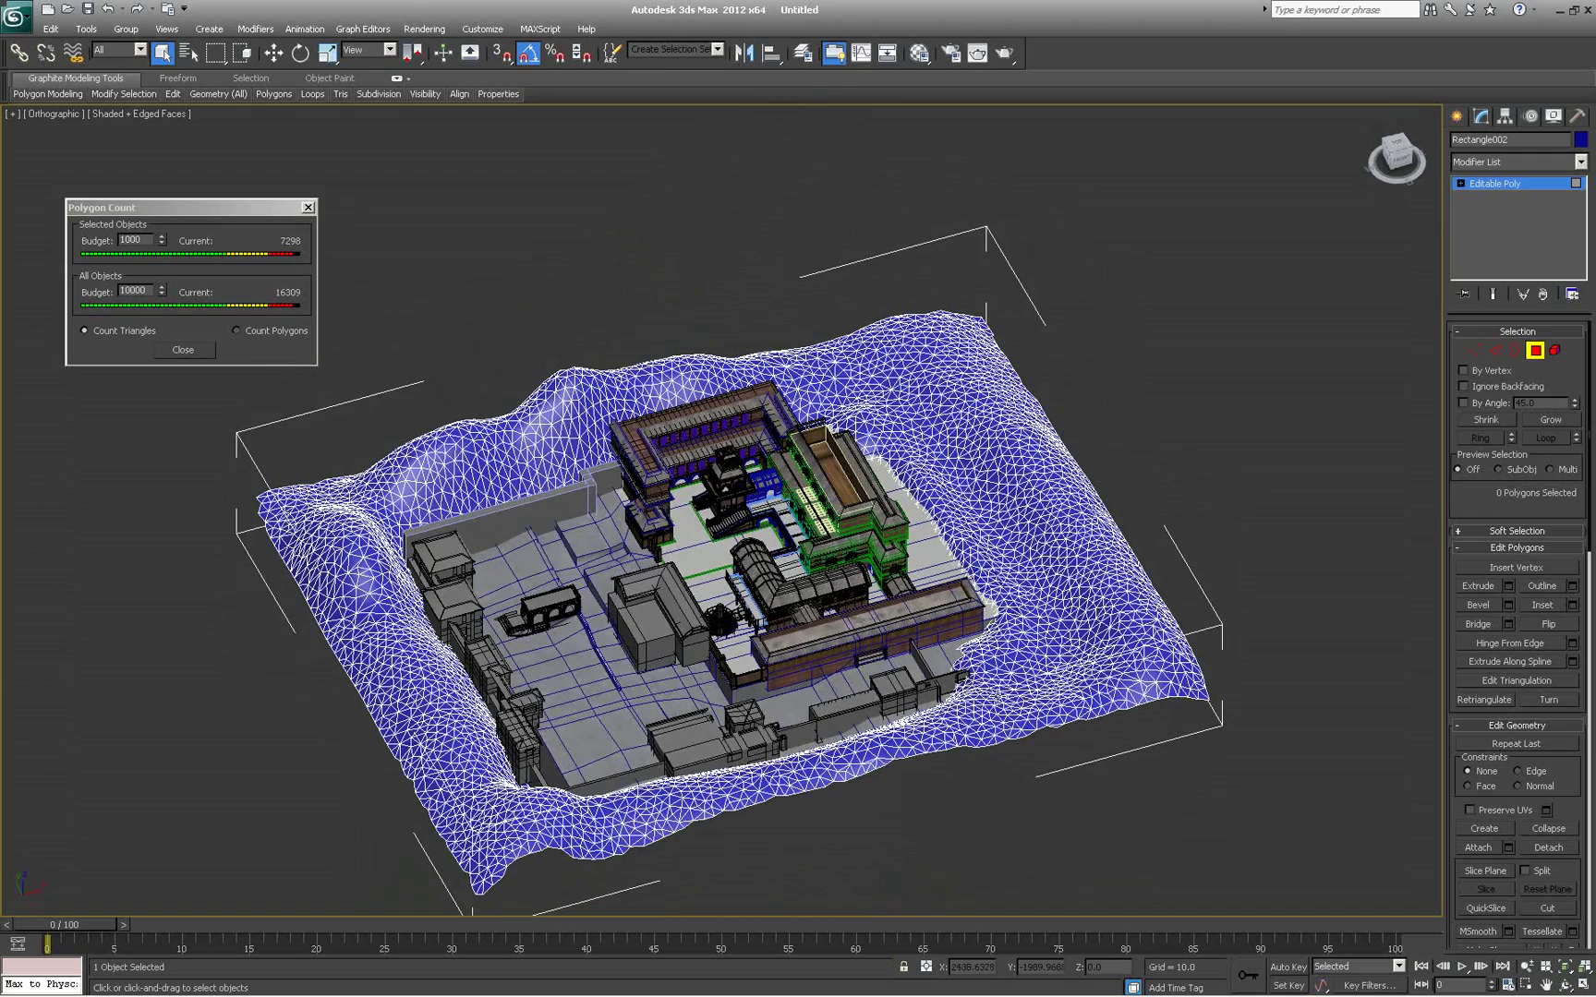
click(1532, 355)
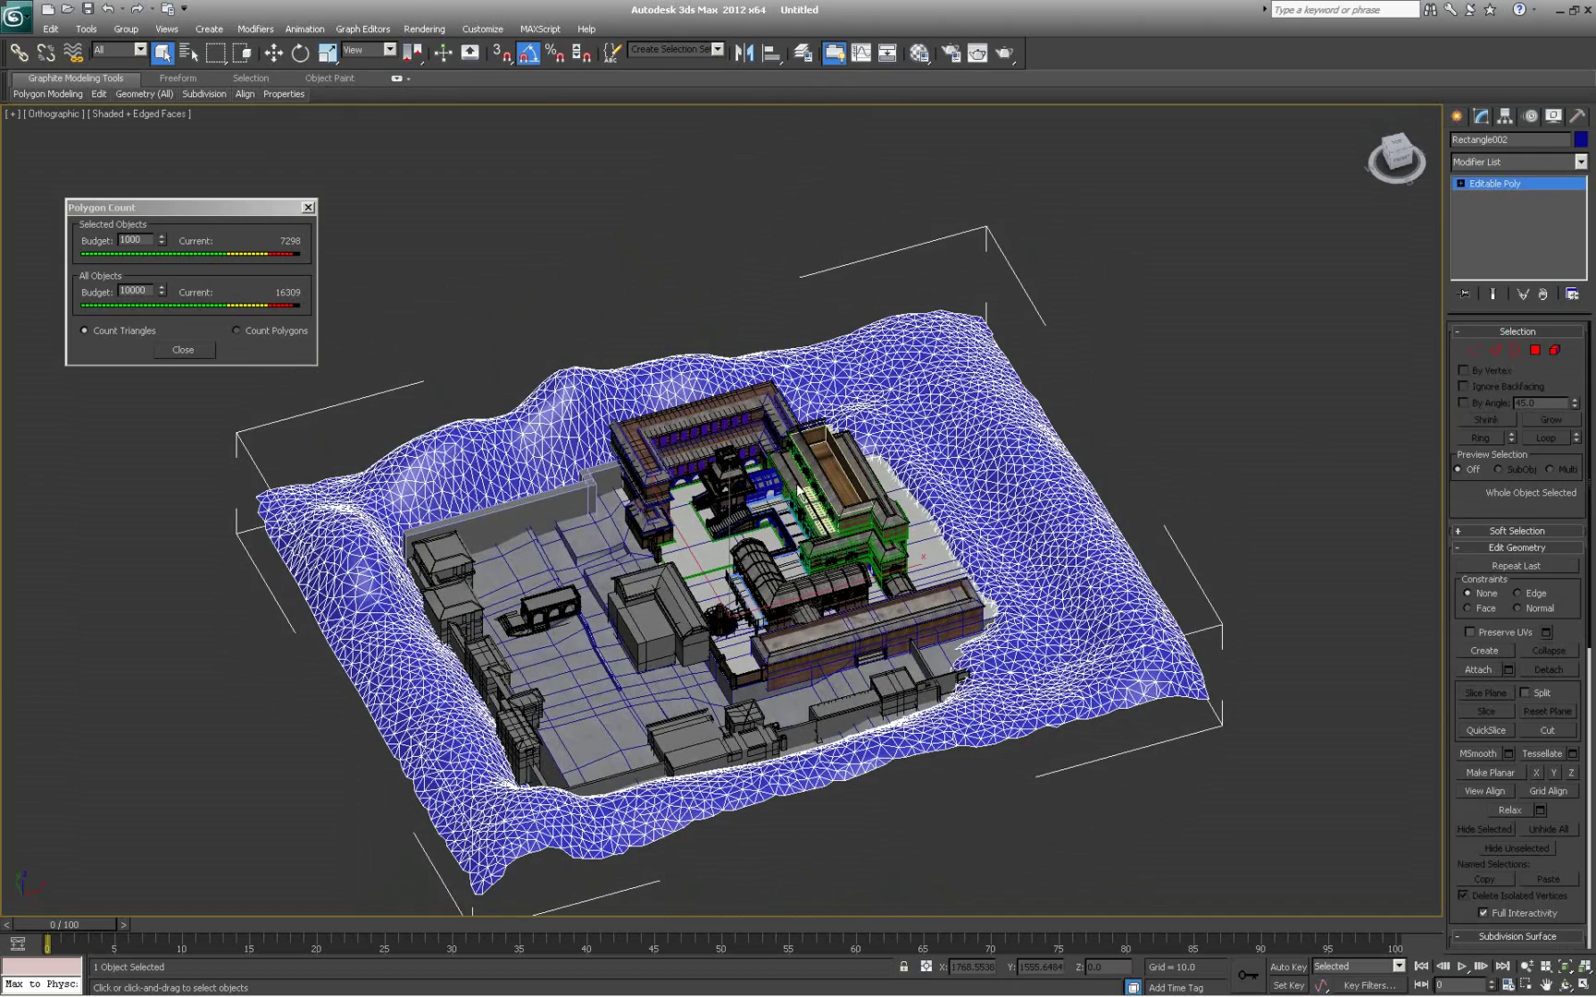
alt+middle_drag(797, 487, 777, 567)
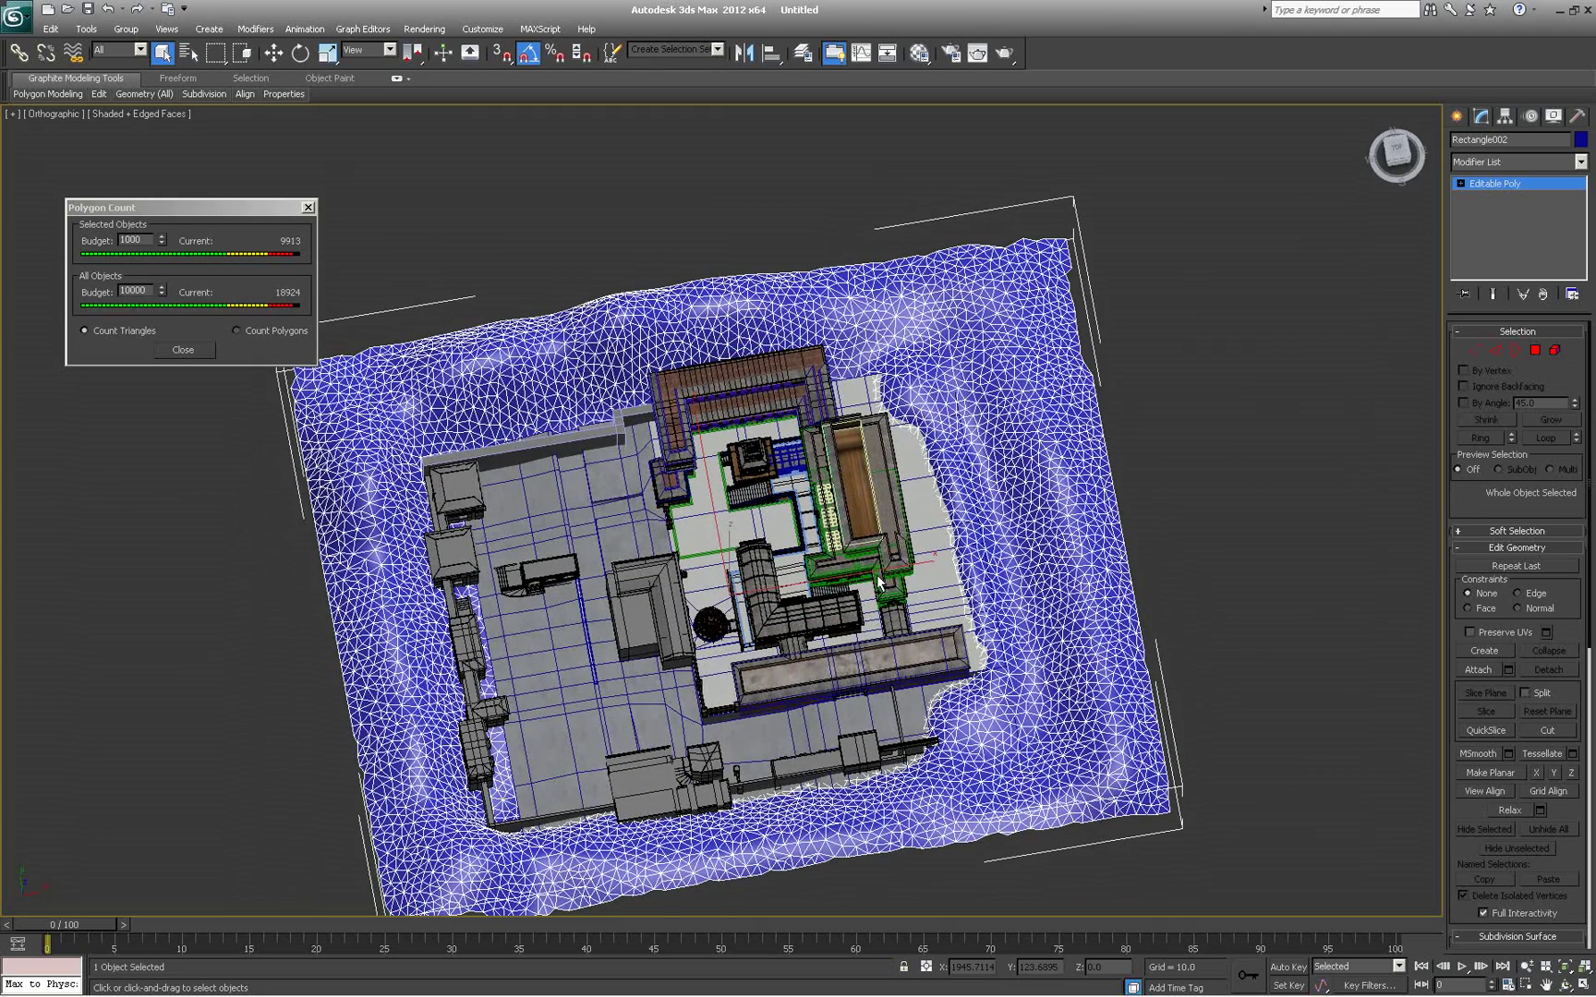
alt+middle_drag(868, 594, 864, 582)
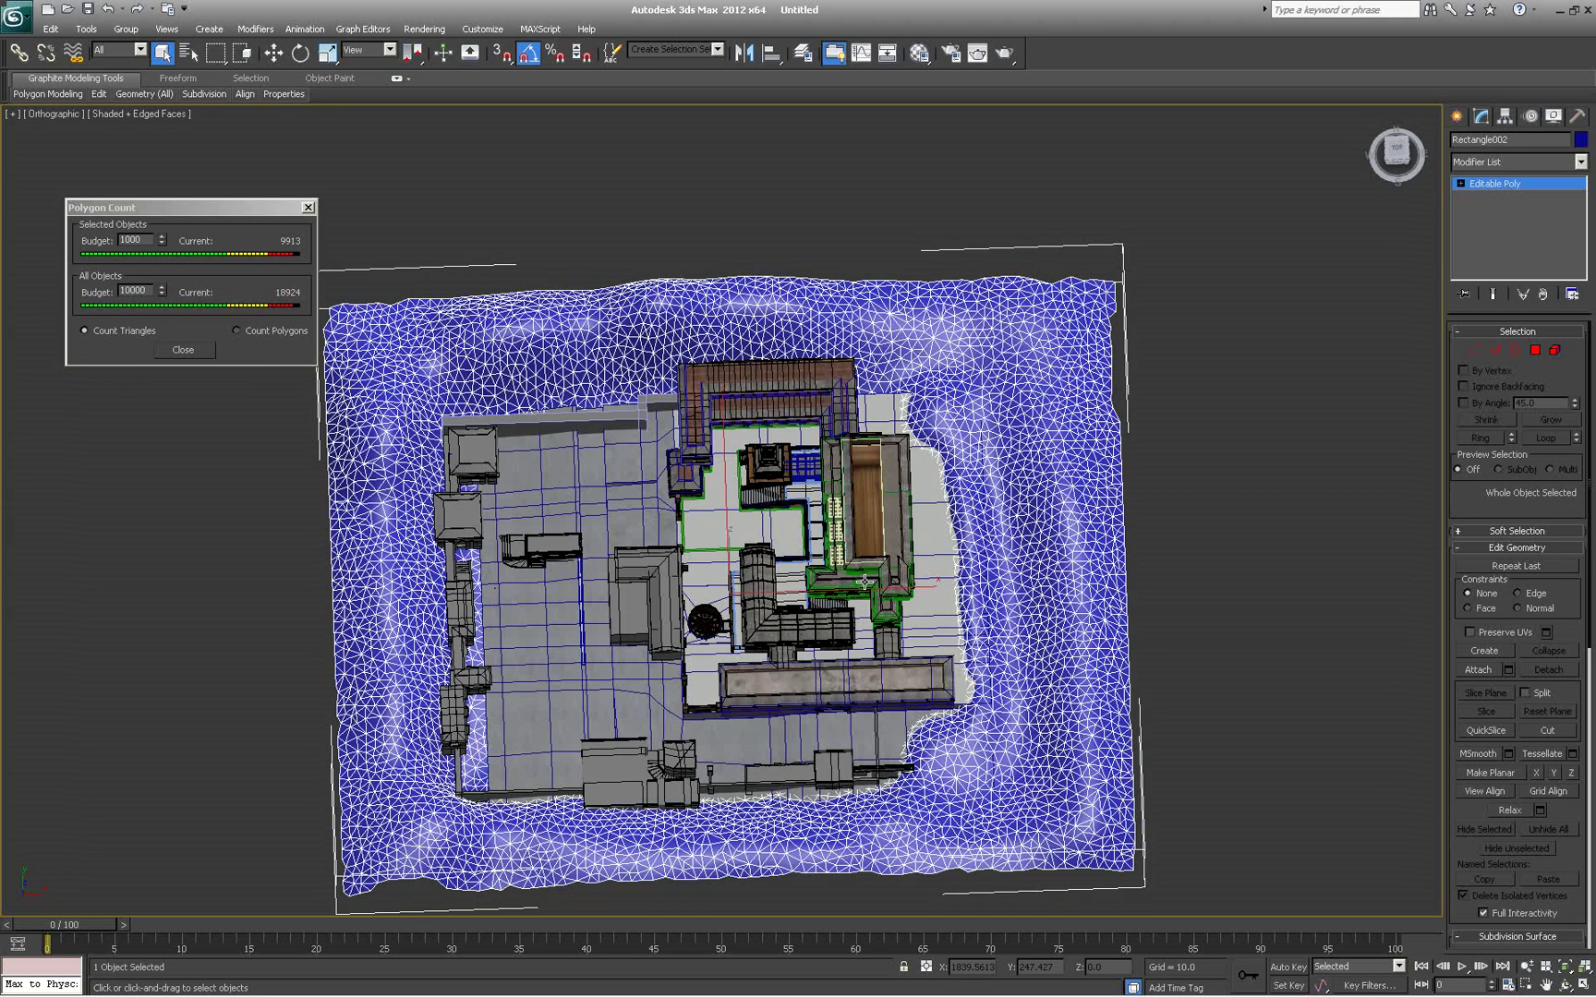
mouse_move(320, 990)
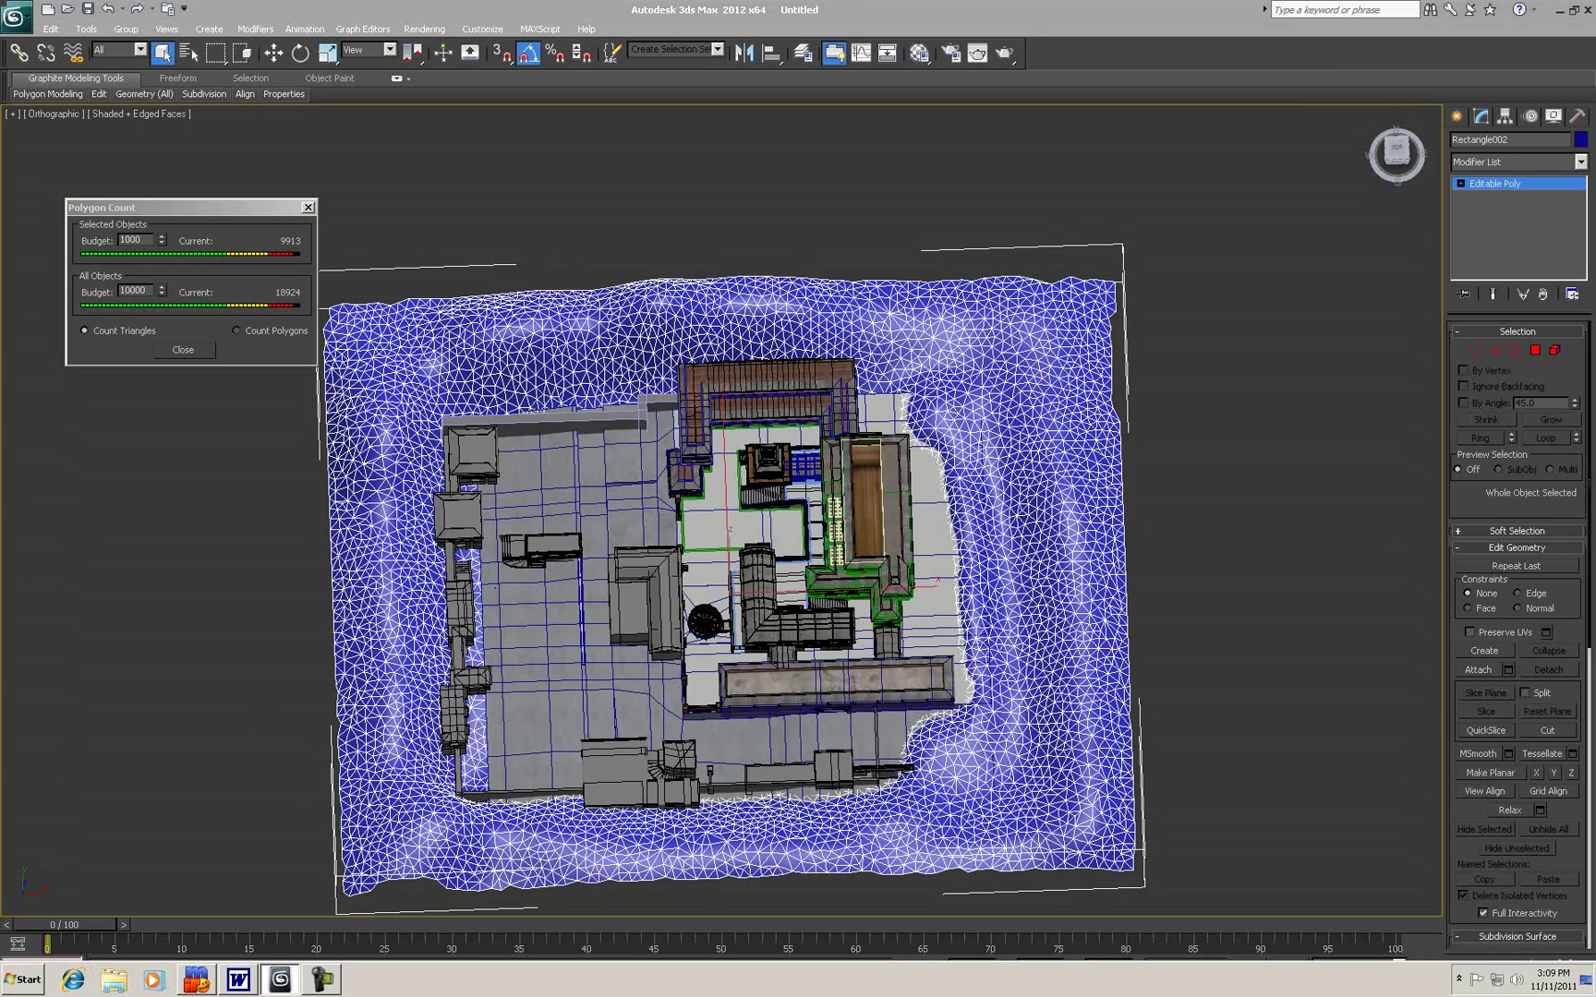
click(73, 981)
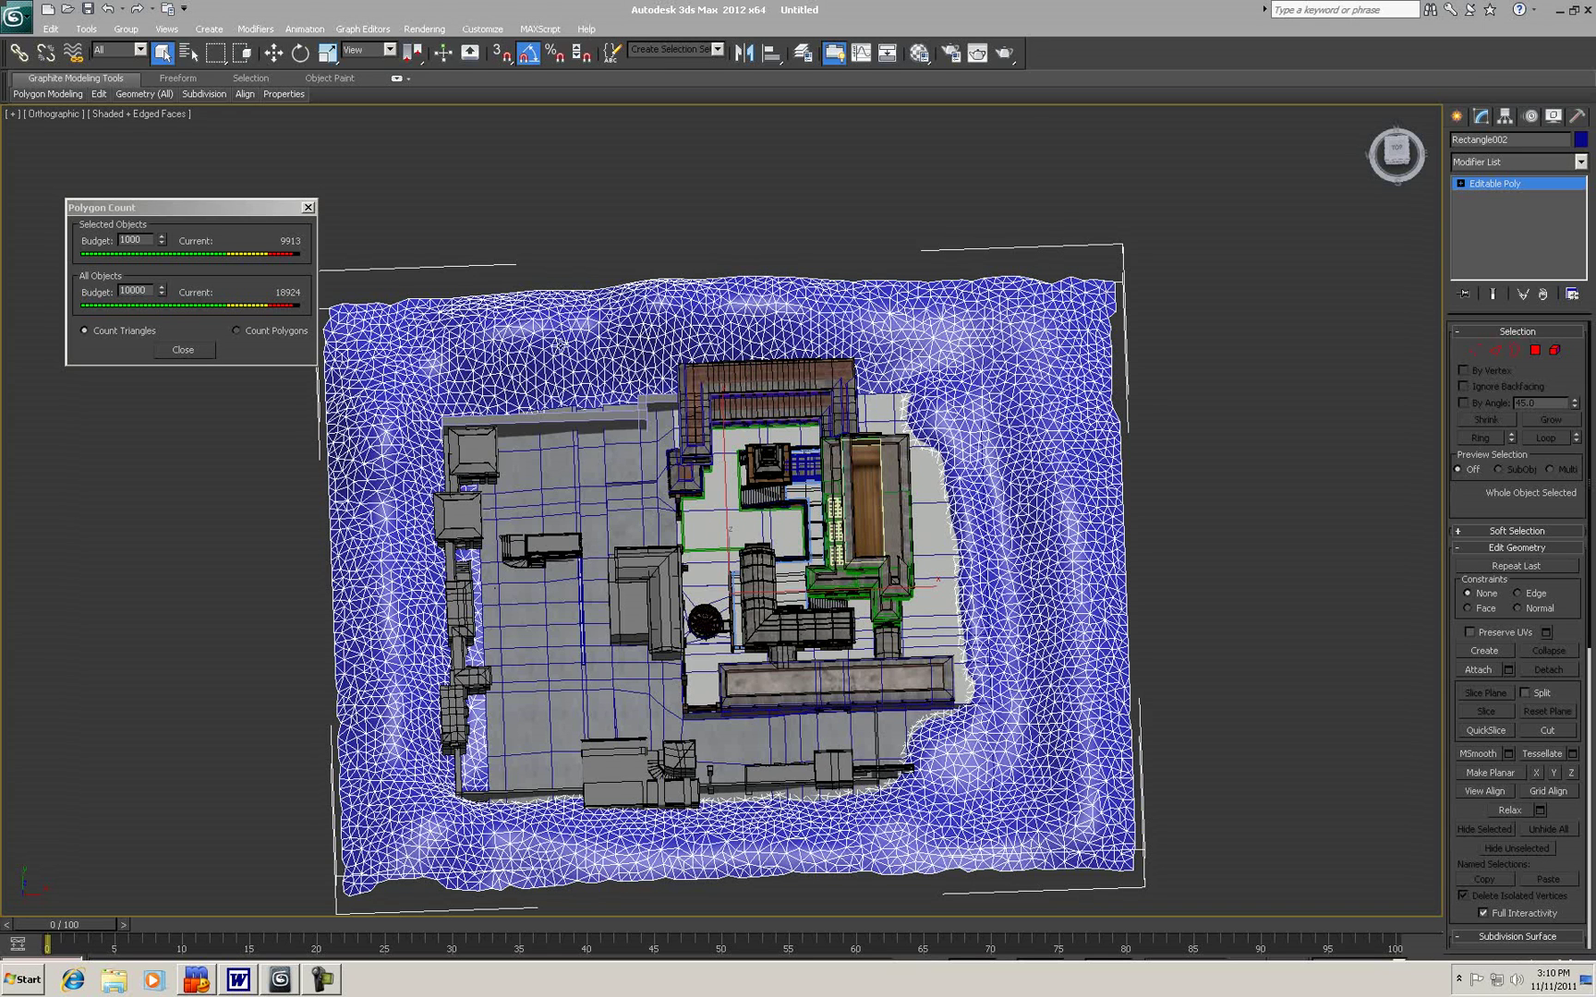
Isolate the selected terrain mesh and exit isolation mode
right_click(659, 396)
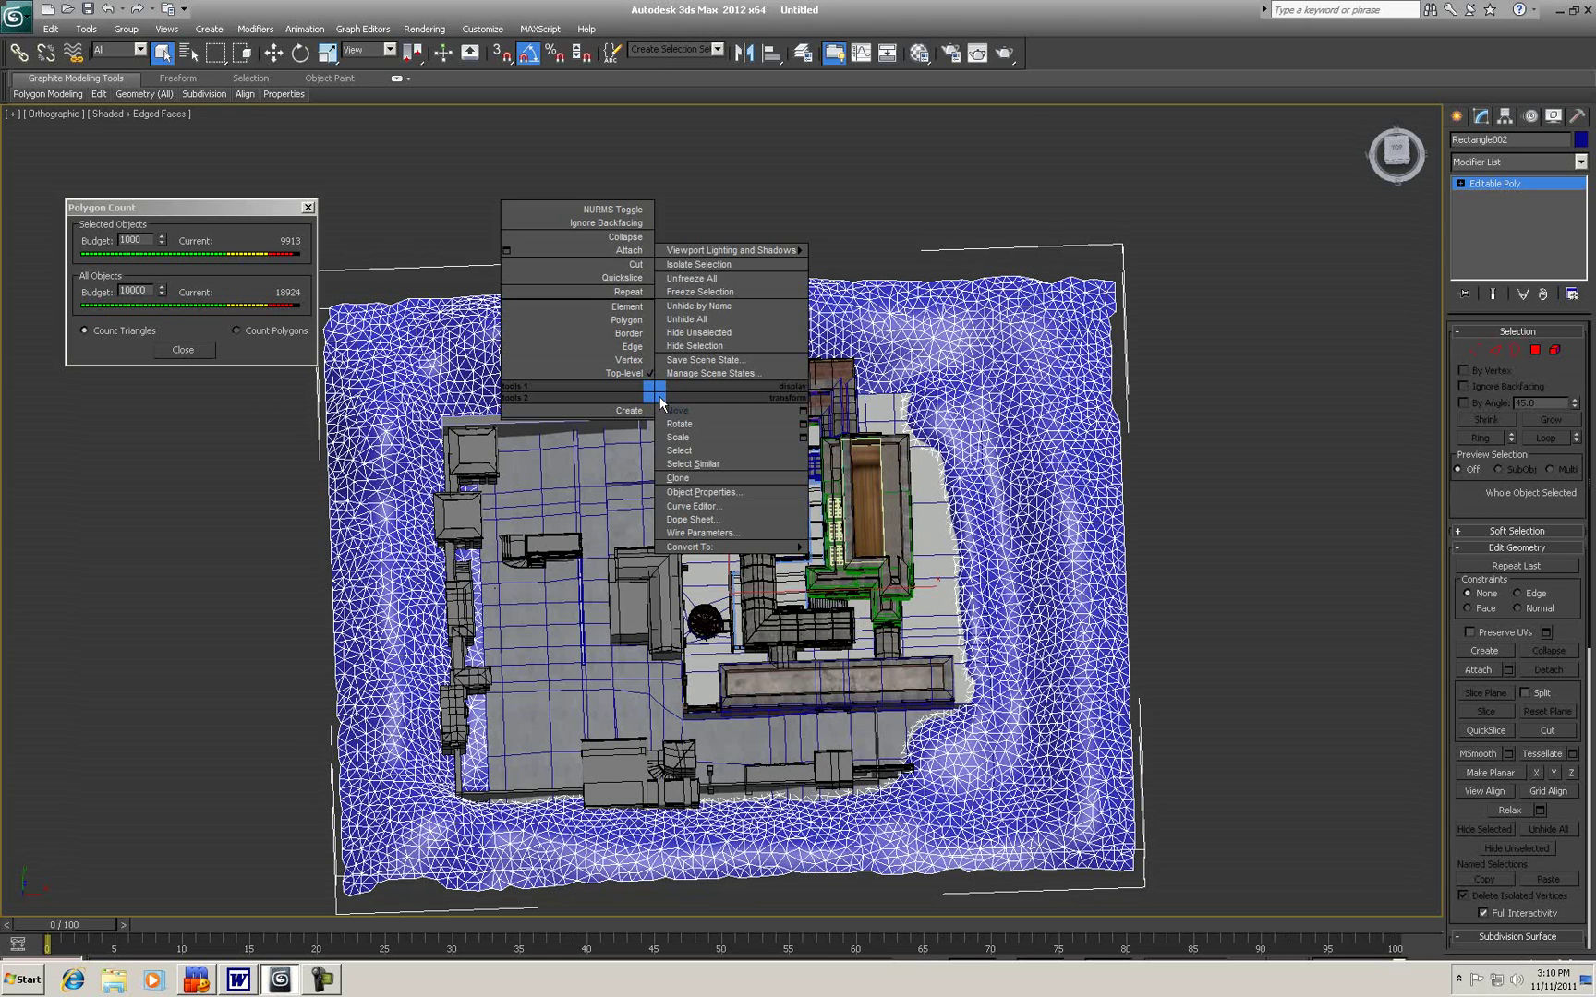
click(720, 263)
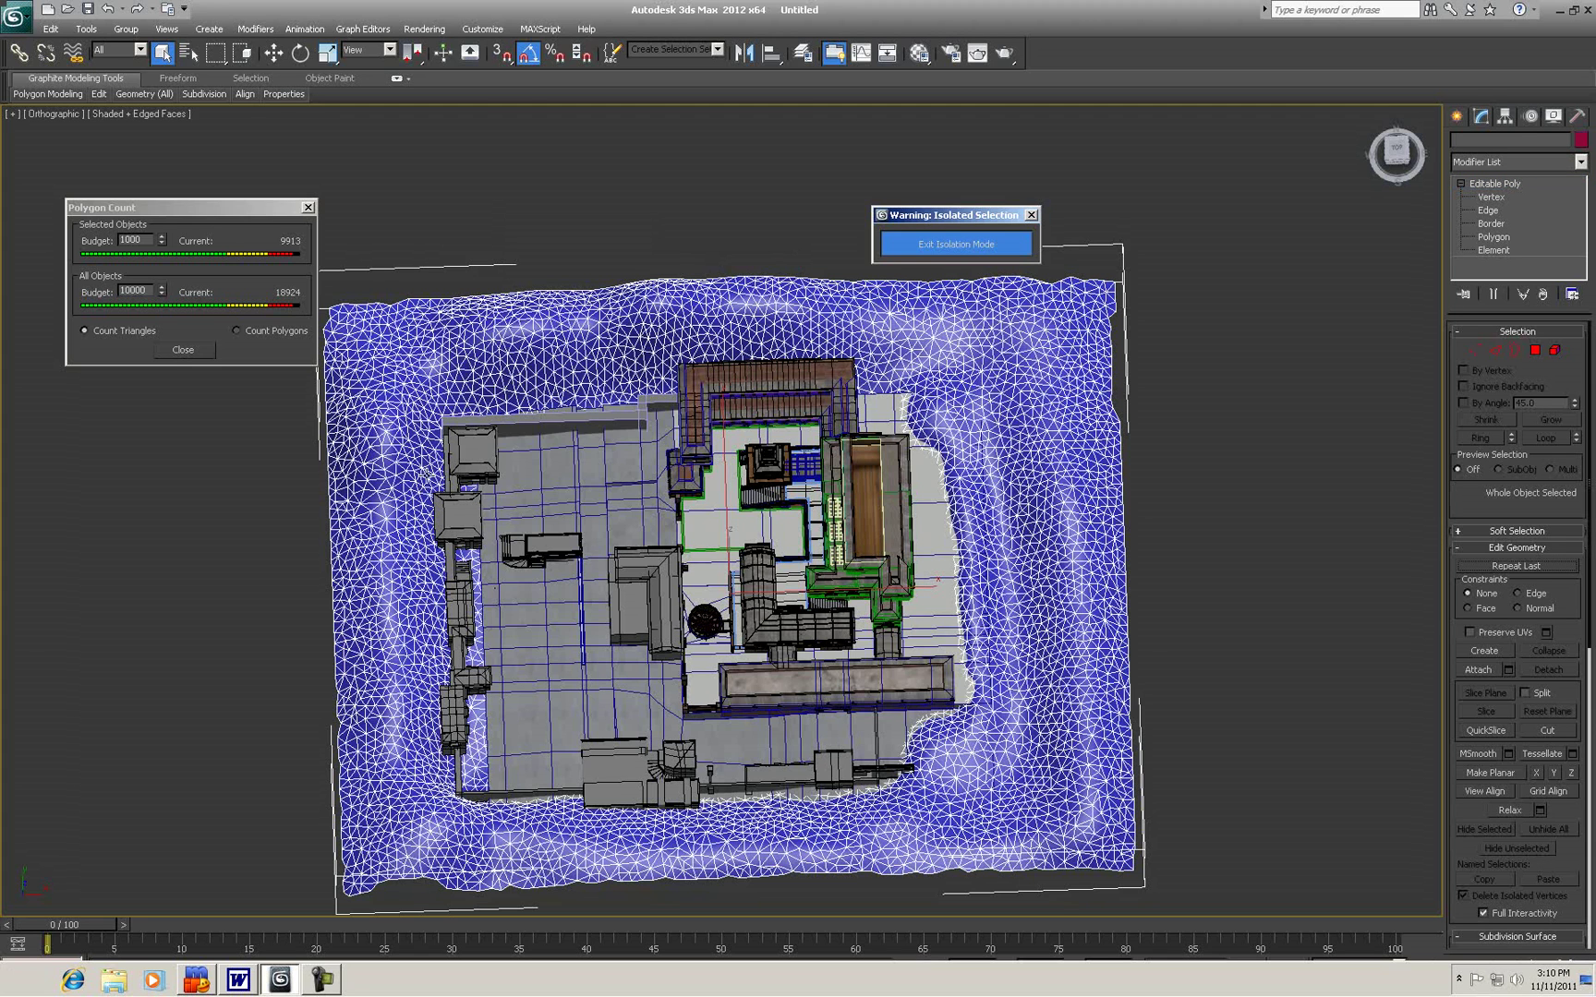
click(935, 246)
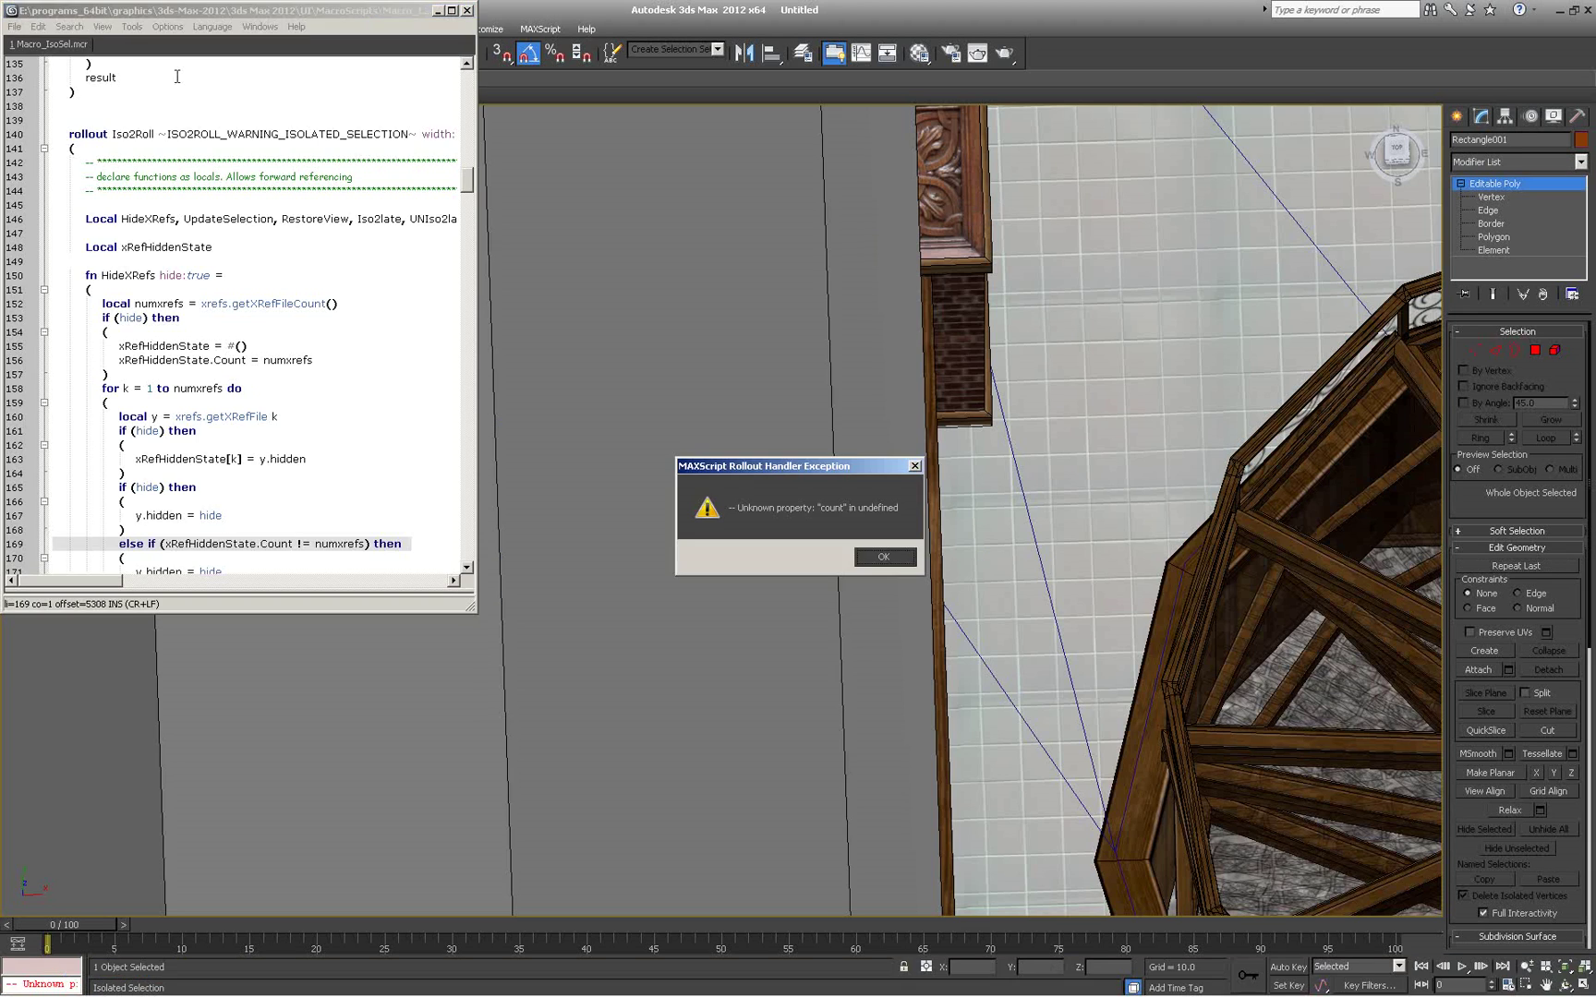
Dismiss the script exception and close the MAXScript editor to return to the whole building map
click(882, 557)
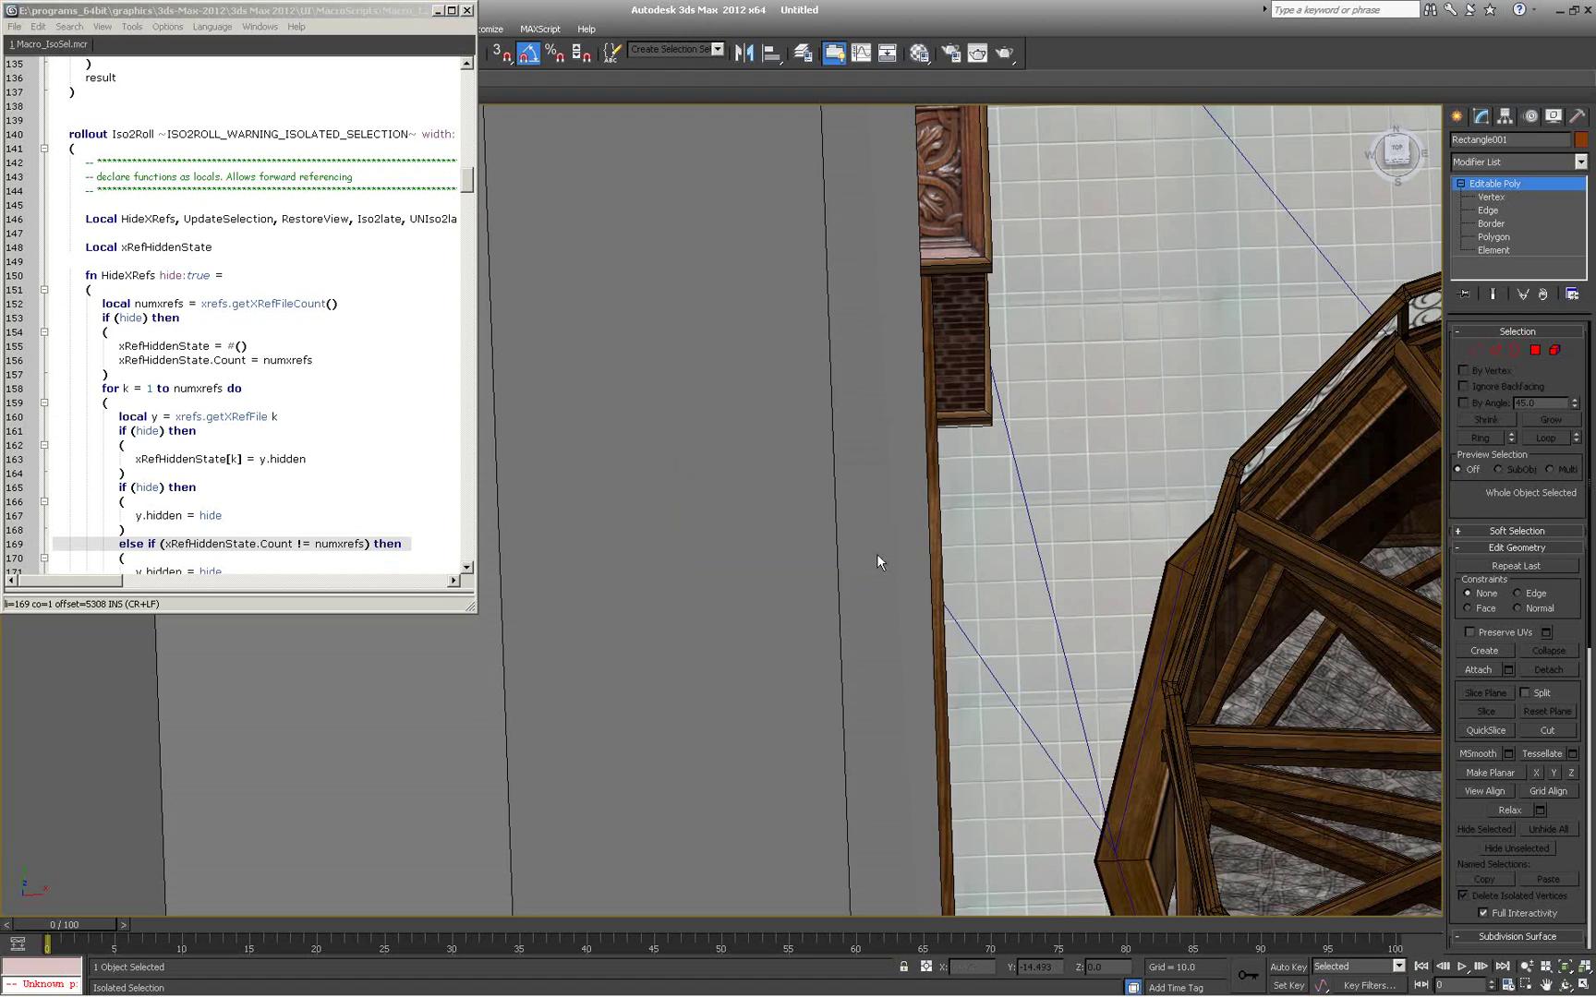
click(466, 10)
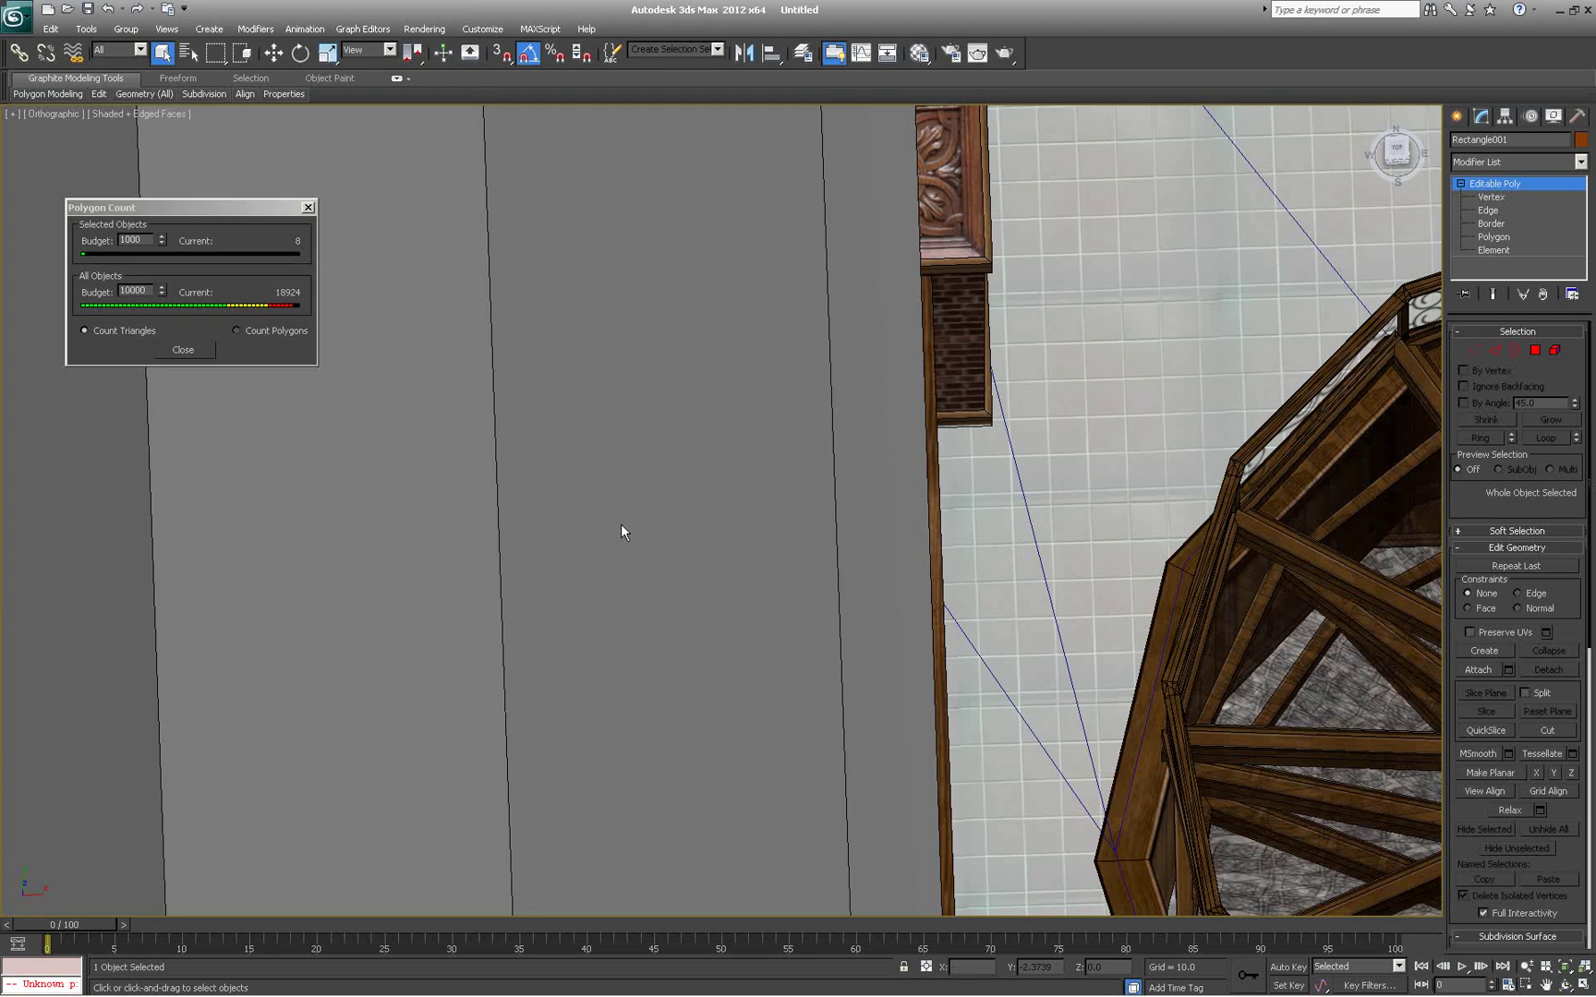
scroll(584, 501, down, 6)
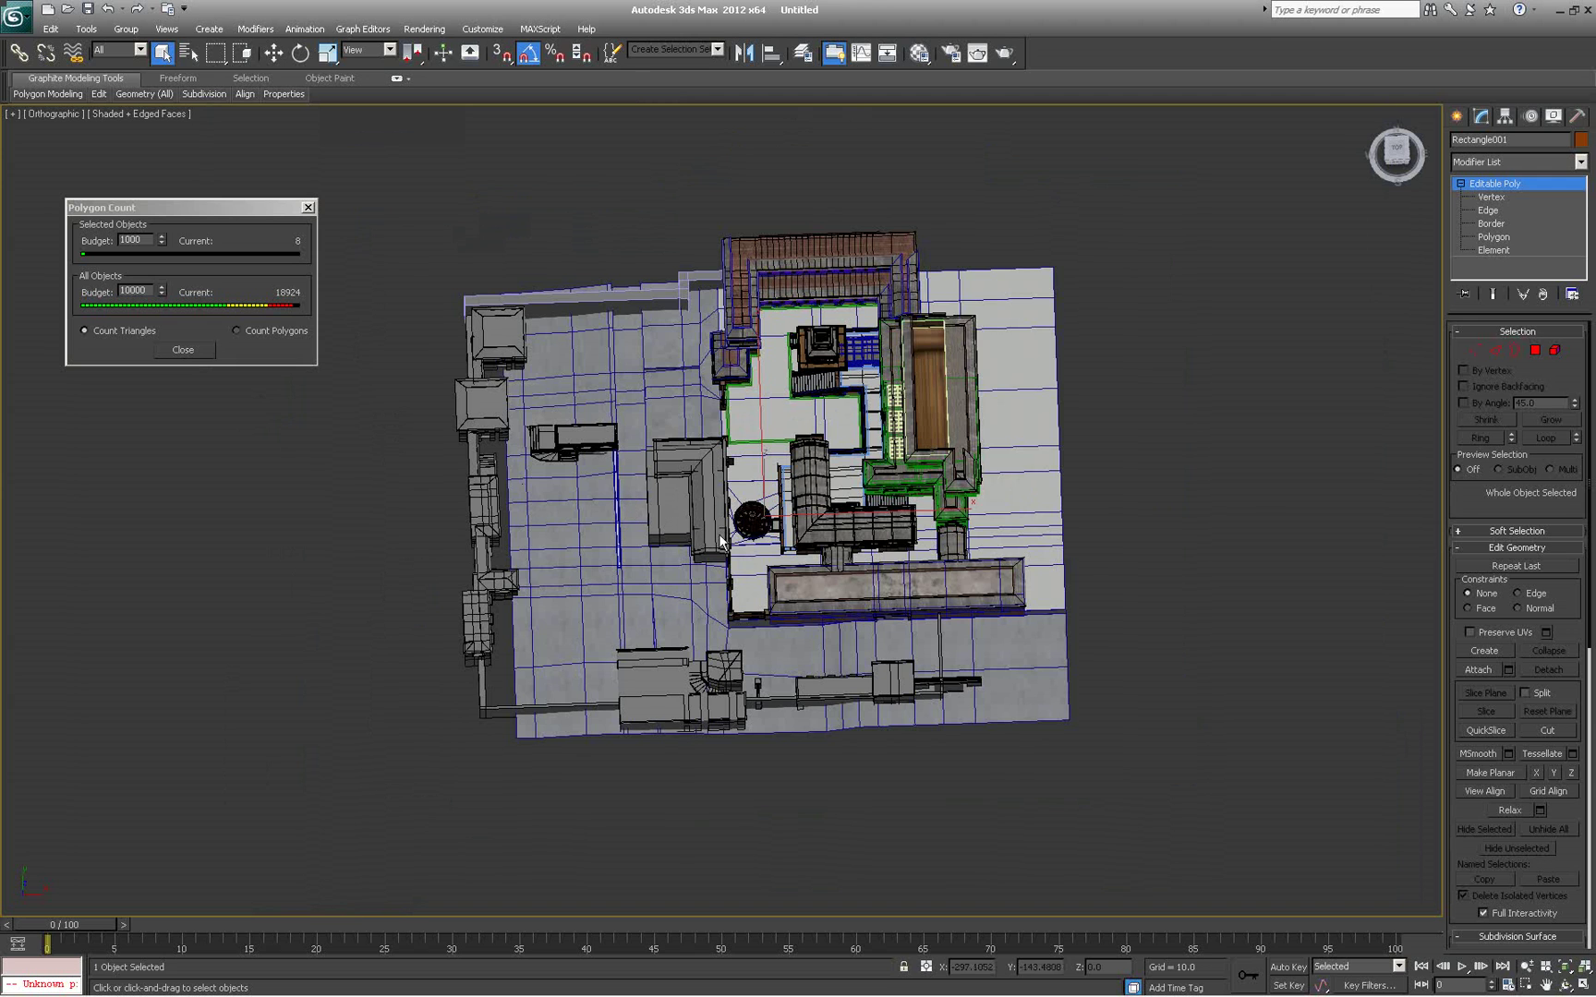
Unhide all objects without unhiding the layers, and select the terrain mesh around the building map
right_click(1117, 498)
click(1192, 461)
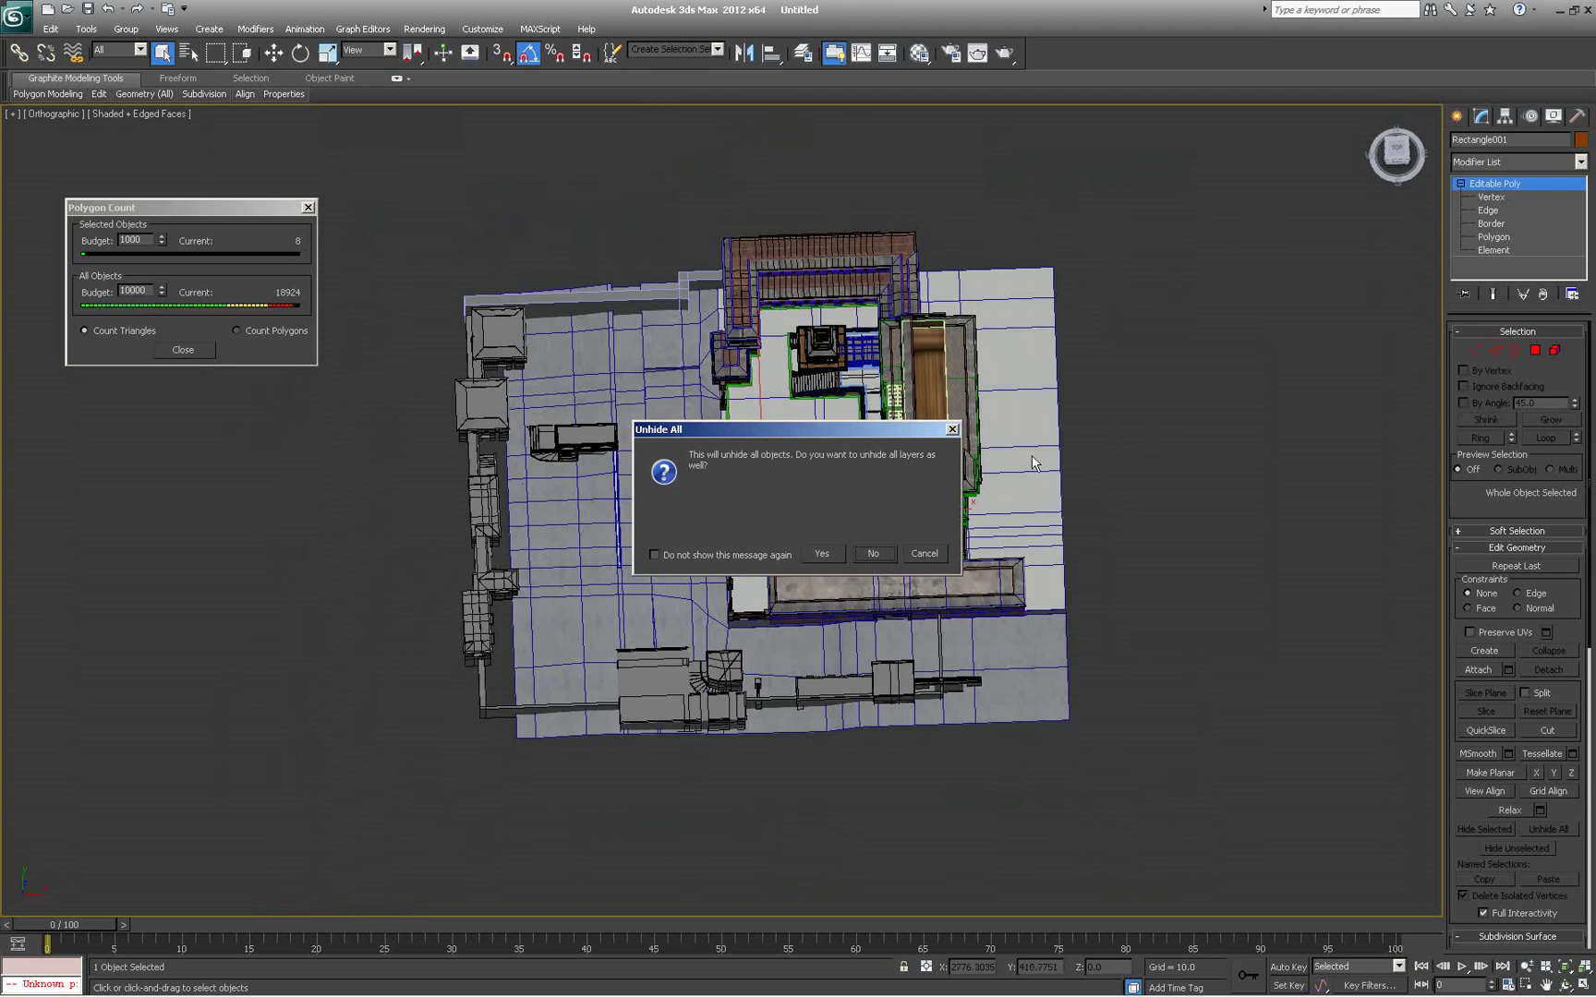
click(869, 554)
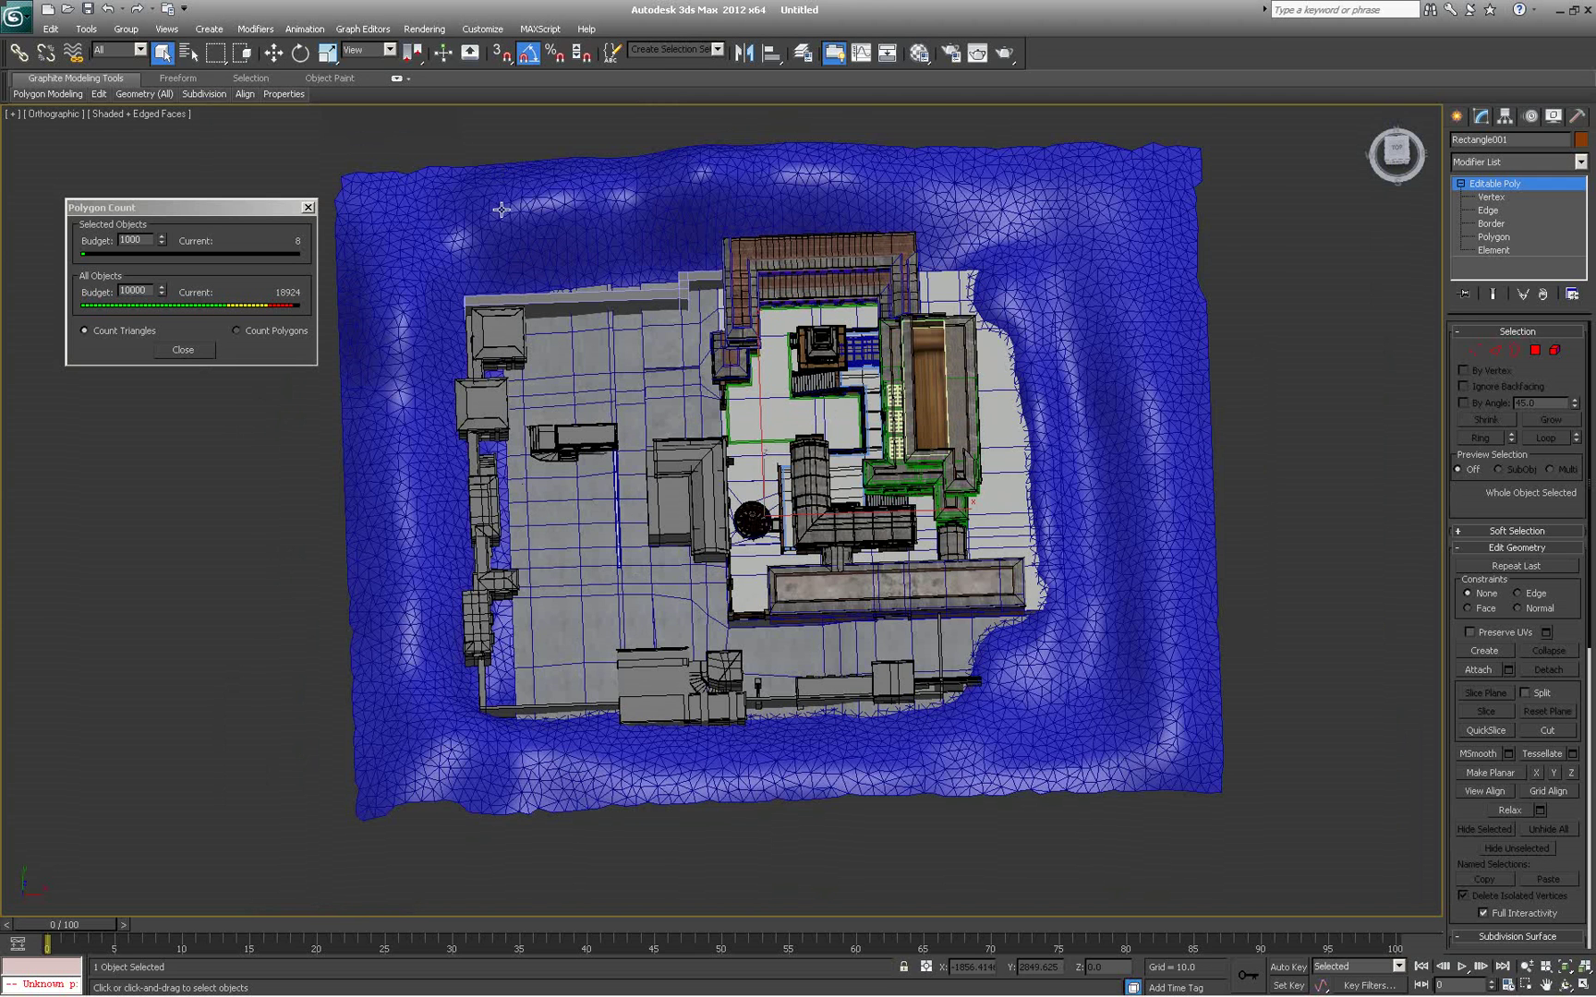
click(416, 314)
Disable all the XRef scene files, from dr_archway.max to utrt_upperdeck.max, to leave only the terrain mesh in view
click(19, 26)
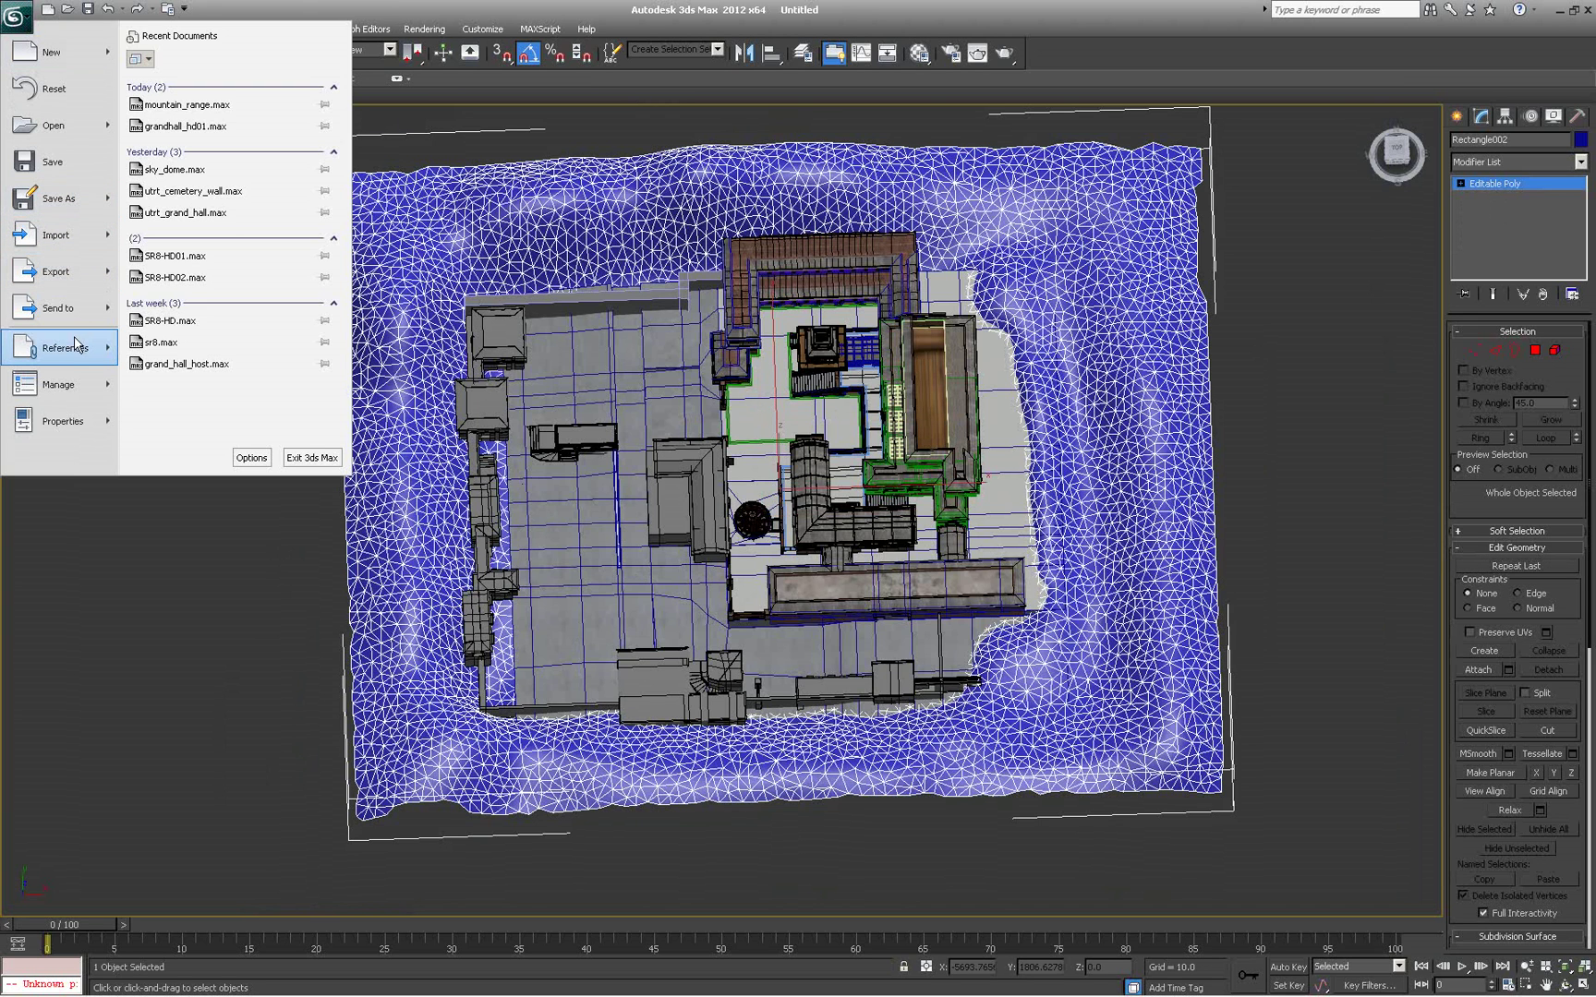
mouse_move(75, 349)
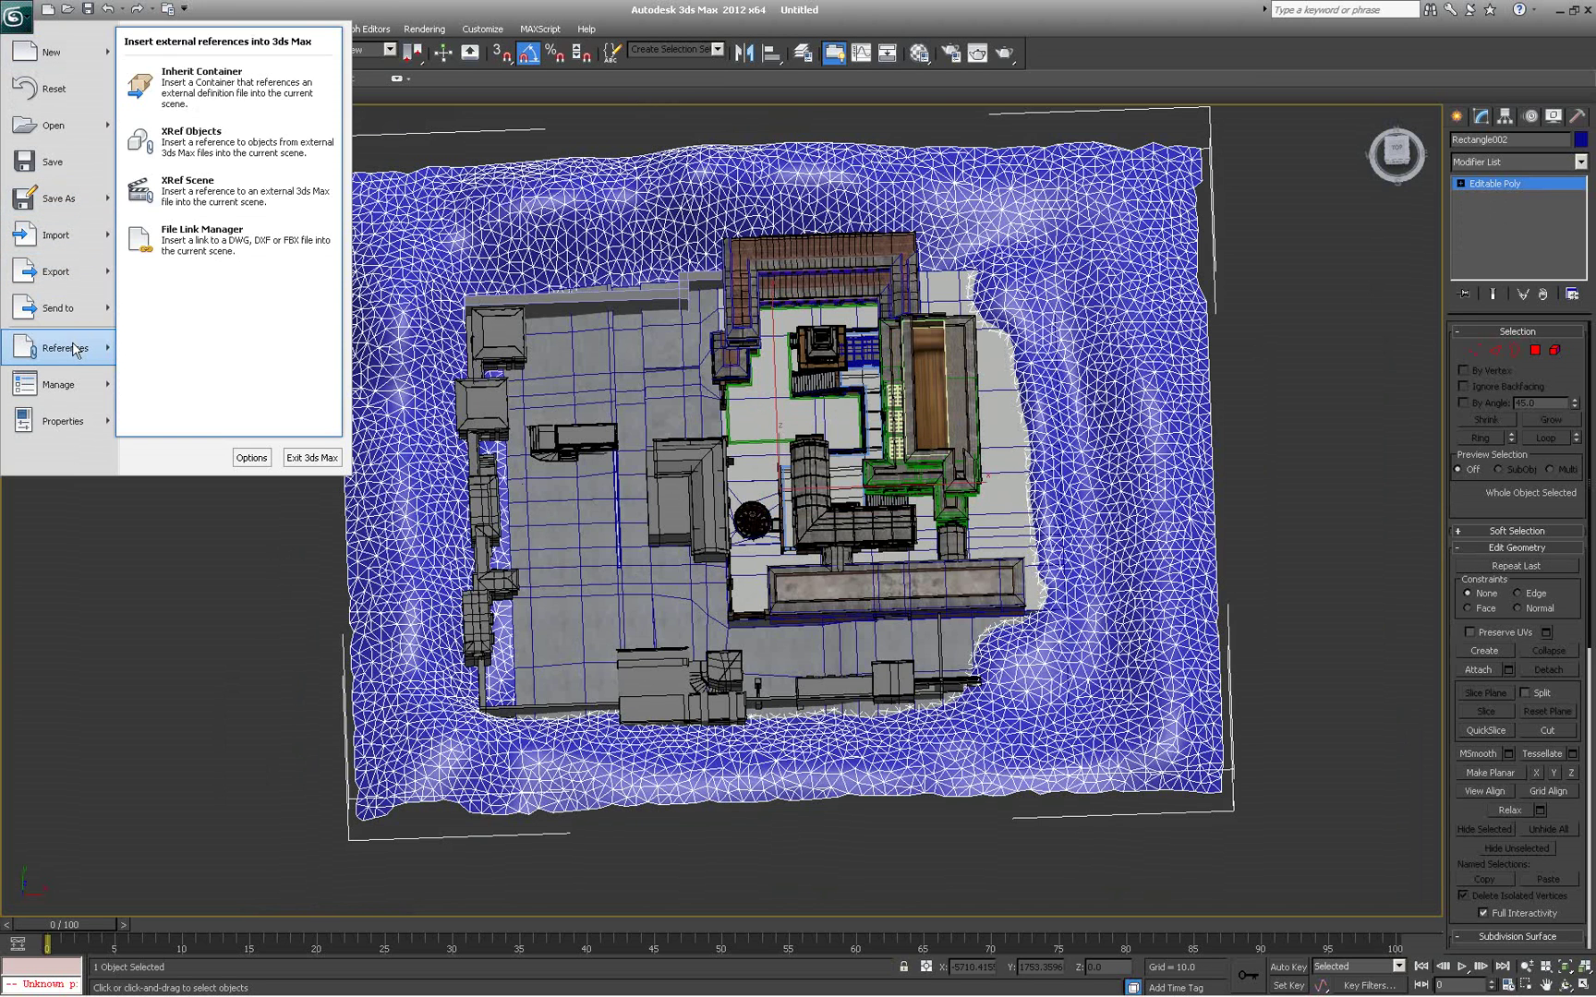
click(203, 188)
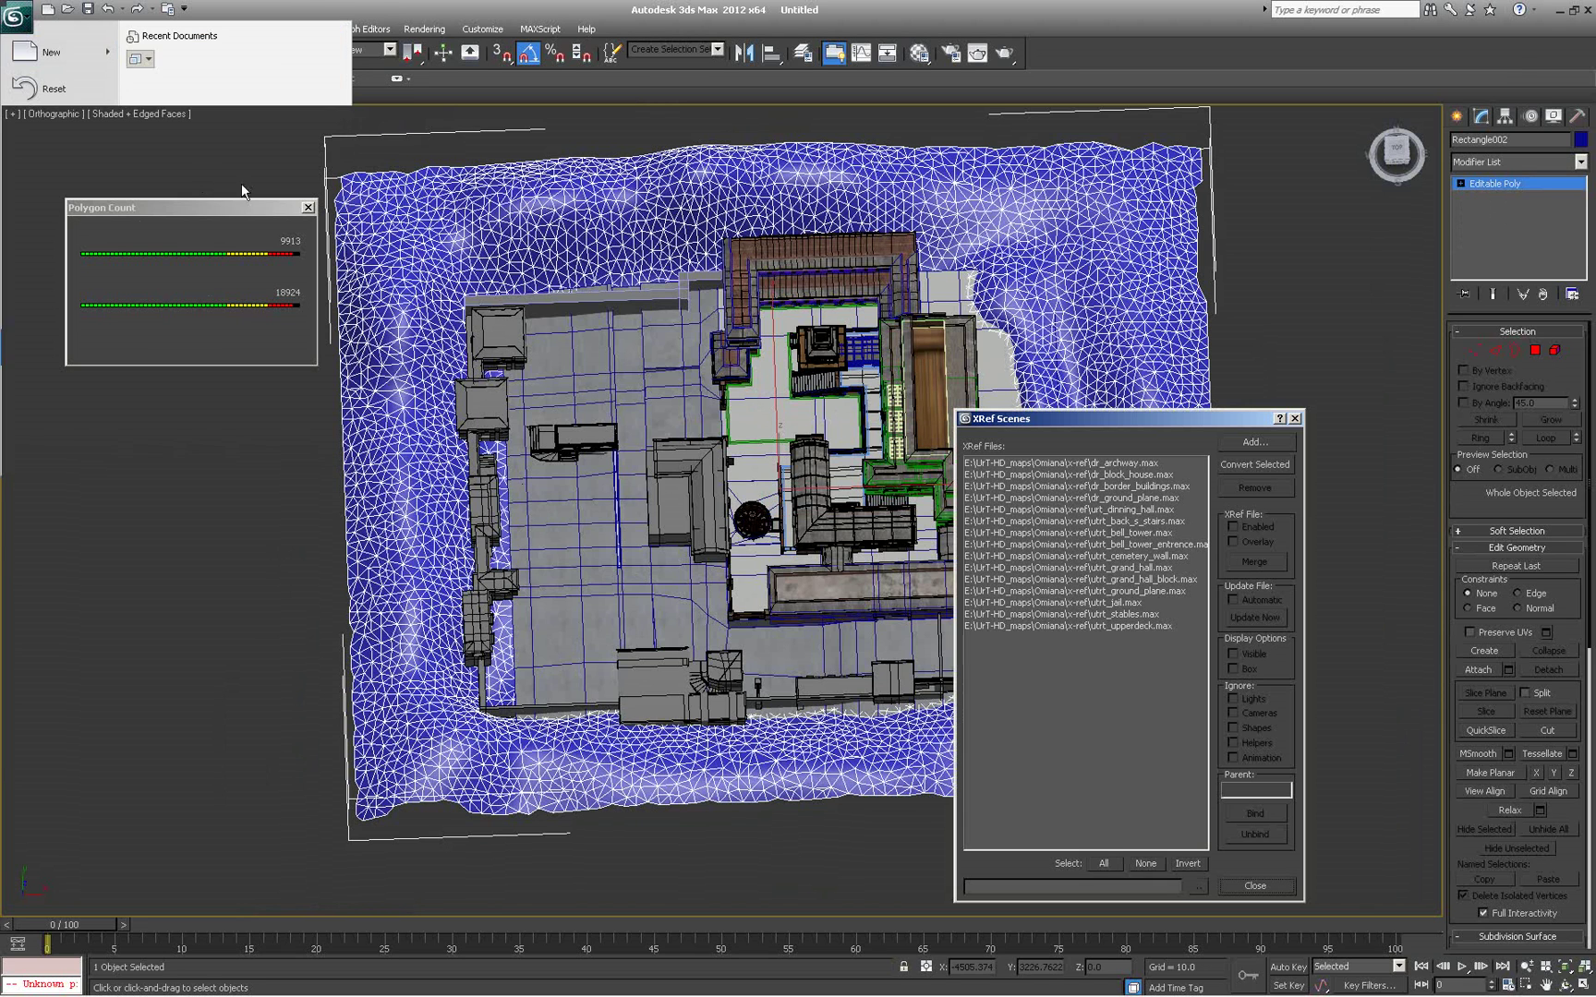
click(1084, 465)
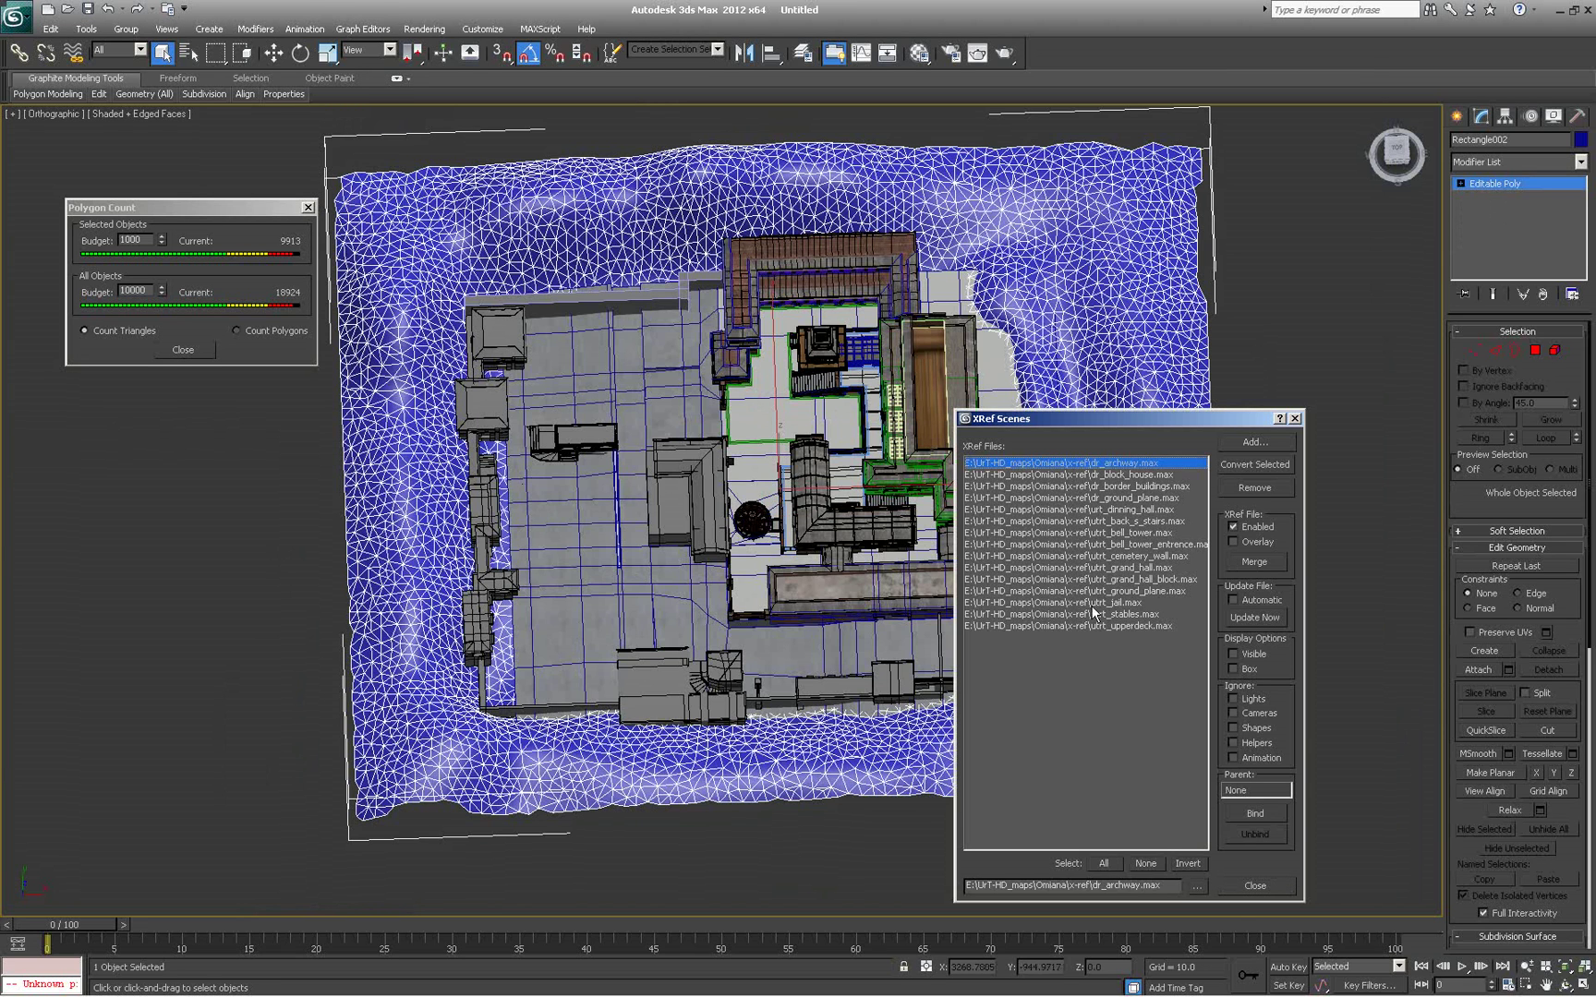
shift+click(1091, 623)
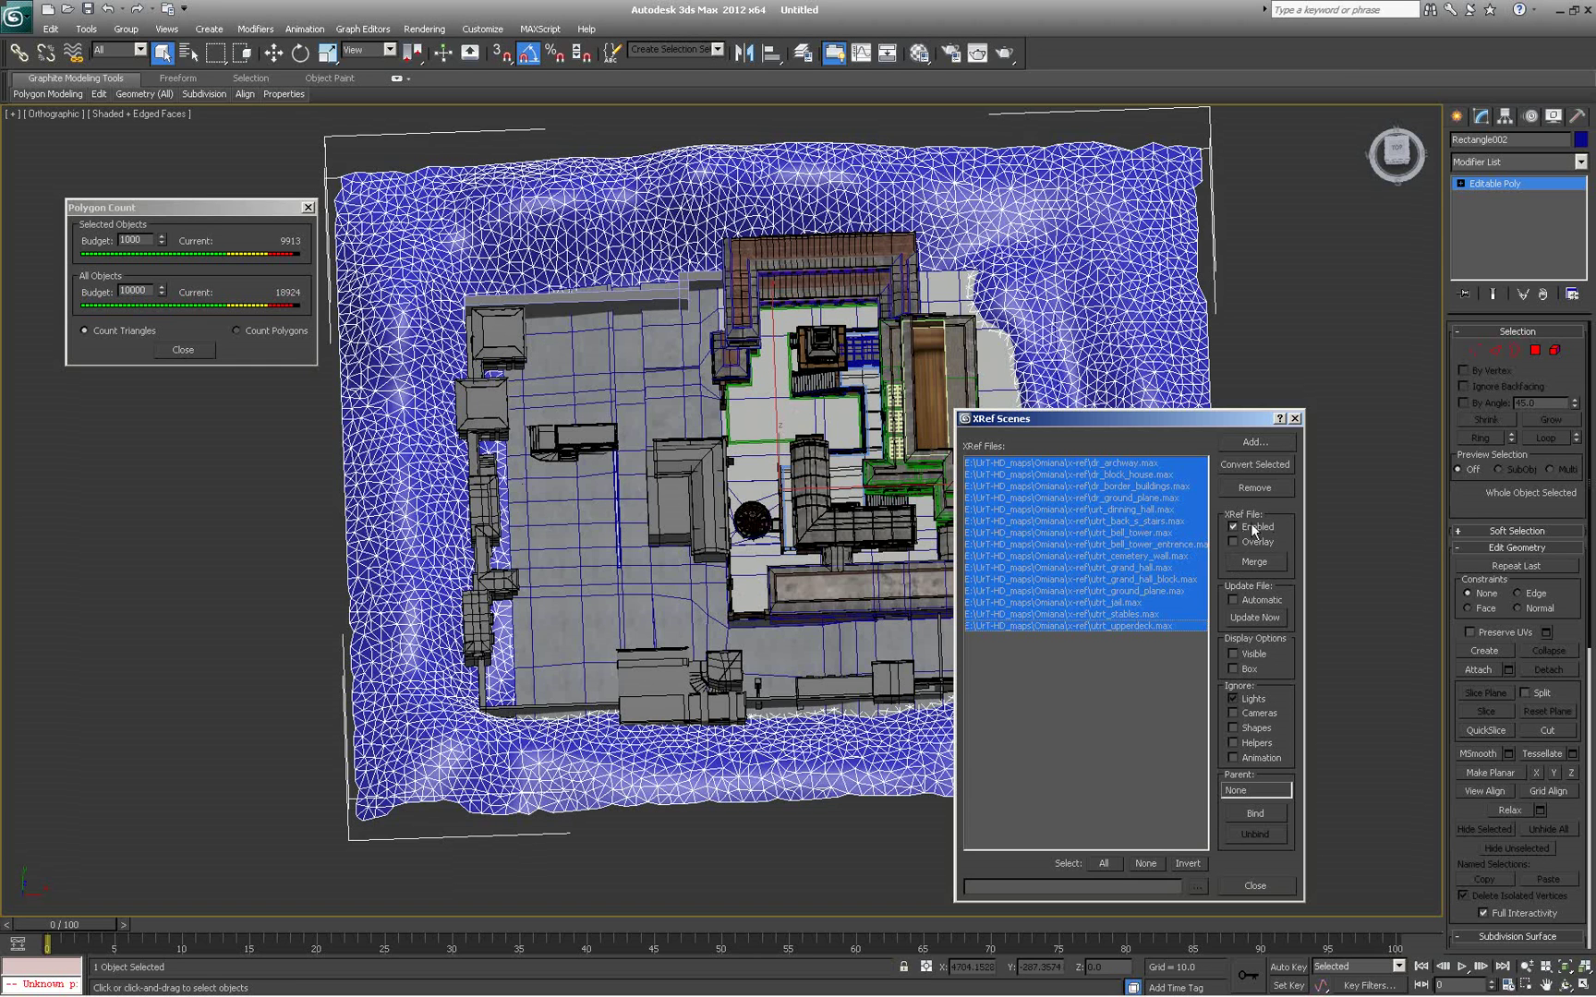
click(1233, 527)
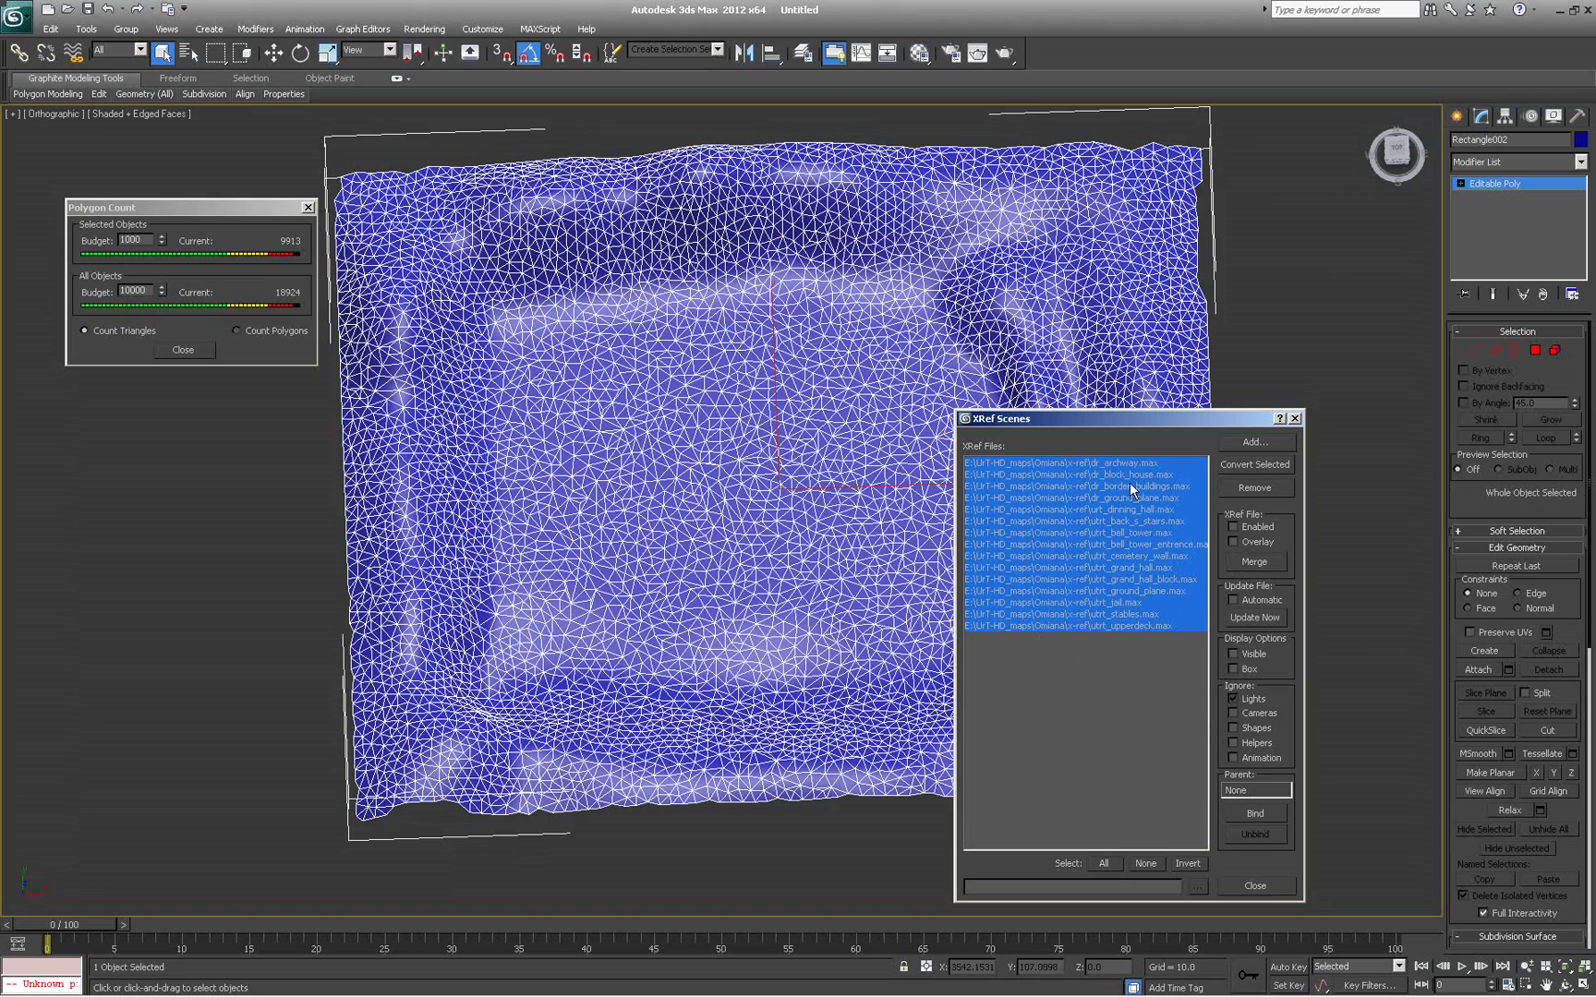
click(1296, 418)
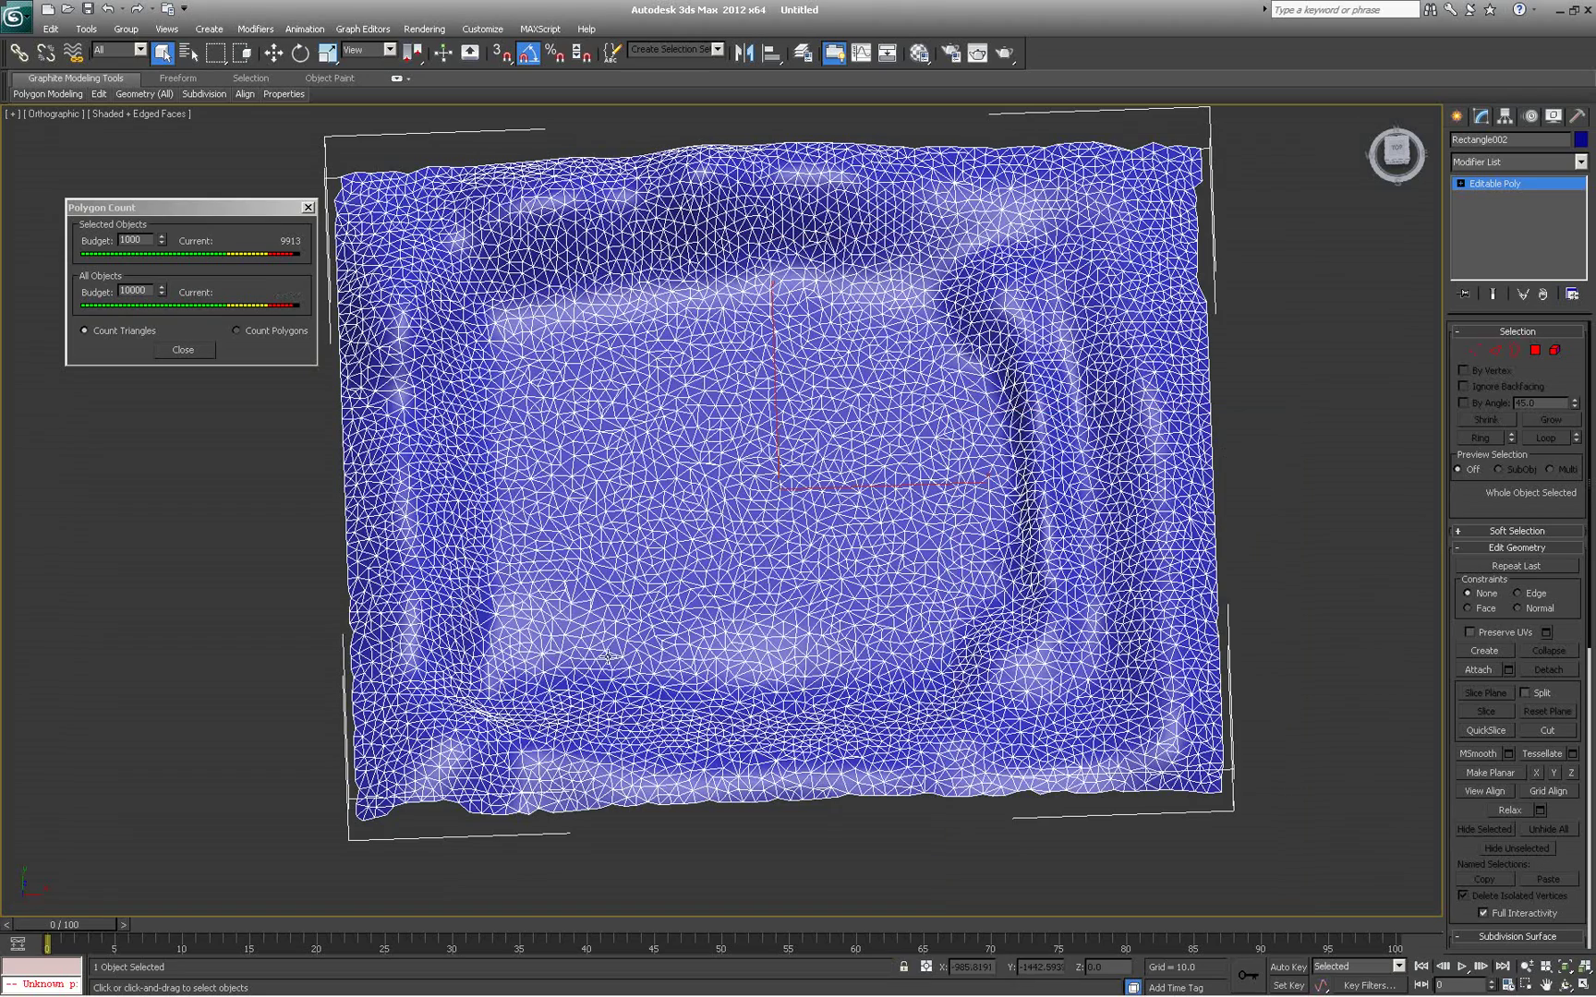
alt+middle_drag(642, 614, 1027, 699)
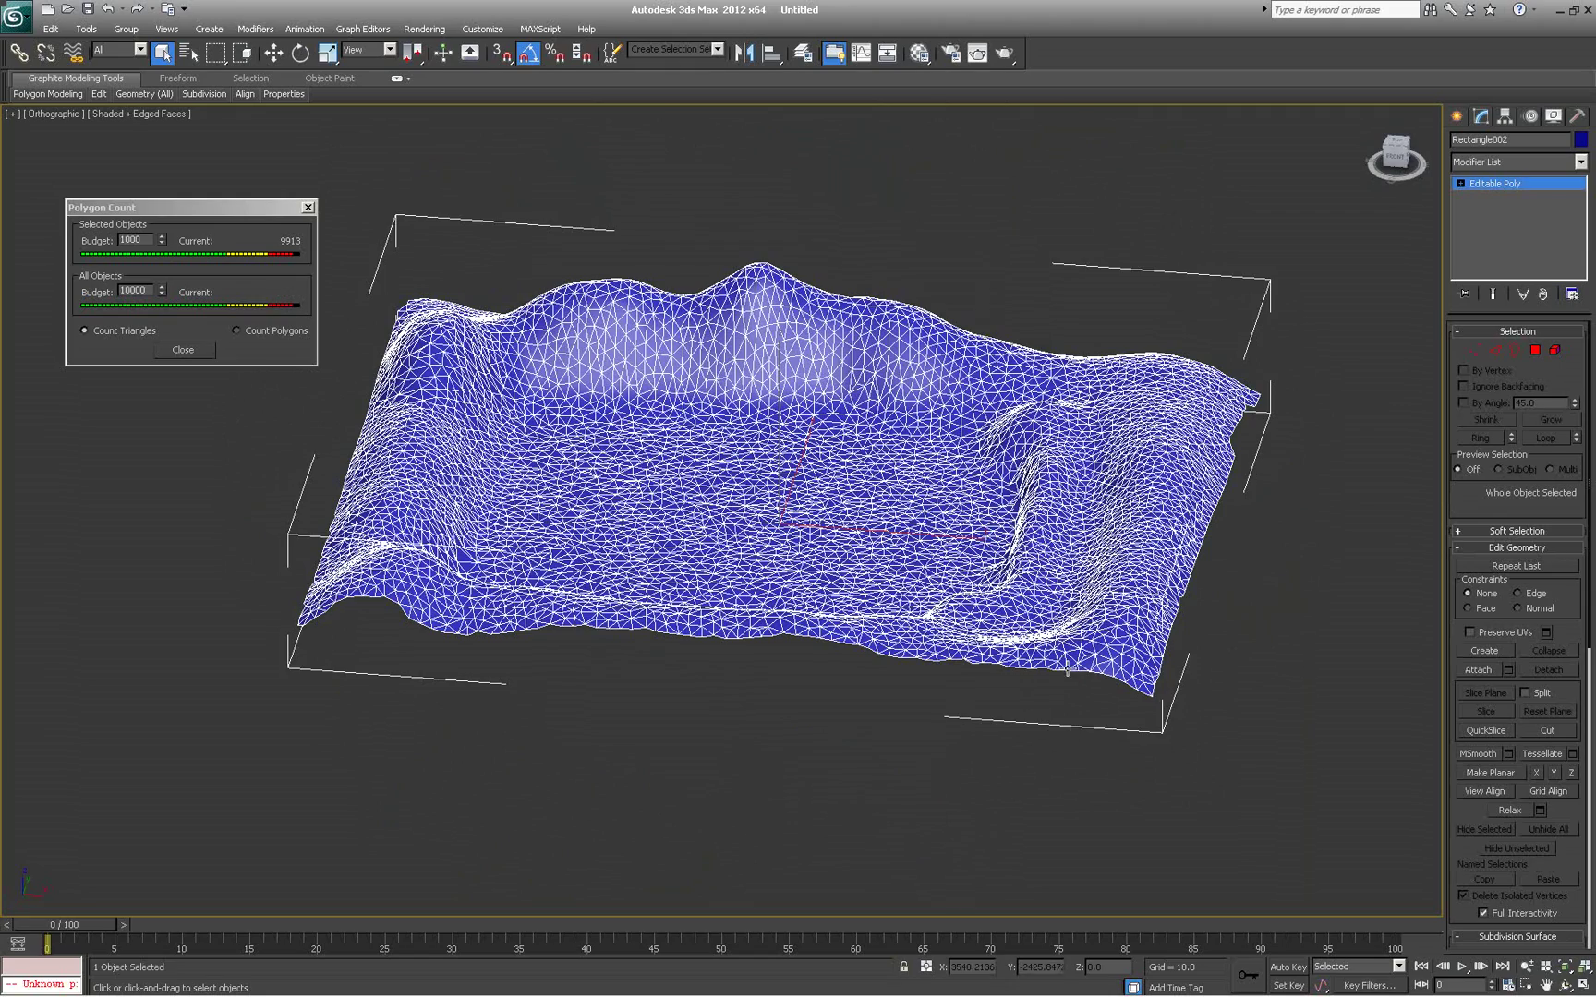
alt+middle_drag(1034, 490, 1030, 565)
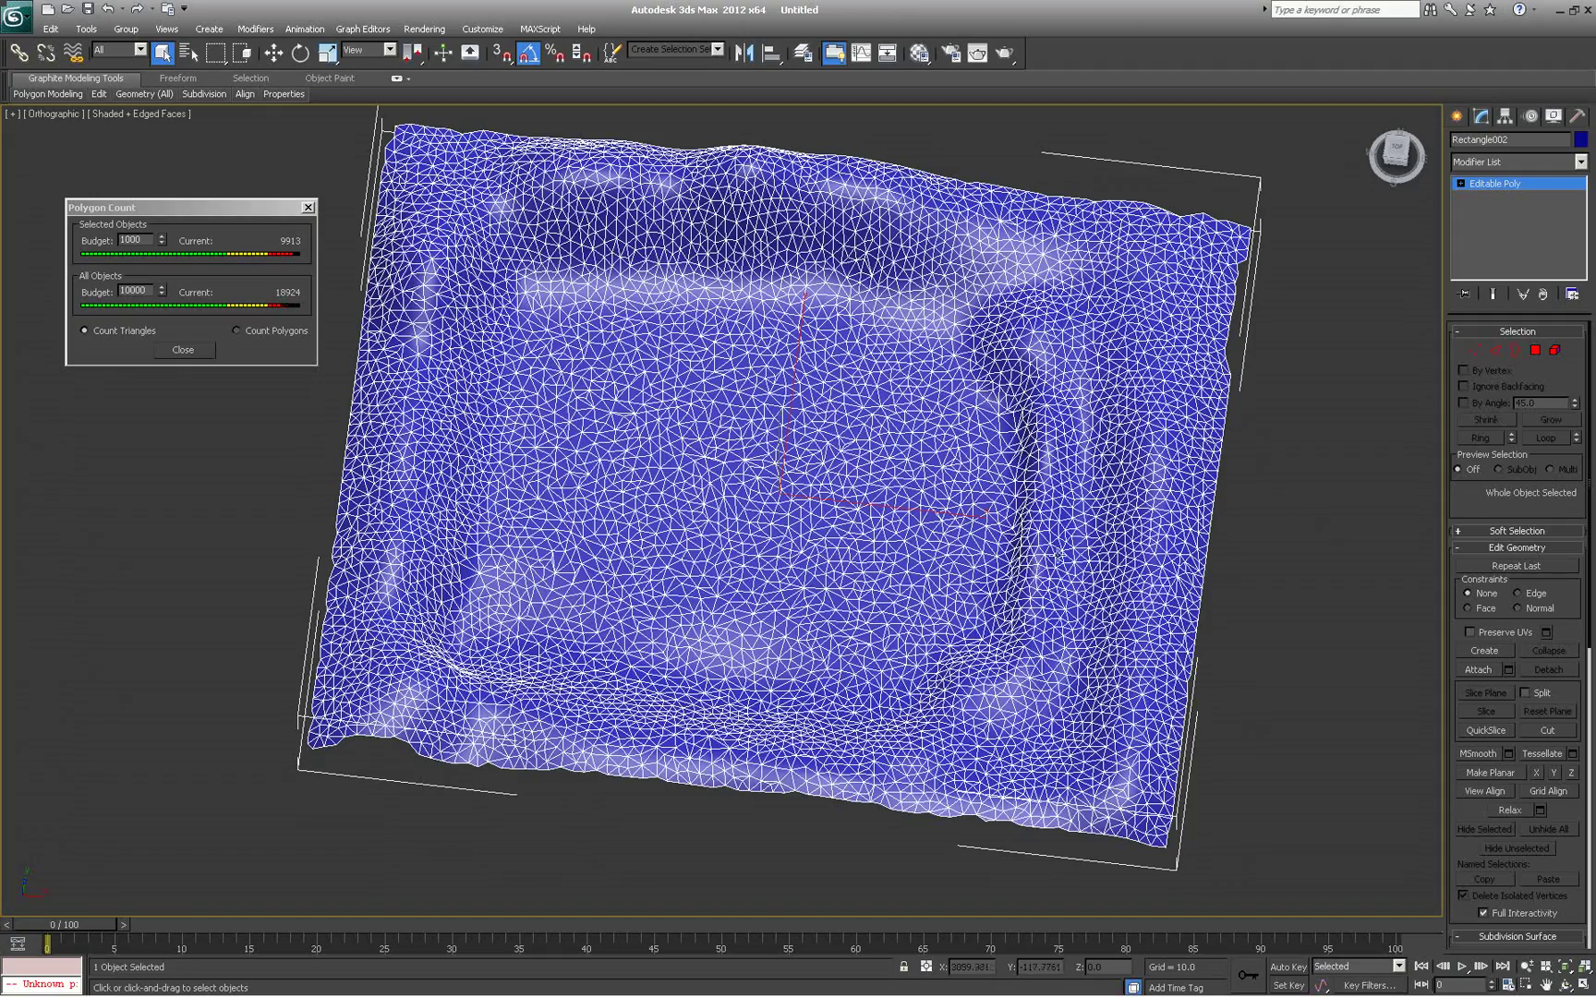
mouse_move(1129, 515)
alt+middle_down()
mouse_move(1143, 548)
mouse_move(1127, 516)
alt+middle_up()
click(1581, 162)
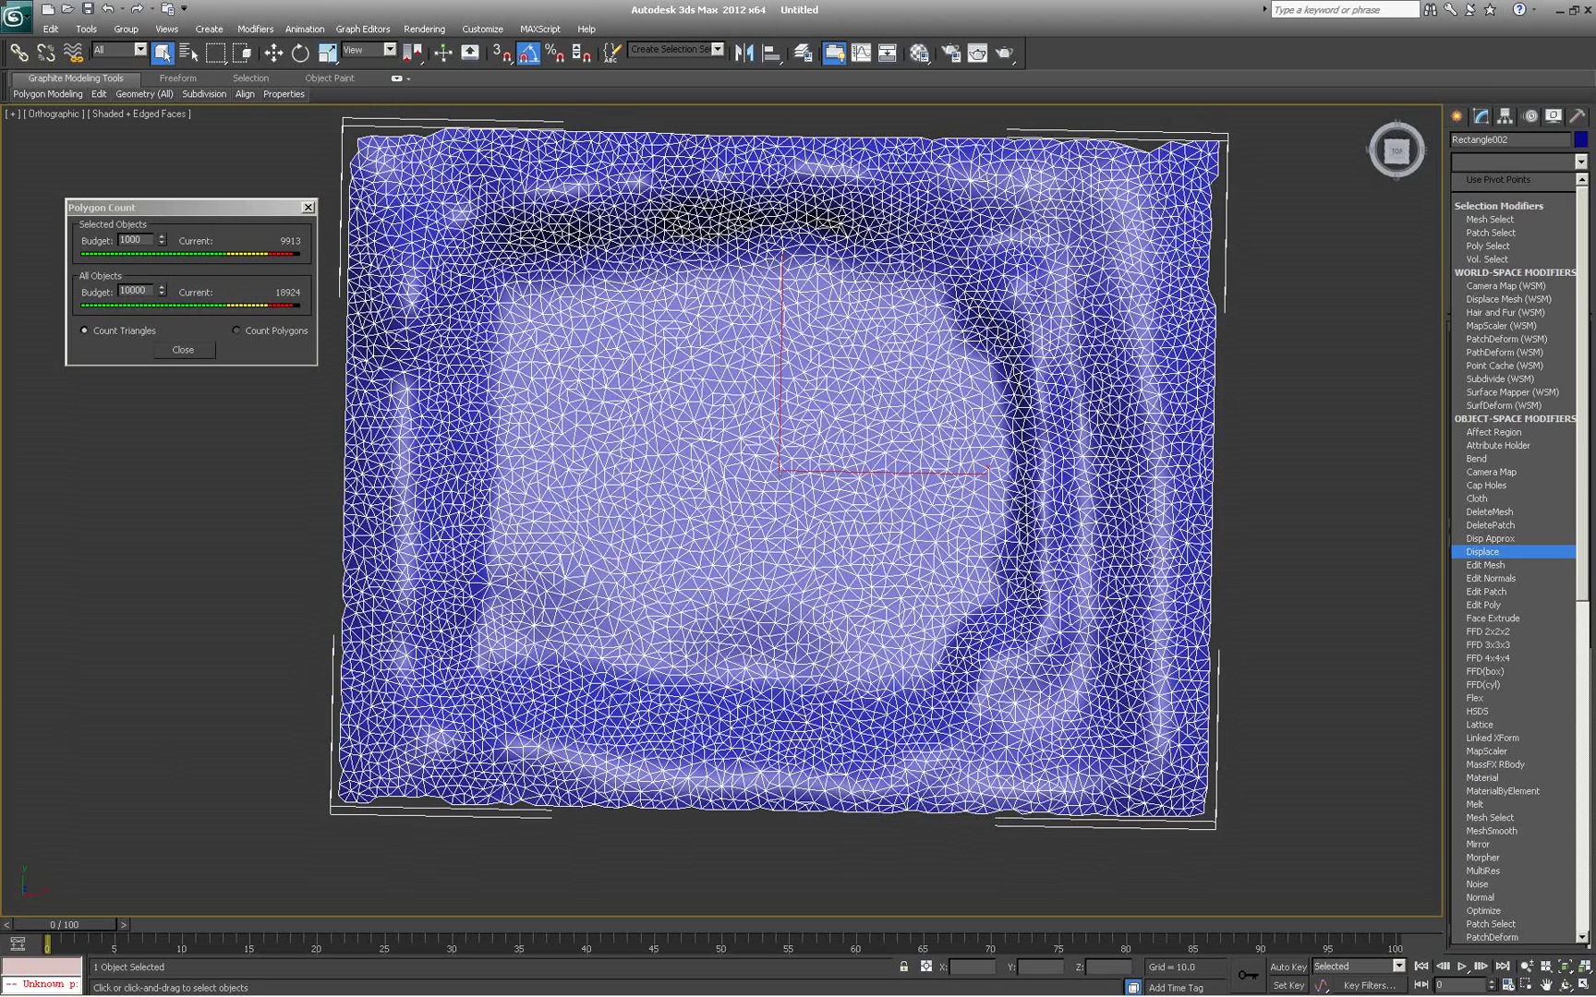
key(Escape)
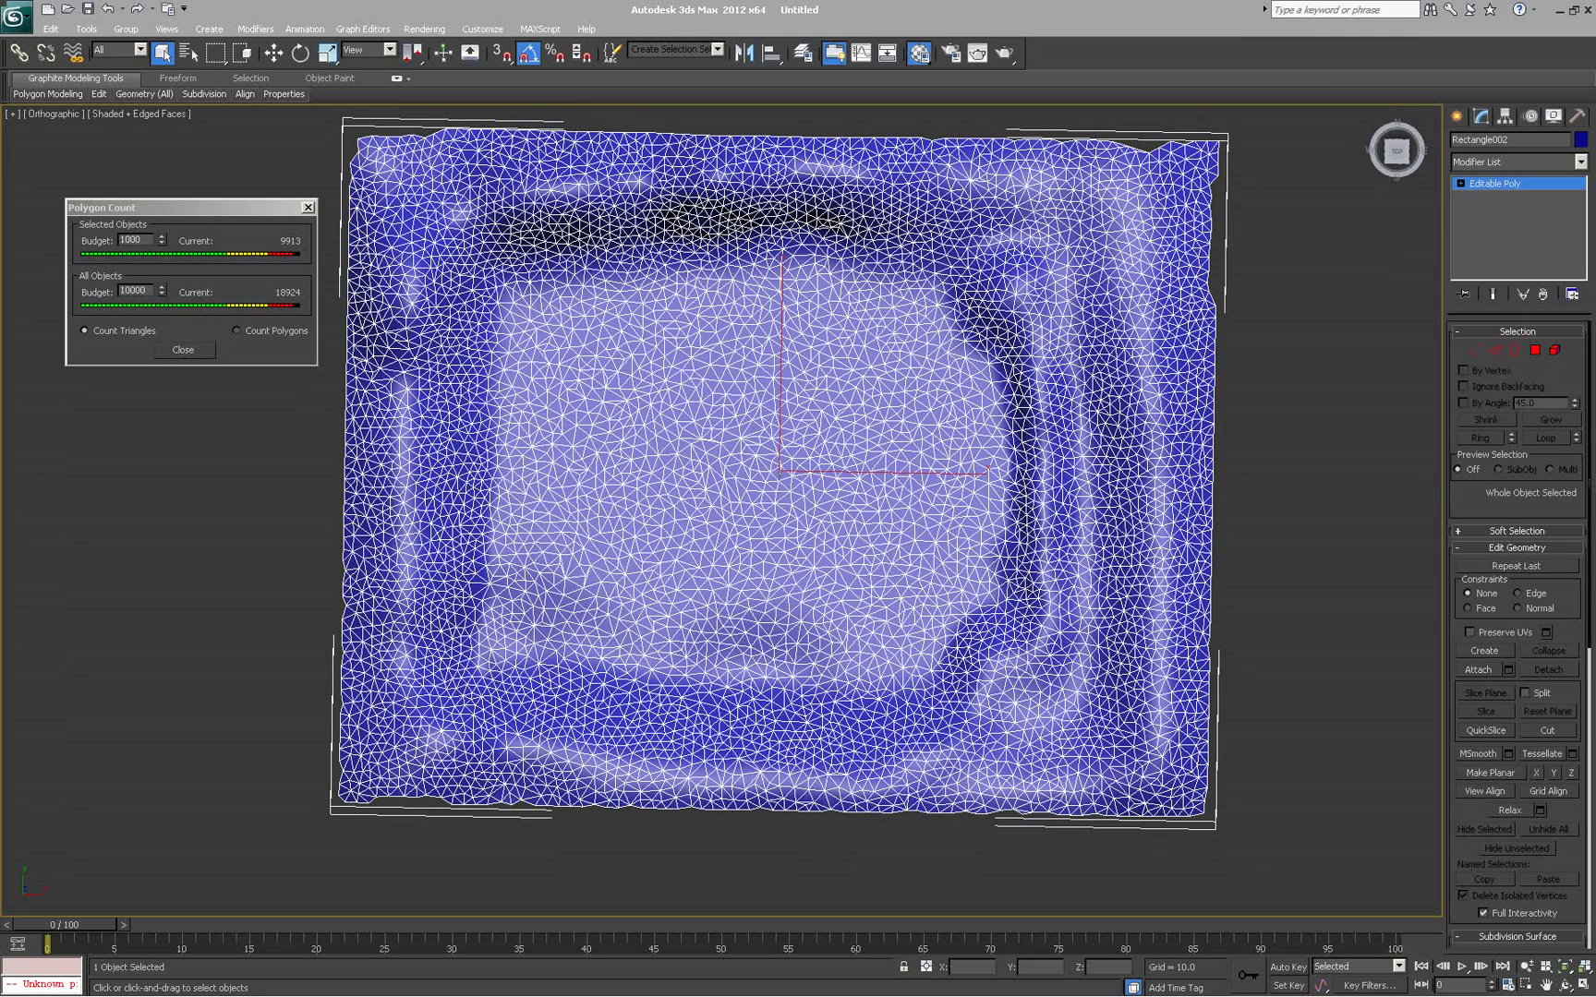
Apply the material with the bk_checker.bmp diffuse map to the Rectangle002 mesh
mouse_move(1, 148)
mouse_down()
mouse_move(776, 167)
mouse_move(1007, 213)
mouse_up()
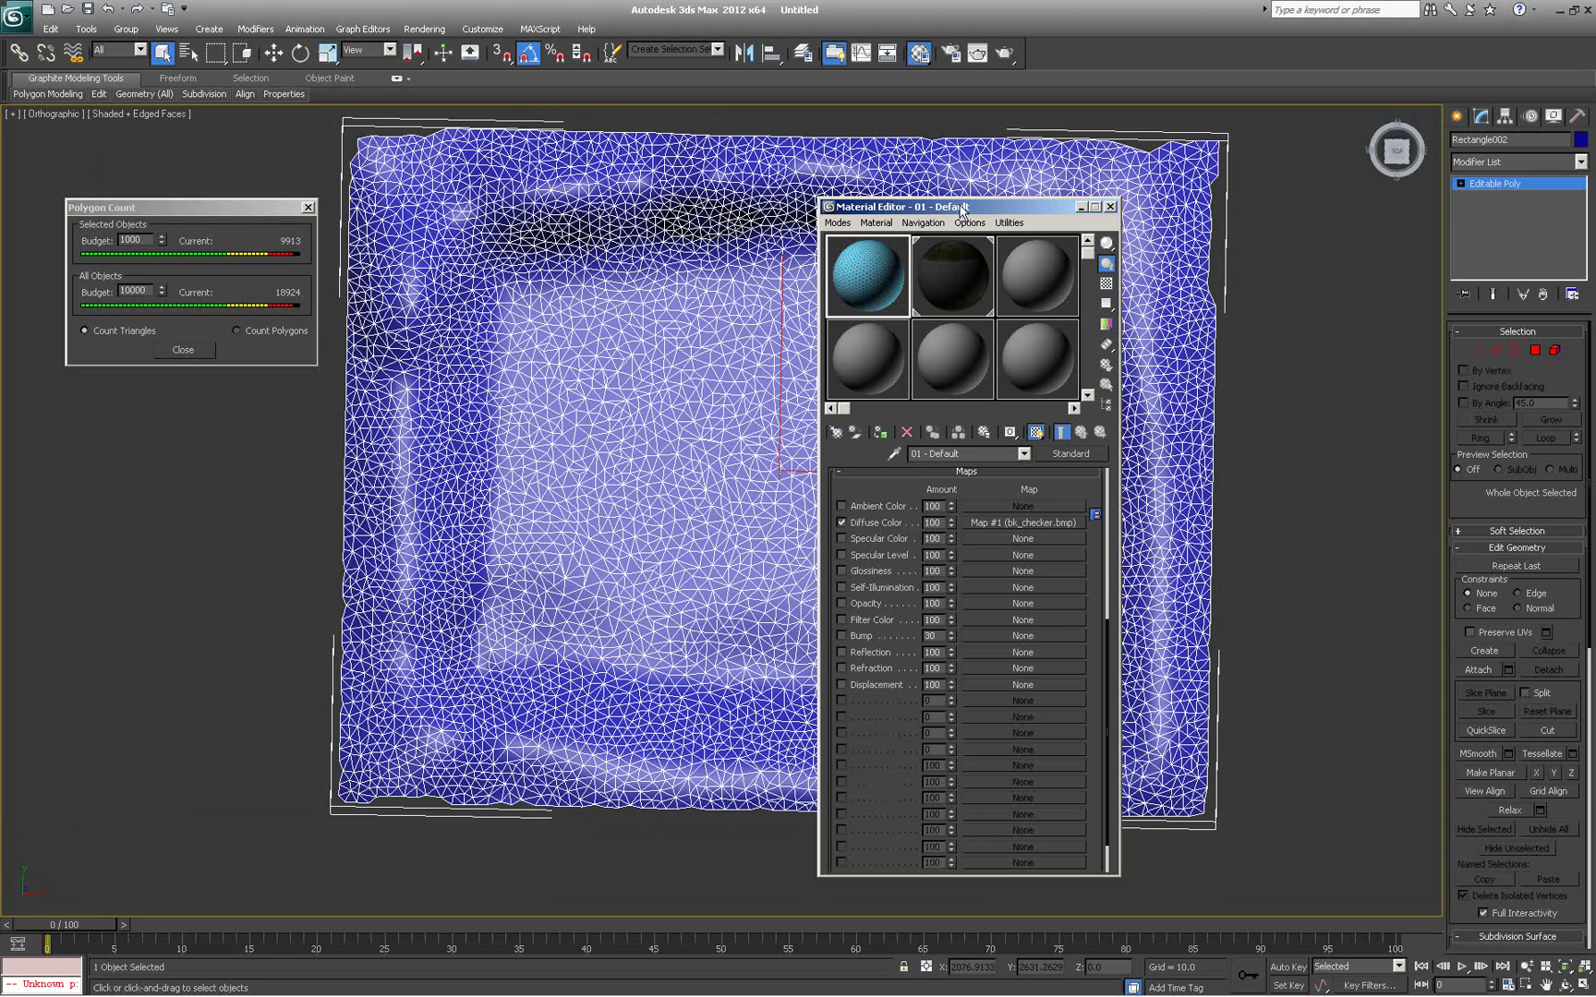
drag(965, 210, 659, 252)
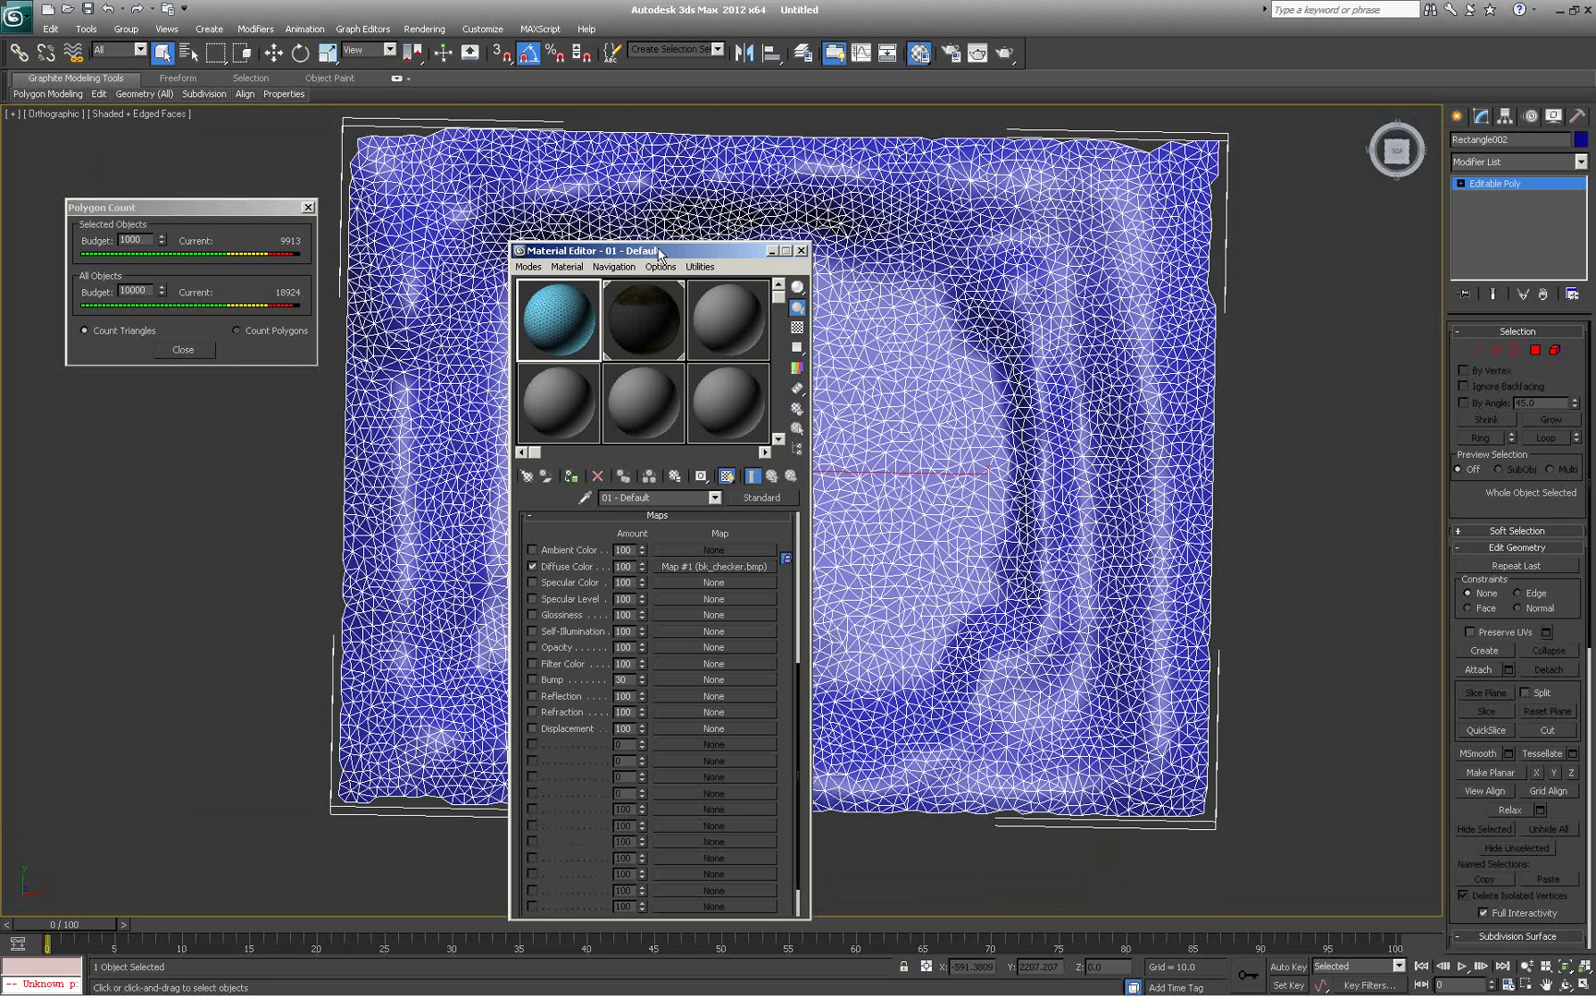
drag(659, 252, 0, 164)
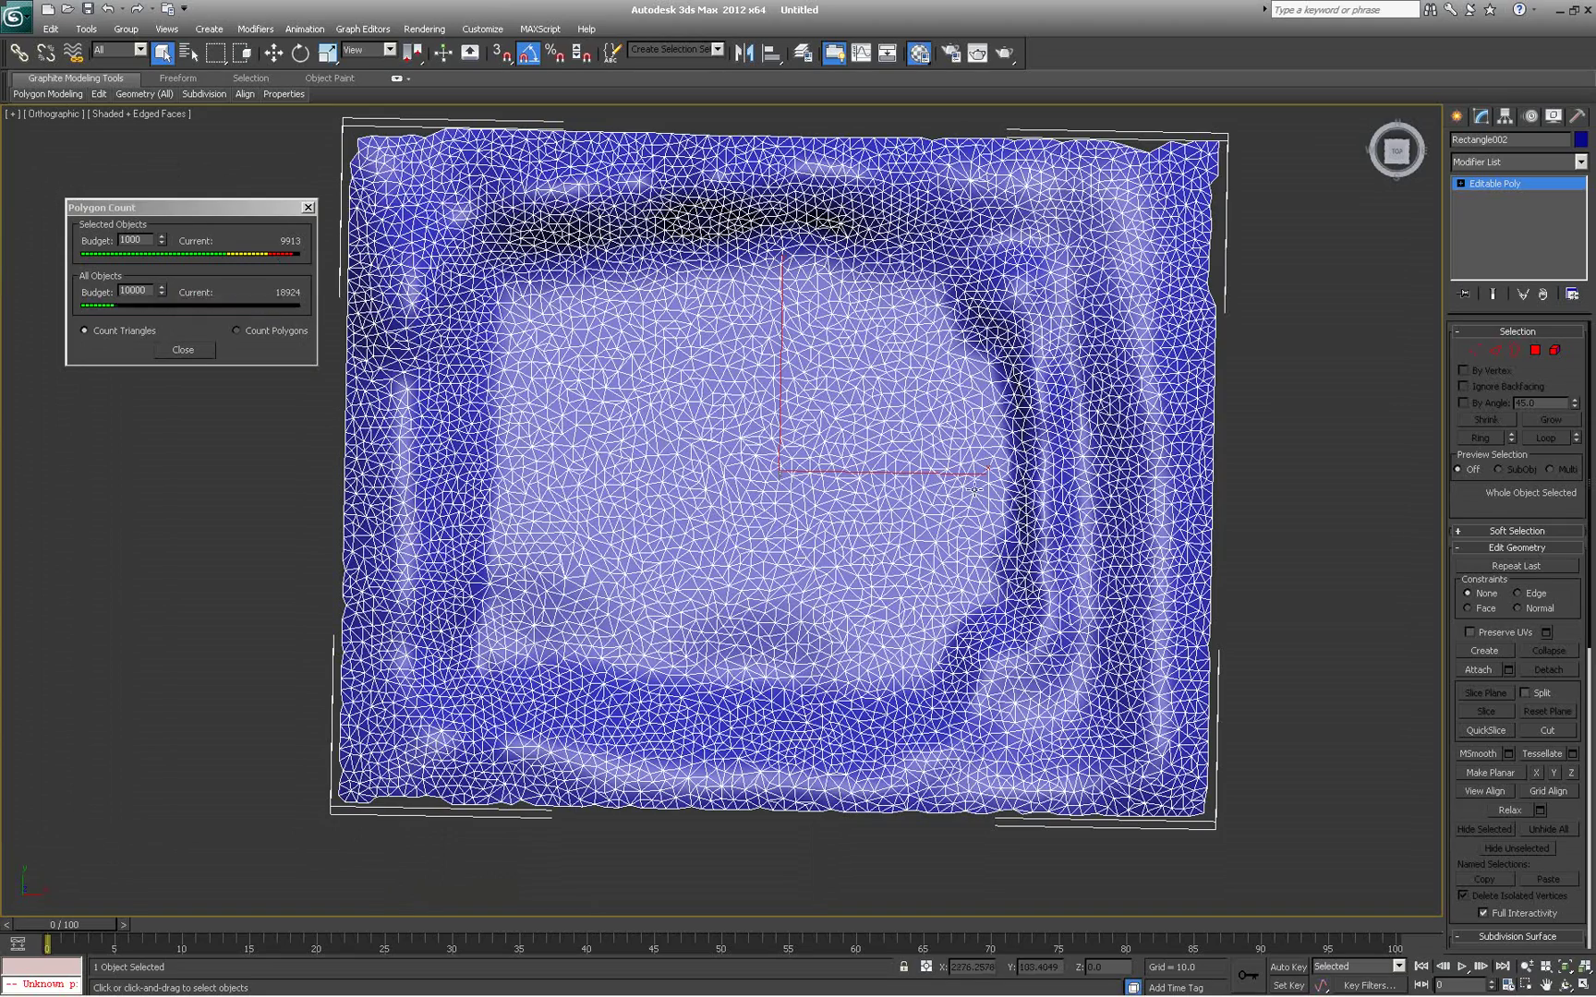
alt+middle_drag(872, 461, 888, 397)
scroll(882, 397, up, 2)
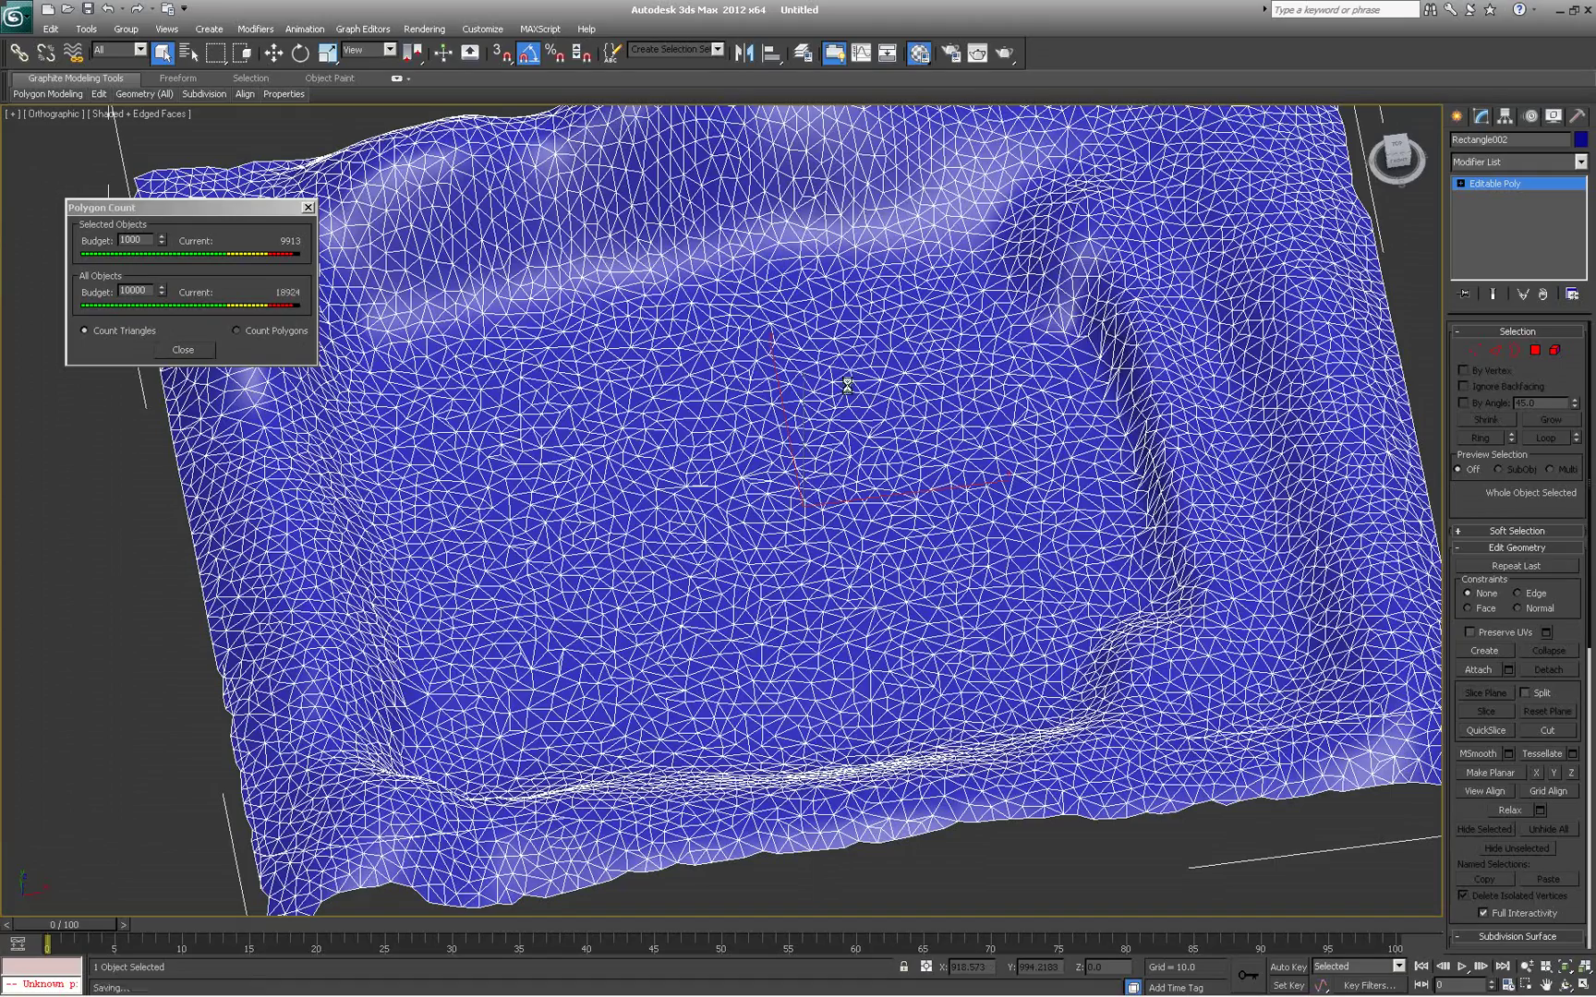
scroll(850, 387, down, 2)
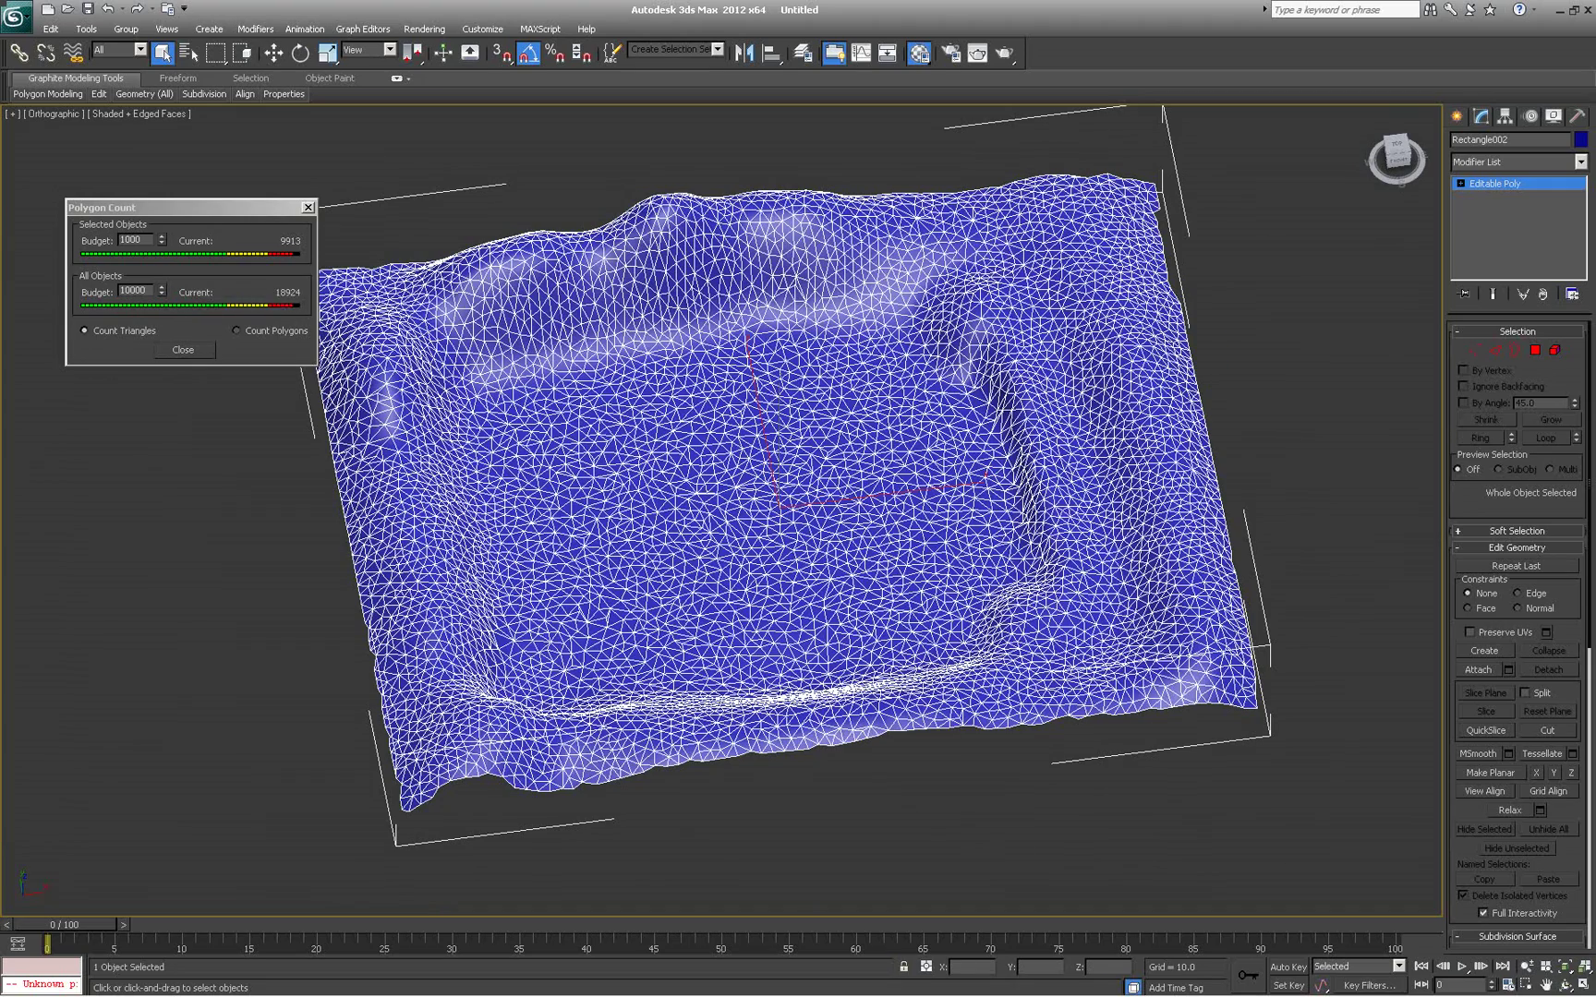
alt+middle_drag(683, 480, 651, 494)
scroll(651, 495, up, 4)
scroll(651, 495, down, 5)
alt+middle_drag(831, 395, 877, 379)
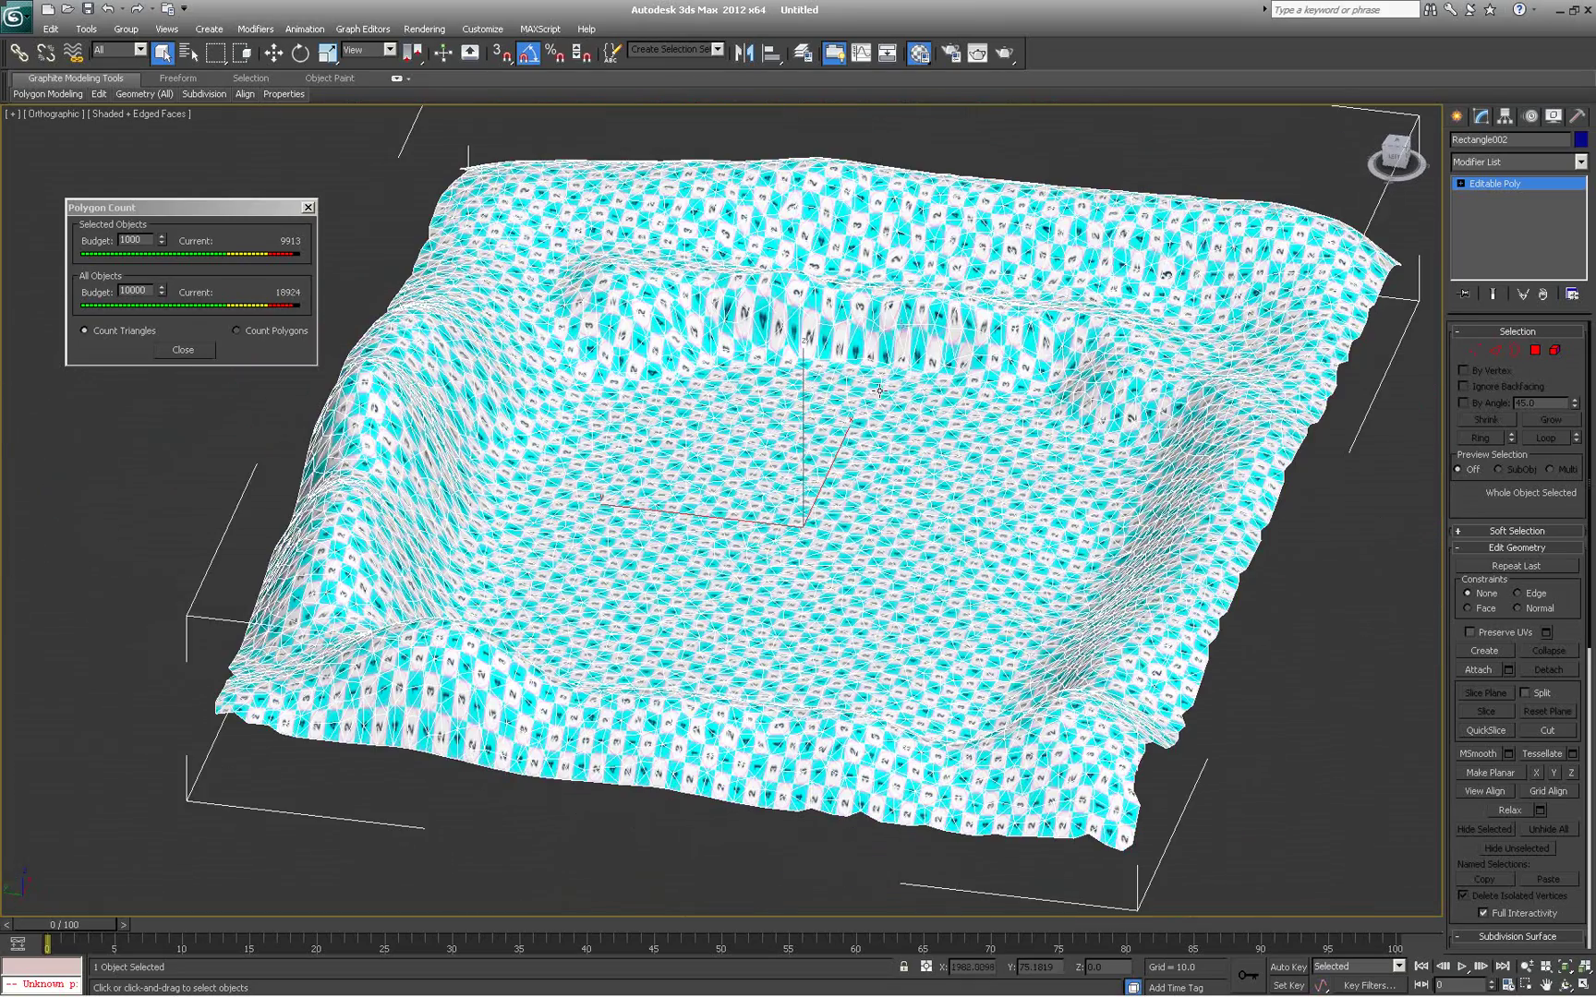
Examine the checker pattern on the mesh's steep slopes and flat areas for texture stretching
alt+middle_drag(883, 240, 730, 471)
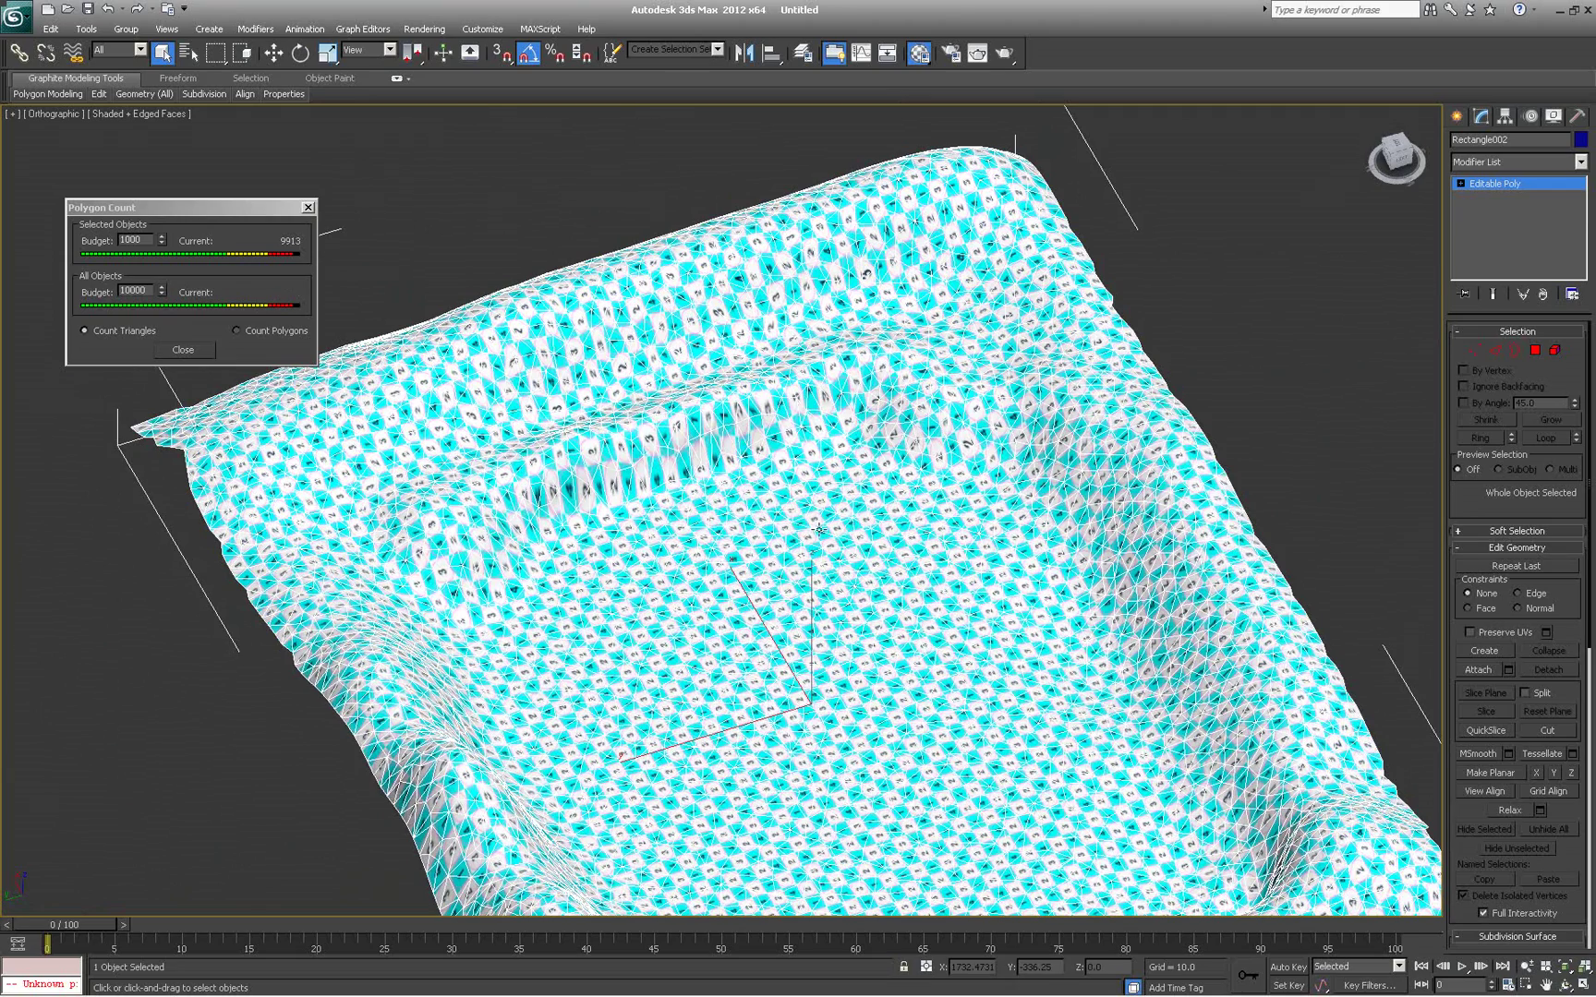
alt+middle_drag(819, 530, 809, 513)
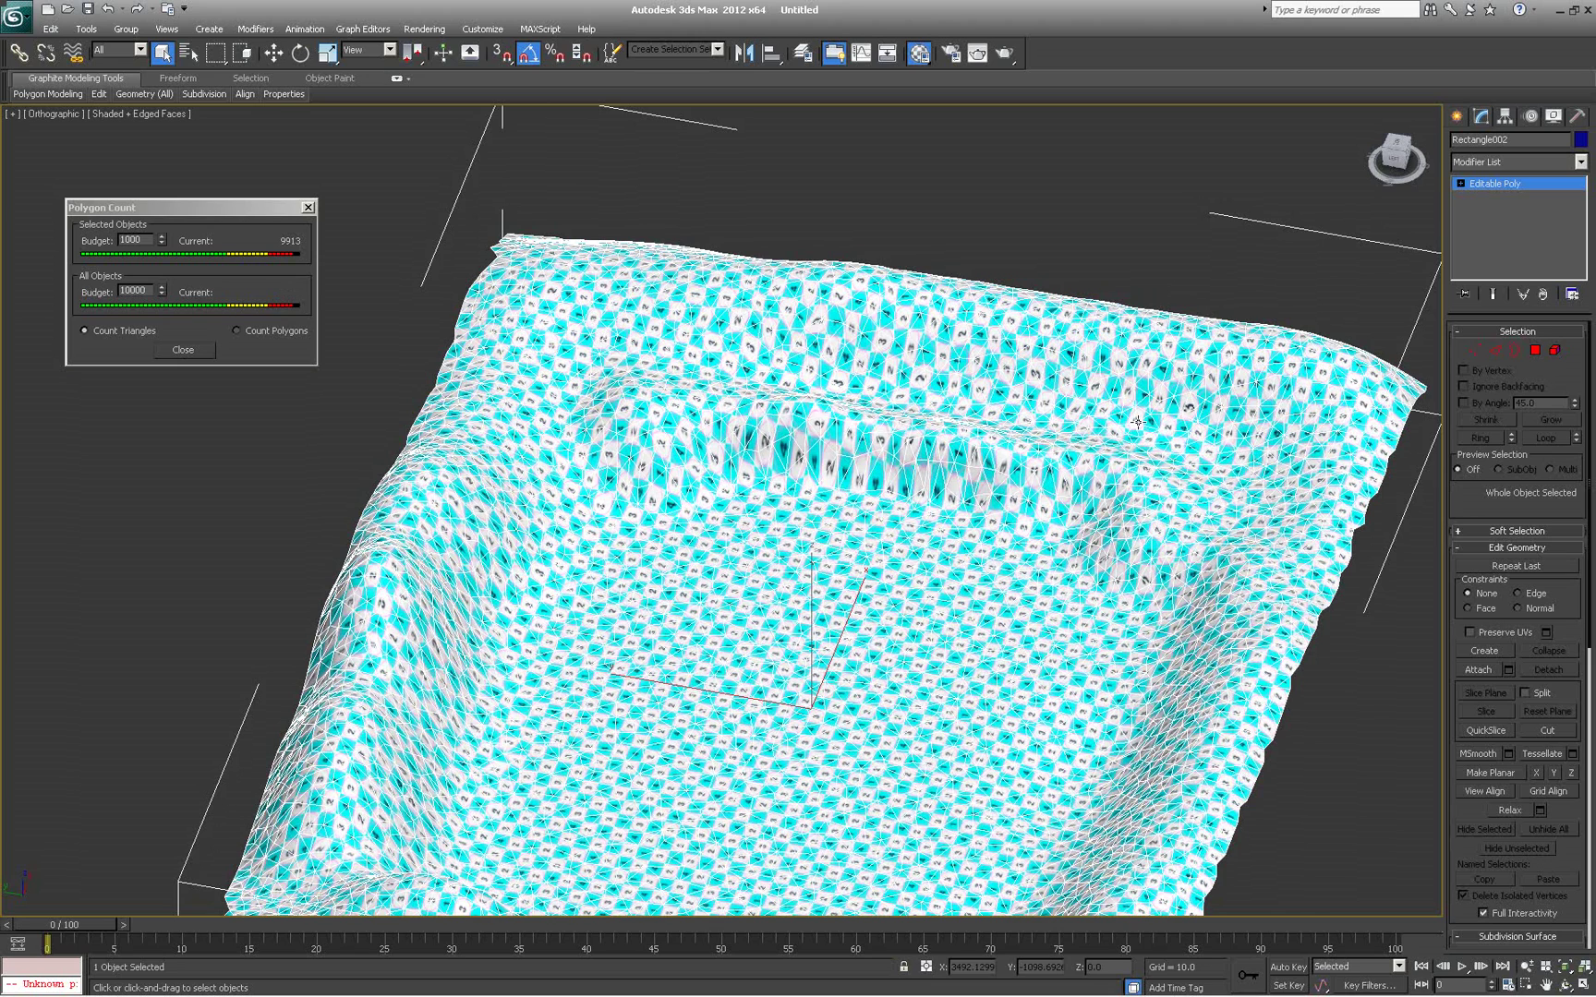
click(1470, 349)
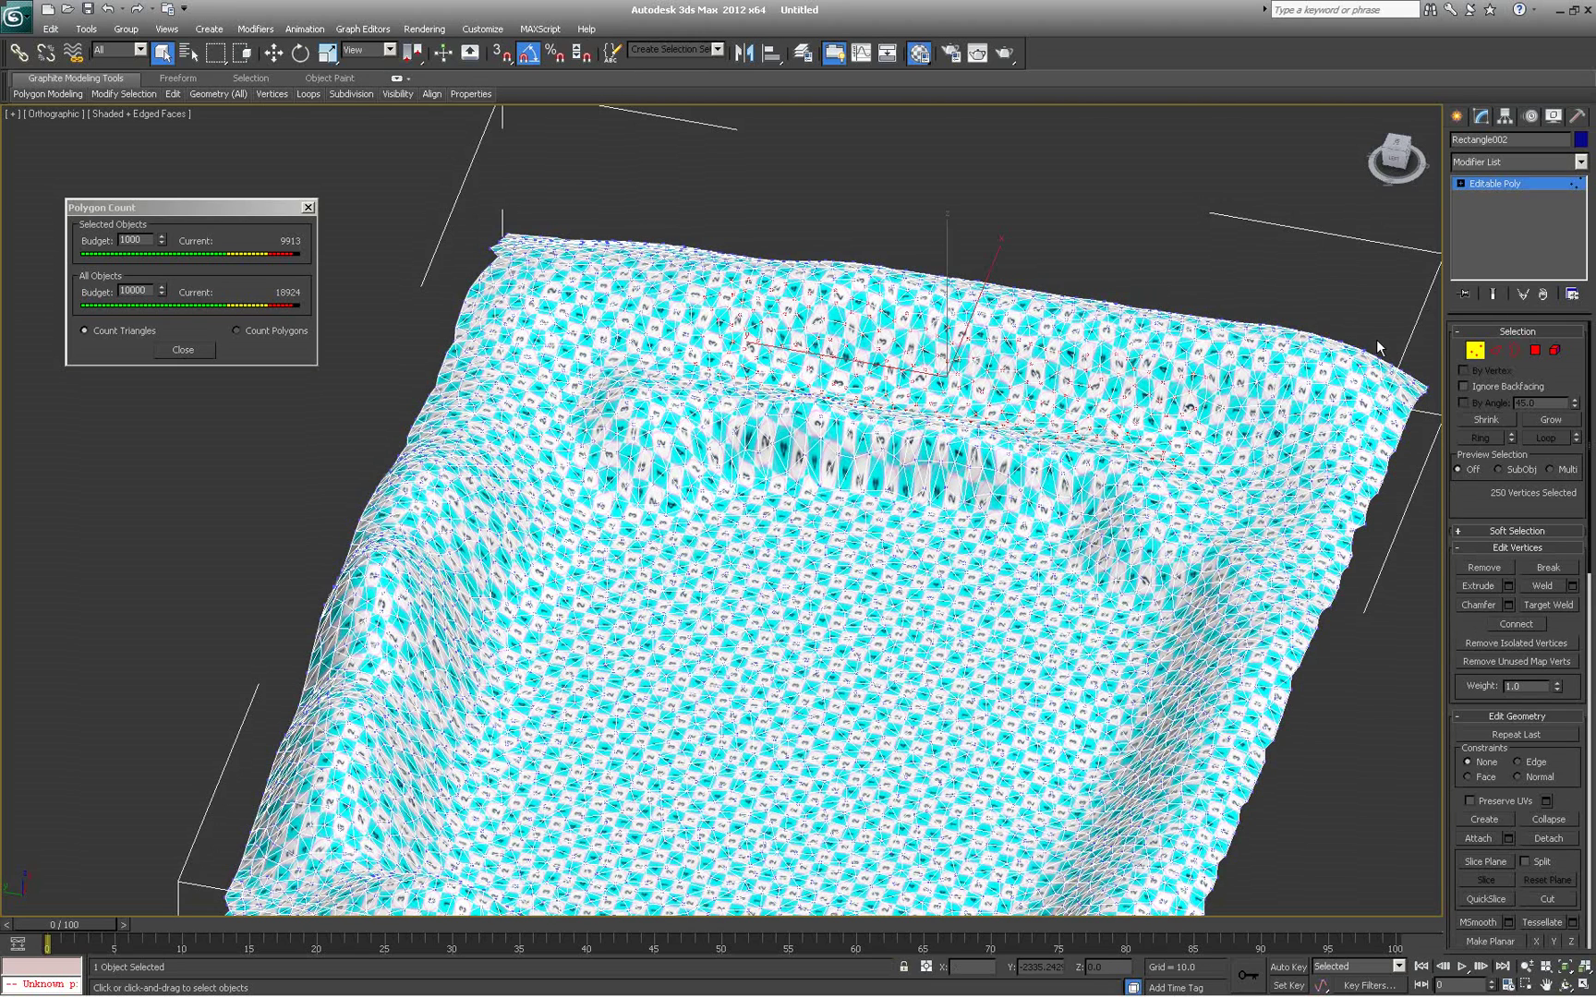
click(1475, 351)
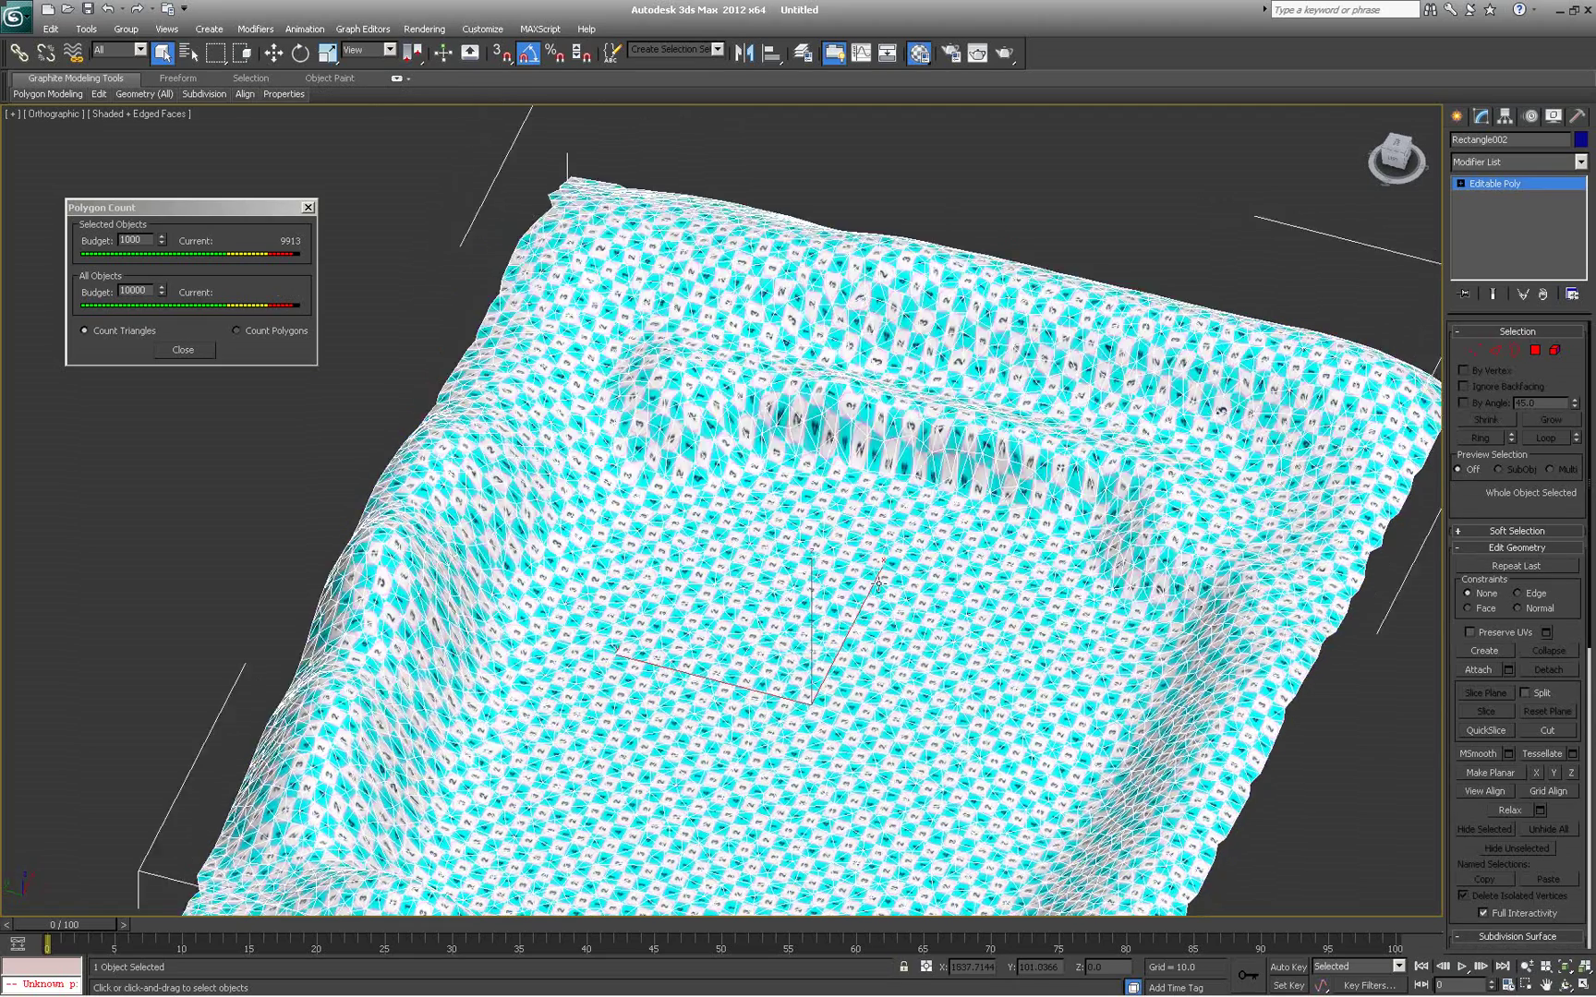
alt+middle_drag(884, 438, 790, 427)
scroll(818, 471, down, 2)
alt+middle_drag(981, 540, 981, 571)
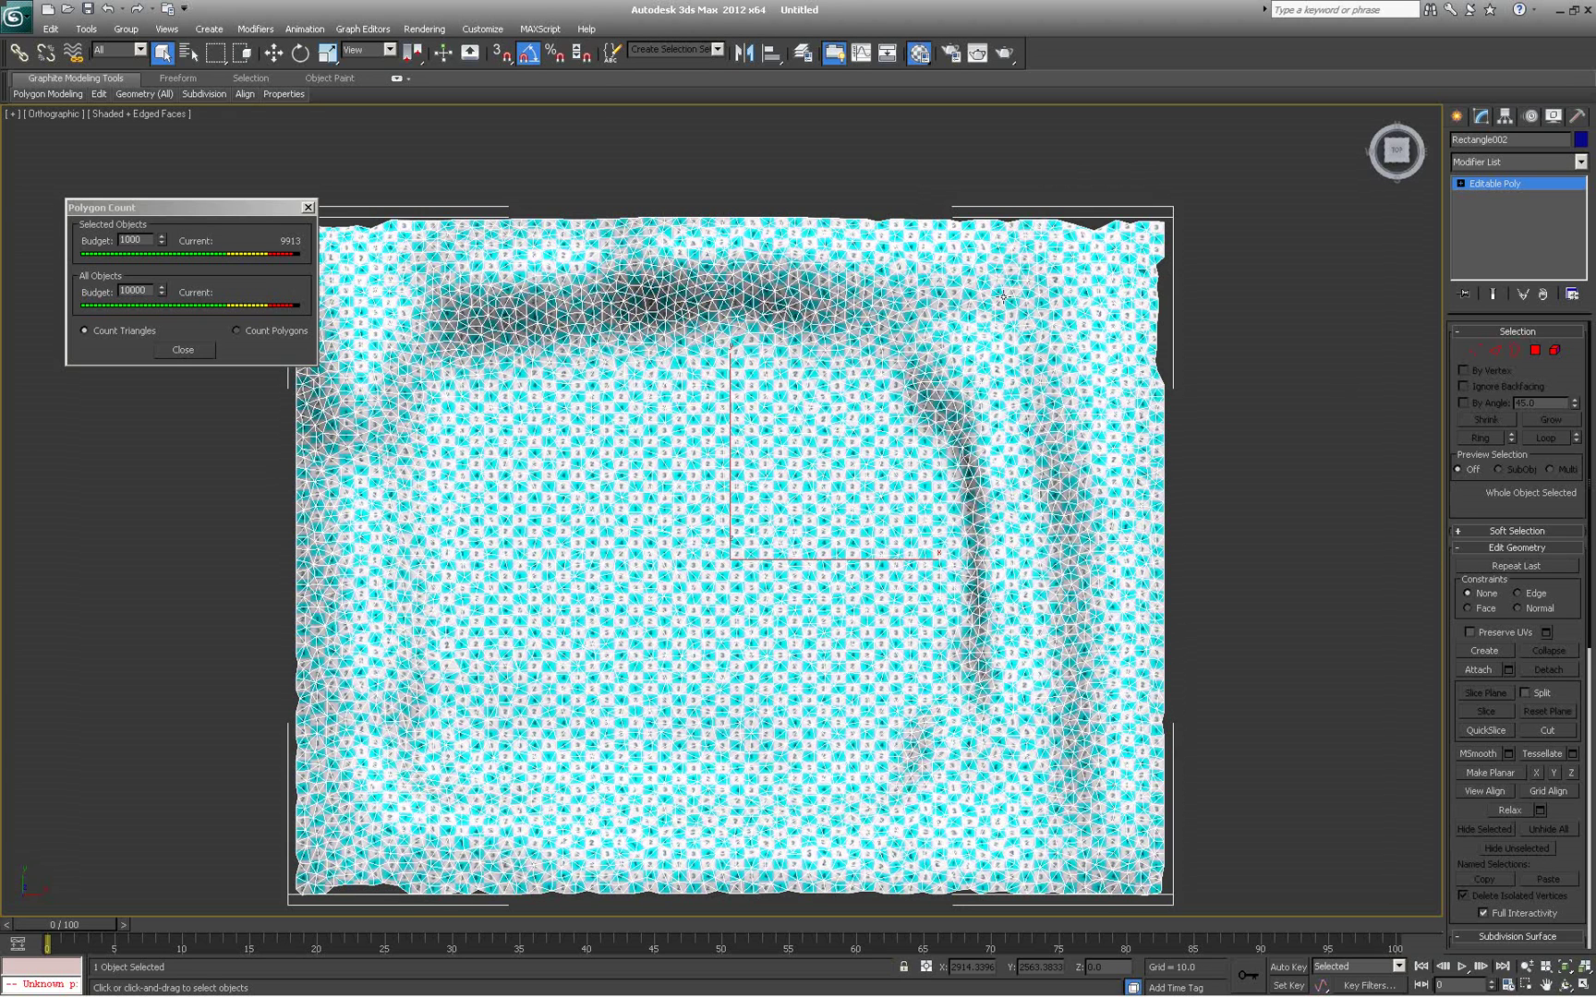
Add an Unwrap UVW modifier to the Rectangle002 mesh and open its UV editor
click(1580, 161)
click(1581, 162)
click(1581, 161)
scroll(1567, 684, down, 5)
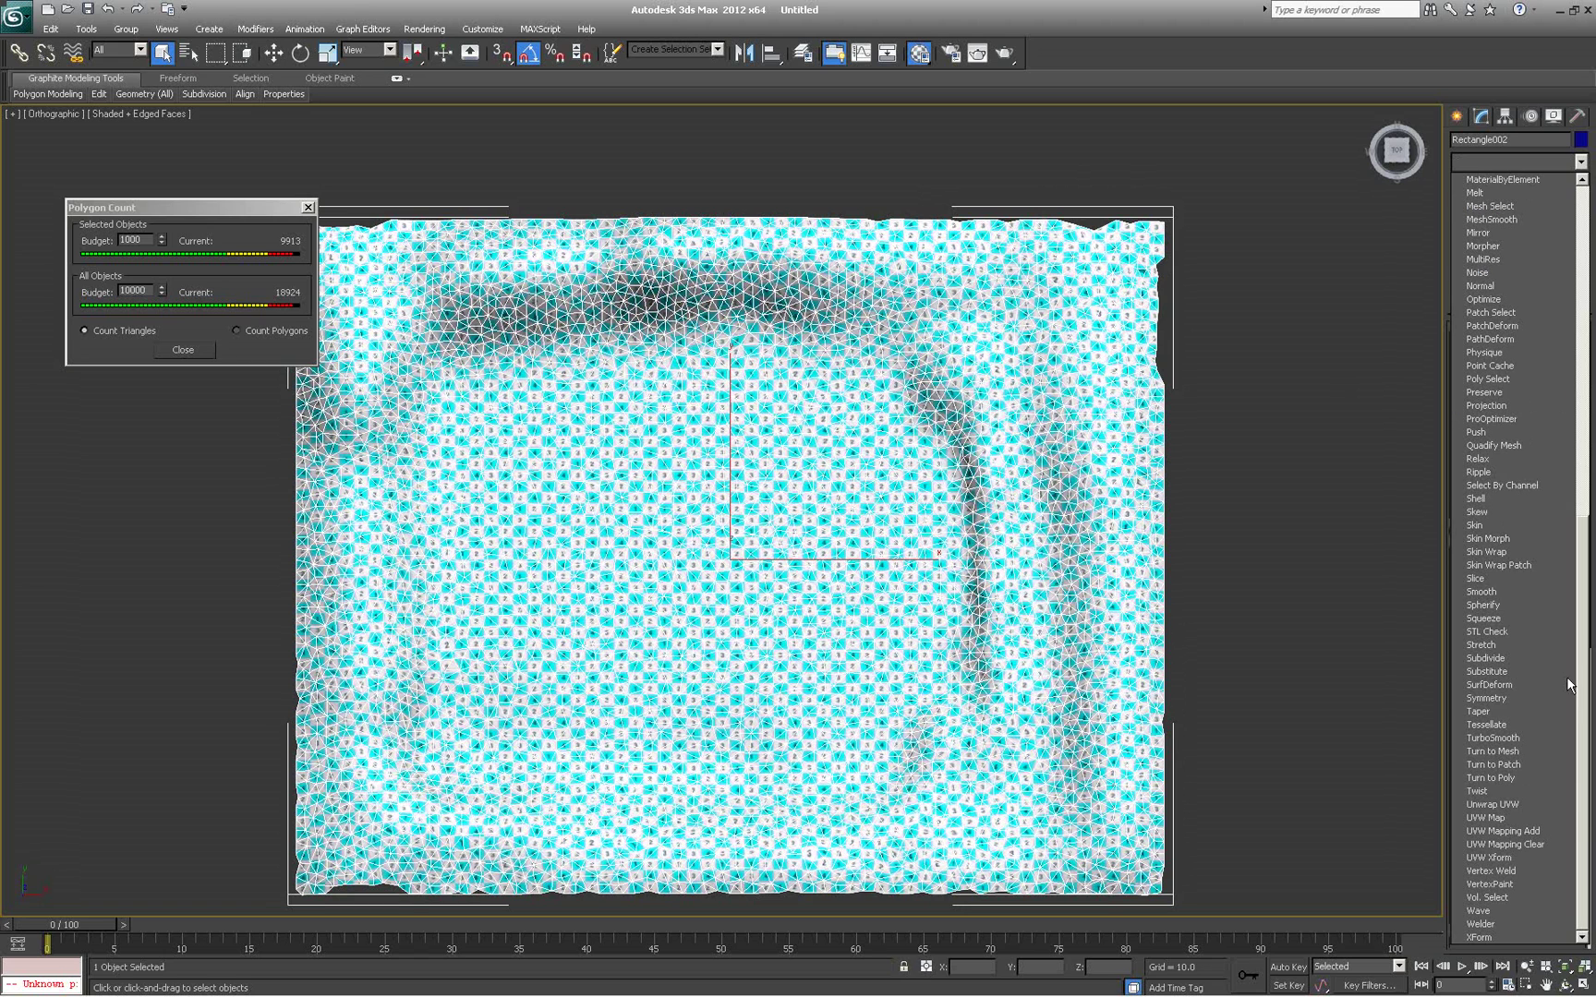
click(1504, 804)
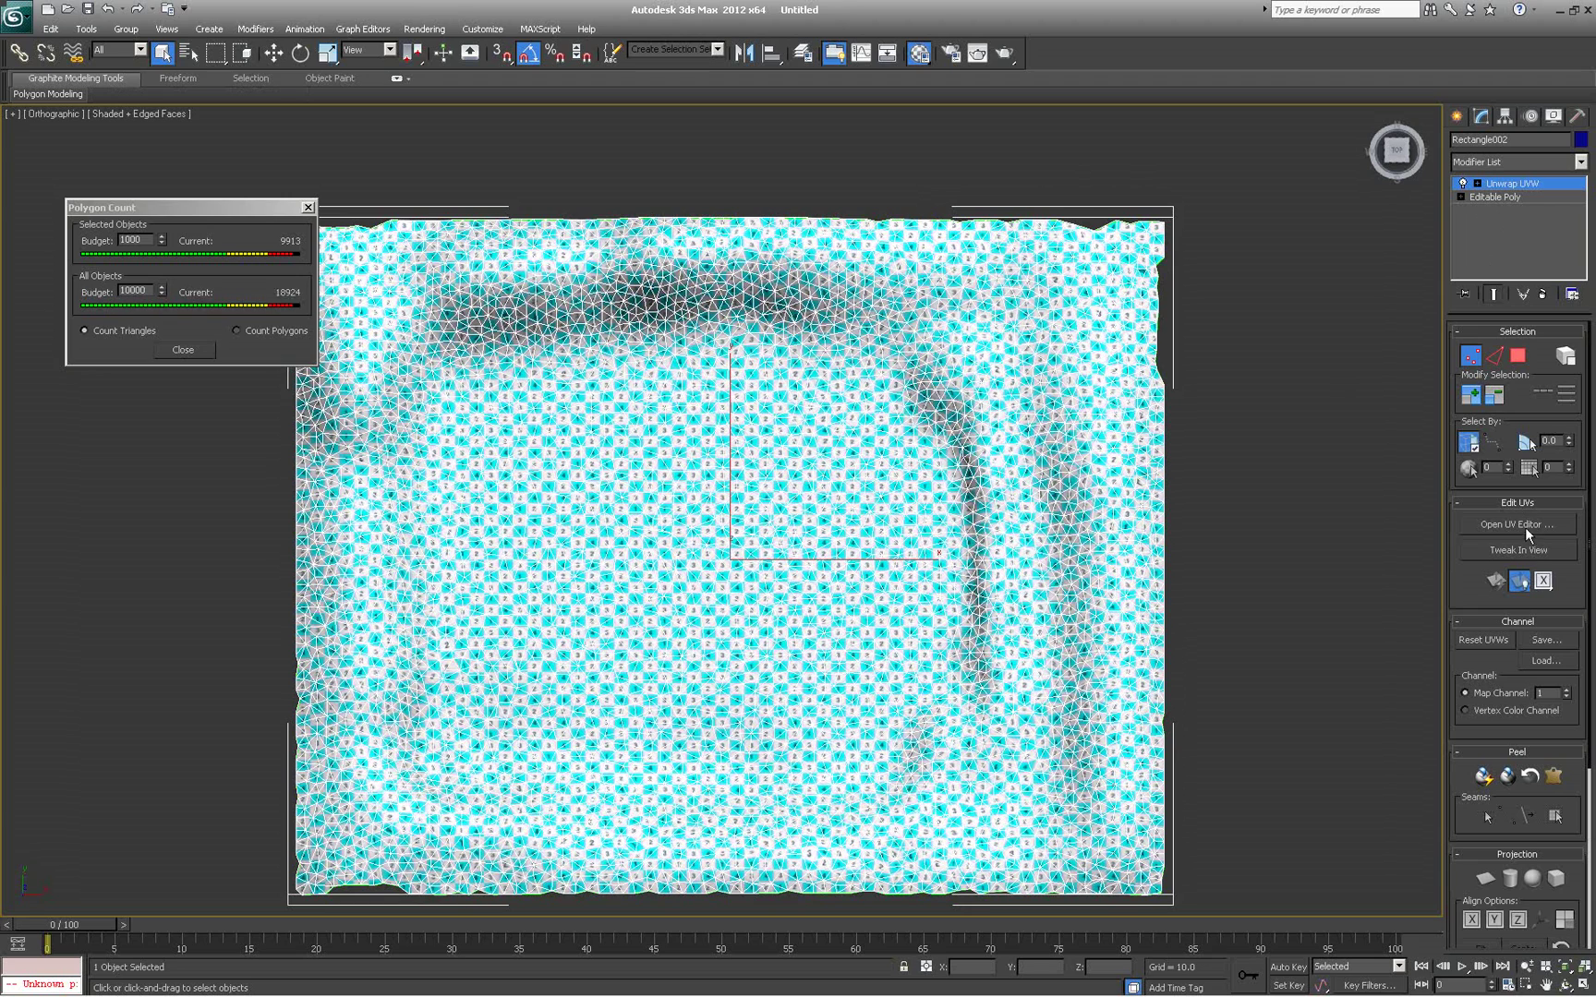
click(1517, 523)
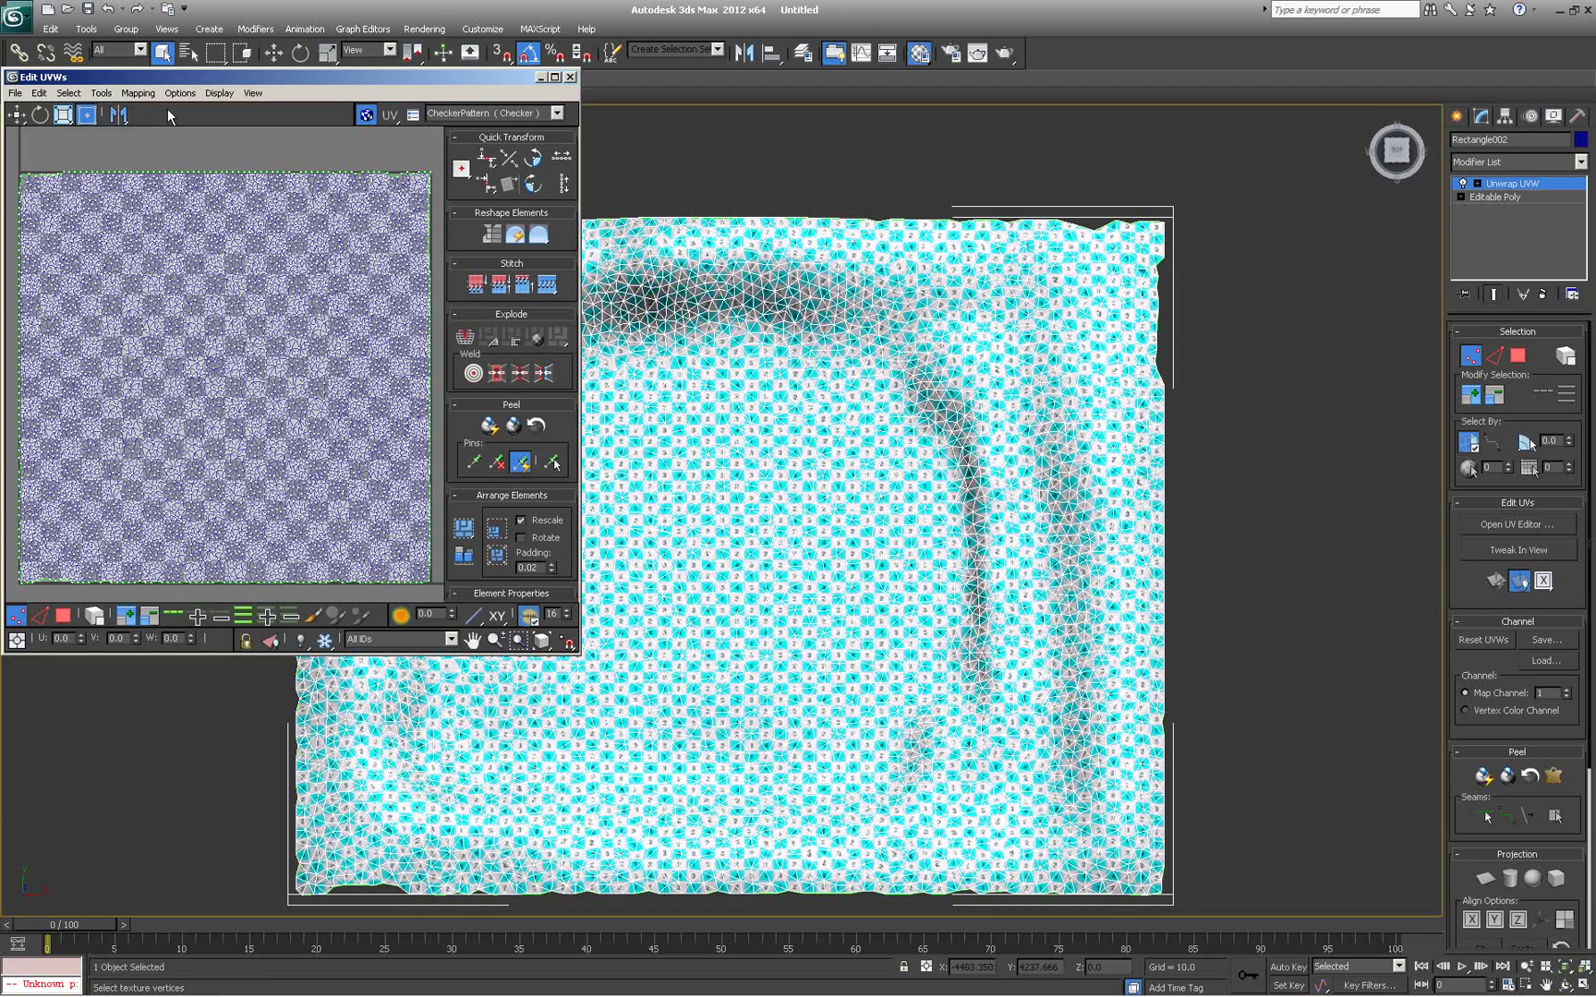
Select all of the mesh's UV faces in polygon mode and start a Pelt Map on them
drag(277, 77, 379, 82)
scroll(349, 376, down, 2)
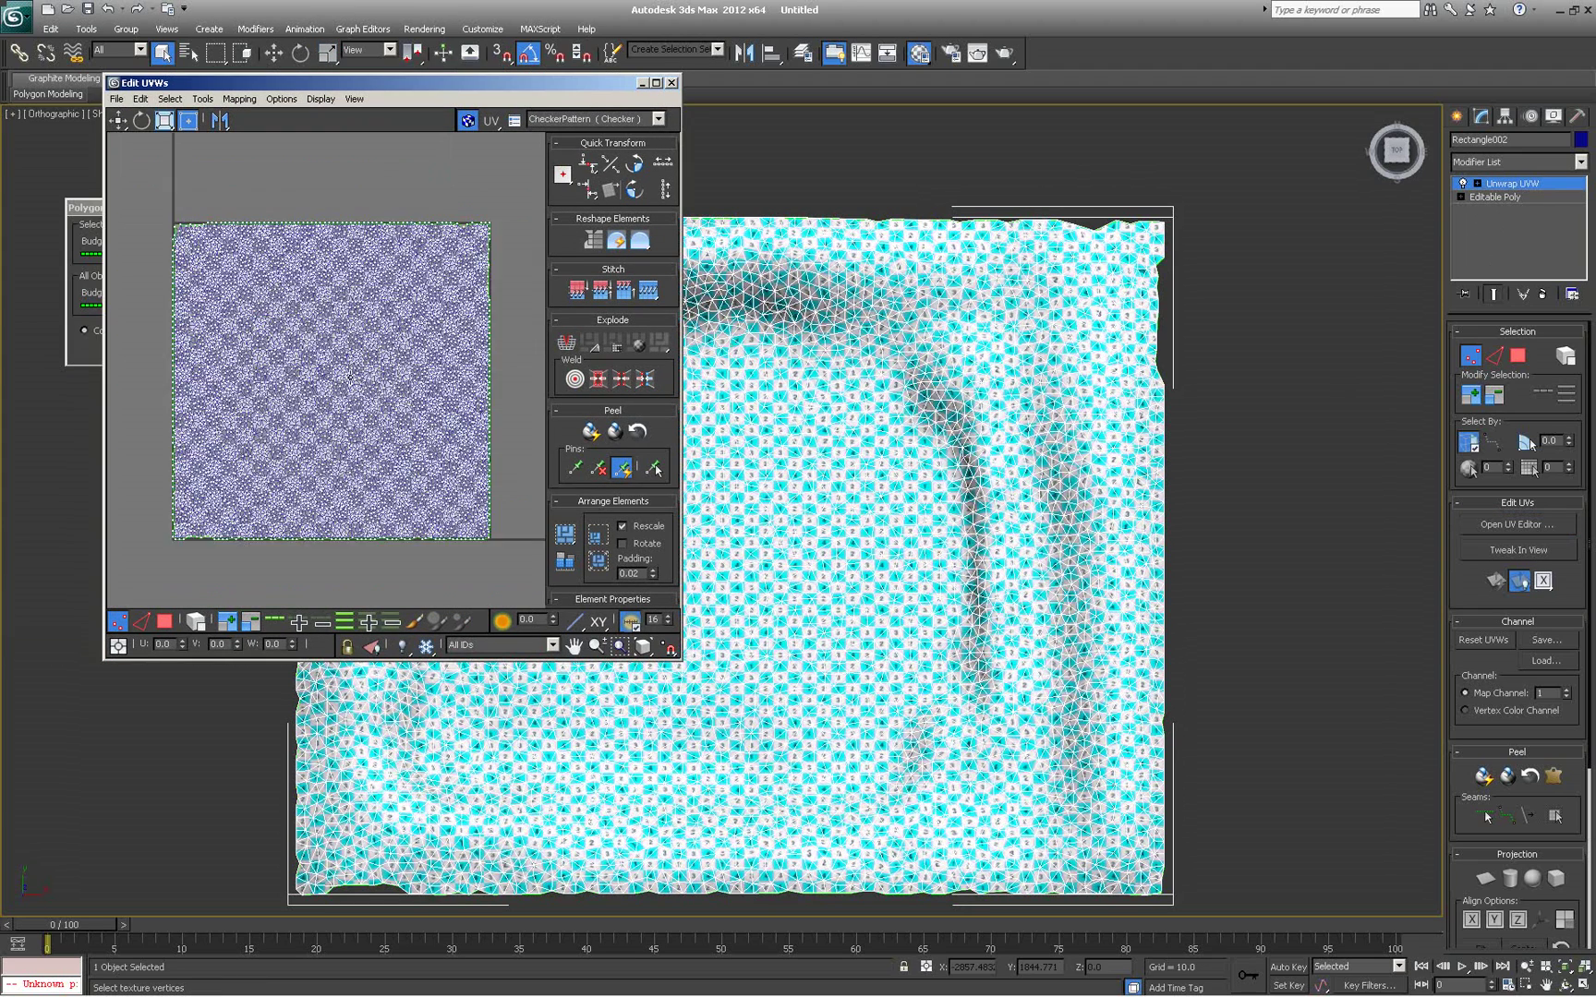
scroll(349, 377, down, 2)
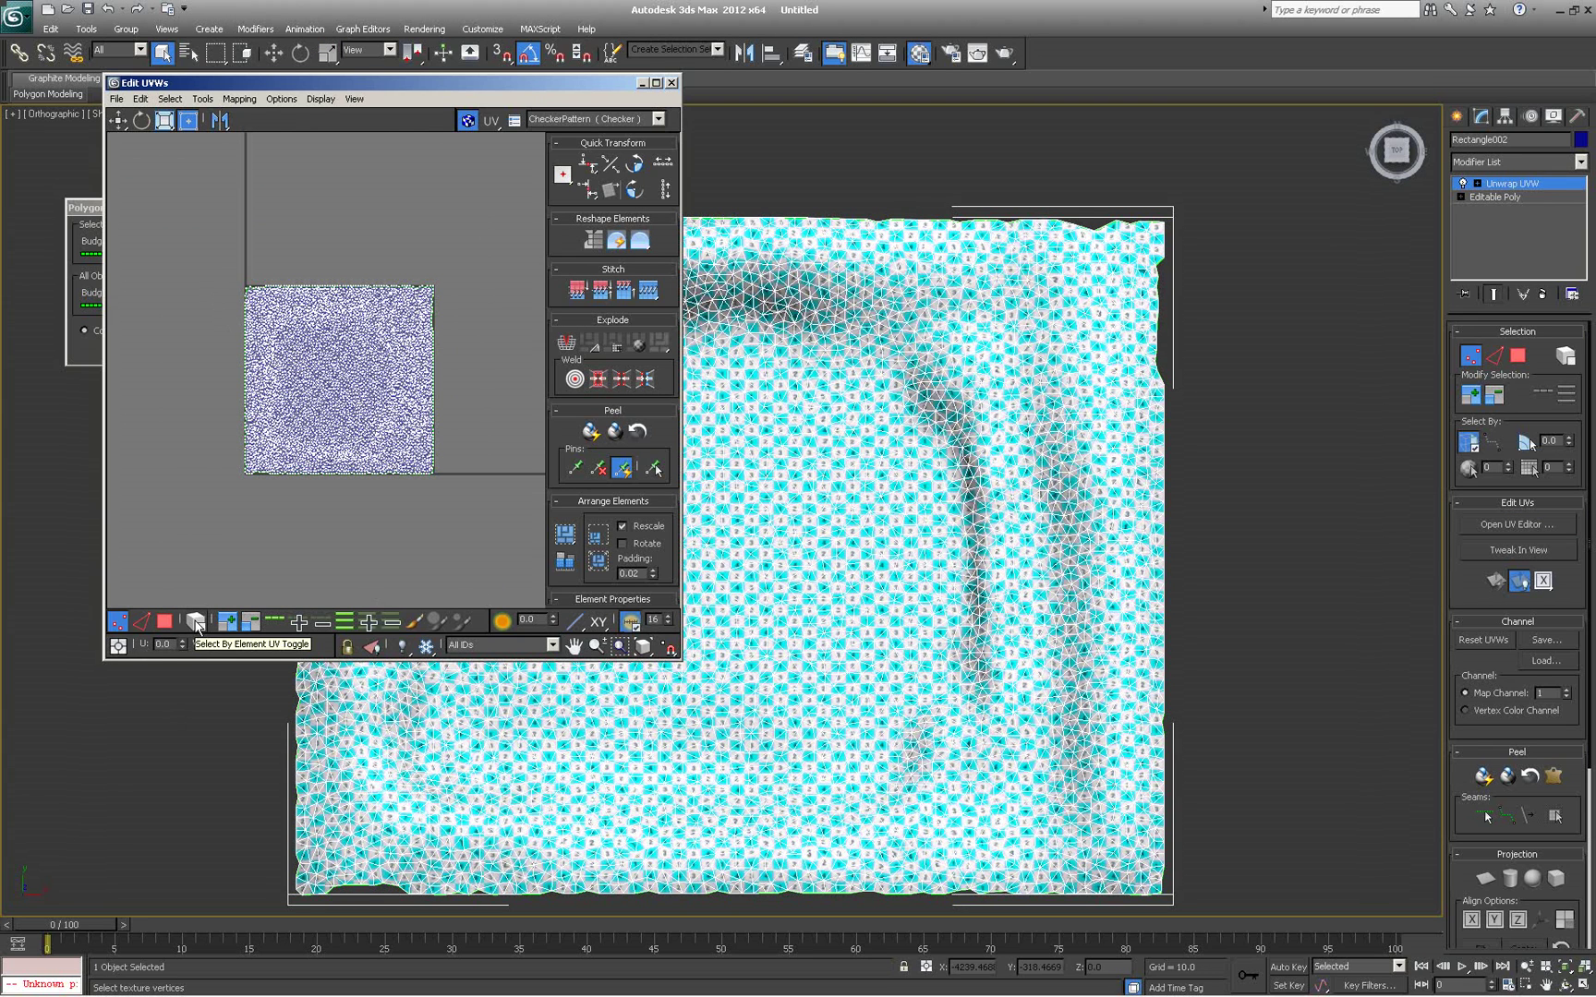
click(166, 622)
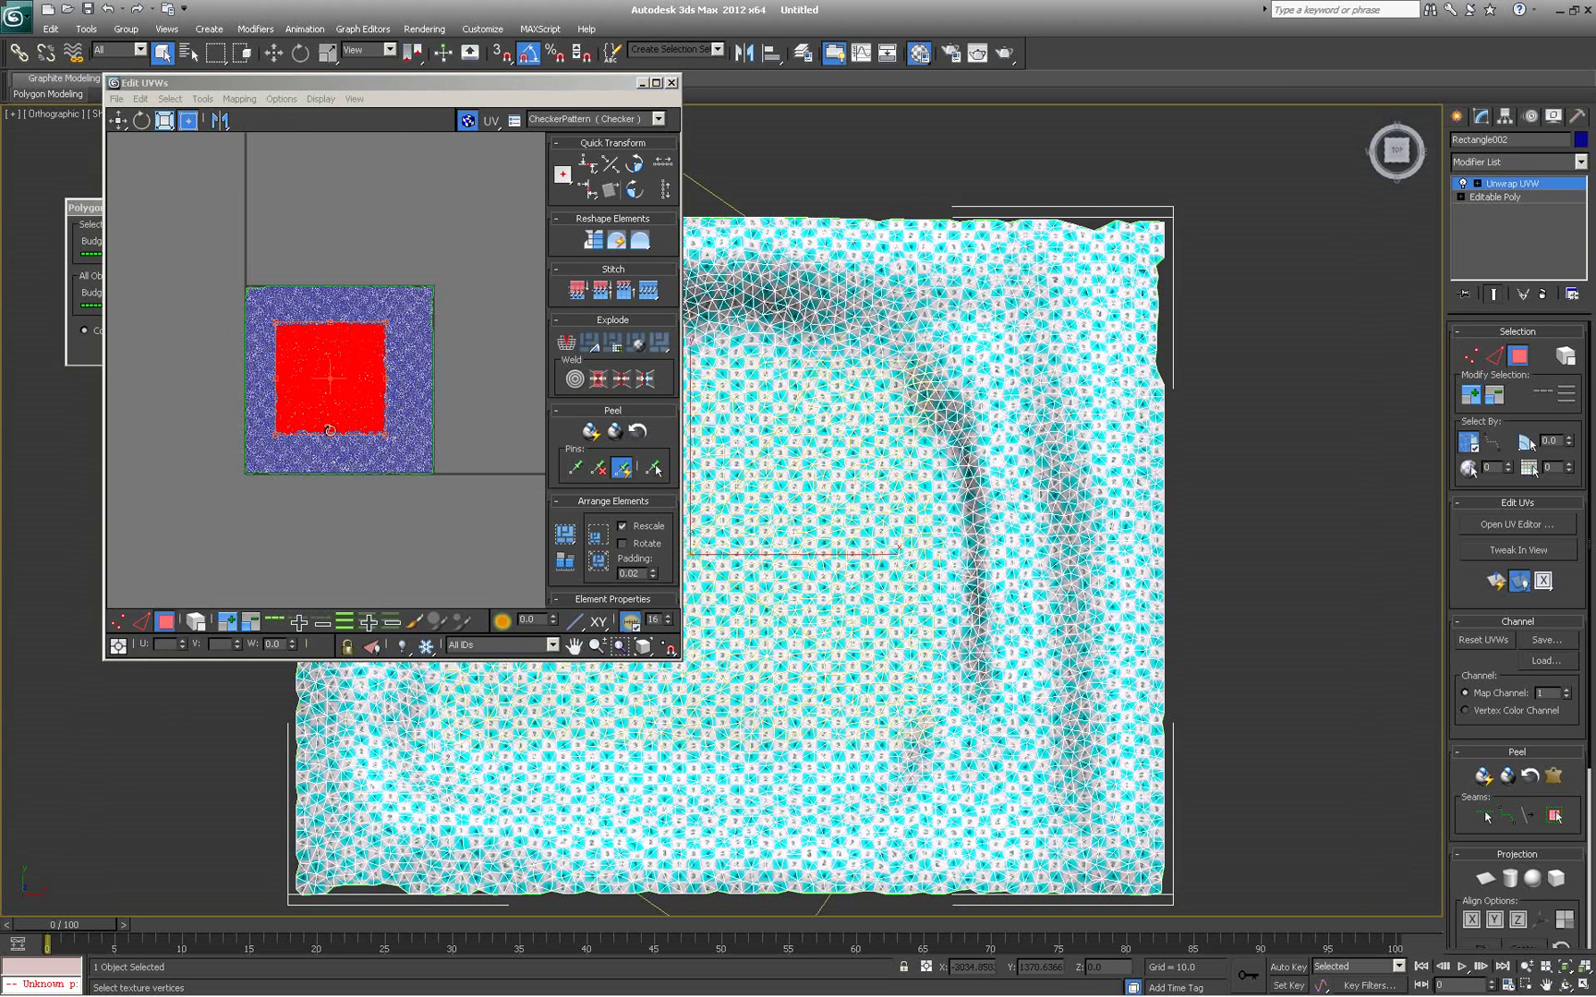
drag(444, 237, 256, 584)
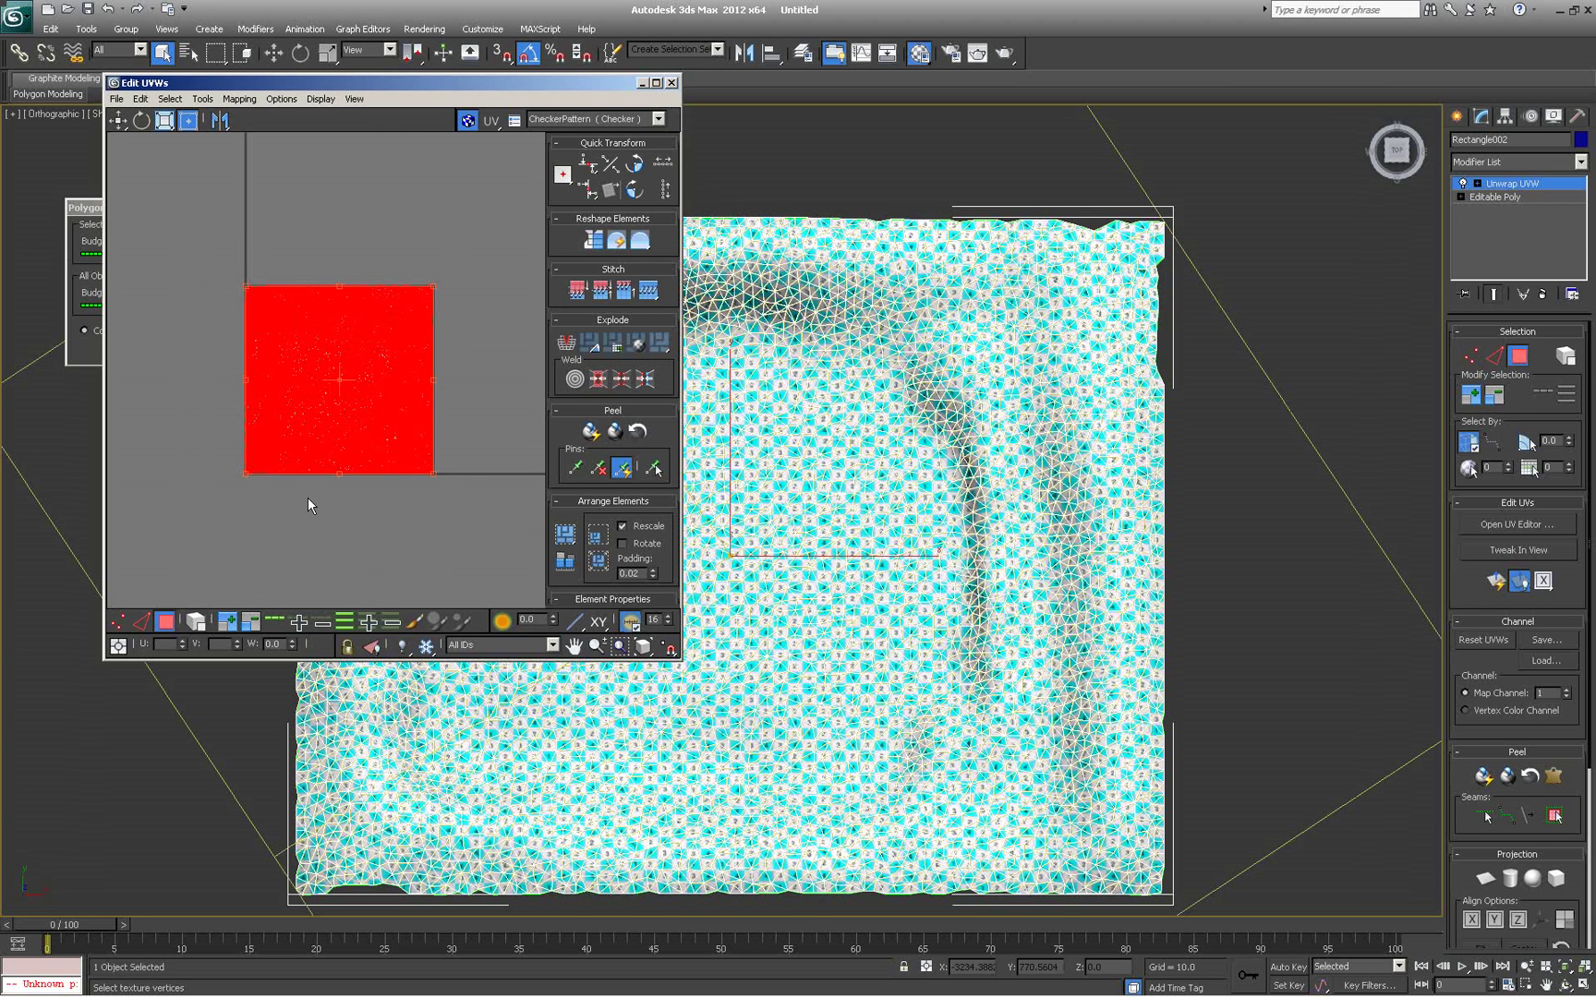
click(1559, 782)
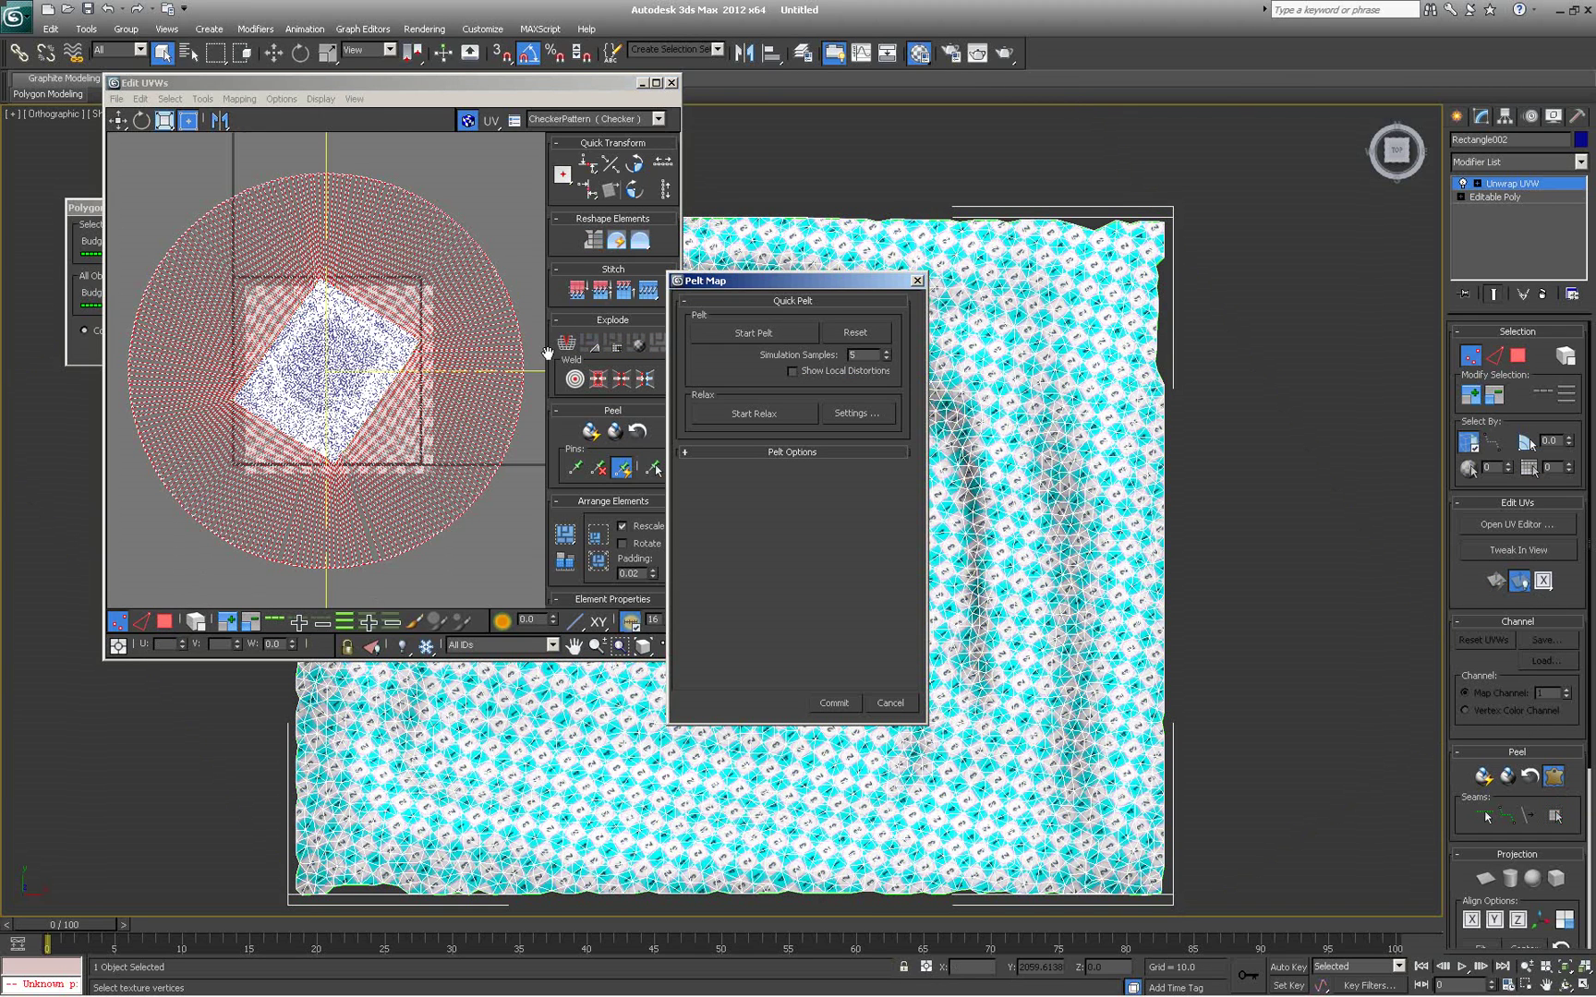
Run the pelt simulation to stretch the mesh's UVs outward toward the circular stretcher
click(744, 336)
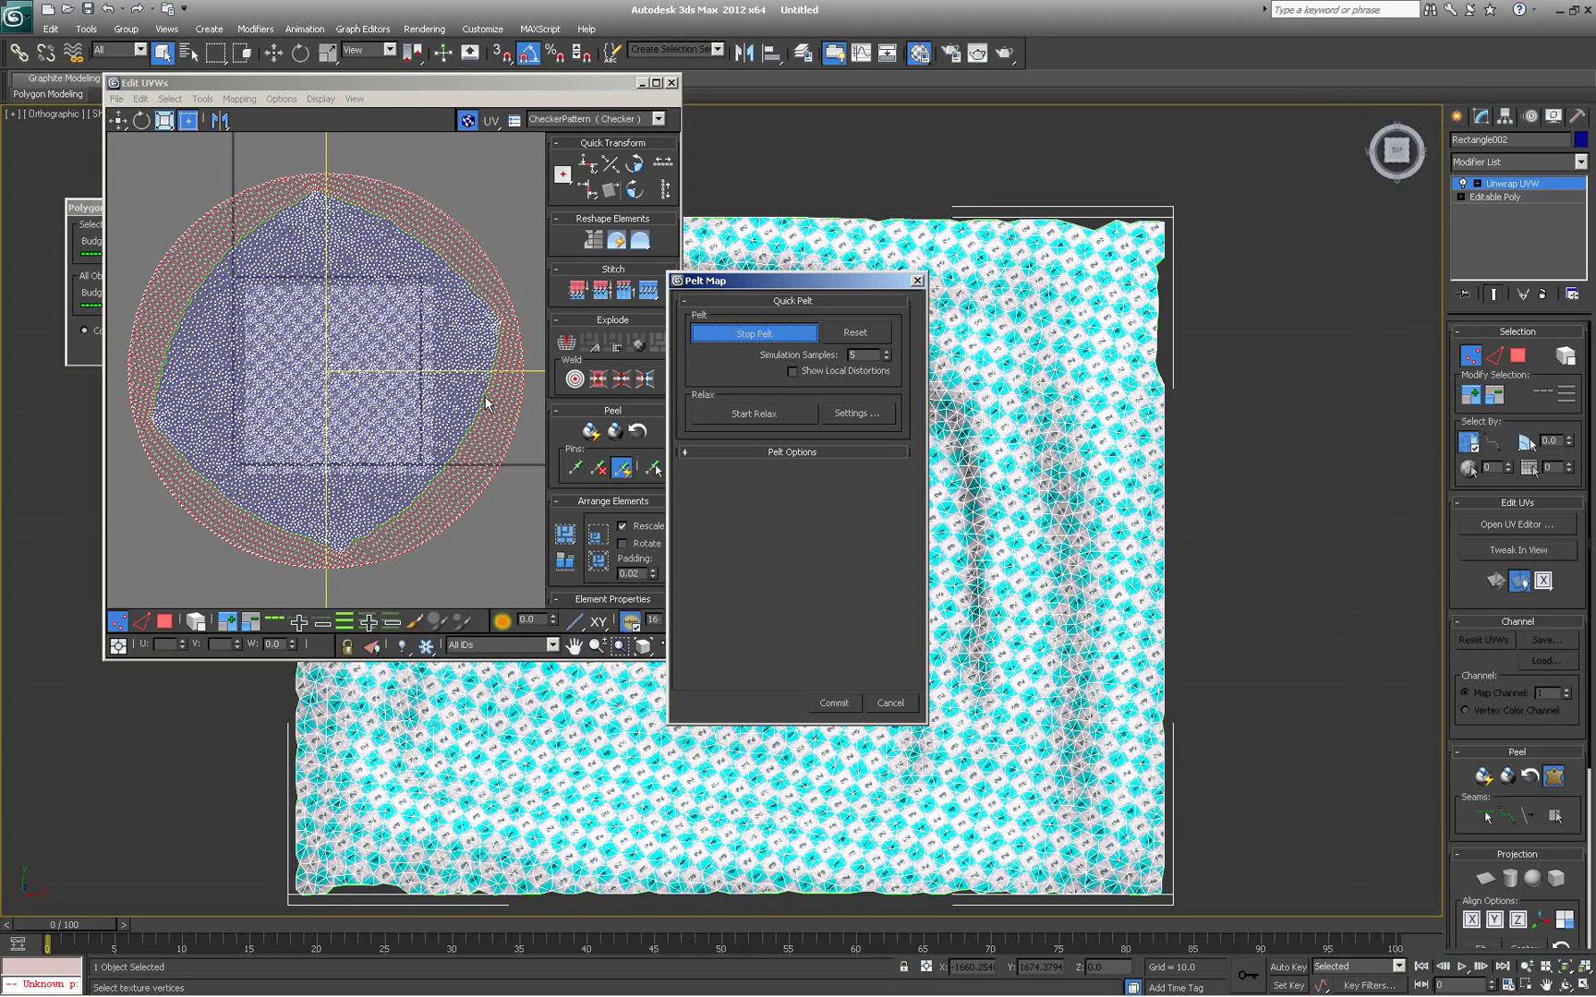
drag(783, 289, 1059, 205)
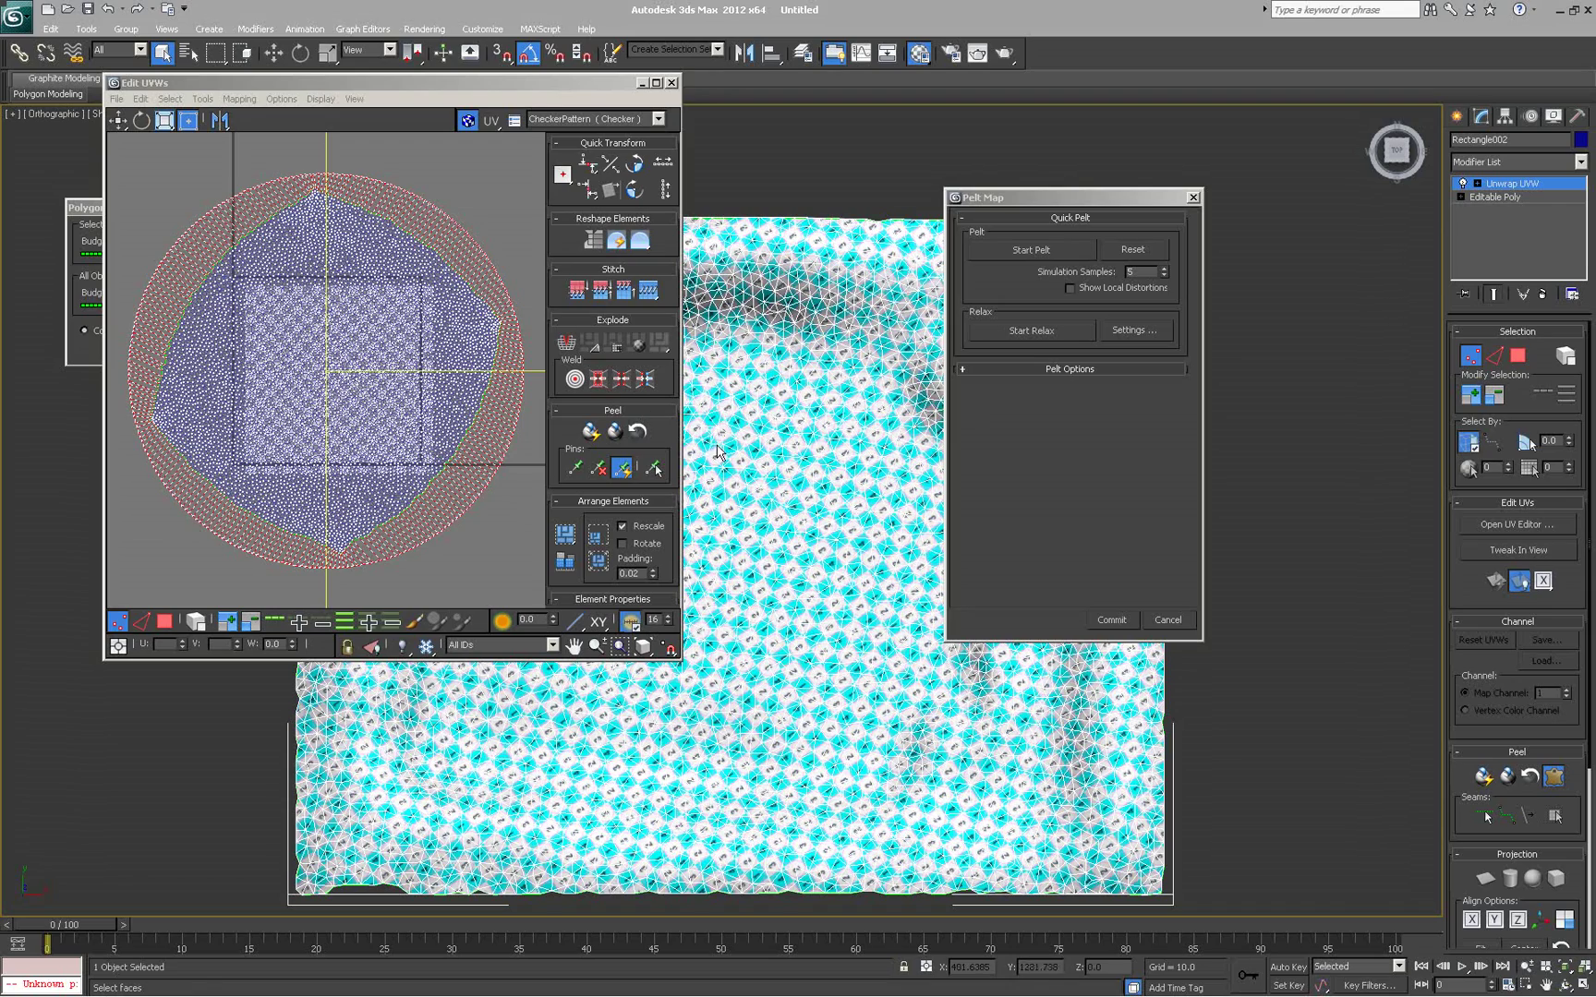
alt+middle_drag(826, 591, 902, 459)
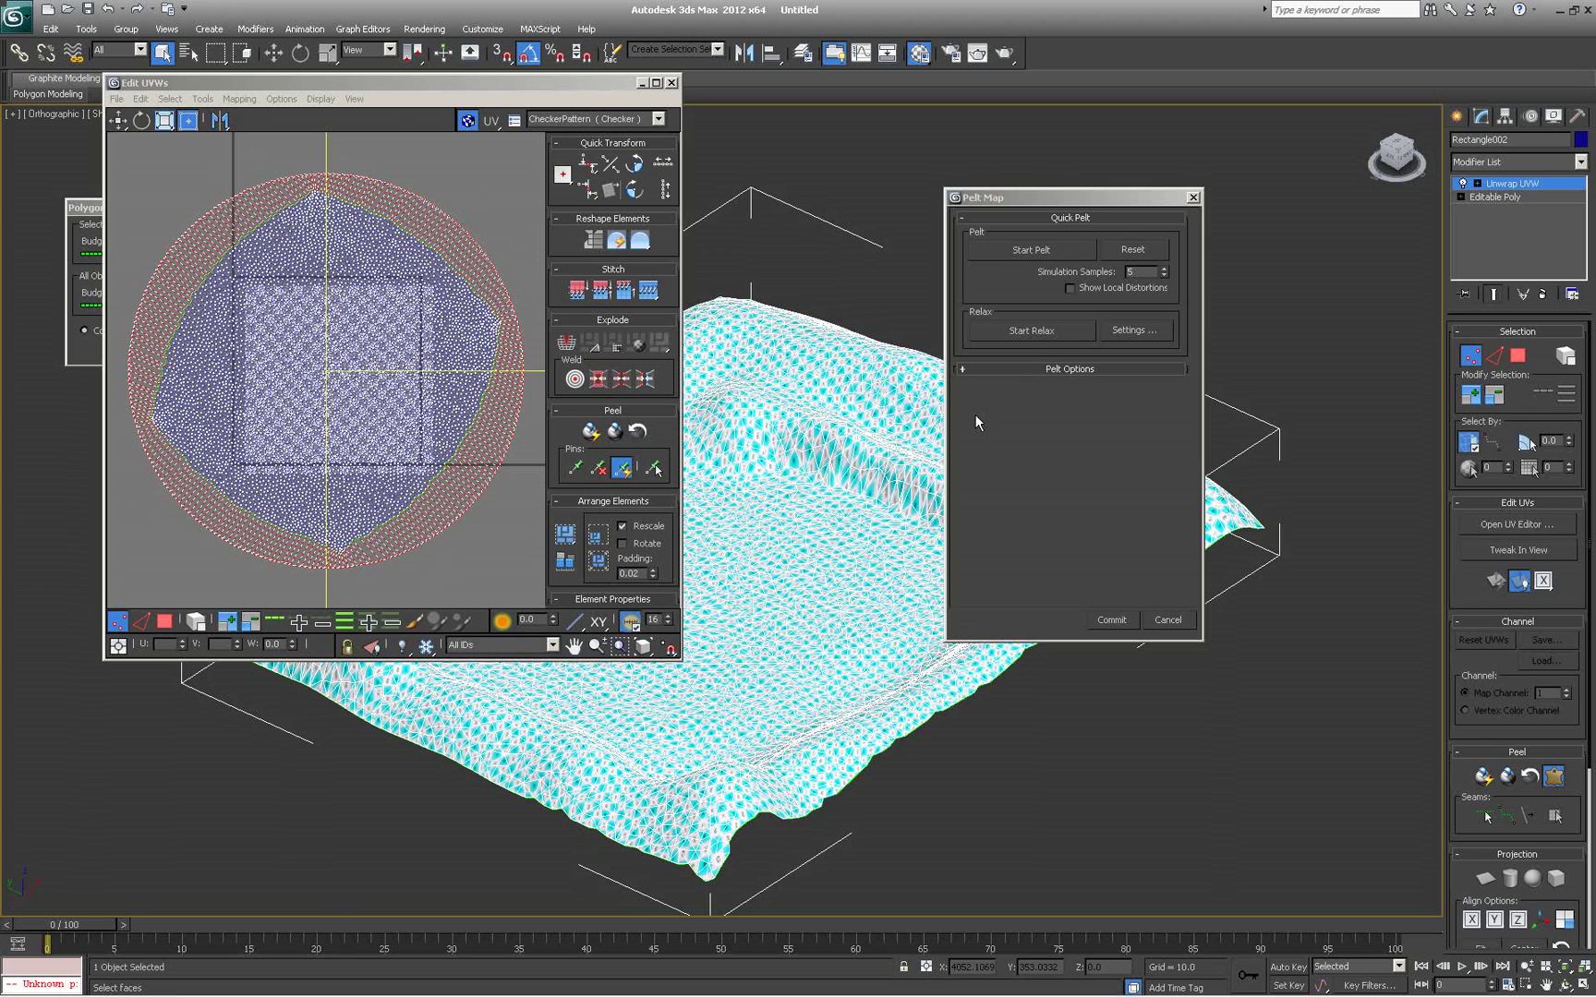
Relax the pelted UVs and commit the pelt map
click(1030, 332)
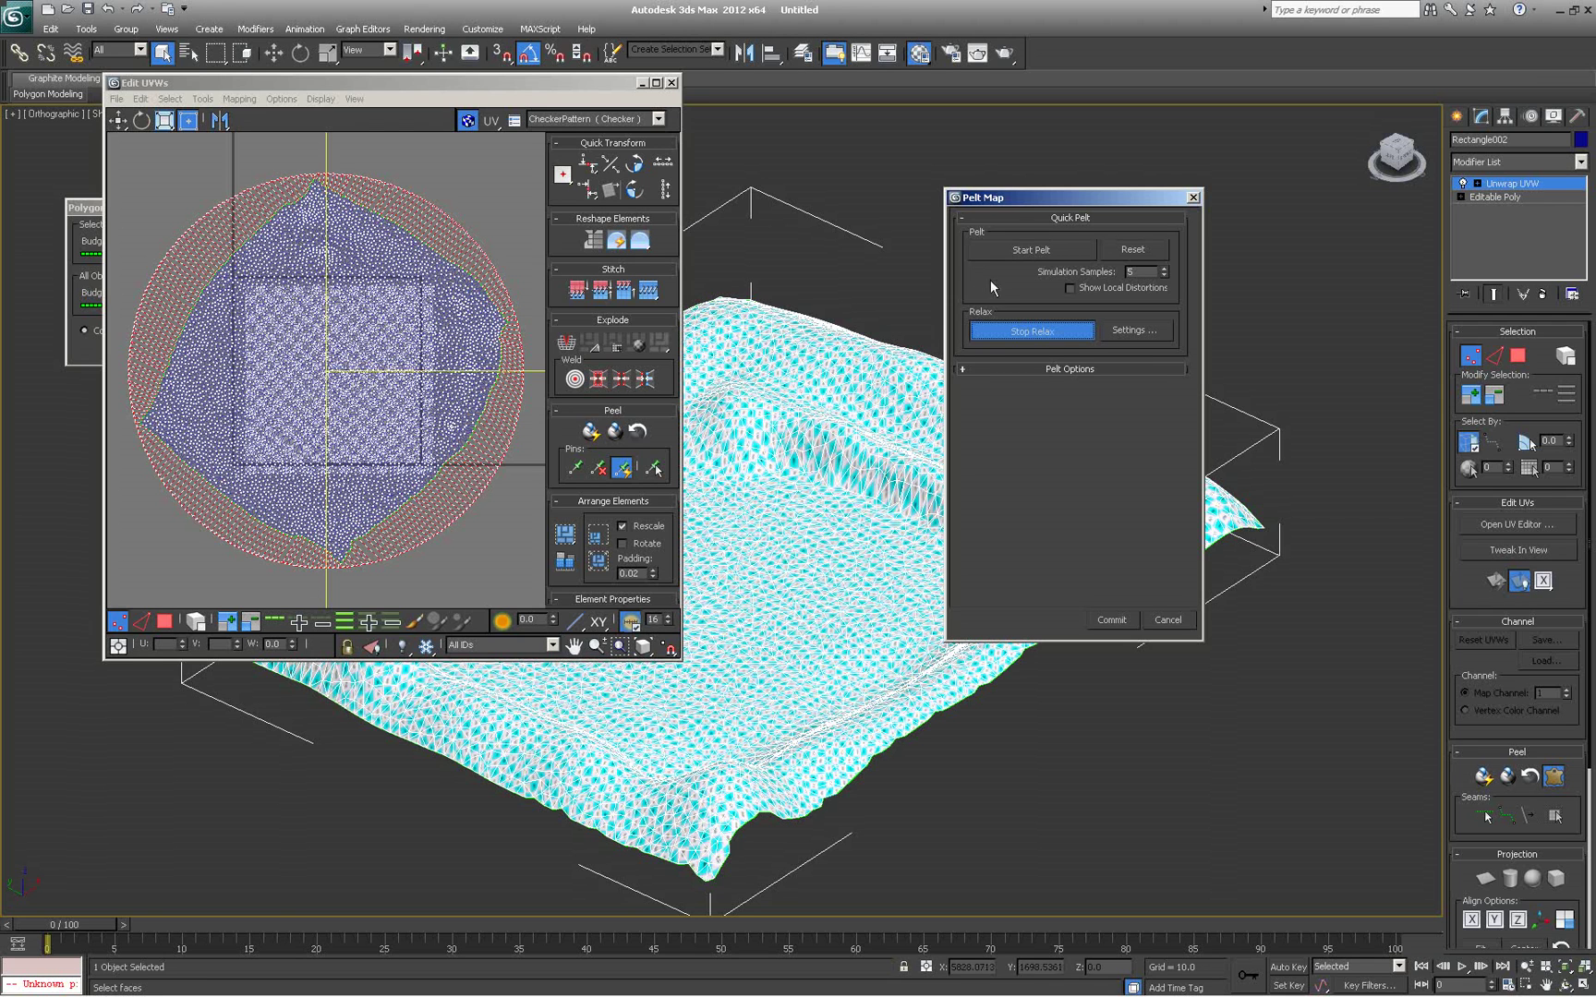
click(1029, 337)
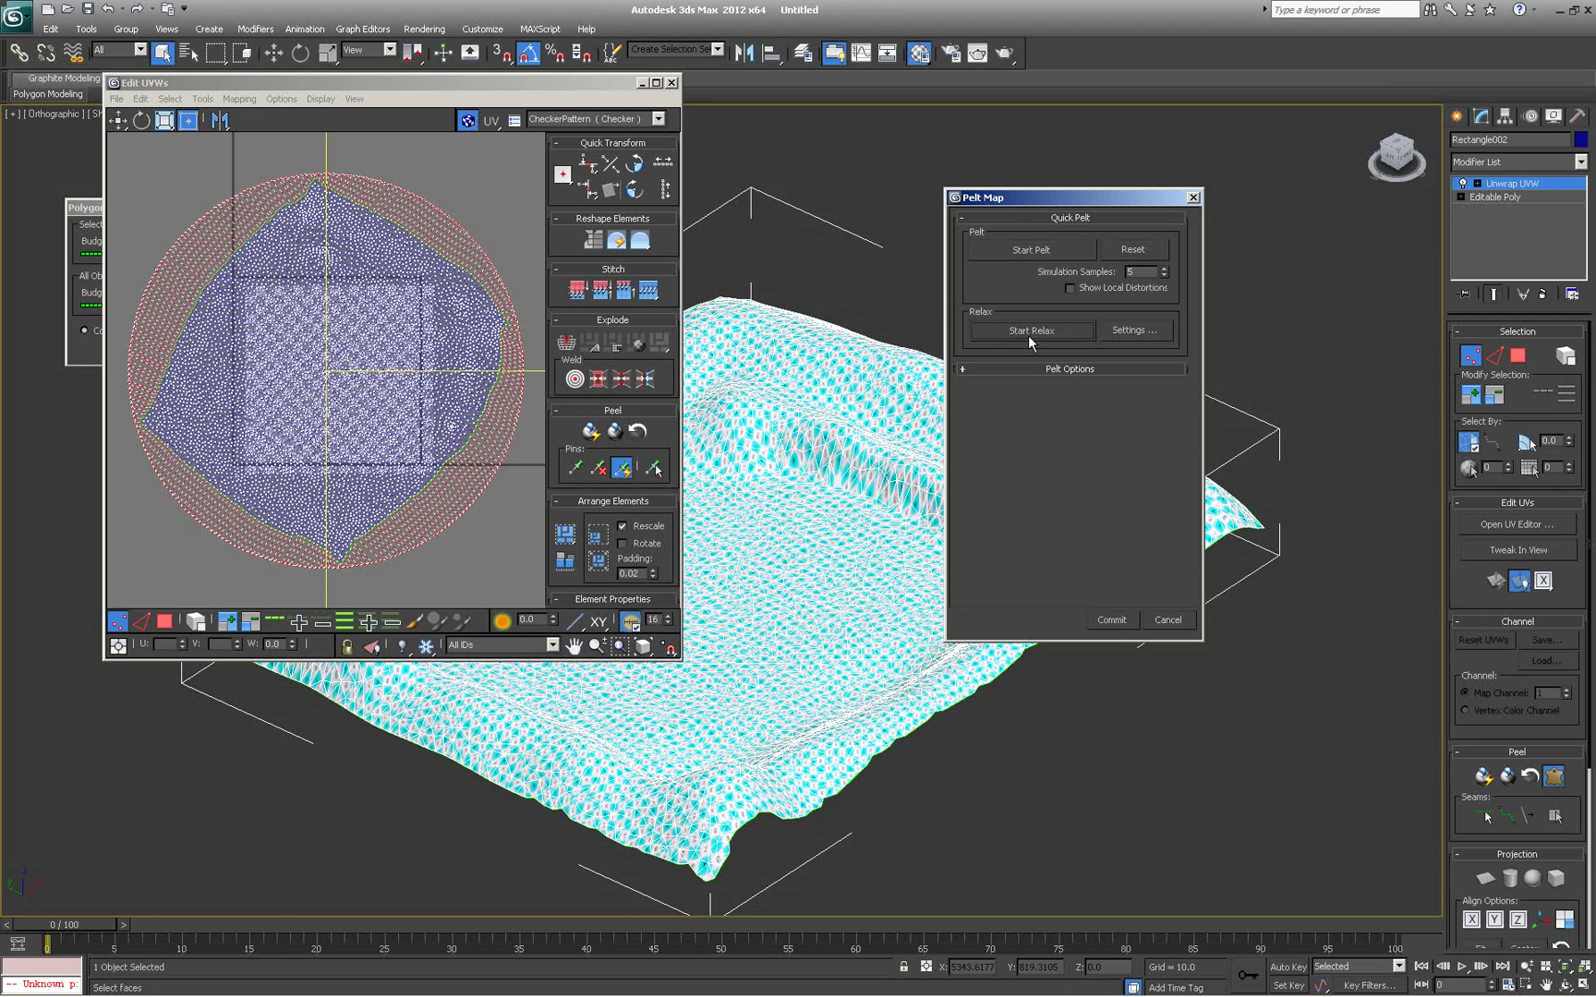
click(1111, 620)
Scale down the pelted UV shell and rotate it so its sides line up with the UV square
scroll(935, 480, up, 3)
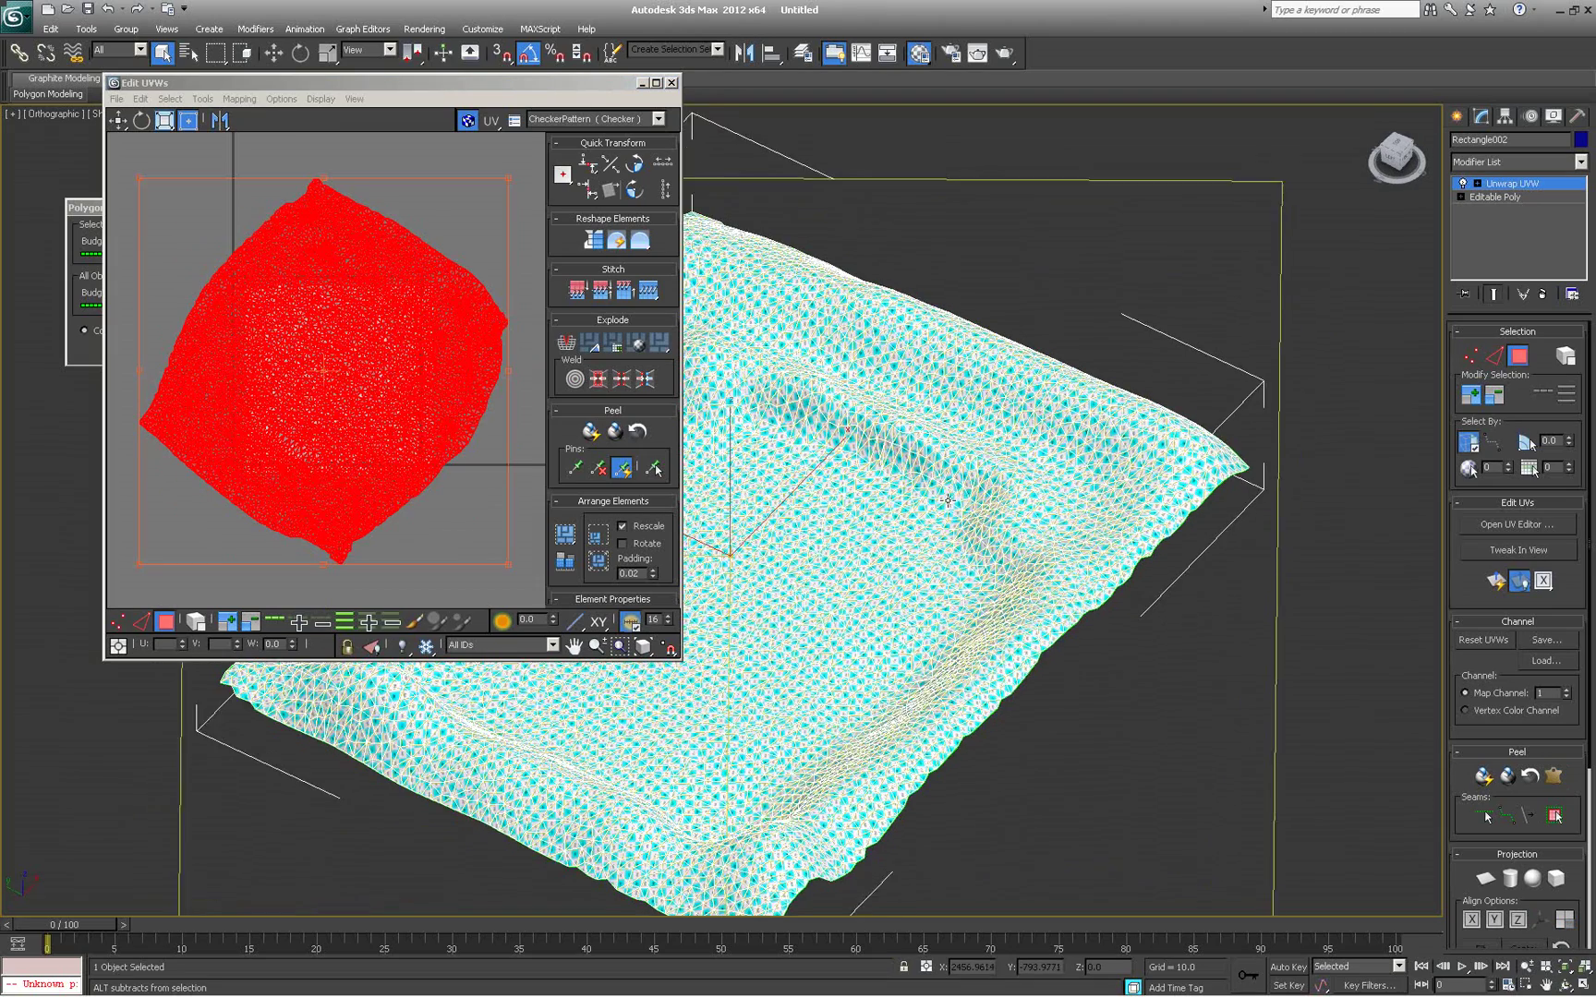
middle_drag(935, 480, 1146, 577)
scroll(1033, 585, up, 3)
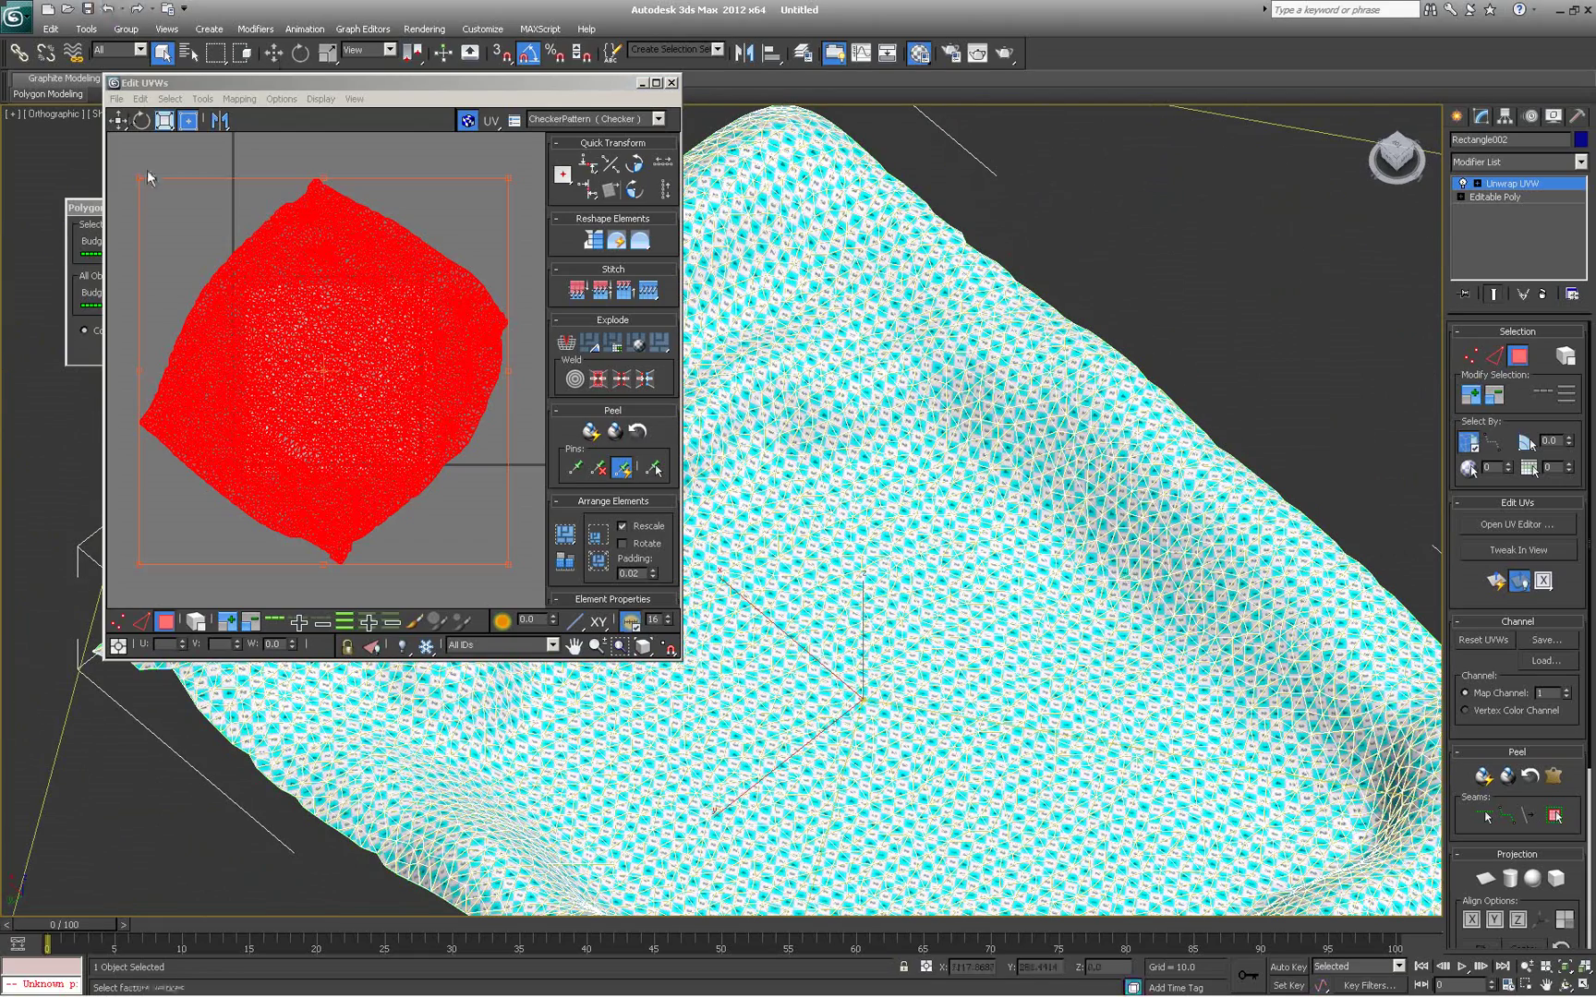
drag(143, 181, 216, 234)
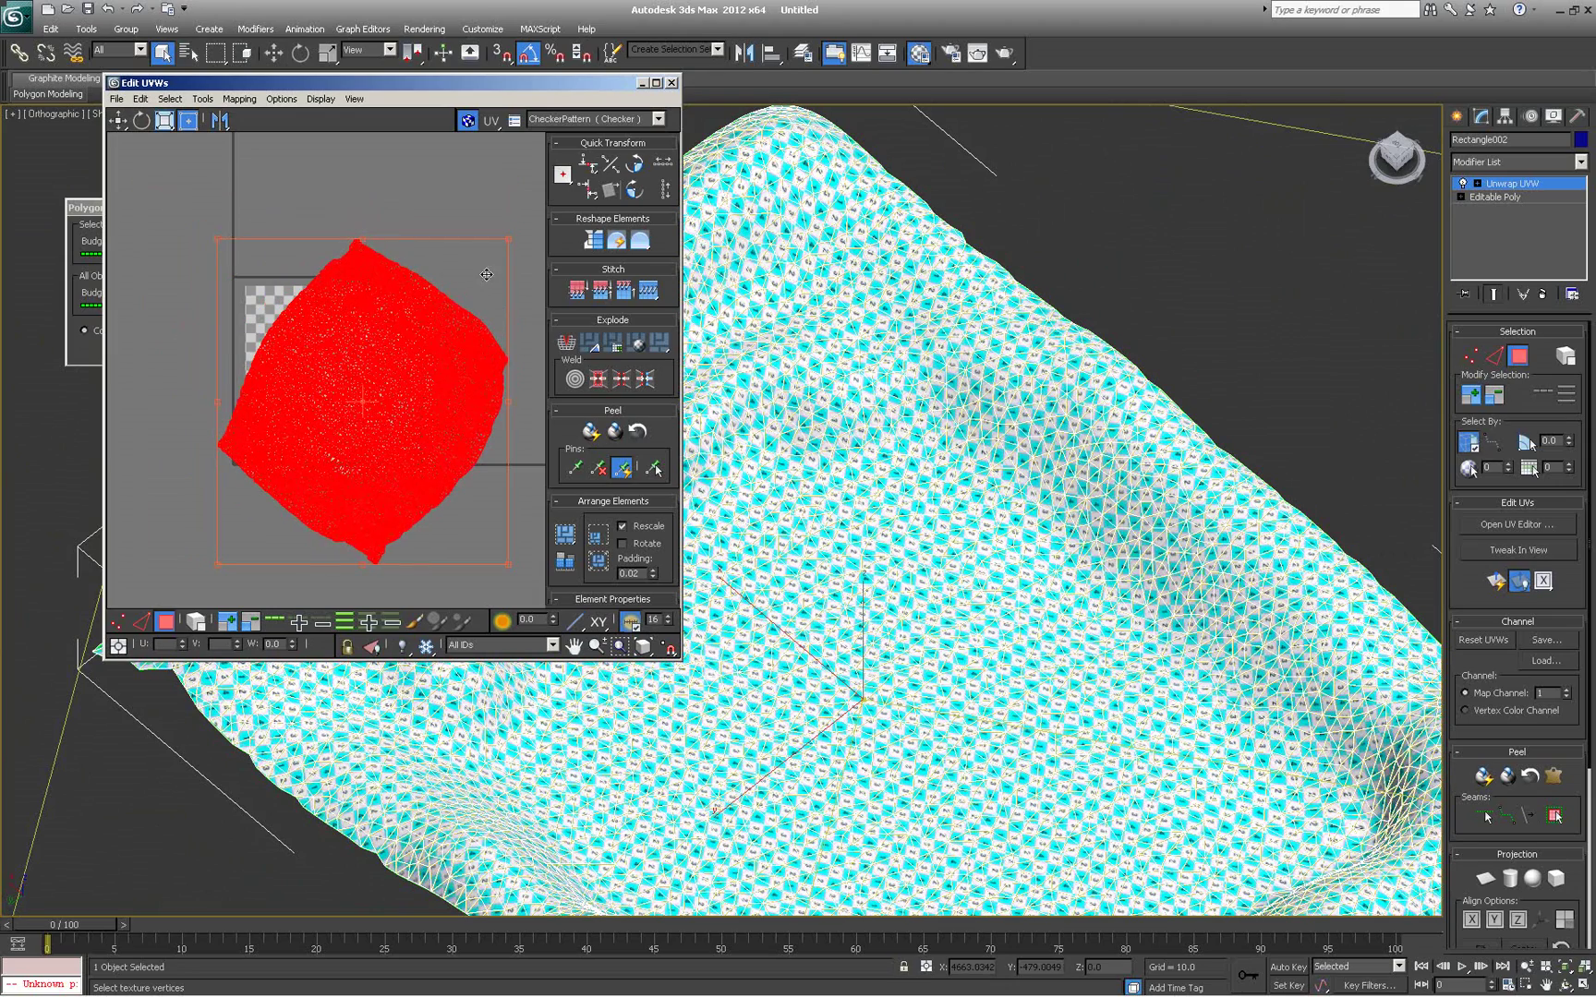
drag(507, 239, 475, 290)
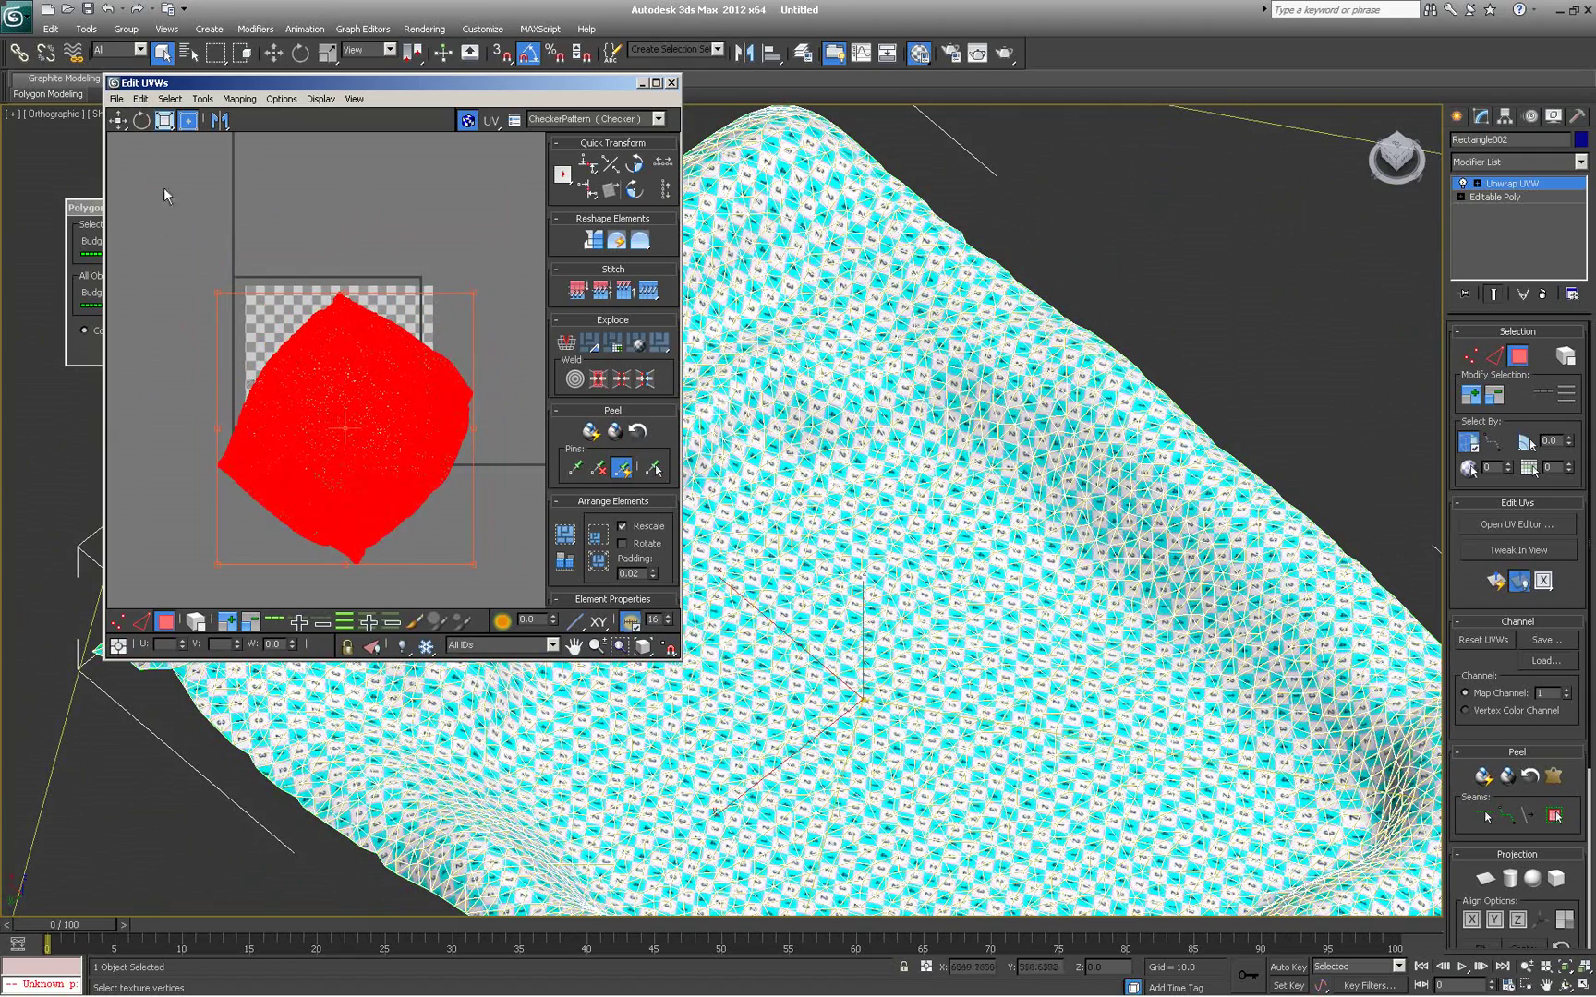
click(142, 120)
mouse_move(292, 452)
mouse_down()
mouse_move(285, 410)
mouse_move(289, 432)
mouse_up()
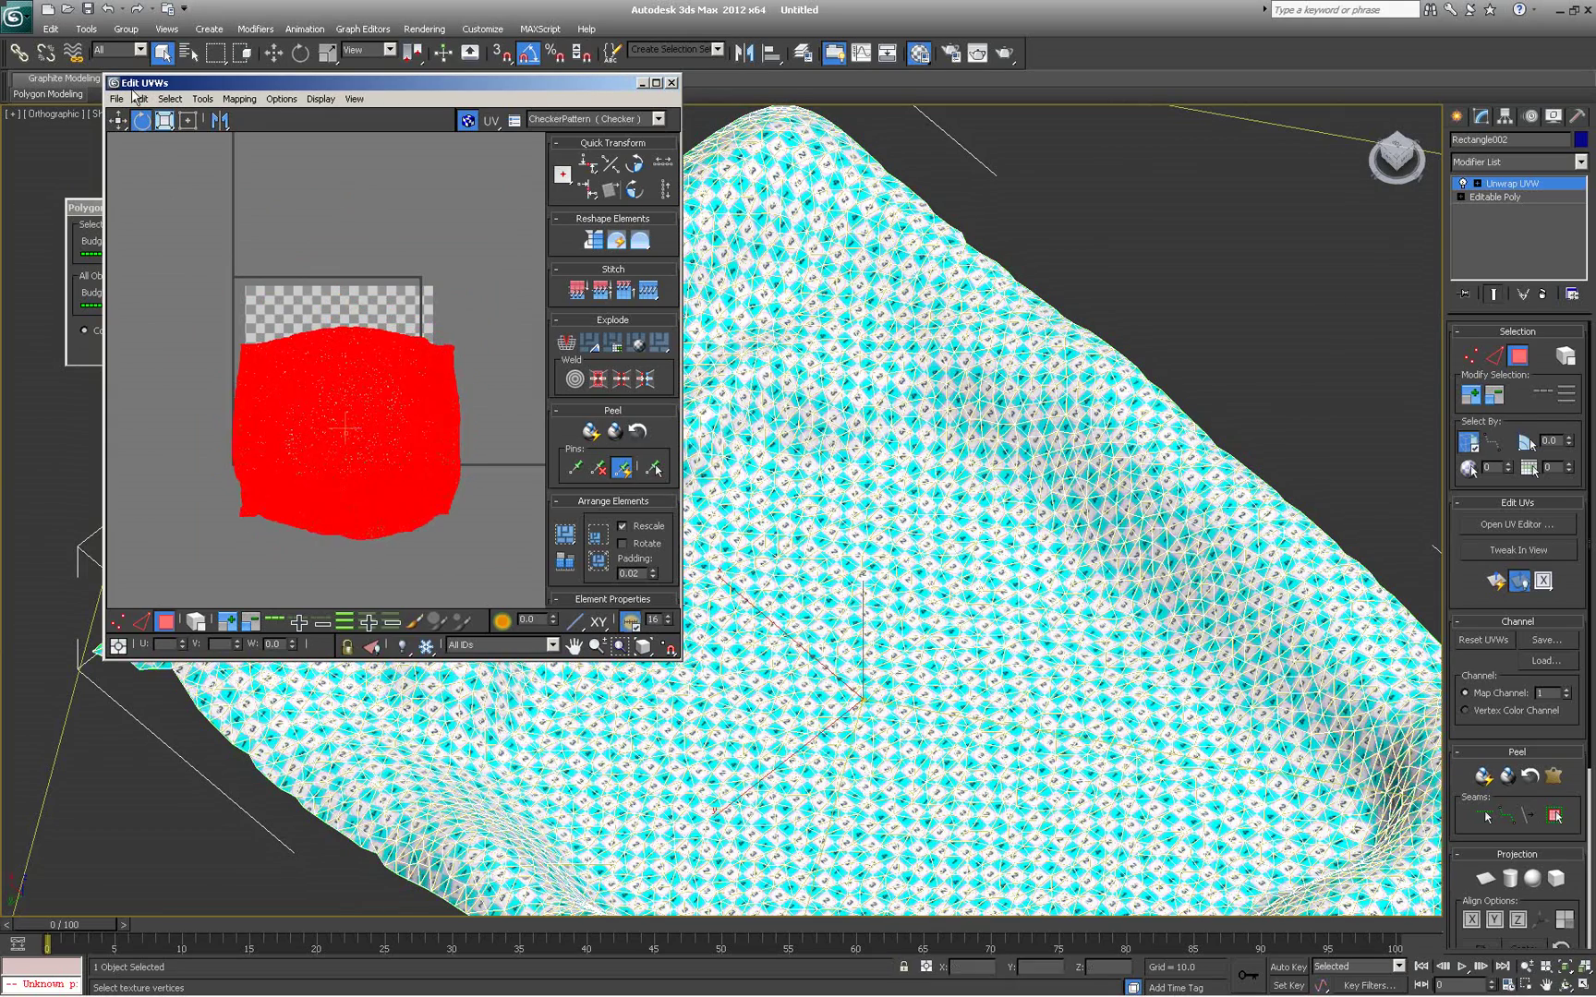
Move the UV shell over the UV square and scale it in both directions to fit inside the borders
click(118, 120)
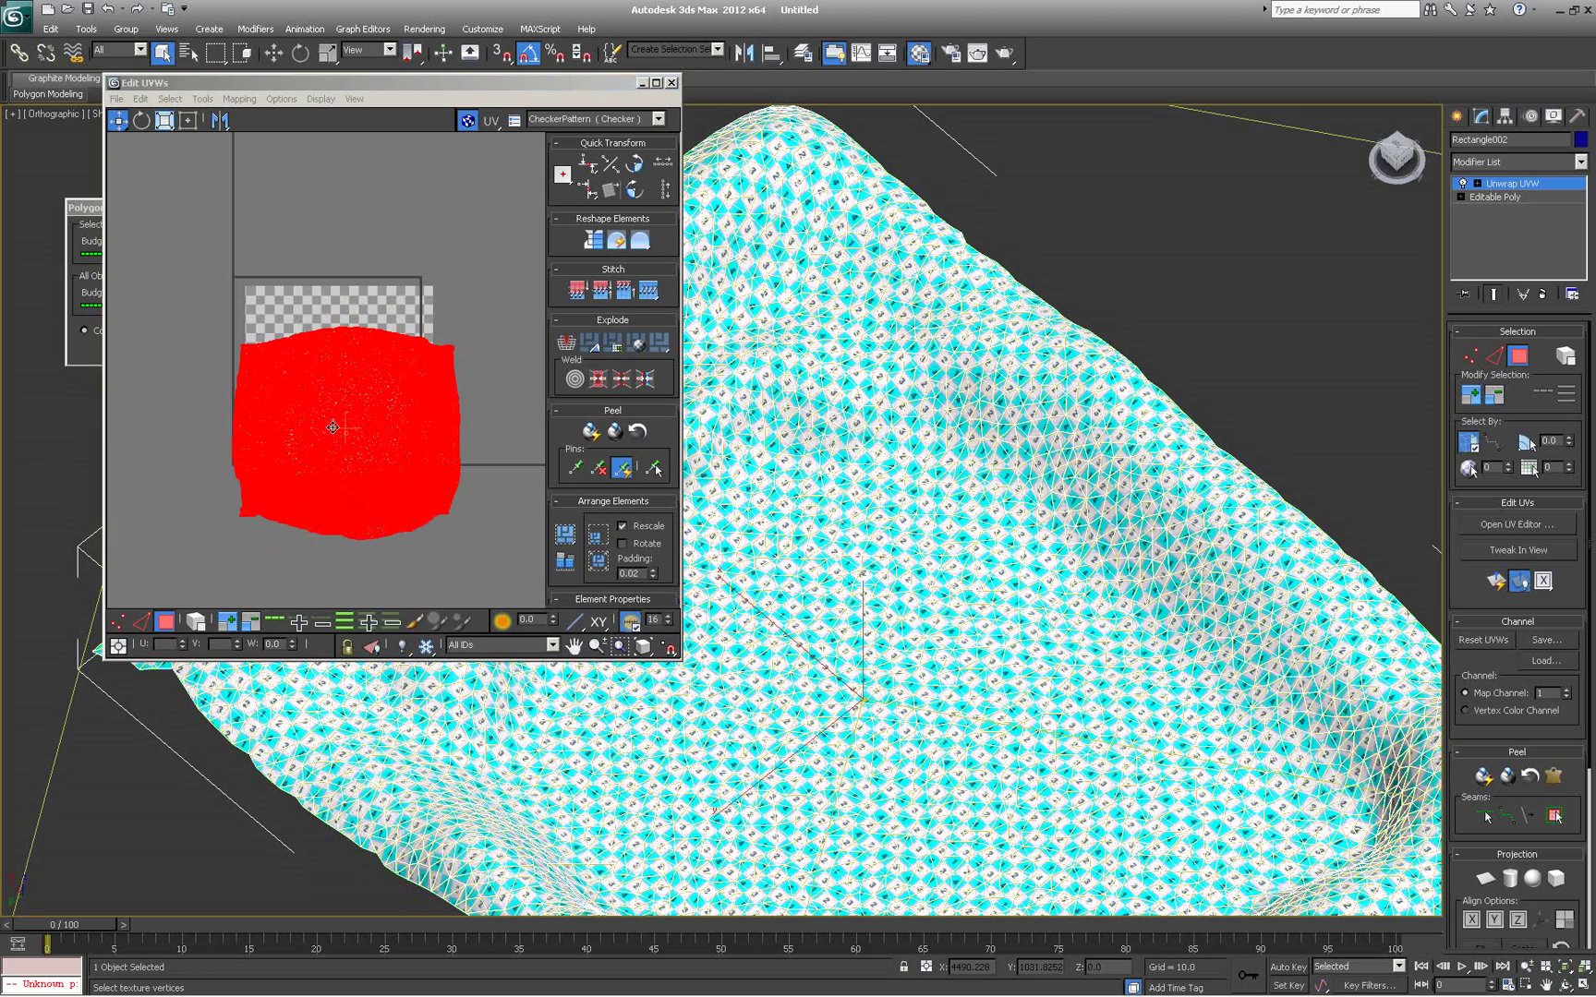
drag(325, 411, 336, 366)
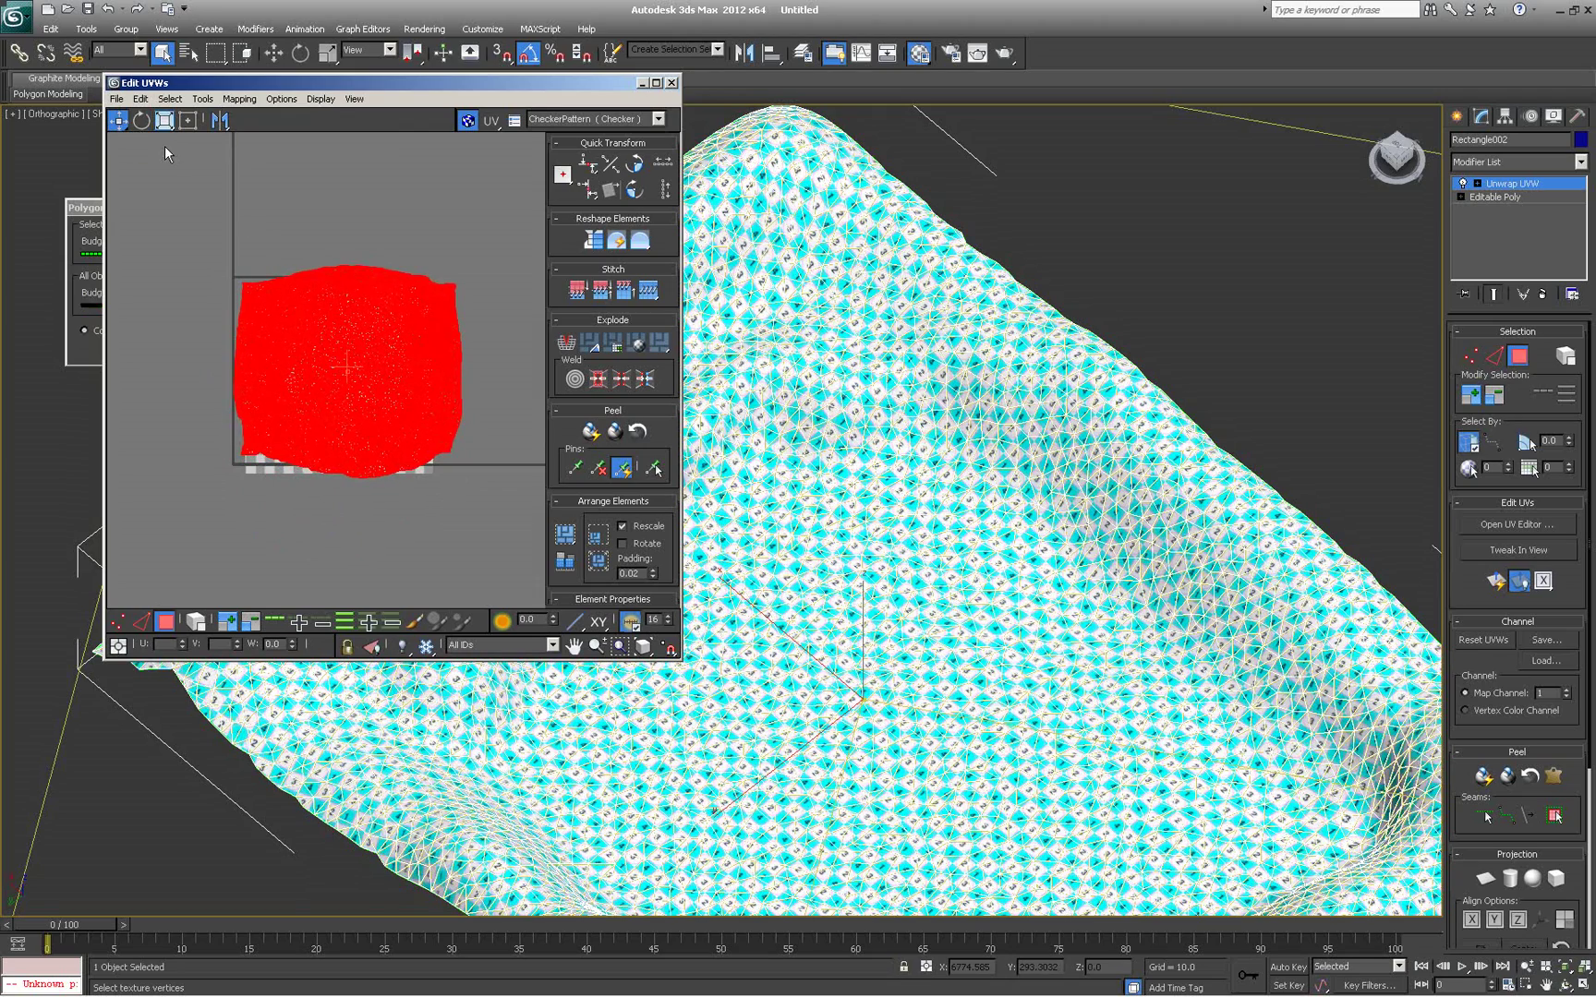
click(165, 121)
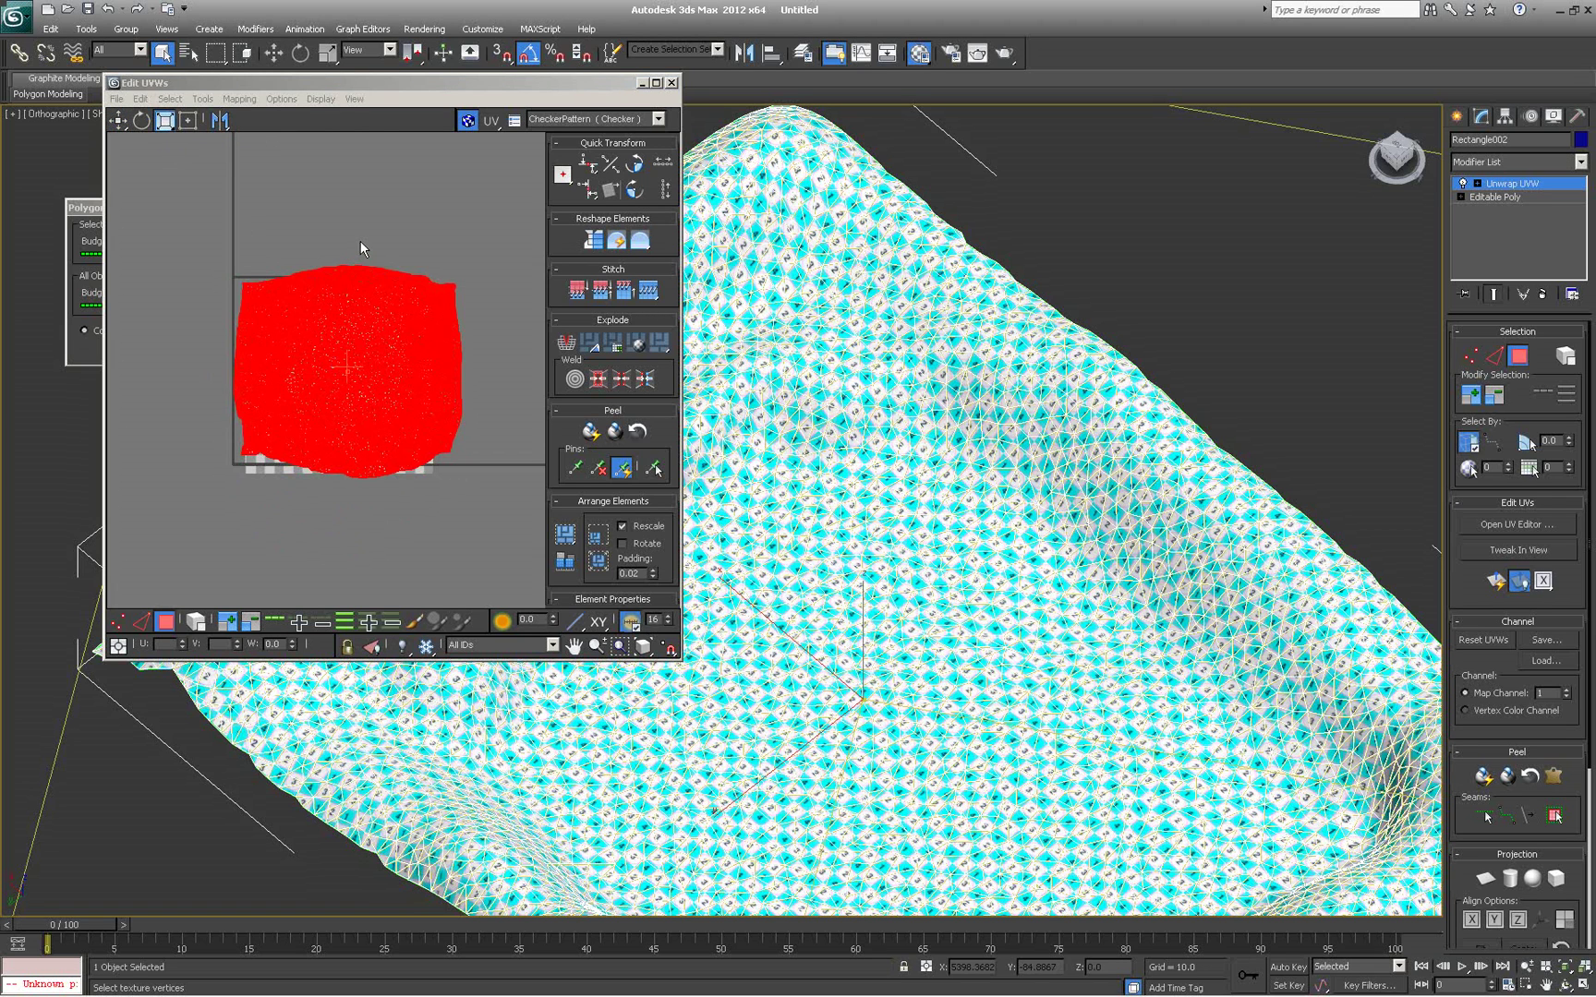
click(181, 121)
drag(460, 263, 419, 278)
drag(421, 478, 423, 458)
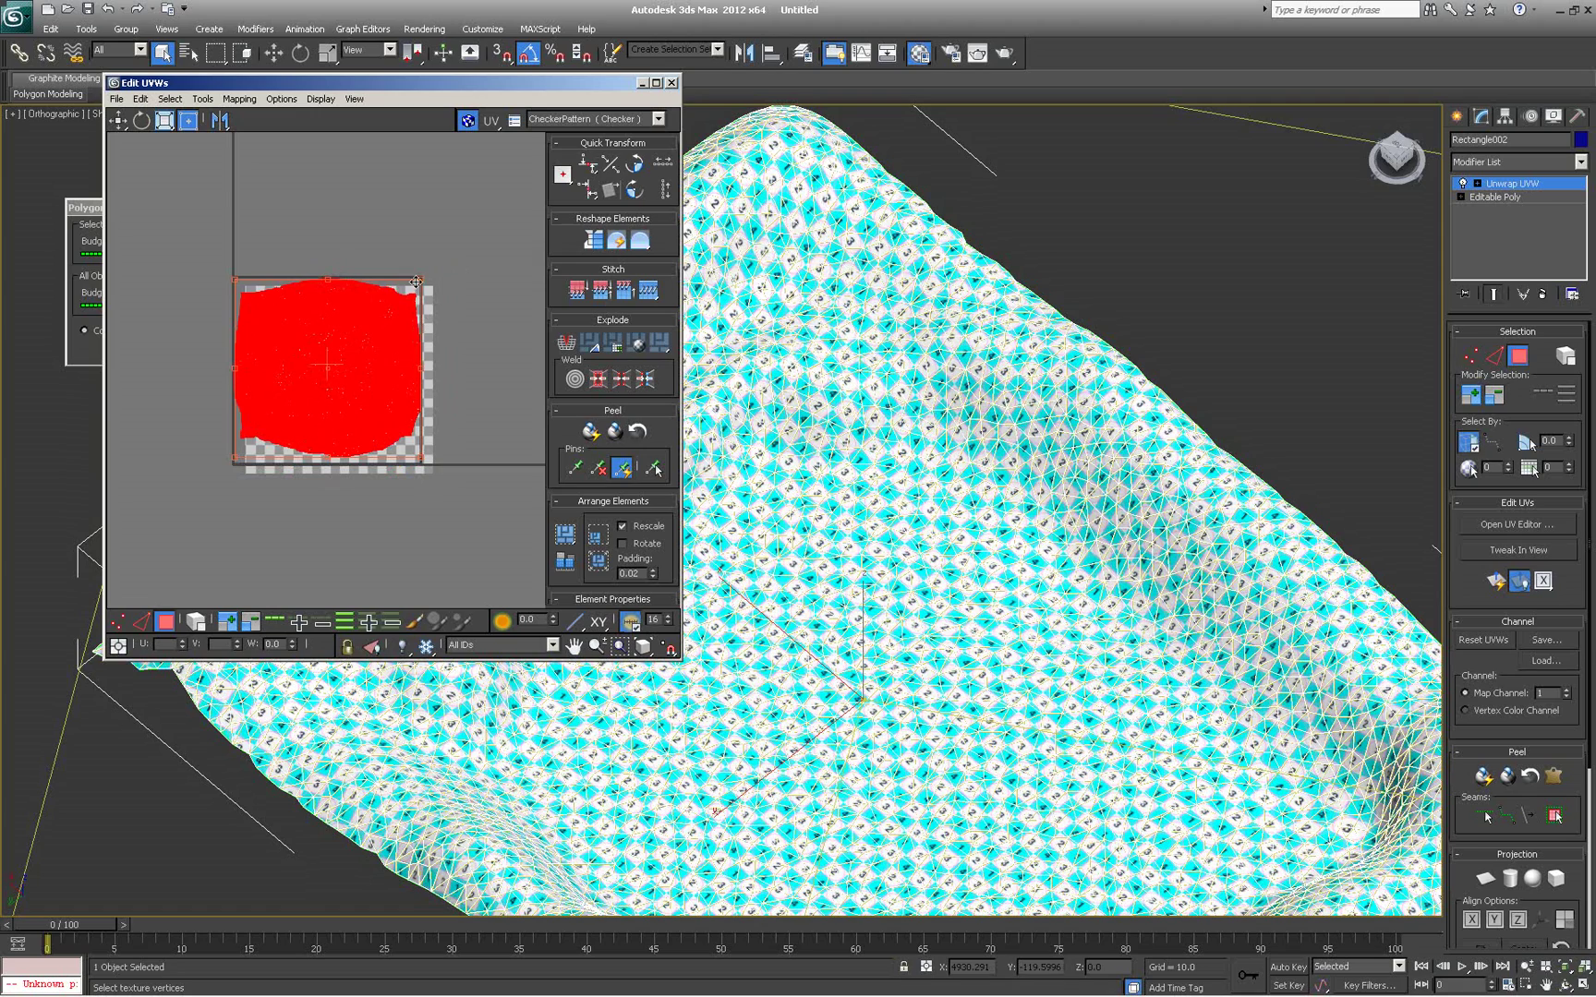
Finish scaling the UV shell to the UV square and inspect the checker pattern on the mesh's slopes for stretching
drag(419, 281, 422, 281)
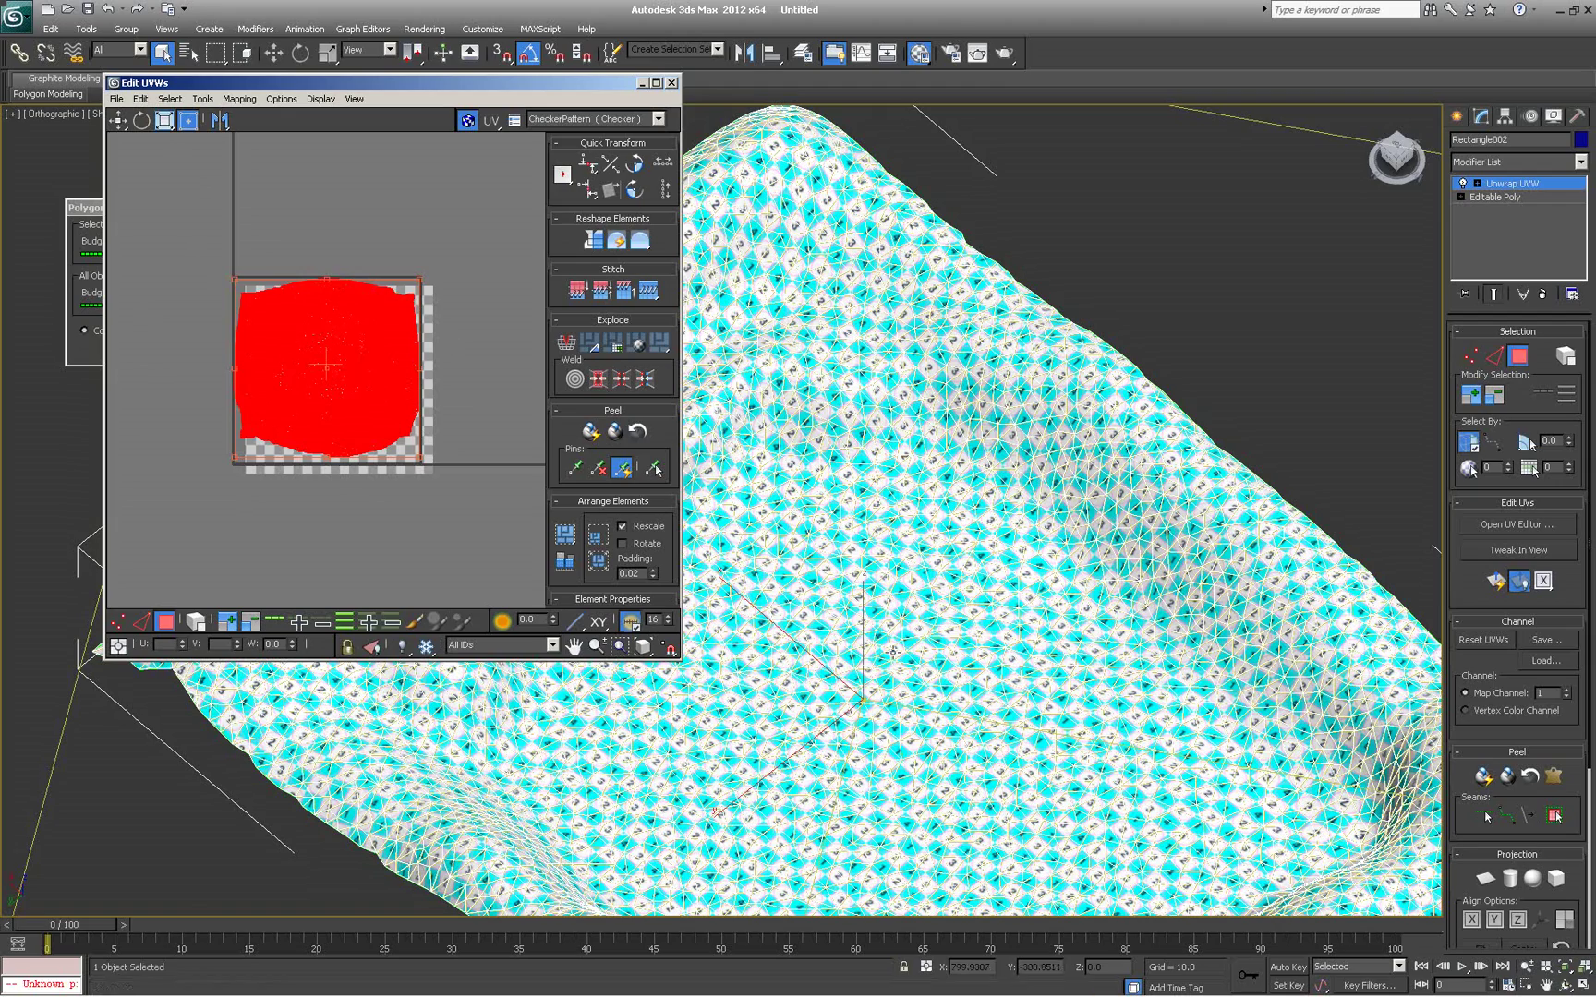
middle_click(952, 528)
scroll(950, 534, down, 2)
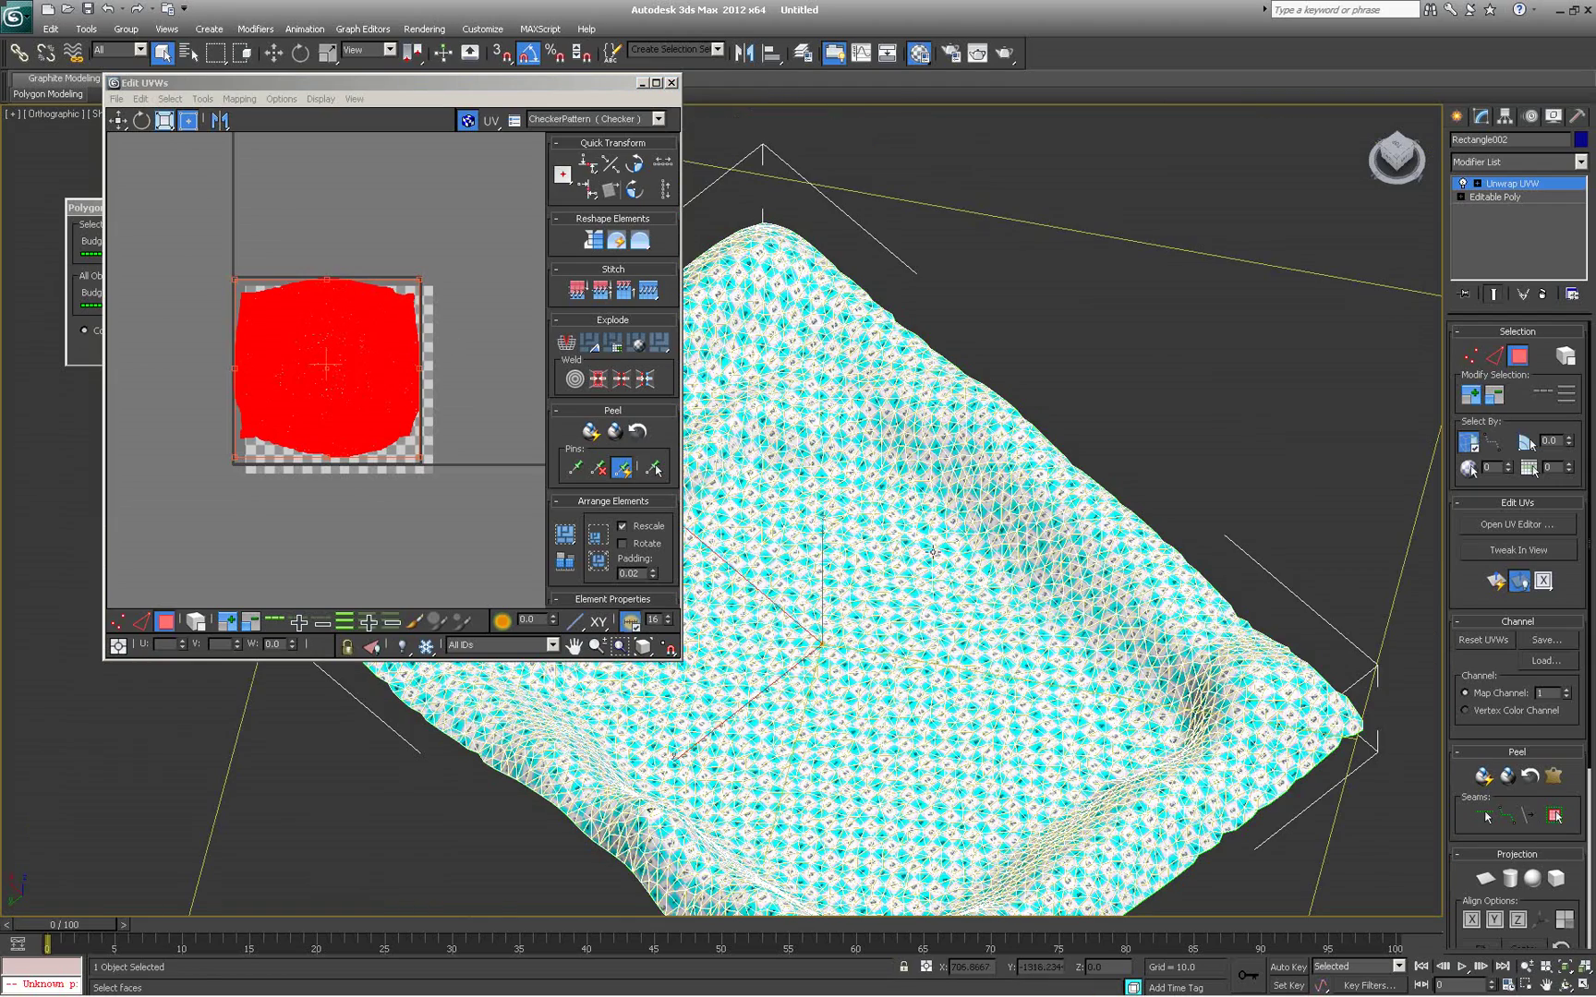
alt+middle_drag(928, 609, 787, 626)
scroll(813, 614, up, 1)
scroll(858, 591, up, 2)
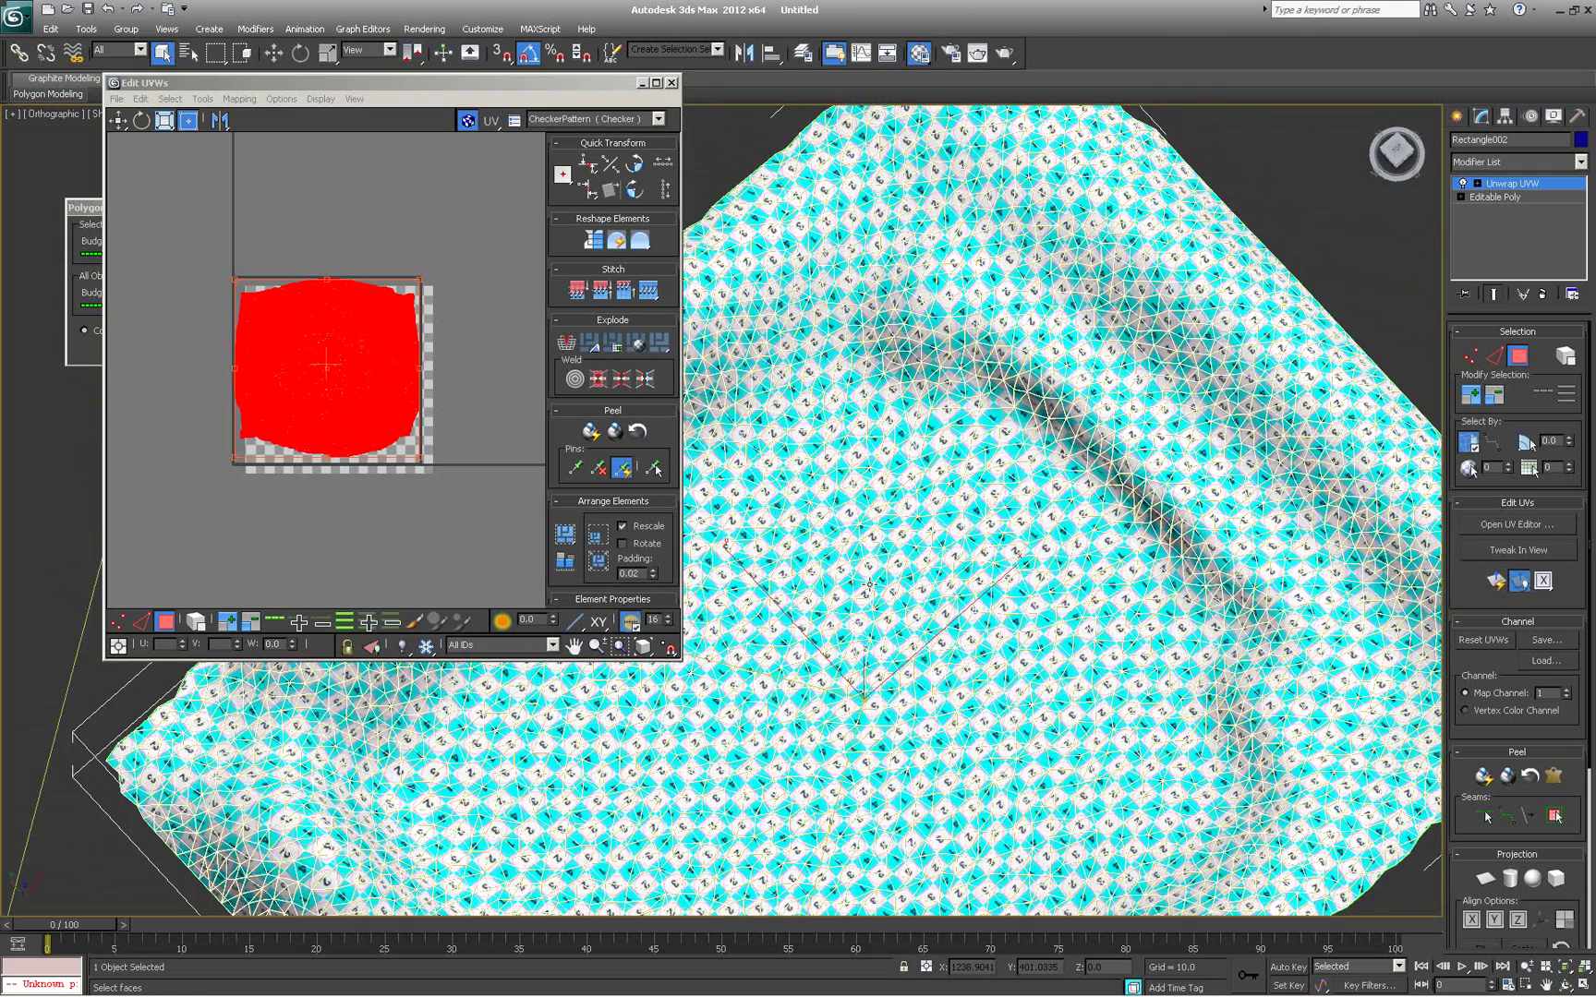
scroll(903, 566, up, 2)
scroll(903, 567, up, 1)
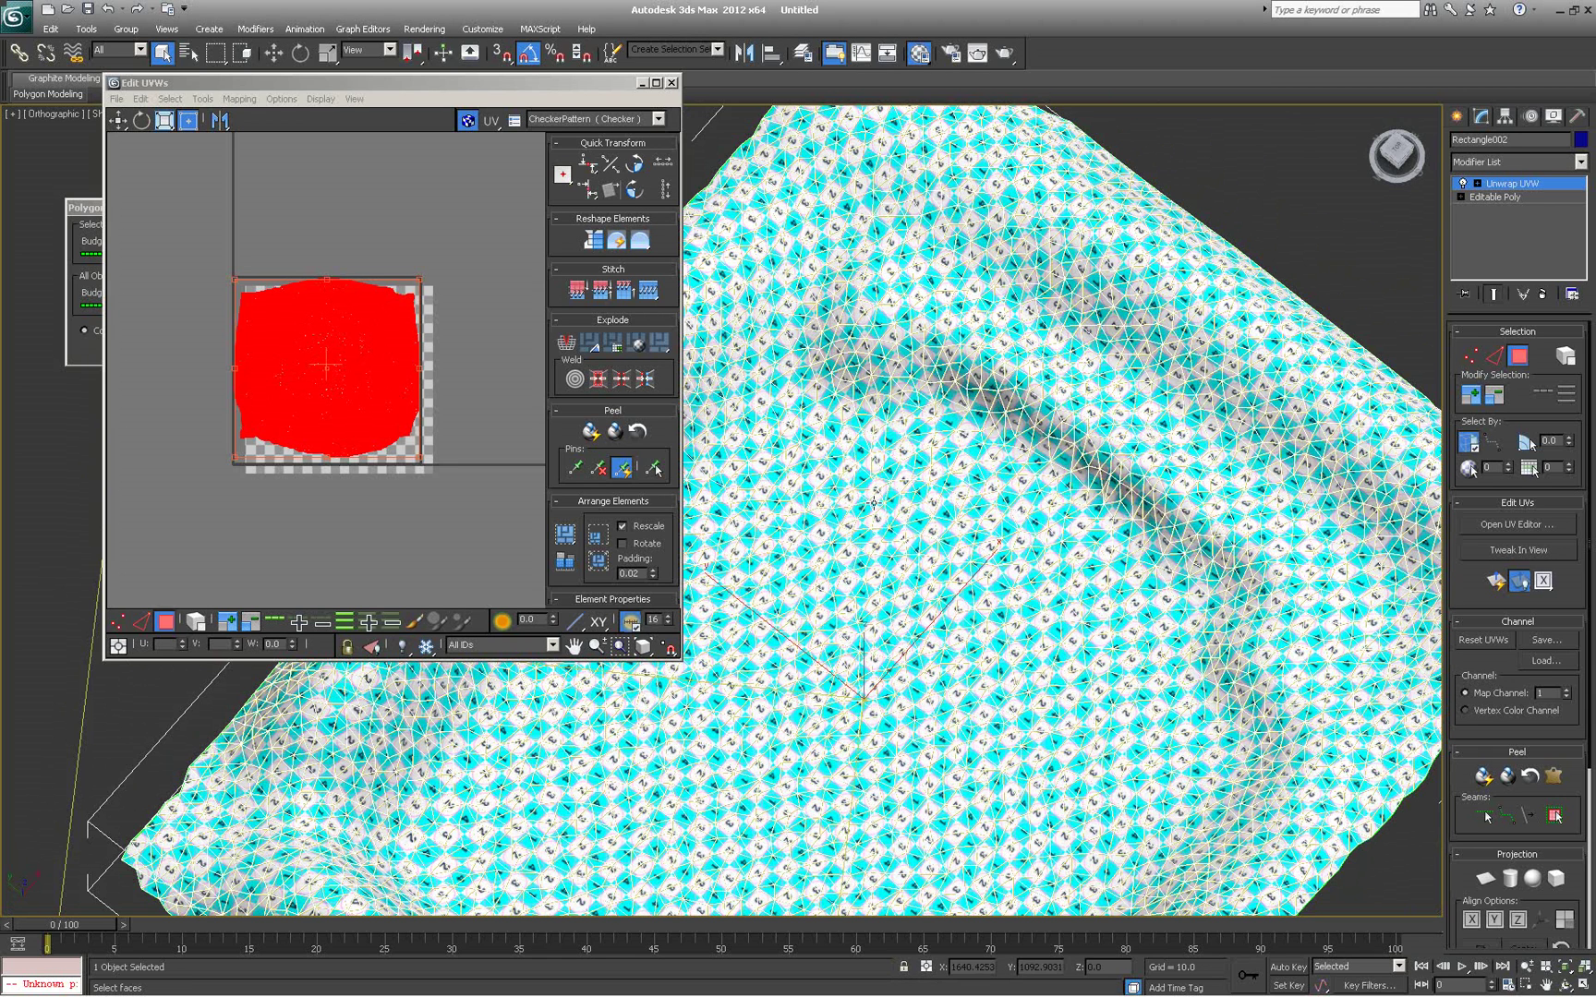
alt+middle_drag(909, 508, 917, 469)
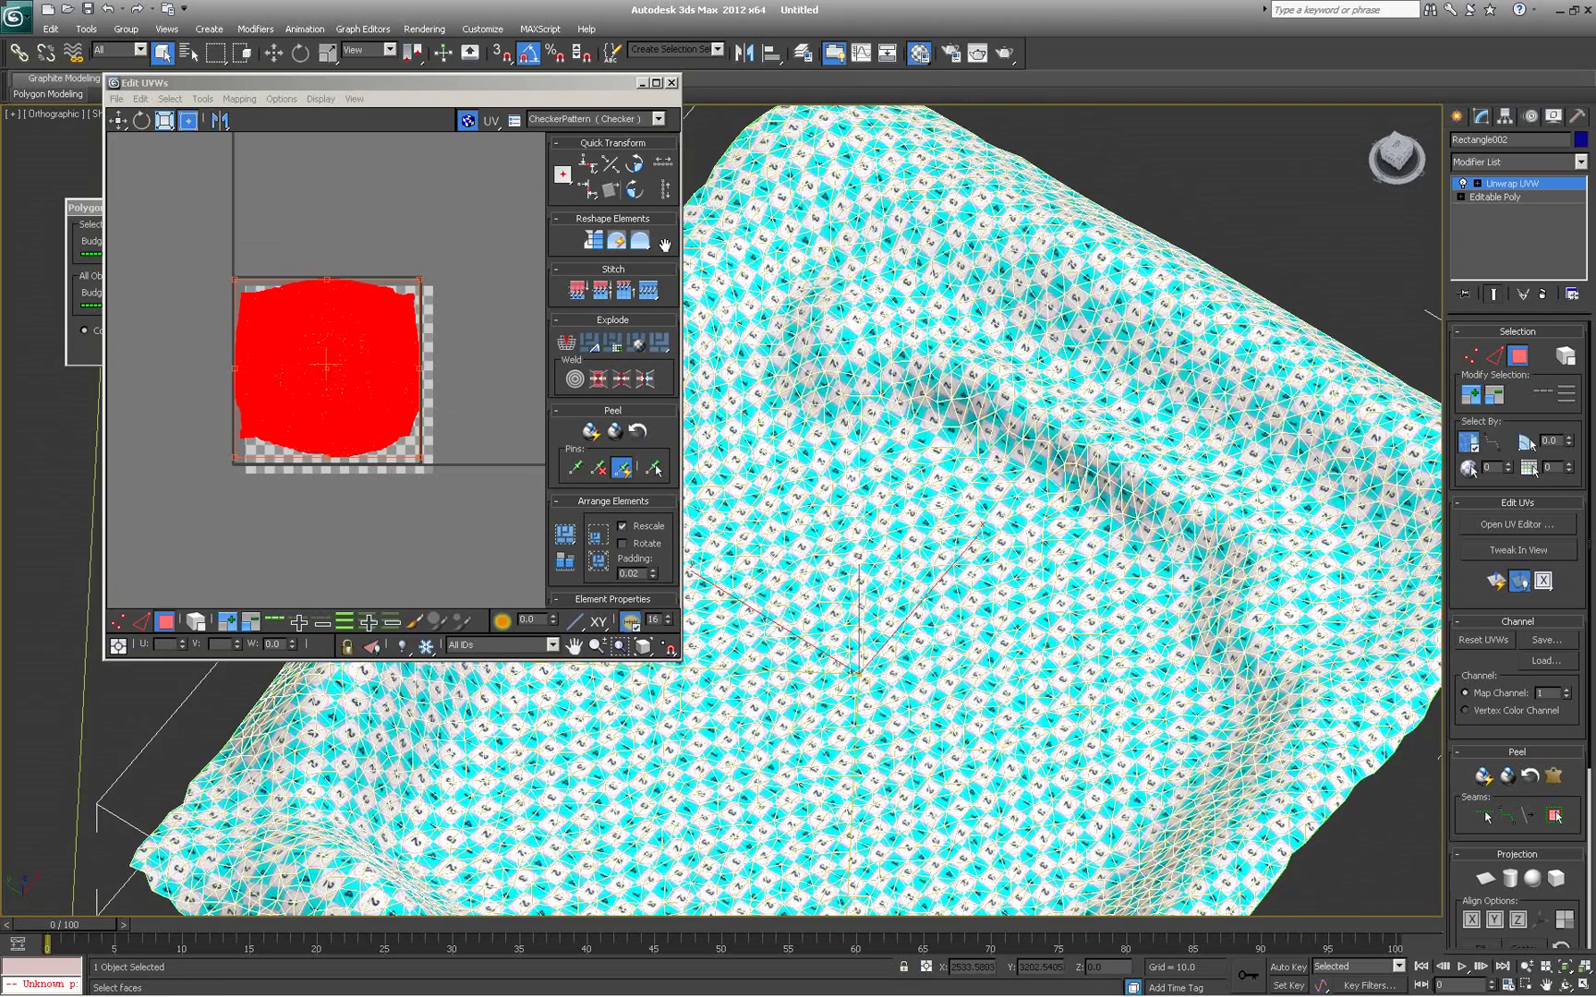
Close the UV editor and convert the unwrapped mesh to an Editable Poly
click(673, 83)
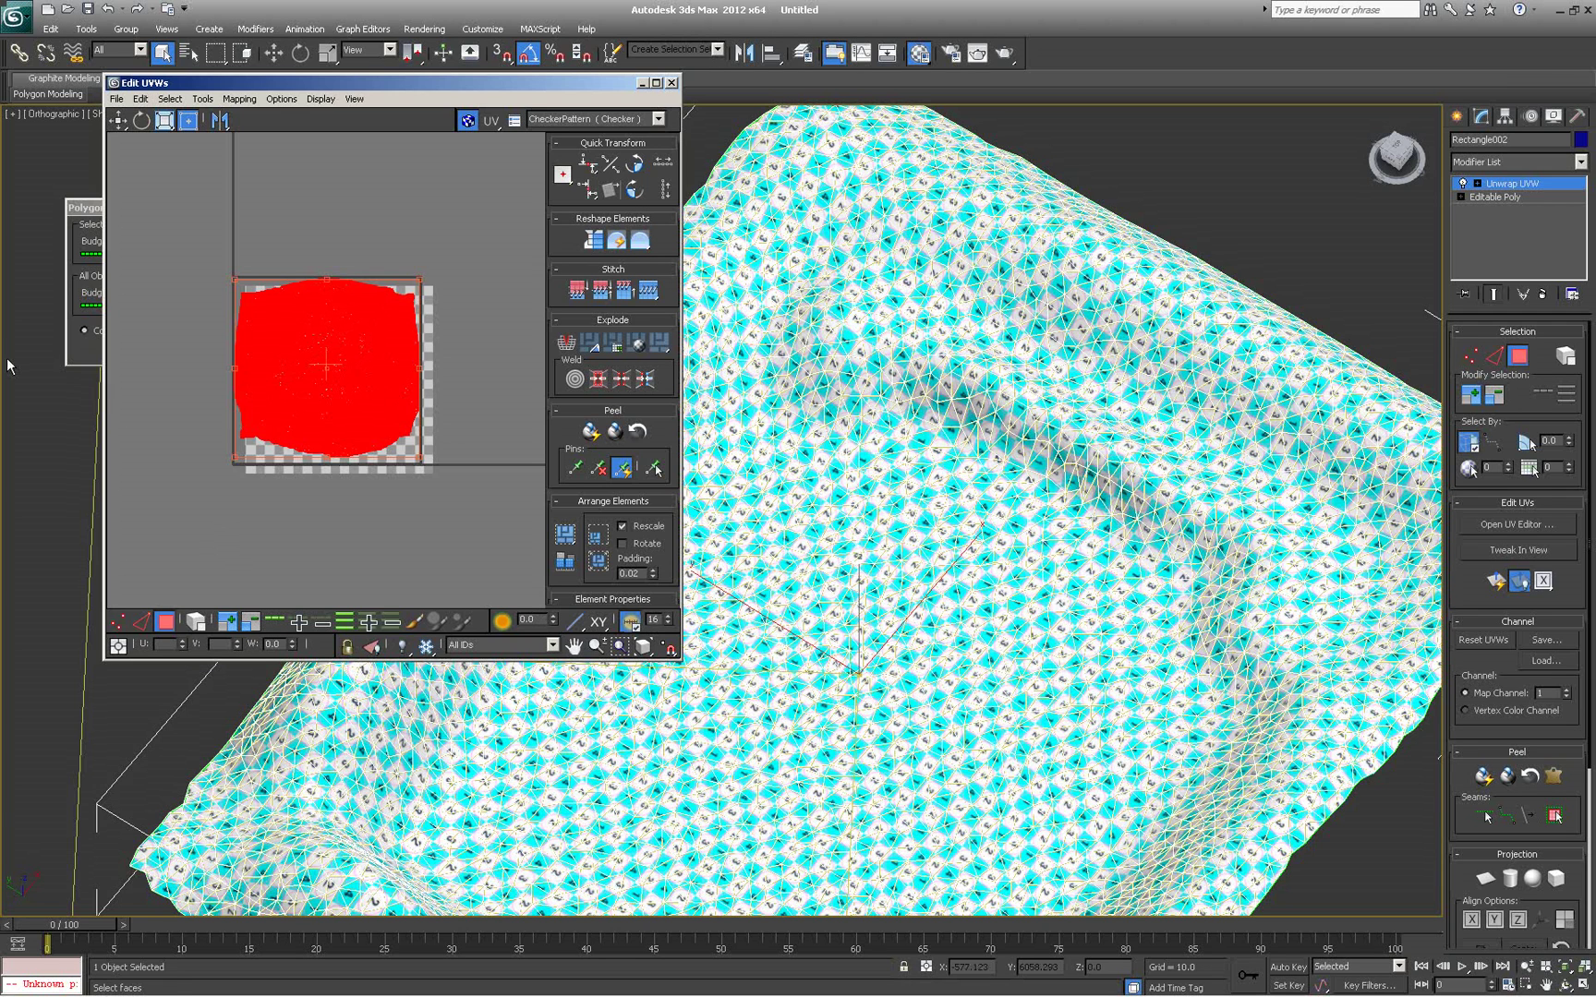
drag(398, 81, 508, 77)
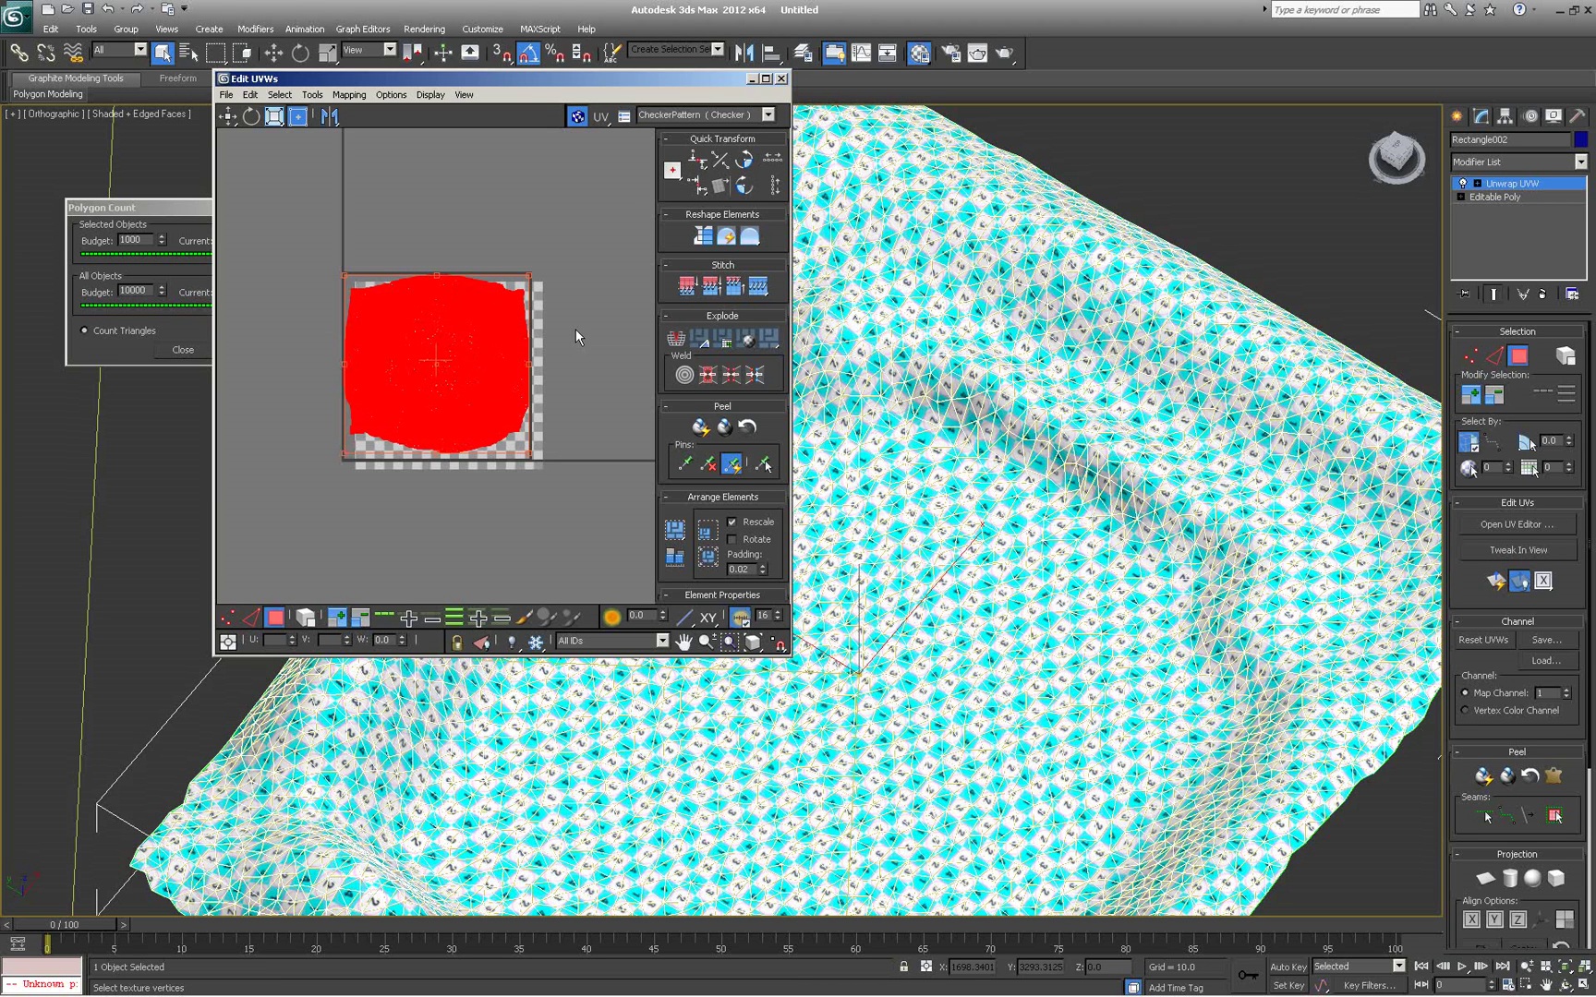
click(783, 81)
right_click(893, 598)
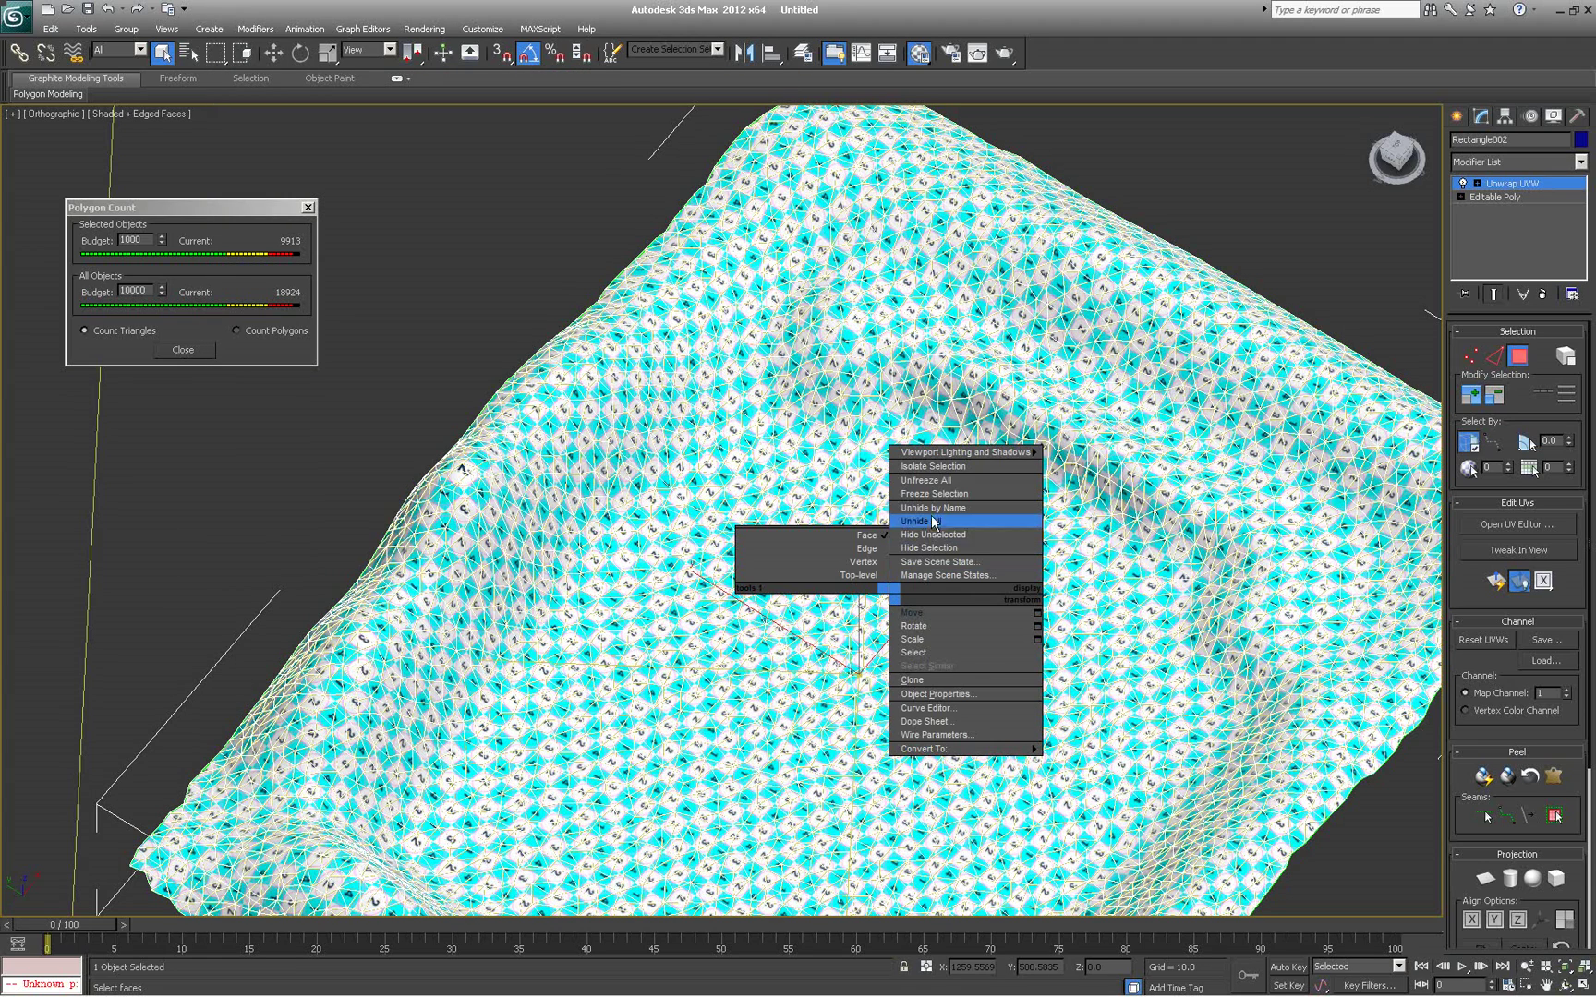
mouse_move(975, 748)
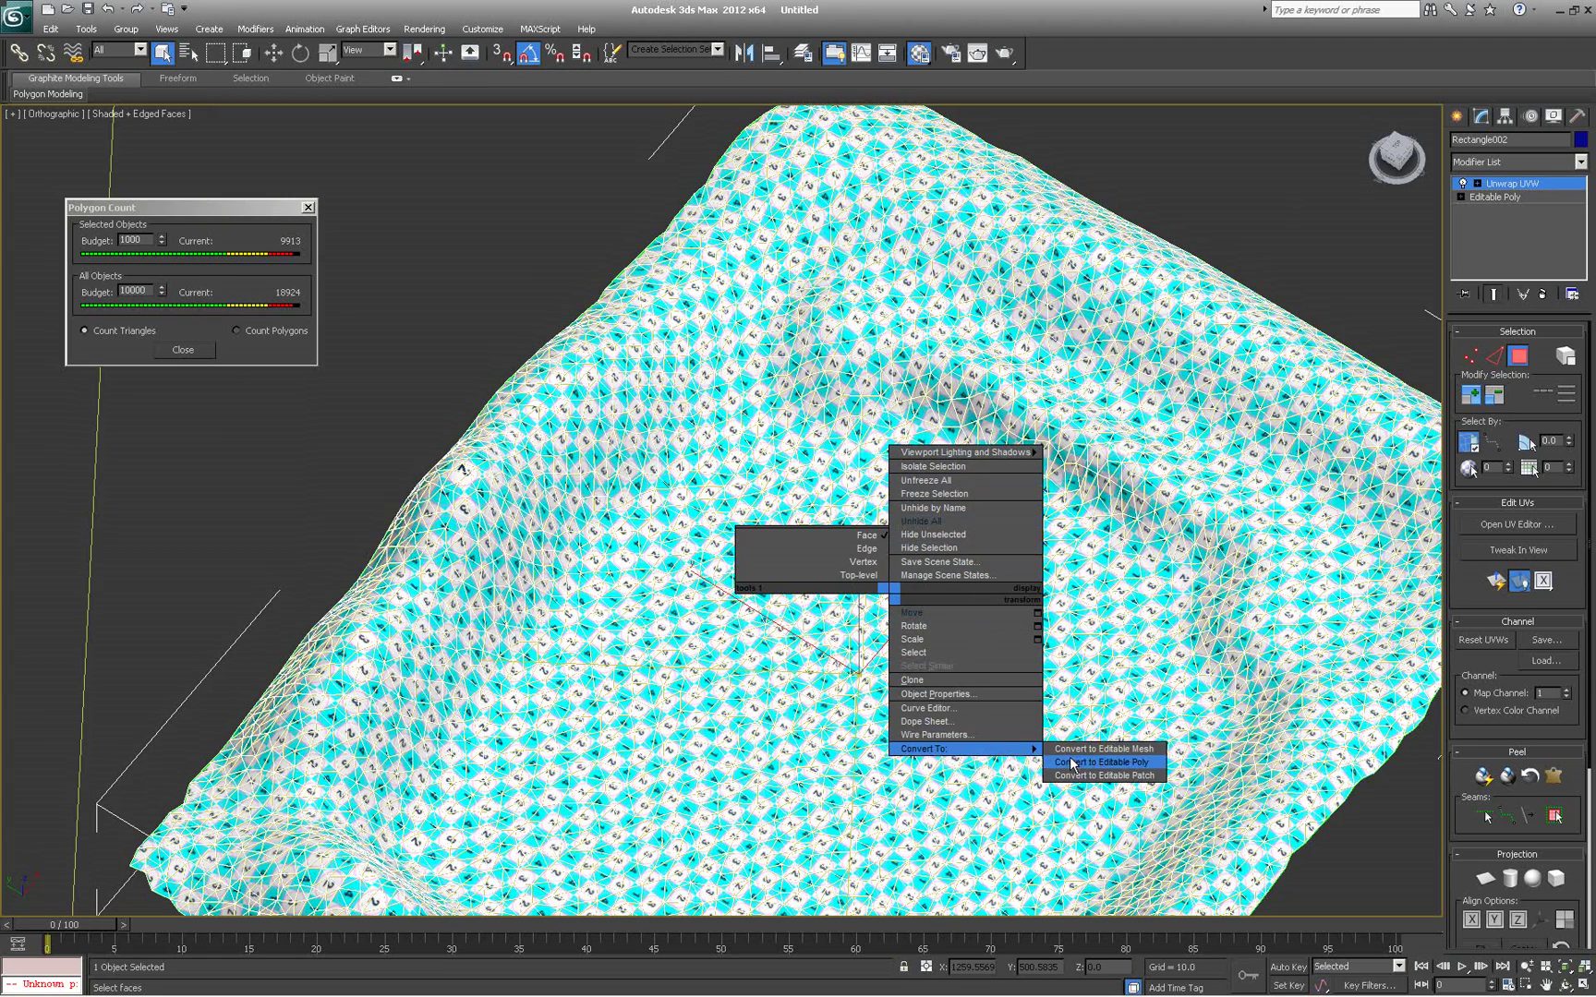
click(1099, 761)
Enable all the listed XRef scene files, from dr_archway.max to utrt_upperdeck.max, to show the map inside the terrain
alt+middle_drag(964, 565, 424, 517)
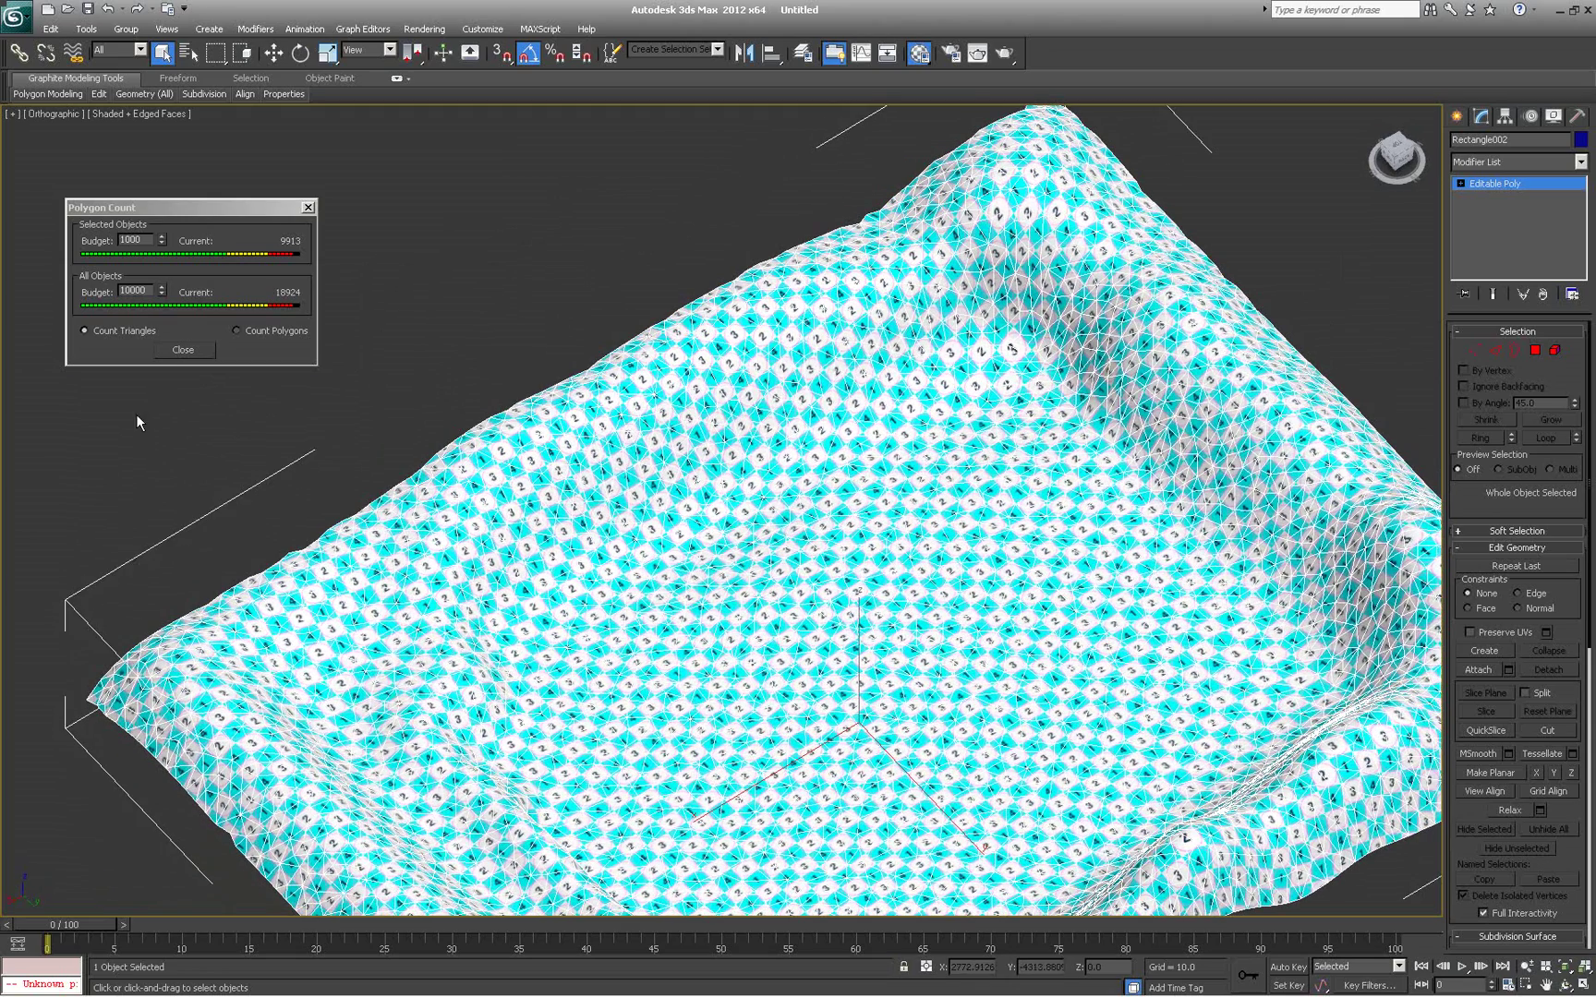
click(15, 17)
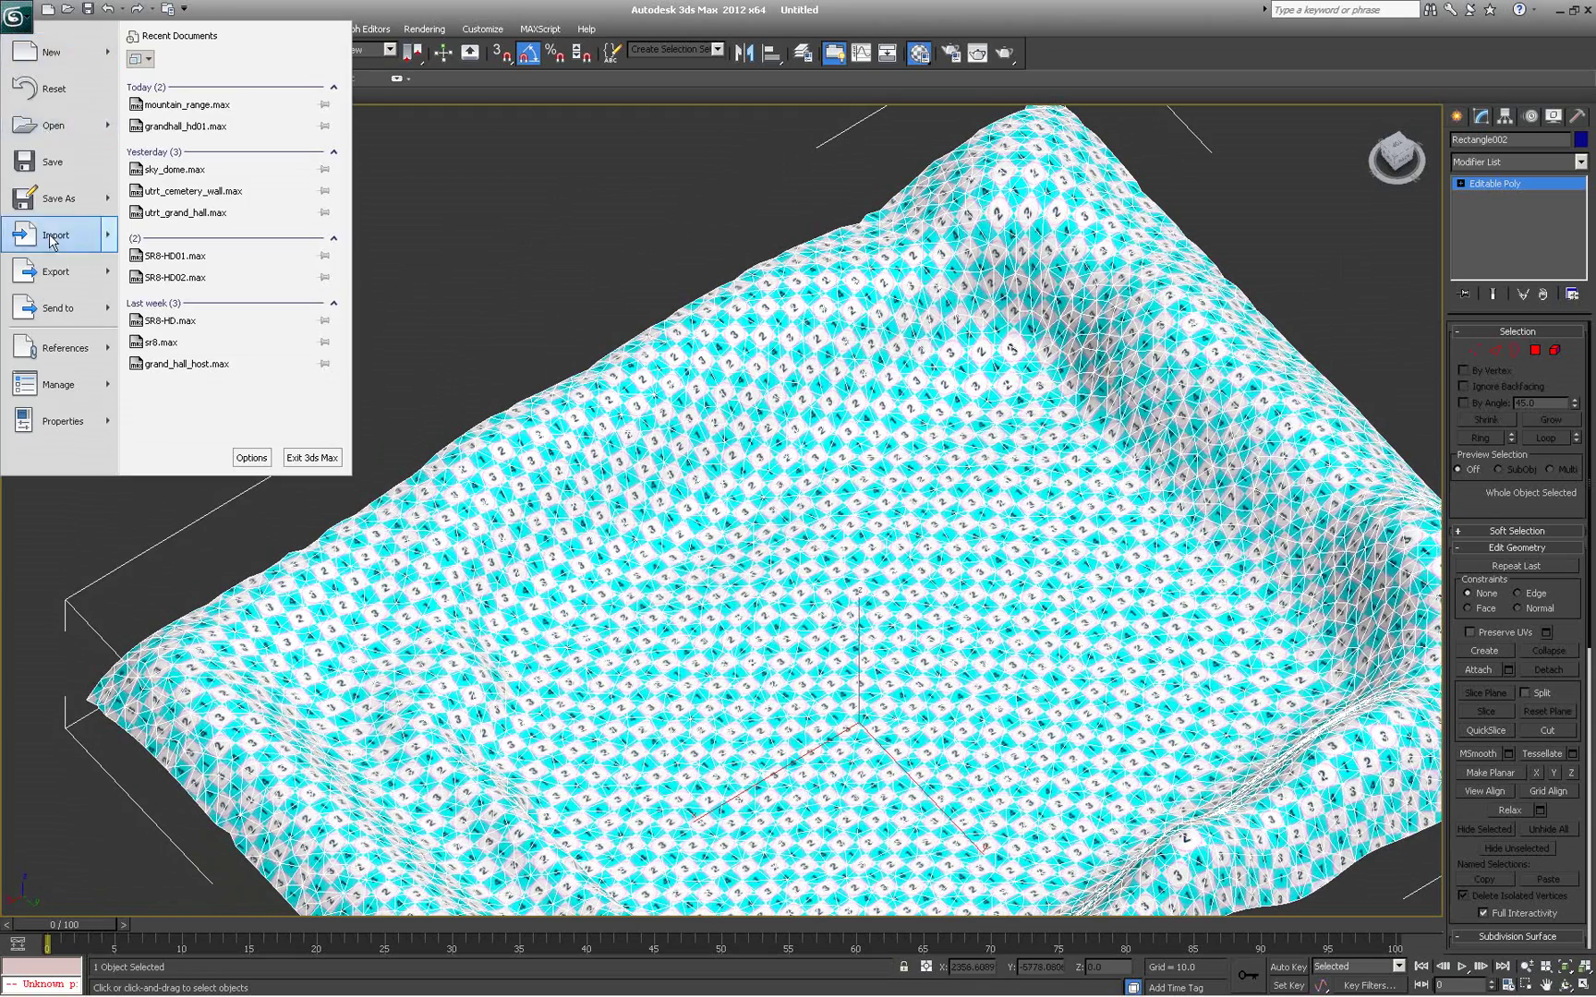
mouse_move(51, 368)
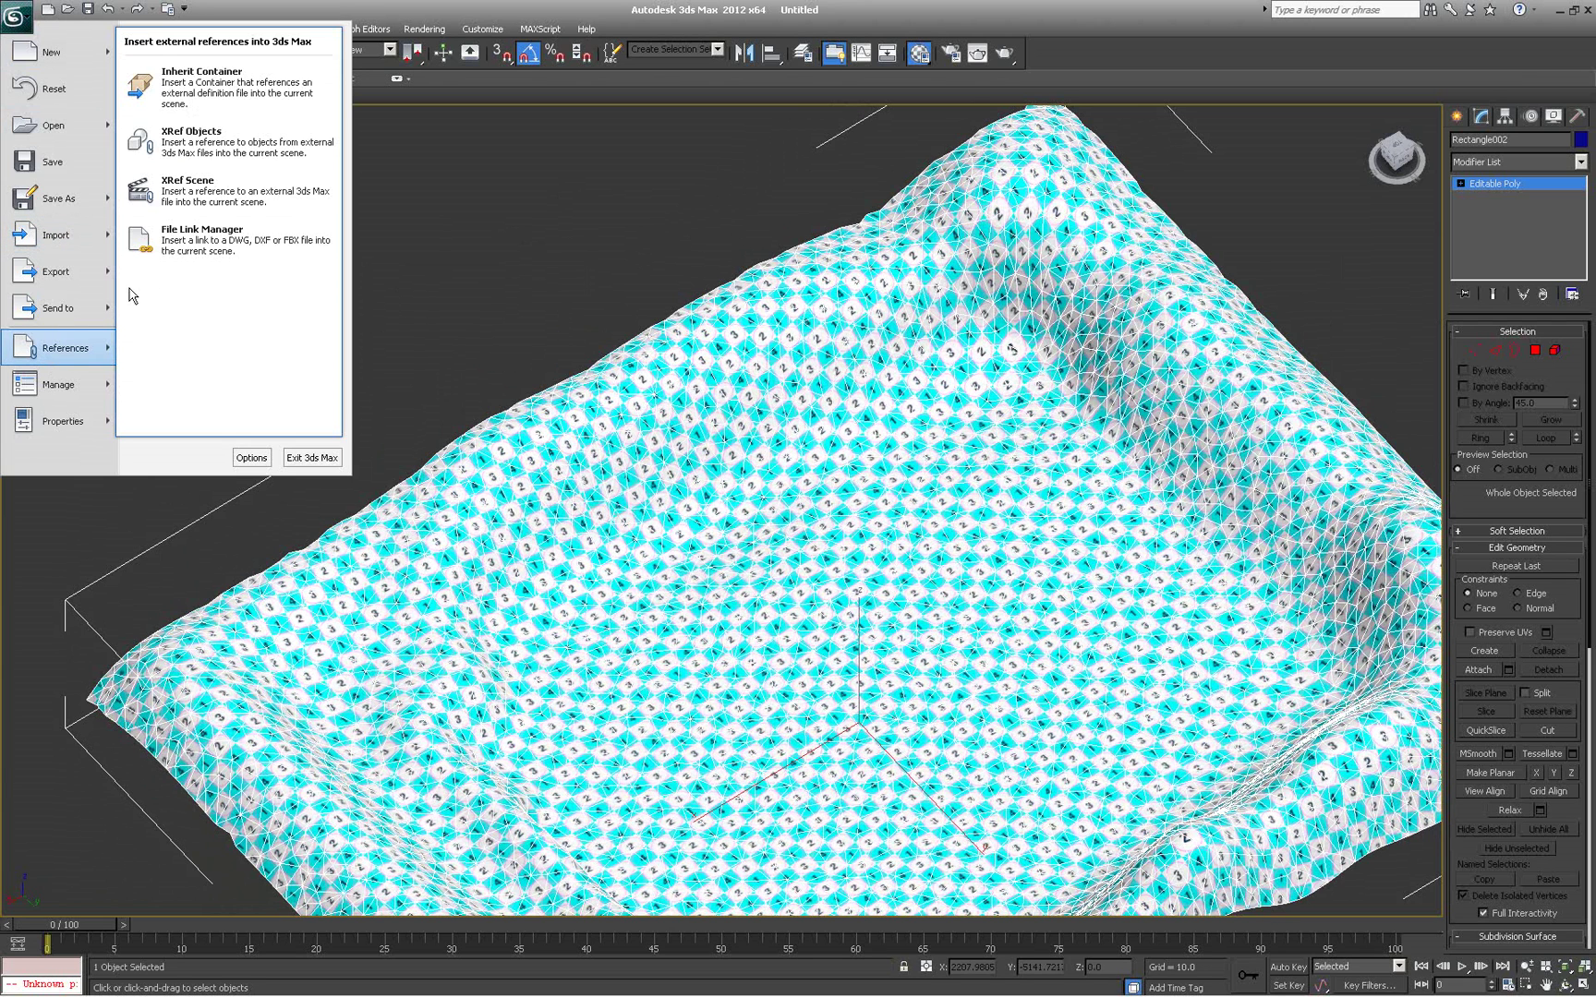
click(164, 189)
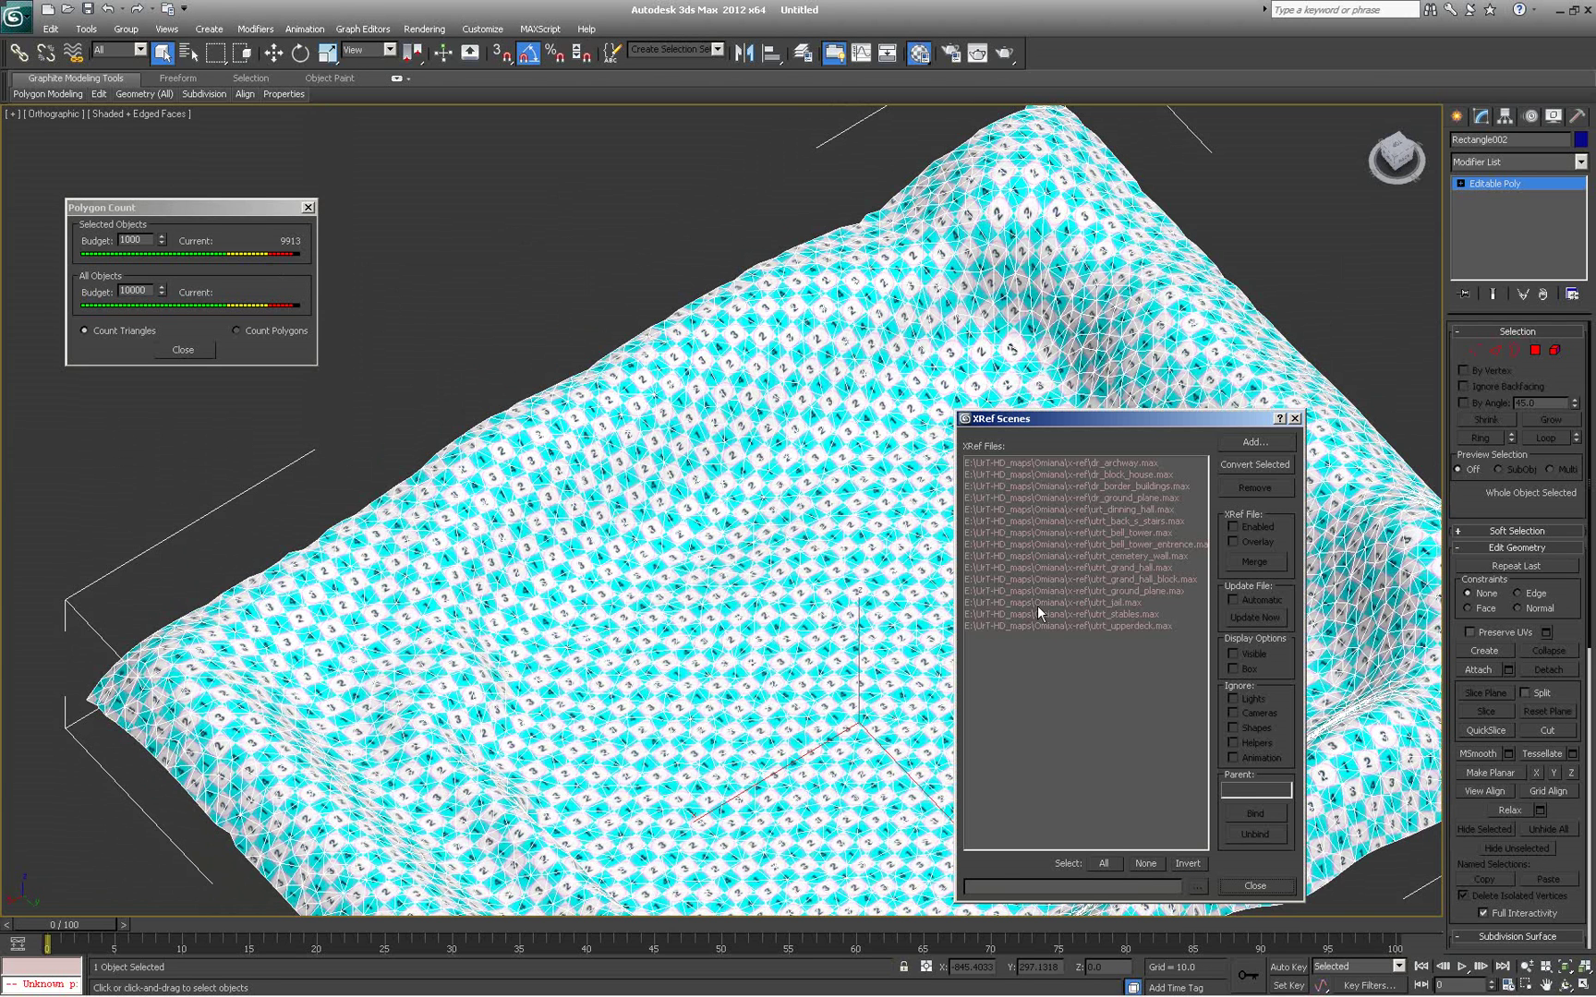
click(1122, 464)
shift+click(1143, 627)
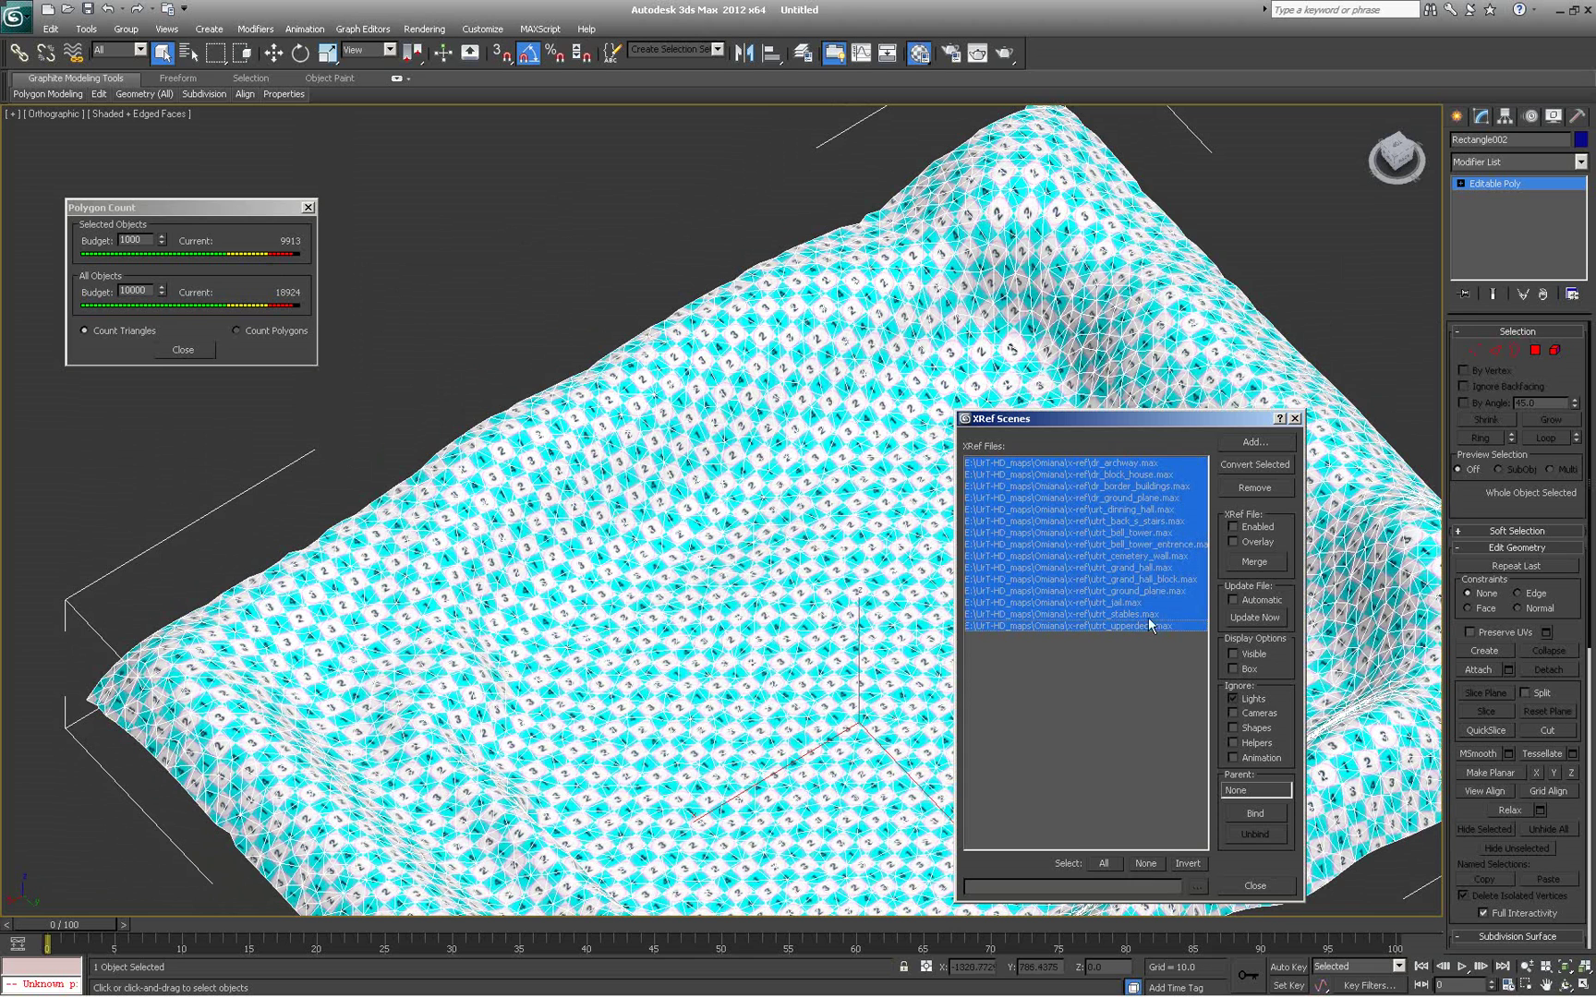
click(1233, 527)
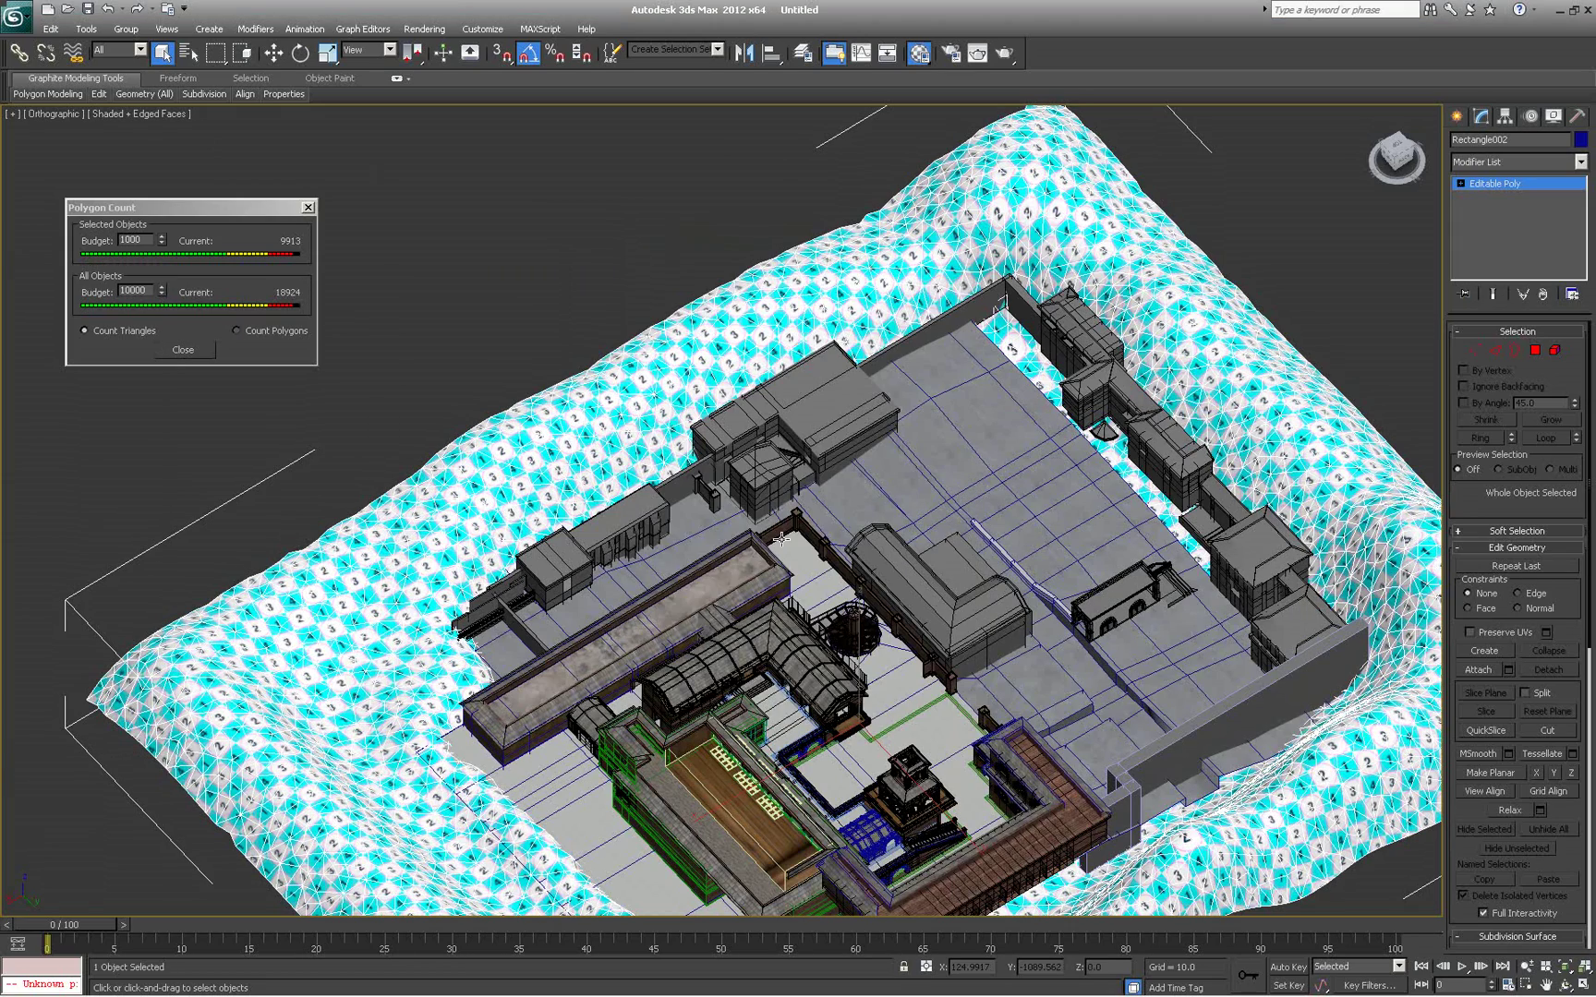
From the top view, delete the terrain polygons hidden beneath the map's buildings and ground, keeping the surrounding slopes
alt+middle_drag(974, 561, 961, 658)
key(t)
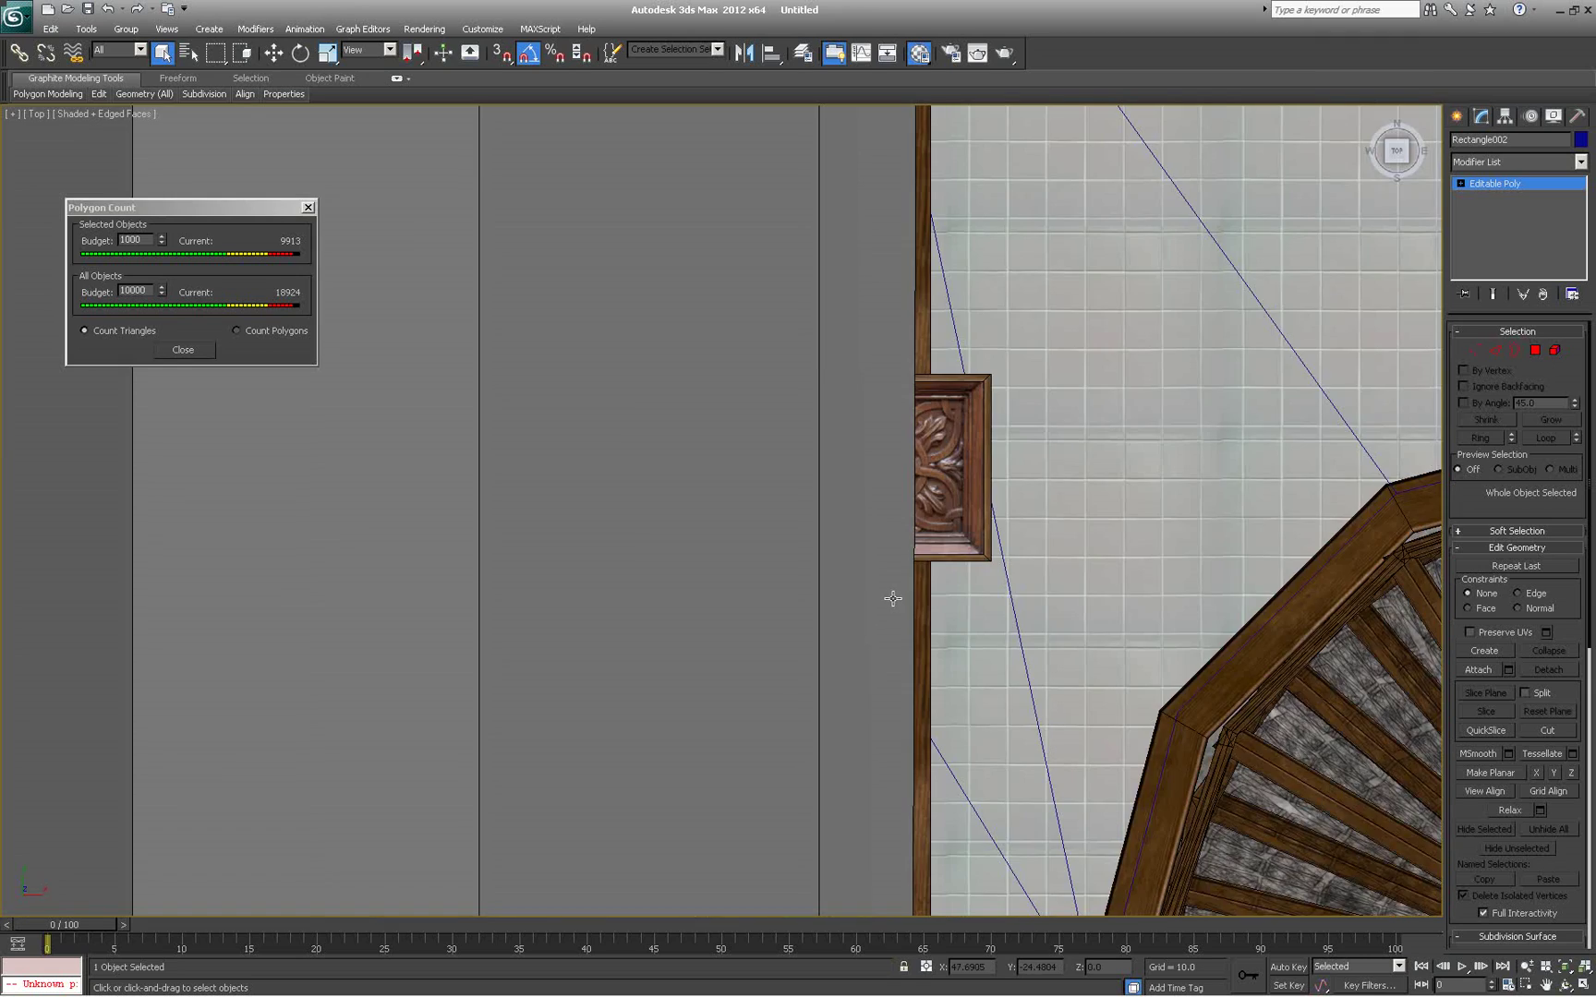
key(z)
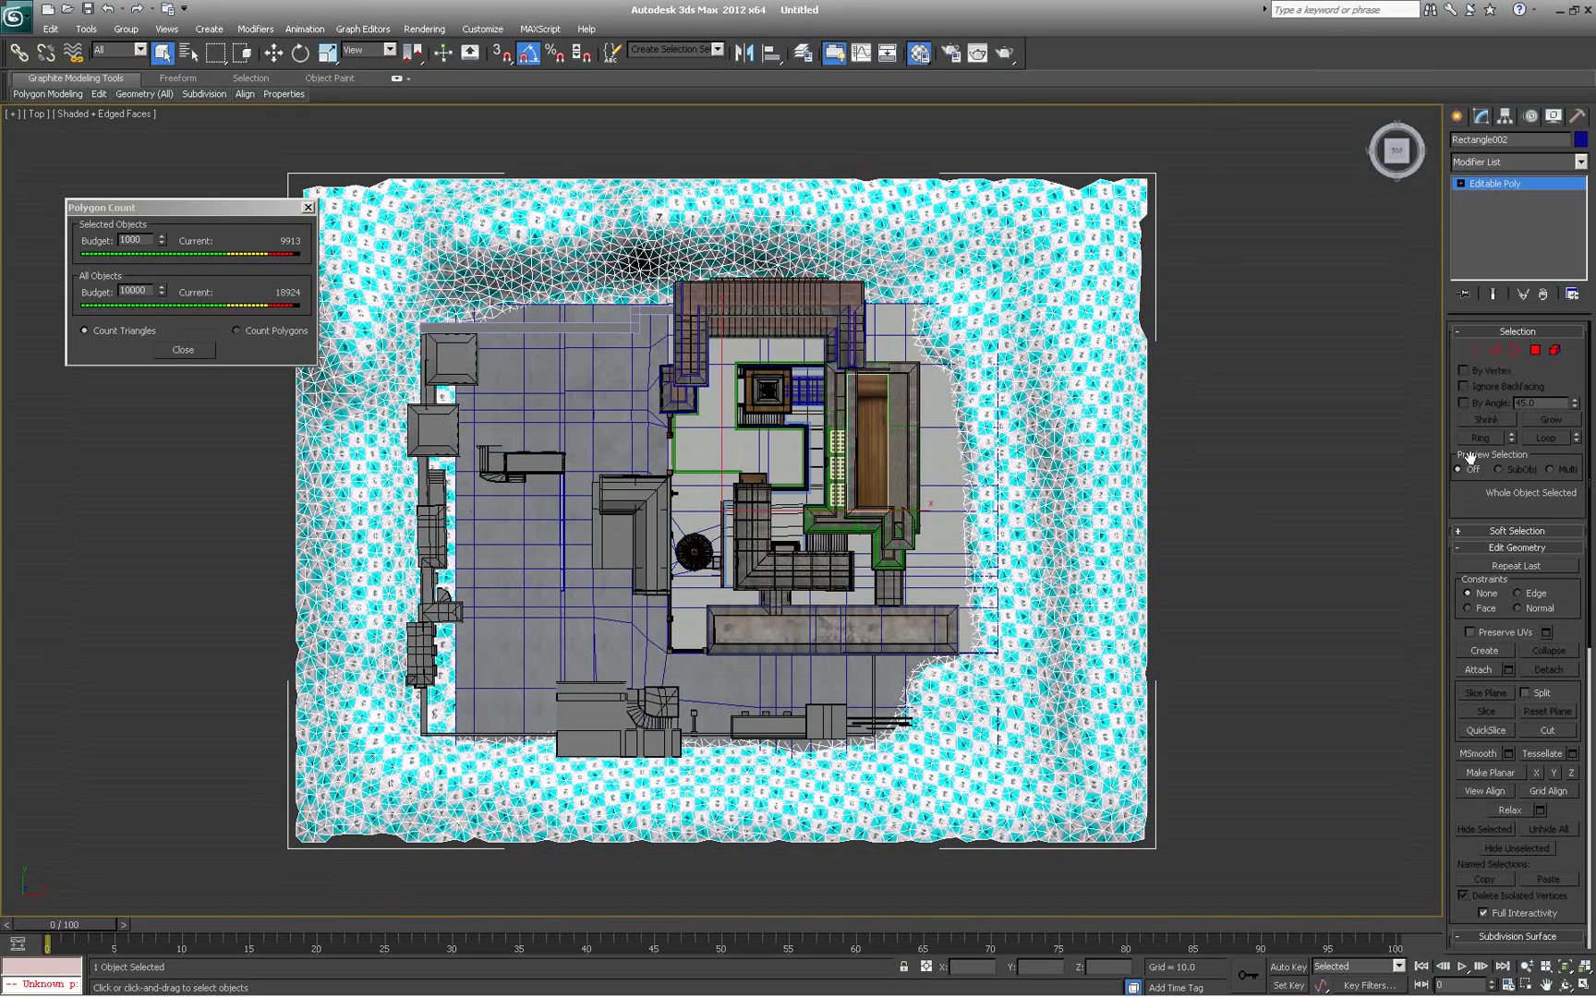
click(1536, 352)
key(ctrl+a)
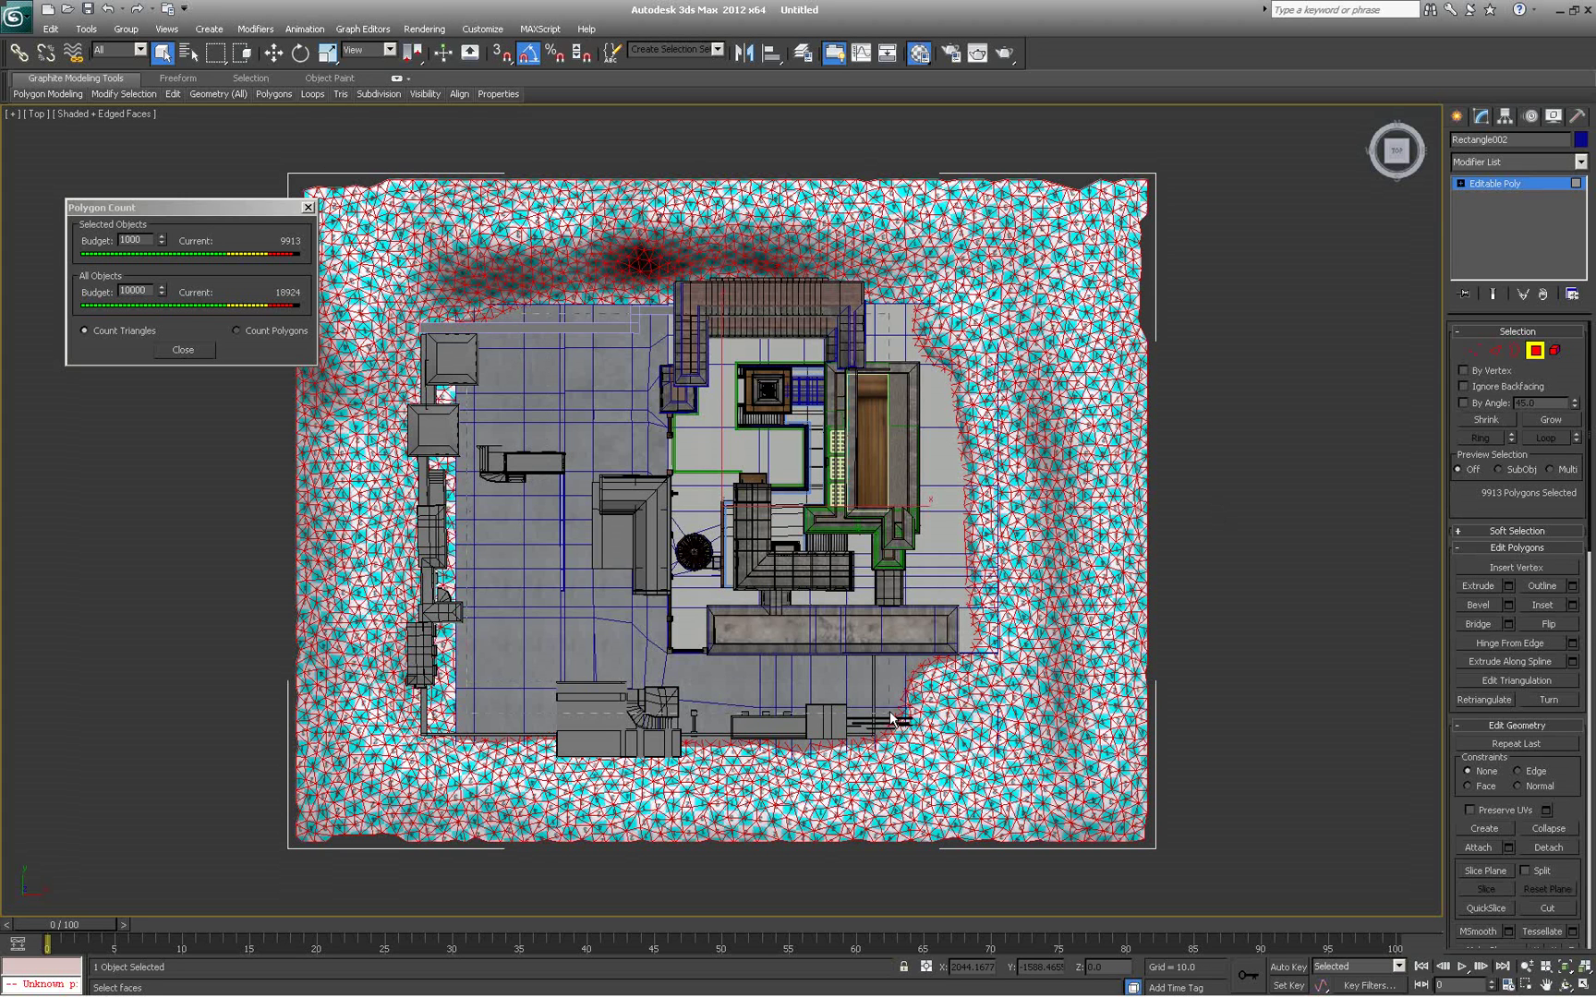
alt+click(925, 730)
key(Delete)
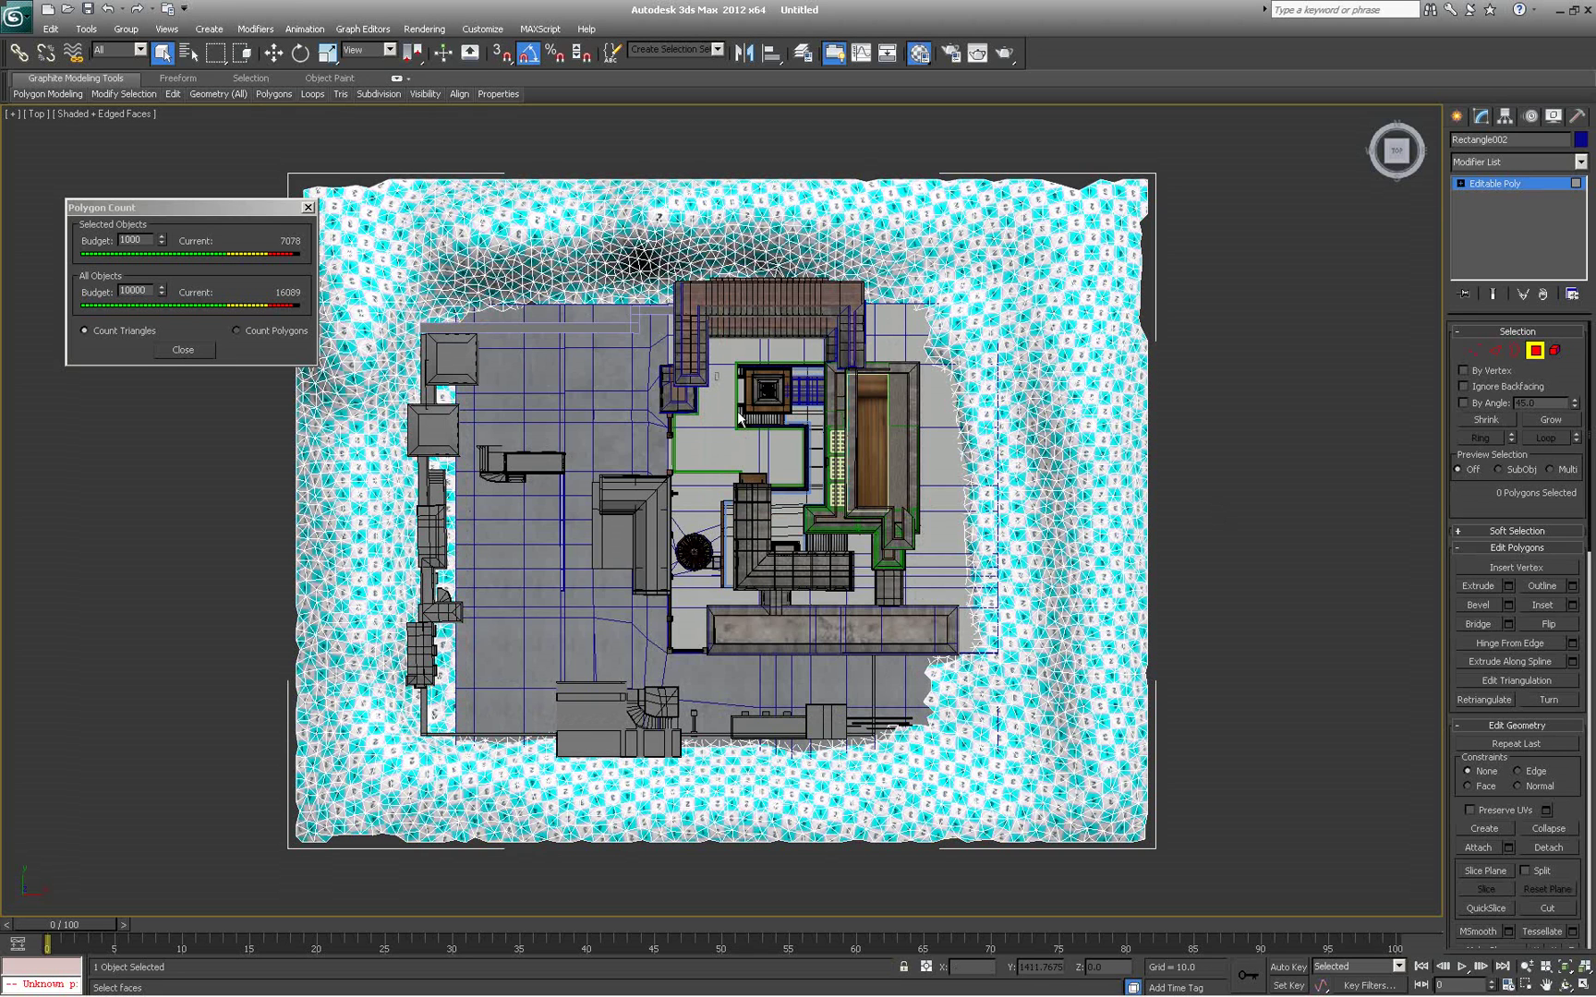
click(949, 585)
key(Delete)
click(937, 403)
key(Delete)
key(ctrl+z)
Leave polygon editing and disable all XRef scene files so only the terrain ring is shown
alt+middle_drag(929, 407, 491, 328)
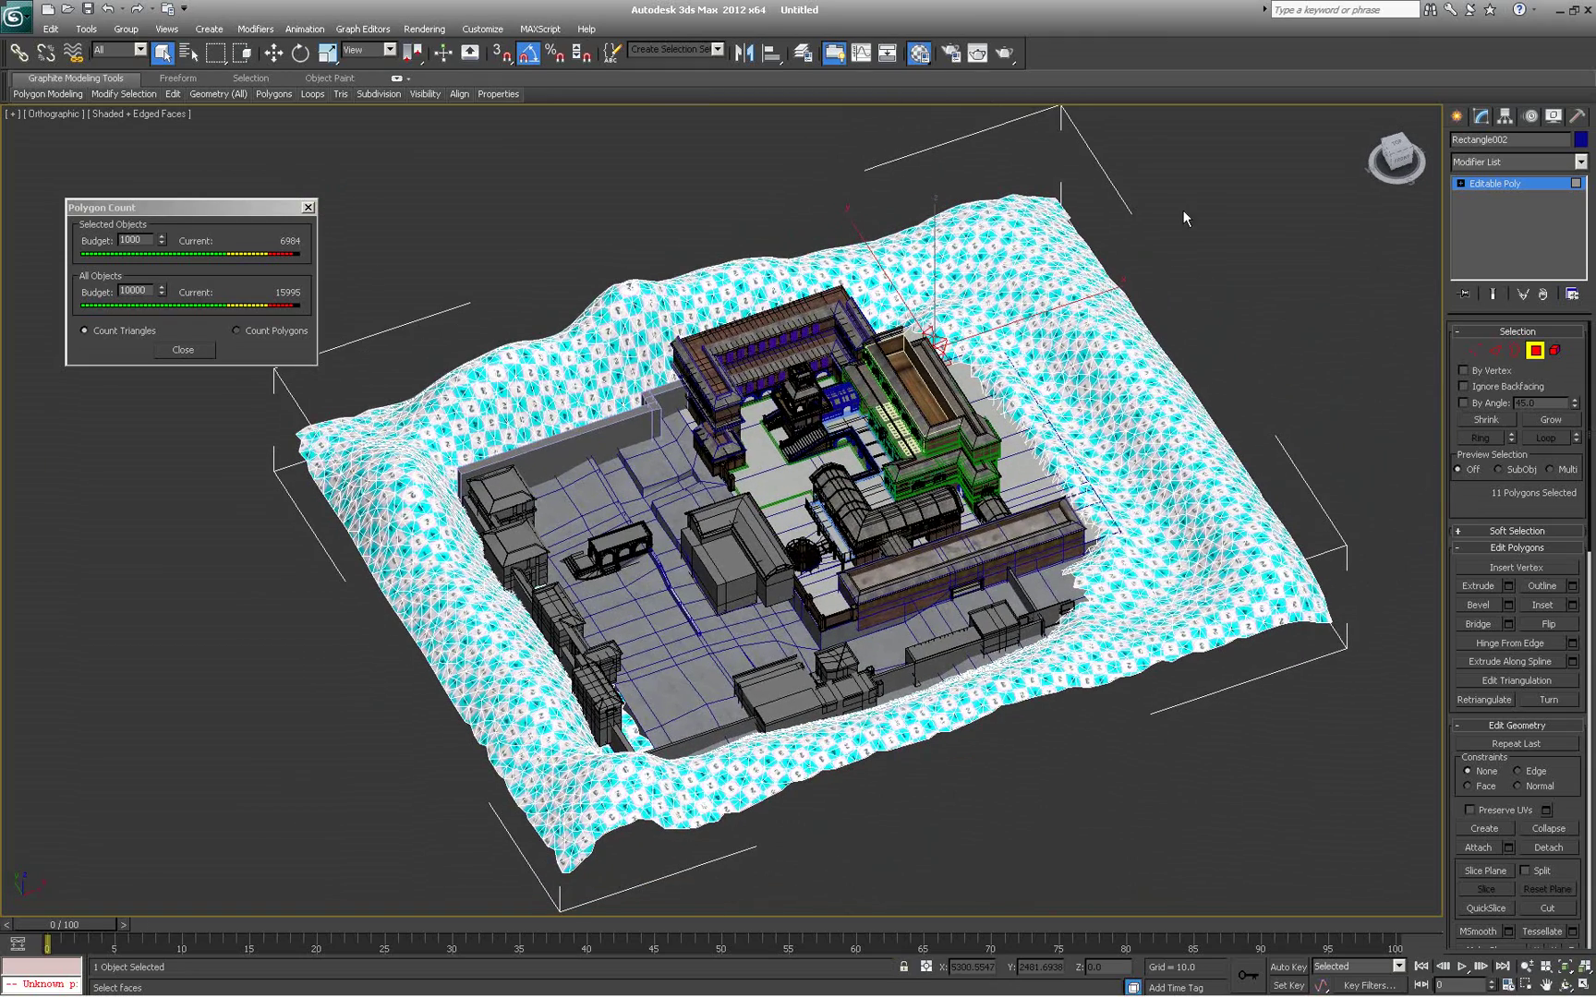
click(1534, 352)
alt+middle_drag(1062, 444, 743, 517)
mouse_move(427, 444)
alt+middle_down()
mouse_move(259, 413)
mouse_move(319, 498)
mouse_move(349, 466)
mouse_move(607, 347)
mouse_move(691, 394)
mouse_move(431, 428)
alt+middle_up()
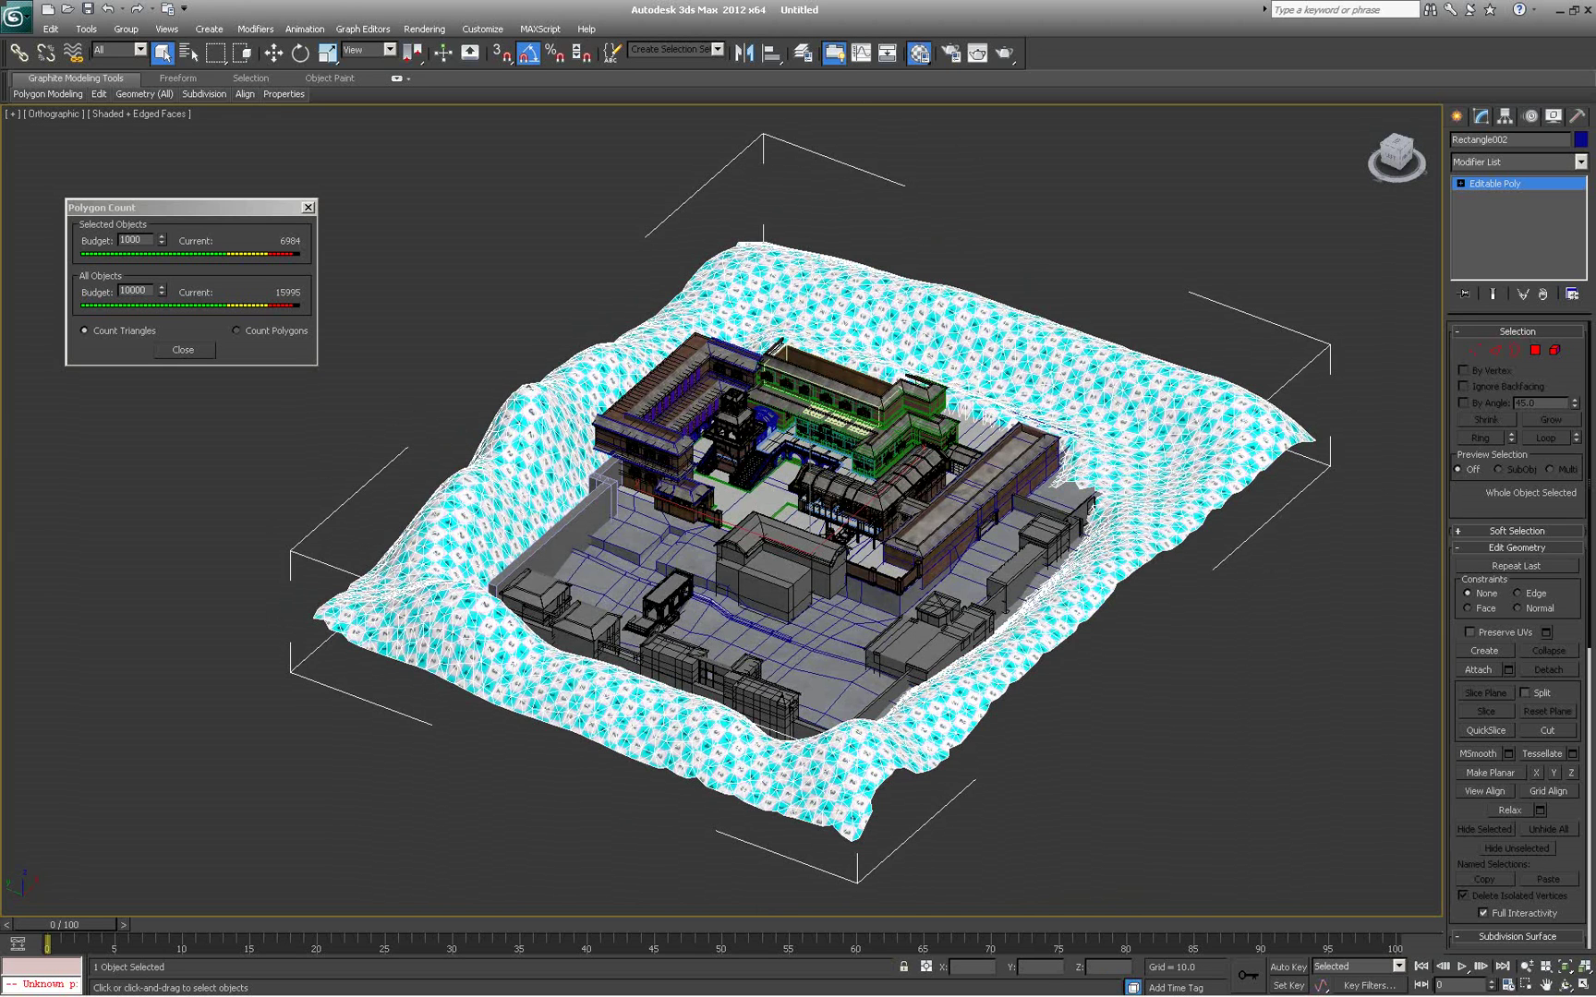
drag(475, 166, 507, 192)
click(519, 295)
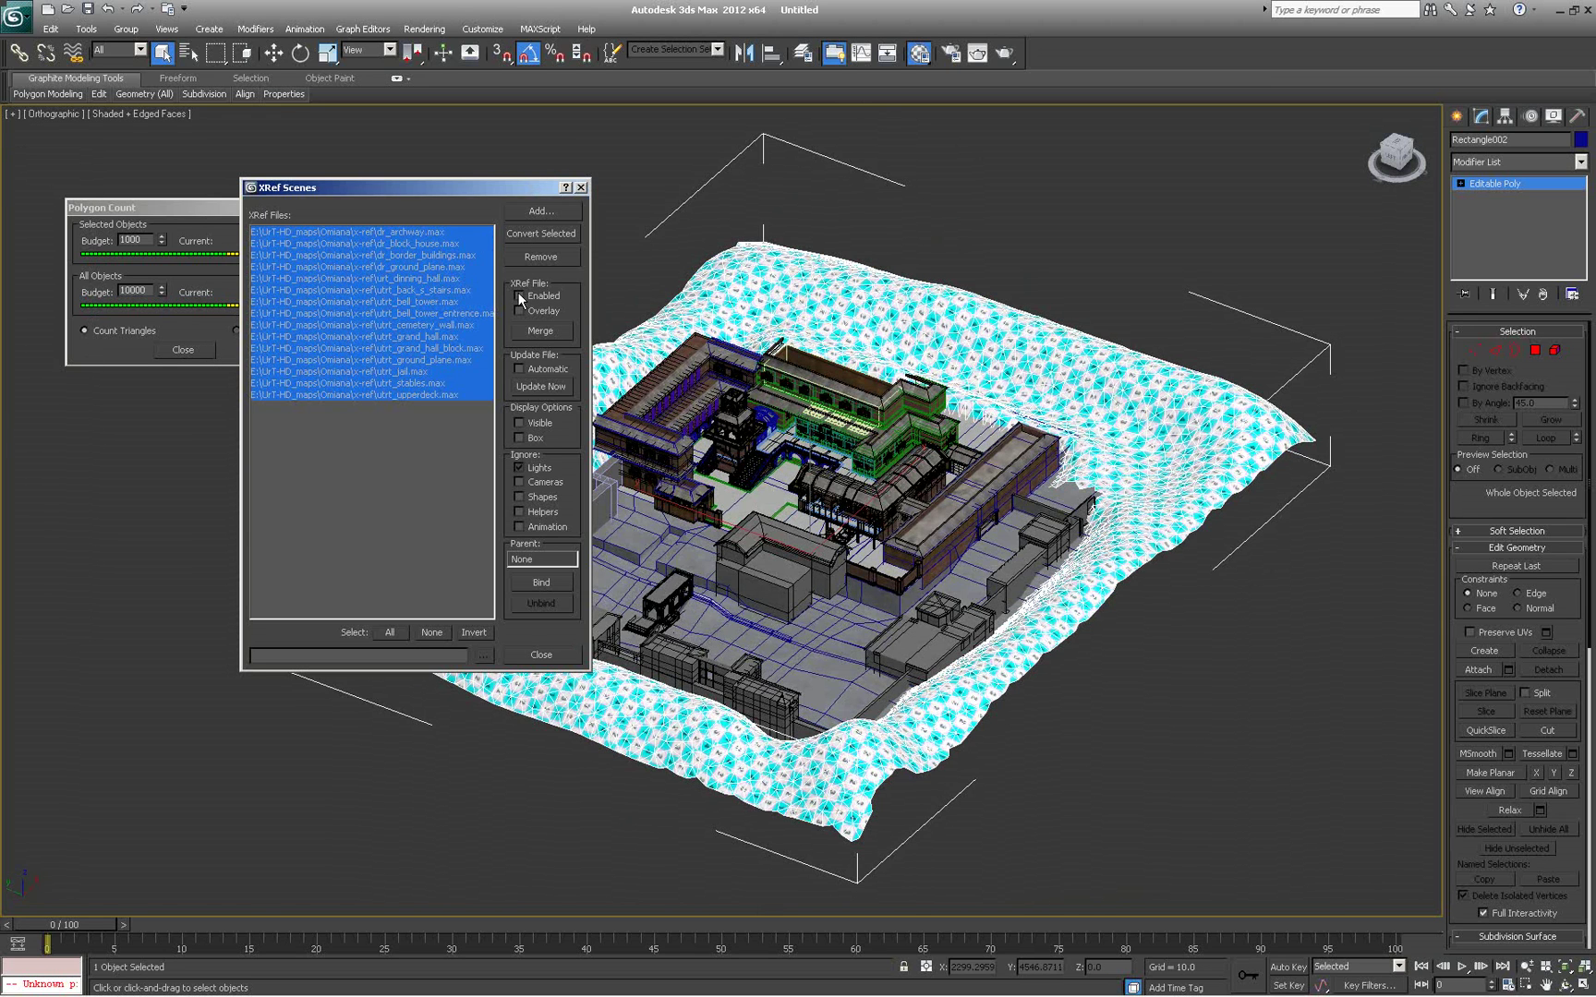
click(581, 187)
alt+middle_drag(648, 445, 952, 488)
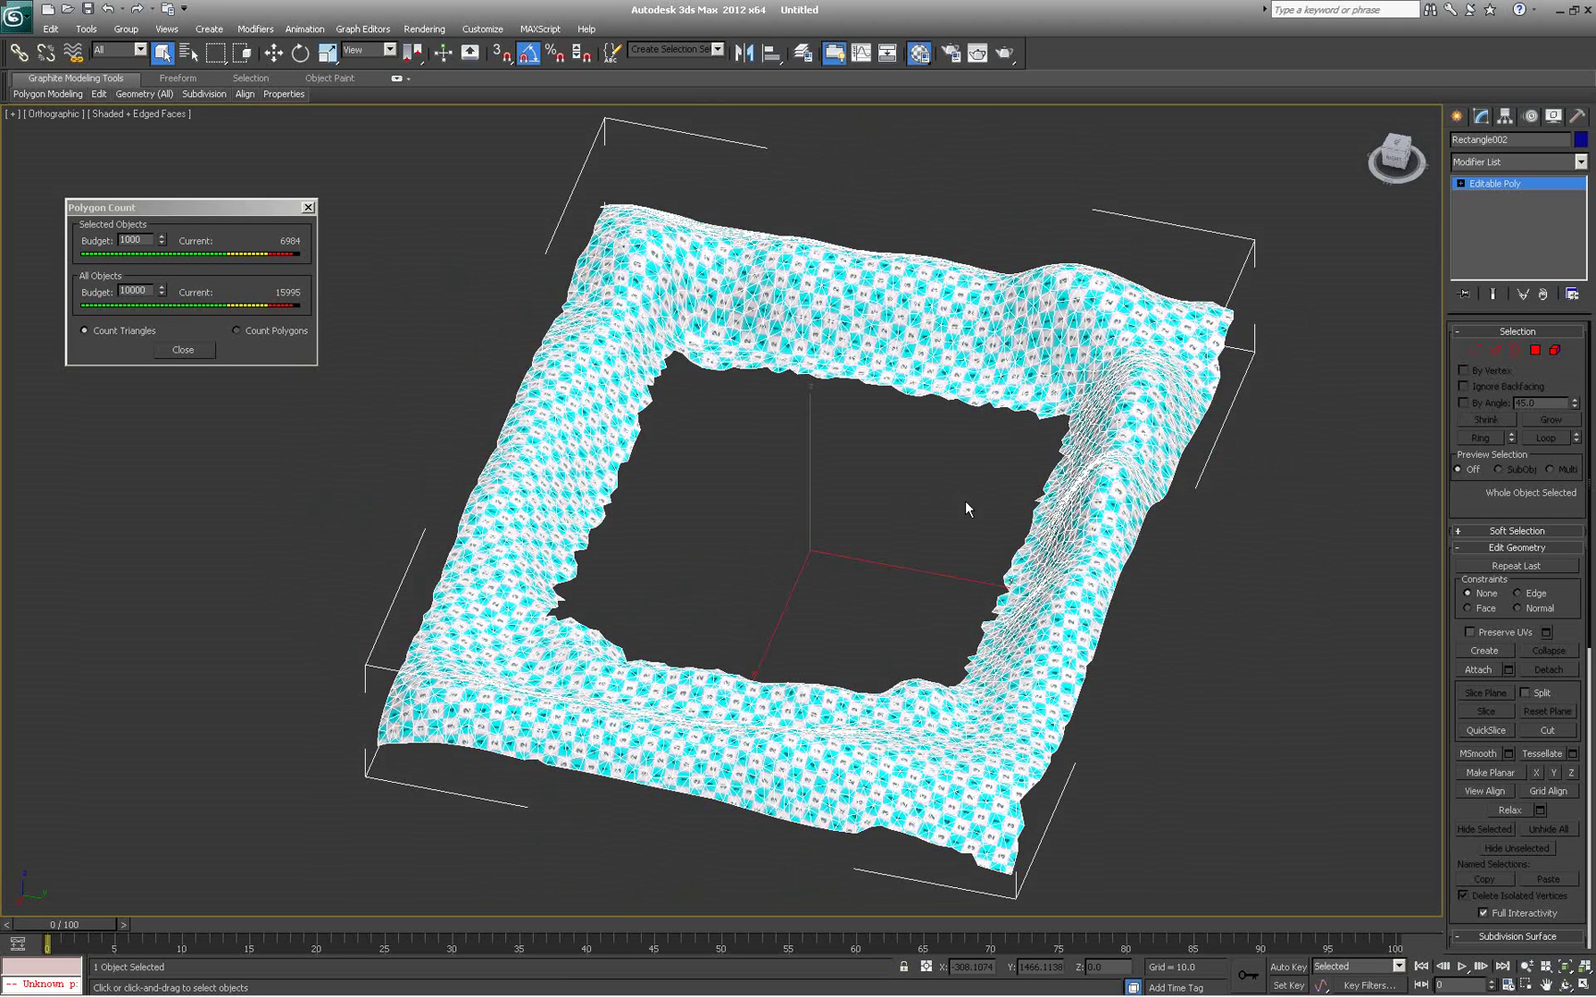
Select the block of polygons across the middle of the terrain ring's far side, from outer edge to inner edge
click(1535, 350)
alt+middle_drag(1054, 377, 893, 469)
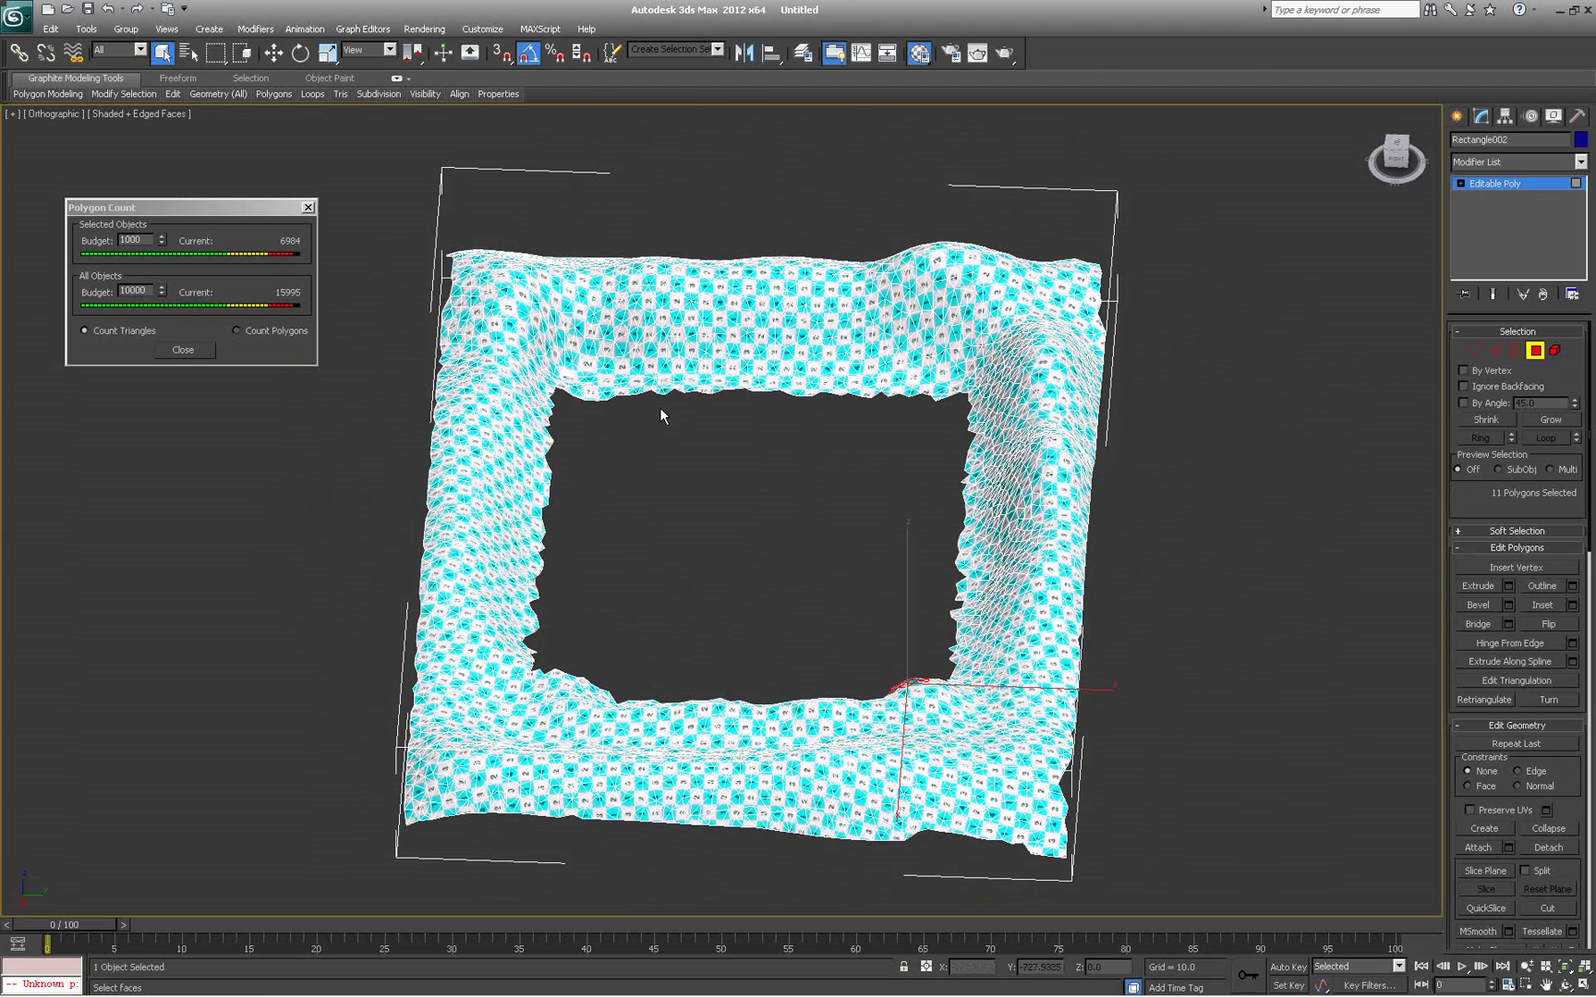
alt+middle_drag(677, 426, 698, 434)
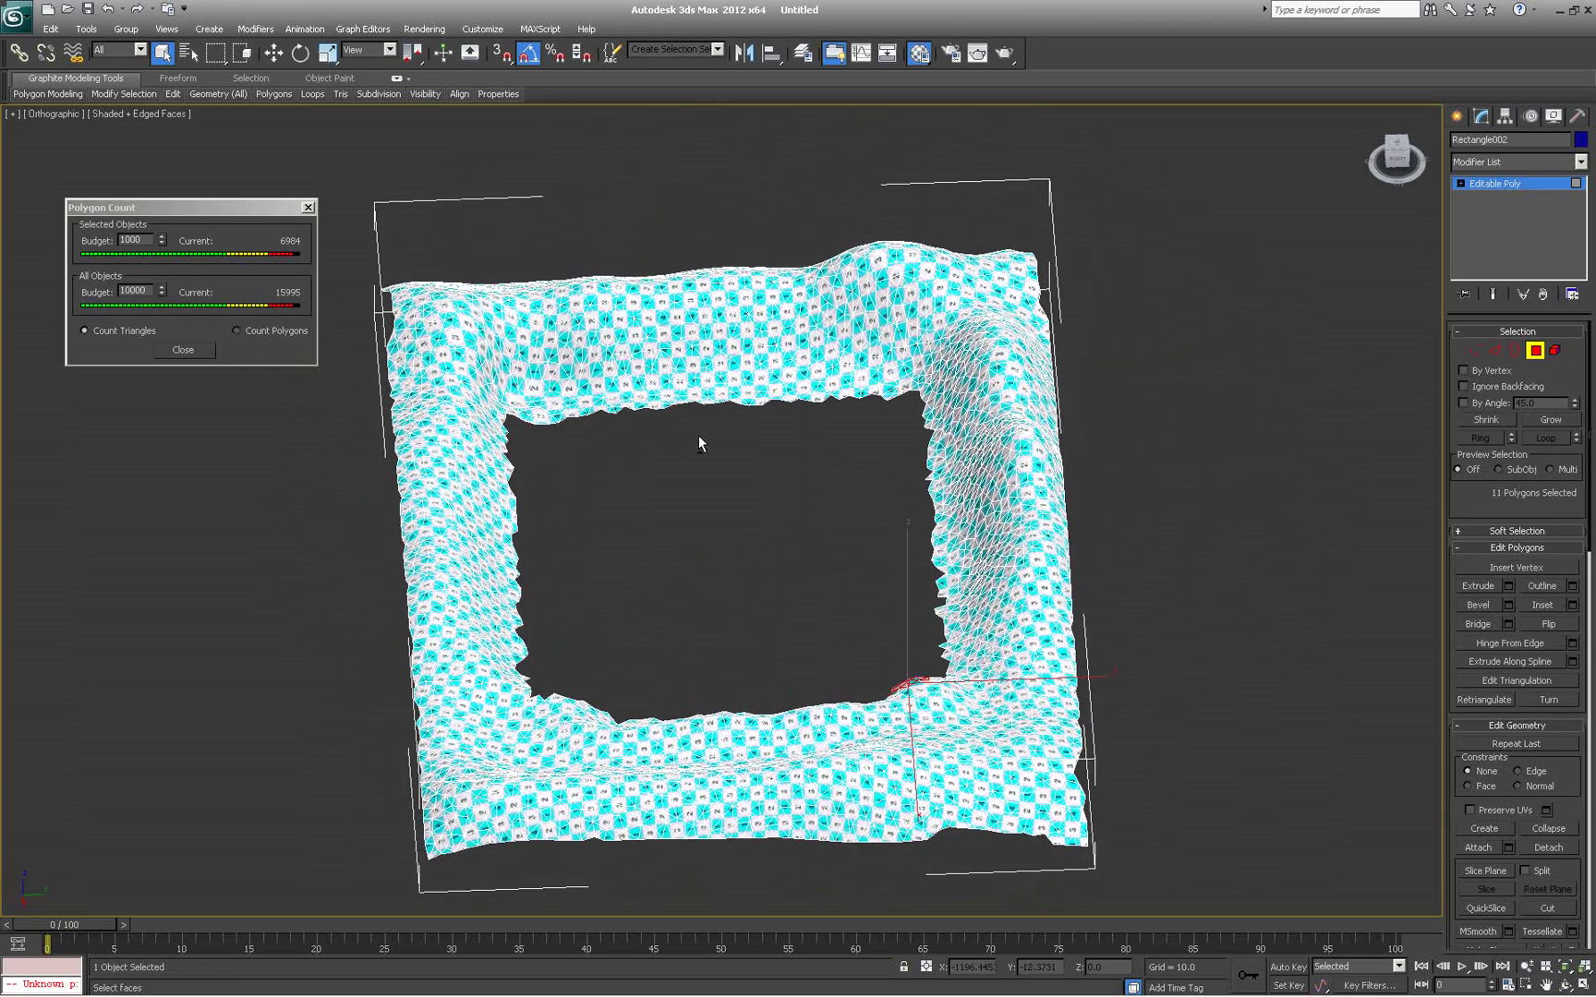
drag(532, 221, 802, 491)
mouse_move(774, 602)
alt+middle_down()
mouse_move(801, 587)
mouse_move(777, 577)
alt+middle_up()
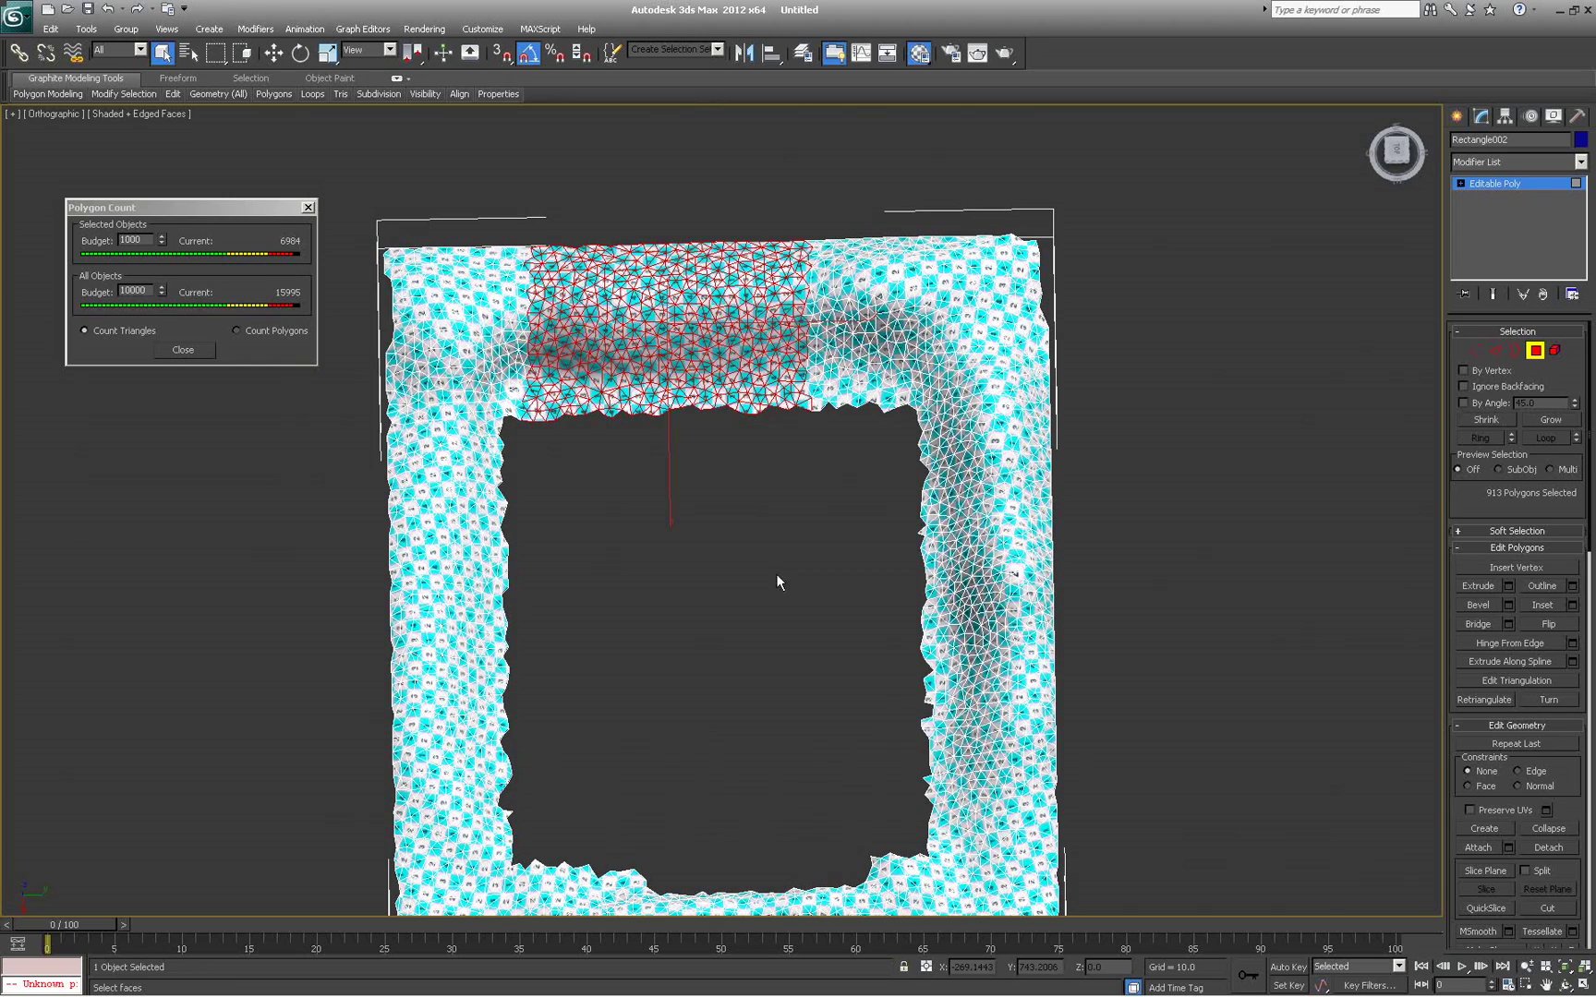
click(1552, 164)
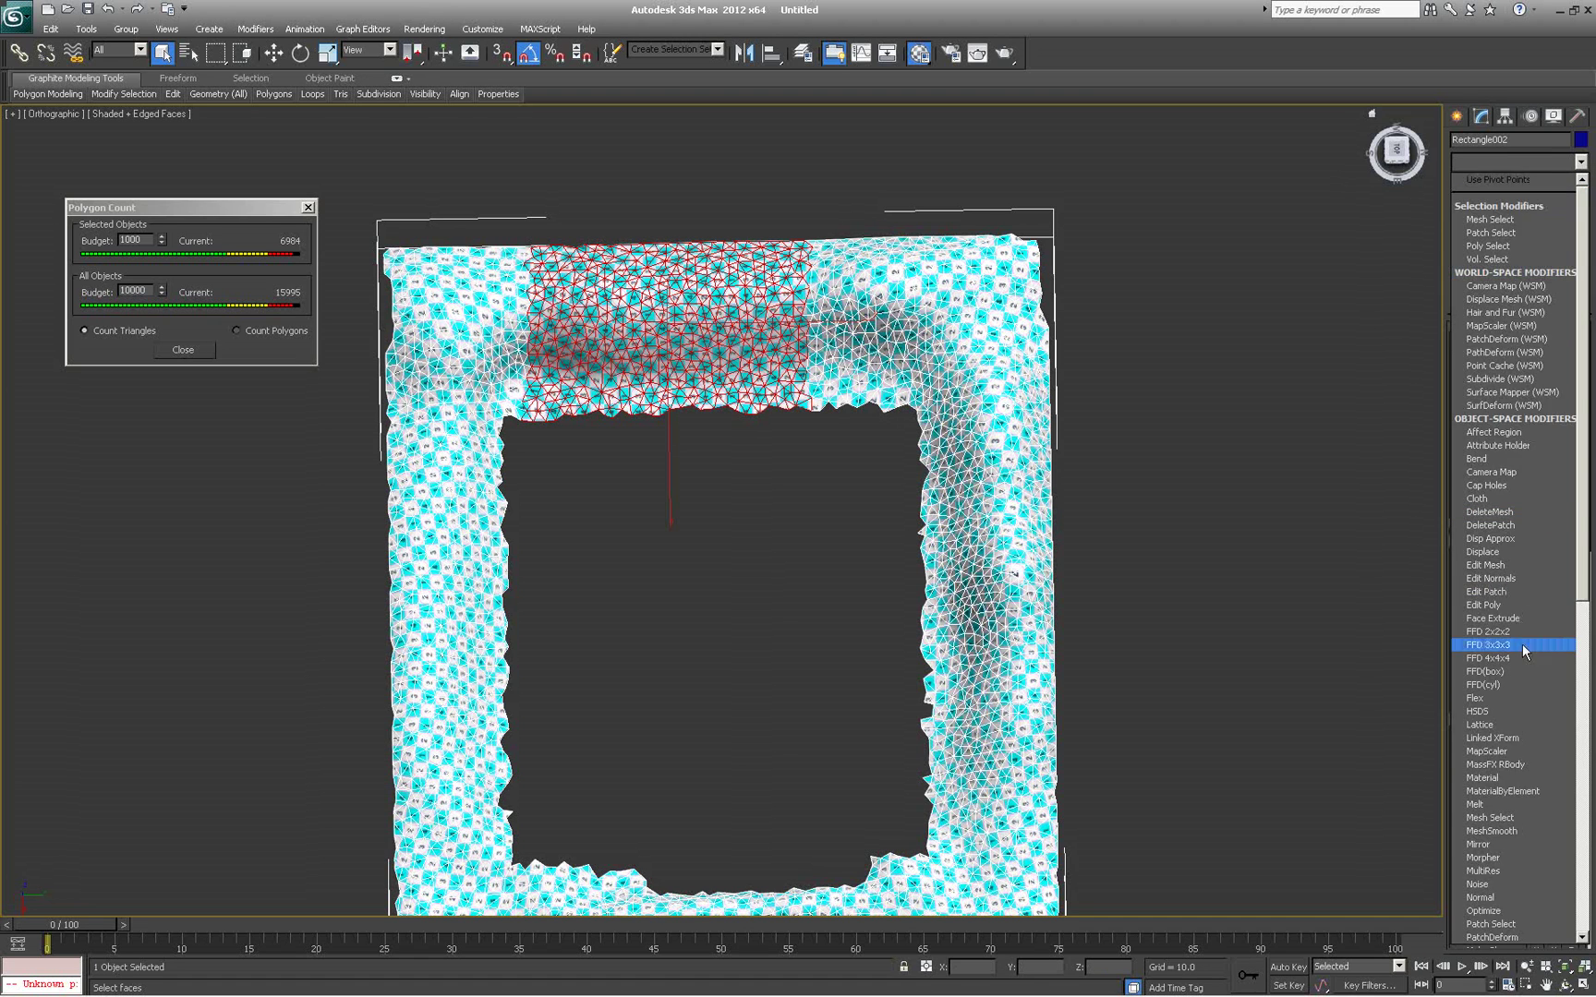
scroll(1522, 606, down, 10)
scroll(1511, 733, down, 3)
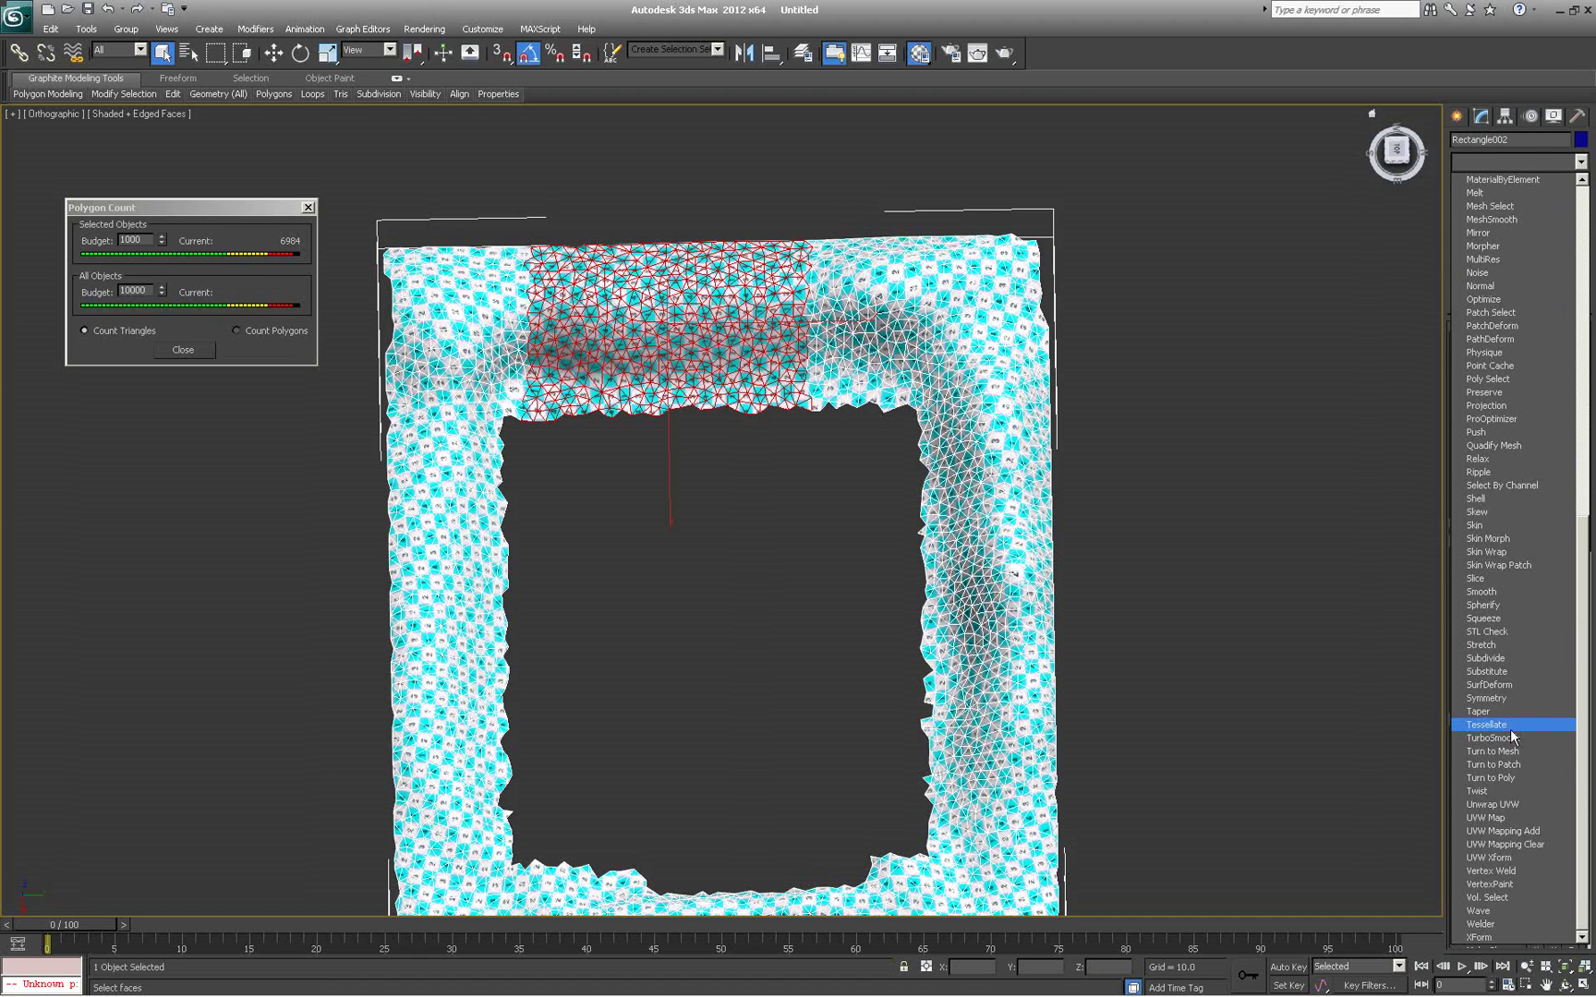
click(1522, 813)
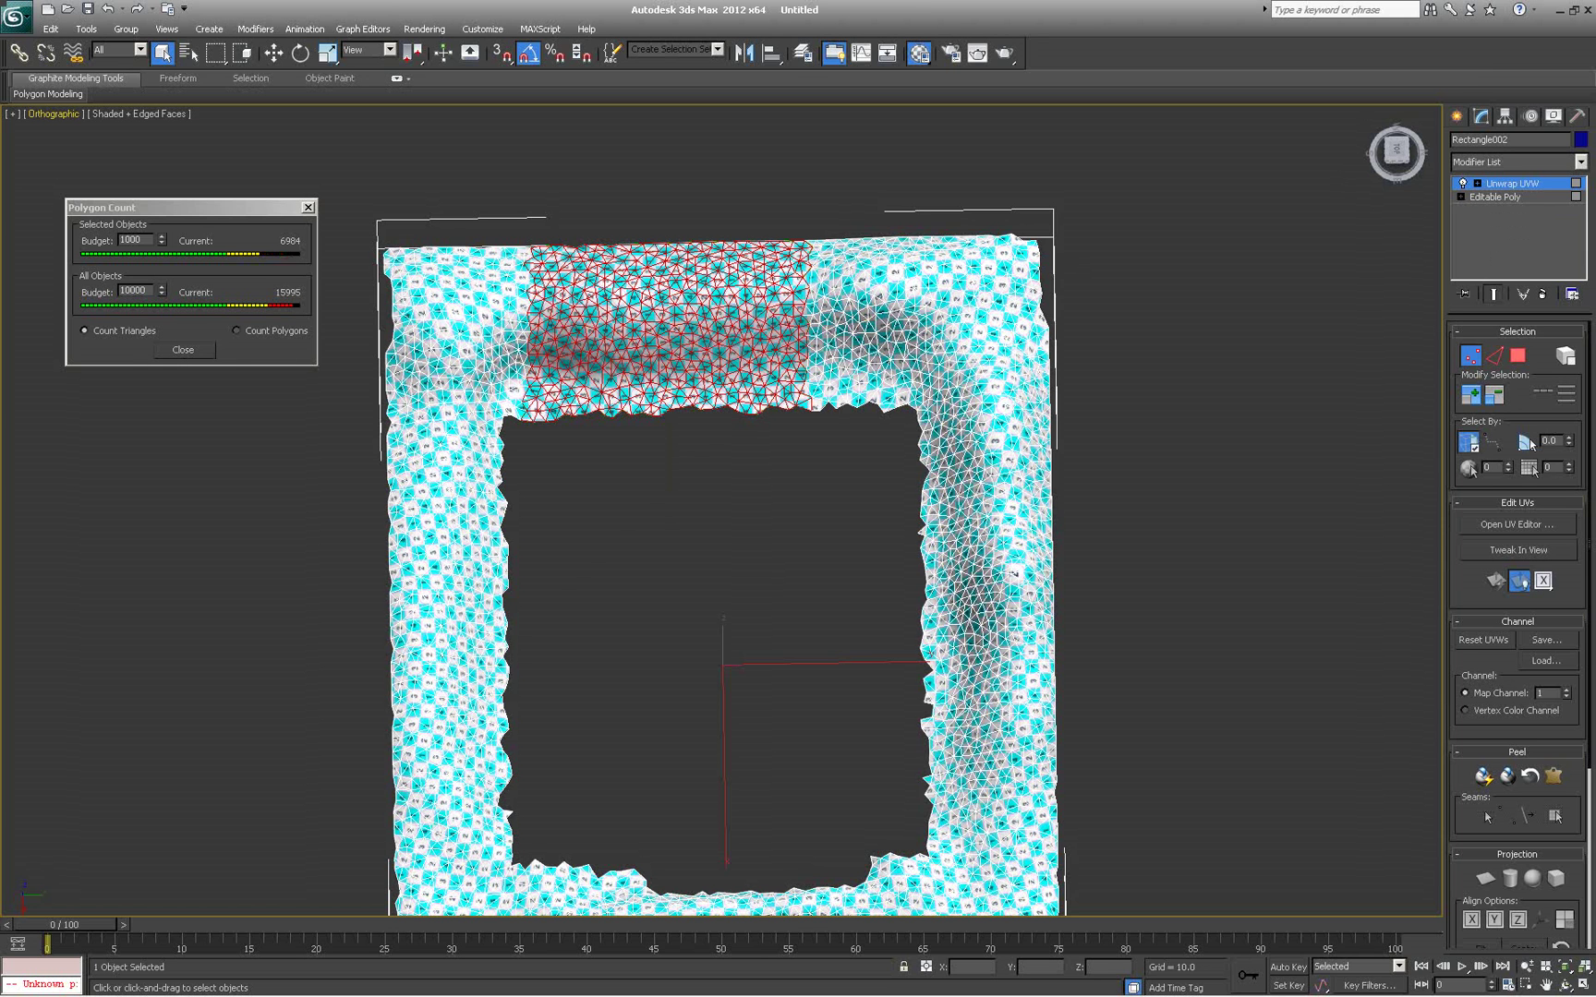
click(85, 329)
right_click(1503, 183)
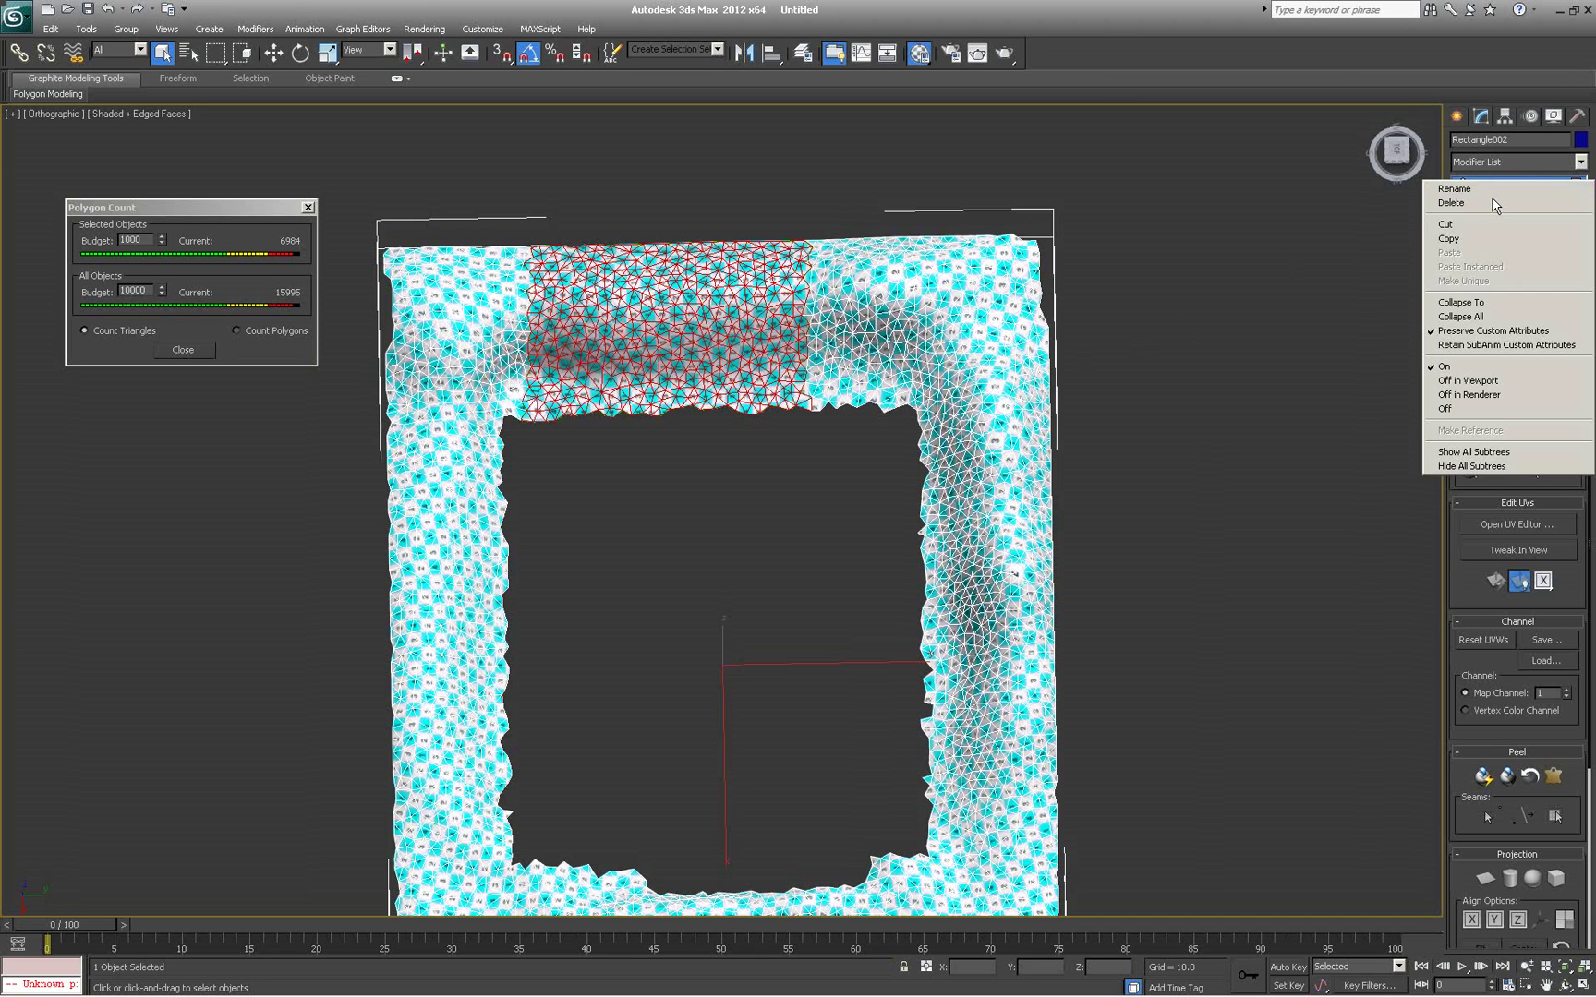
click(1496, 202)
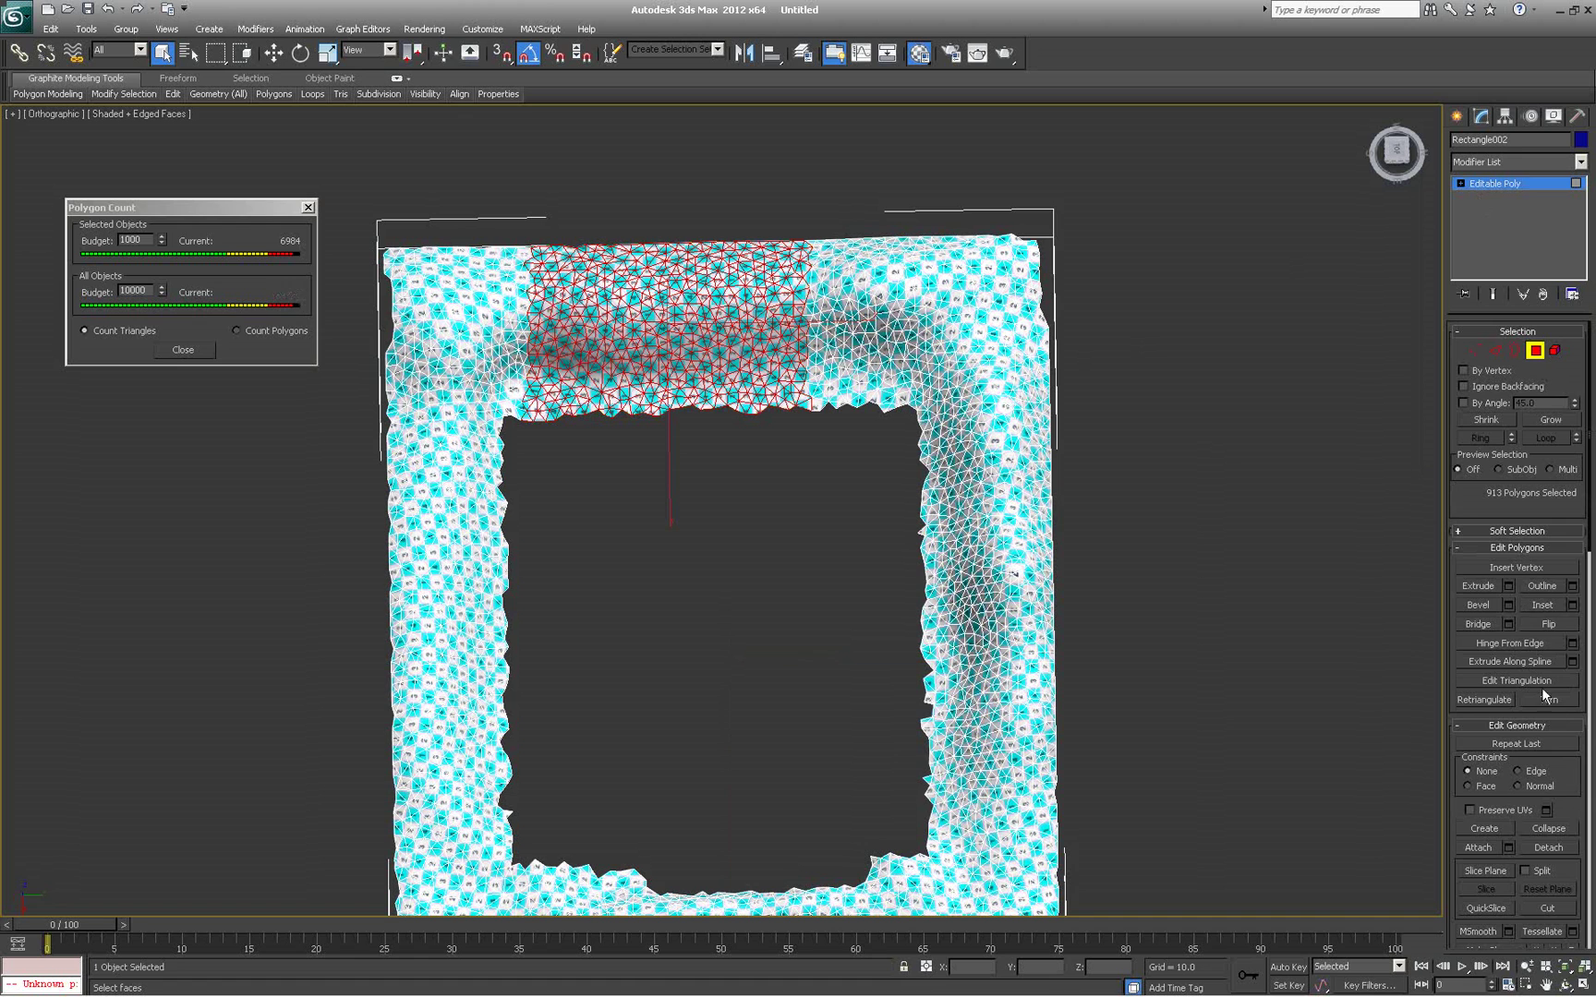
Assign material ID 2 to the selected block of terrain polygons and view the texture it receives
drag(1567, 778, 1548, 323)
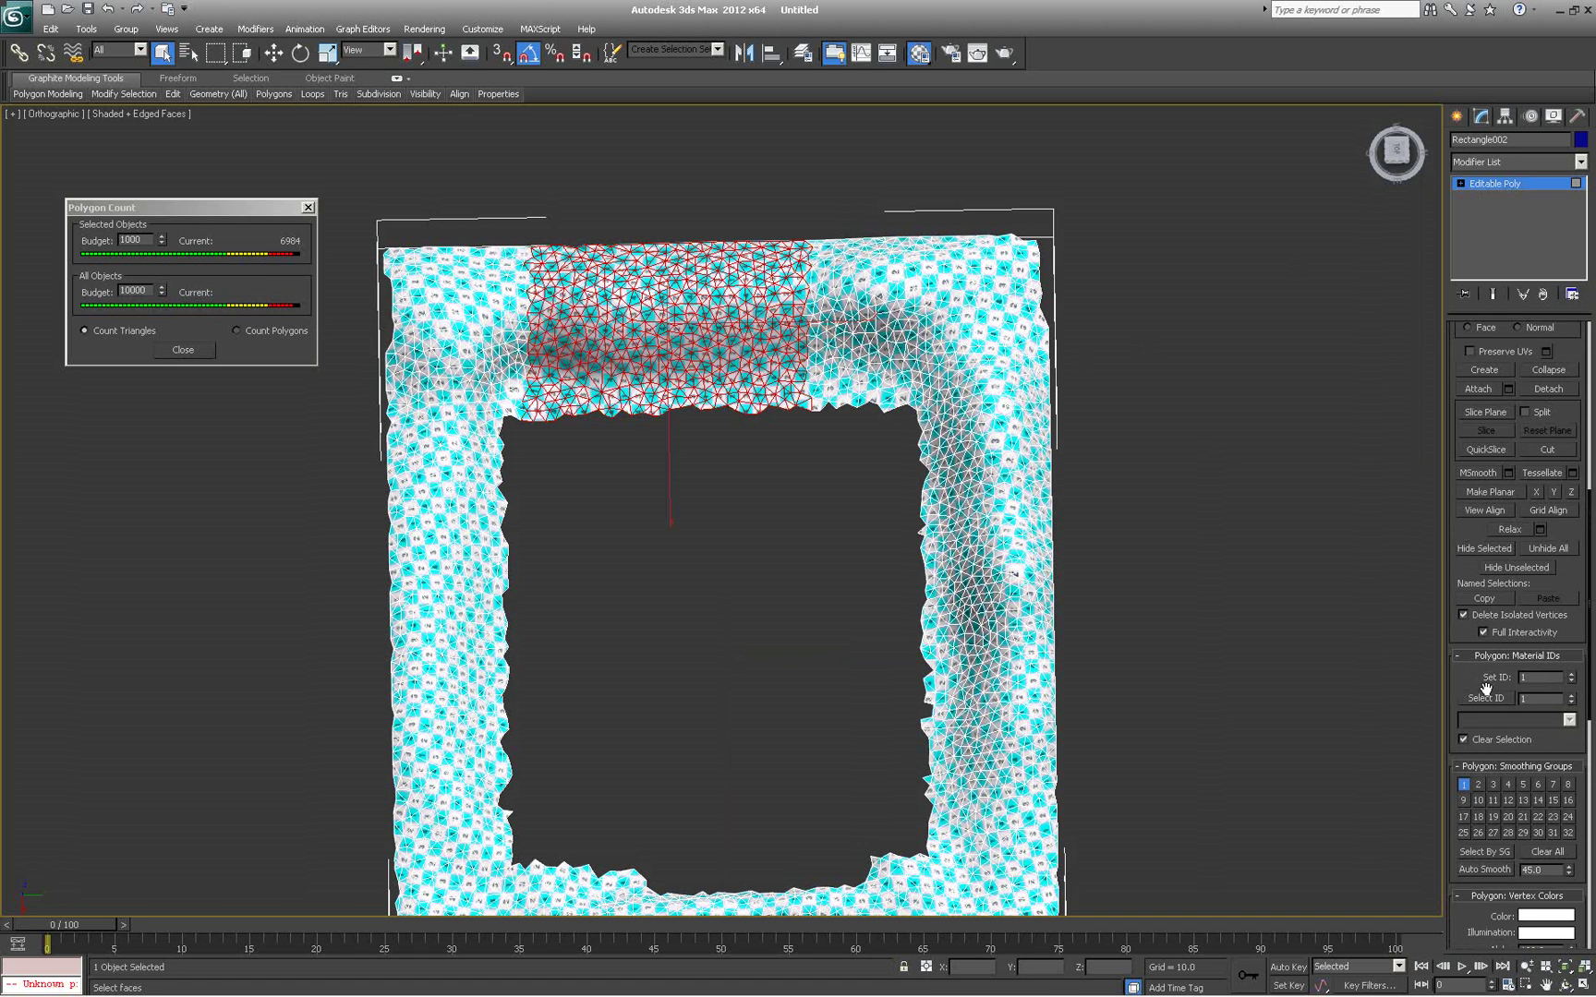
click(1570, 674)
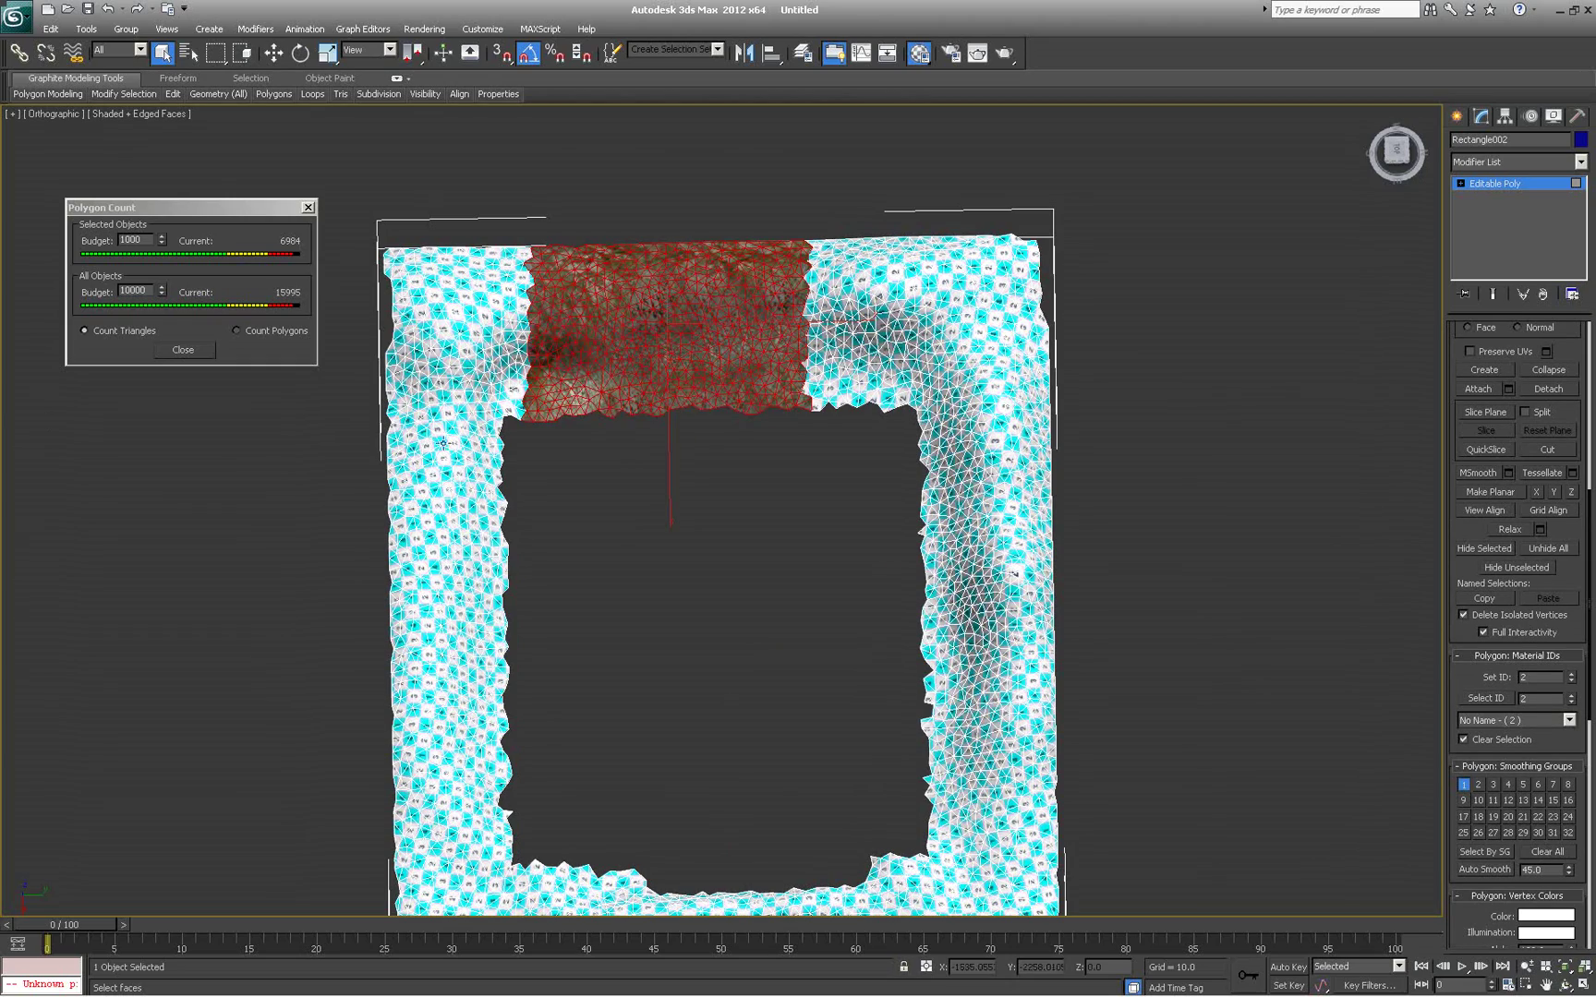
alt+middle_drag(620, 521, 569, 491)
scroll(601, 408, up, 2)
middle_drag(633, 298, 724, 438)
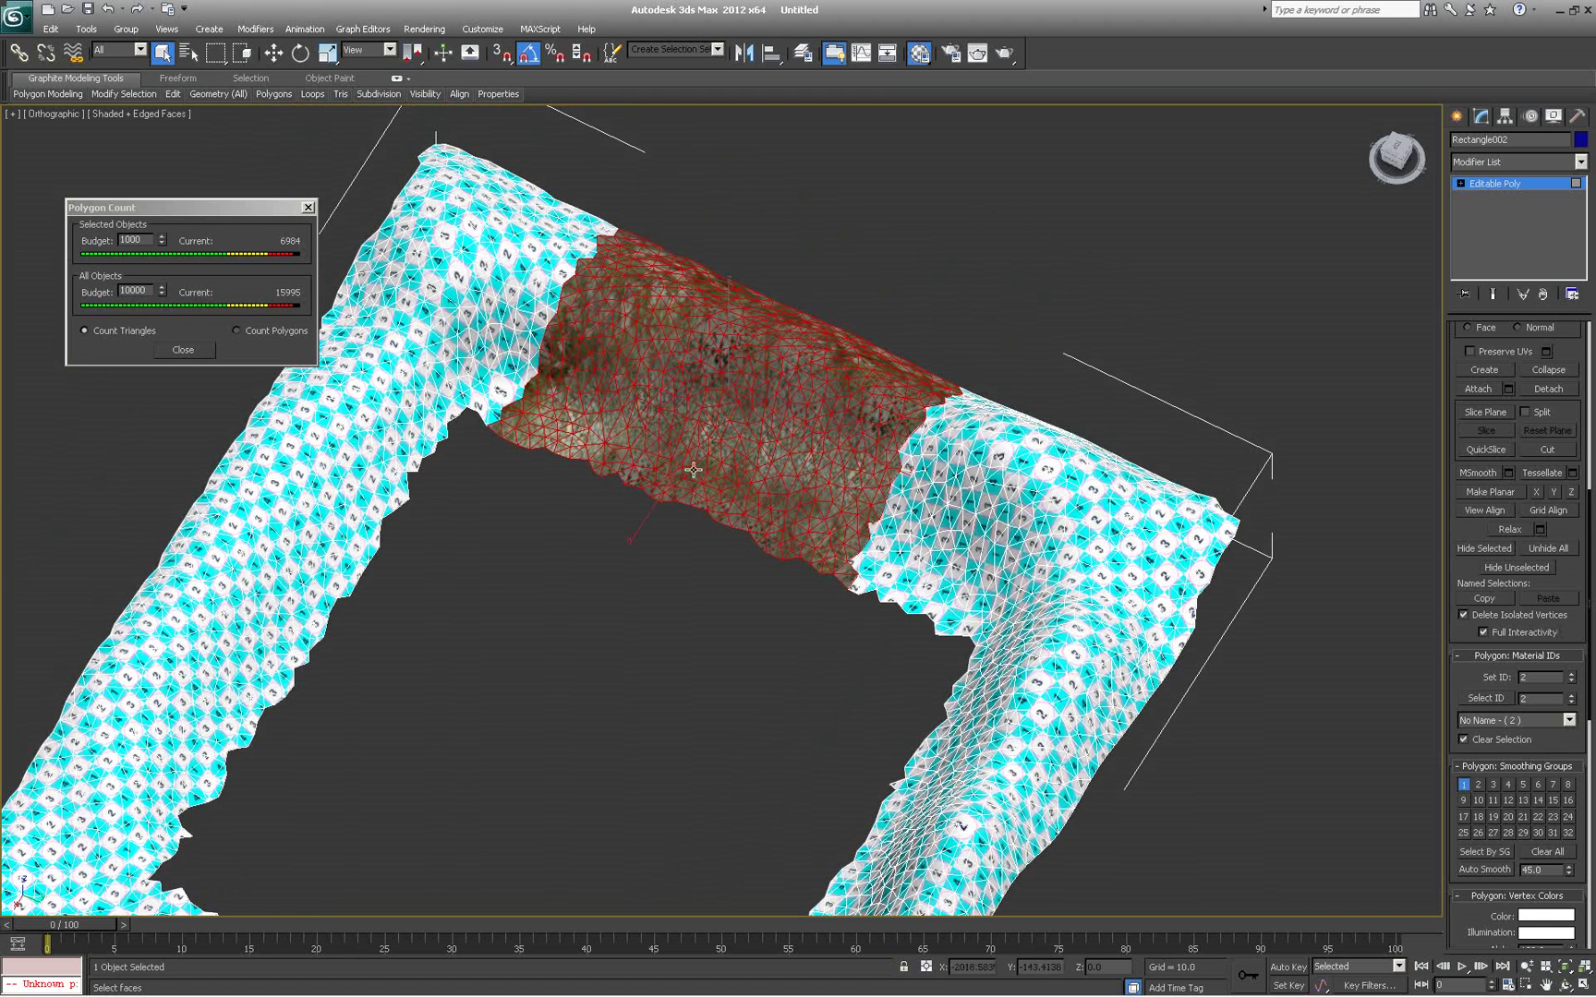
alt+middle_drag(651, 480, 671, 475)
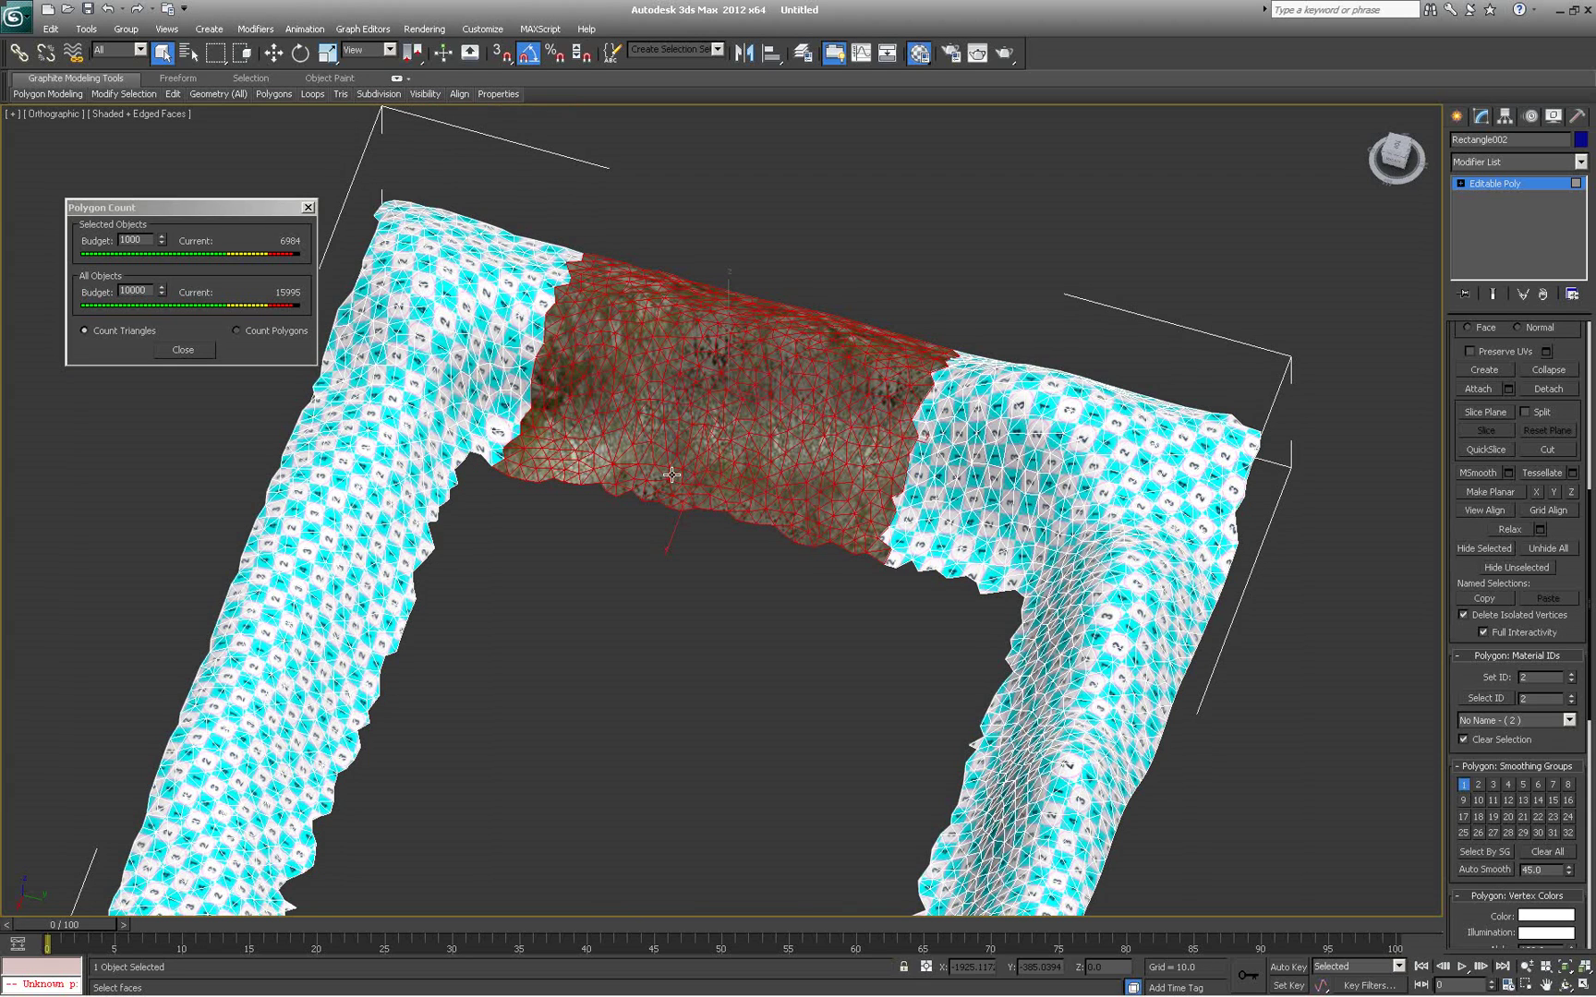
Undo the material ID 2 assignment on the selected terrain polygons and leave polygon editing
alt+middle_drag(860, 536, 851, 581)
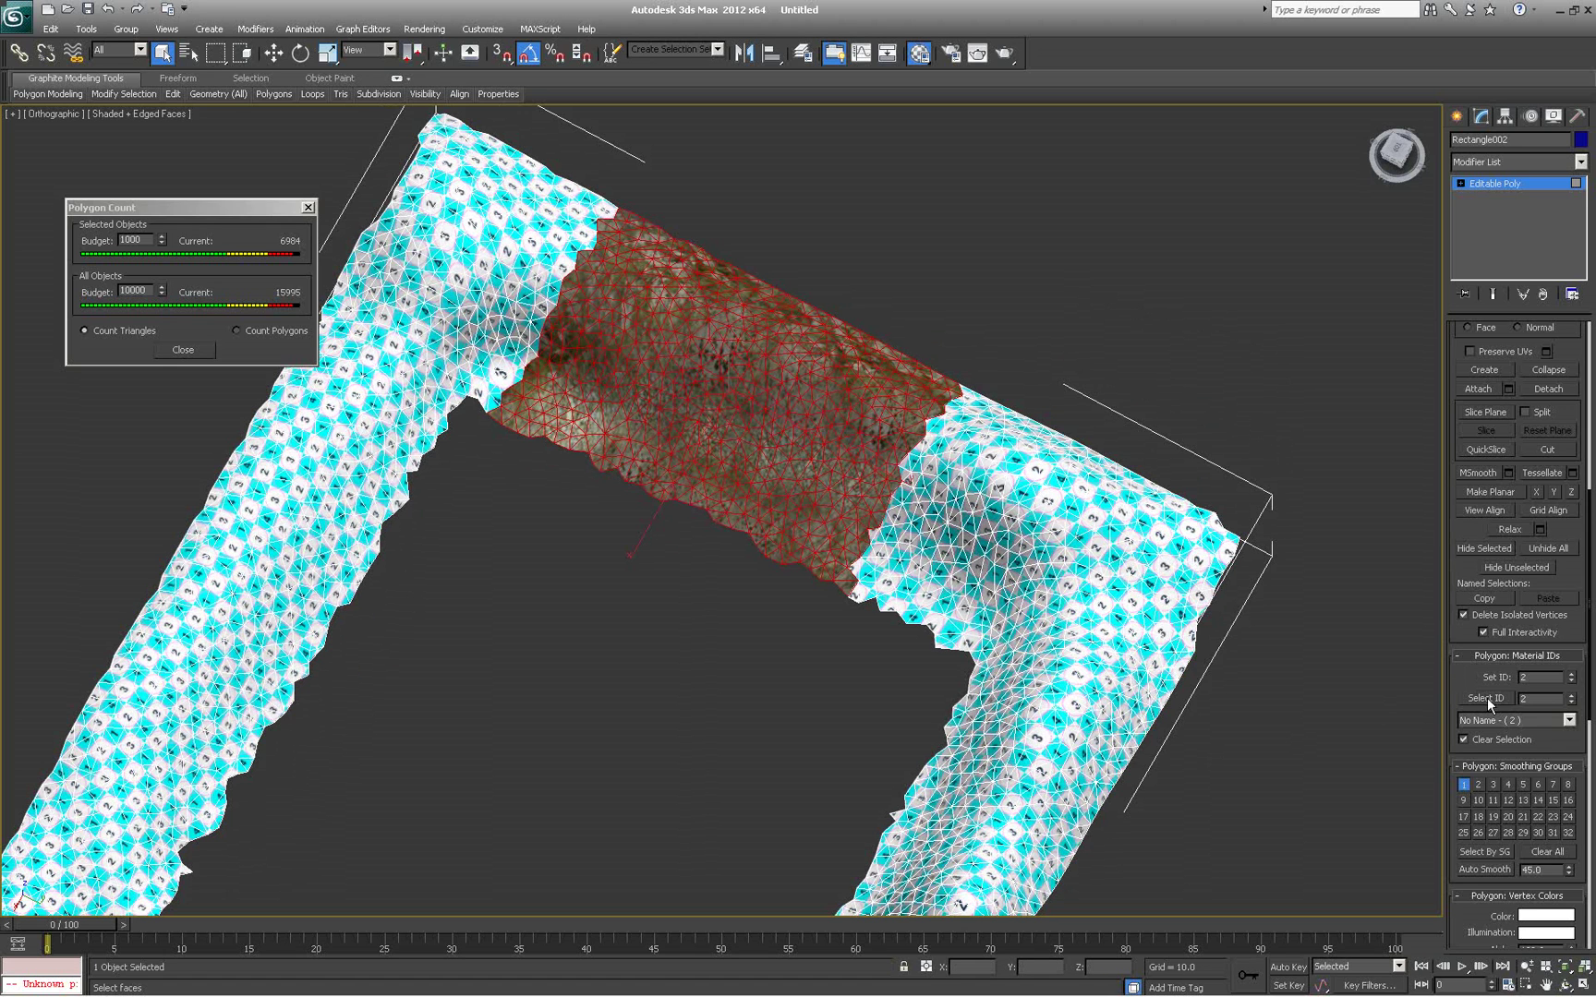
click(1509, 690)
key(ctrl+z)
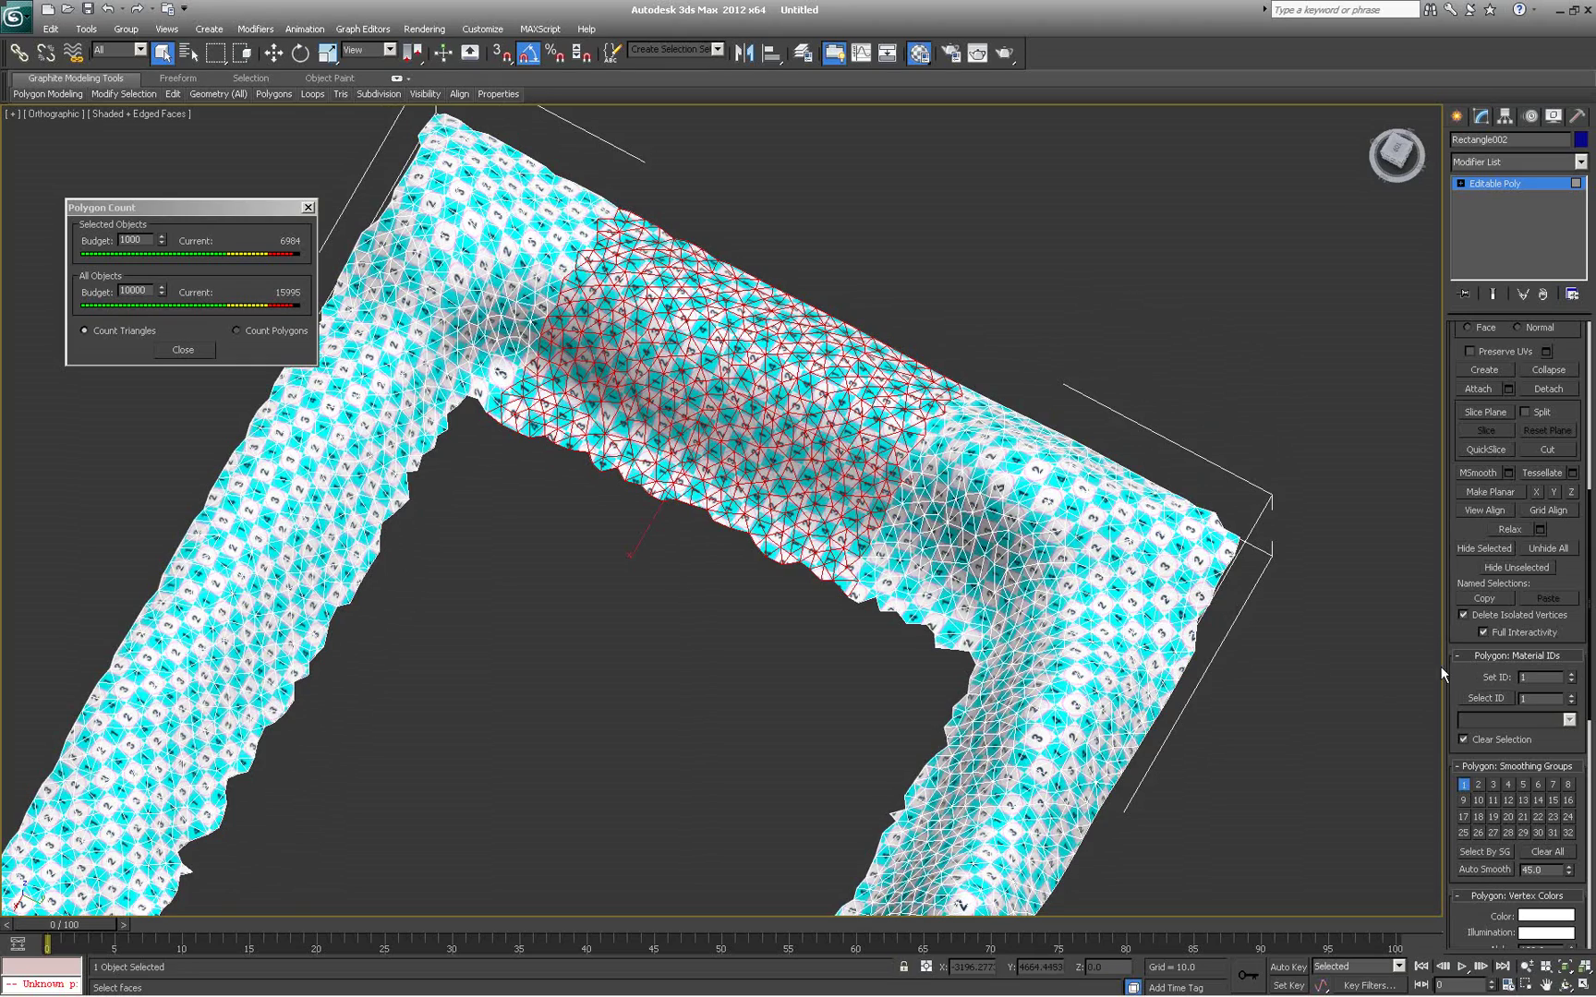
alt+middle_drag(1138, 603, 1058, 657)
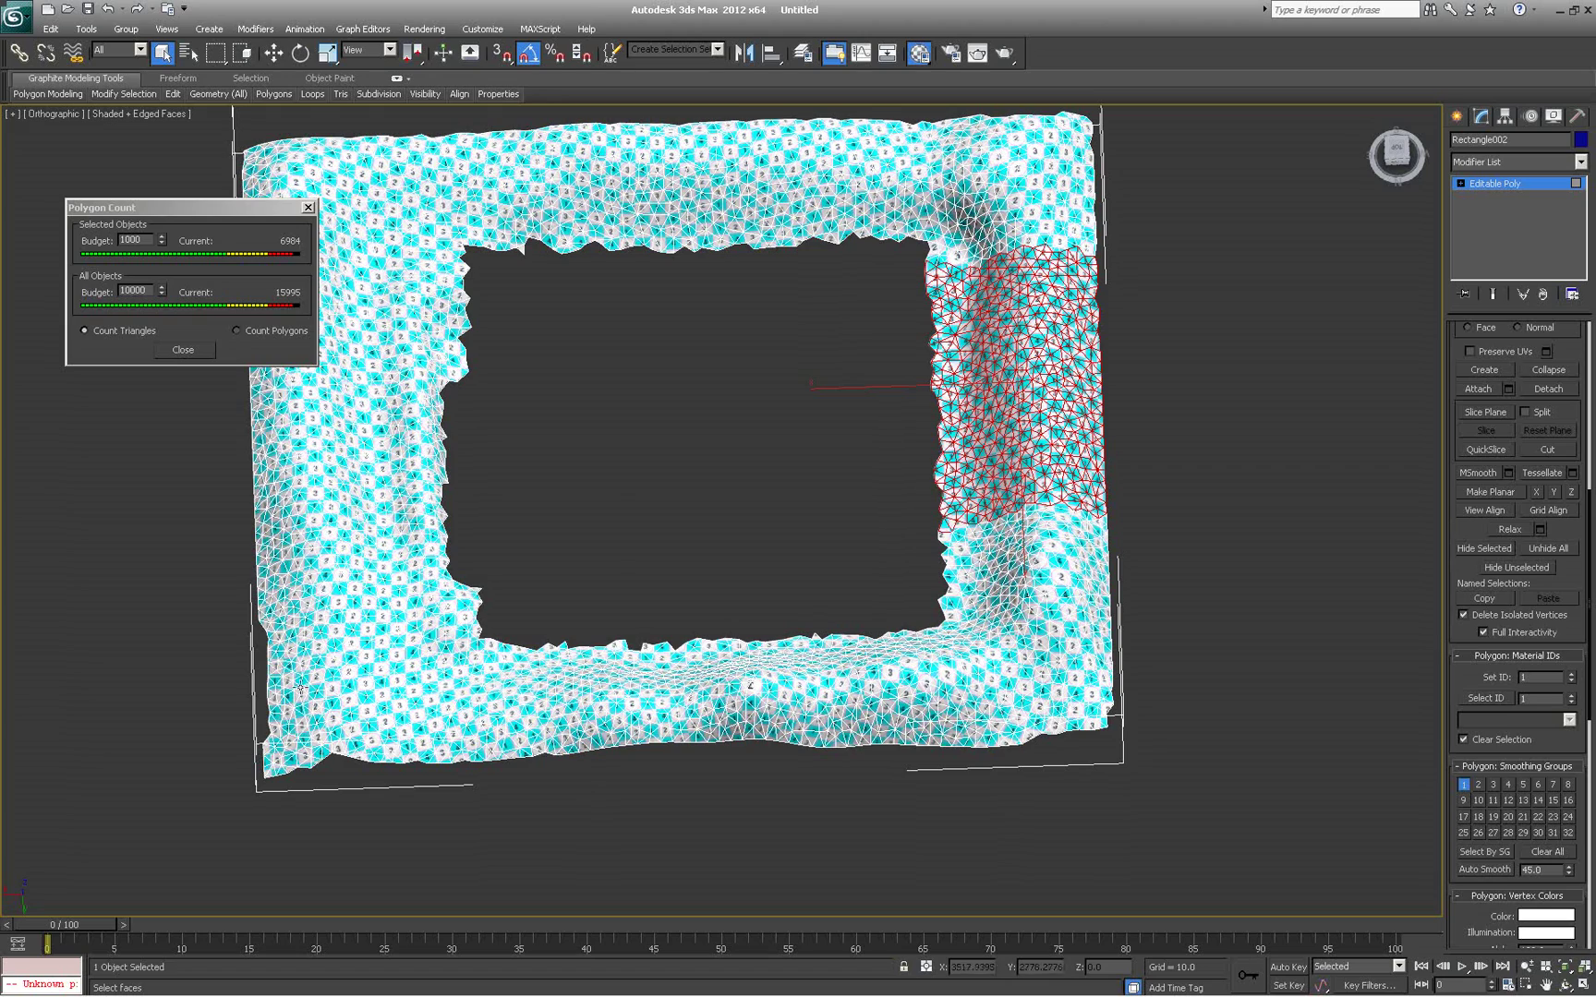
click(1492, 182)
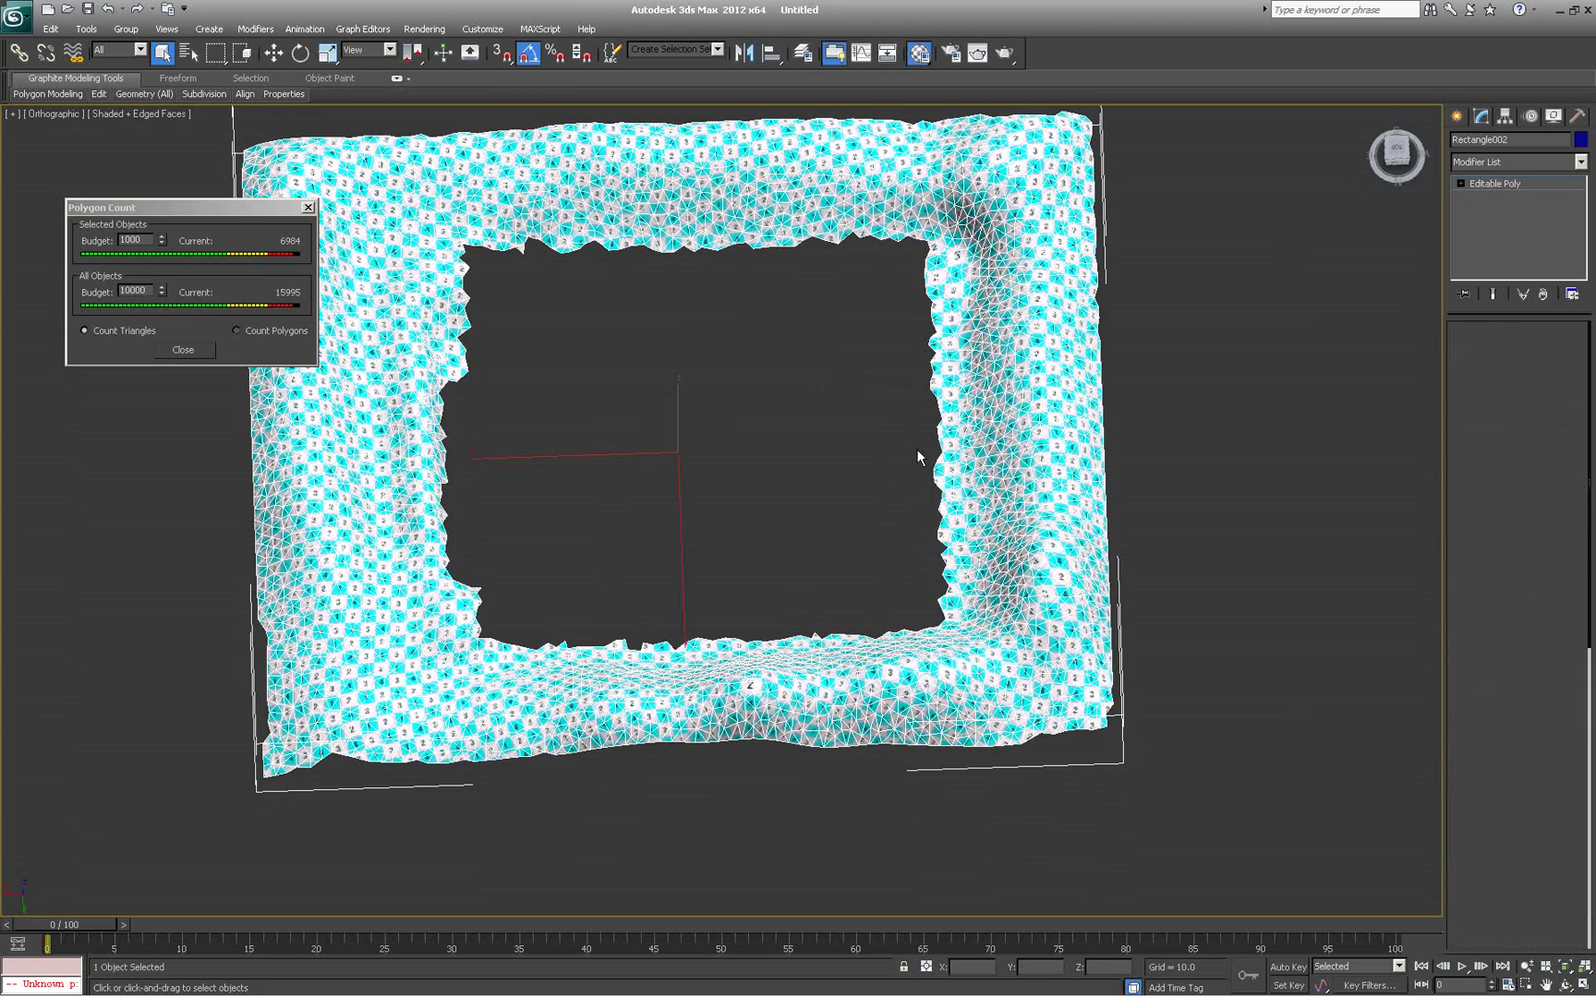
Open Viewport Canvas for the terrain ring and move its window clear of the mesh
middle_drag(682, 414, 778, 486)
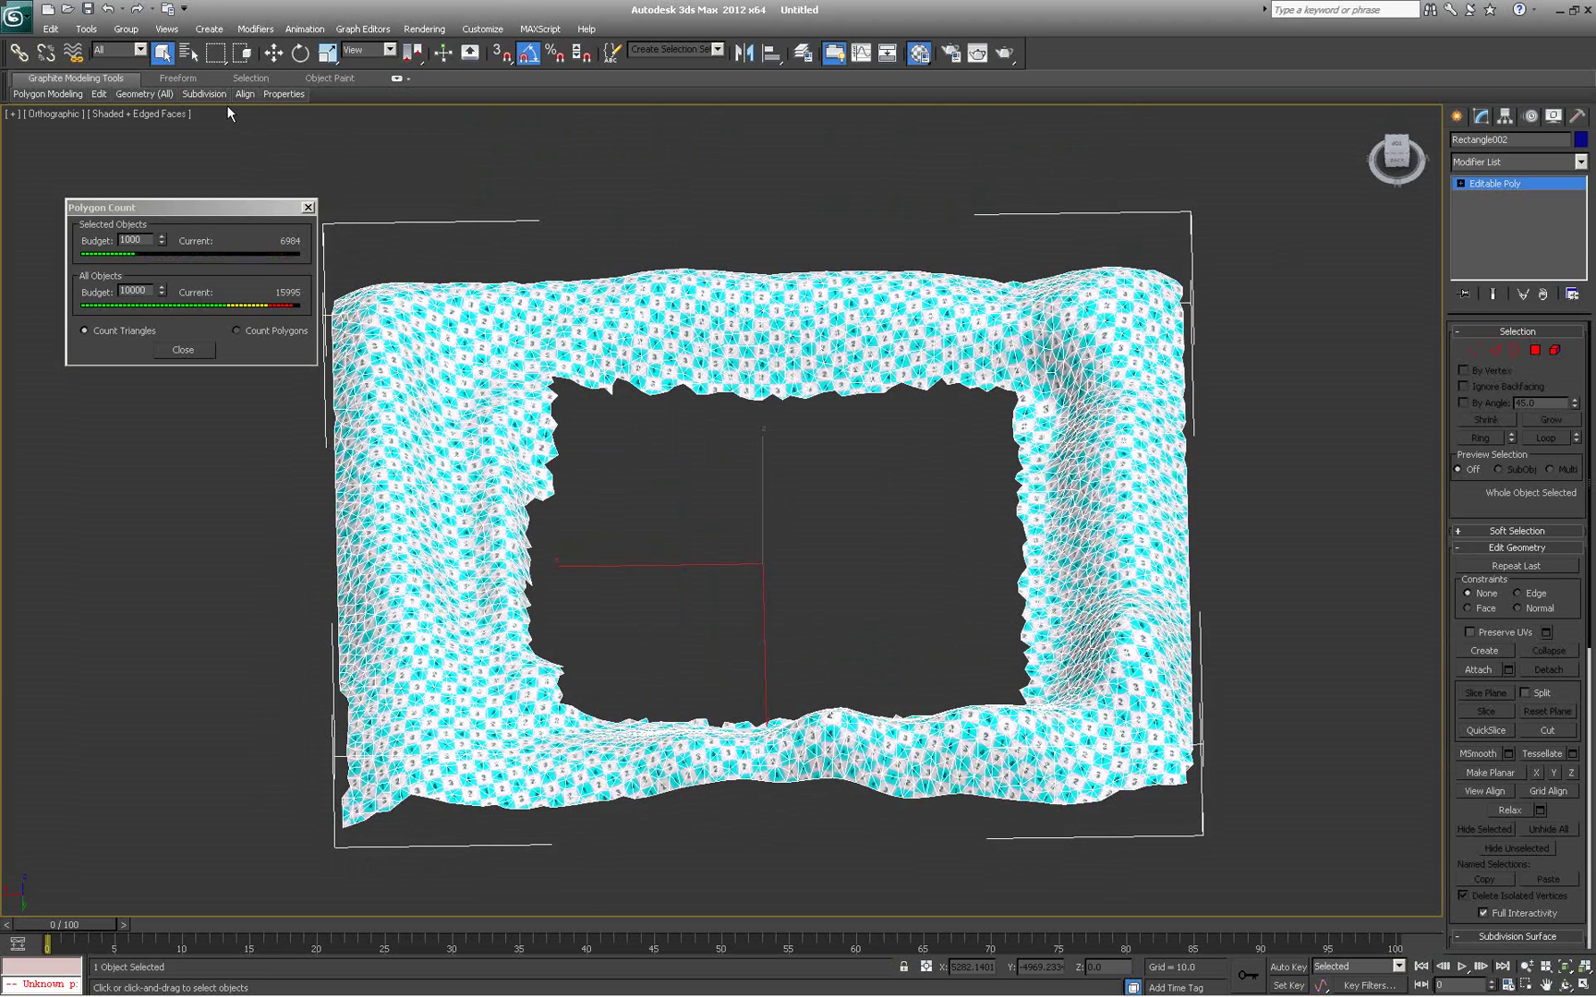
click(90, 35)
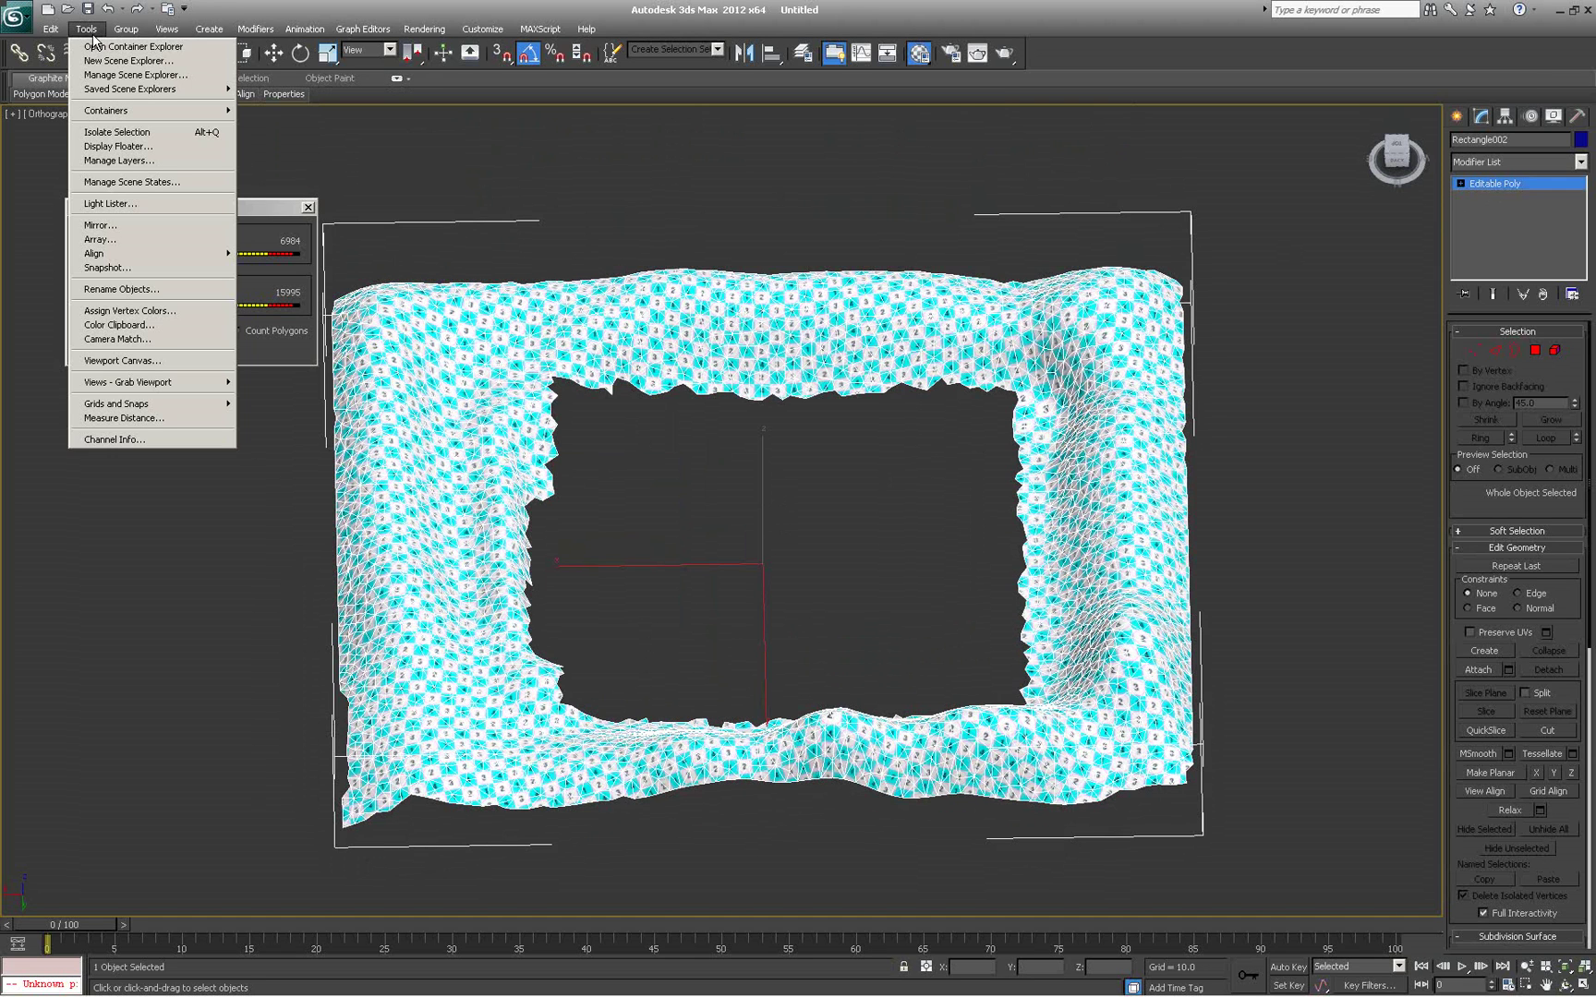
click(122, 361)
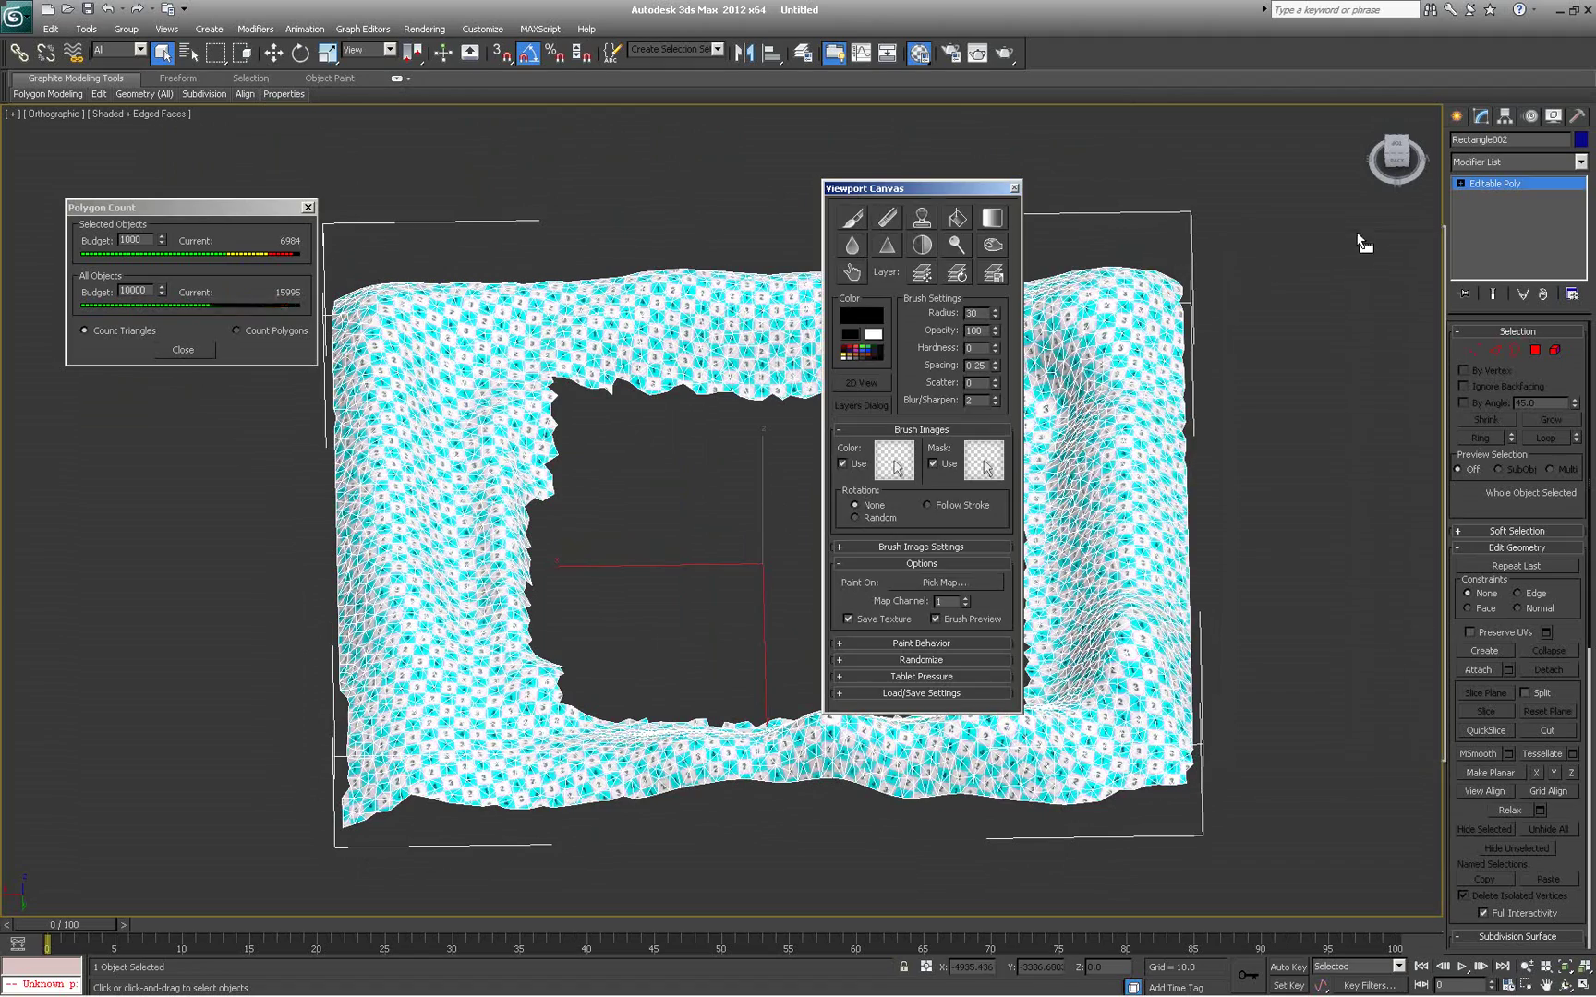
drag(1363, 242, 1363, 242)
Examine the checker-mapped terrain ring from several angles, keeping the Viewport Canvas window out of the way
alt+middle_drag(795, 376, 759, 434)
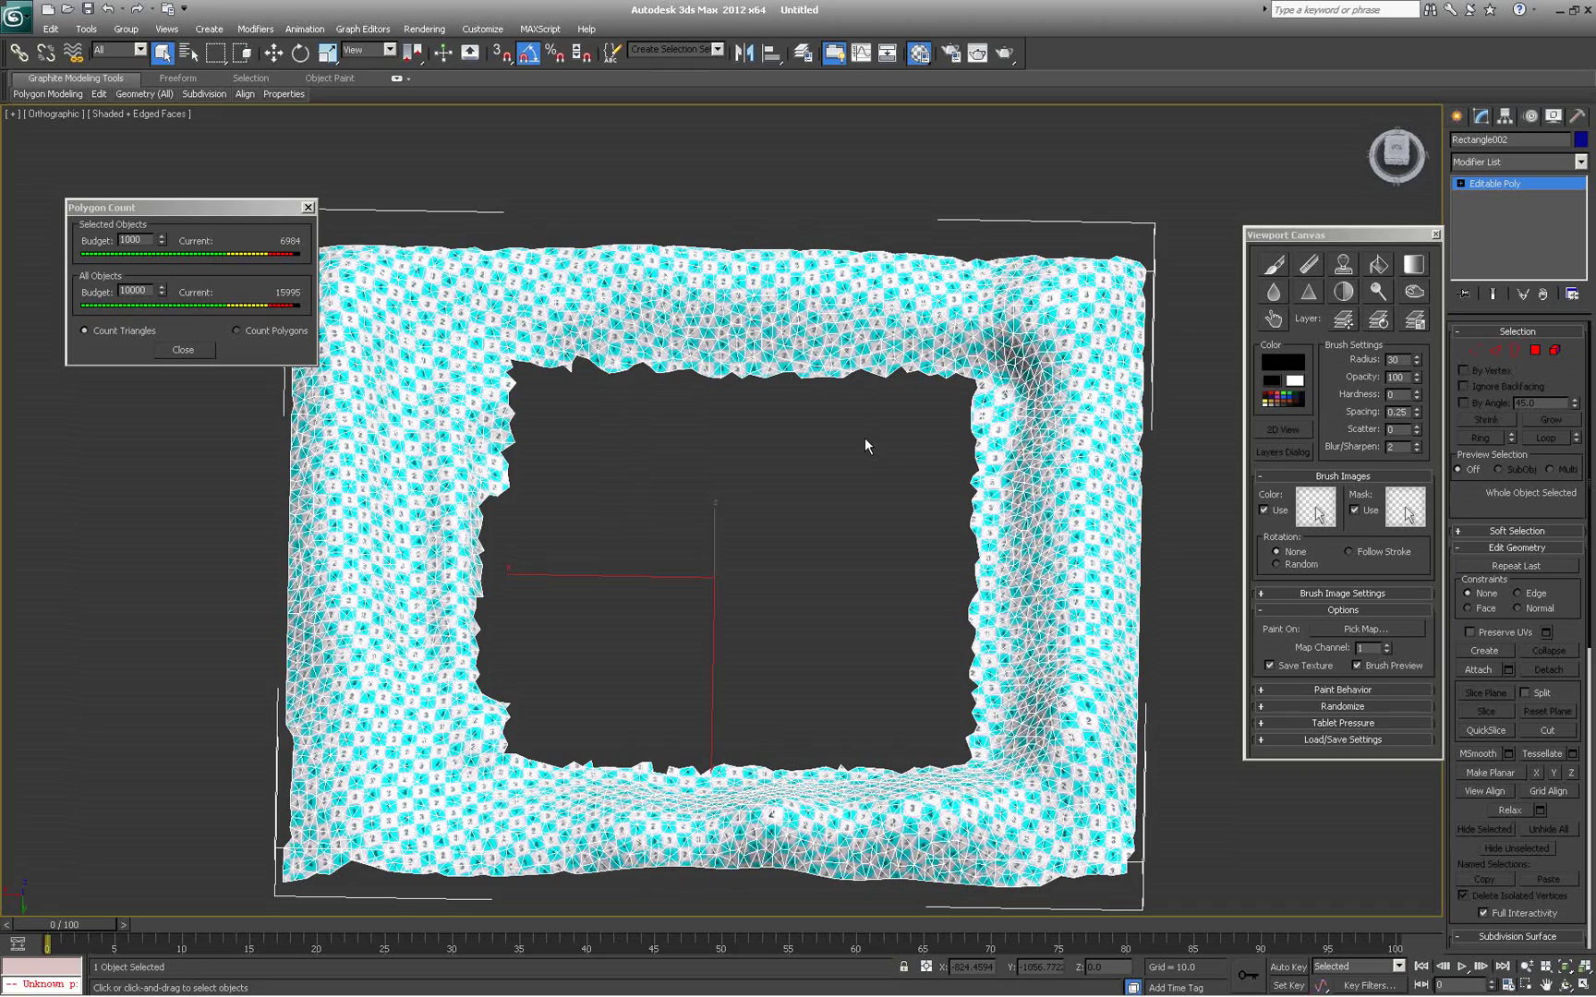
alt+middle_drag(810, 506, 909, 547)
alt+middle_drag(666, 428, 730, 498)
alt+middle_drag(808, 416, 771, 491)
scroll(805, 438, up, 3)
scroll(794, 477, down, 3)
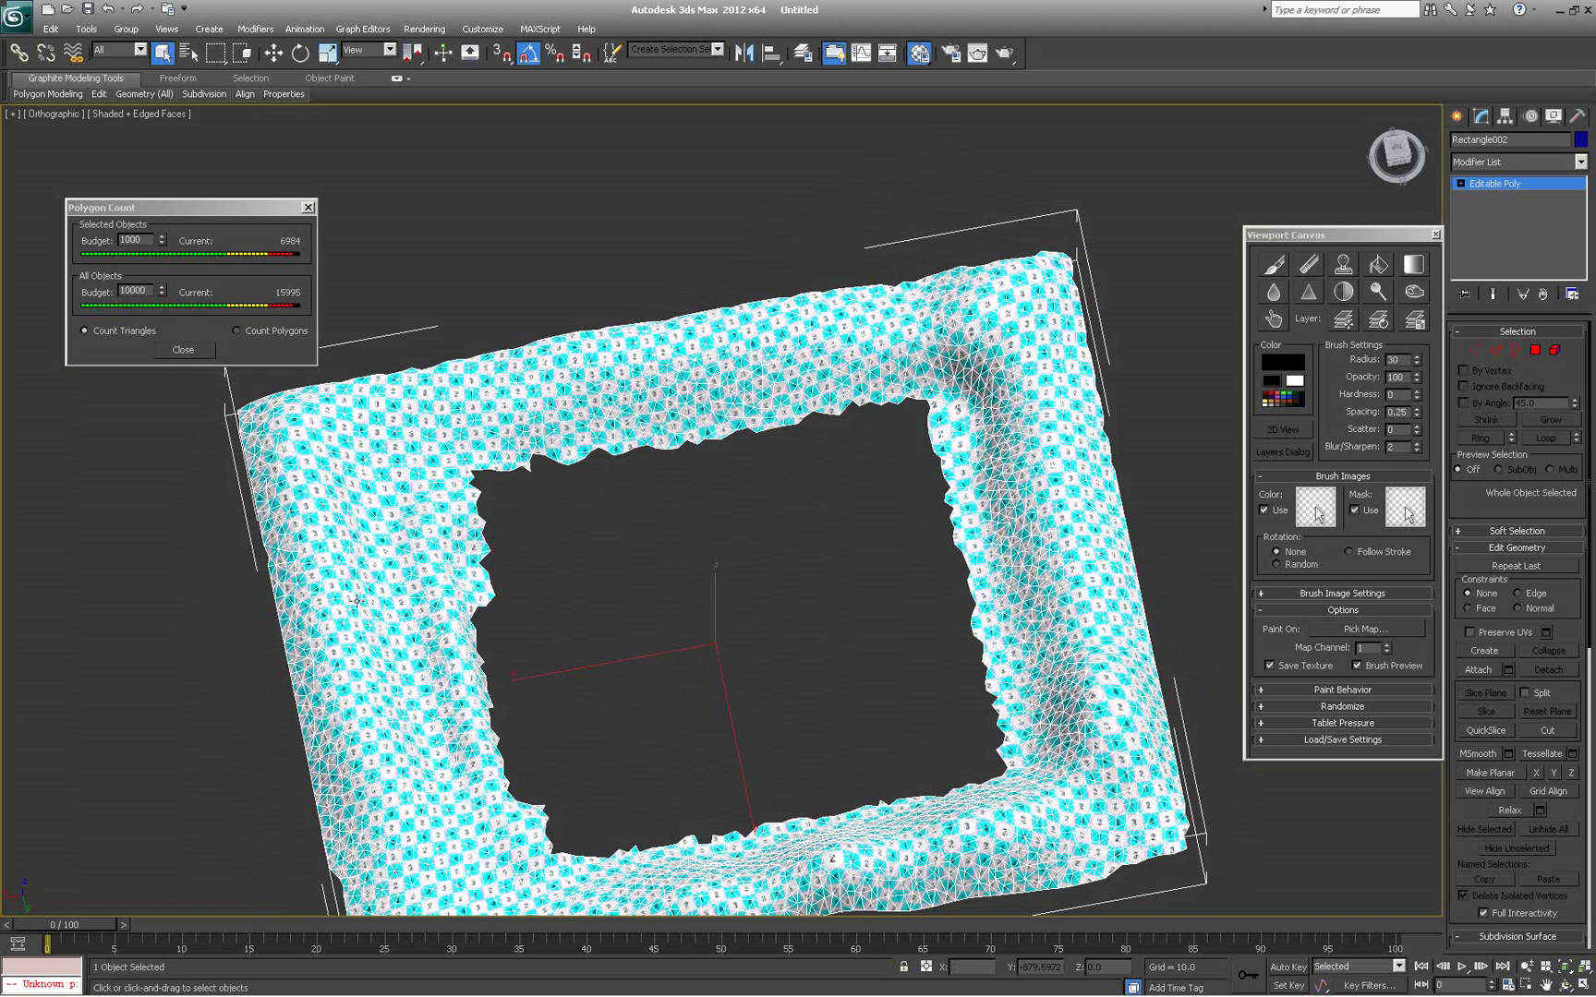
alt+middle_drag(668, 601, 672, 578)
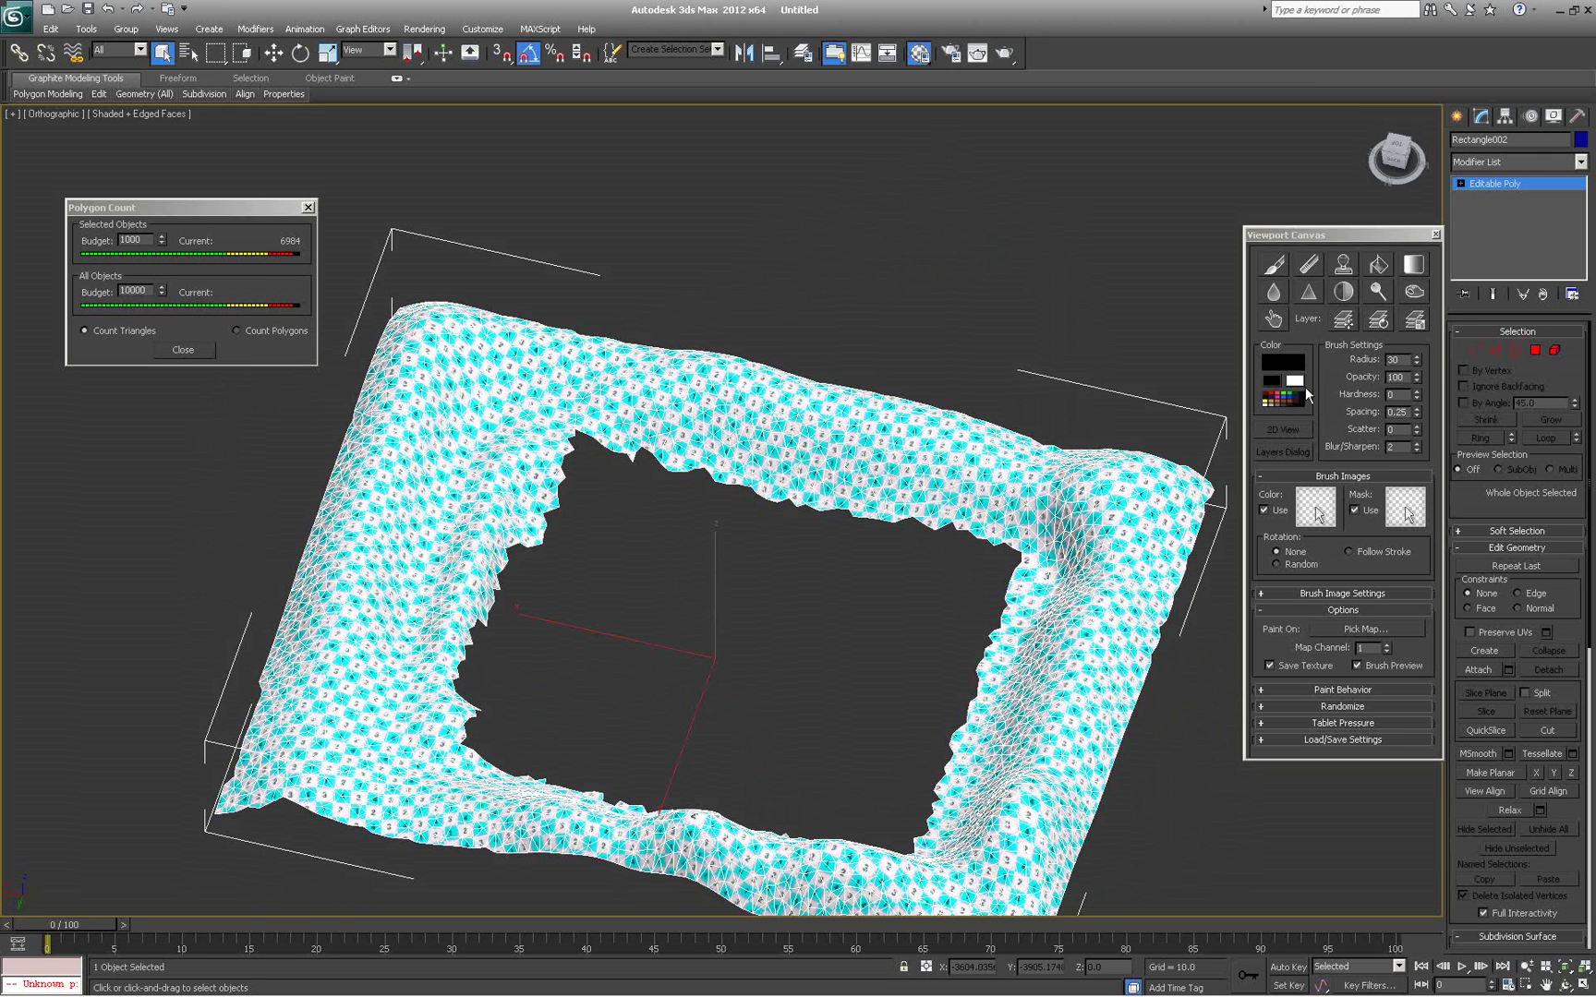
drag(1363, 233, 1351, 142)
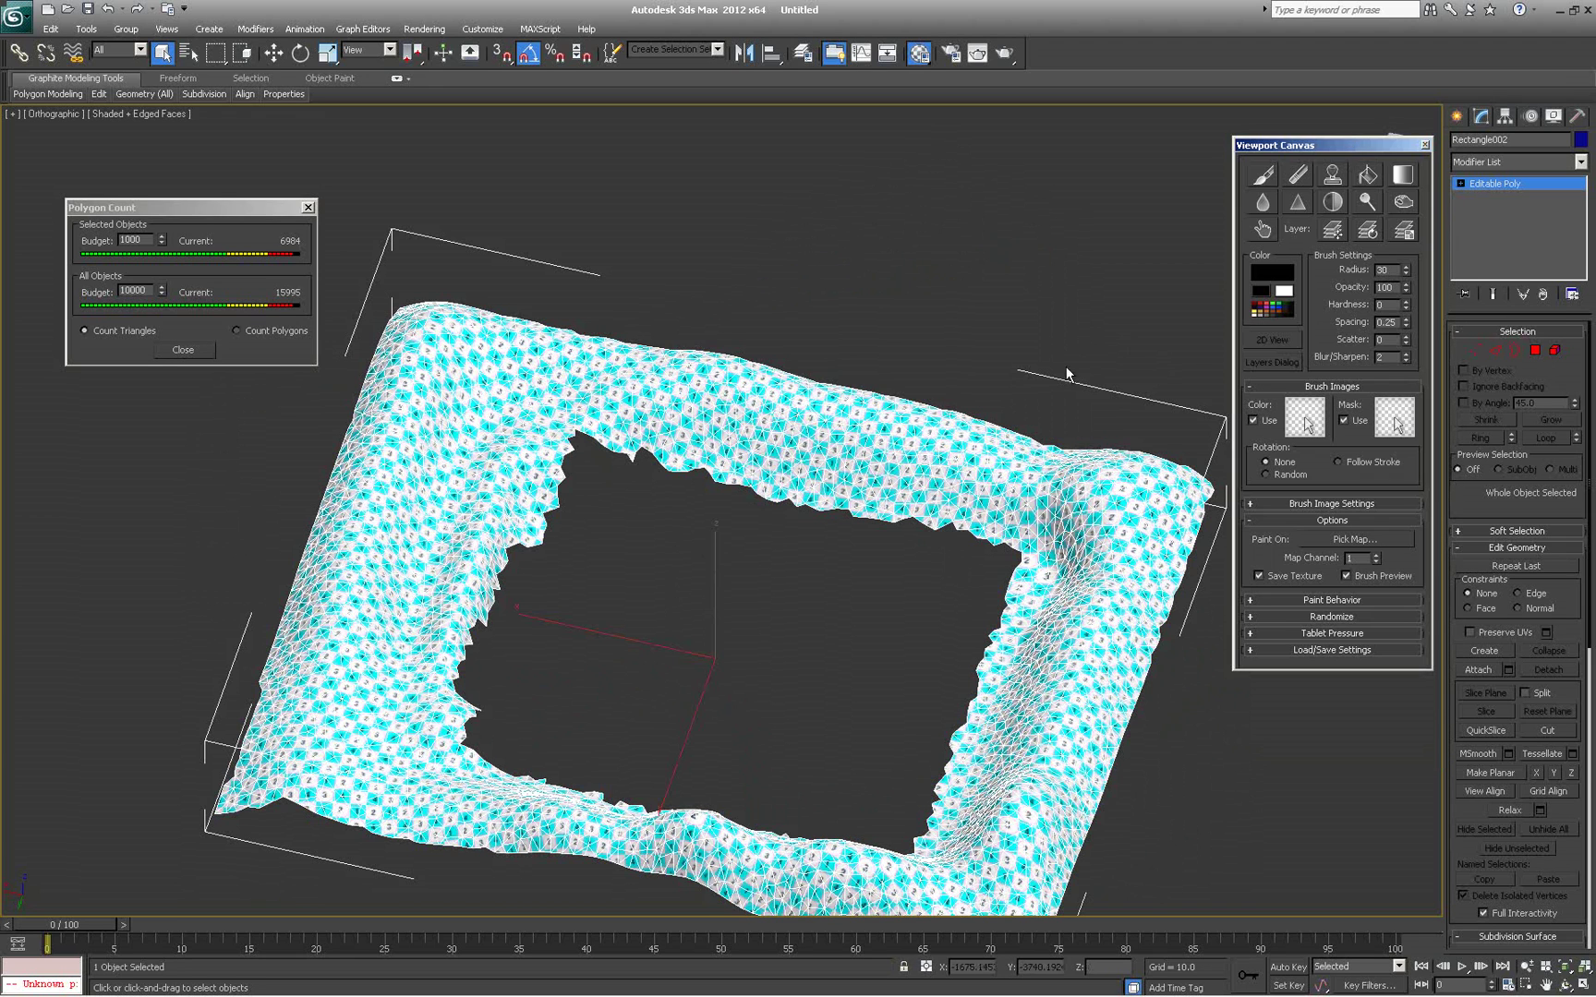
key(shift+z)
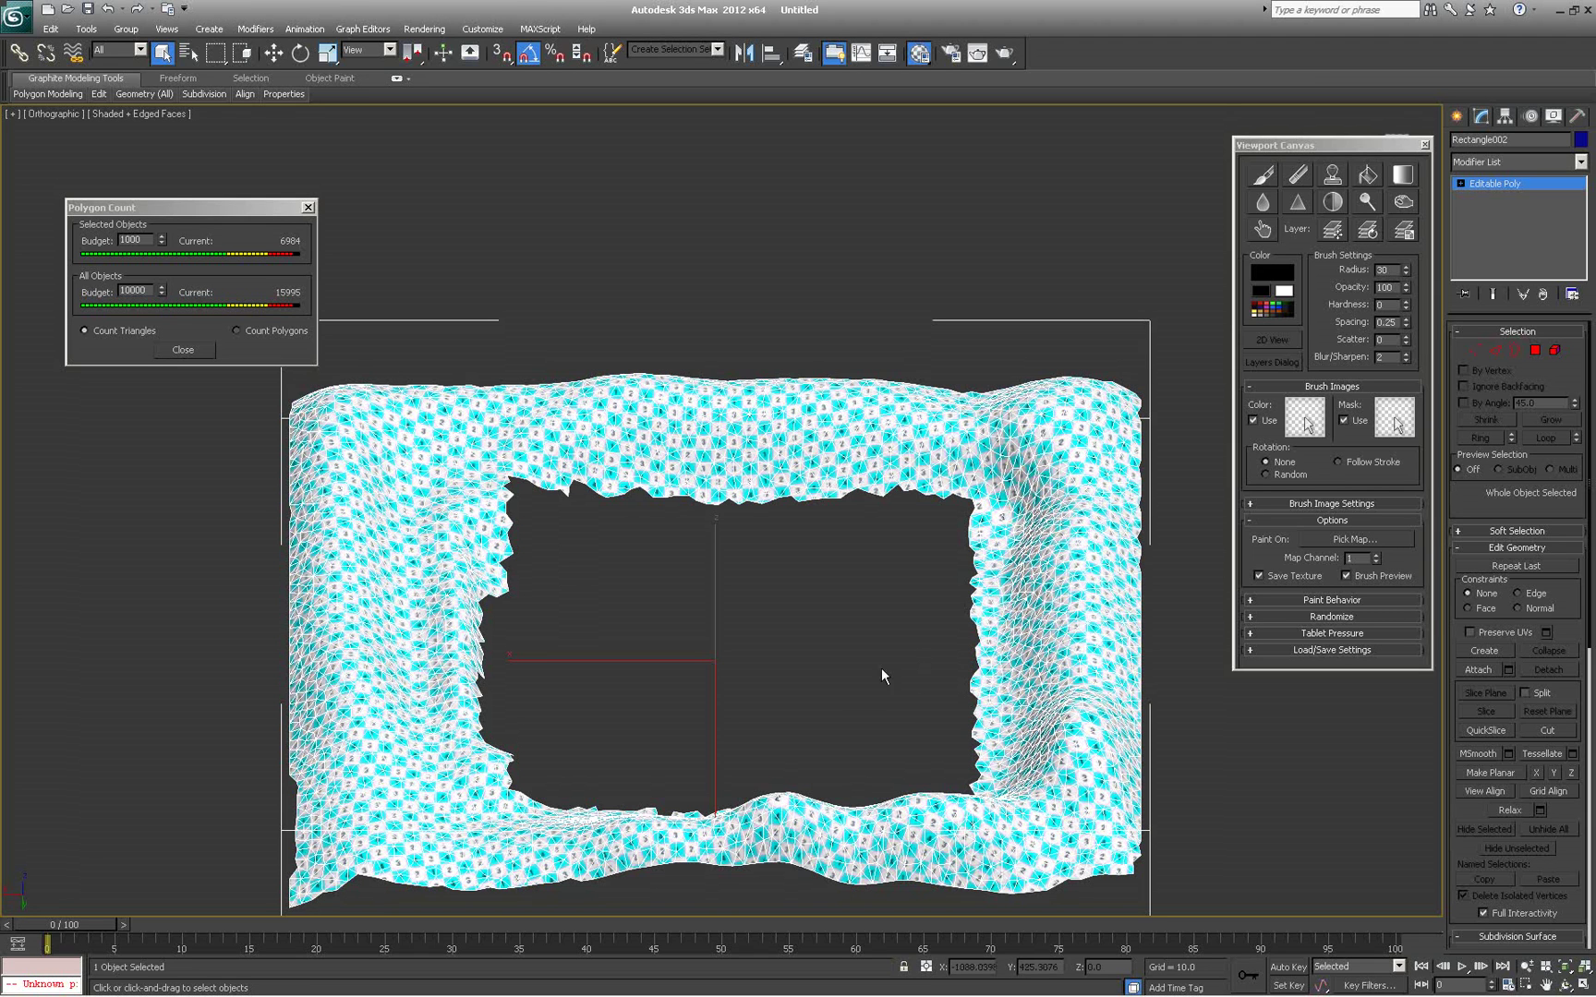
mouse_move(915, 644)
alt+middle_down()
mouse_move(932, 645)
mouse_move(919, 649)
alt+middle_up()
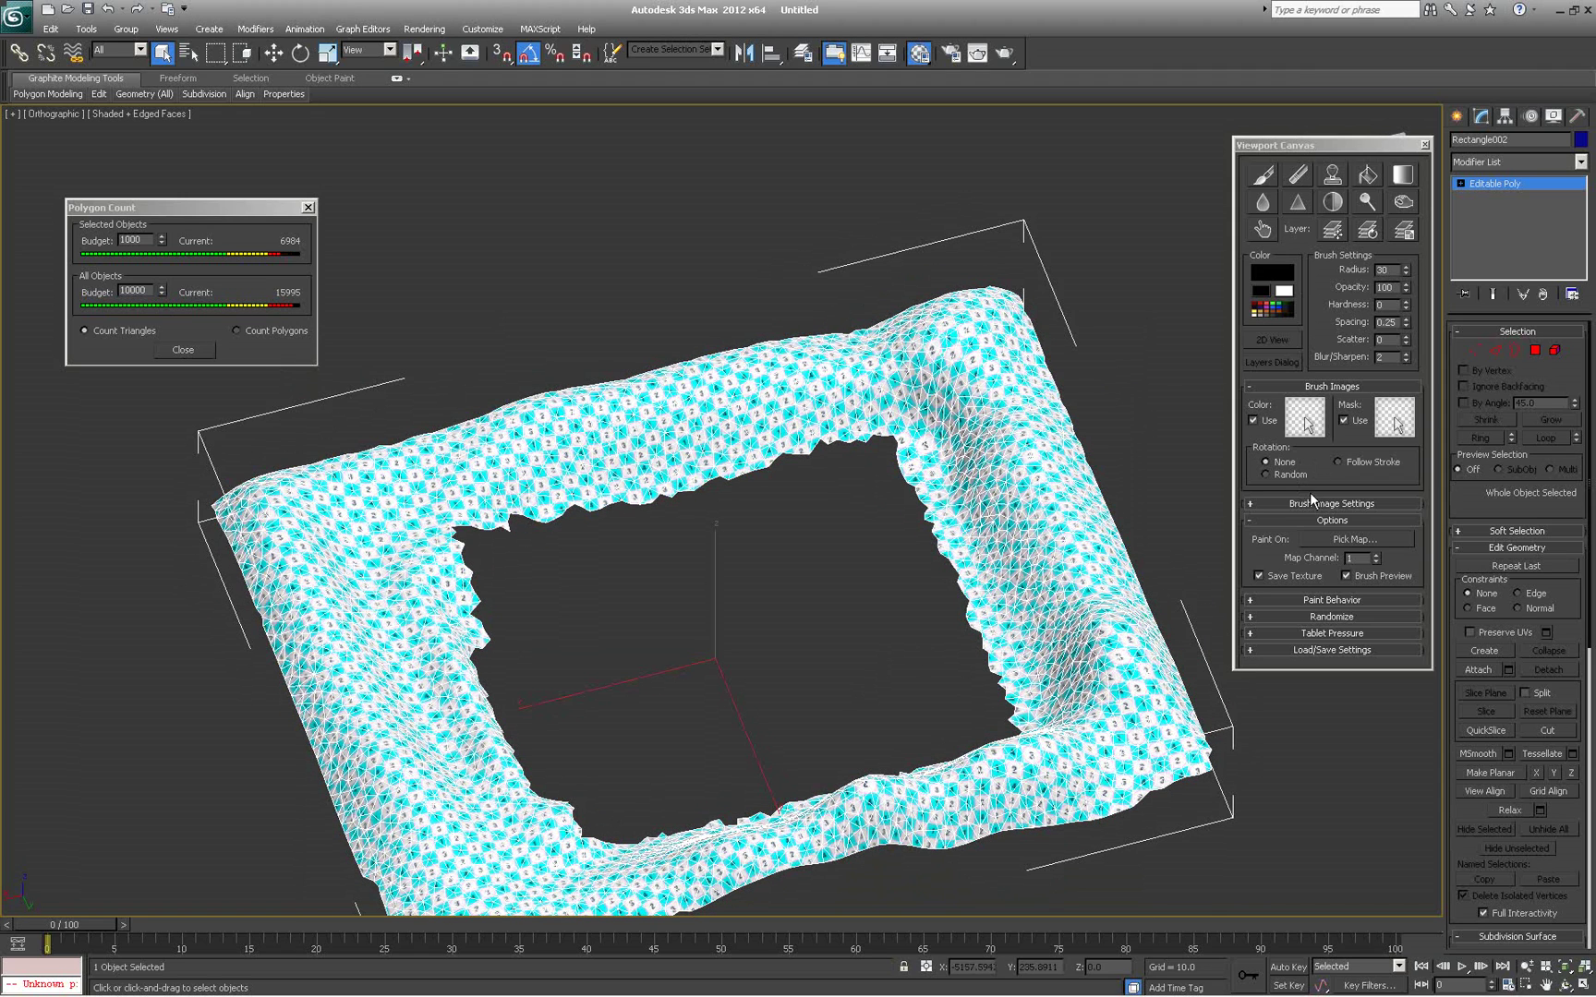
alt+middle_drag(924, 572, 888, 392)
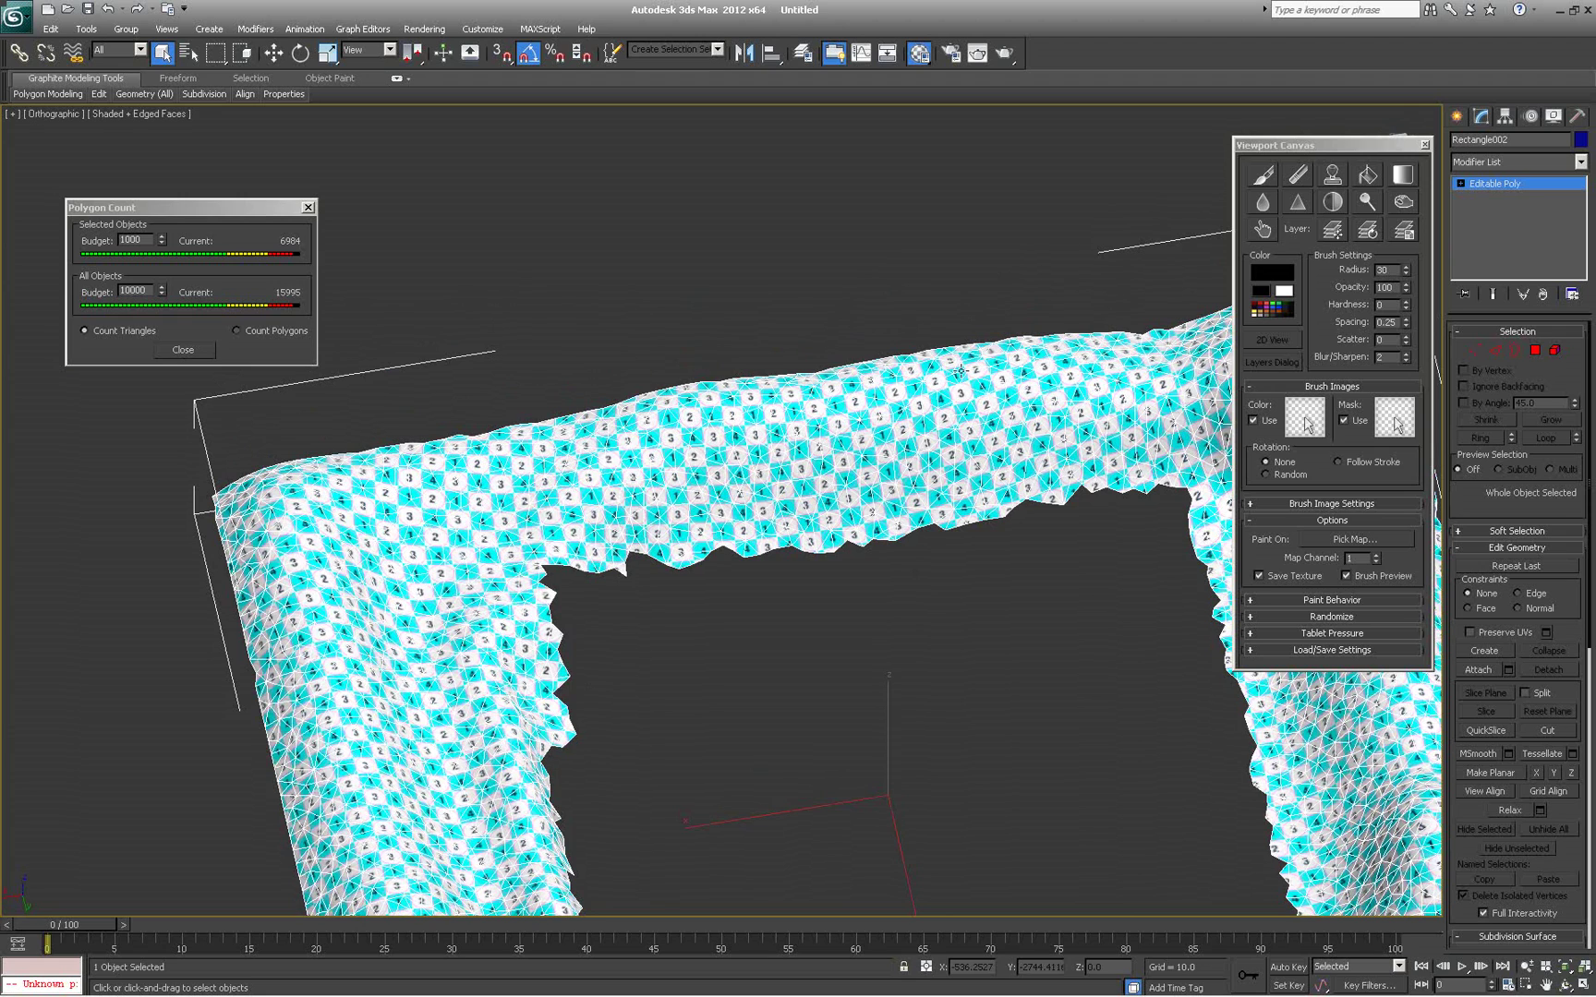
middle_drag(1121, 619, 983, 545)
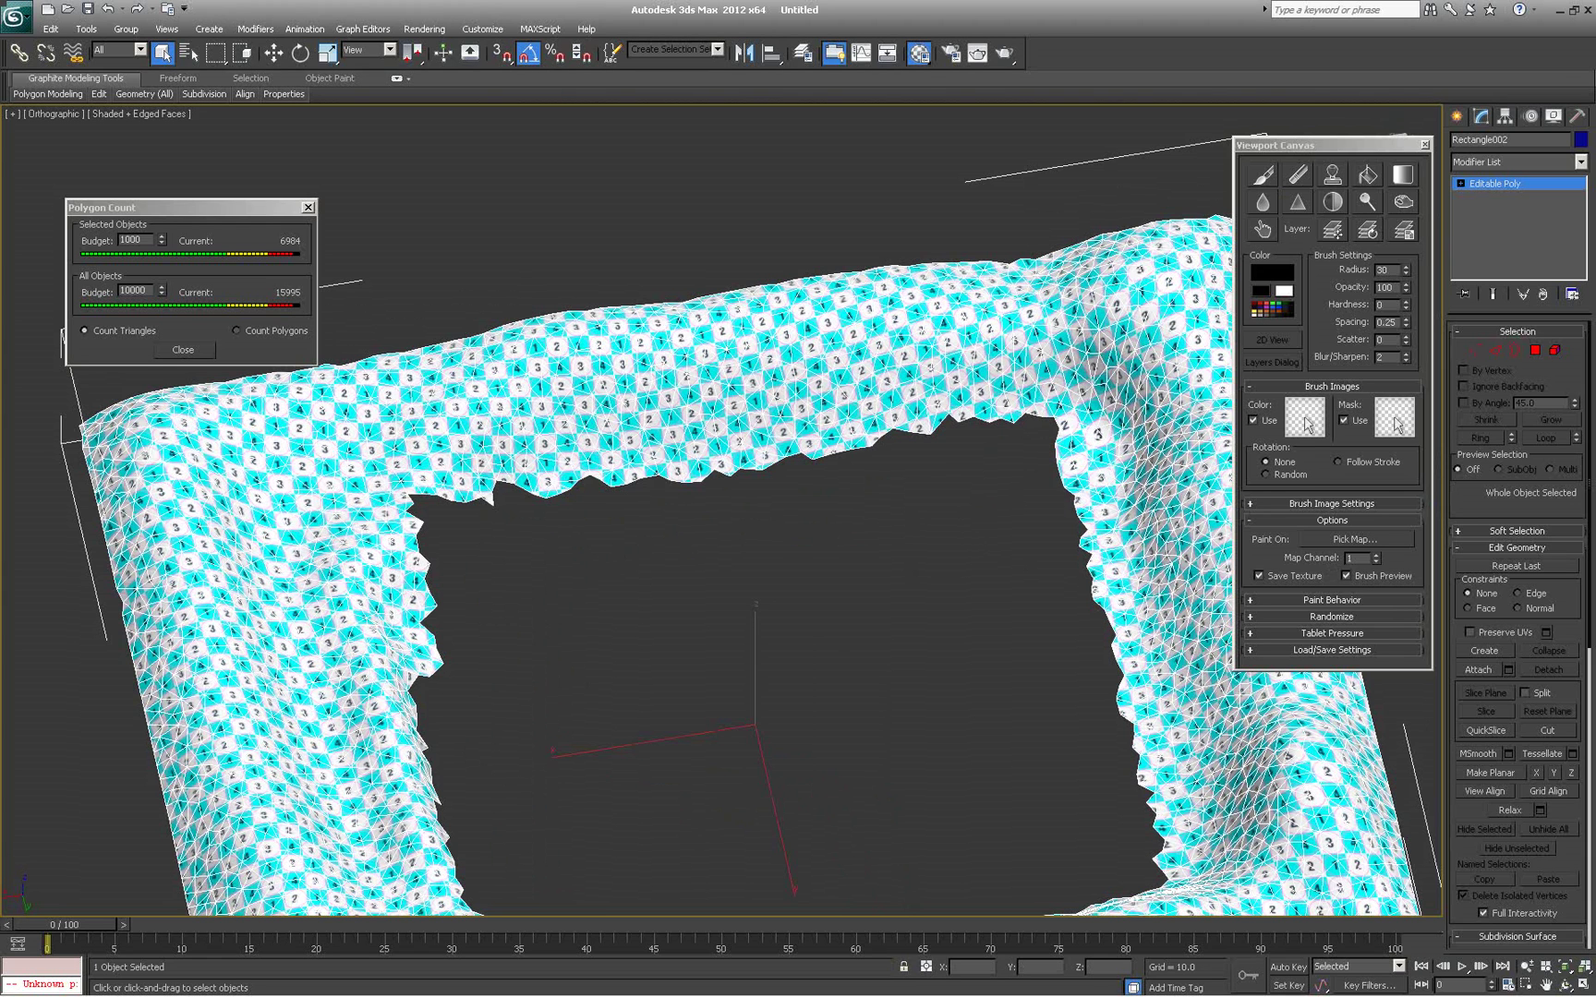
Assign the plain 03 - Default material to the terrain ring in place of the checker material
key(m)
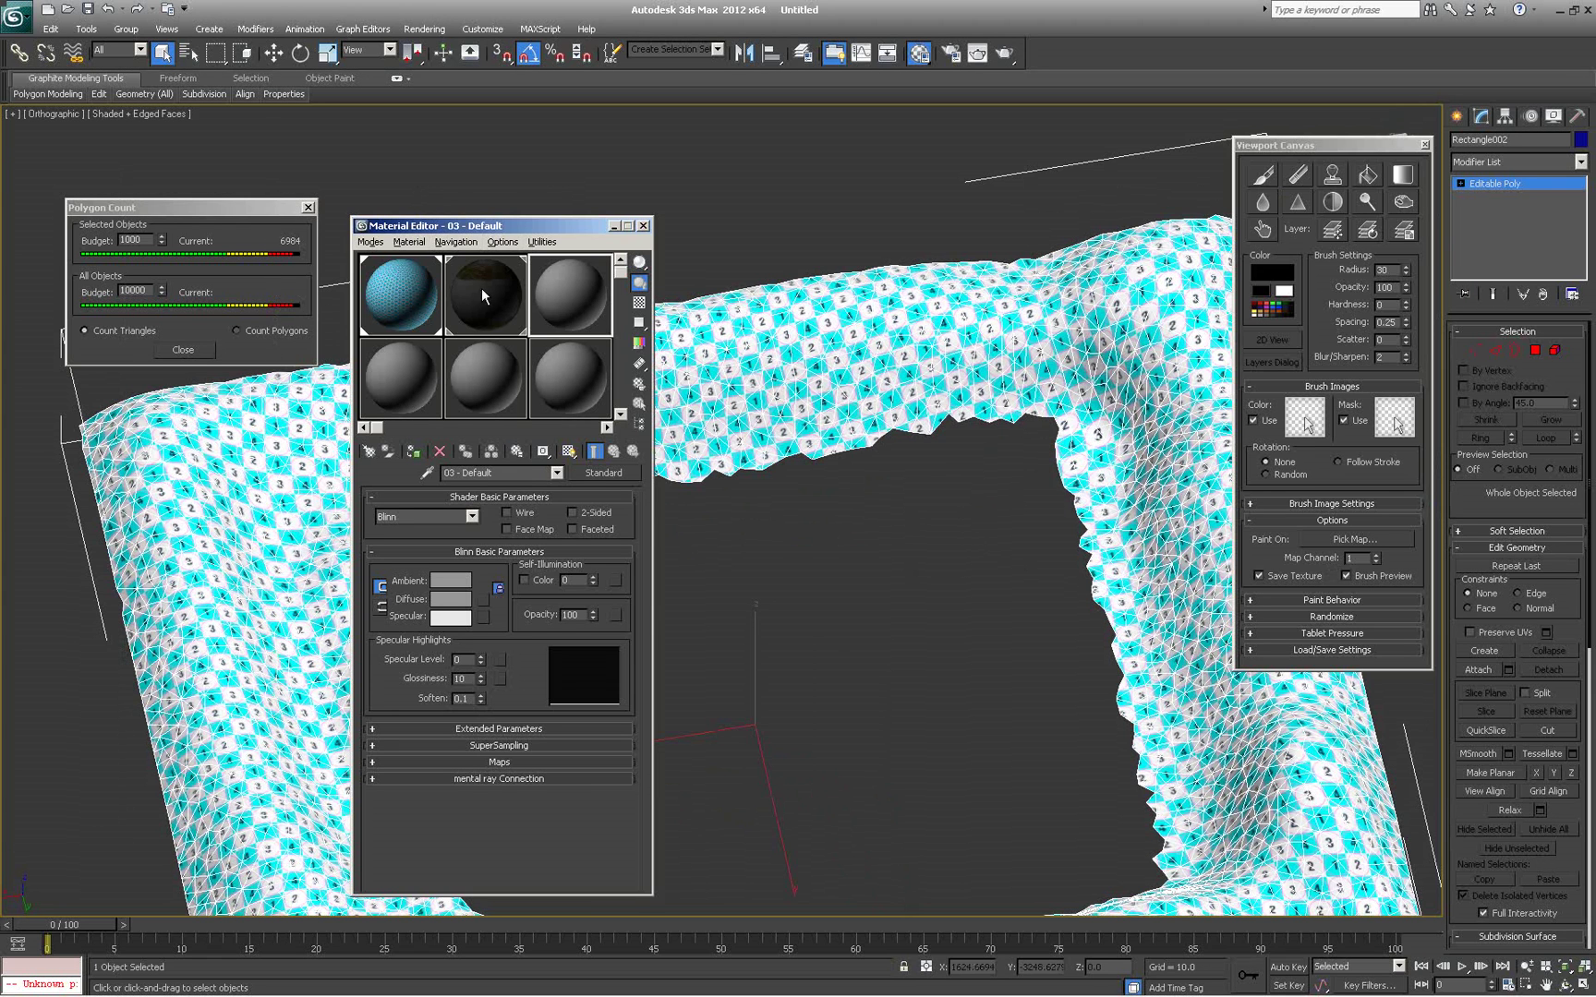
click(412, 452)
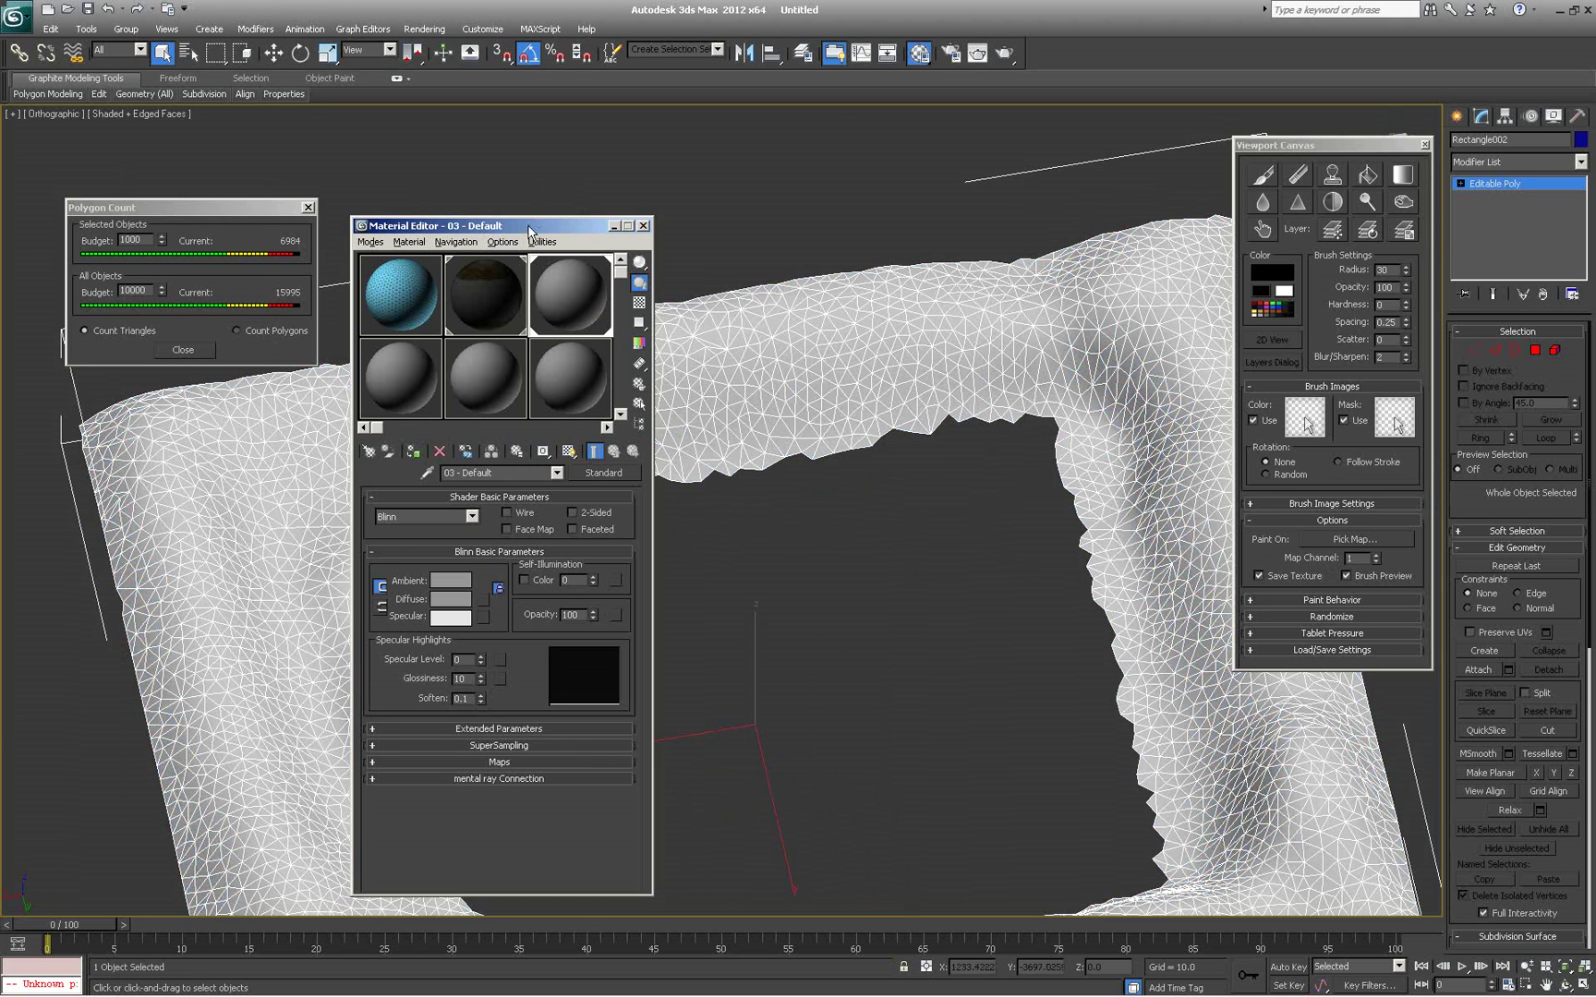
click(643, 226)
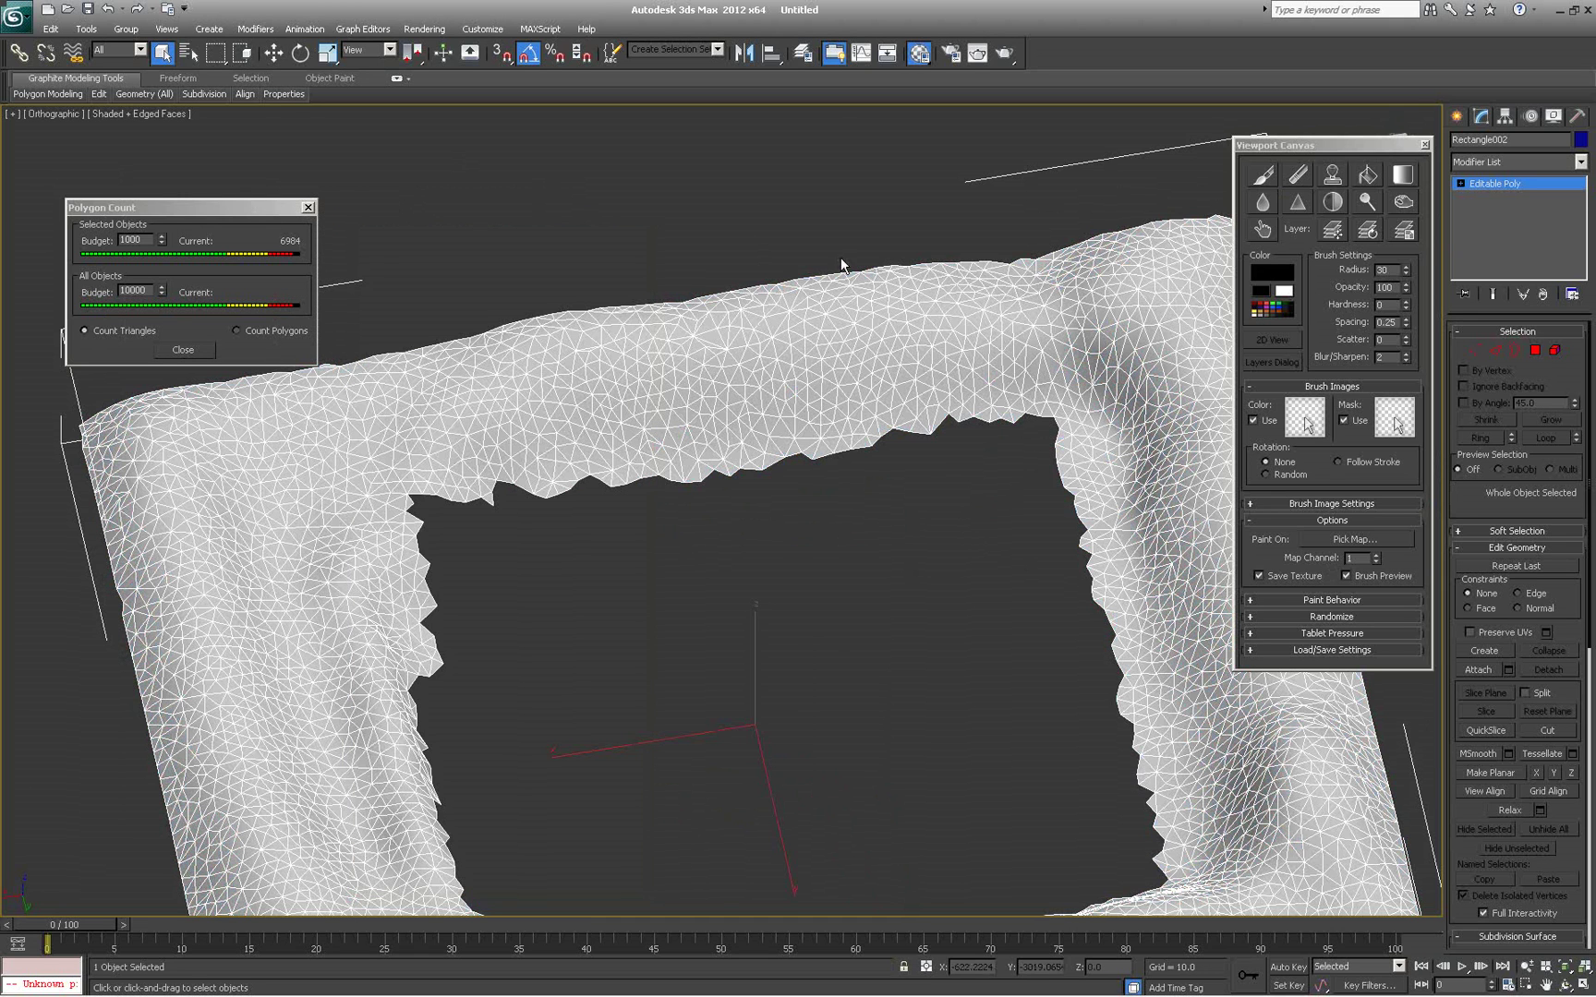
Start painting on the terrain with a new Diffuse Color texture sized 2048 by 2048
click(1261, 176)
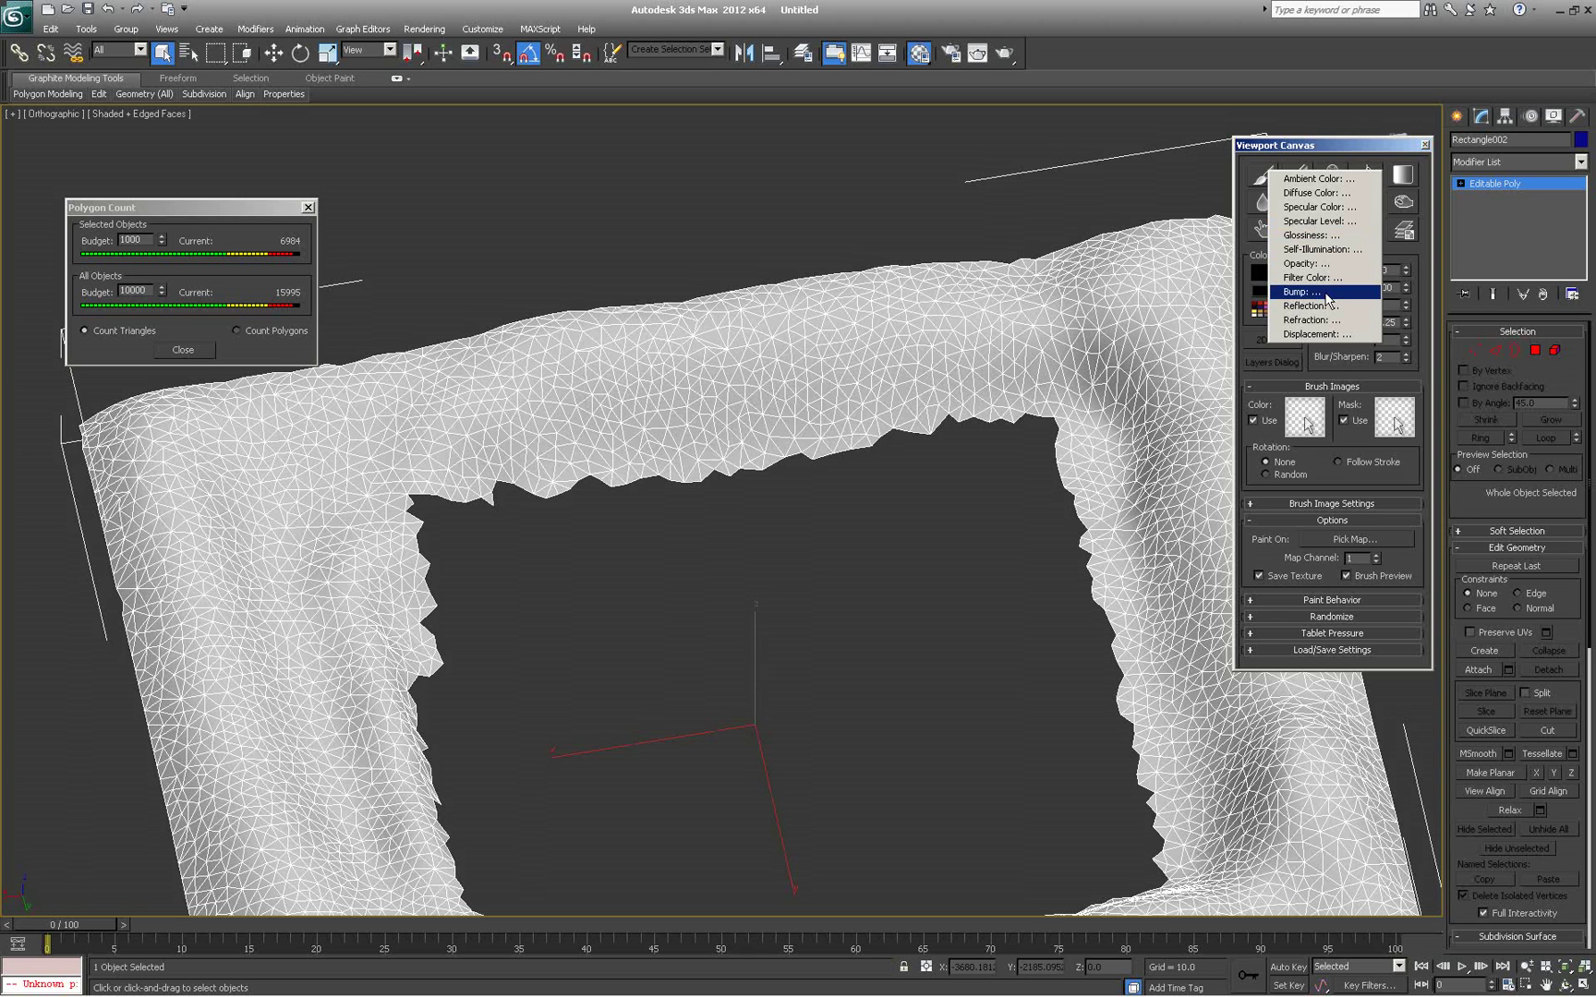
click(1318, 195)
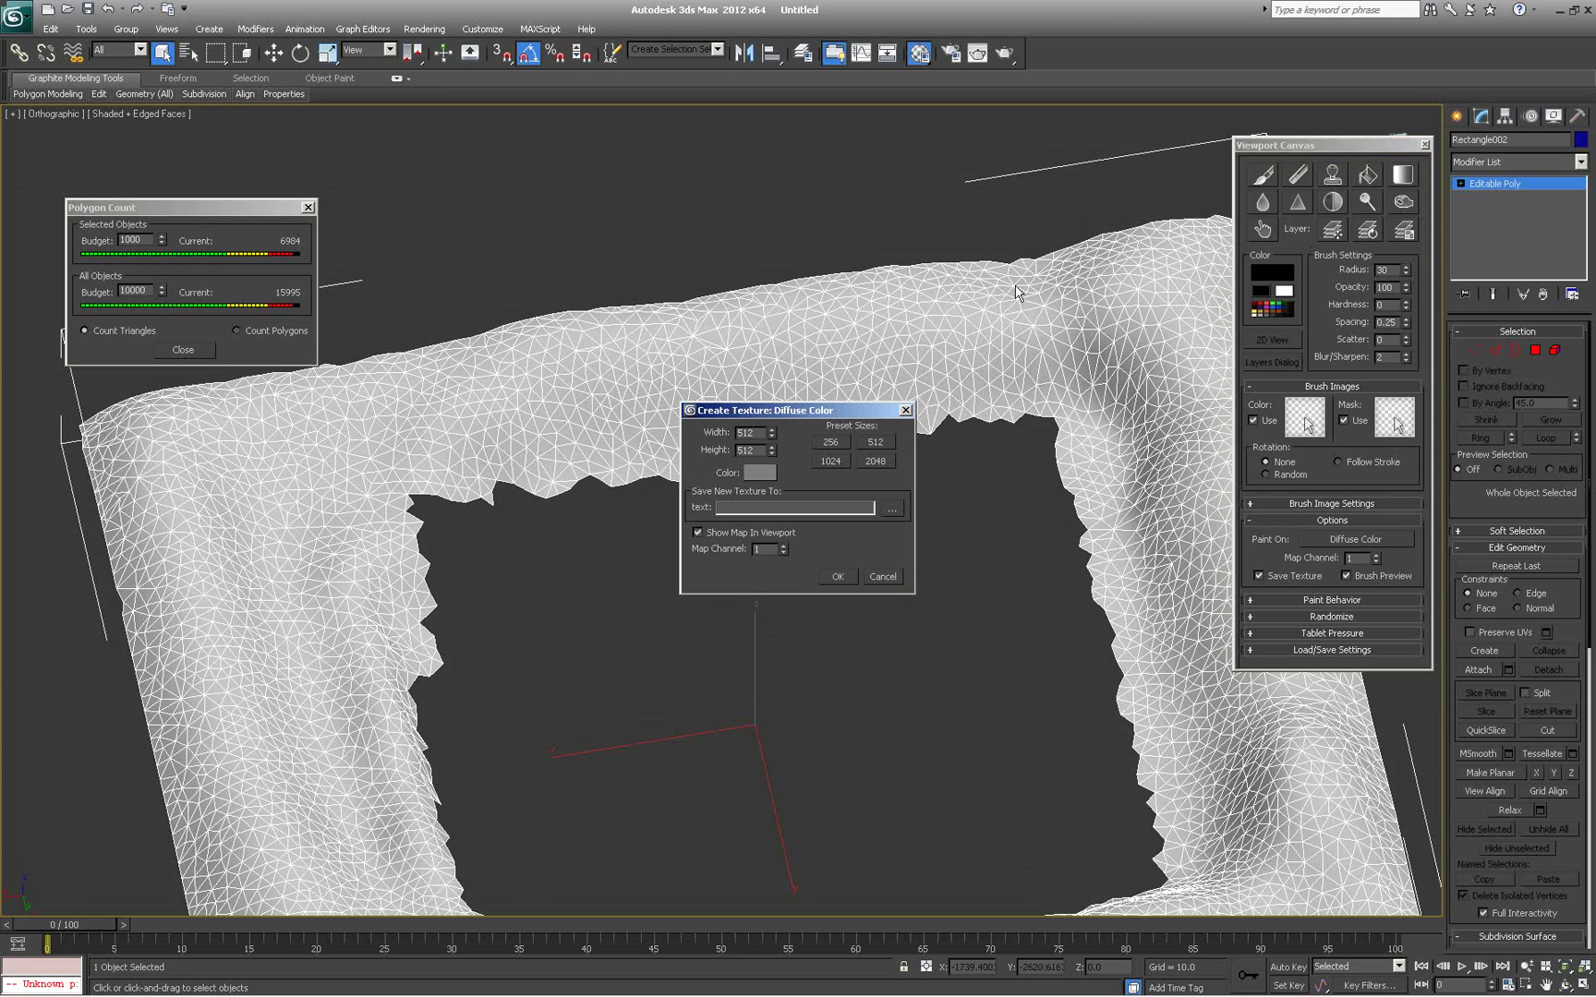
click(875, 461)
click(837, 576)
Set the new texture to save as a Targa file named test in the x-ref folder and create it
click(864, 557)
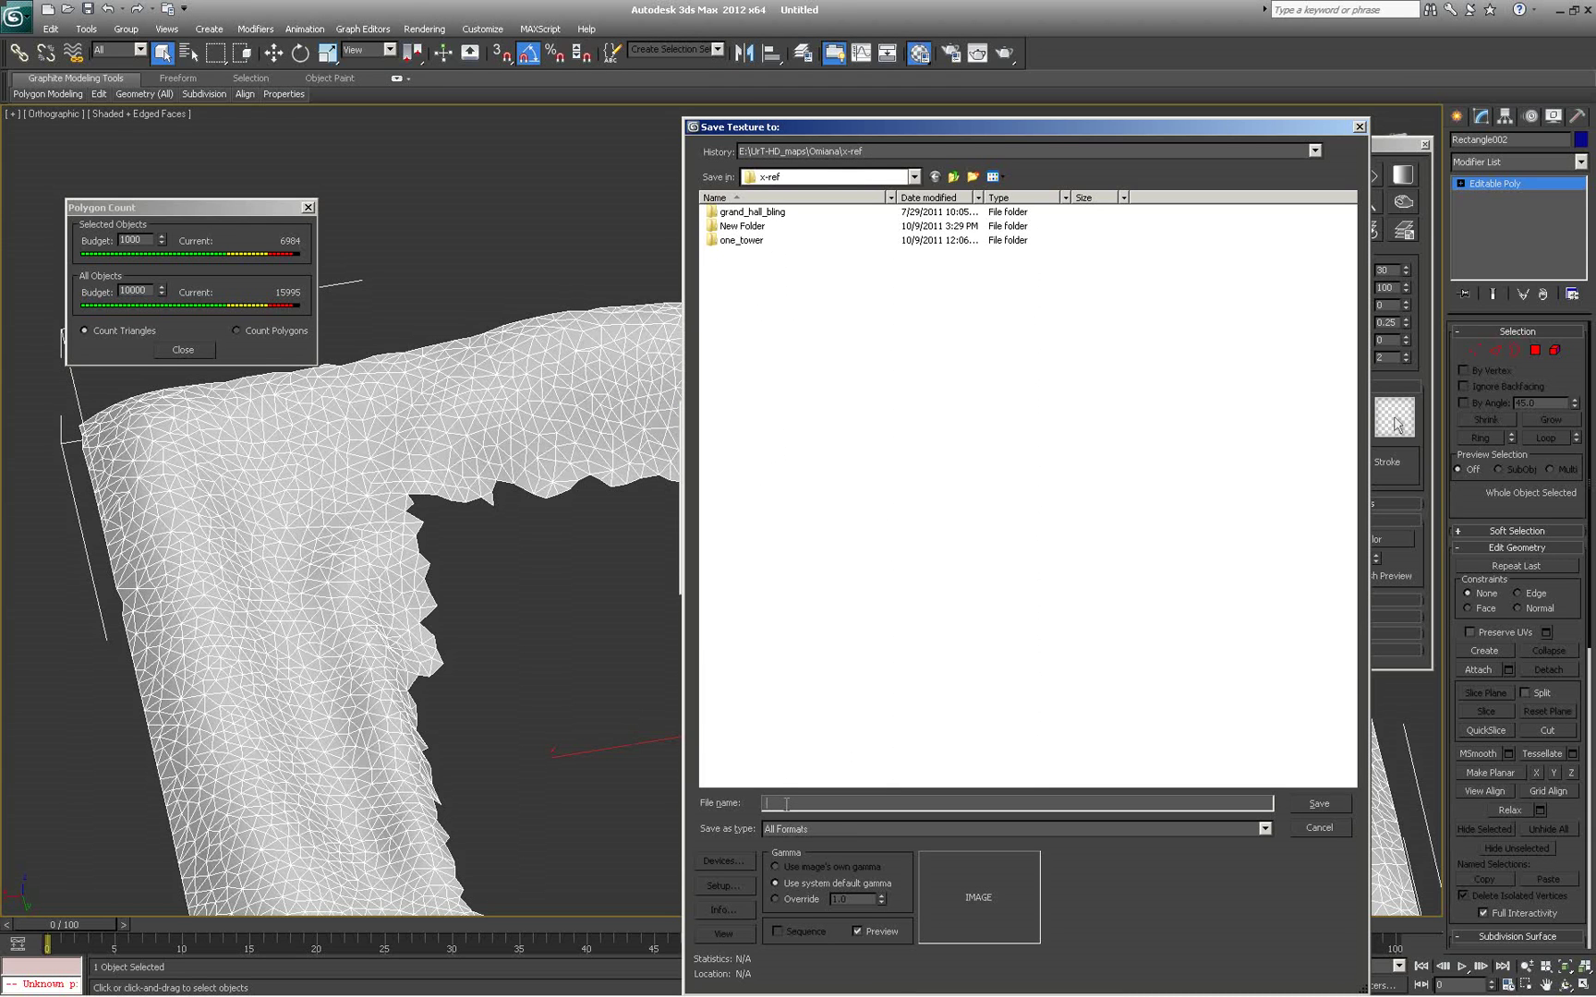
text(test)
click(1264, 828)
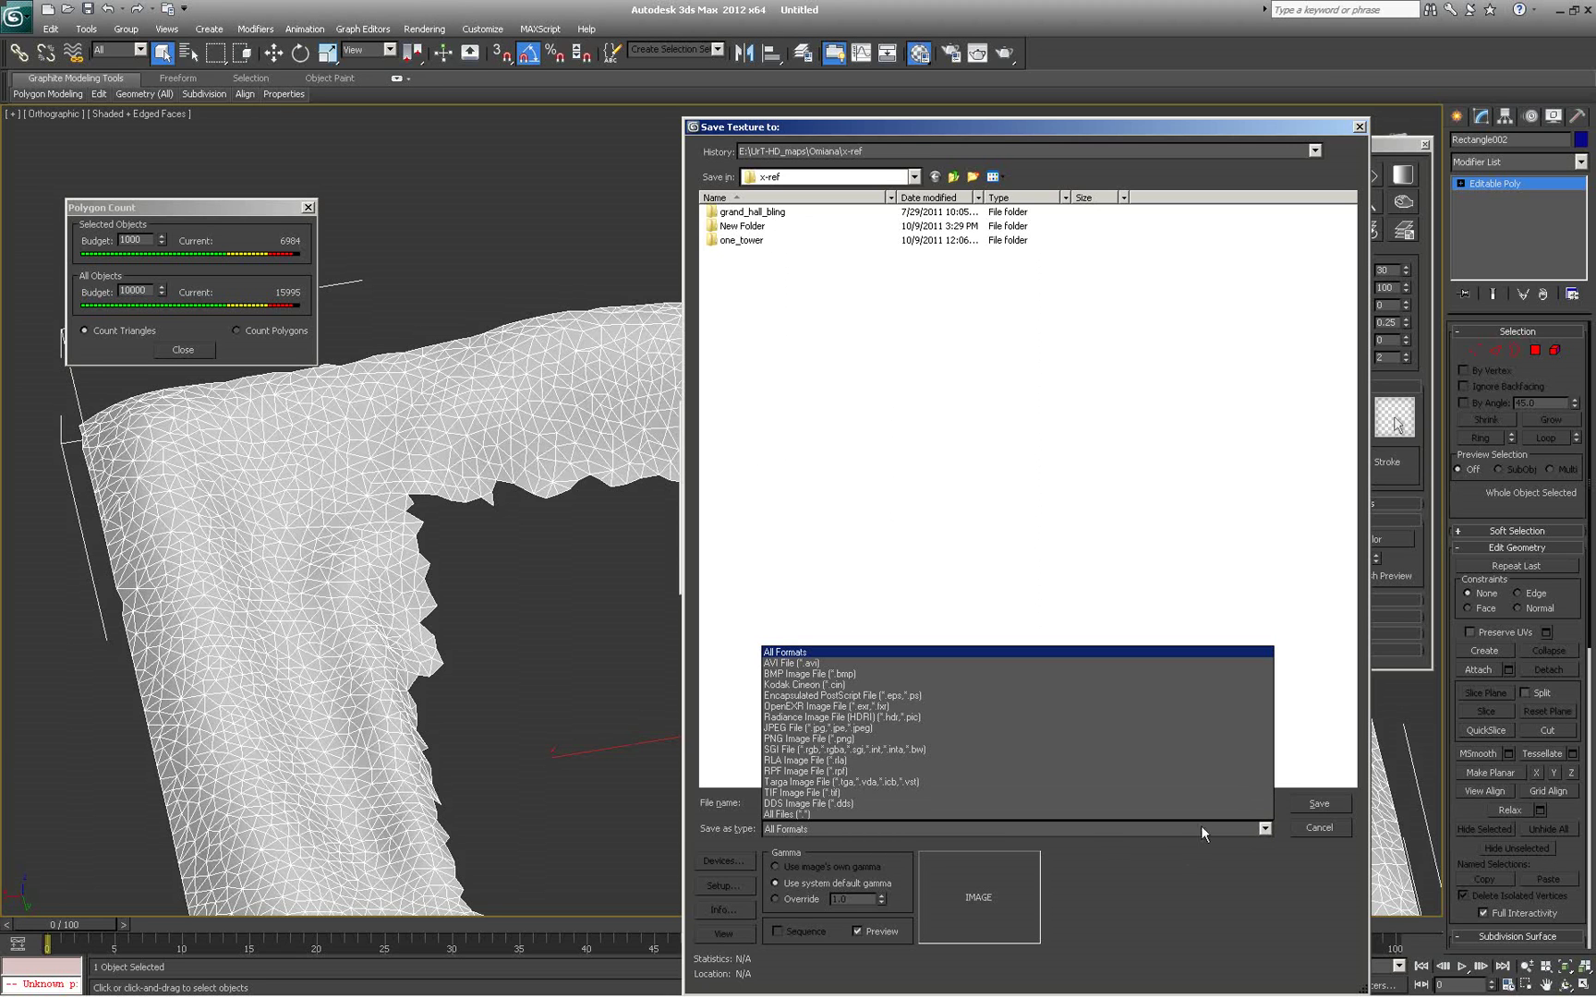
click(934, 781)
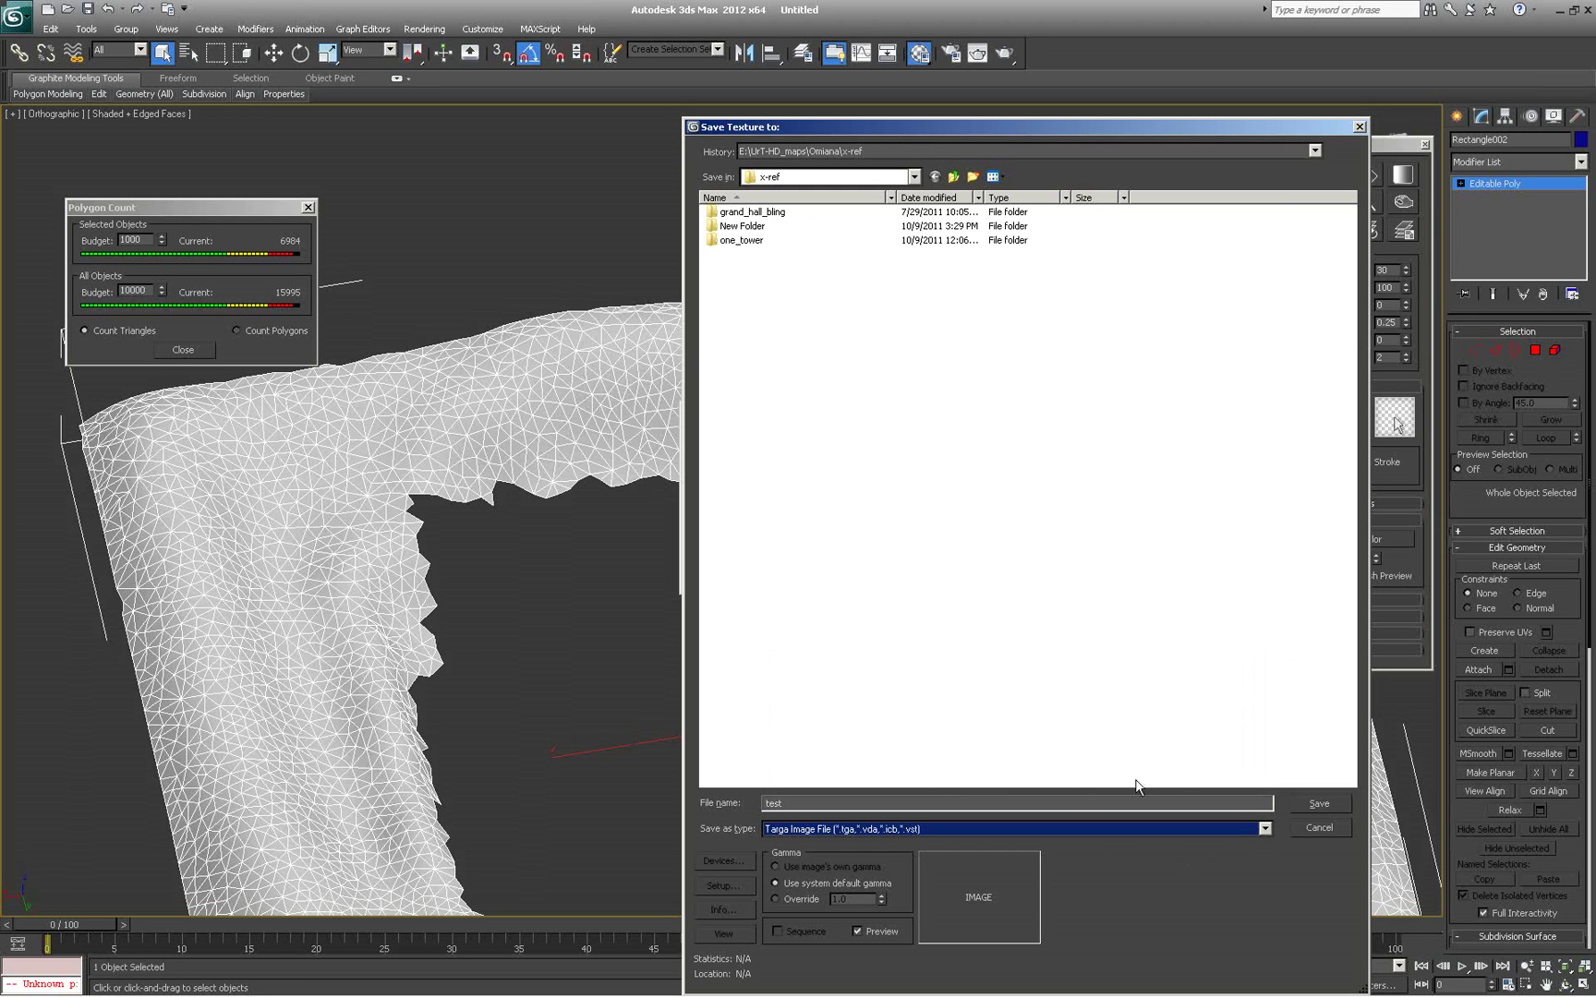
click(1305, 803)
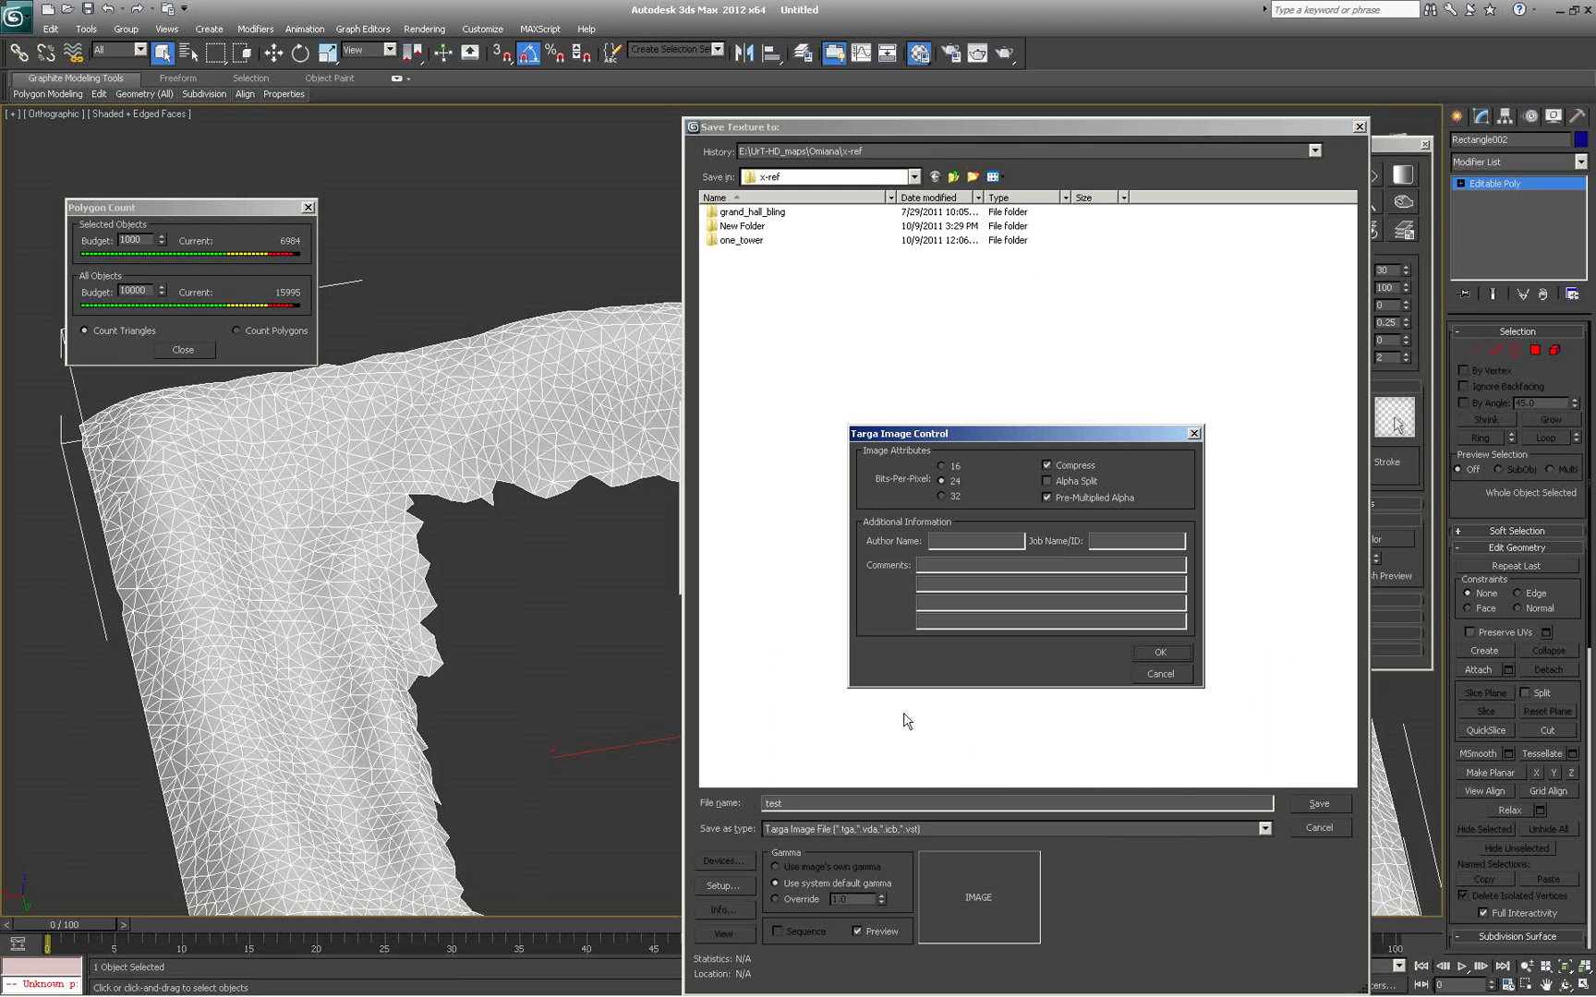
click(1176, 652)
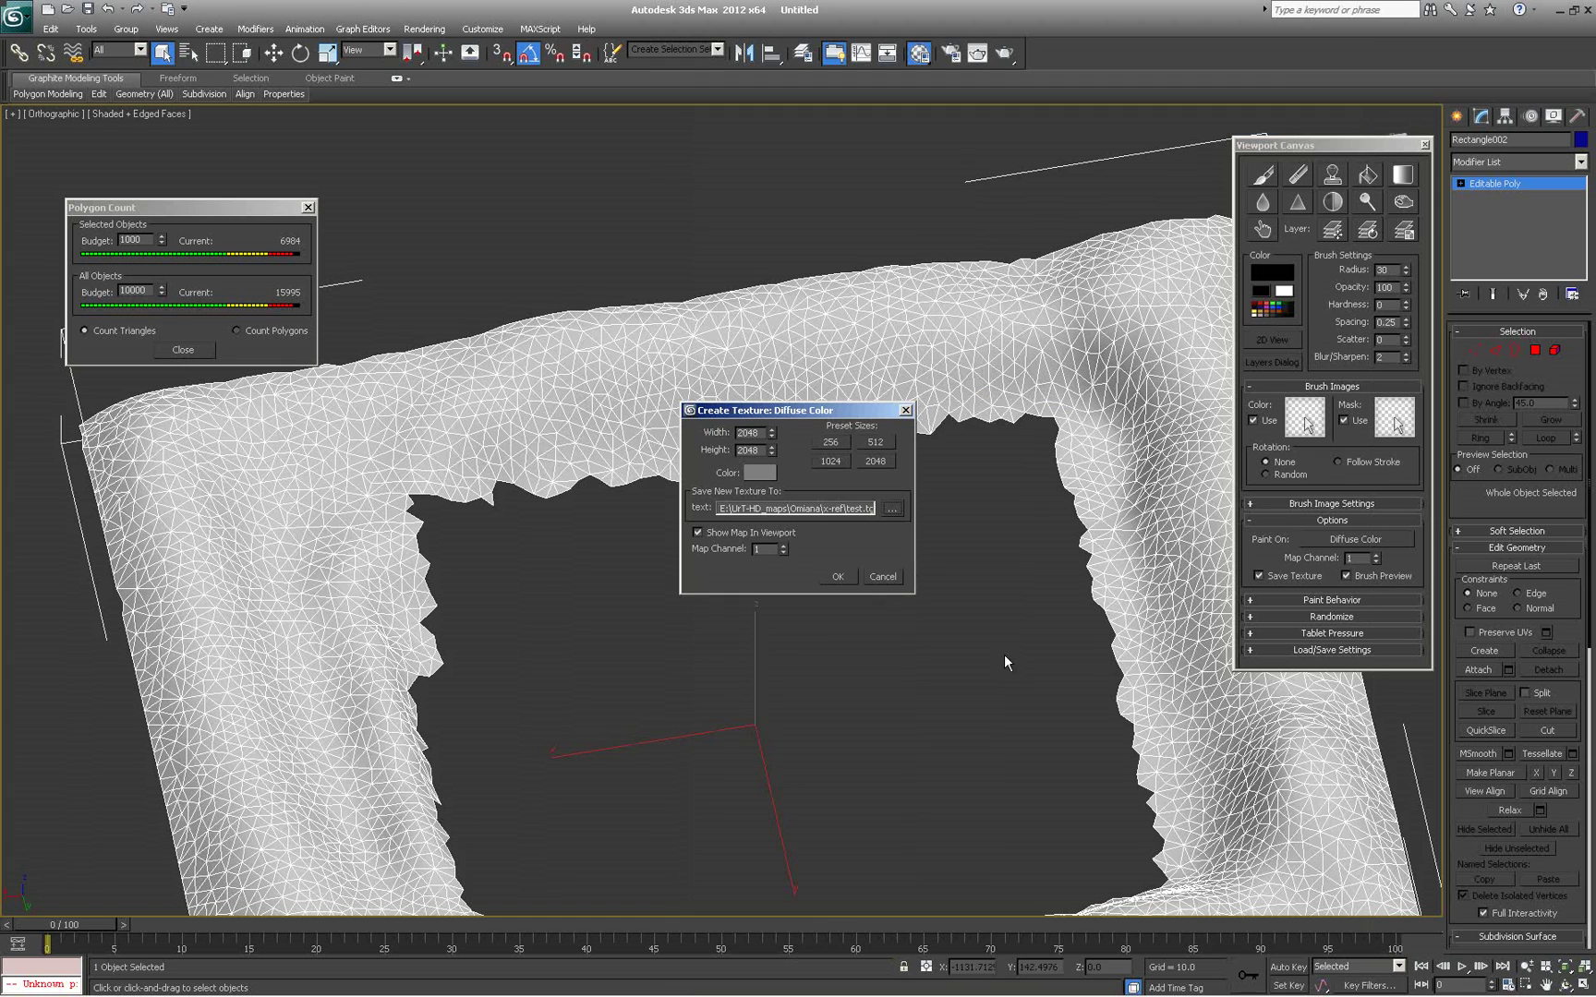
click(835, 576)
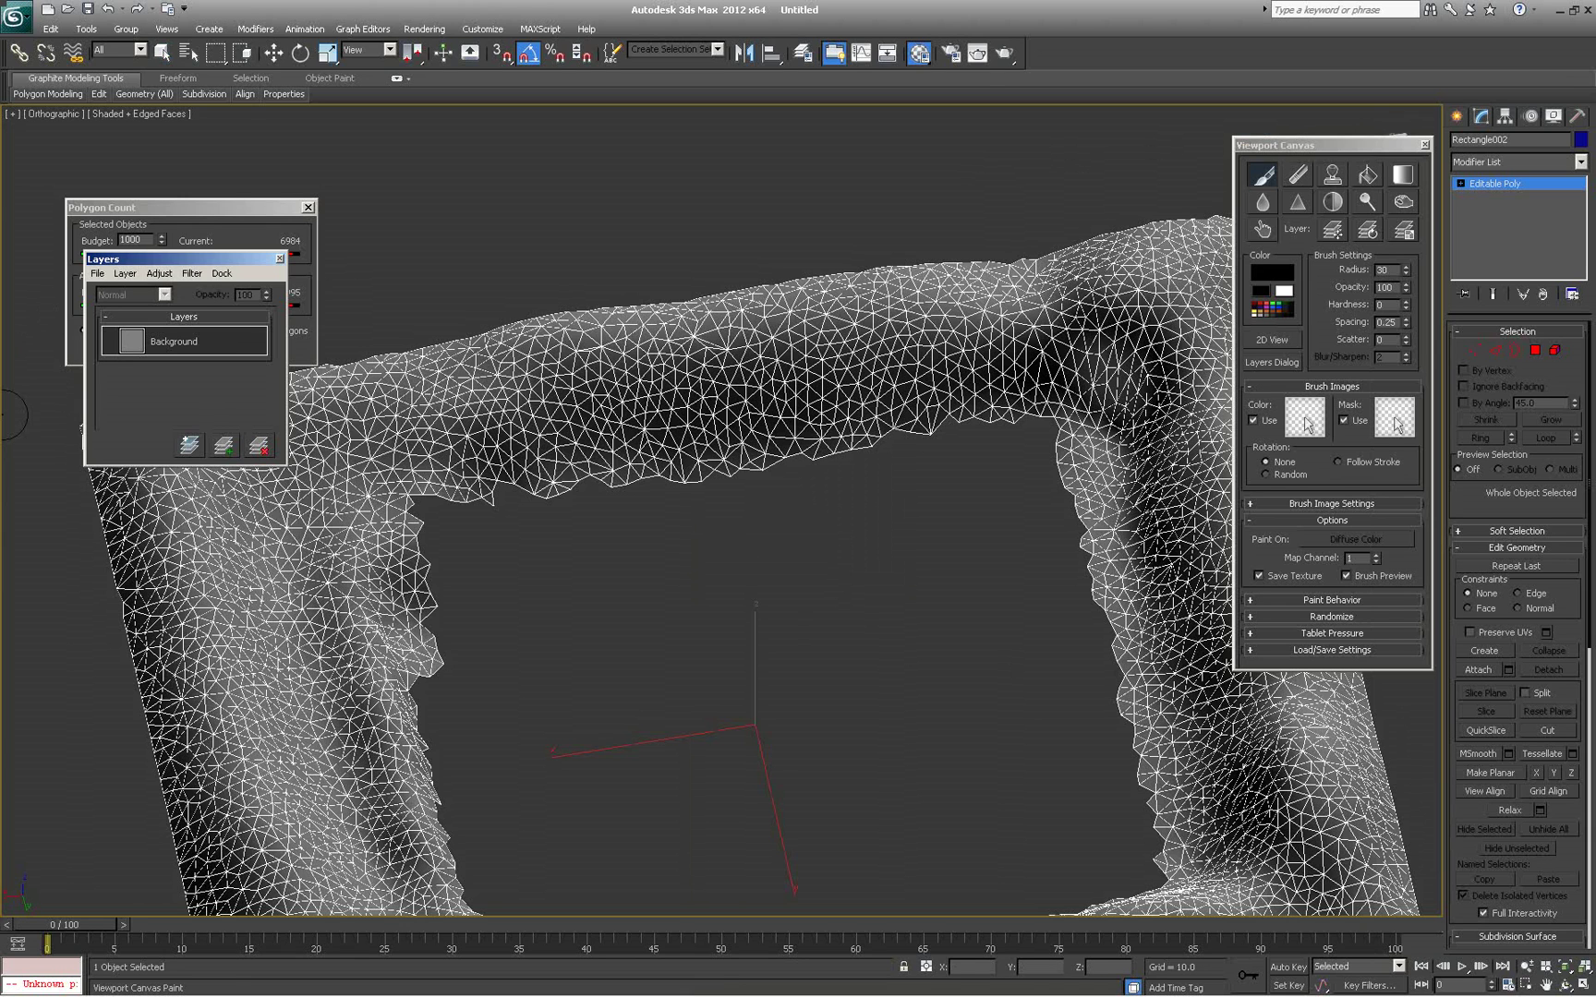
Check the 03 - Default material's map slots for the newly created diffuse texture
key(m)
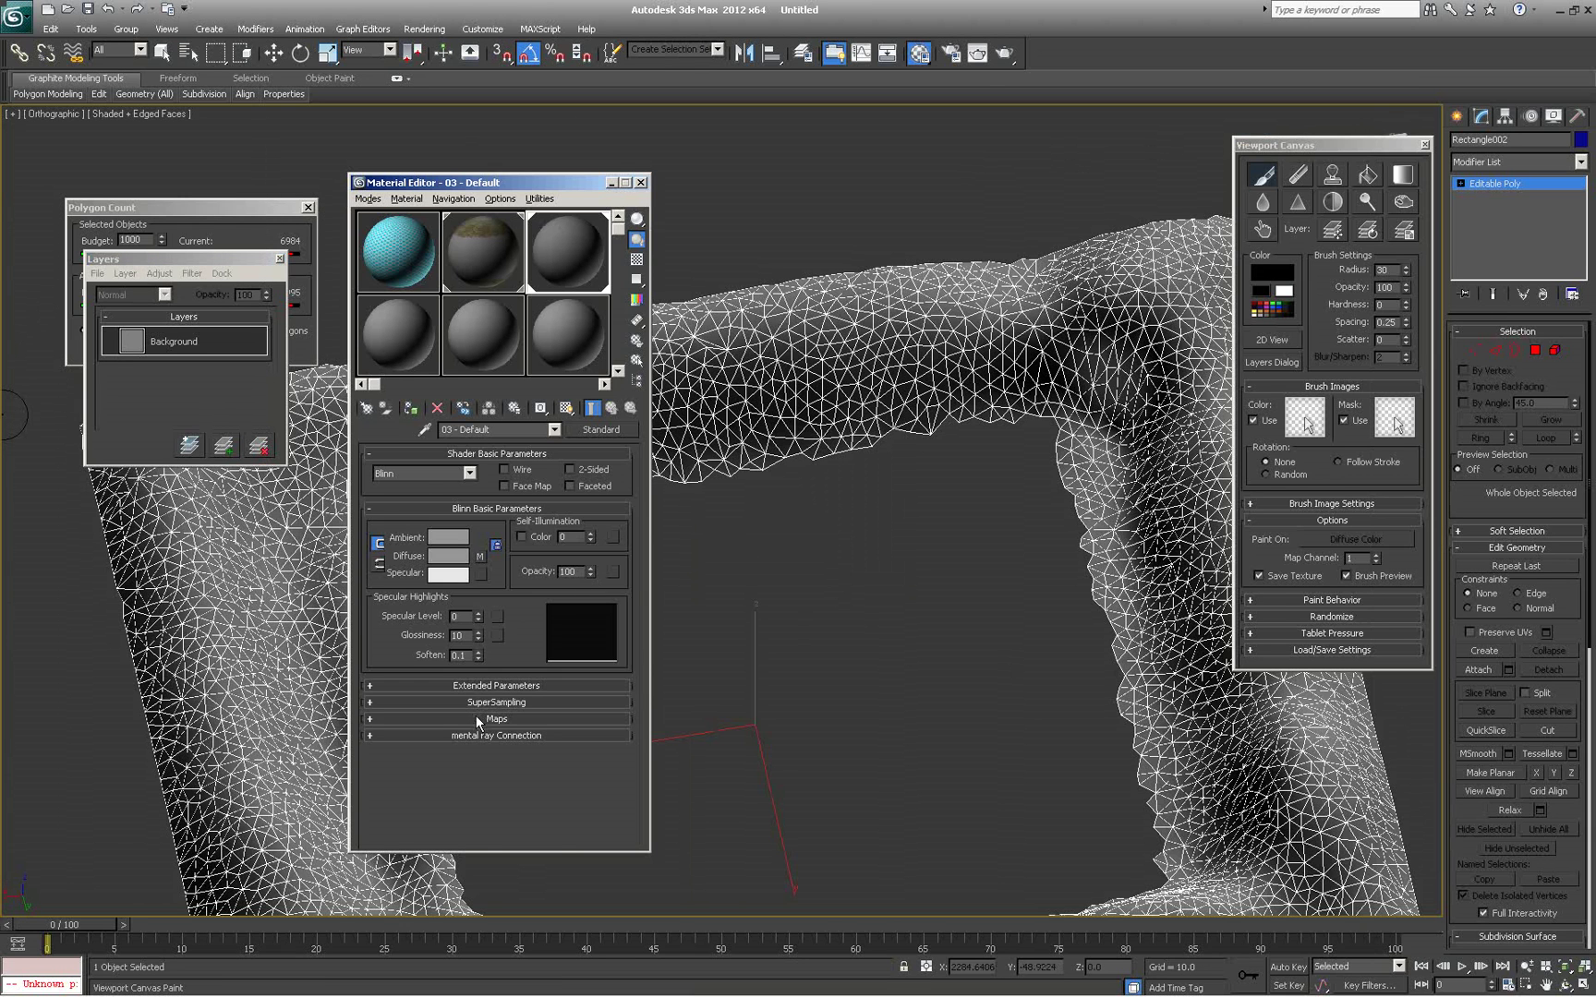
click(475, 718)
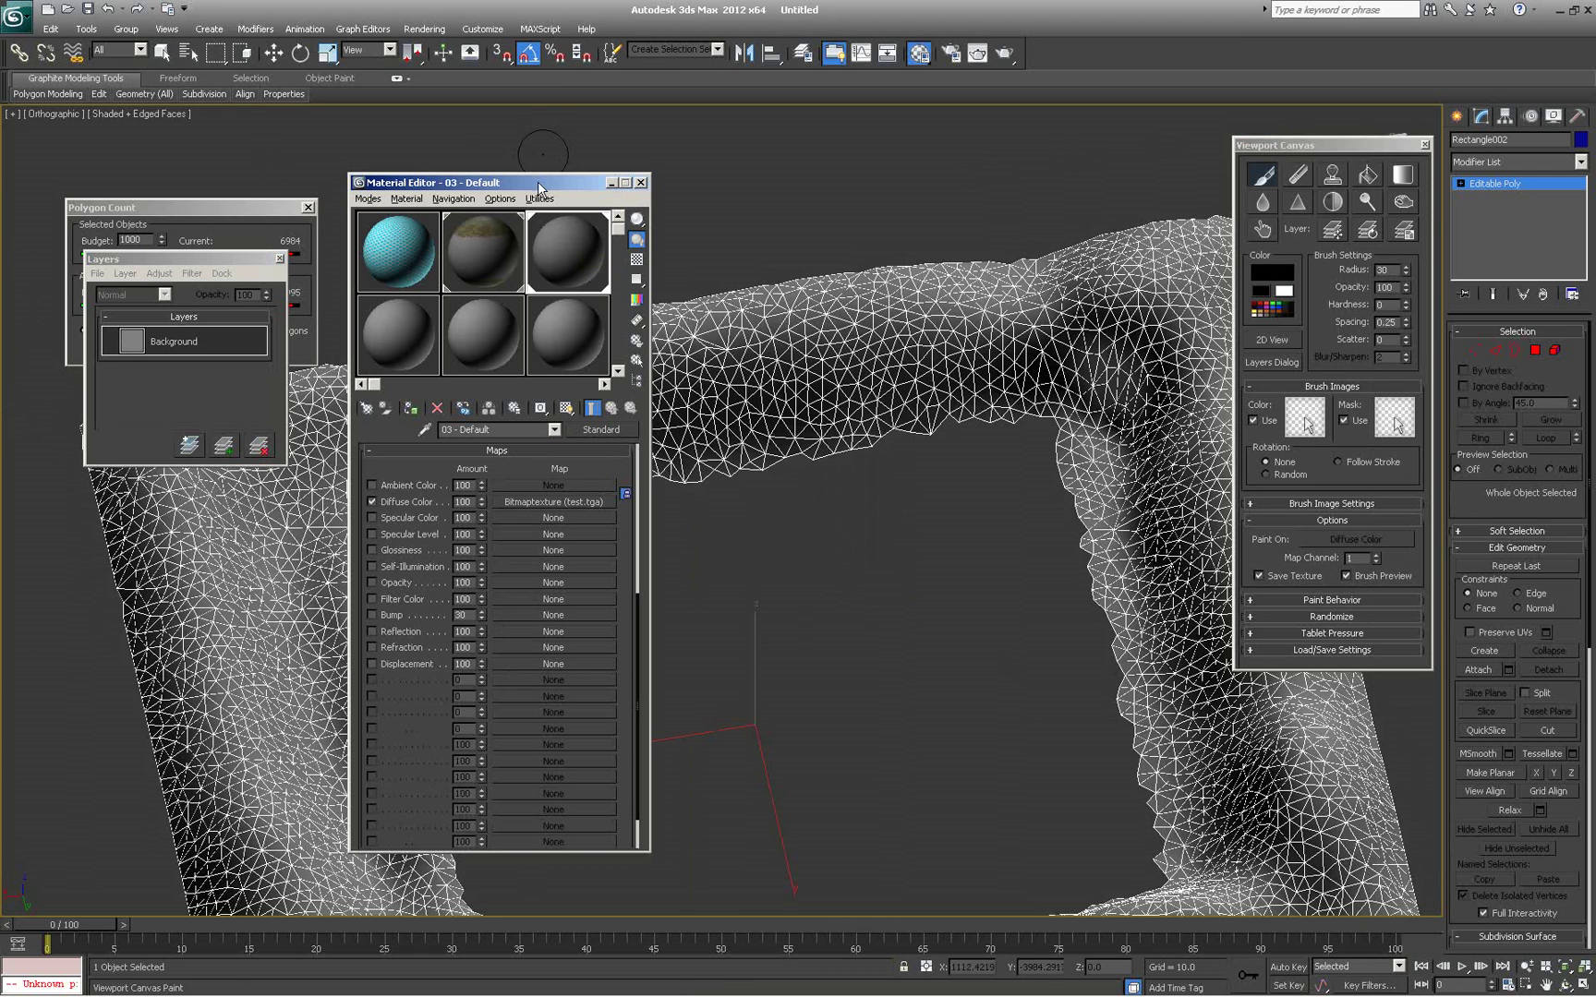
key(m)
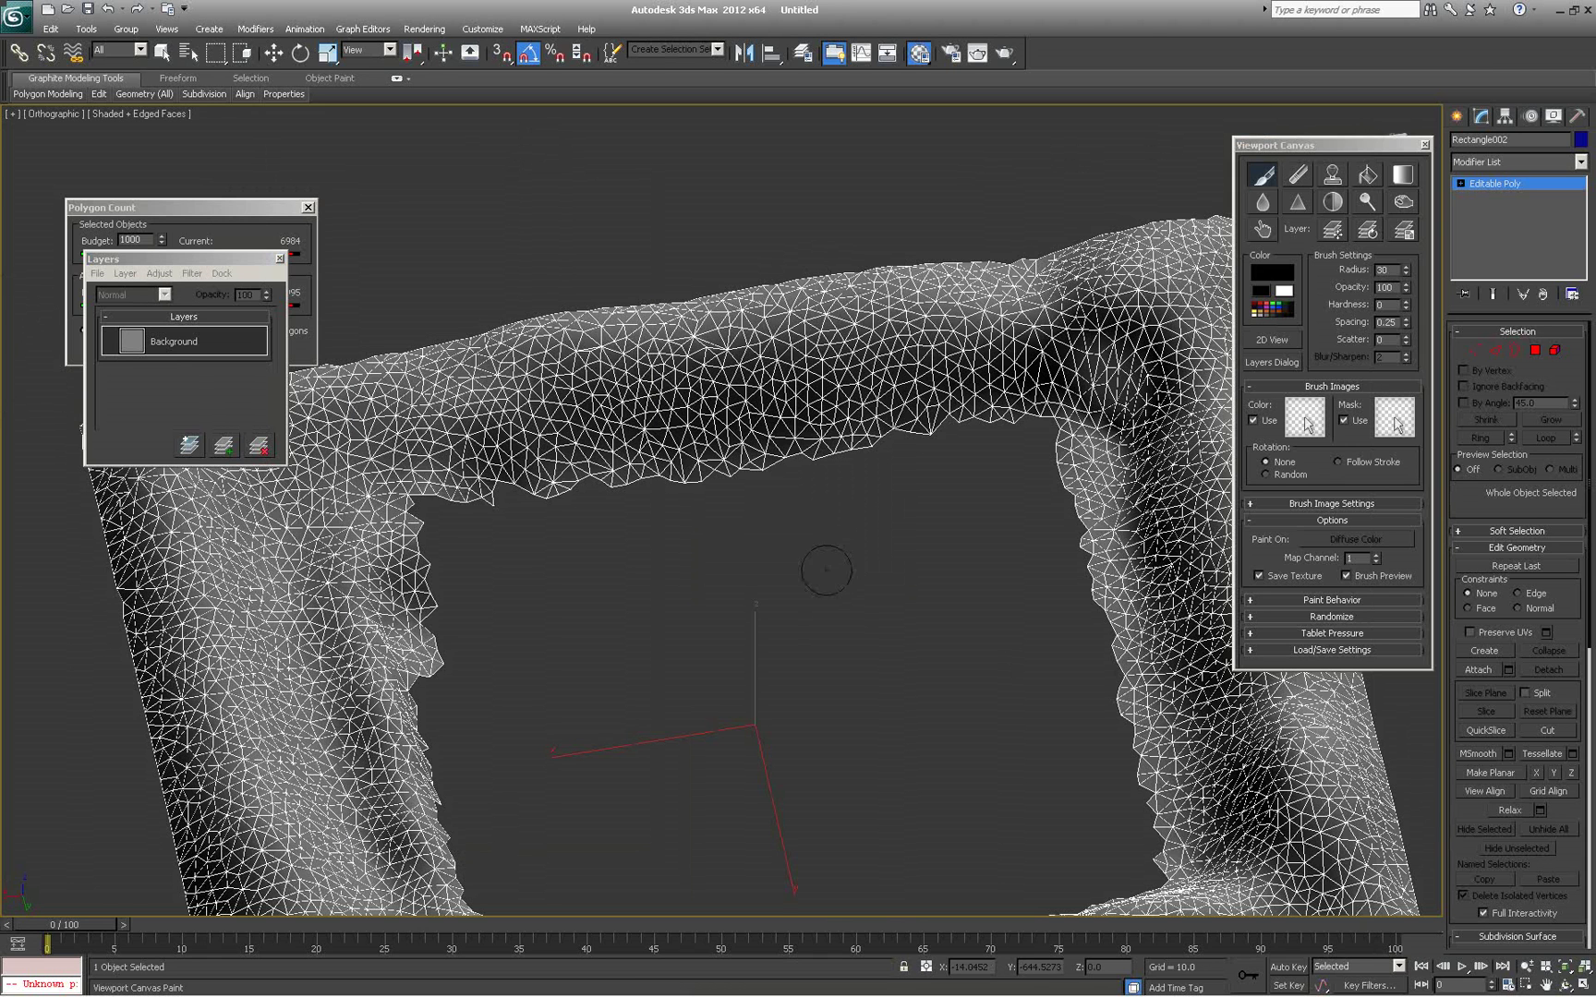
Hide the terrain's edge display and try to clear its polygon smoothing groups and auto-smooth them at 45
key(F4)
alt+middle_drag(830, 574, 826, 570)
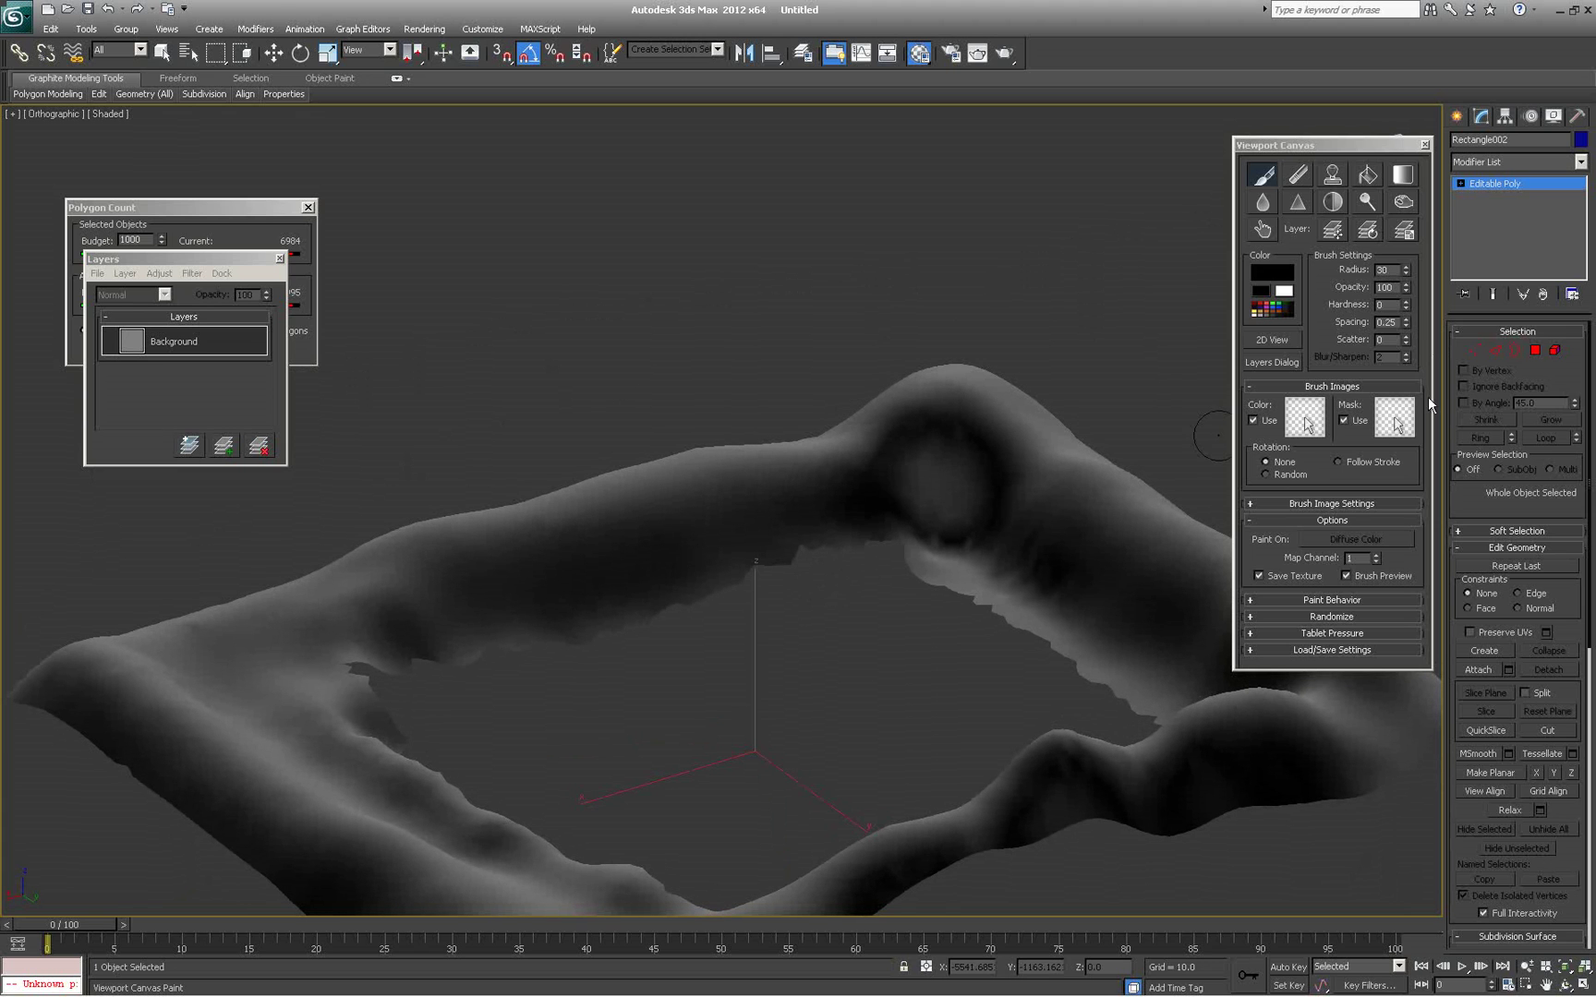
click(1533, 350)
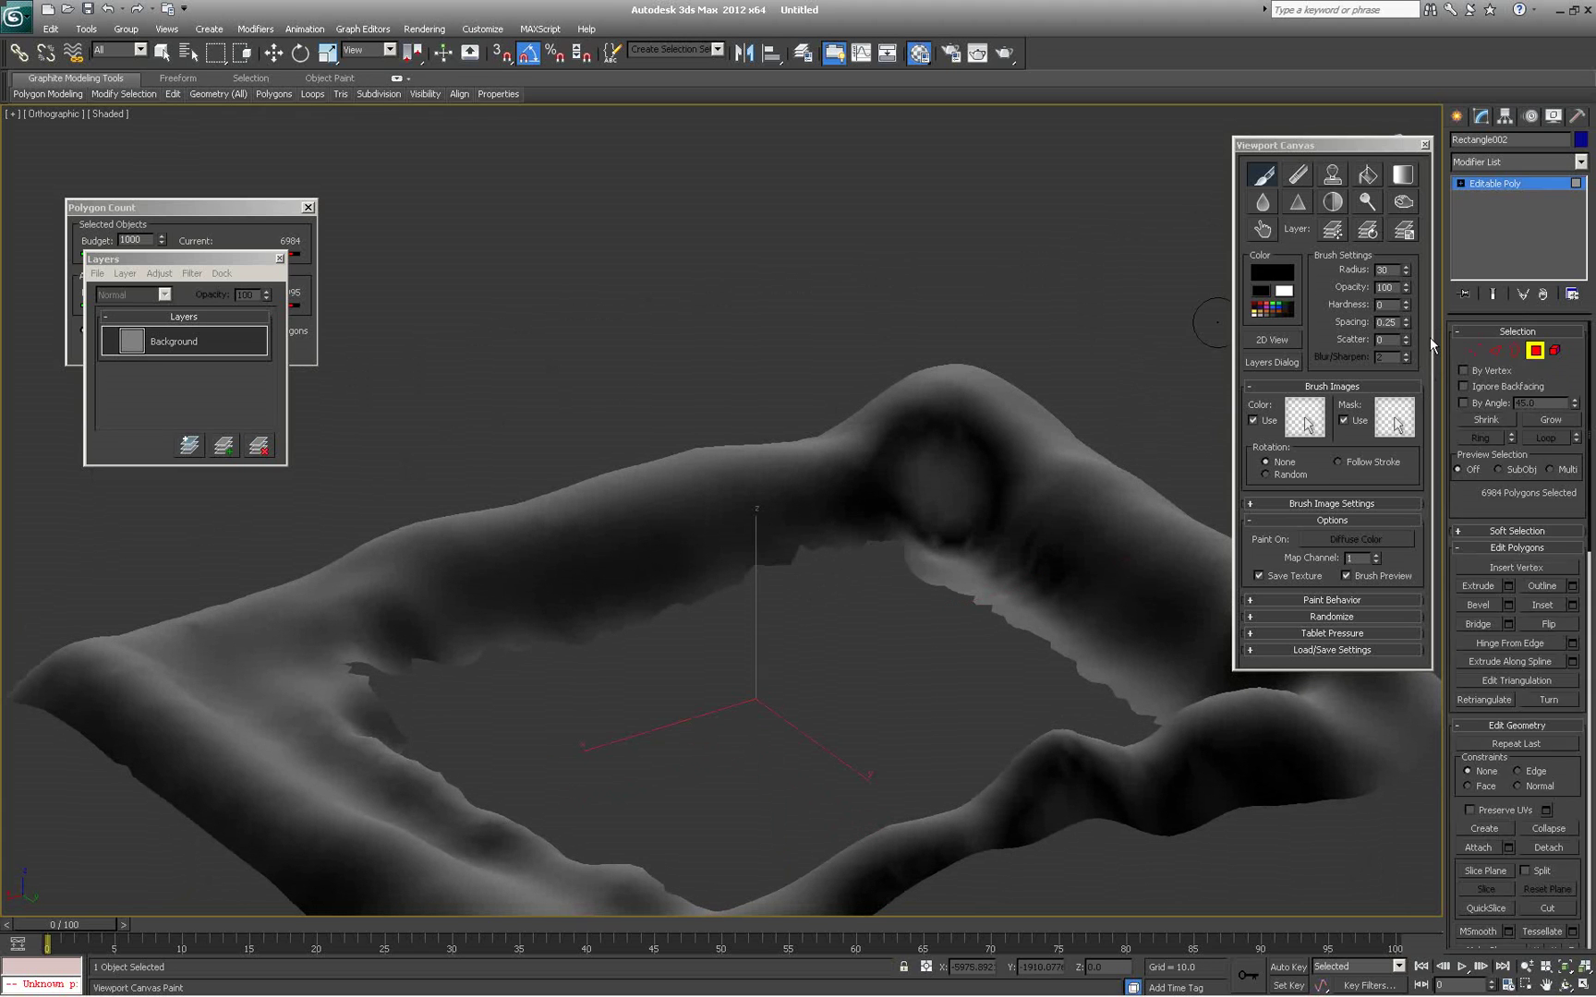
scroll(1564, 811, down, 6)
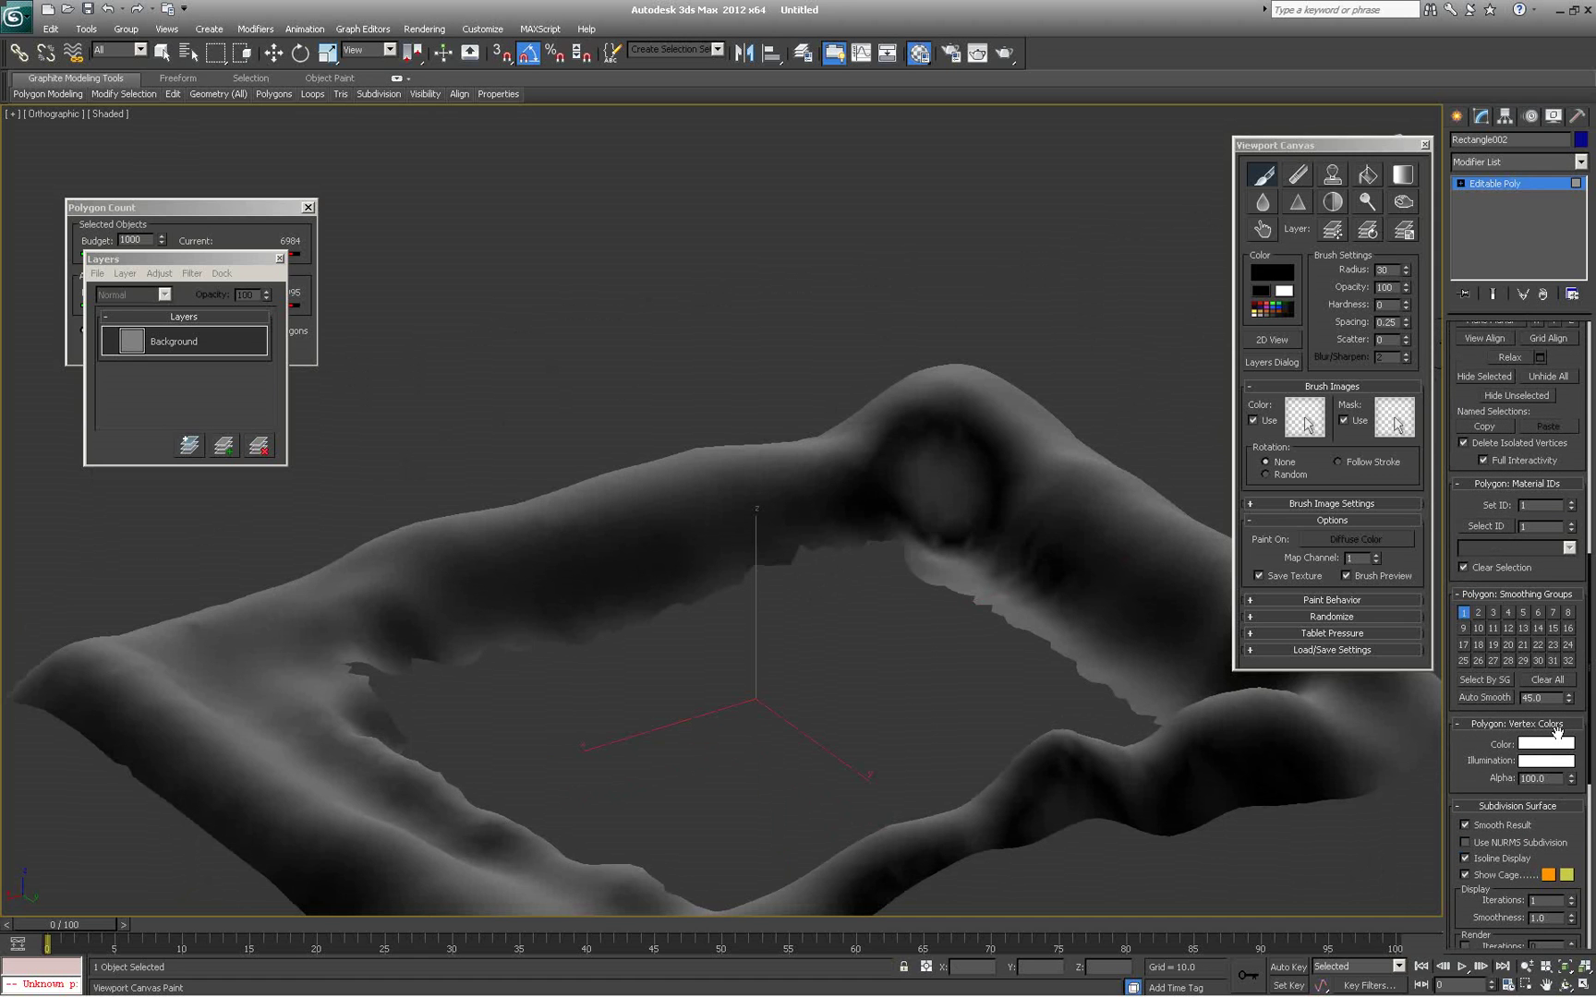
click(1532, 681)
click(1508, 696)
alt+middle_drag(919, 381, 911, 383)
Show the terrain in wireframe, stop canvas painting, and select all its polygons with the Rotate tool active
key(F3)
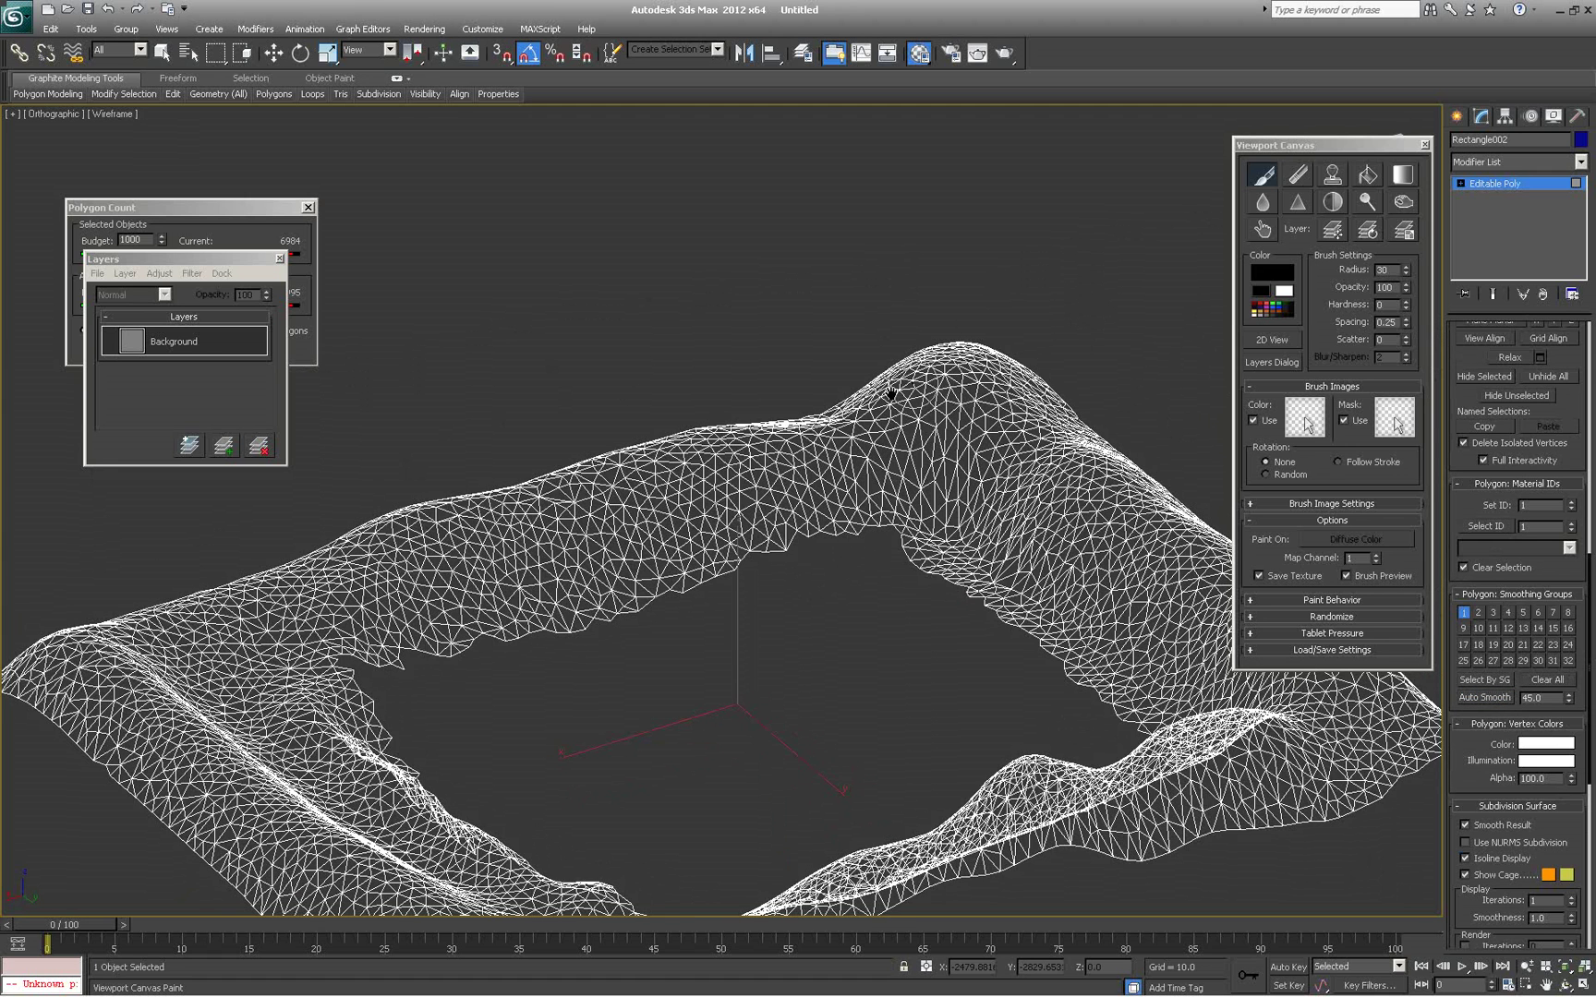
click(1461, 183)
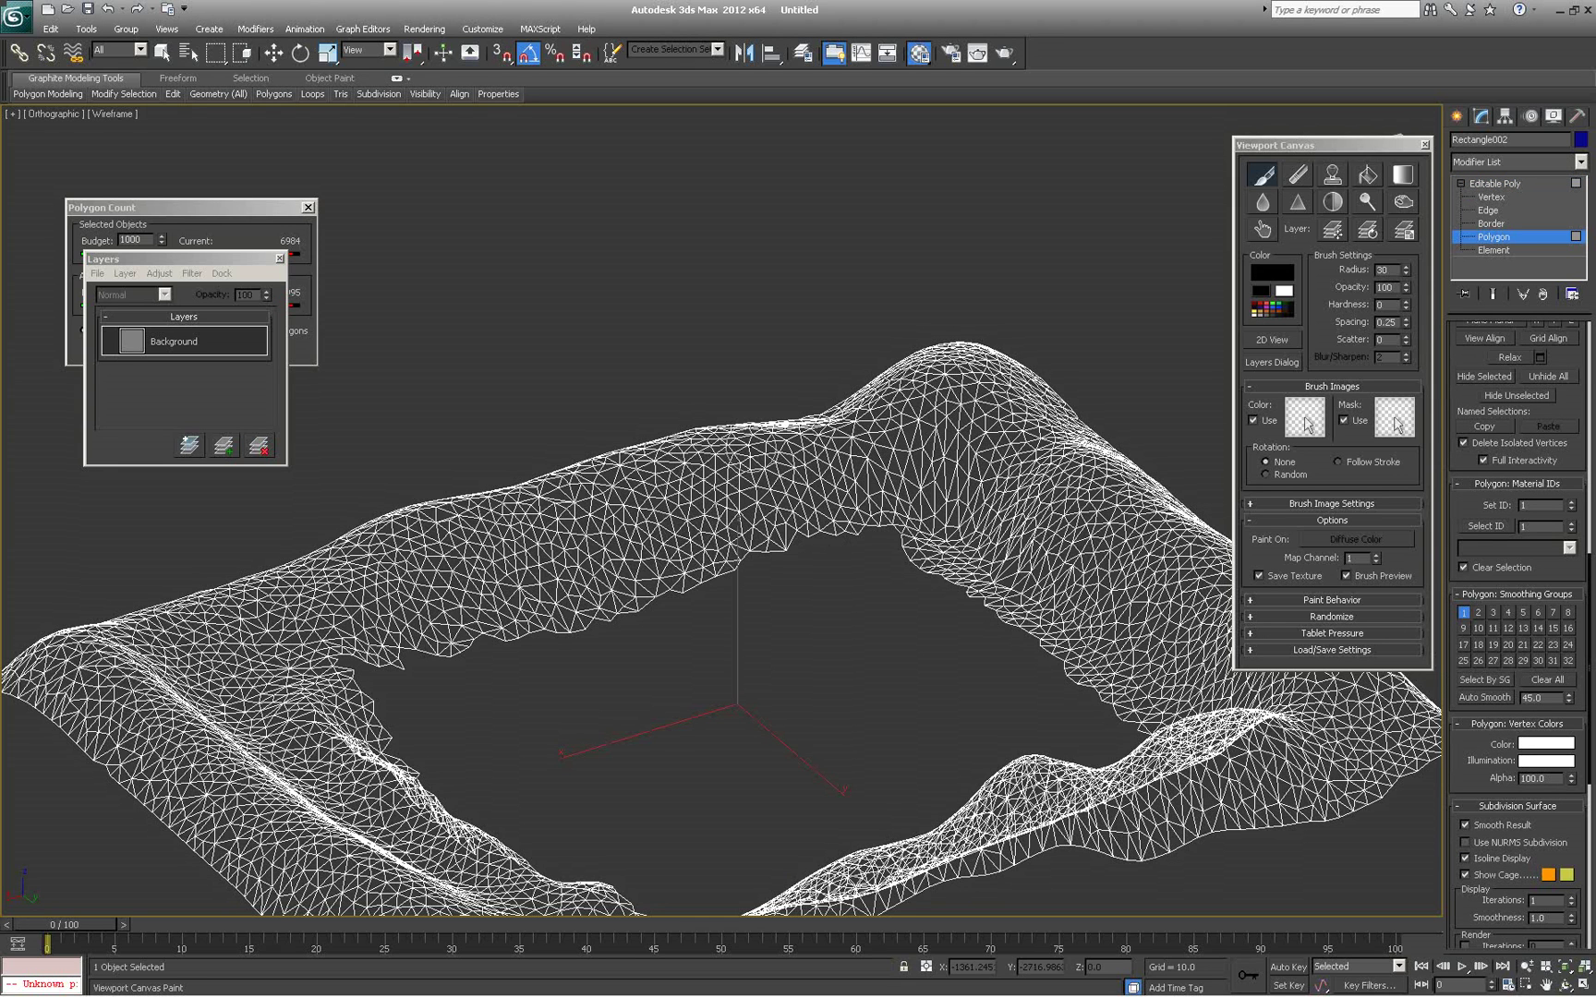
right_click(744, 444)
key(ctrl+a)
key(e)
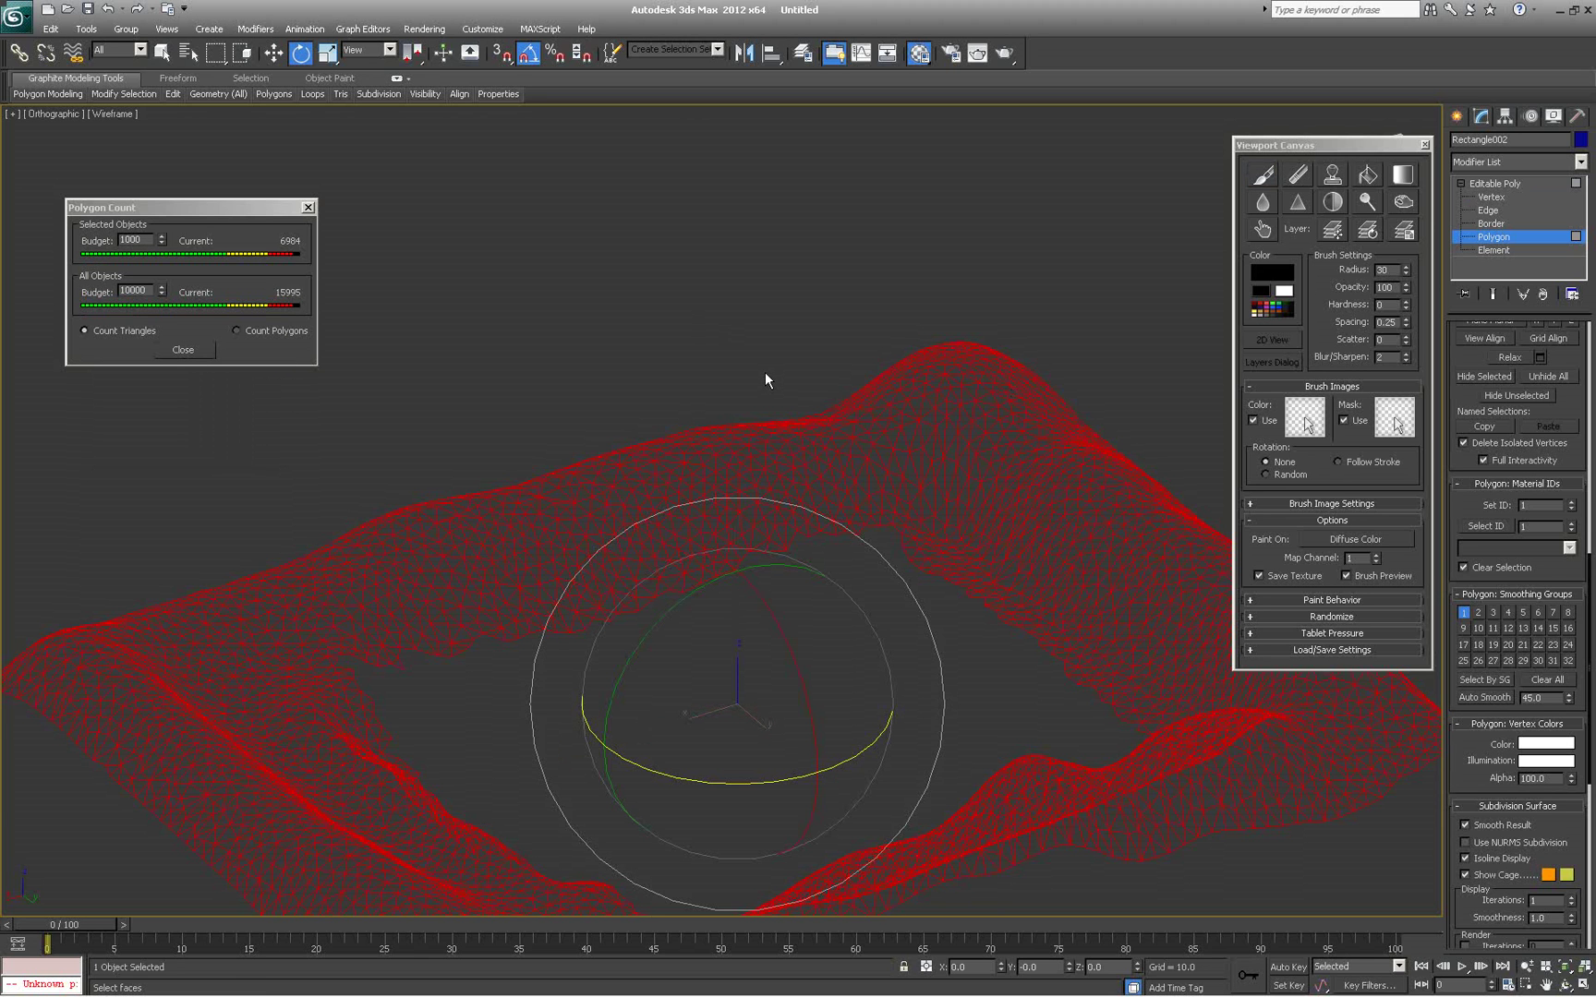
Display the terrain shaded instead of wireframe, with its selected polygons filled in red
key(F2)
key(F2)
key(F3)
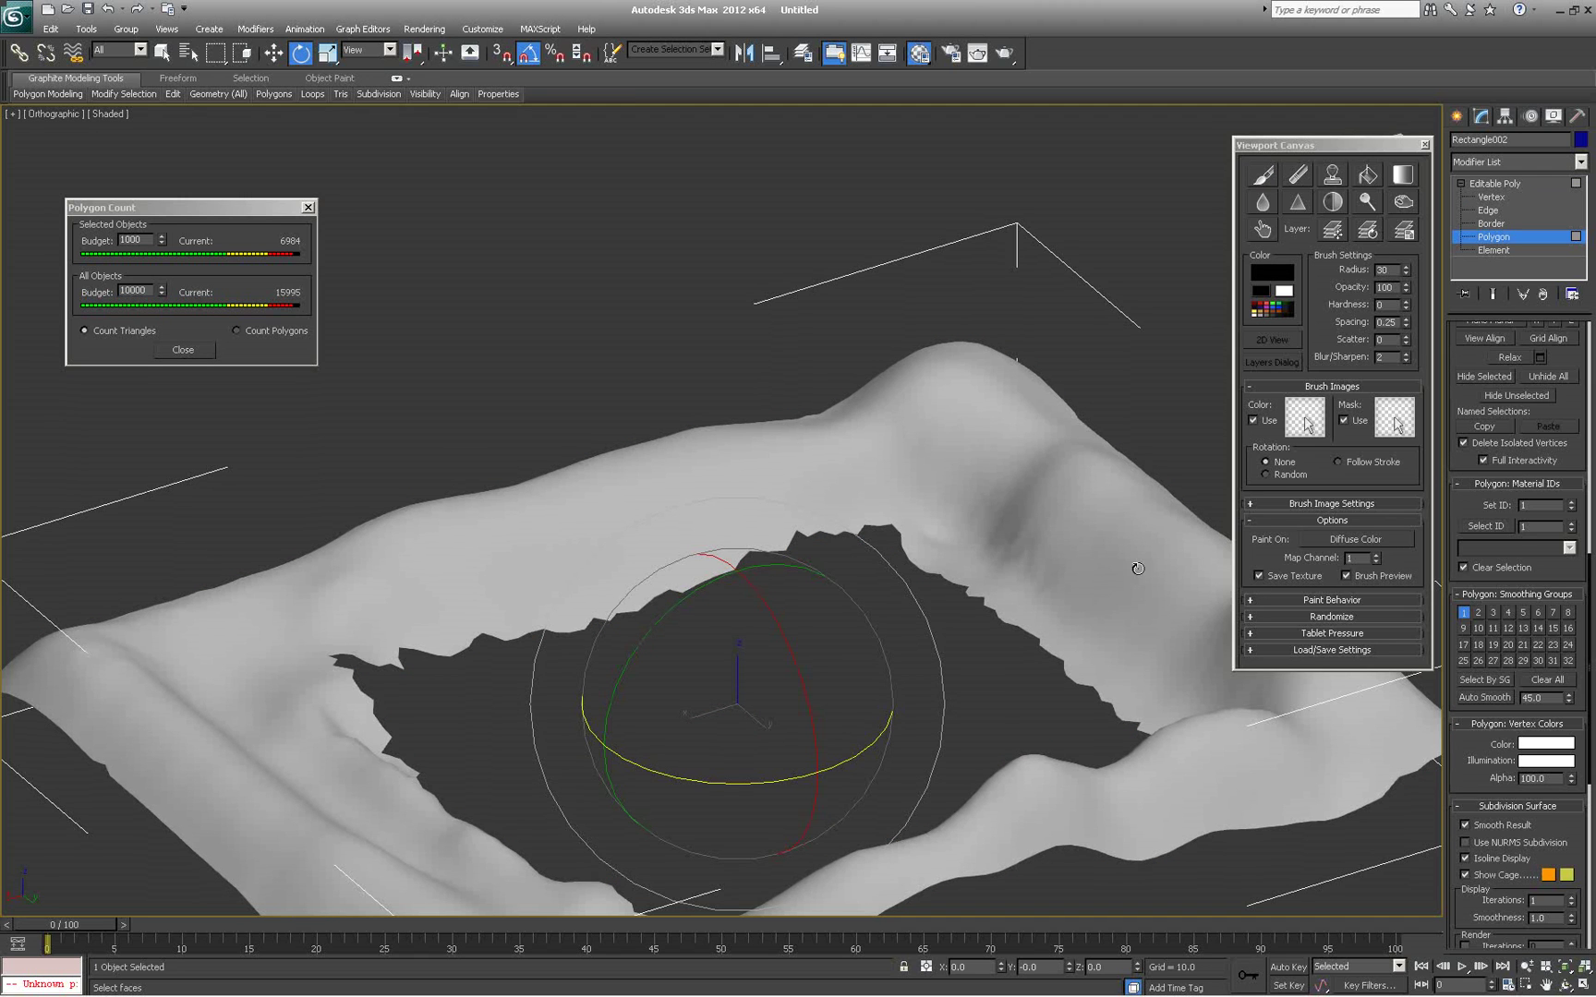
key(F2)
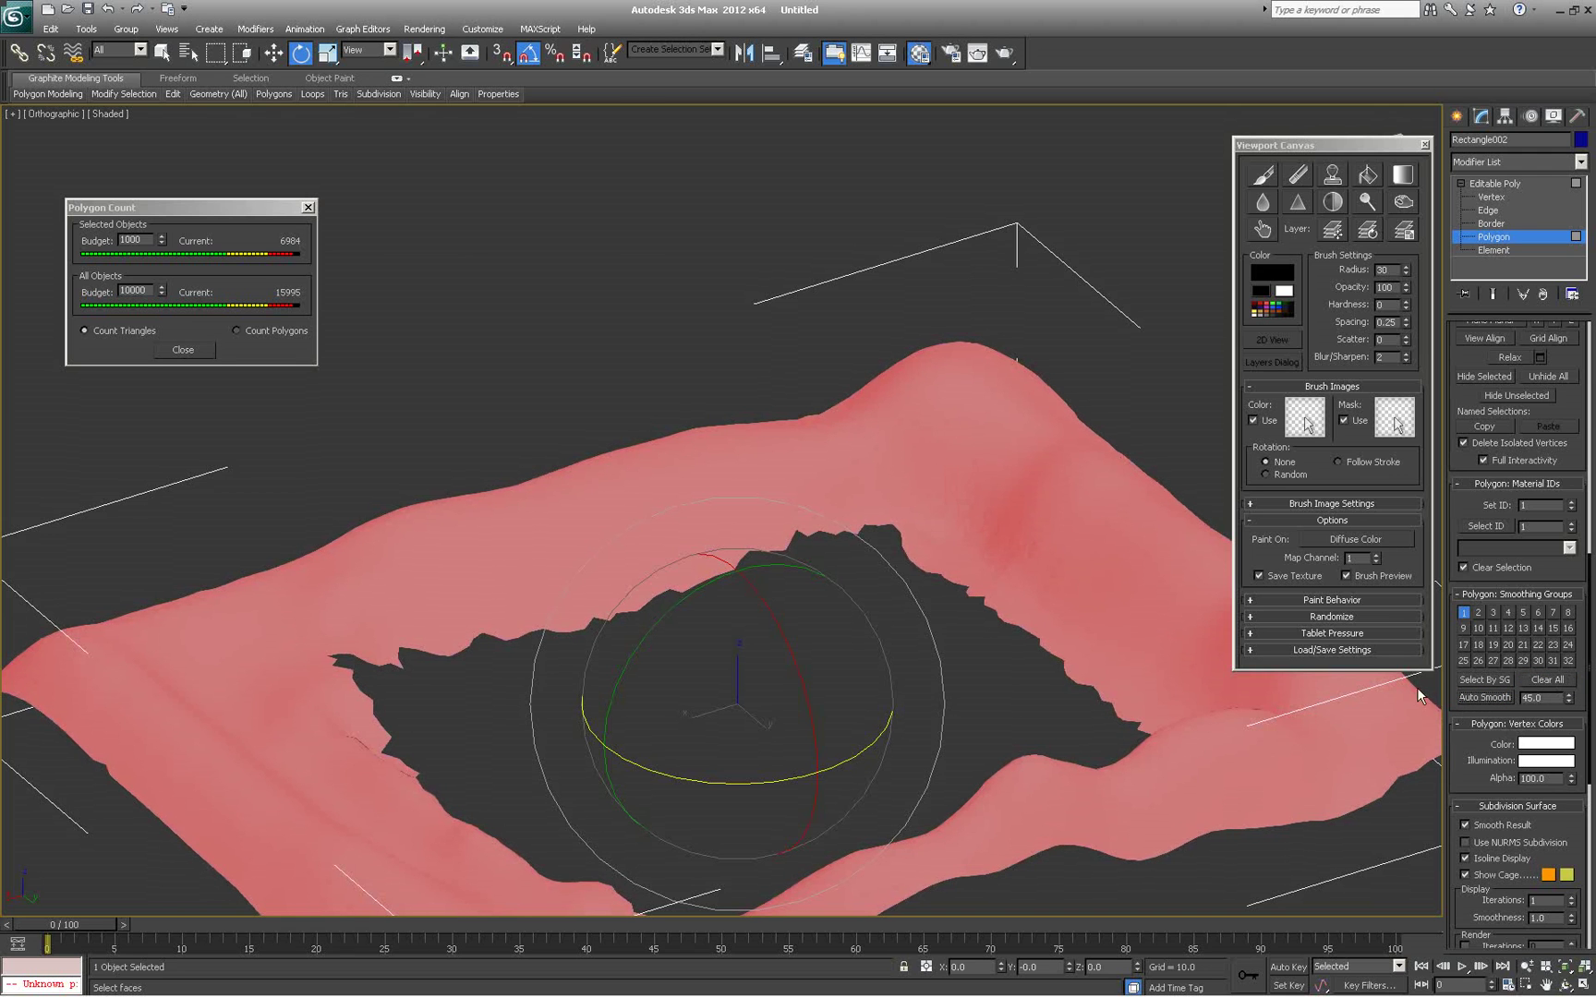
Return from Polygon level to the whole Editable Poly object and activate the Viewport Canvas paint brush
alt+middle_drag(1039, 554, 898, 658)
alt+middle_drag(665, 580, 855, 594)
click(1496, 184)
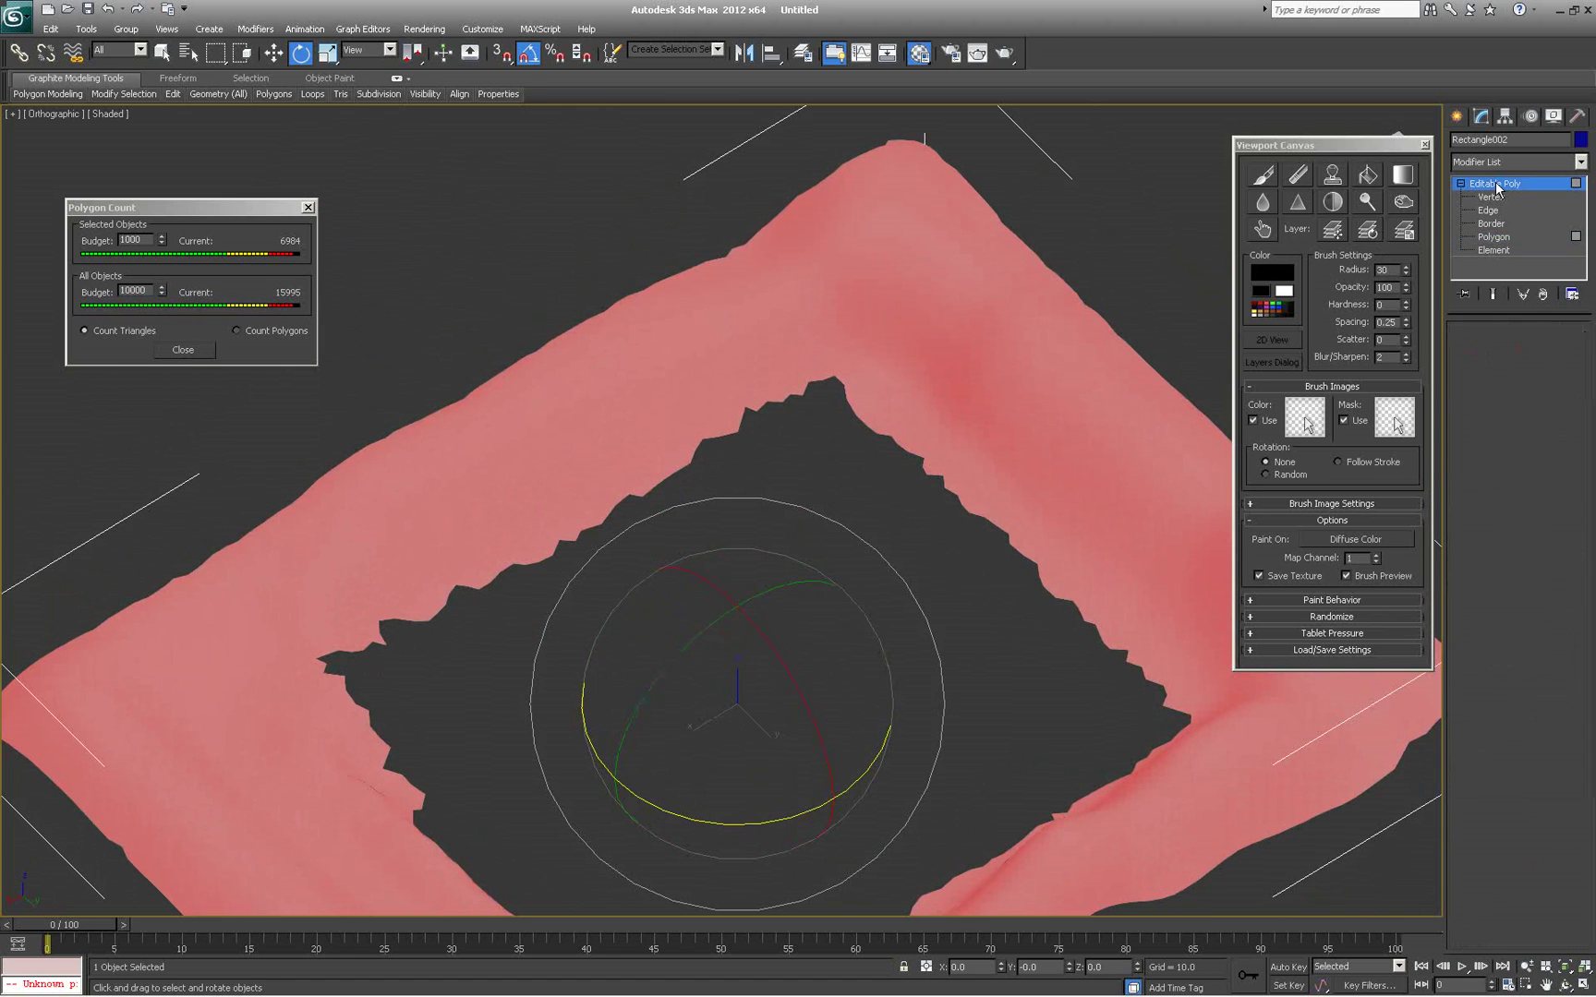
alt+middle_drag(1122, 499, 1085, 588)
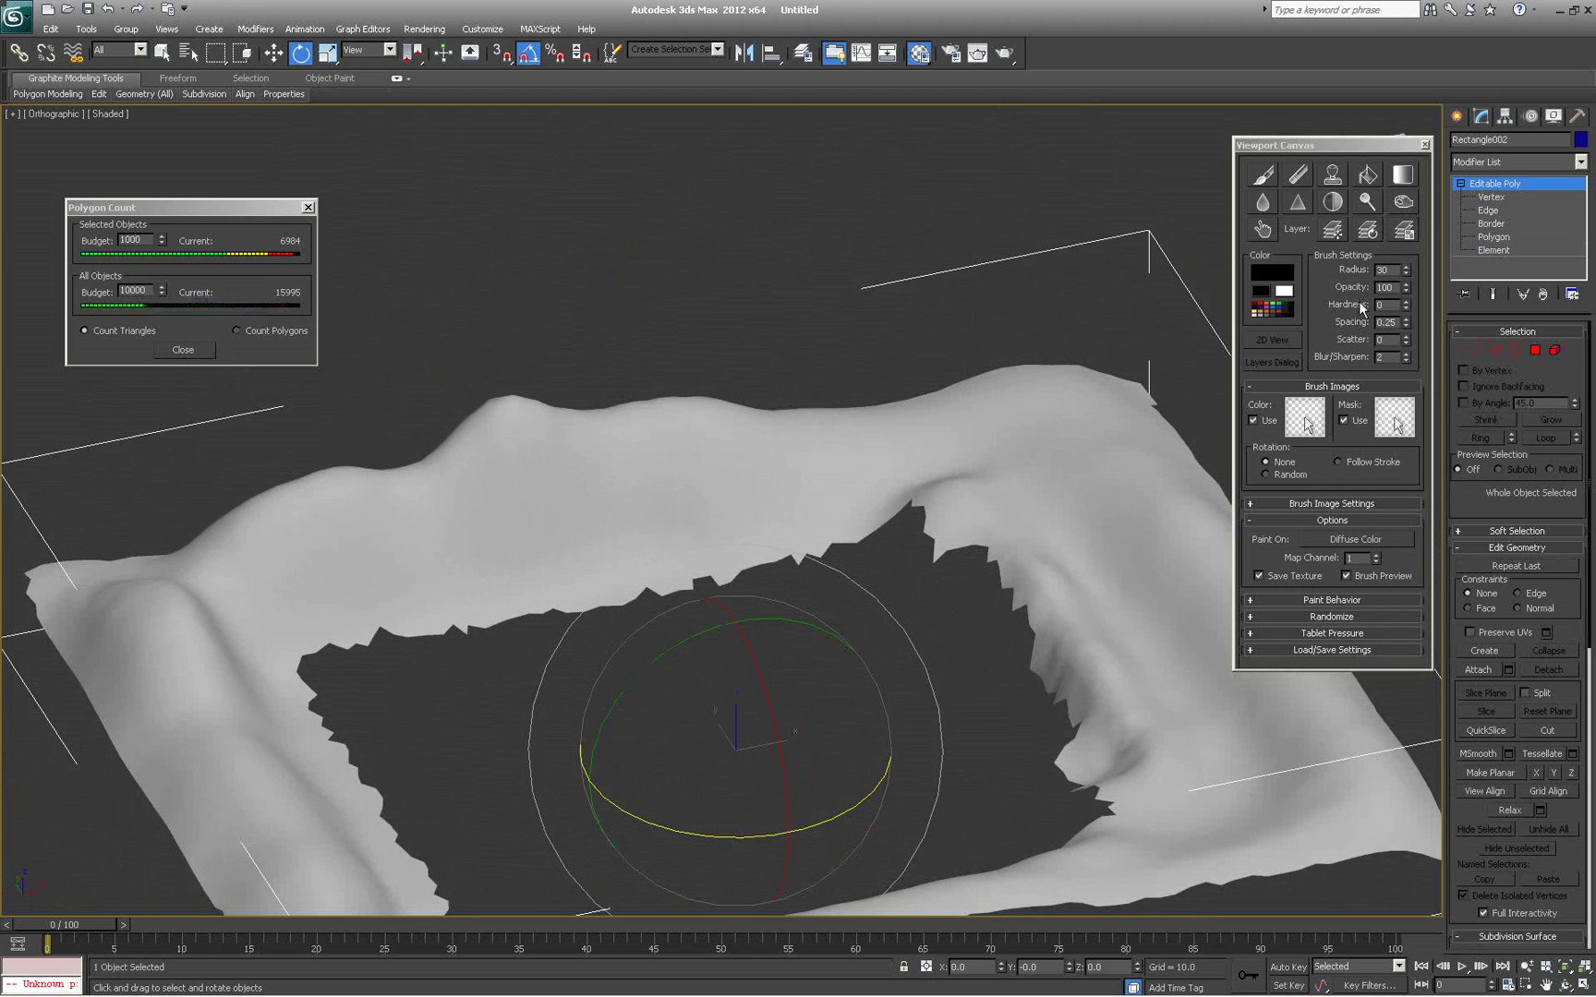
click(1264, 175)
alt+middle_drag(923, 478, 759, 524)
Try black brush strokes at the terrain's inner corner and undo them
drag(885, 321, 775, 431)
mouse_move(919, 347)
mouse_down()
mouse_move(914, 397)
mouse_move(844, 463)
mouse_move(861, 350)
mouse_up()
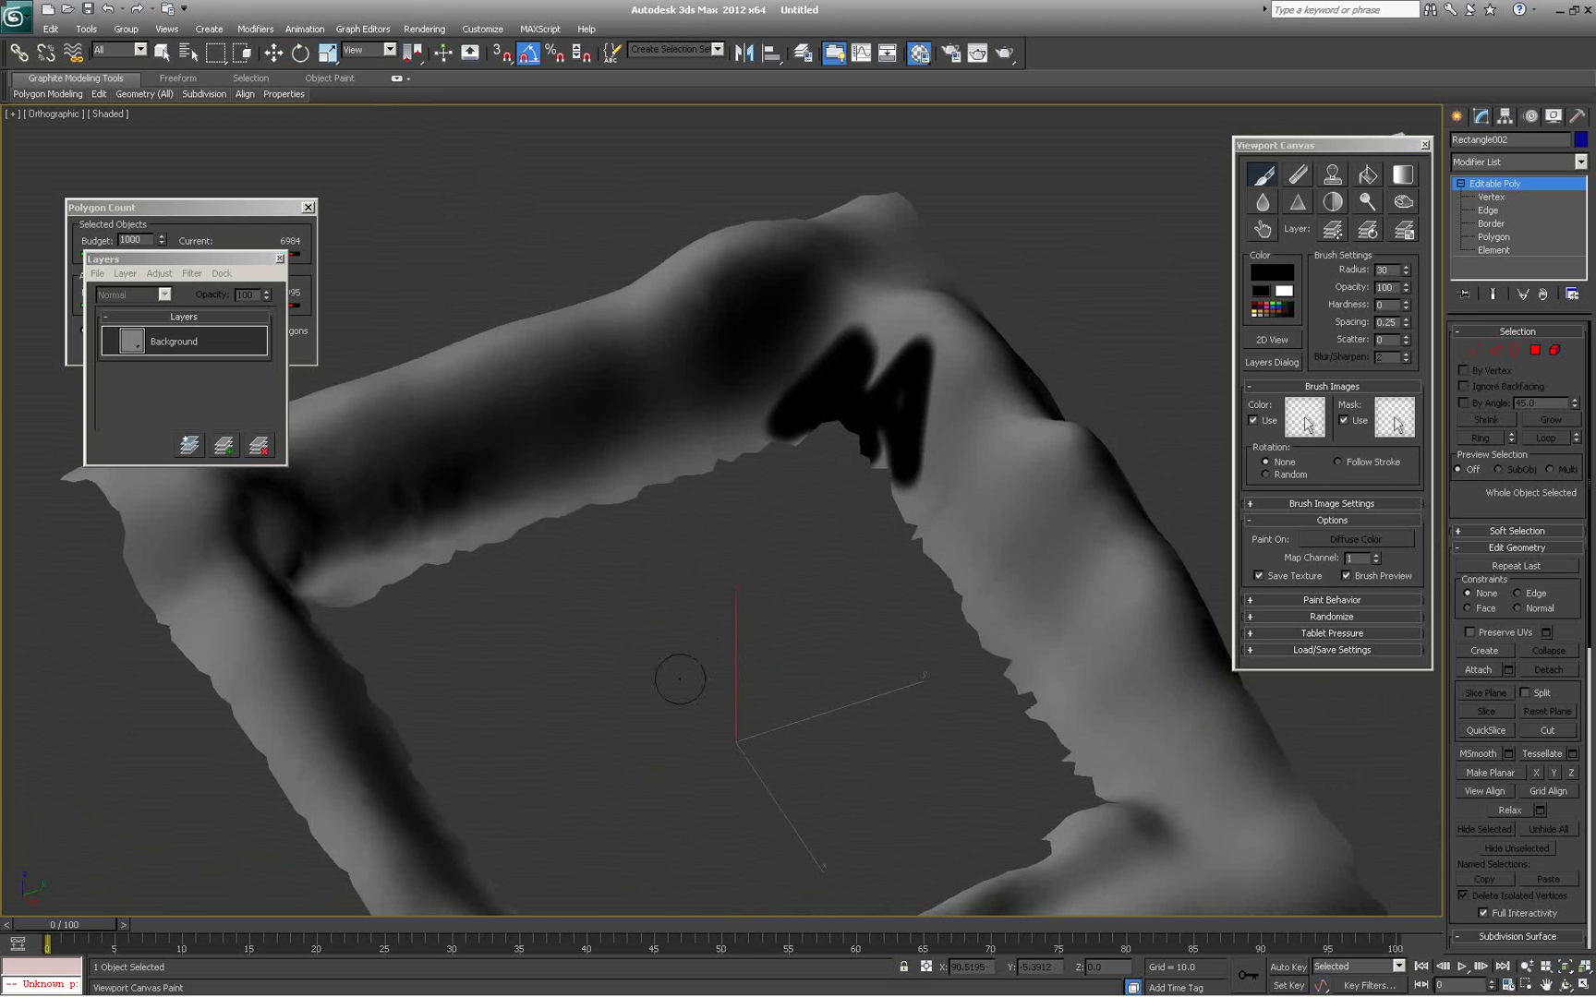
key(ctrl+z)
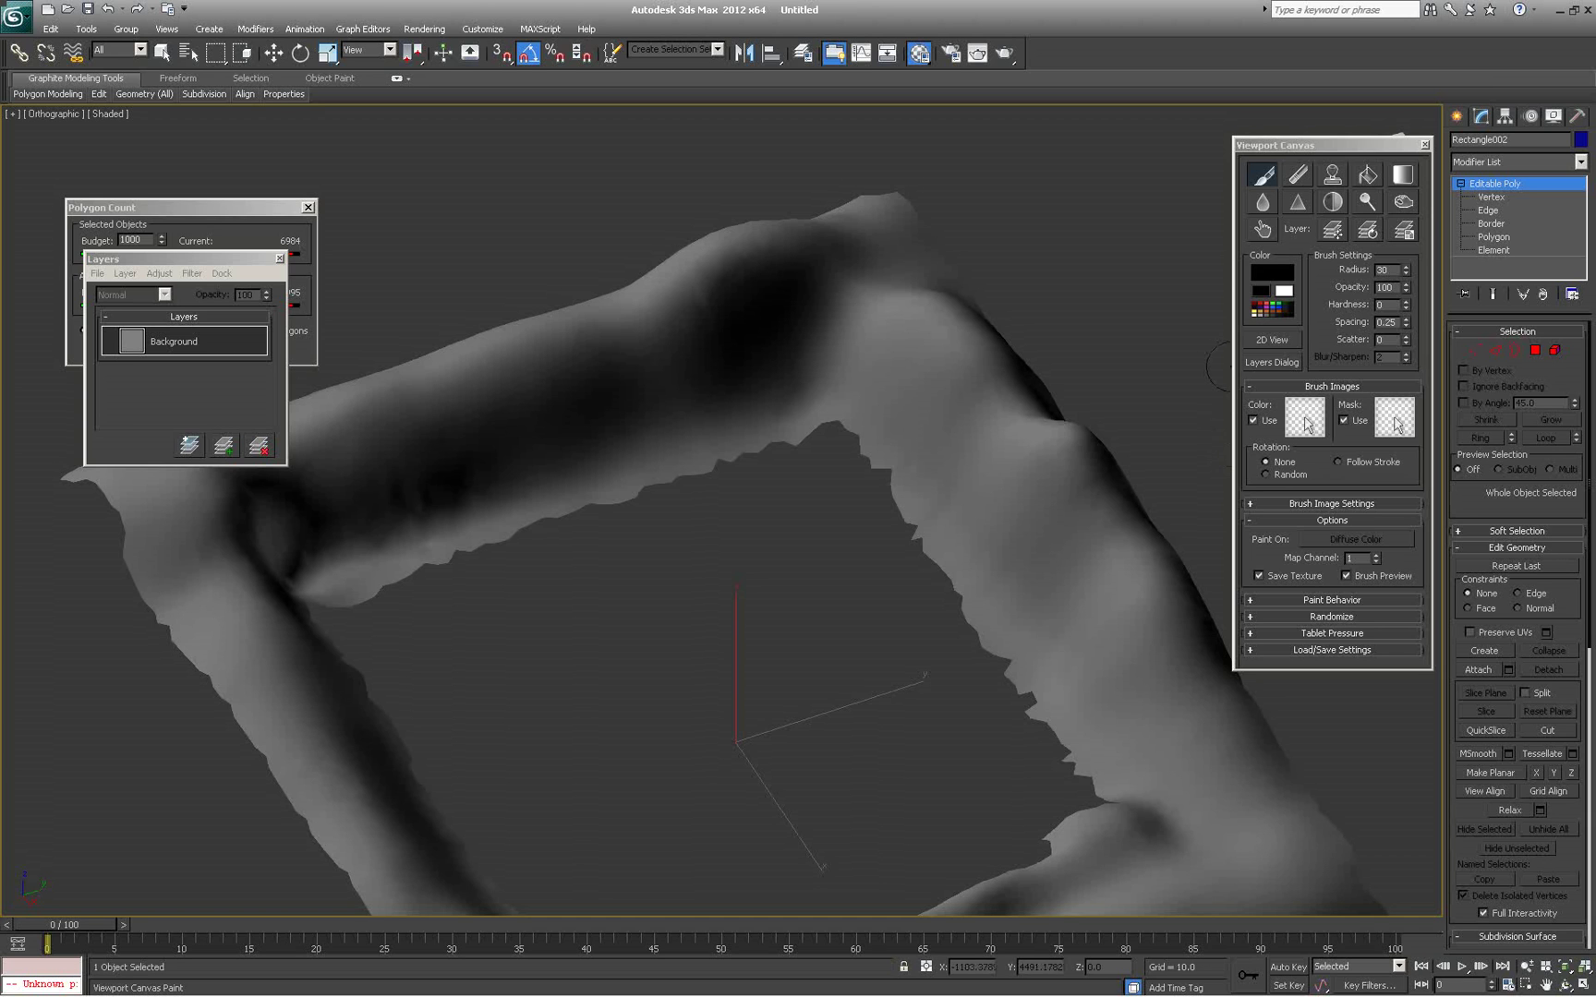
Load the rocky grass picture from the custom maps as the brush's color image
click(1285, 424)
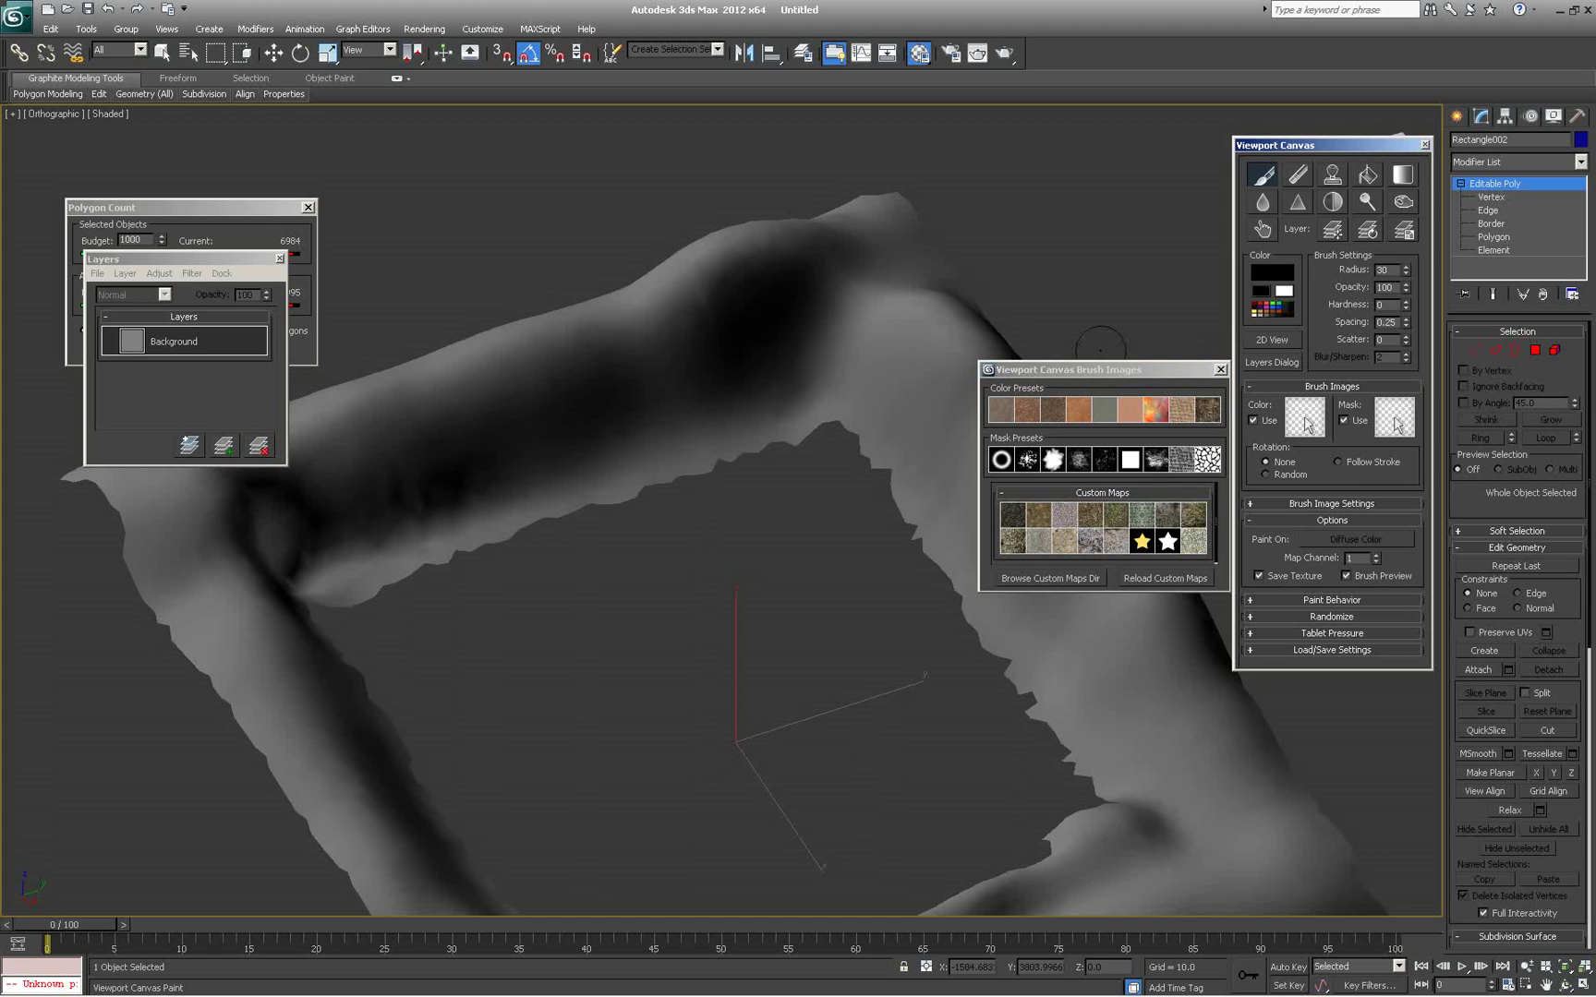
drag(1119, 370, 1122, 108)
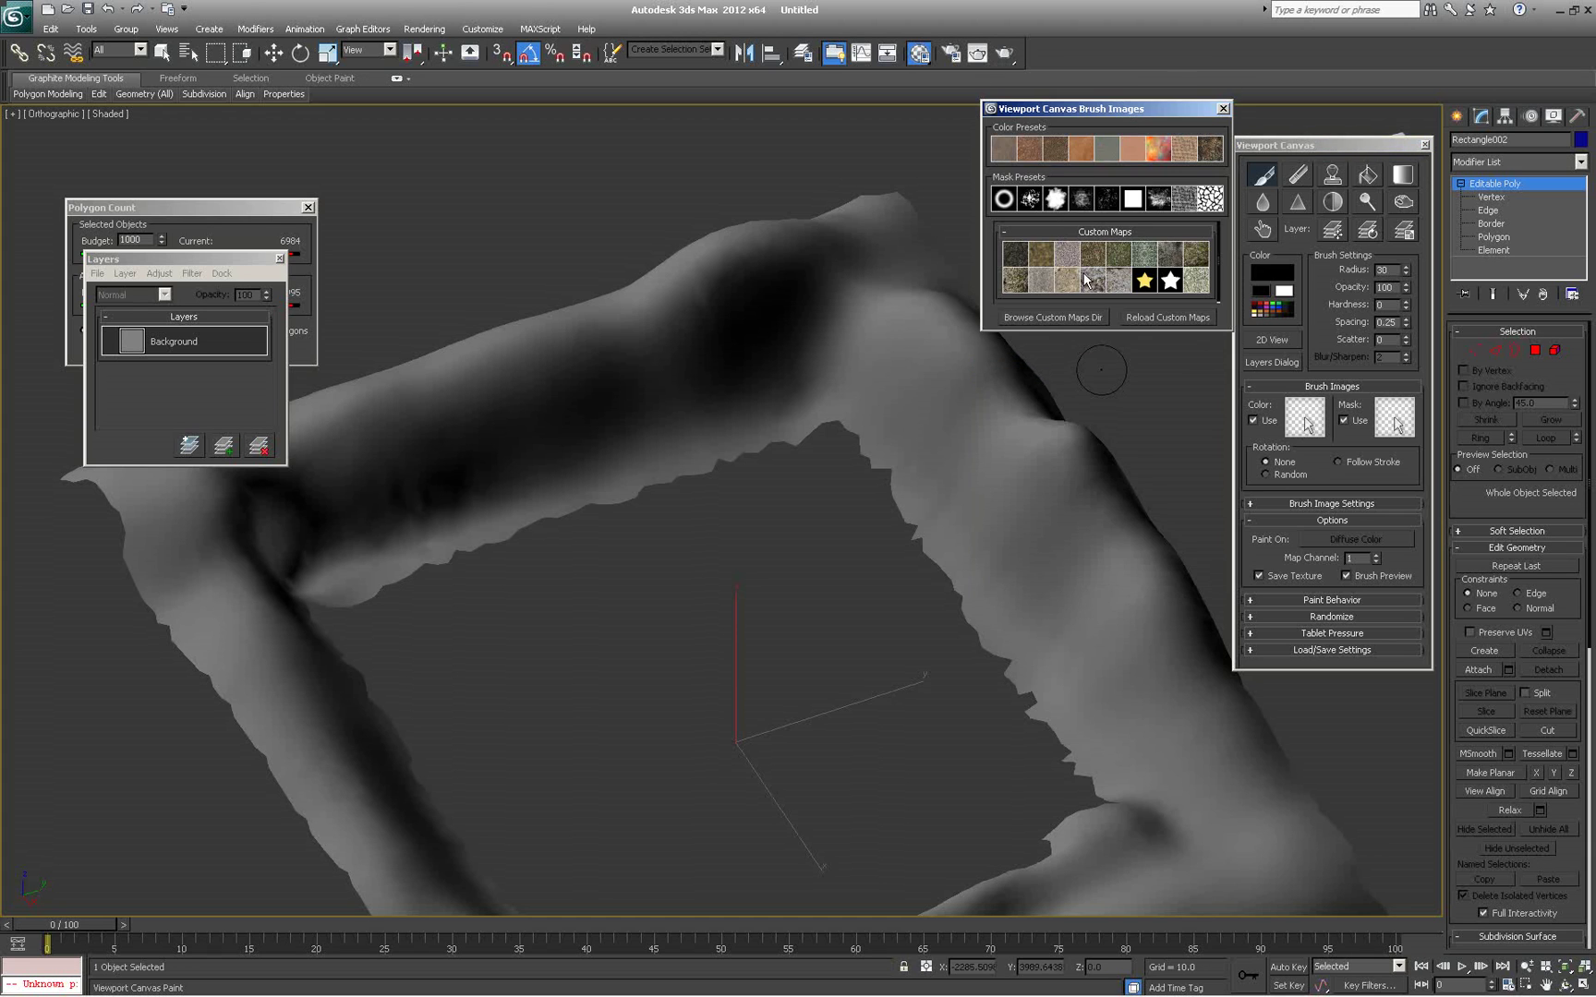
click(1193, 255)
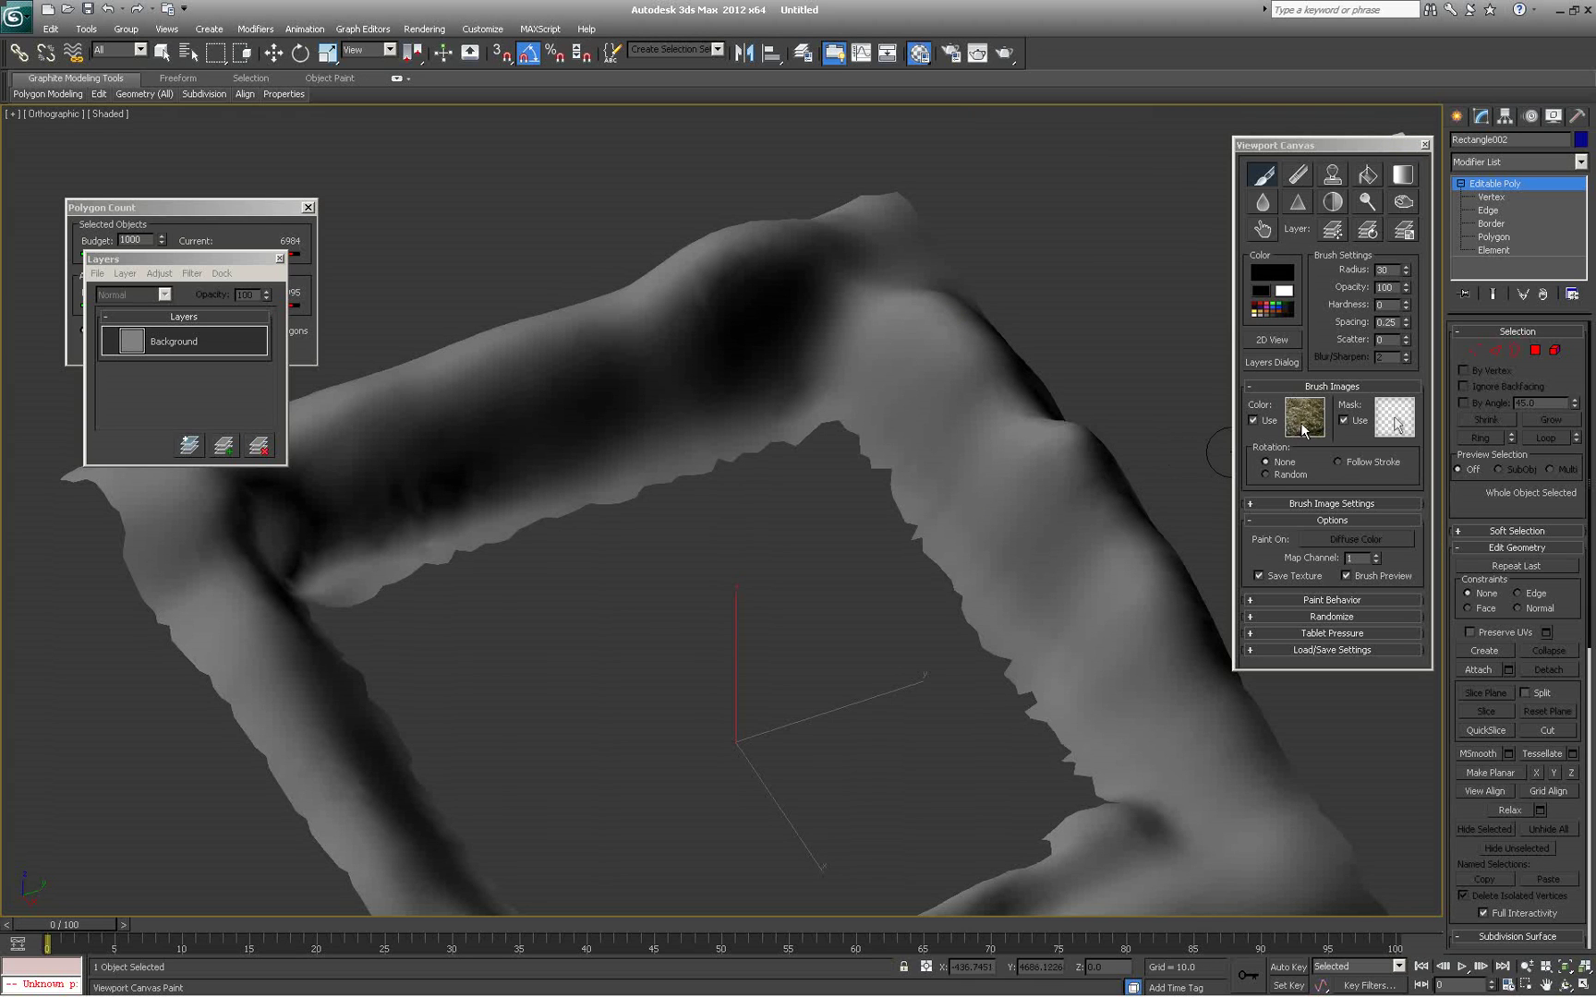
Paint a test stroke with the rocky grass image beside the inner corner, inspect it up close and undo it
mouse_move(869, 366)
mouse_down()
mouse_move(918, 445)
mouse_move(877, 370)
mouse_move(892, 441)
mouse_up()
mouse_move(880, 456)
alt+middle_down()
mouse_move(844, 616)
mouse_move(801, 527)
alt+middle_up()
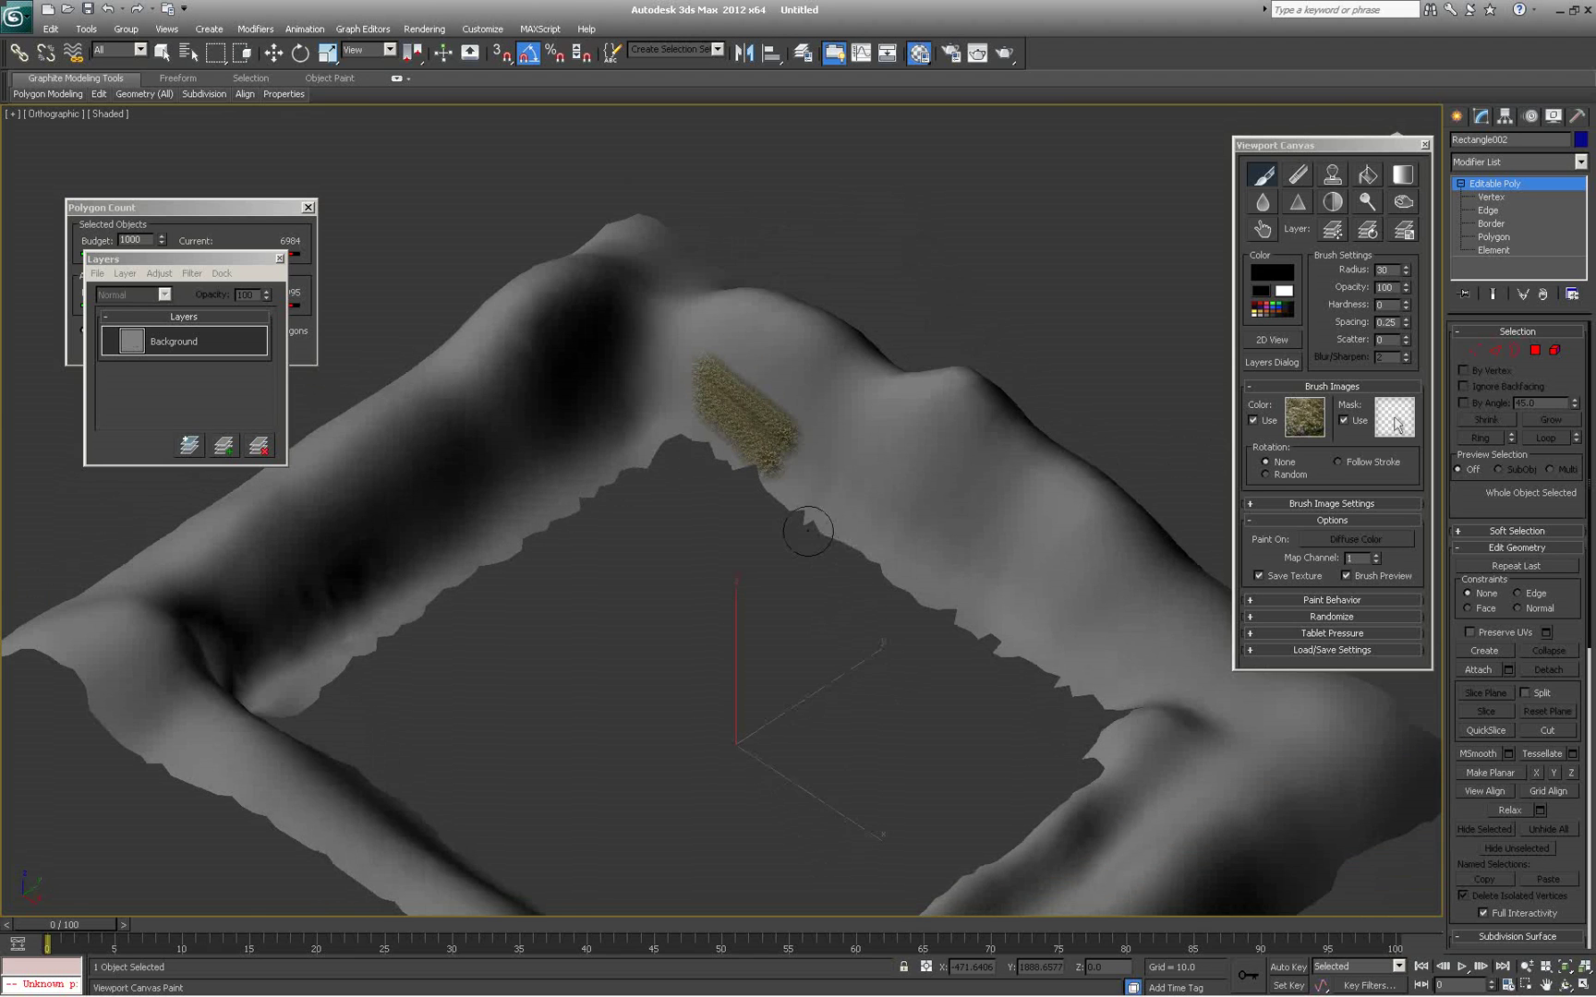
scroll(803, 529, up, 6)
middle_drag(791, 462, 819, 683)
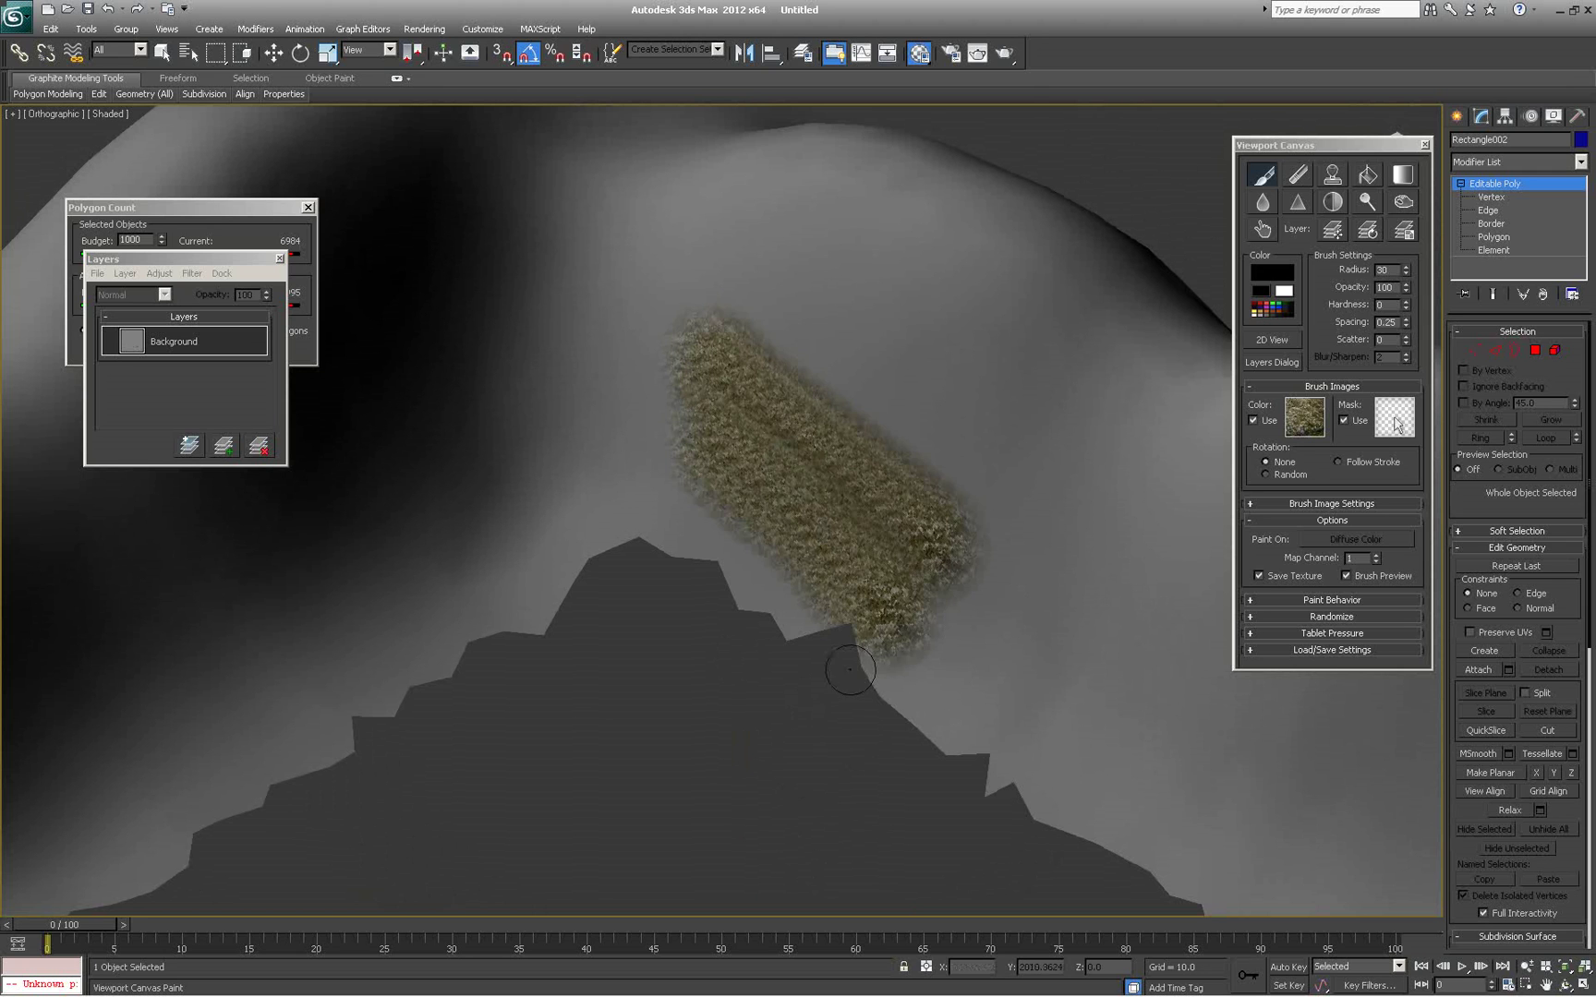
key(ctrl+z)
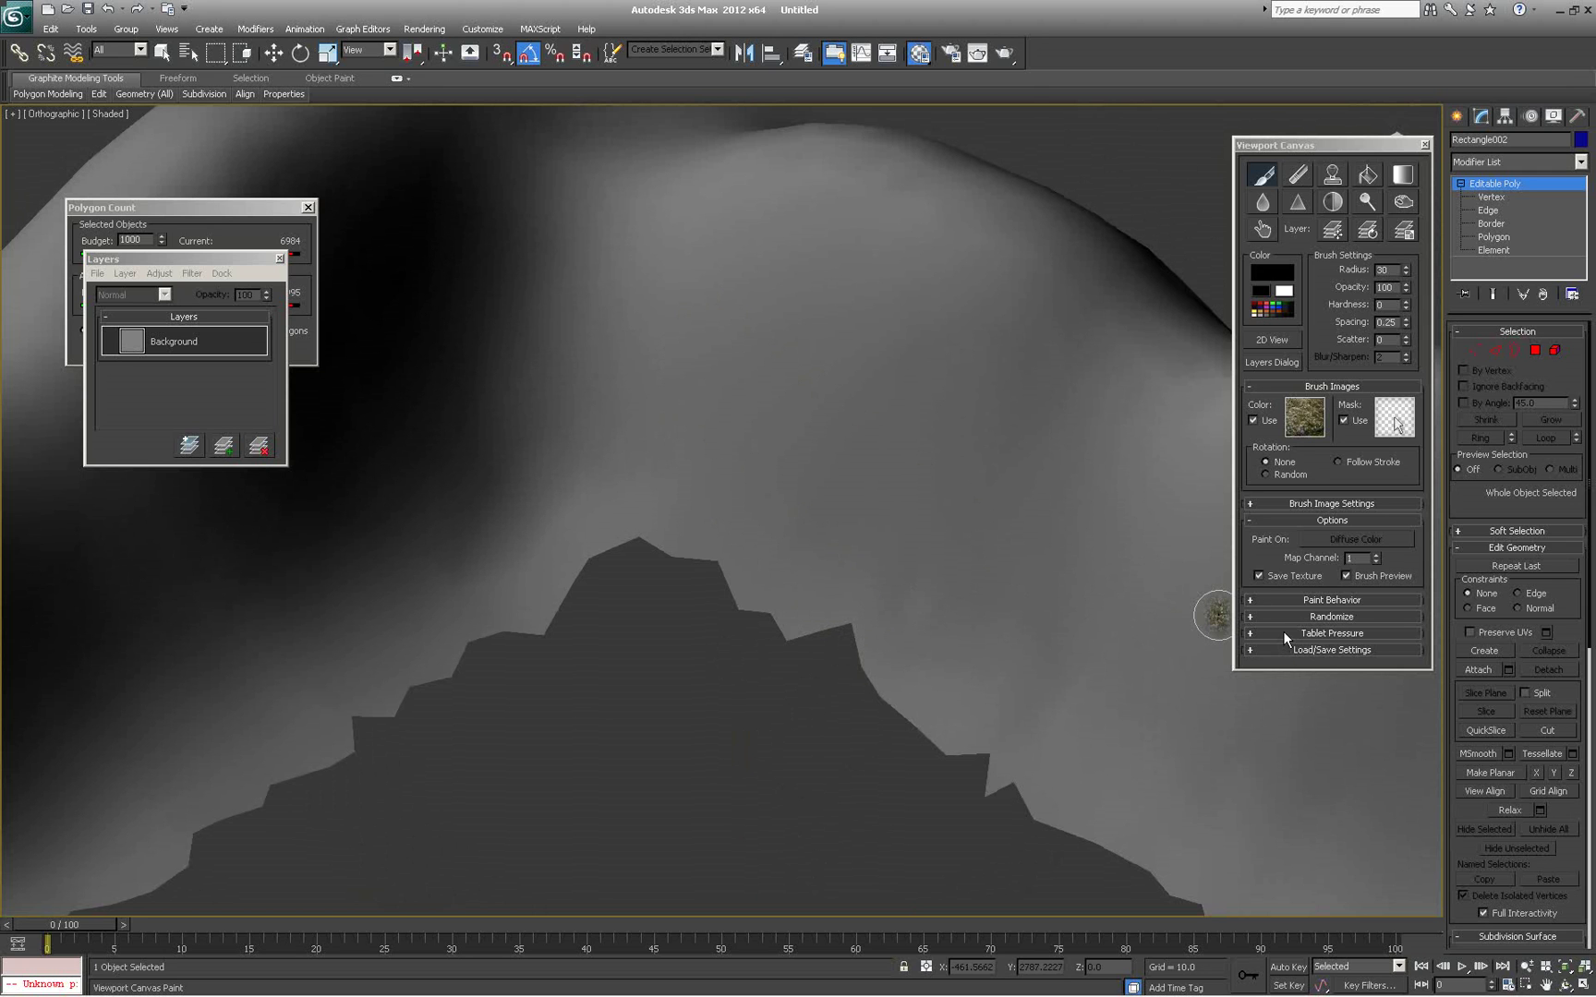
Set the paint behavior's clone source to Screen, then test a brush stroke and undo it
click(1282, 600)
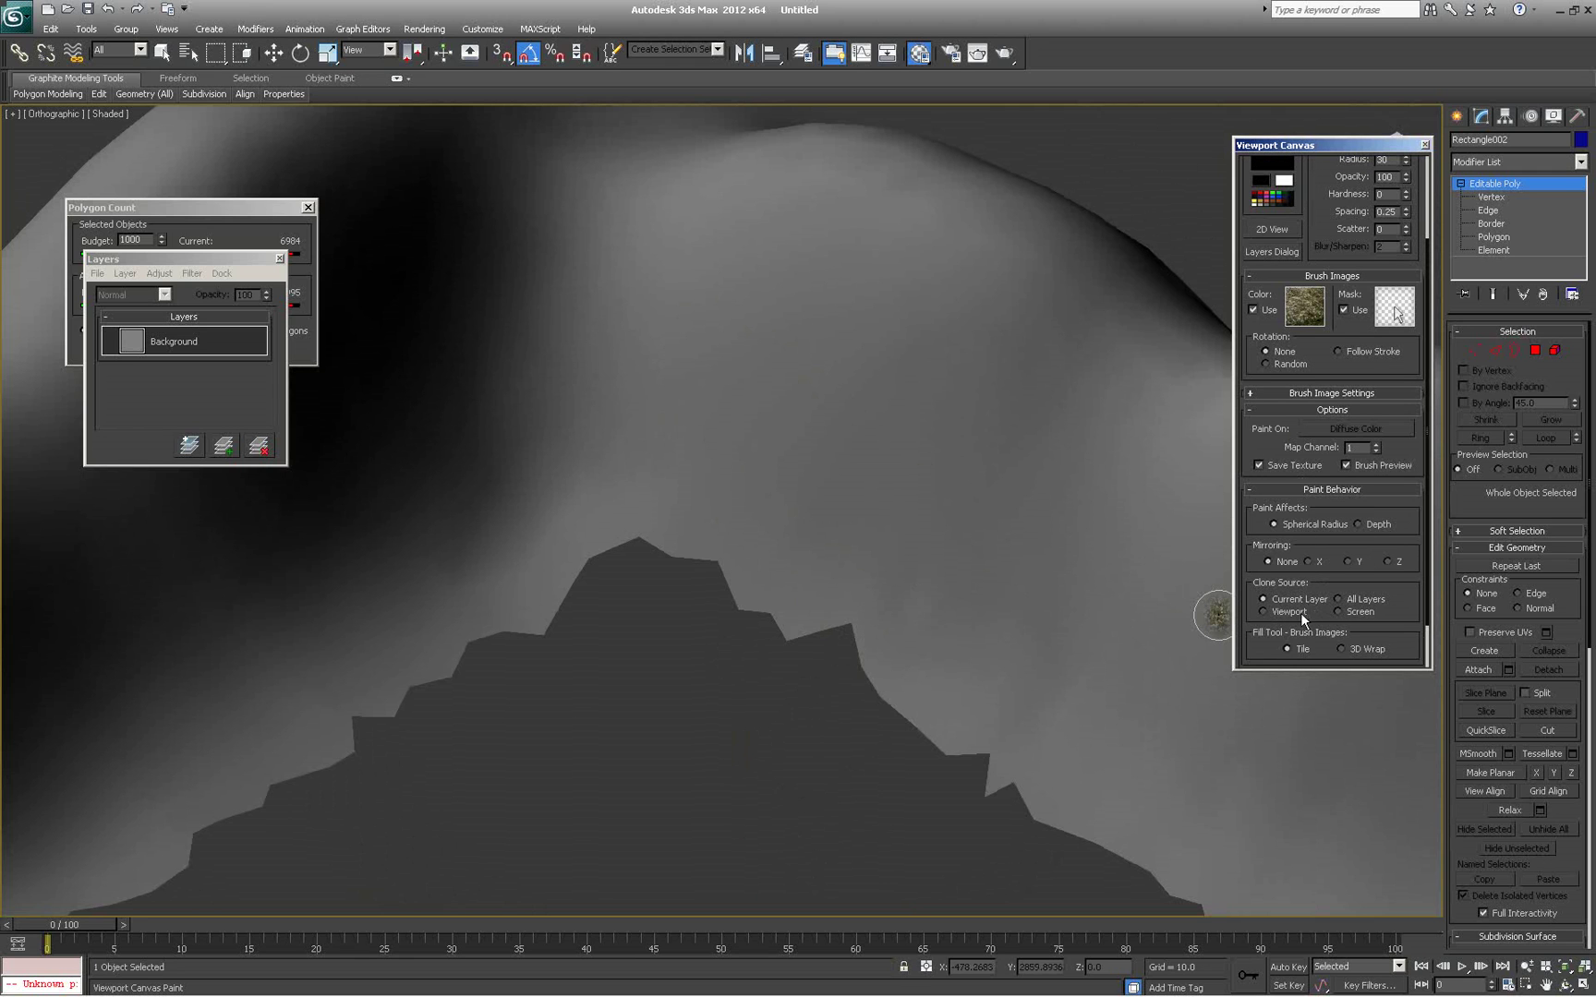
click(1341, 611)
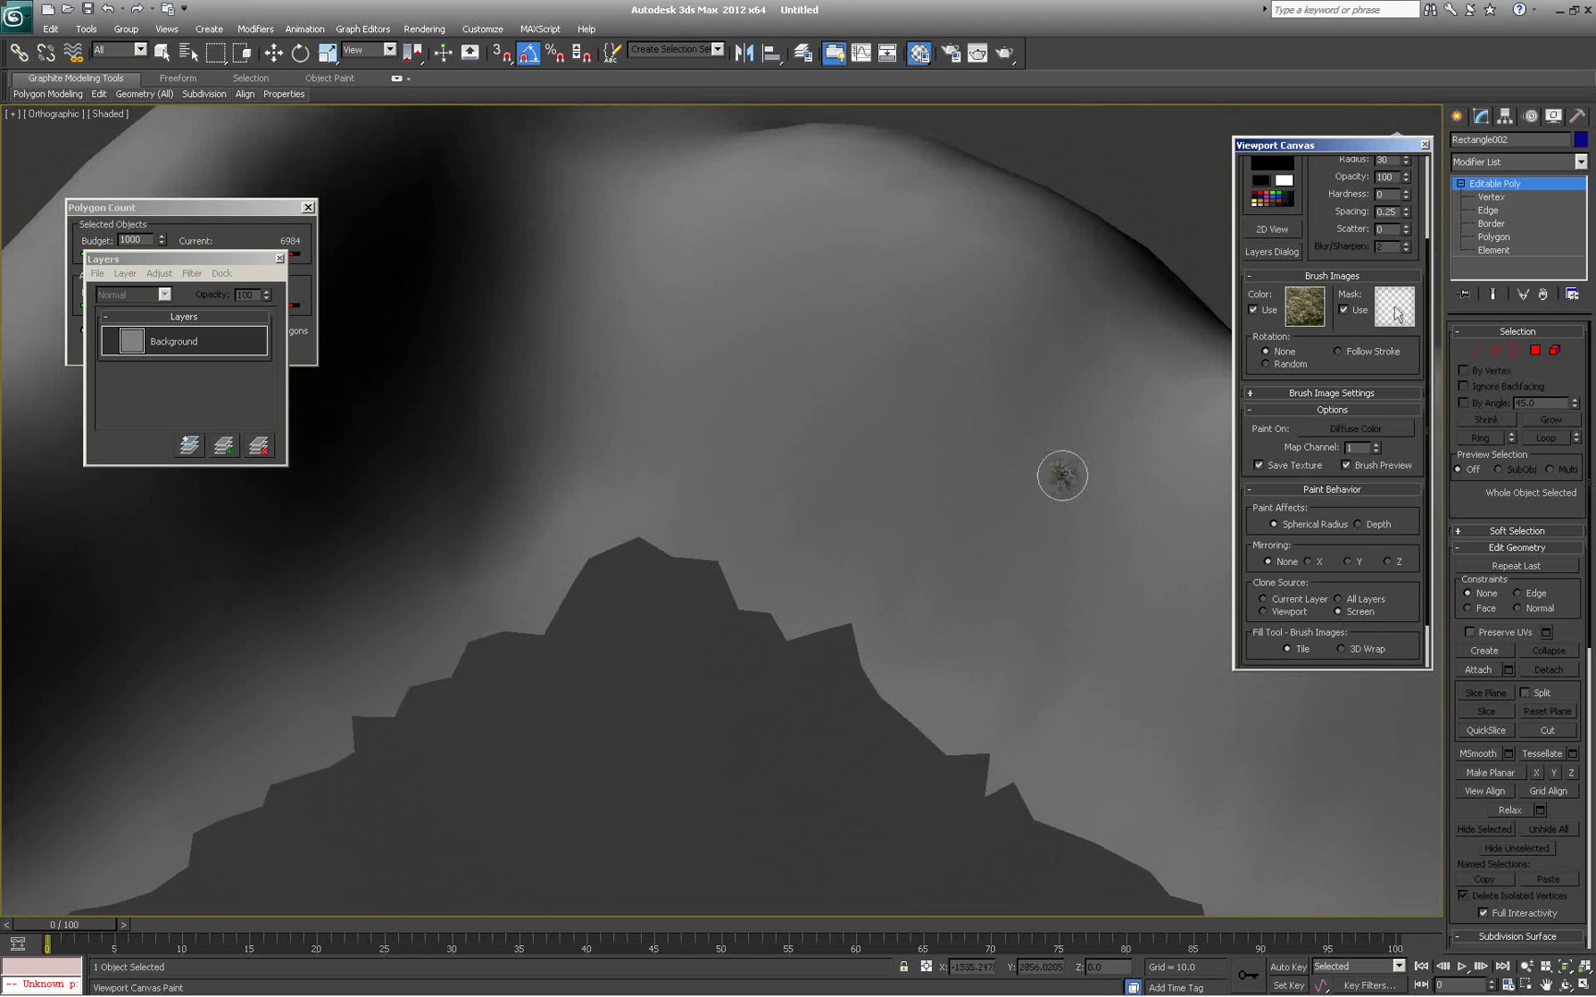
drag(741, 397, 910, 528)
key(ctrl+z)
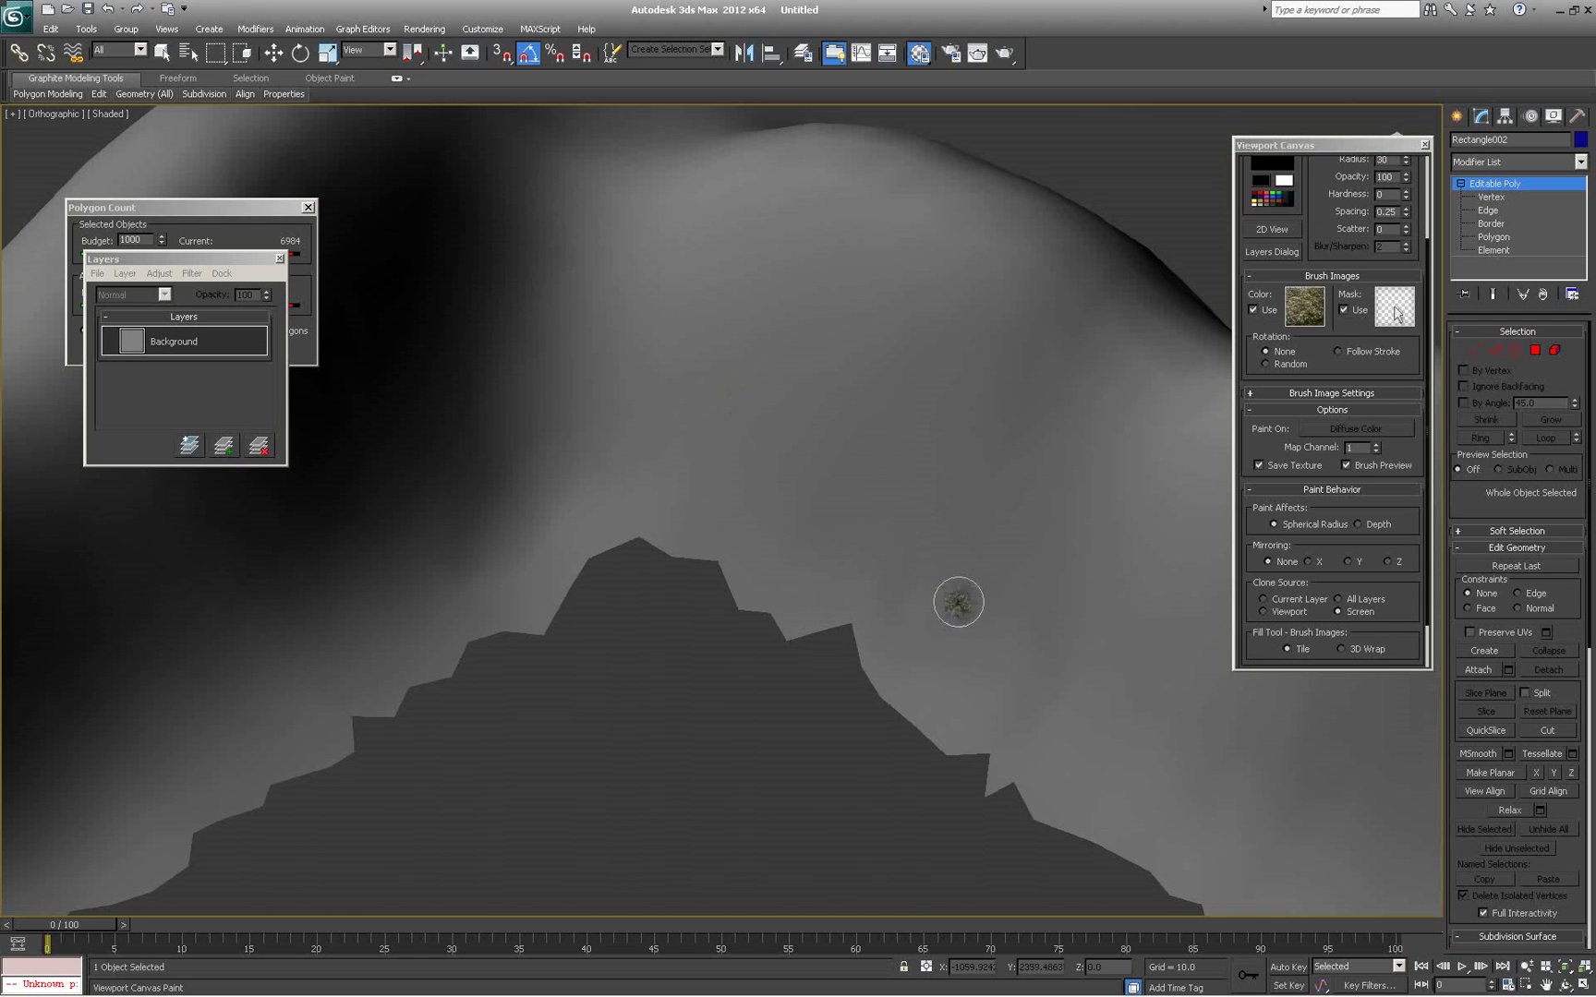
Set the brush radius to 369 for painting the long ridge of the terrain
drag(1329, 197, 1323, 286)
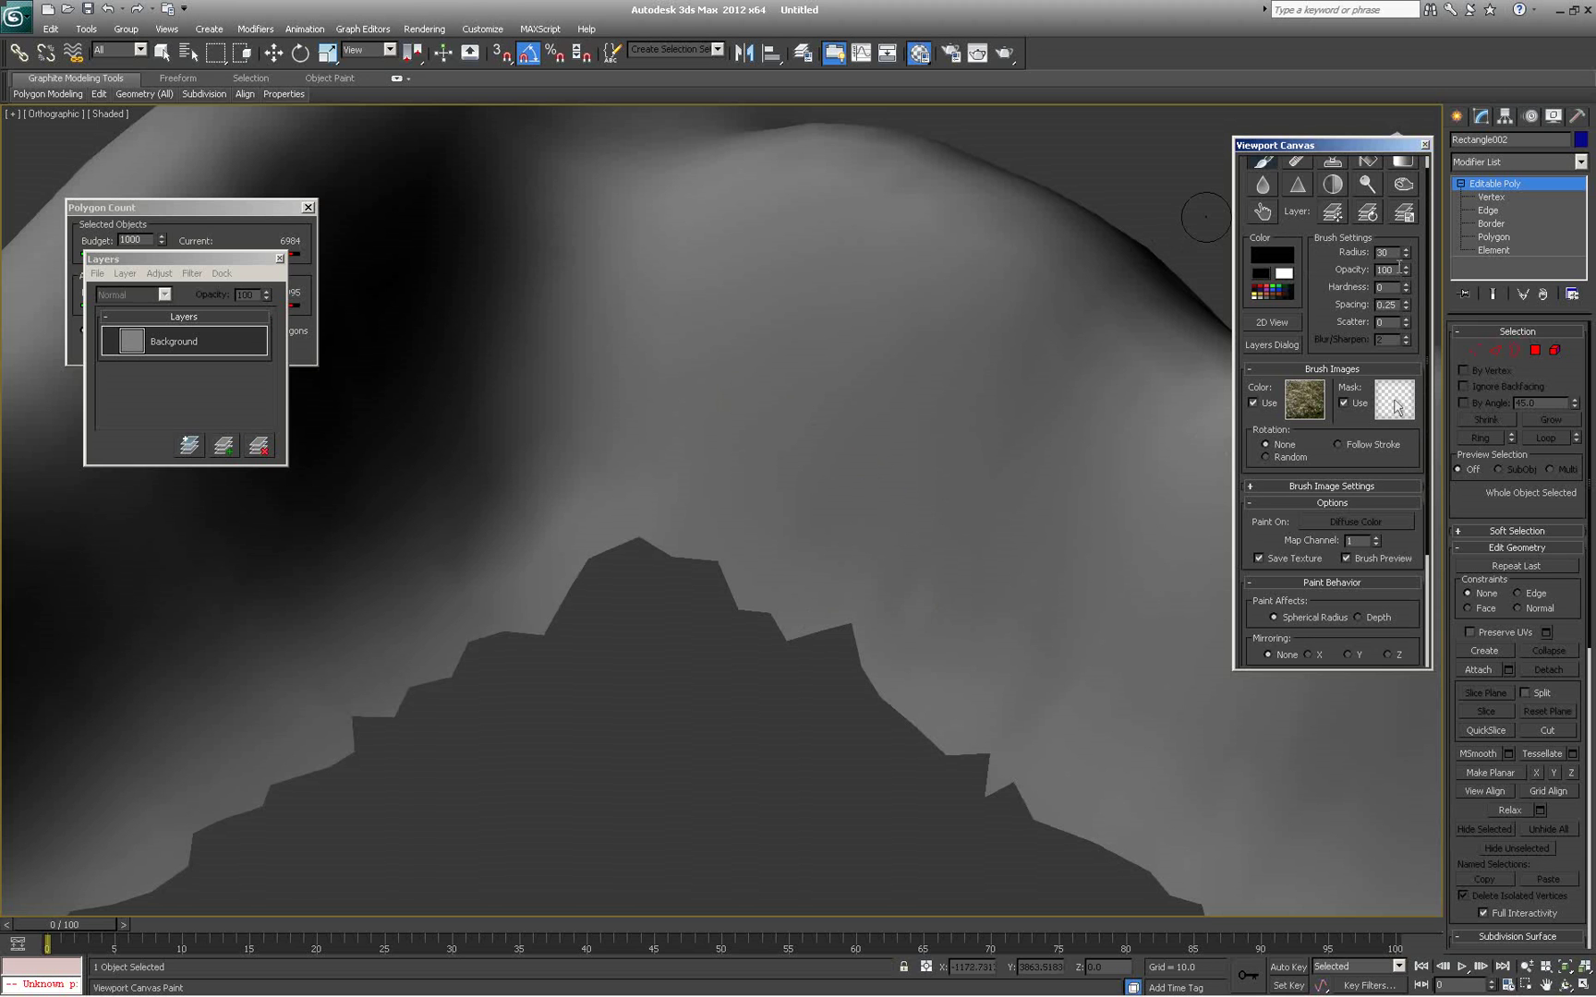
alt+middle_drag(773, 610, 825, 545)
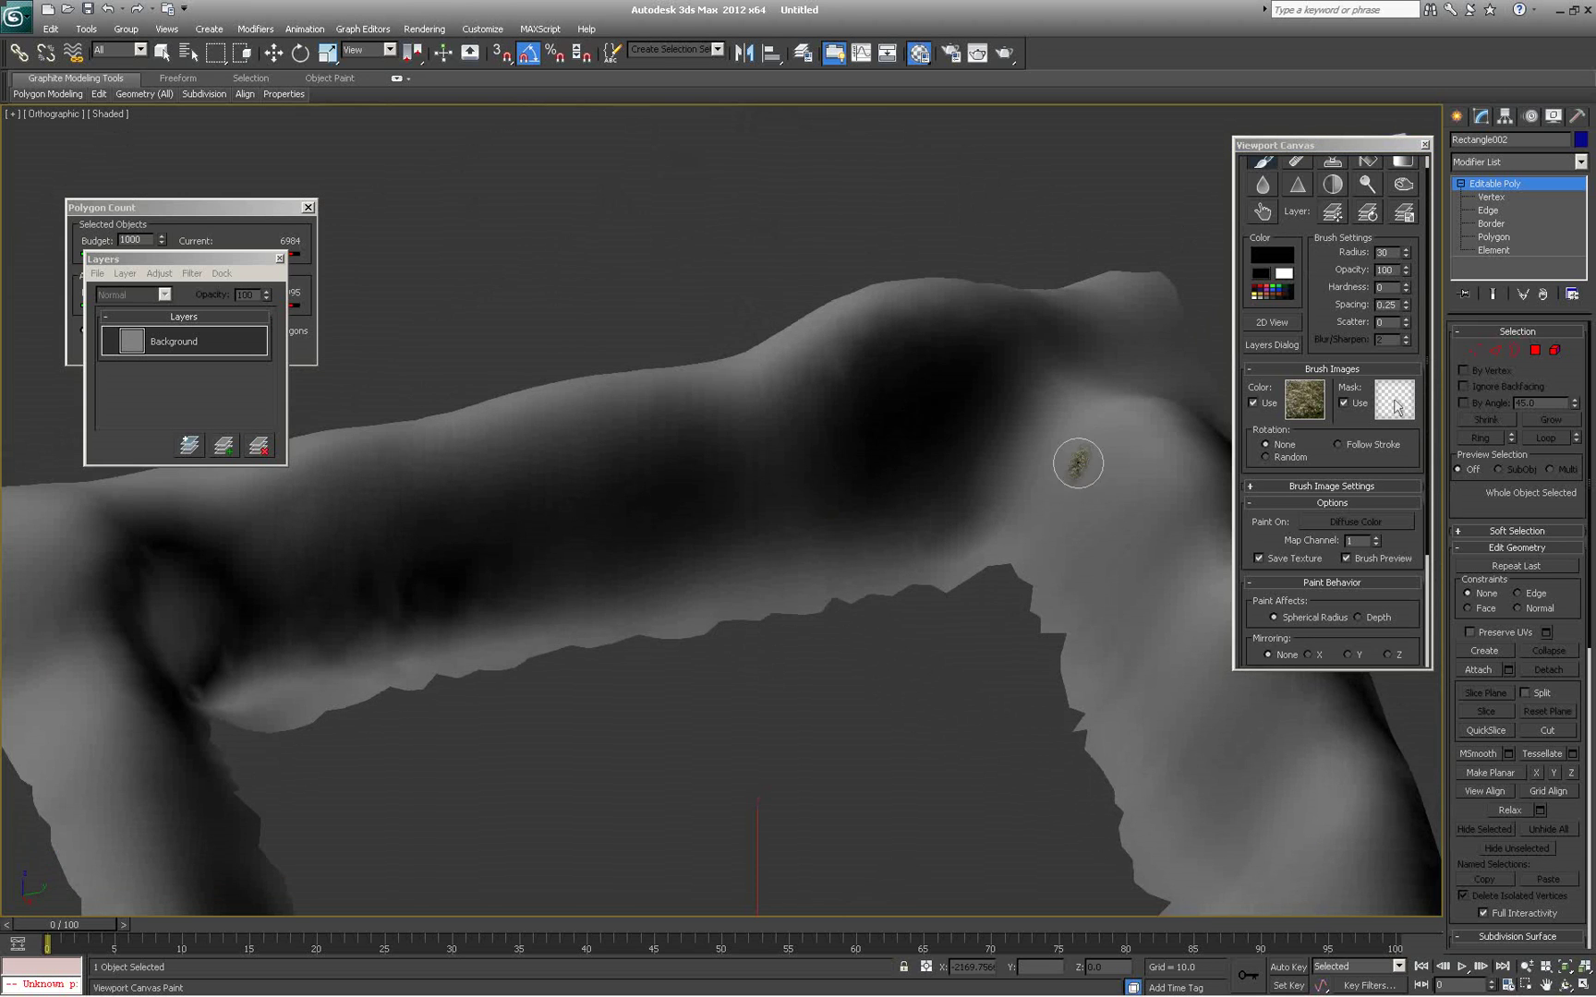
middle_drag(1074, 532, 983, 572)
alt+middle_drag(840, 531, 827, 560)
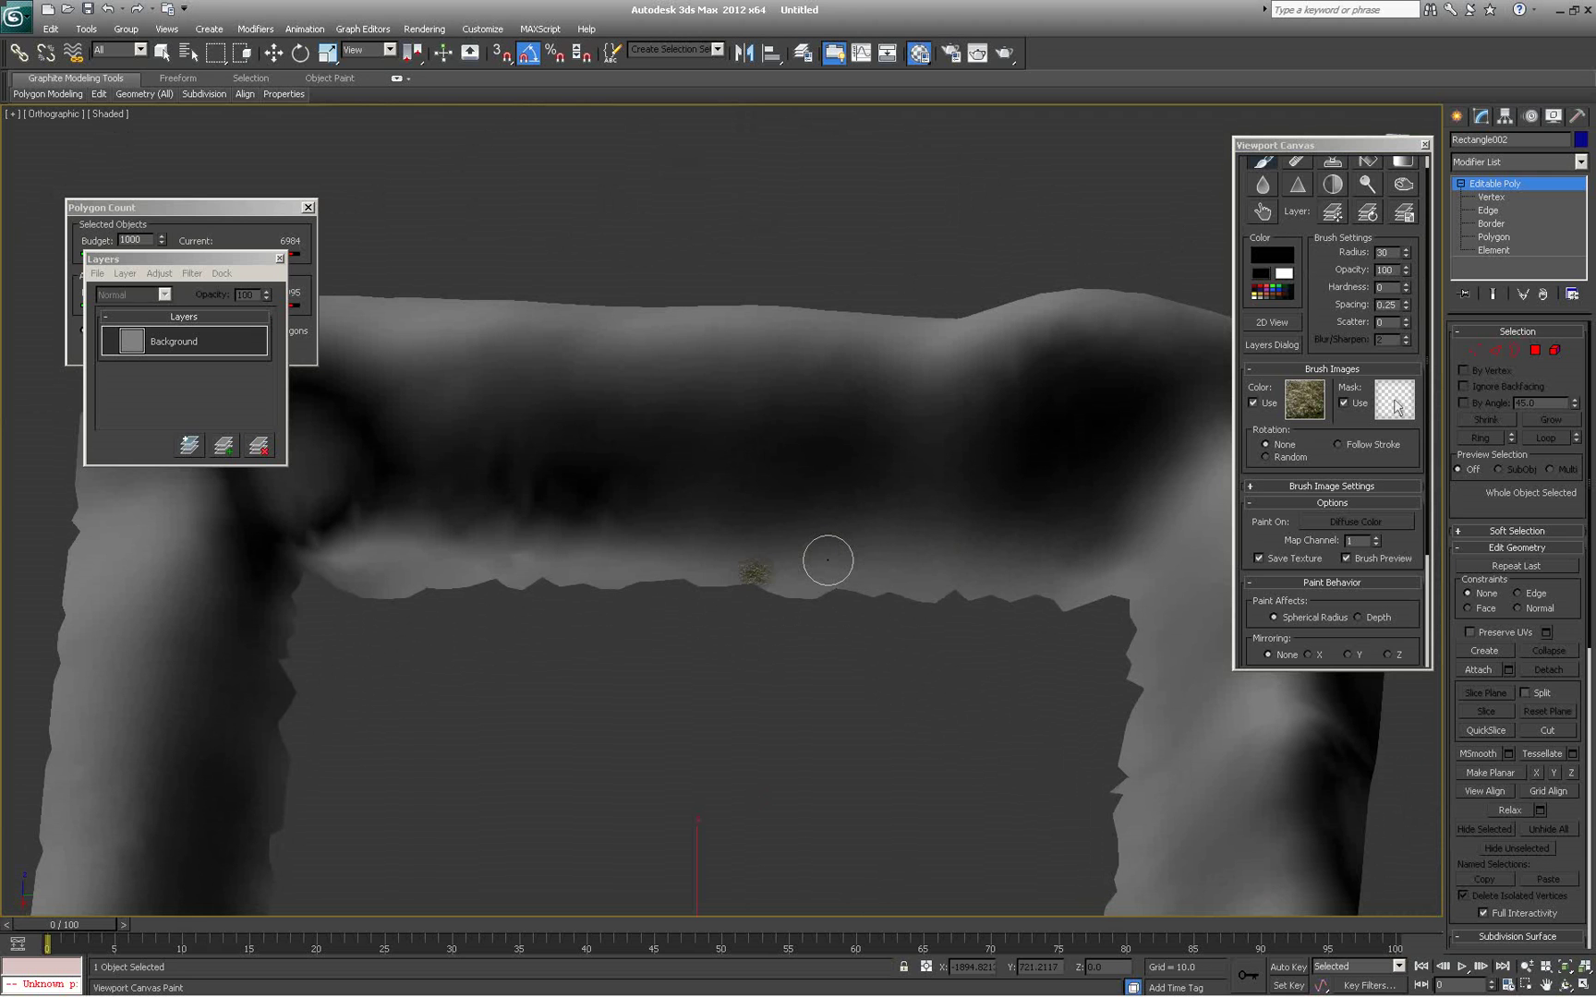
alt+middle_drag(854, 564, 801, 518)
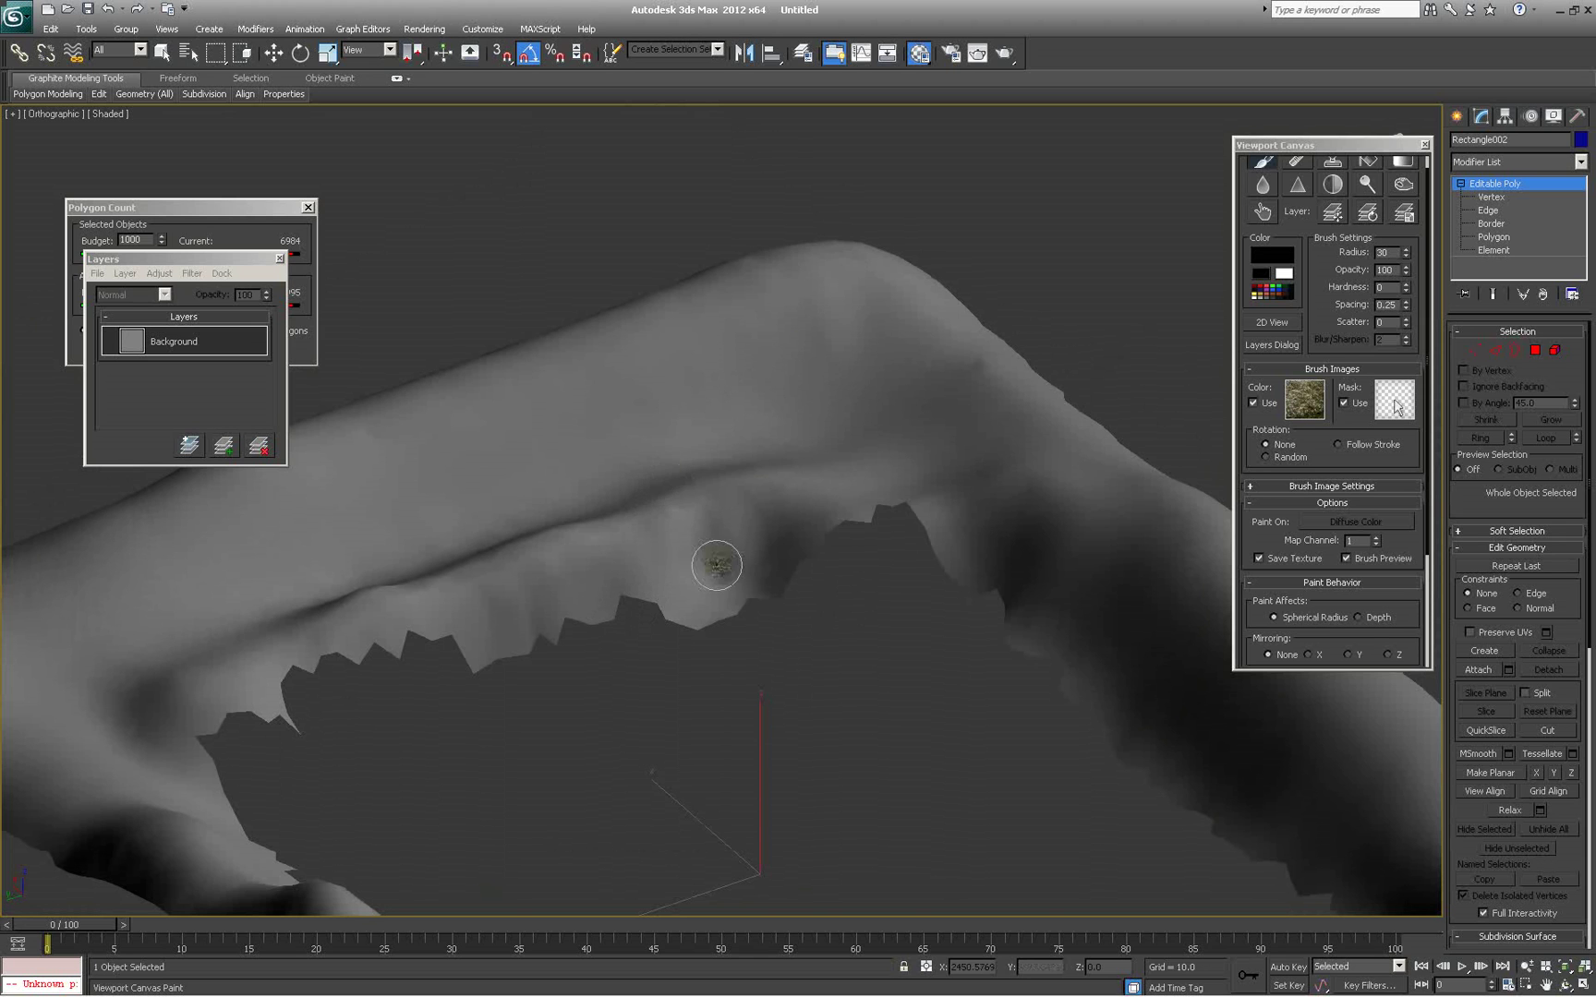
alt+middle_drag(781, 570, 805, 574)
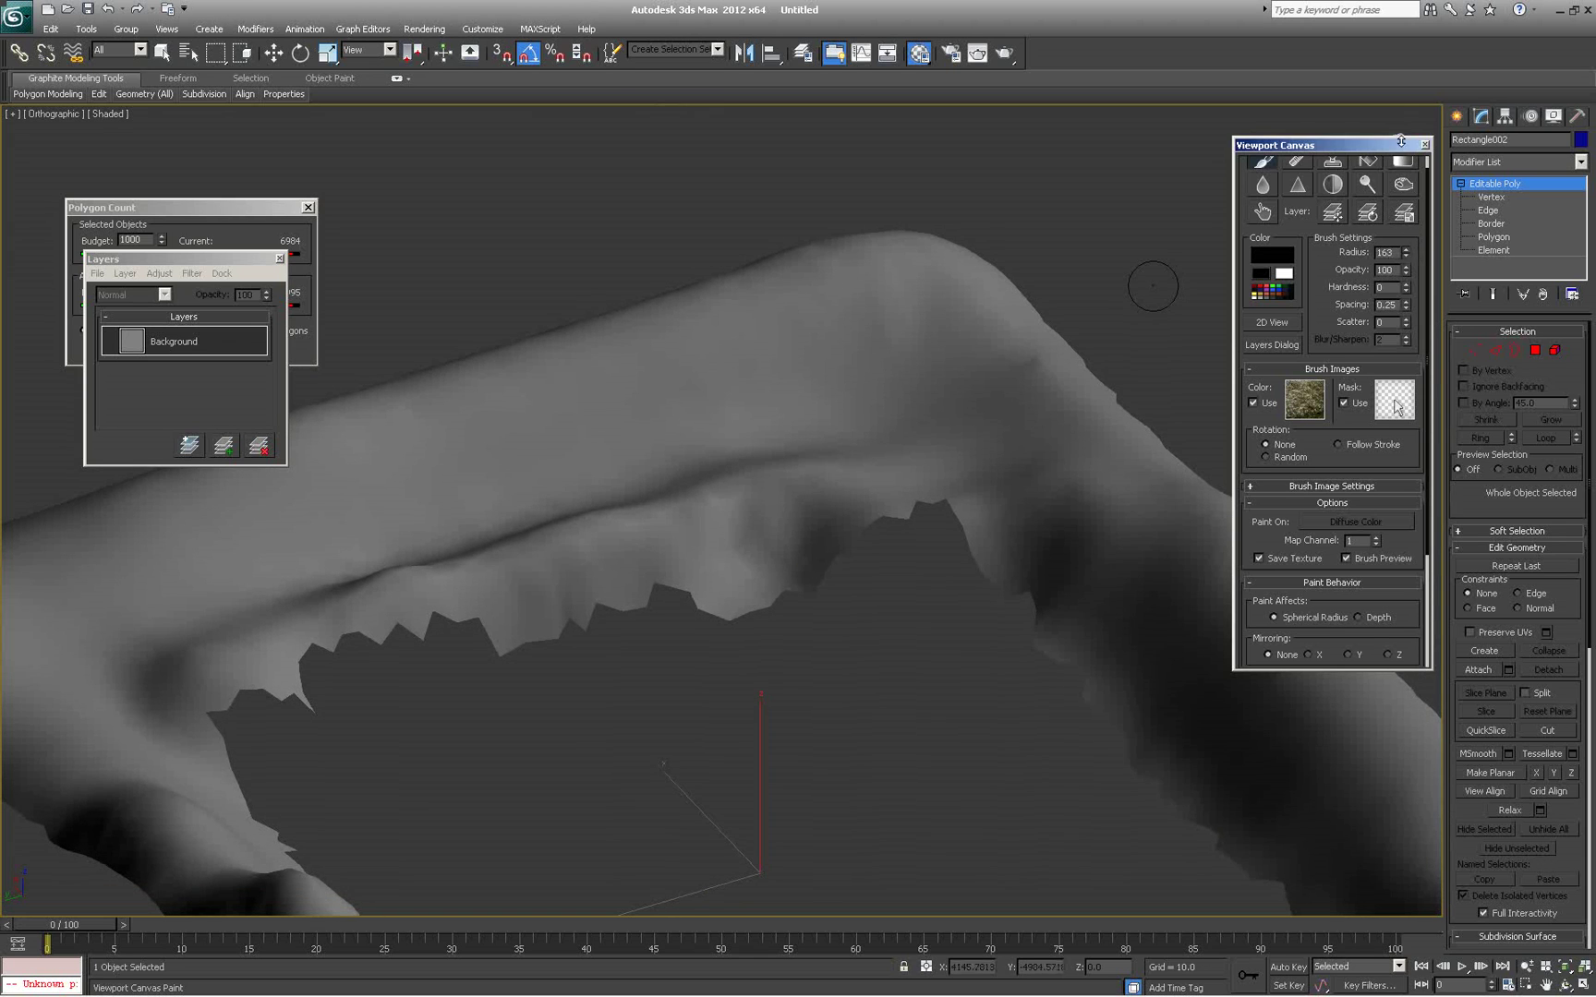
click(1396, 408)
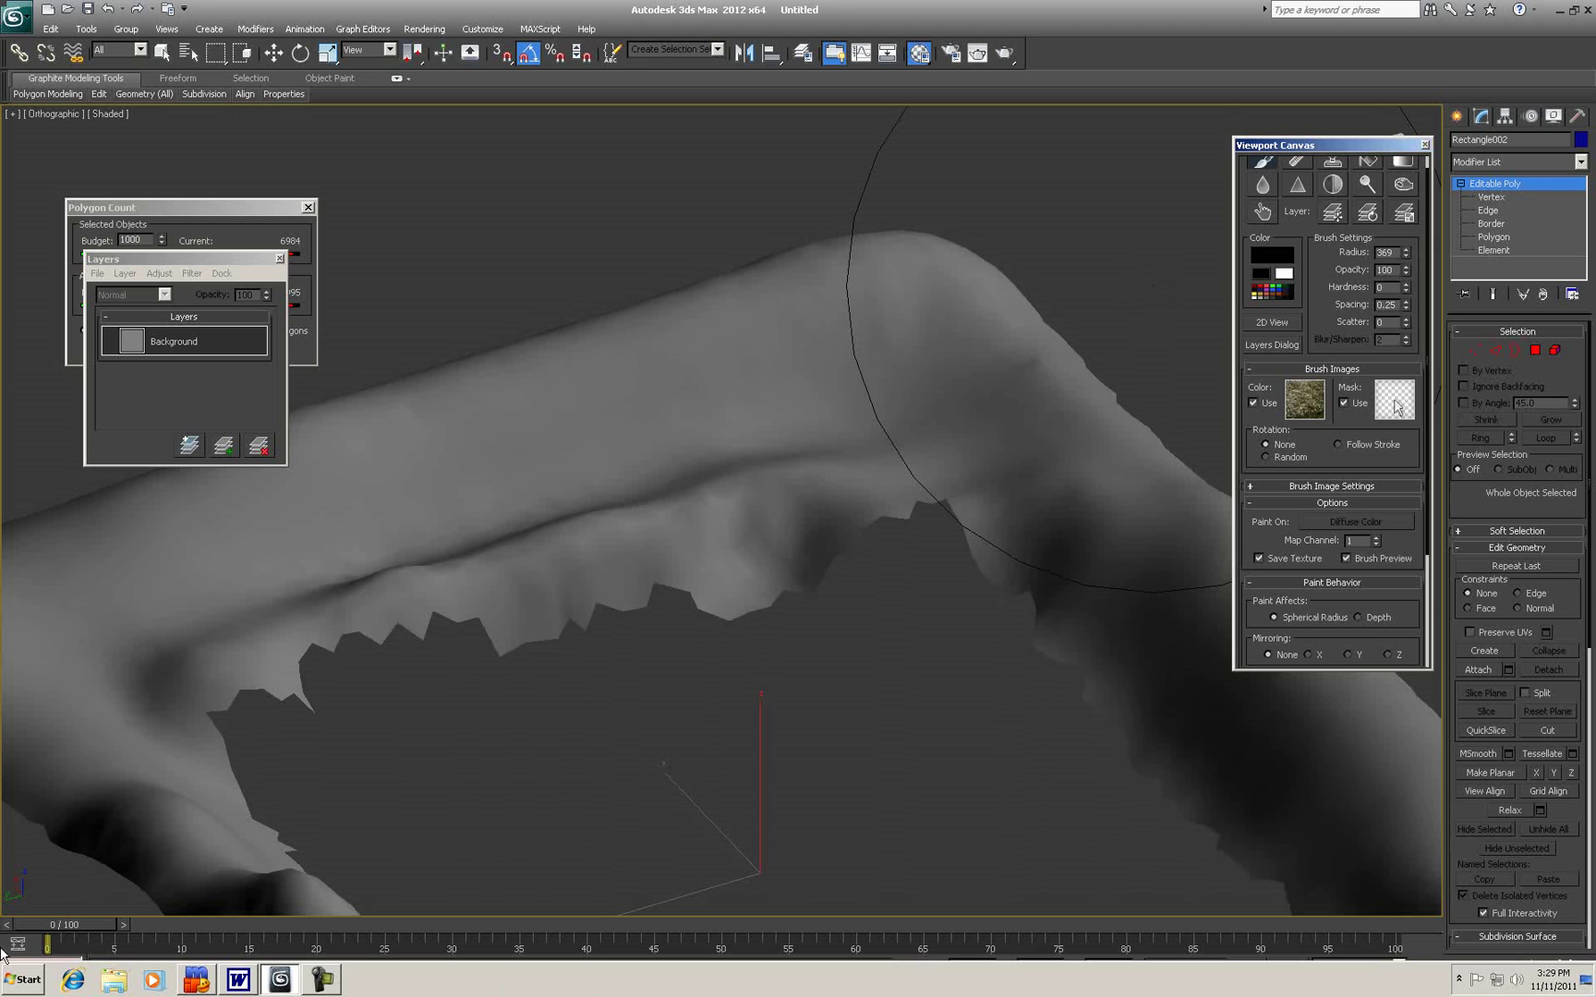
Try painting the rocky grass image along the ridge with the large soft brush at hardness 0
mouse_move(702, 591)
mouse_down()
mouse_move(748, 570)
mouse_move(687, 452)
mouse_move(652, 463)
mouse_move(672, 475)
mouse_up()
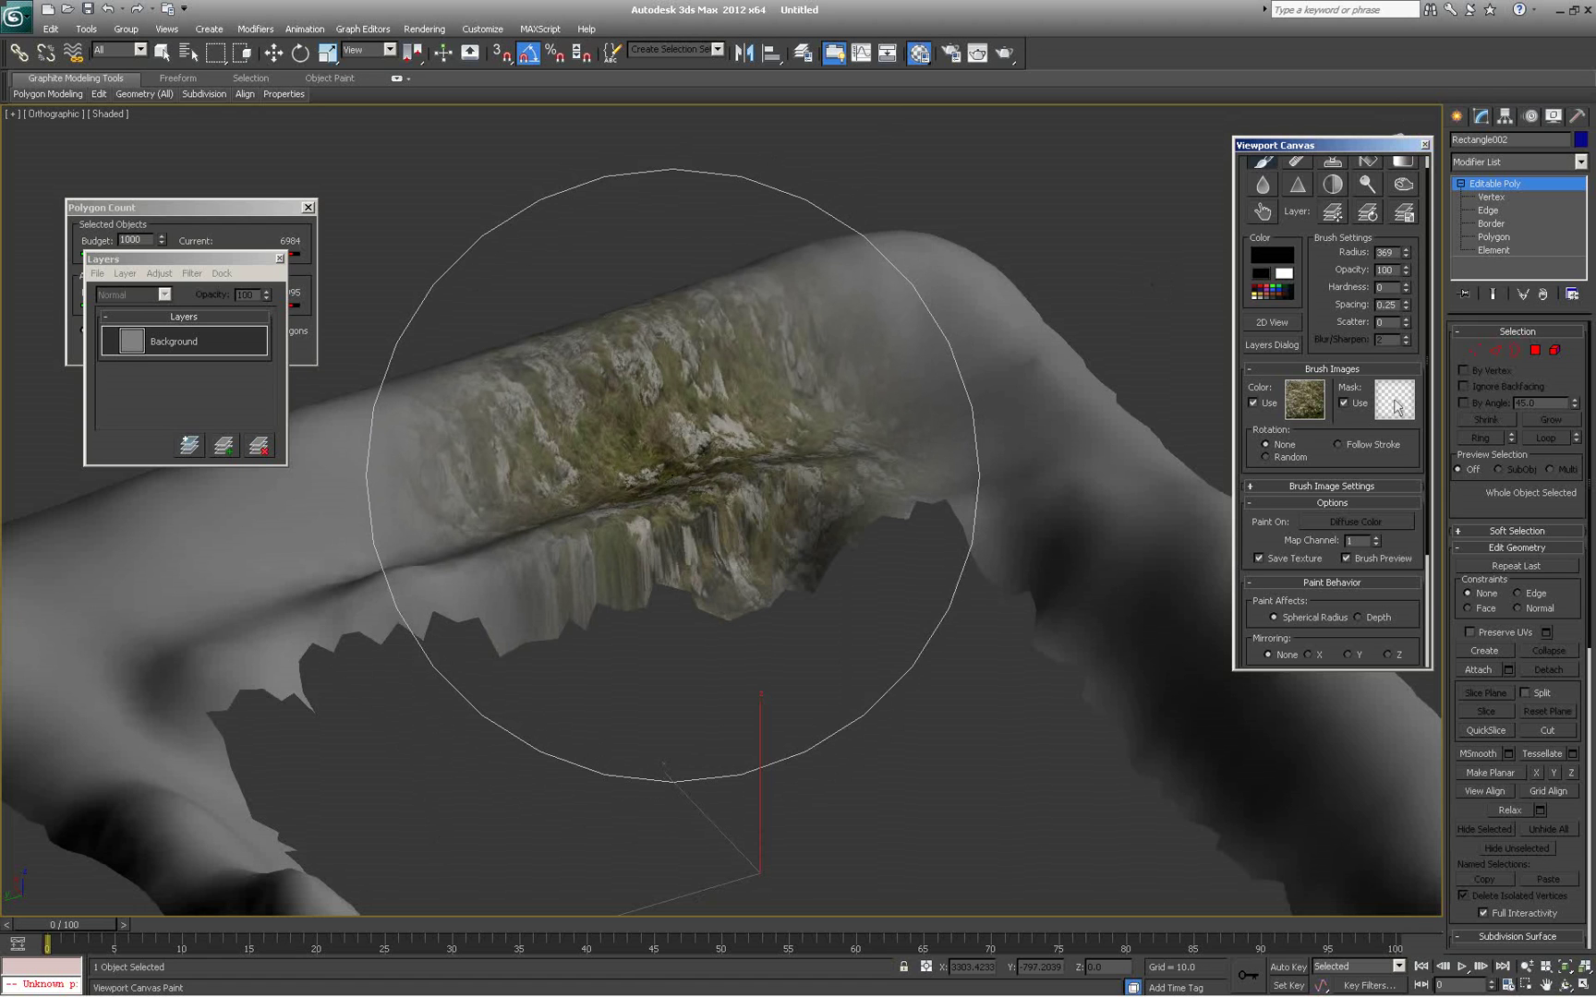
mouse_move(672, 475)
mouse_down()
mouse_move(734, 435)
mouse_move(743, 359)
mouse_up()
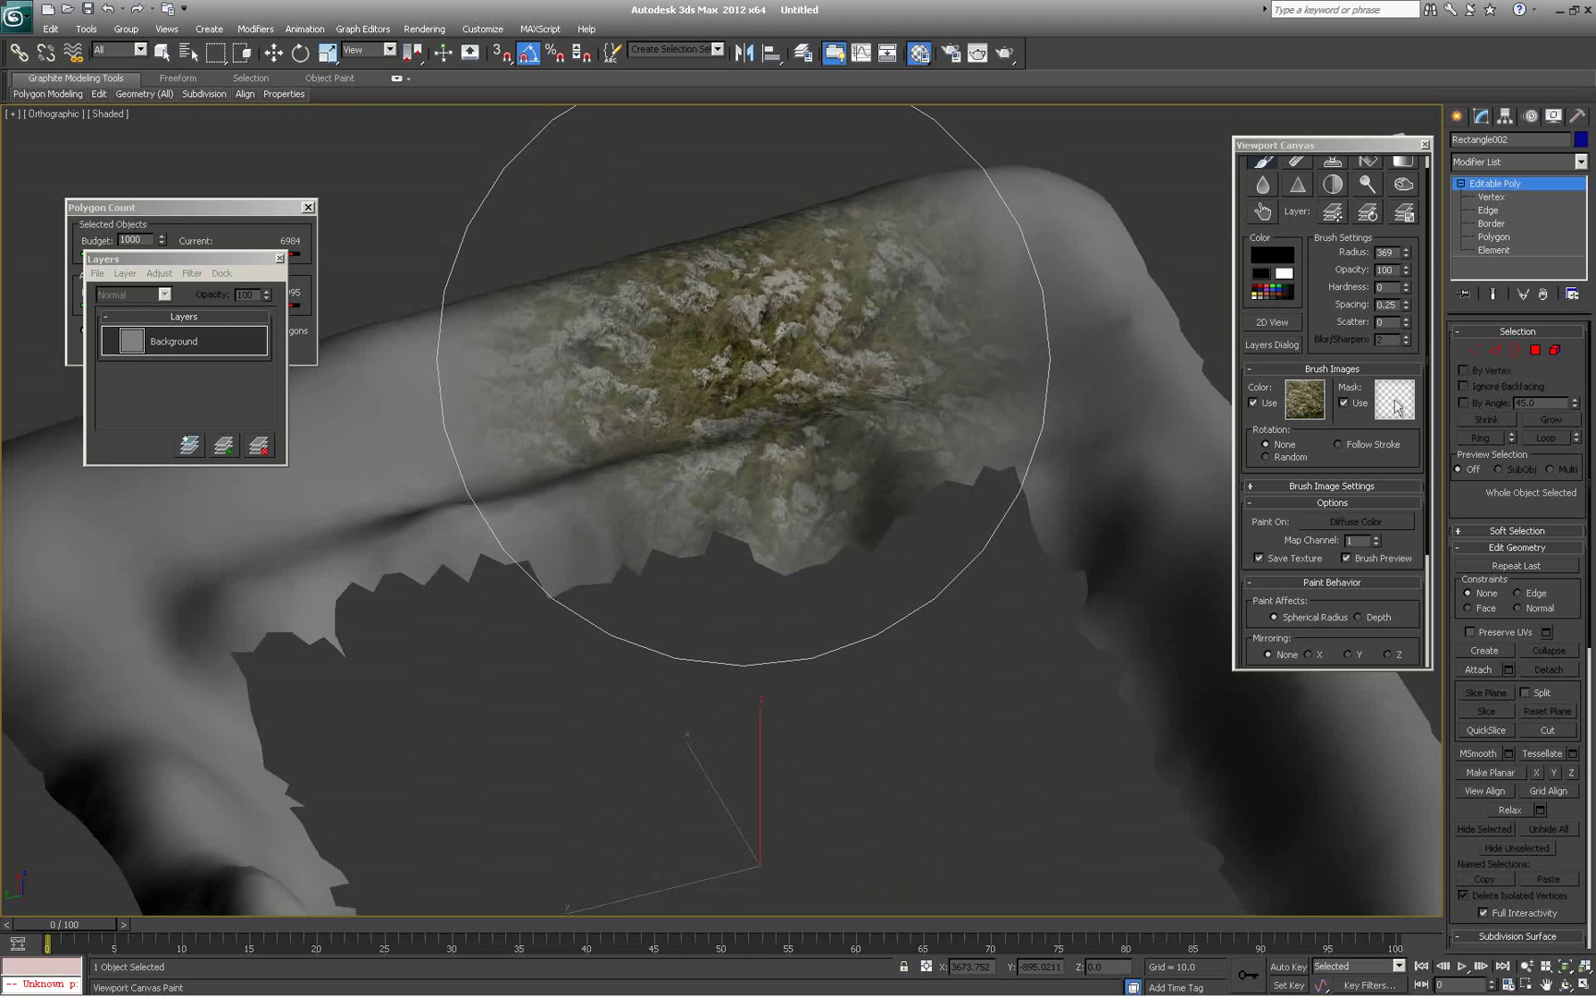
drag(744, 359, 736, 361)
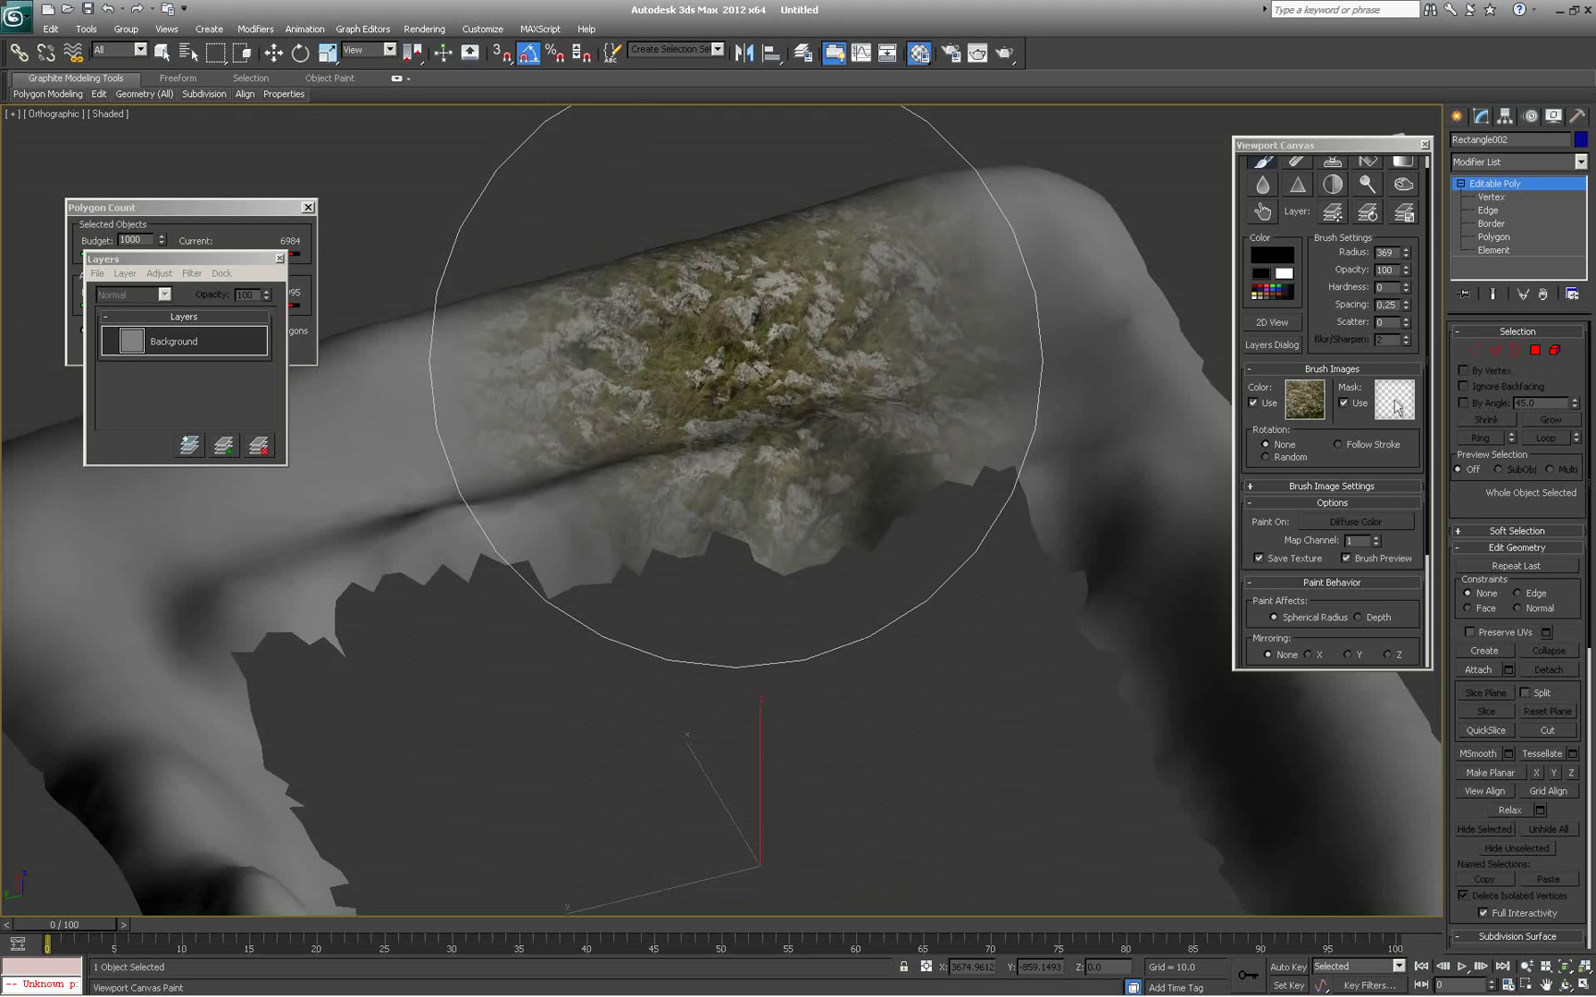
mouse_move(736, 360)
mouse_down()
mouse_move(697, 383)
mouse_move(704, 395)
mouse_move(398, 527)
mouse_move(685, 270)
mouse_move(684, 304)
mouse_up()
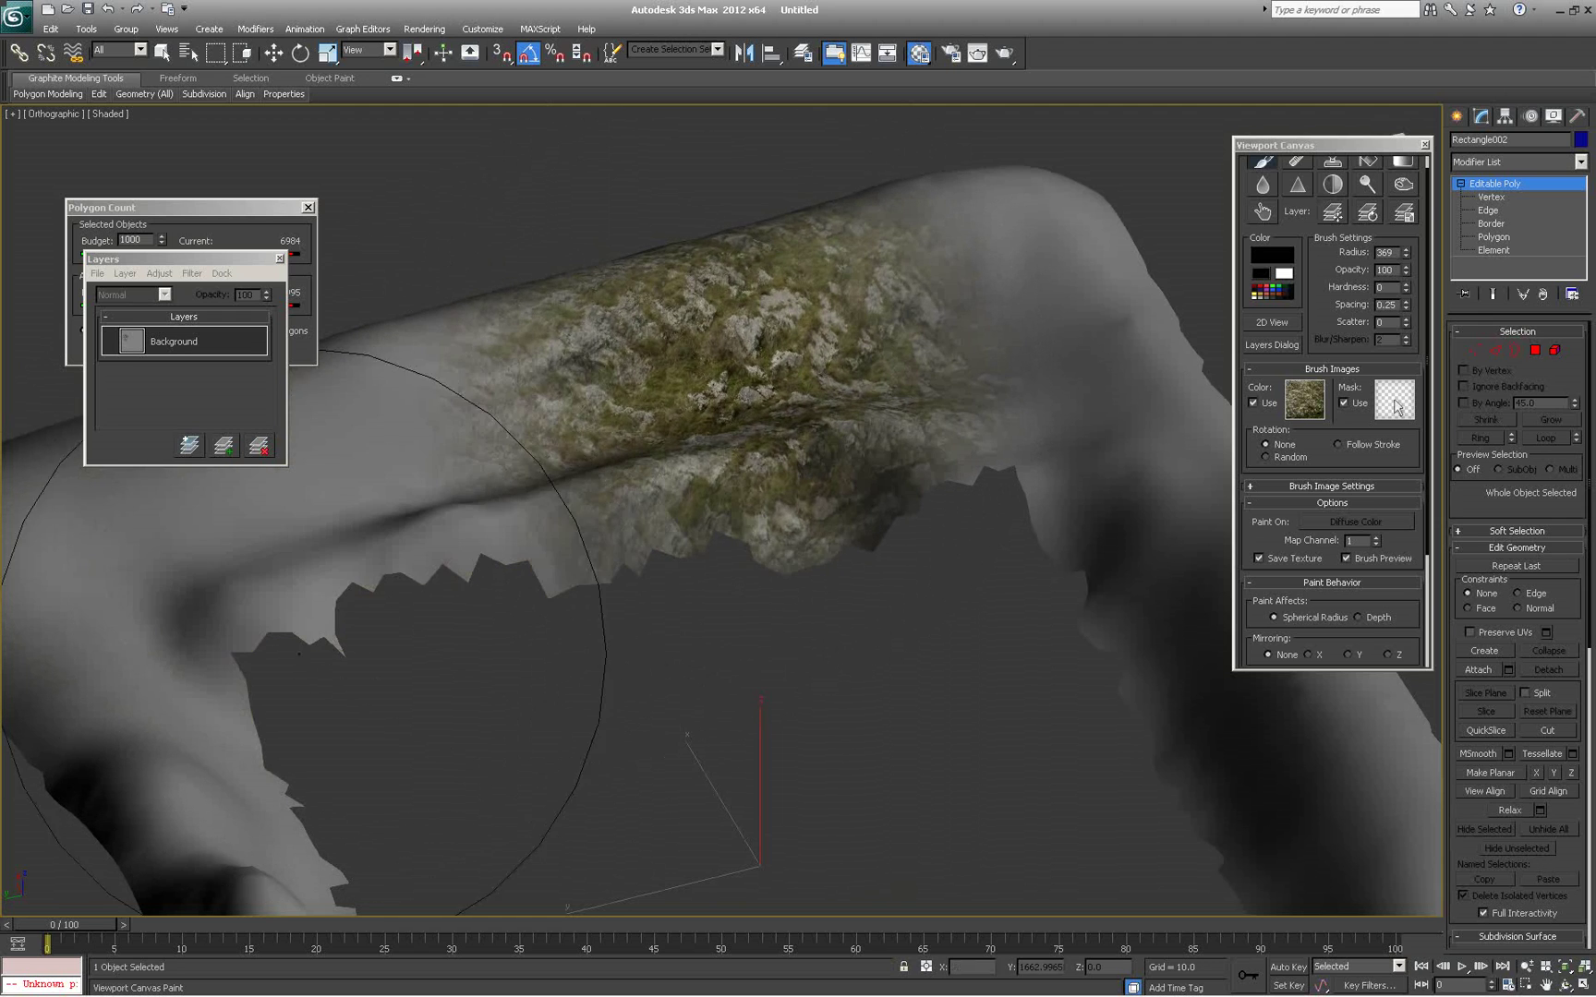
mouse_move(702, 609)
mouse_down()
mouse_move(748, 623)
mouse_move(766, 374)
mouse_move(772, 398)
mouse_move(933, 285)
mouse_move(1333, 268)
mouse_up()
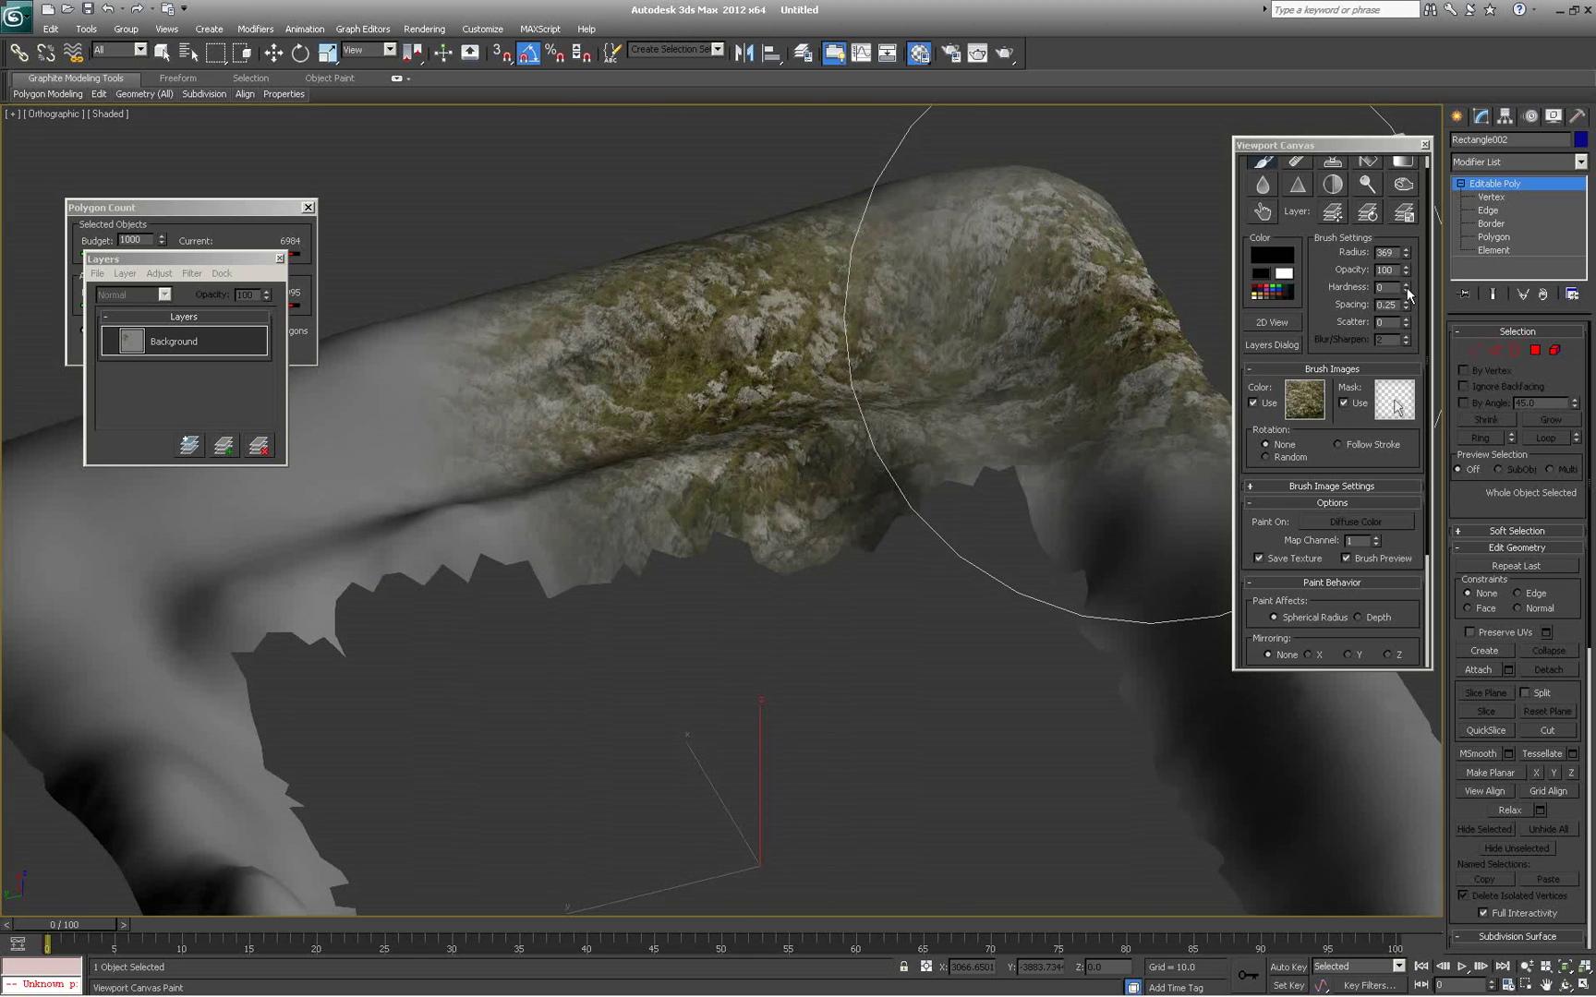
Undo the soft strokes and stamp the rocky grass image on the ridge with hardness 100 and opacity 100
drag(1407, 274, 1405, 284)
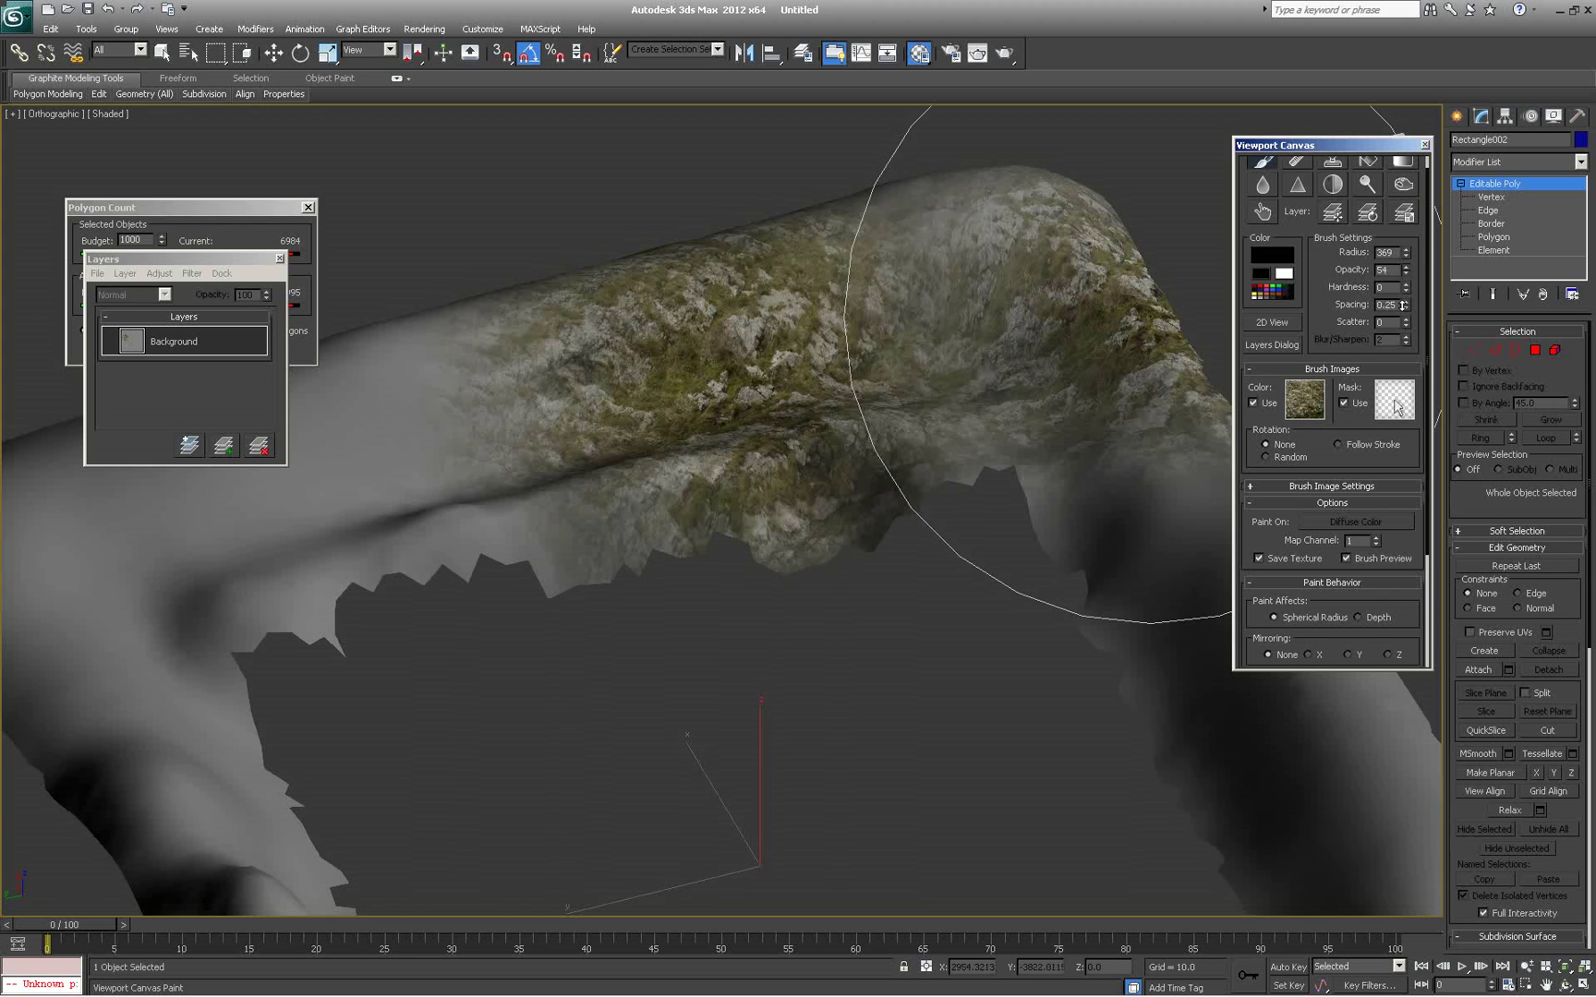
key(ctrl+z)
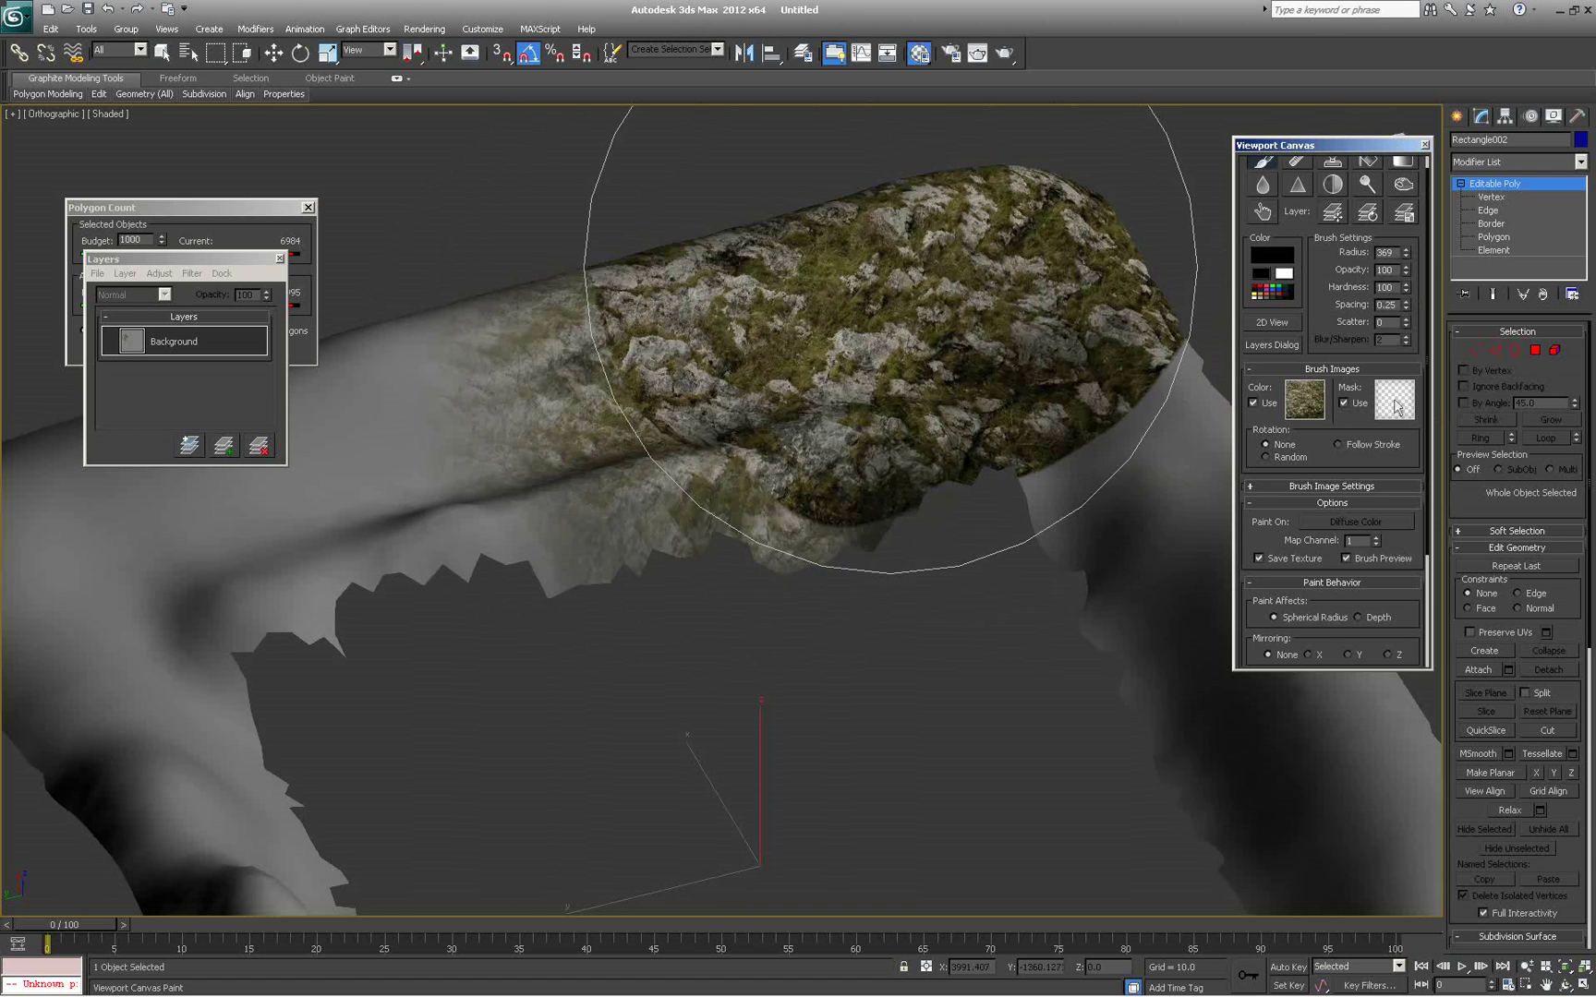
click(753, 360)
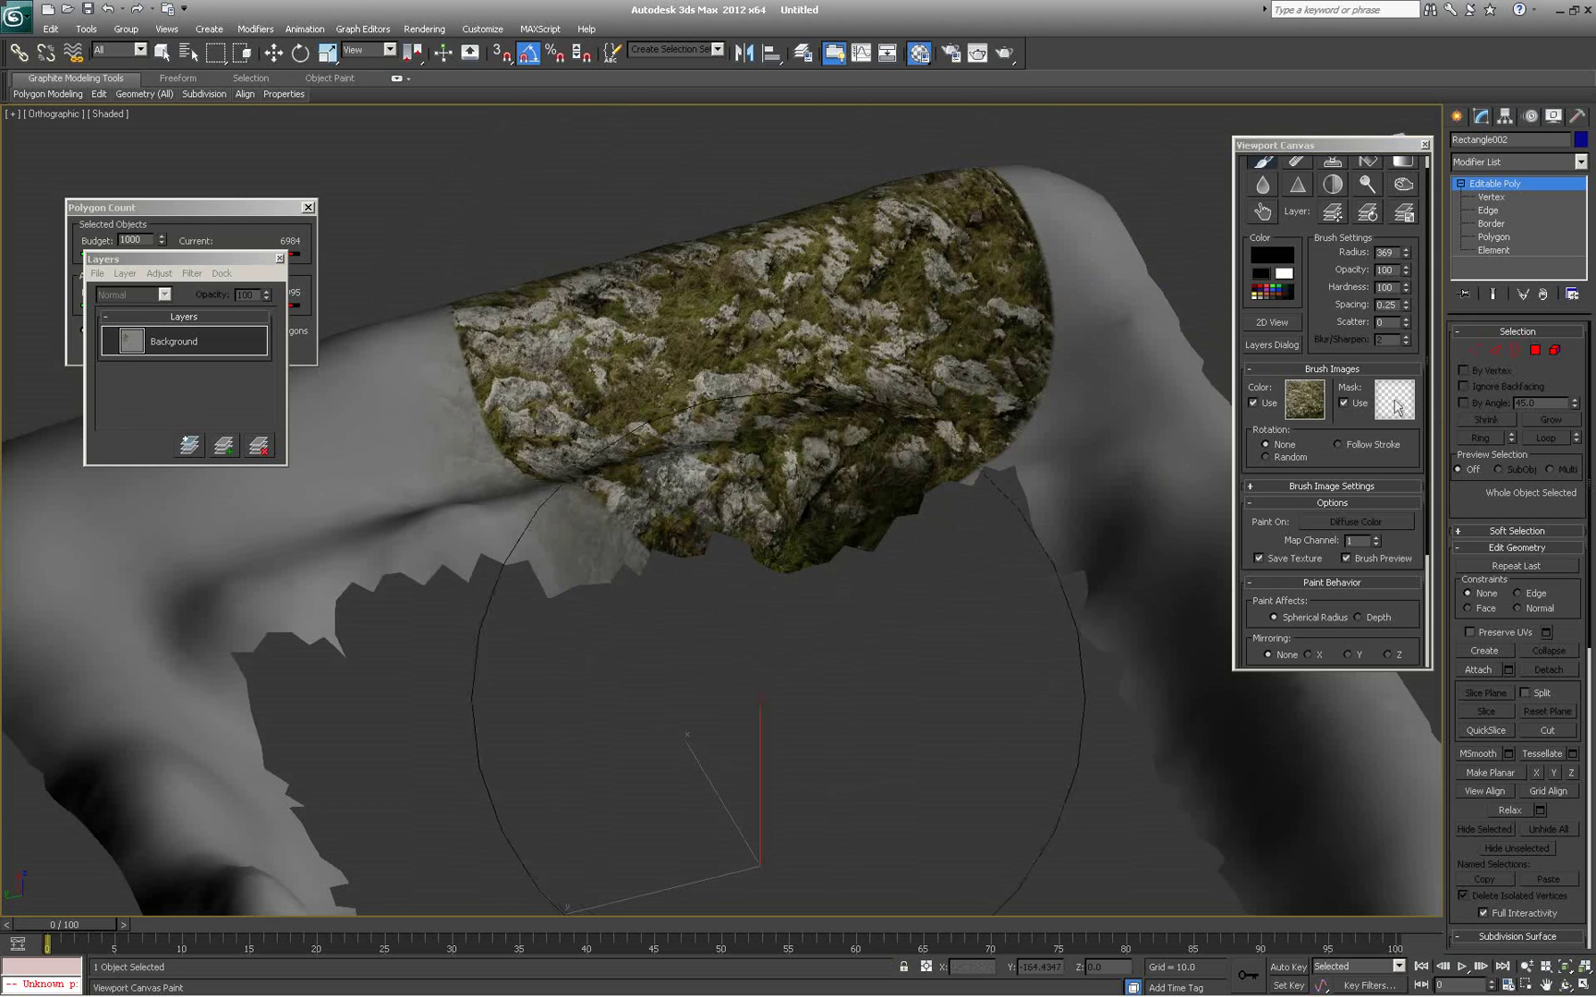
Extend the hard-edged rocky grass painting along the ridge and around its adjoining corner
mouse_move(732, 693)
alt+middle_down()
mouse_move(677, 712)
mouse_move(694, 695)
mouse_move(606, 648)
mouse_move(625, 610)
mouse_move(659, 599)
mouse_move(562, 591)
mouse_move(729, 537)
alt+middle_up()
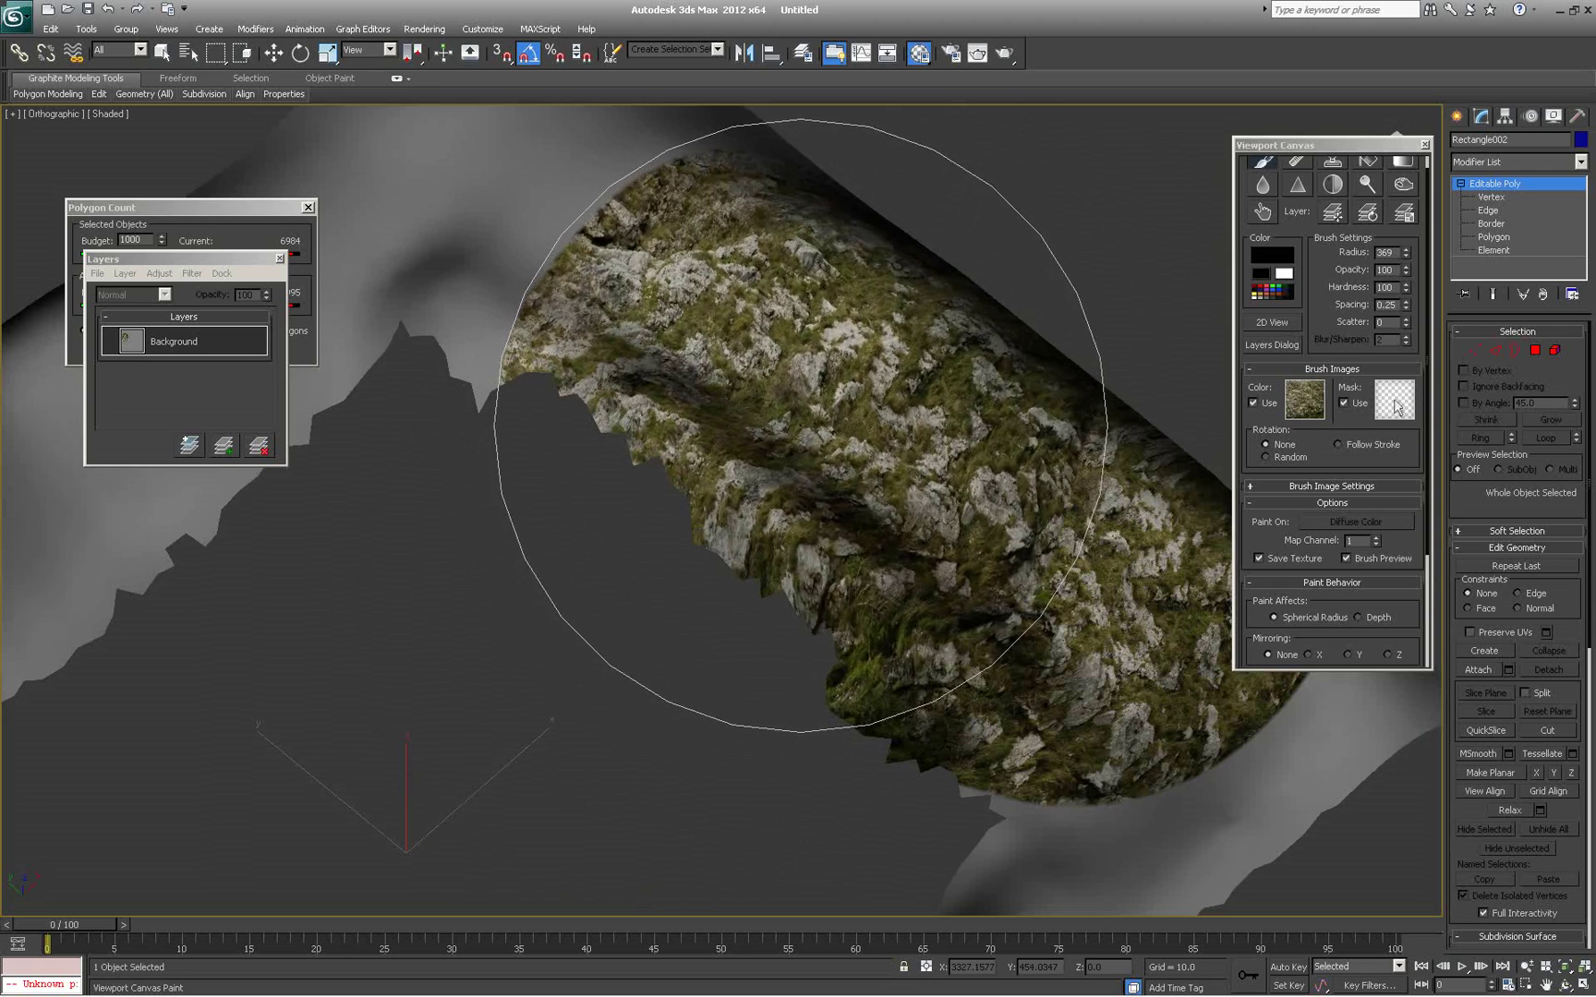
mouse_move(809, 414)
mouse_down()
mouse_move(820, 397)
mouse_move(796, 403)
mouse_move(801, 420)
mouse_up()
mouse_move(801, 420)
alt+middle_down()
mouse_move(611, 554)
mouse_move(830, 612)
mouse_move(646, 692)
mouse_move(695, 711)
mouse_move(696, 596)
mouse_move(748, 364)
mouse_move(711, 517)
alt+middle_up()
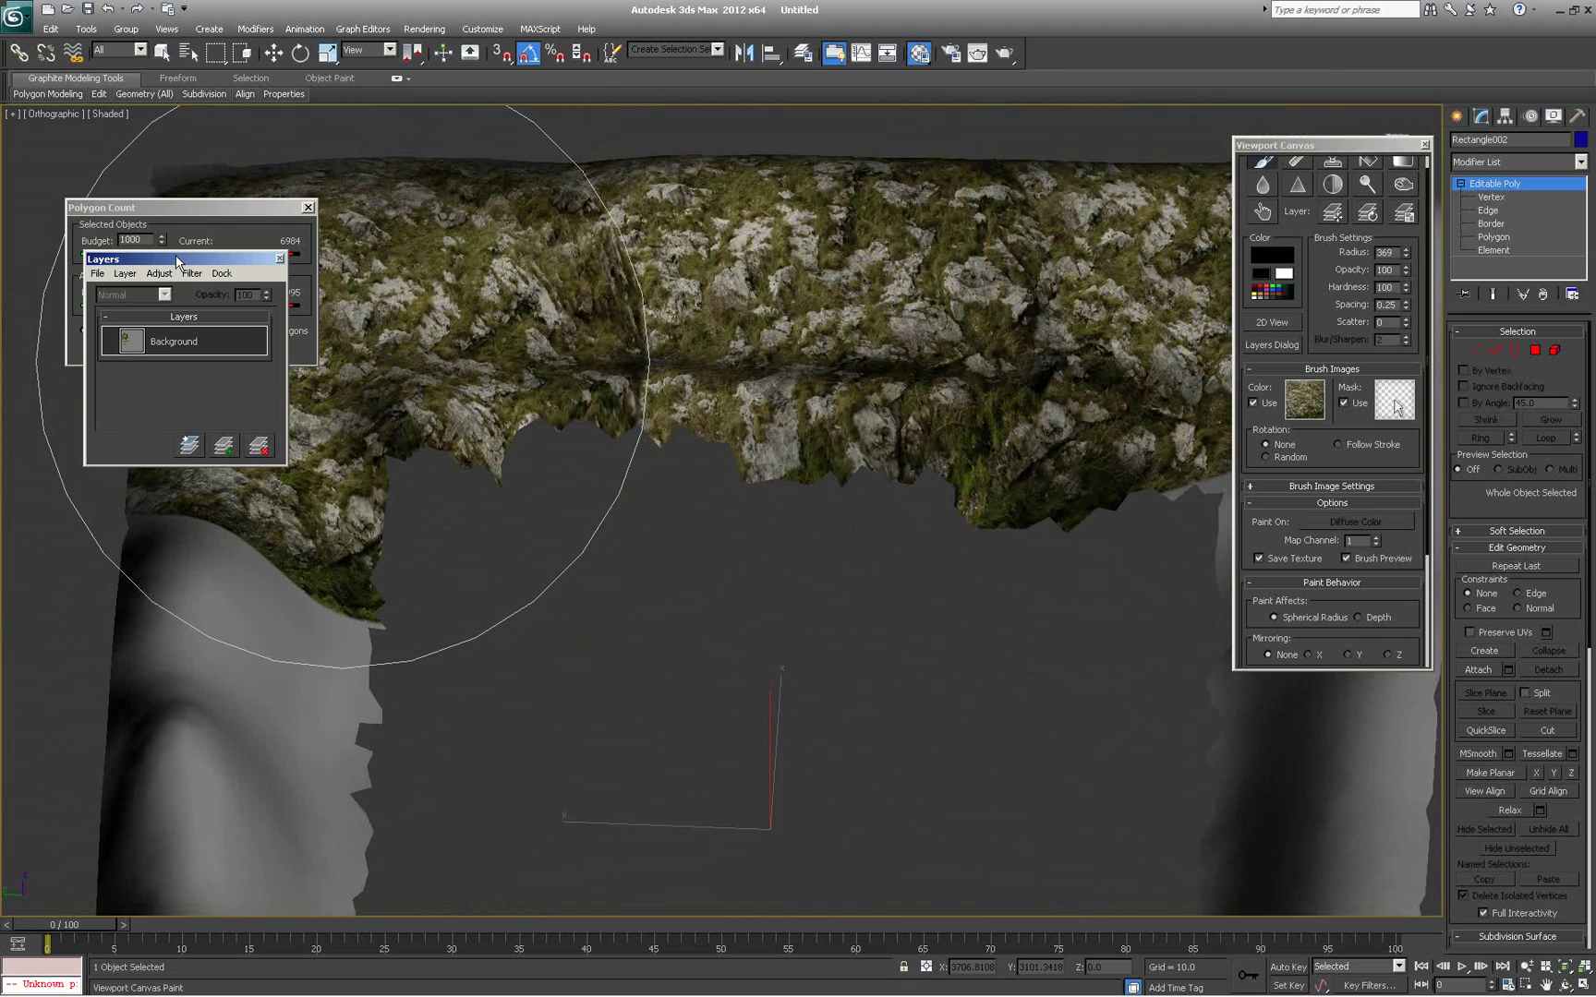
Add a new layer above Background and paint the rocky grass image across the ridge and its adjoining corner
click(126, 273)
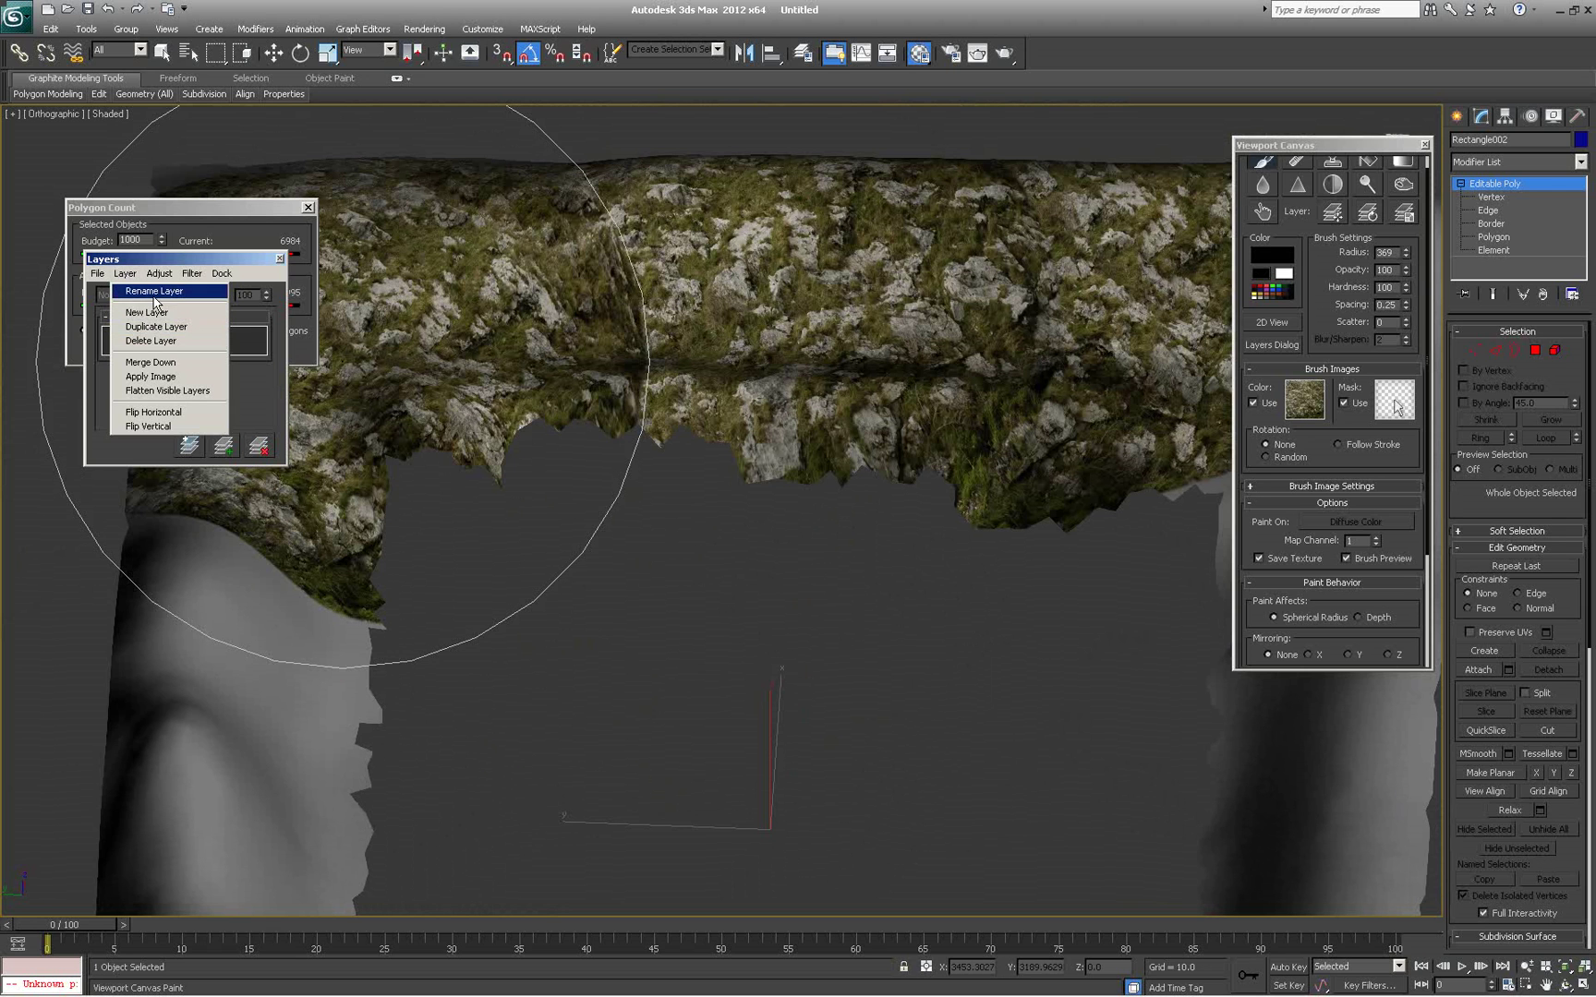
click(156, 317)
alt+middle_drag(361, 342, 820, 597)
mouse_move(820, 597)
mouse_down()
mouse_move(677, 268)
mouse_move(747, 277)
mouse_move(527, 456)
mouse_move(406, 450)
mouse_move(386, 522)
mouse_move(394, 420)
mouse_up()
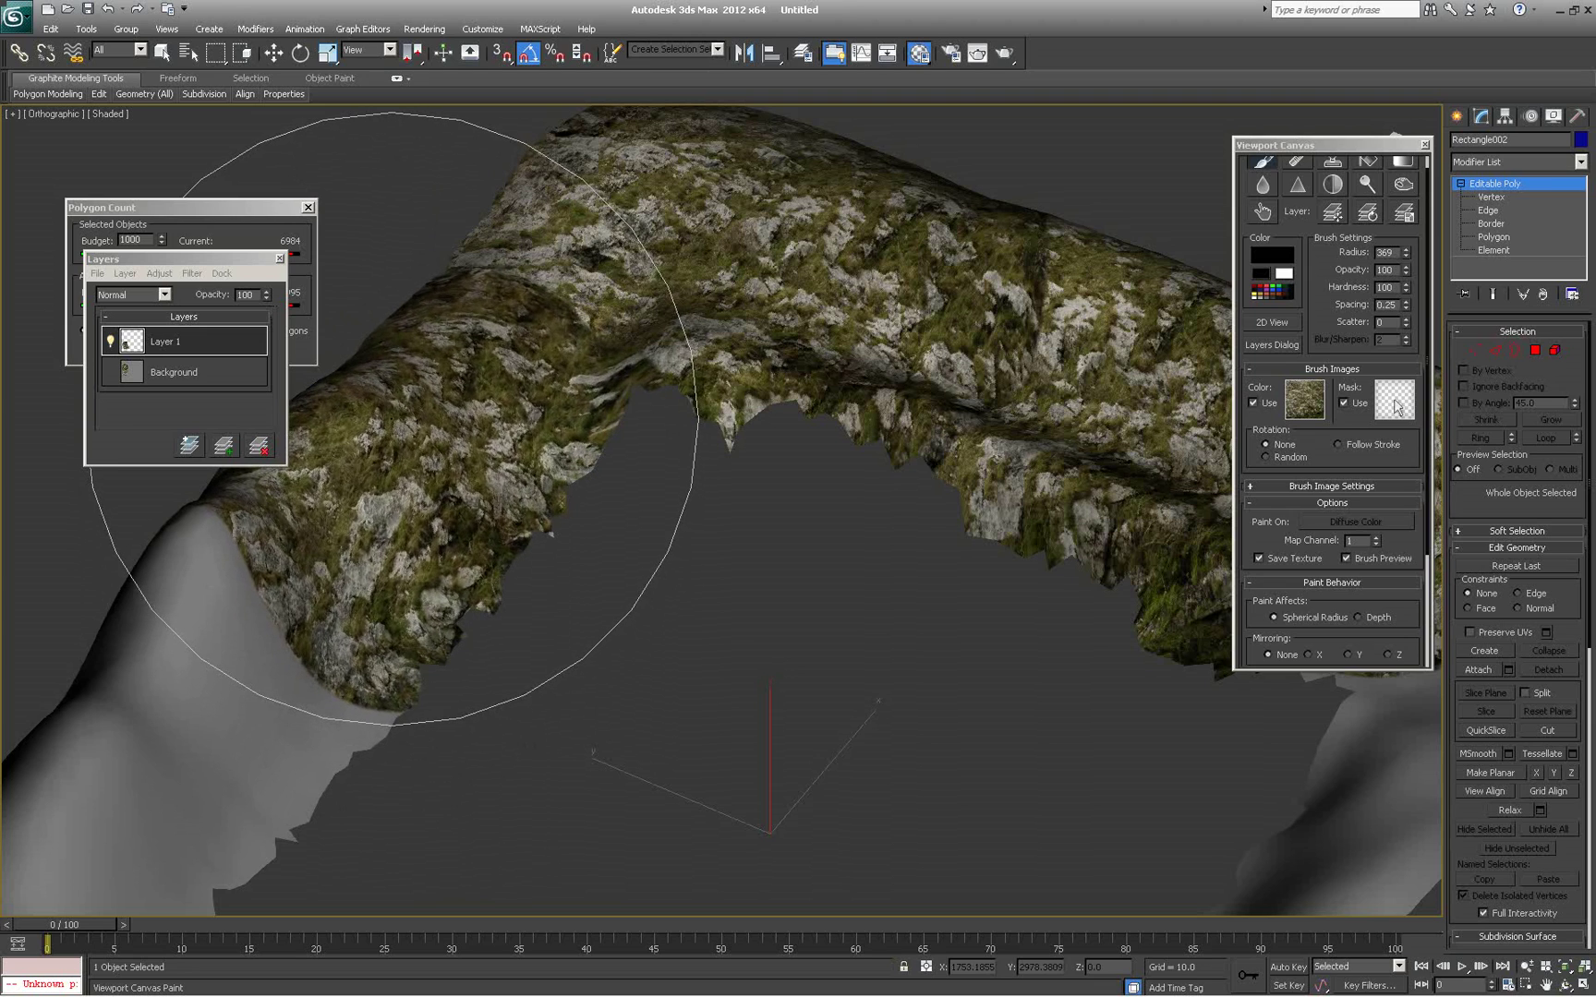
Paint the rocky grass image on Layer 1 over the peaked side of the terrain, up to its unpainted corner
alt+middle_drag(737, 720, 583, 563)
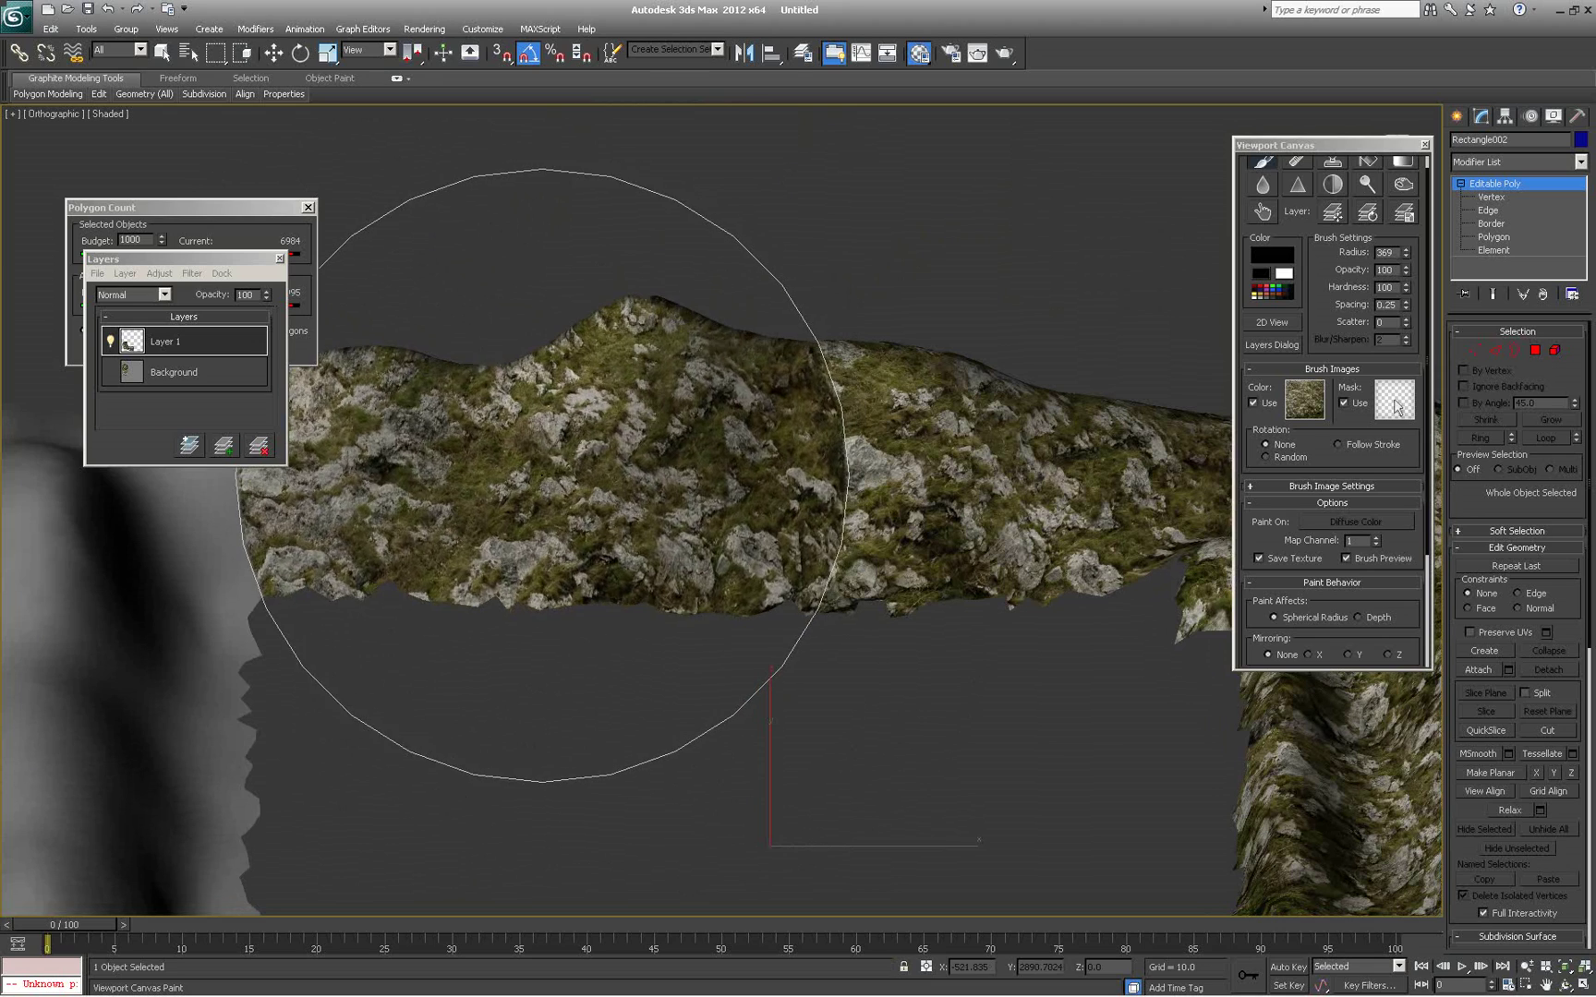
mouse_move(705, 435)
alt+middle_down()
mouse_move(705, 526)
mouse_move(770, 411)
mouse_move(591, 637)
alt+middle_up()
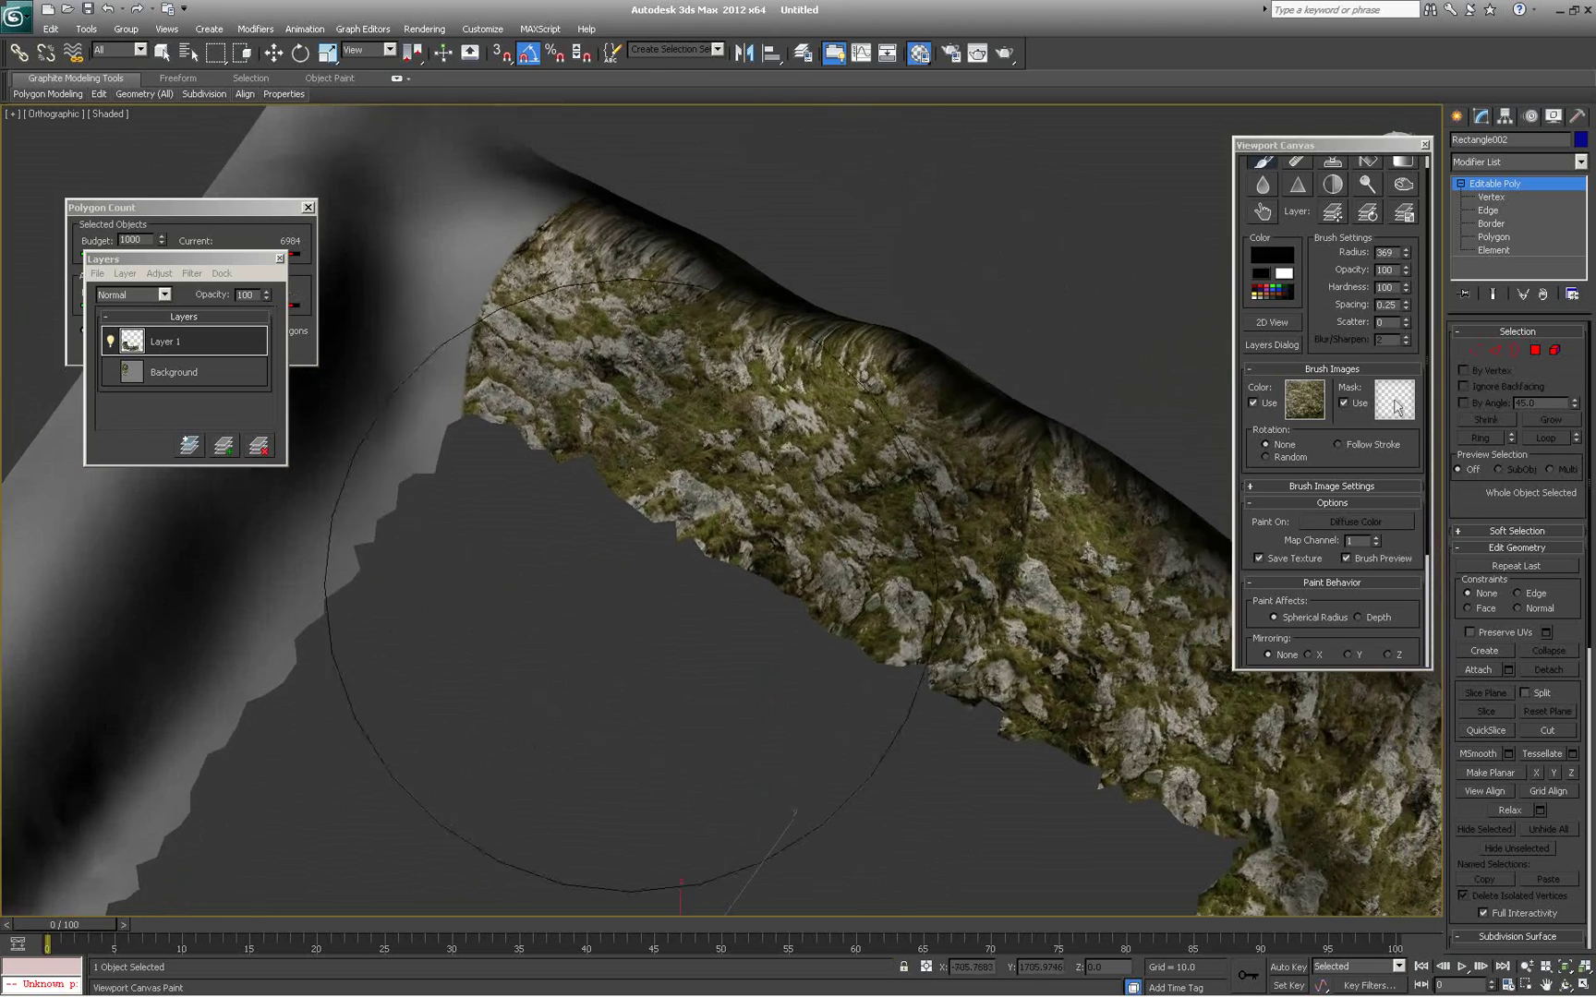
drag(721, 351, 765, 401)
mouse_move(766, 404)
alt+middle_down()
mouse_move(748, 456)
mouse_move(677, 463)
alt+middle_up()
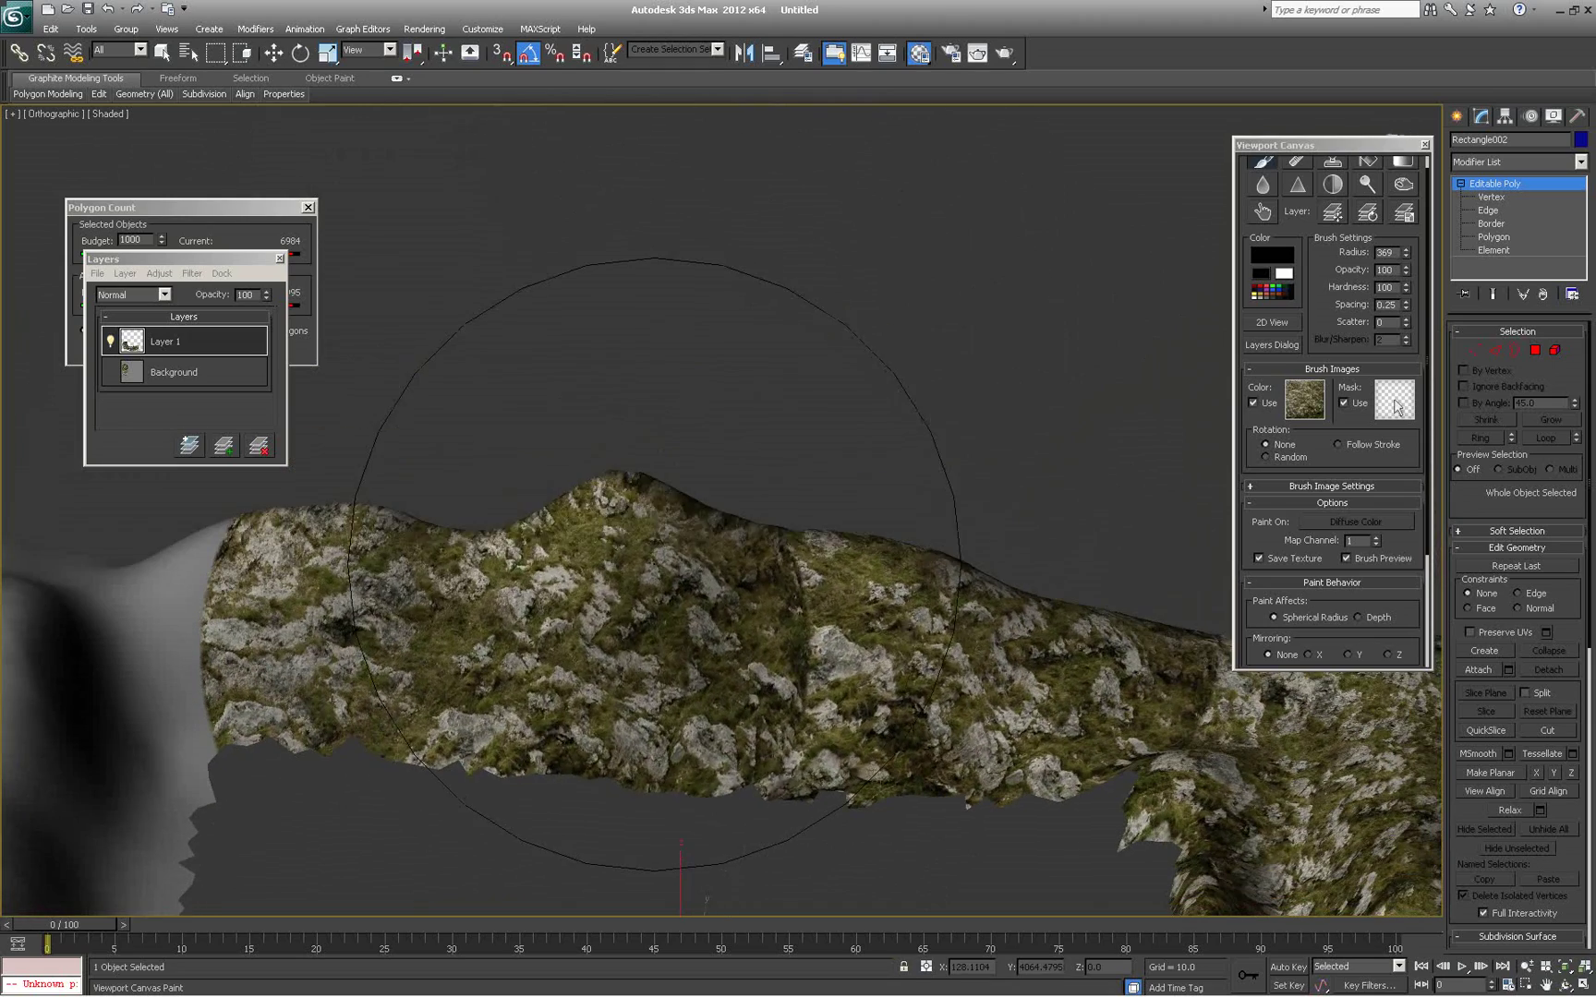
drag(612, 533, 607, 533)
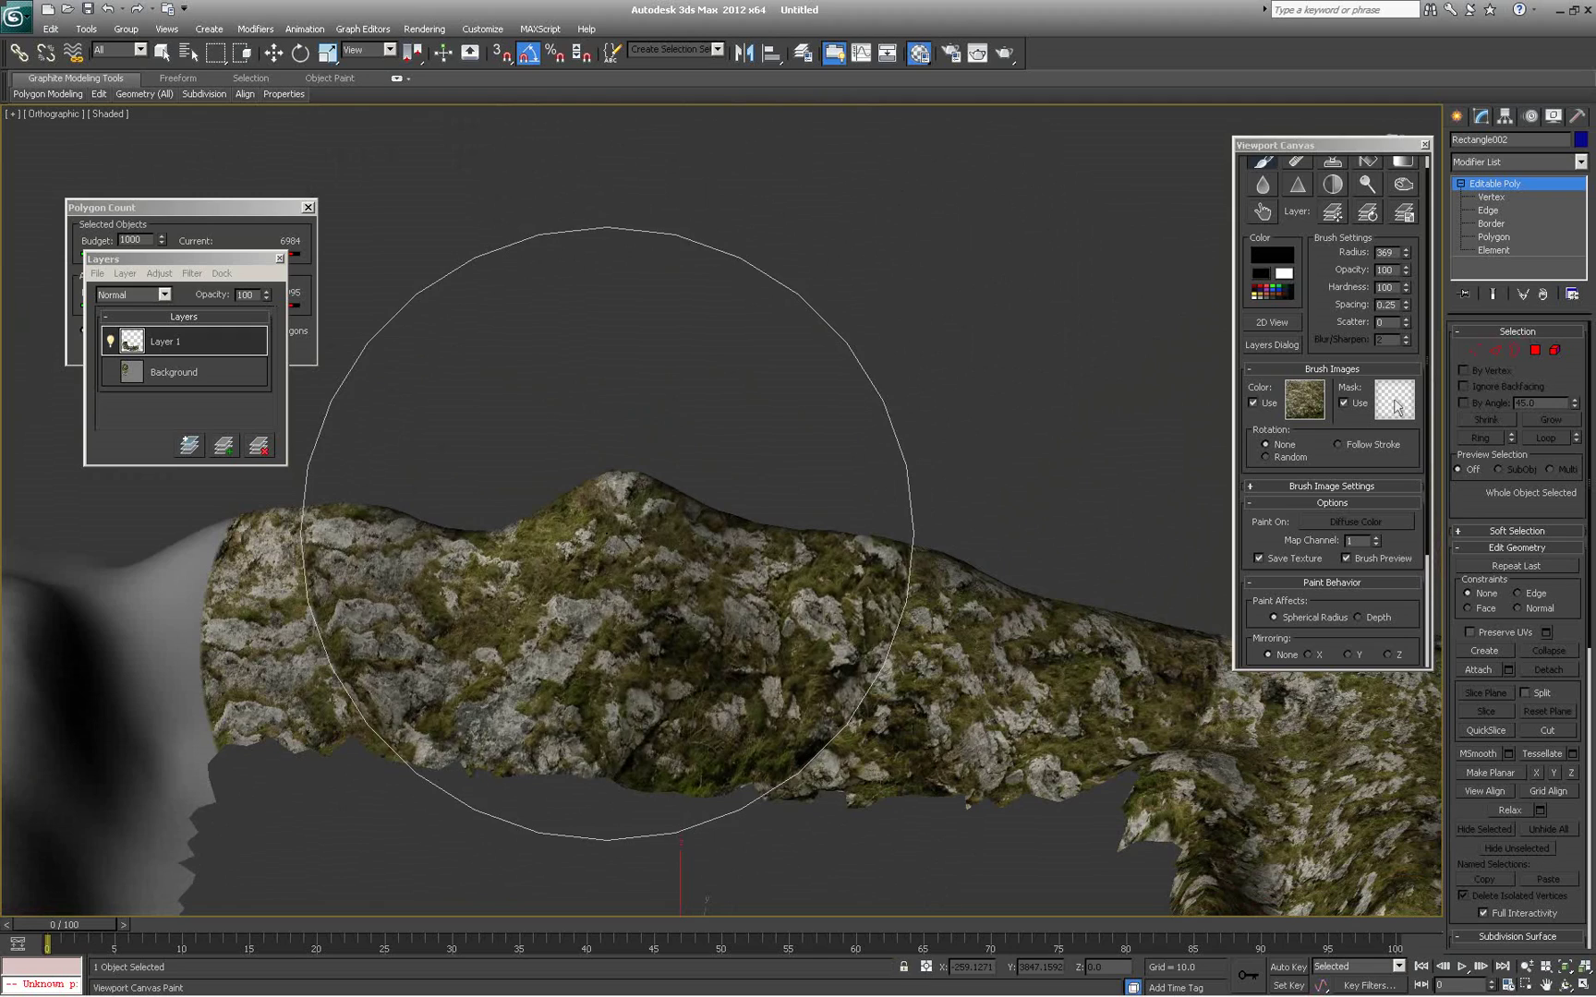
mouse_move(356, 392)
alt+middle_down()
mouse_move(349, 410)
mouse_move(512, 407)
alt+middle_up()
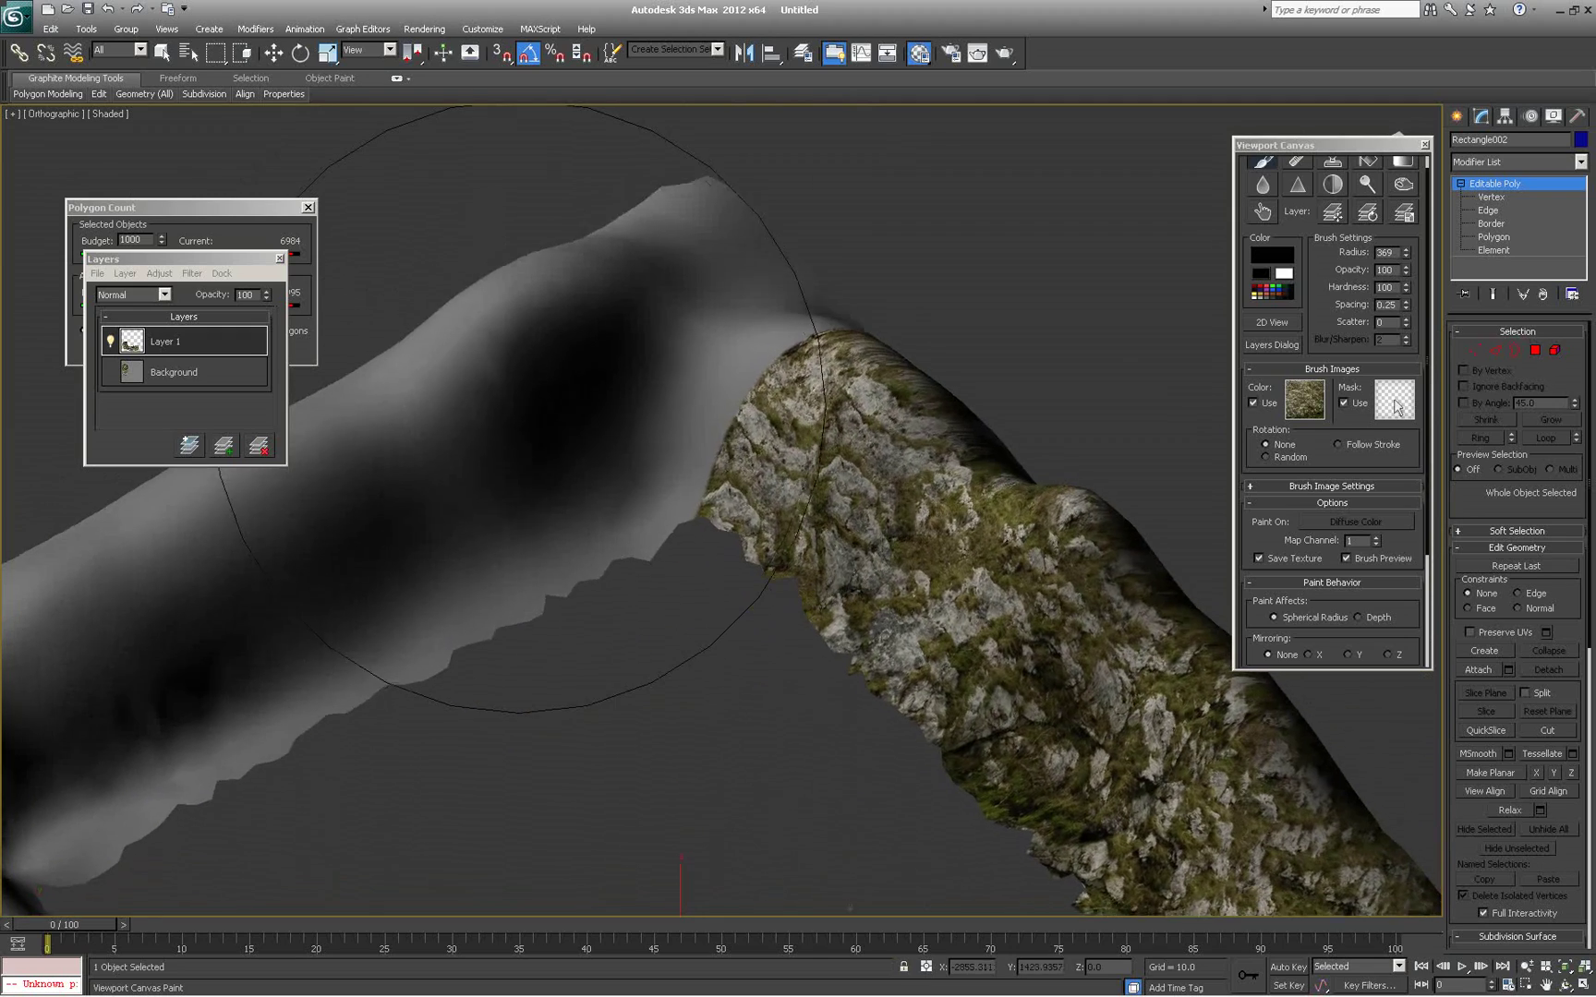
Cover the remaining grey sides and corners of the terrain frame with the rocky grass image on Layer 1
mouse_move(516, 399)
mouse_down()
mouse_move(677, 535)
mouse_move(796, 554)
mouse_move(748, 556)
mouse_up()
alt+middle_drag(748, 556, 695, 393)
drag(692, 487, 717, 527)
mouse_move(718, 526)
alt+middle_down()
mouse_move(602, 510)
mouse_move(560, 534)
mouse_move(598, 552)
alt+middle_up()
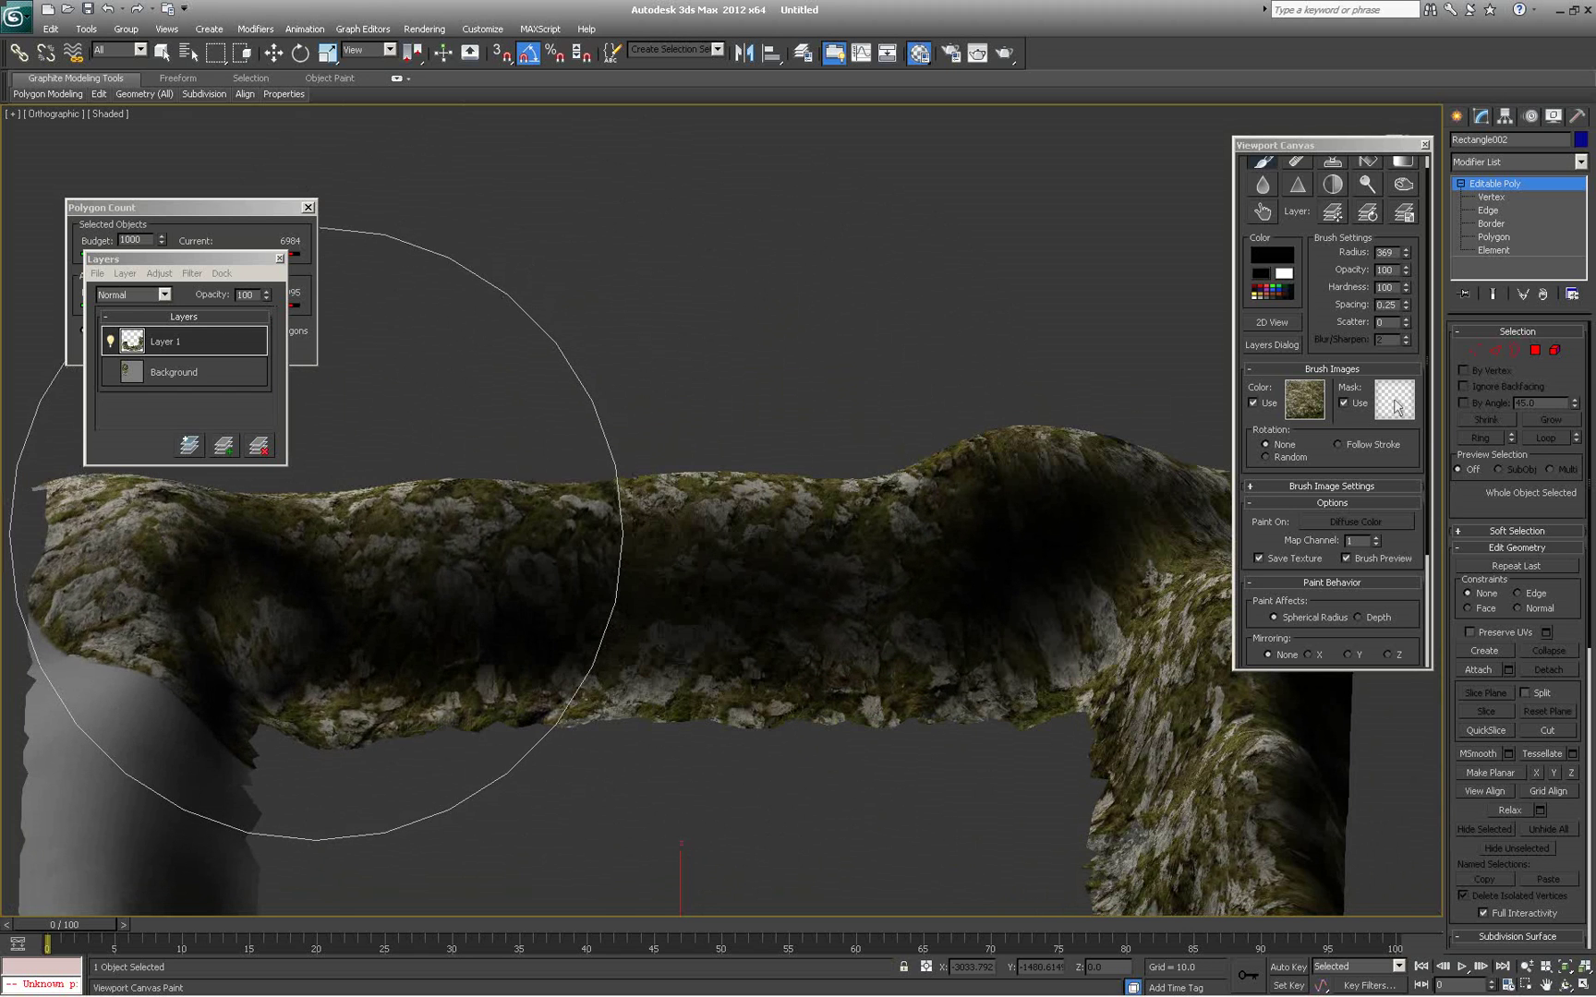
mouse_move(587, 499)
alt+middle_down()
mouse_move(587, 470)
mouse_move(677, 568)
alt+middle_up()
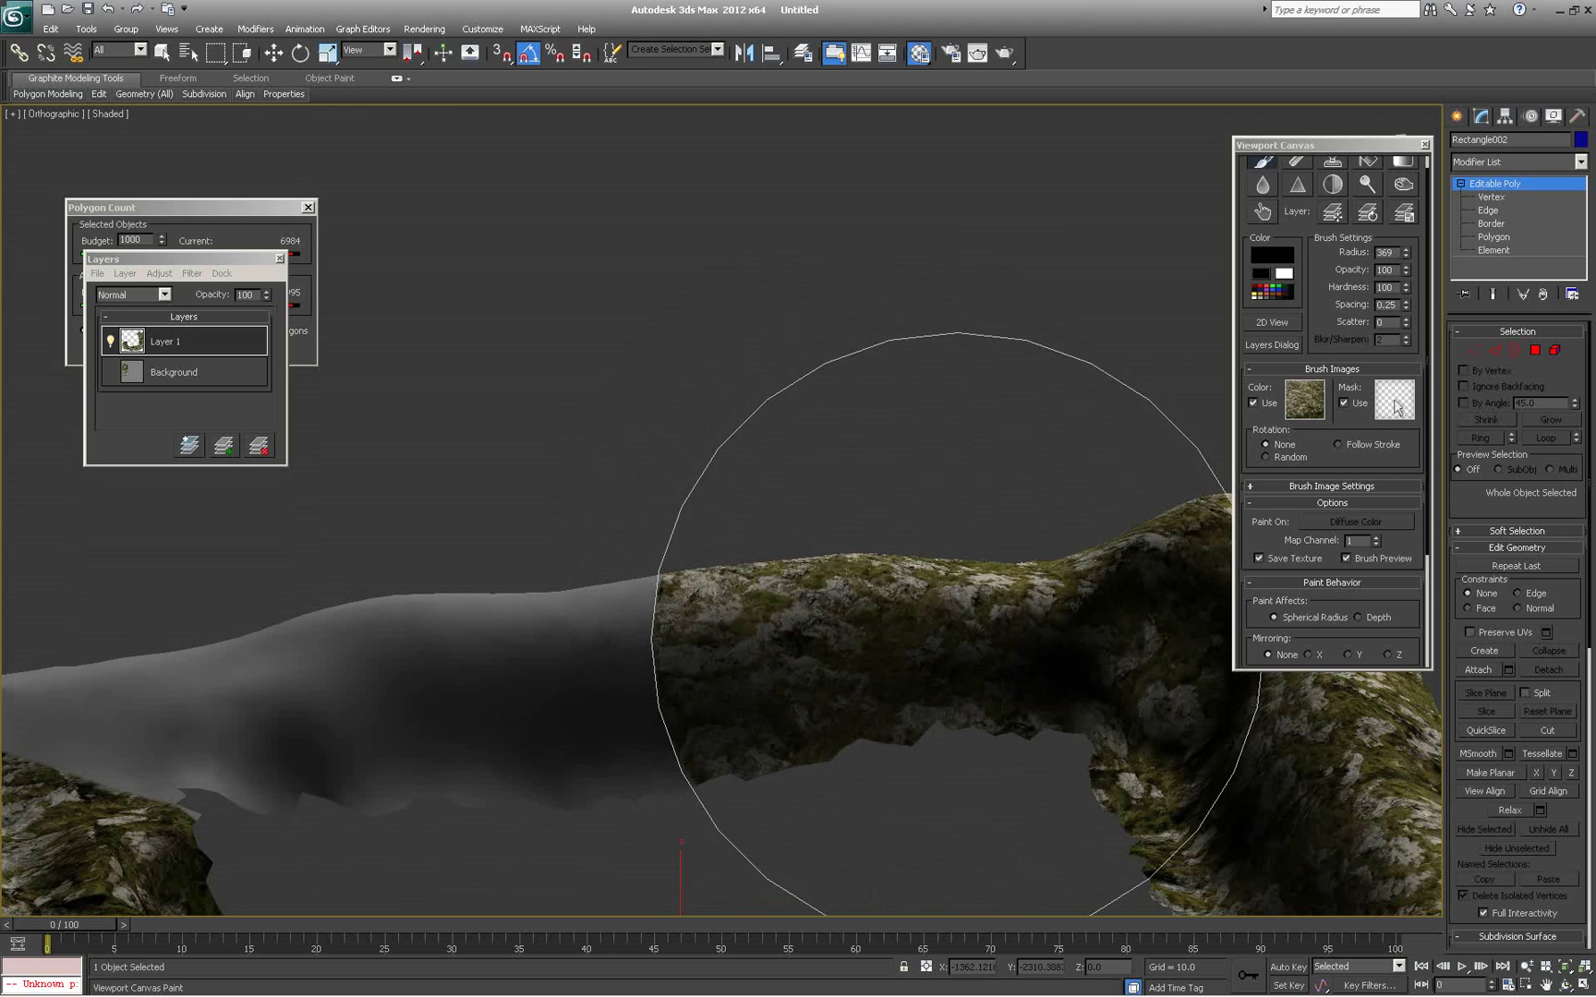
mouse_move(677, 605)
alt+middle_down()
mouse_move(527, 587)
mouse_move(570, 570)
mouse_move(606, 491)
mouse_move(612, 516)
mouse_move(531, 434)
mouse_move(855, 518)
alt+middle_up()
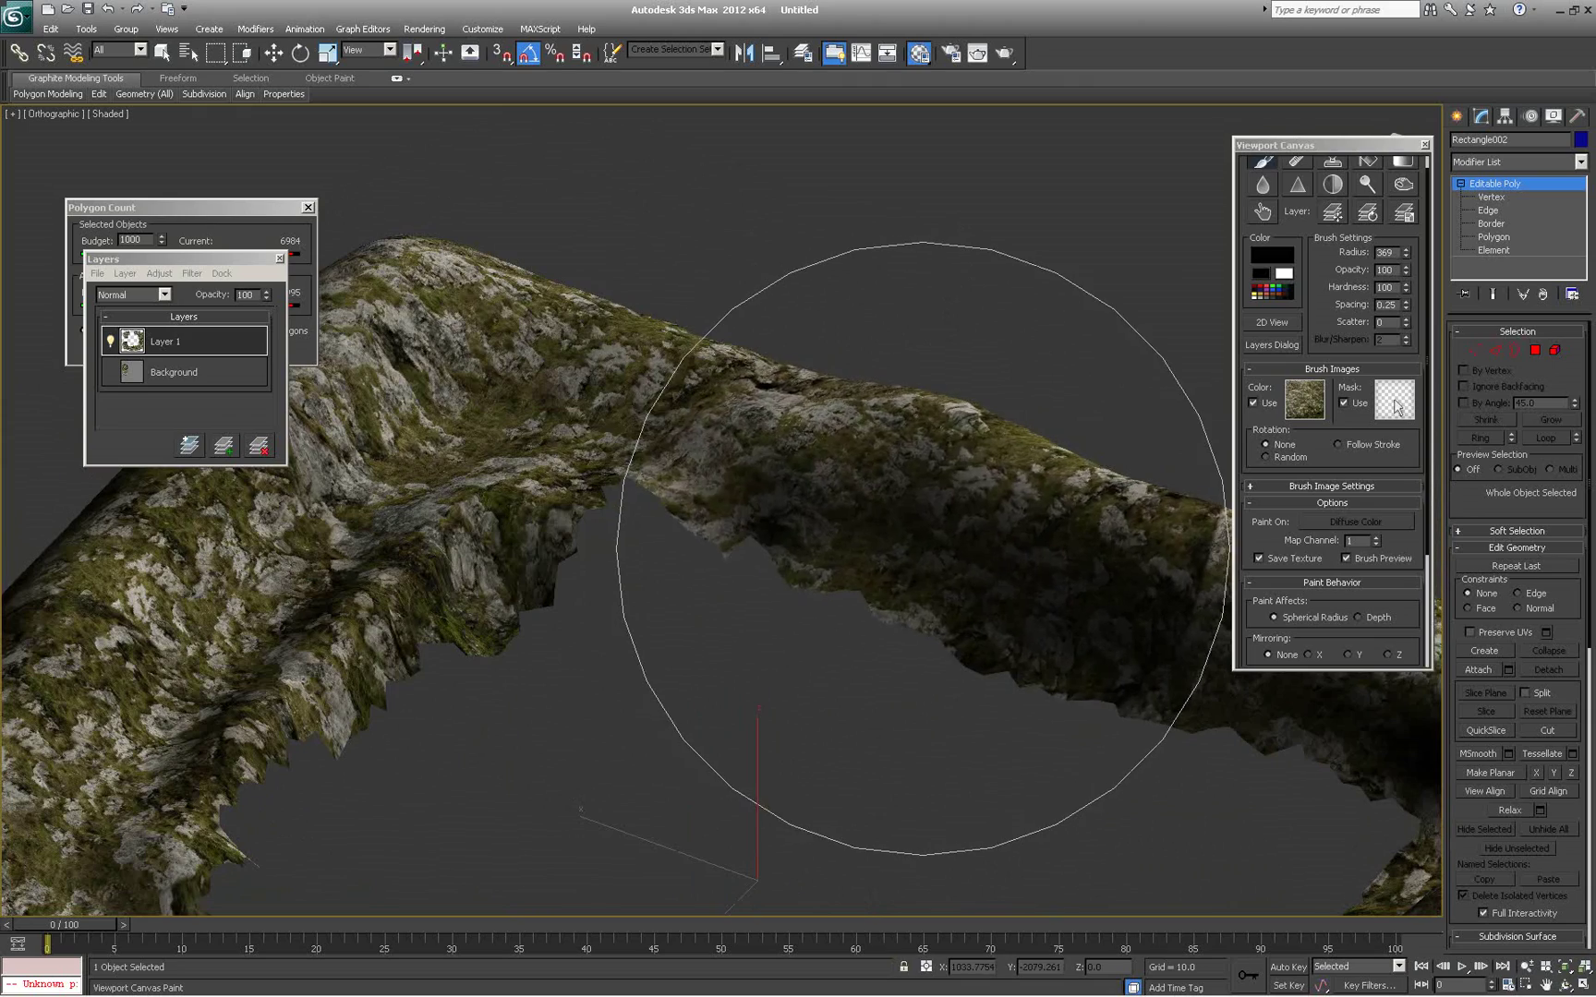
Examine the painted terrain frame from all sides for seams and stretched areas
alt+middle_drag(649, 616, 314, 600)
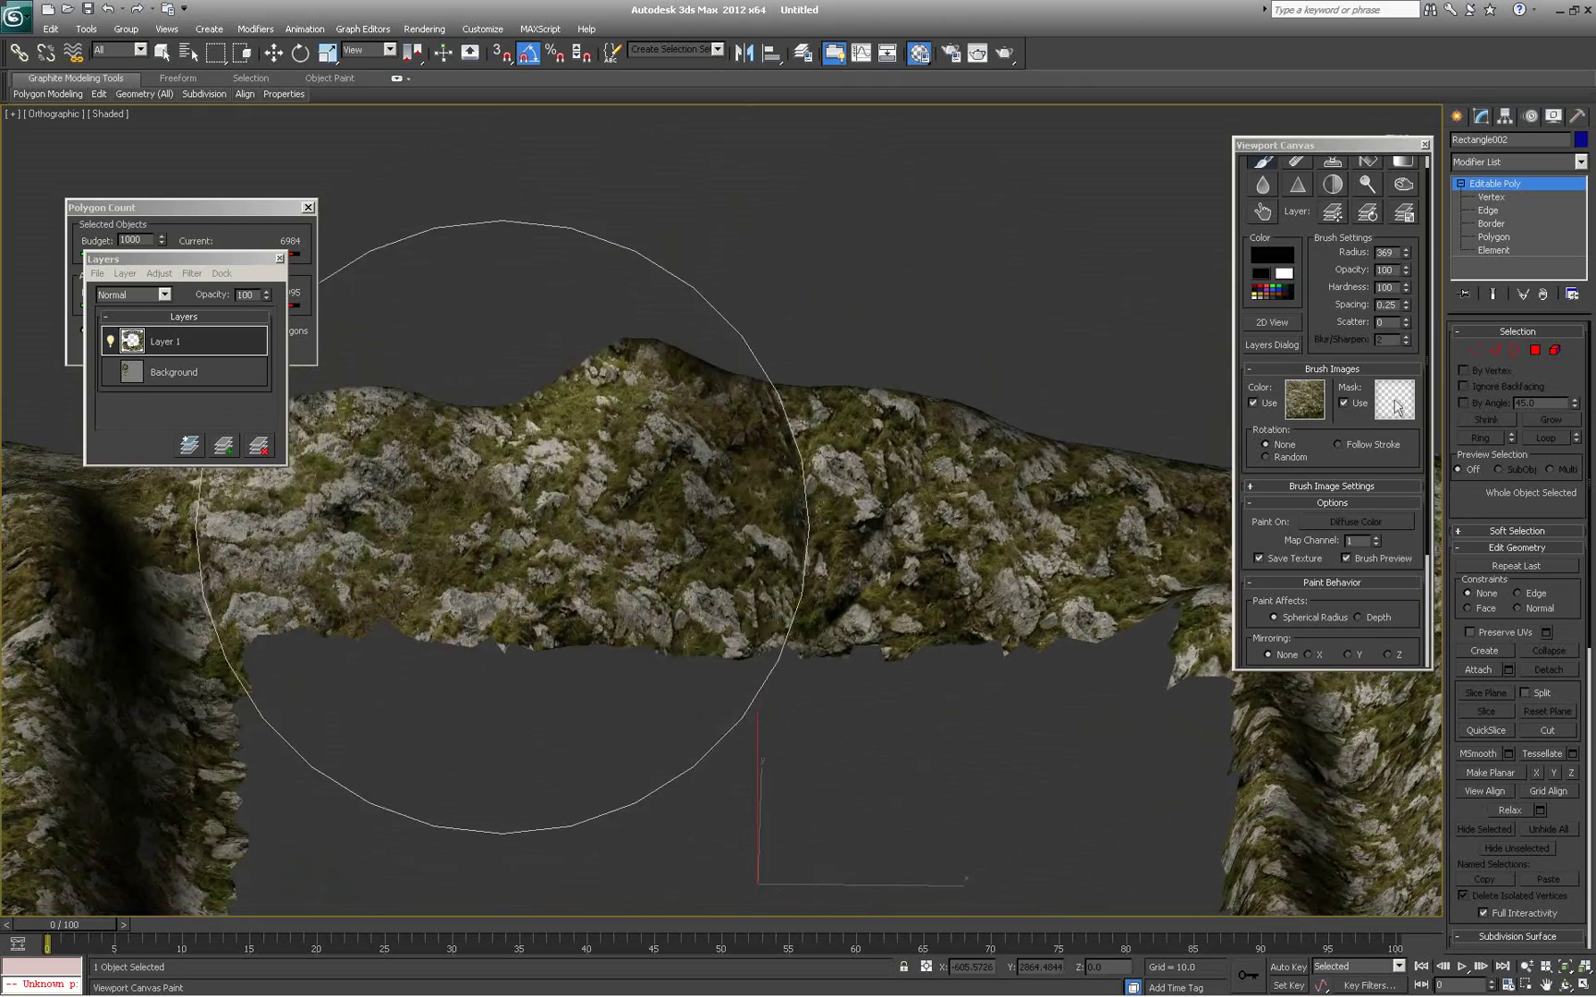
alt+middle_drag(544, 515, 580, 654)
alt+middle_drag(561, 584, 962, 600)
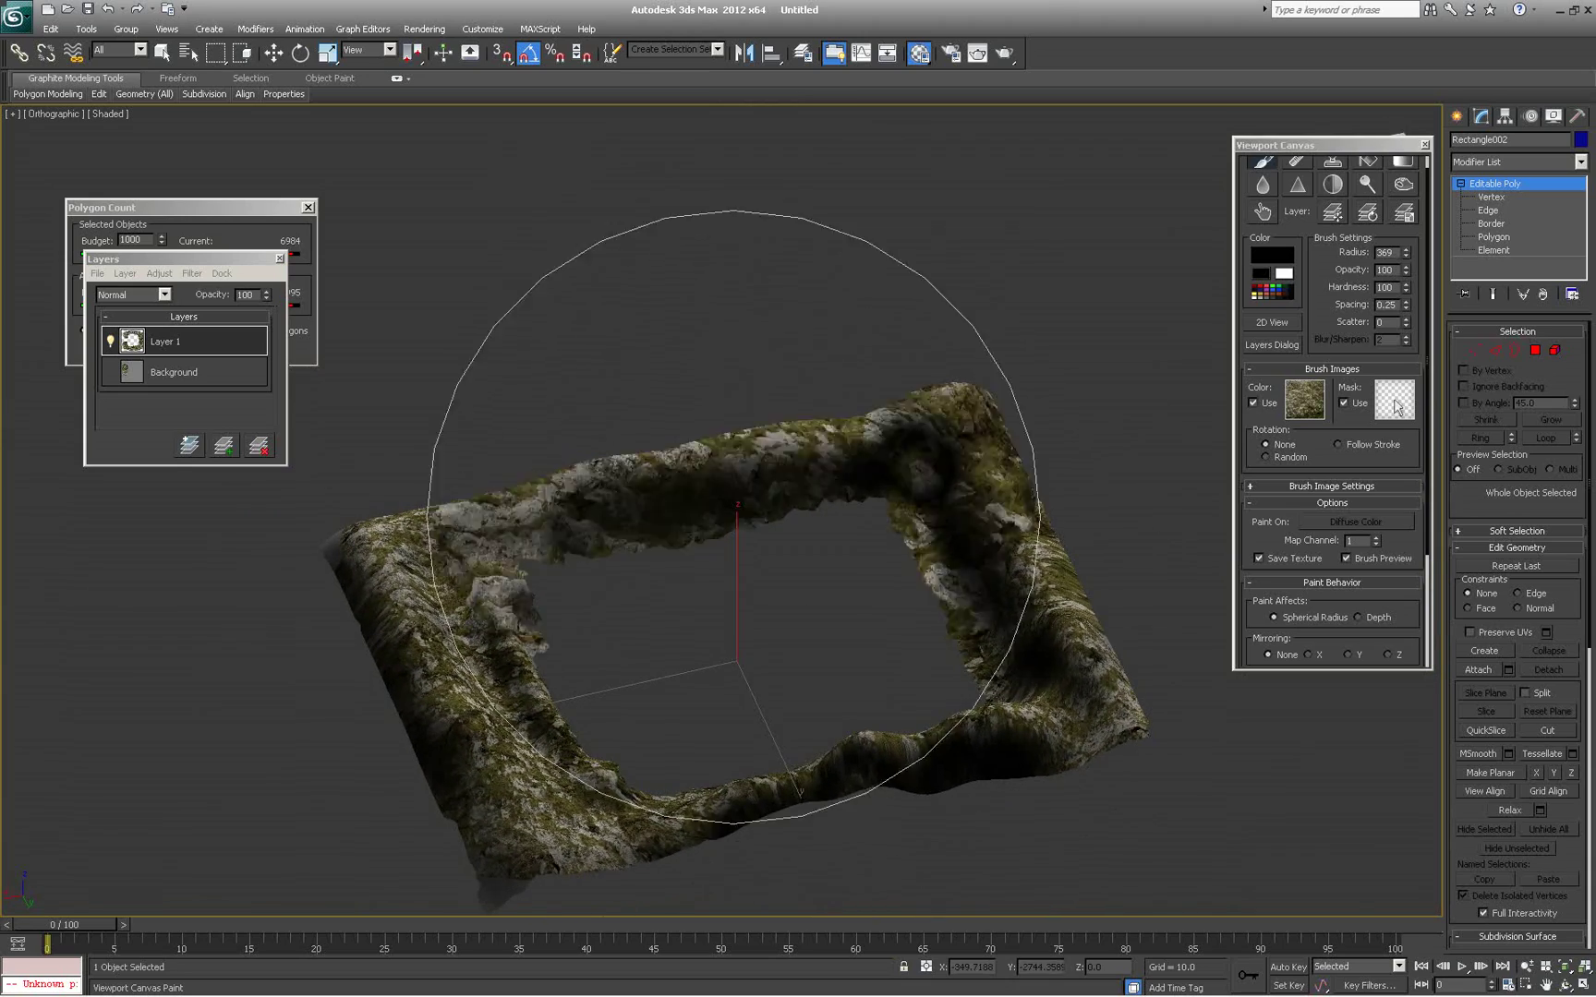
alt+middle_drag(734, 450, 746, 469)
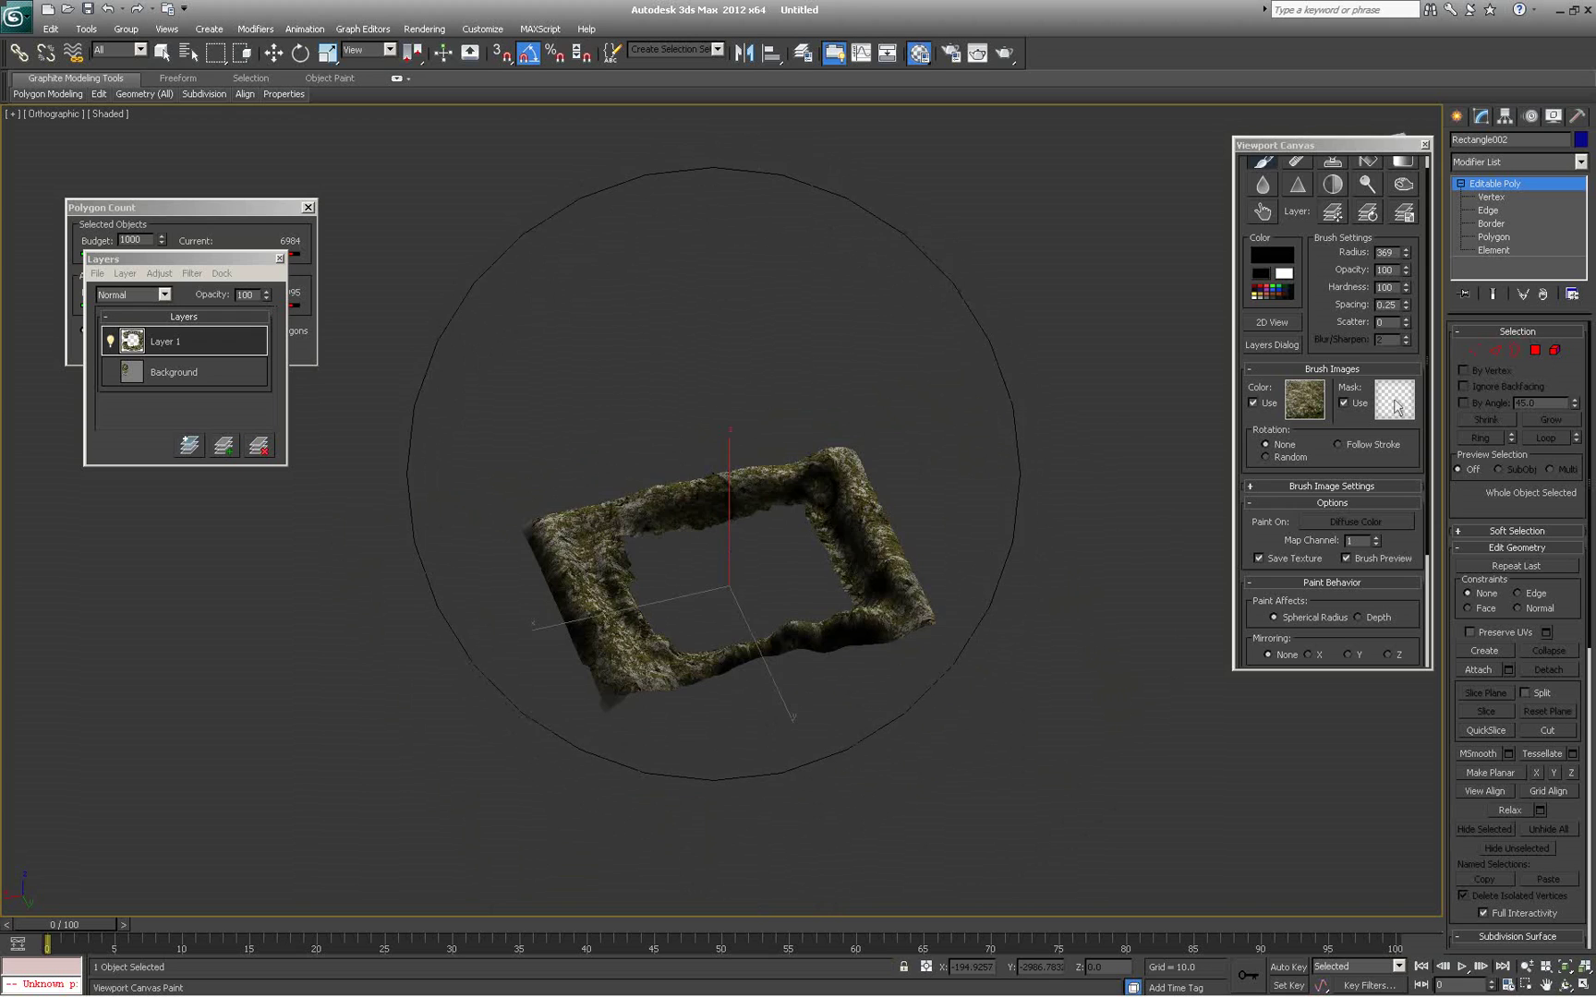
alt+middle_drag(730, 551, 734, 549)
scroll(734, 549, up, 5)
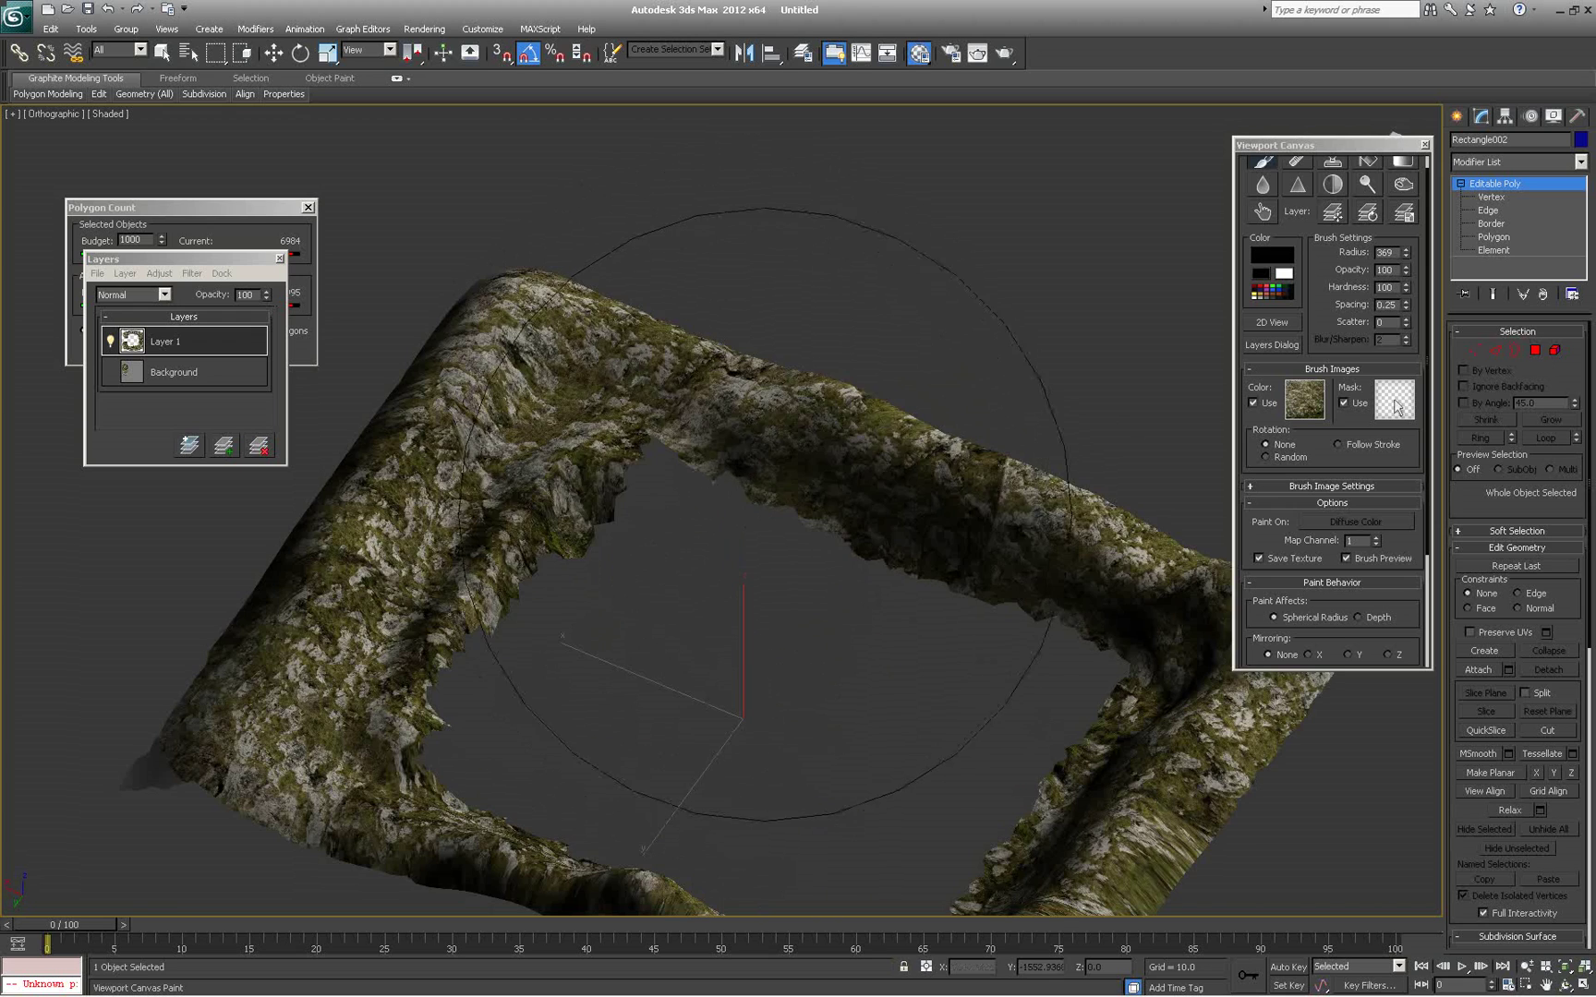
middle_drag(824, 487, 689, 515)
mouse_move(688, 519)
mouse_down()
mouse_move(731, 548)
mouse_move(434, 552)
mouse_move(755, 551)
mouse_move(485, 515)
mouse_up()
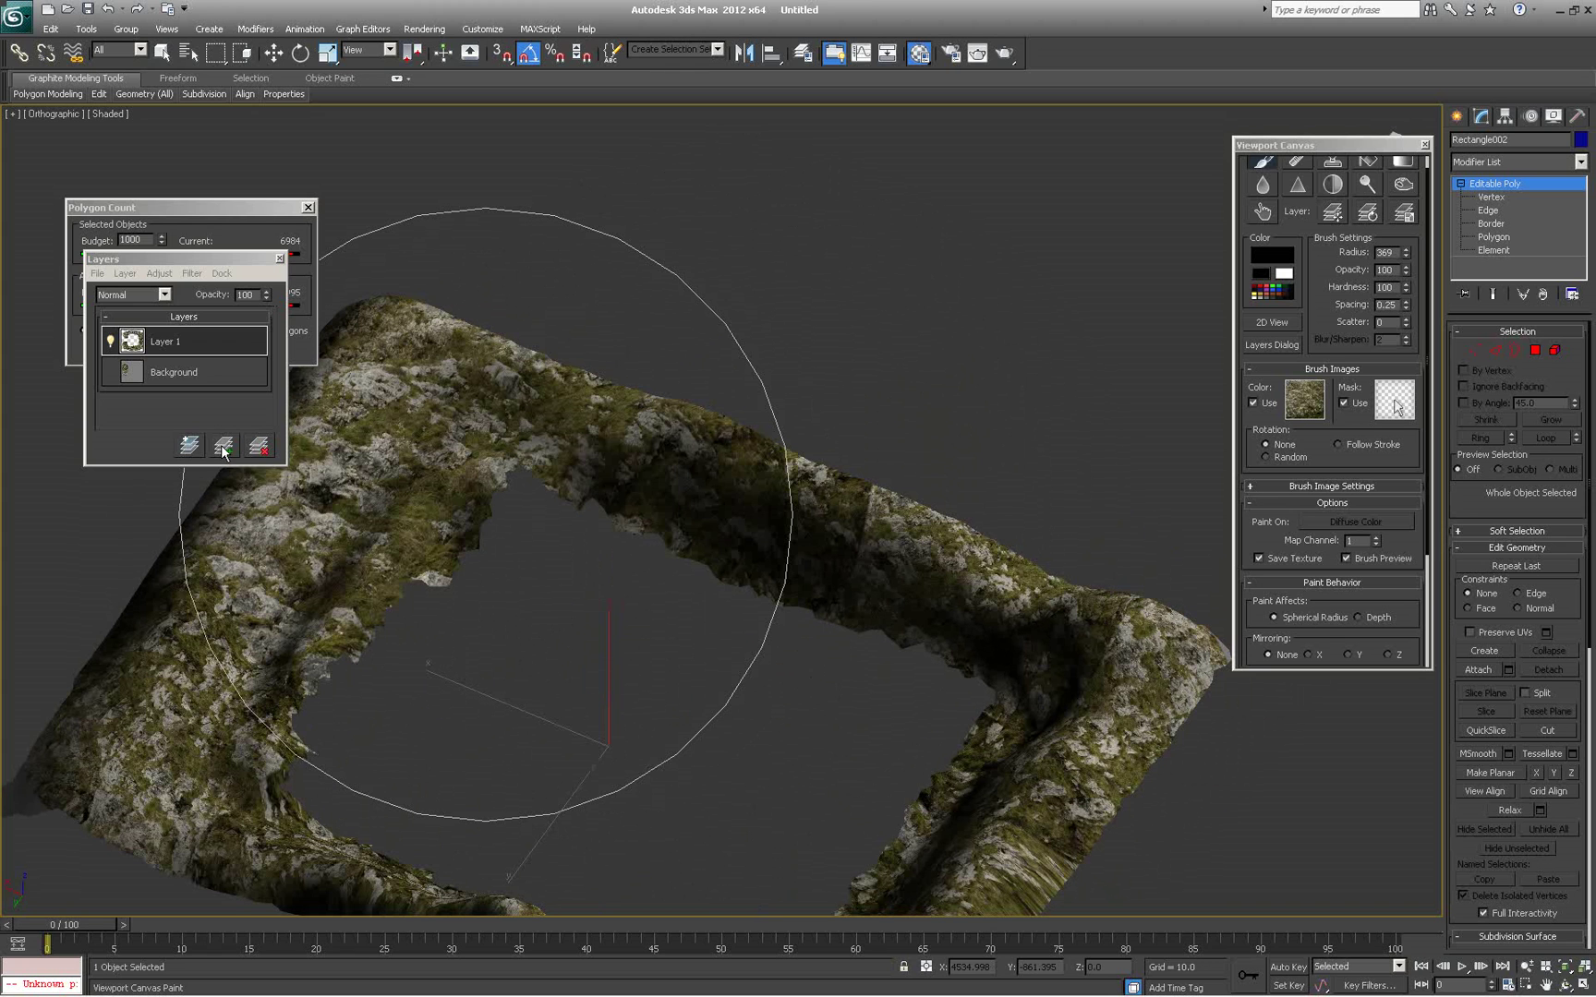
Add a new layer above Layer 1 and paint the shaded side with rocky grass at brush opacity 62
click(126, 275)
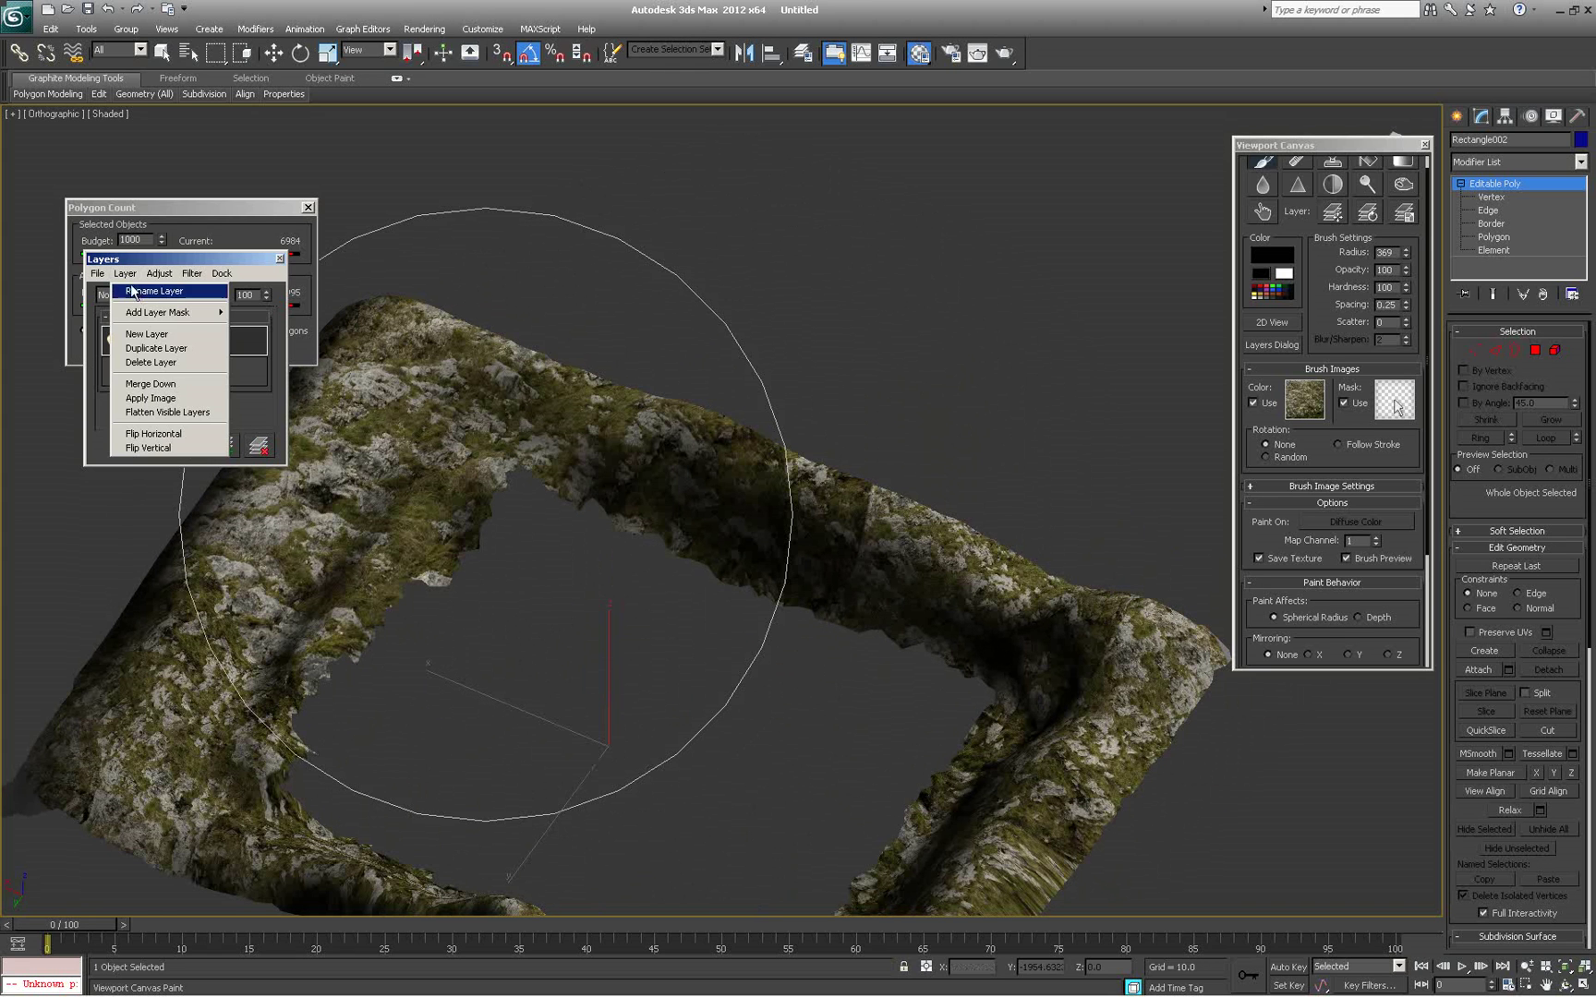
click(149, 340)
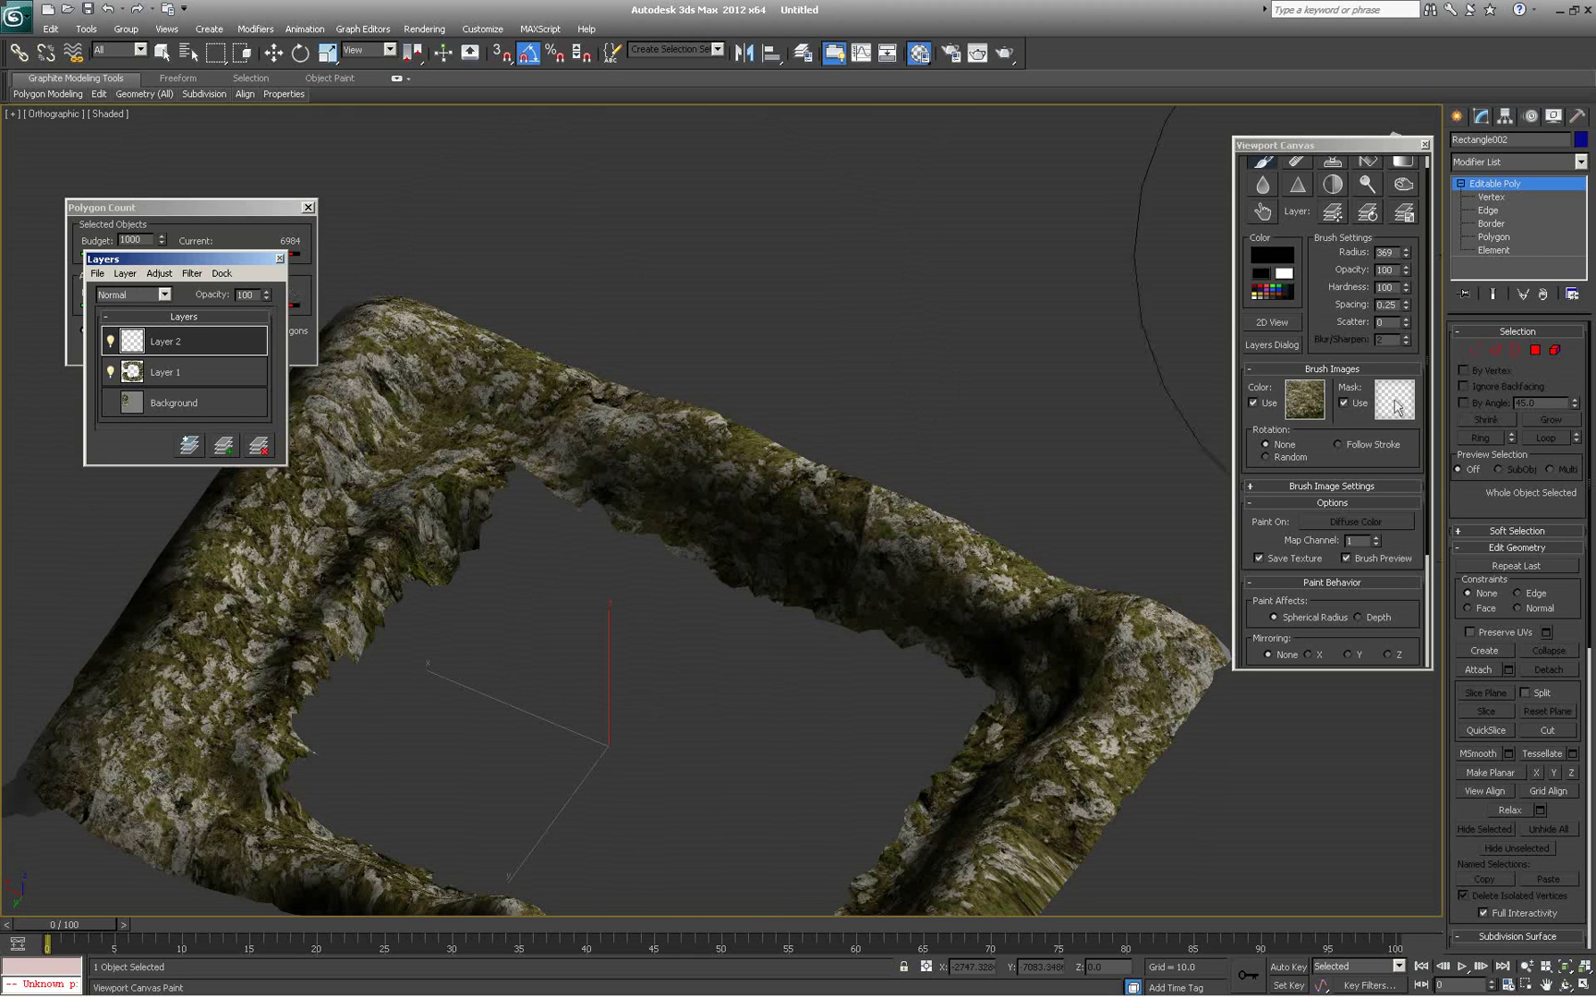
drag(1408, 272, 1407, 292)
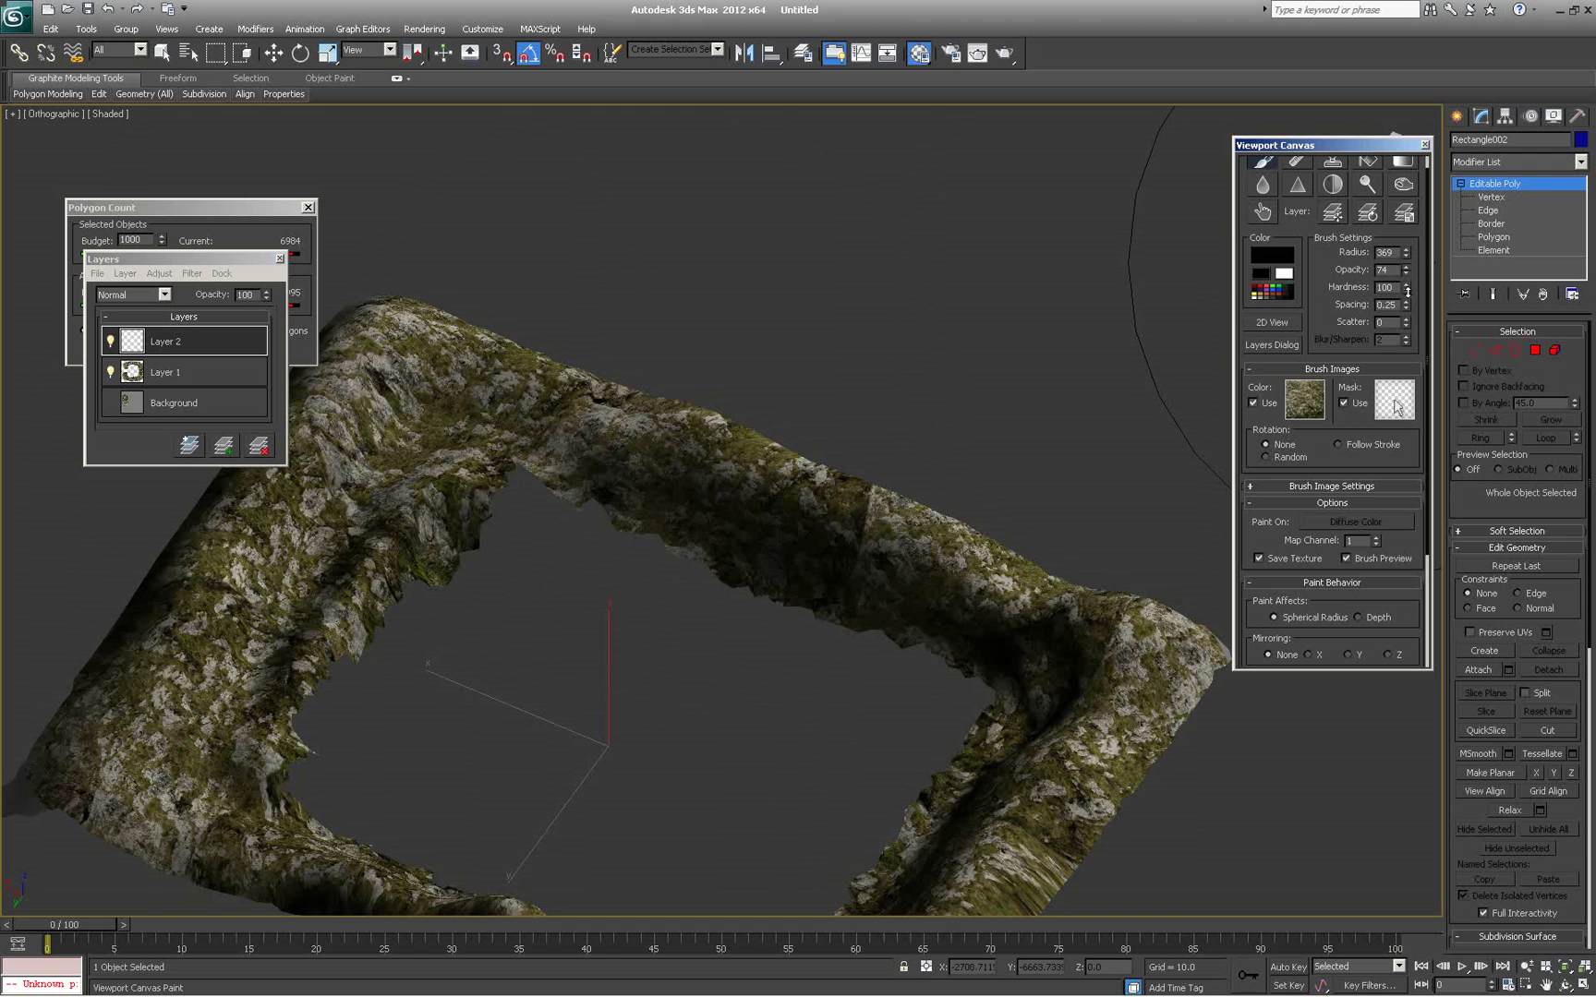
mouse_move(940, 448)
mouse_down()
mouse_move(787, 462)
mouse_move(751, 499)
mouse_up()
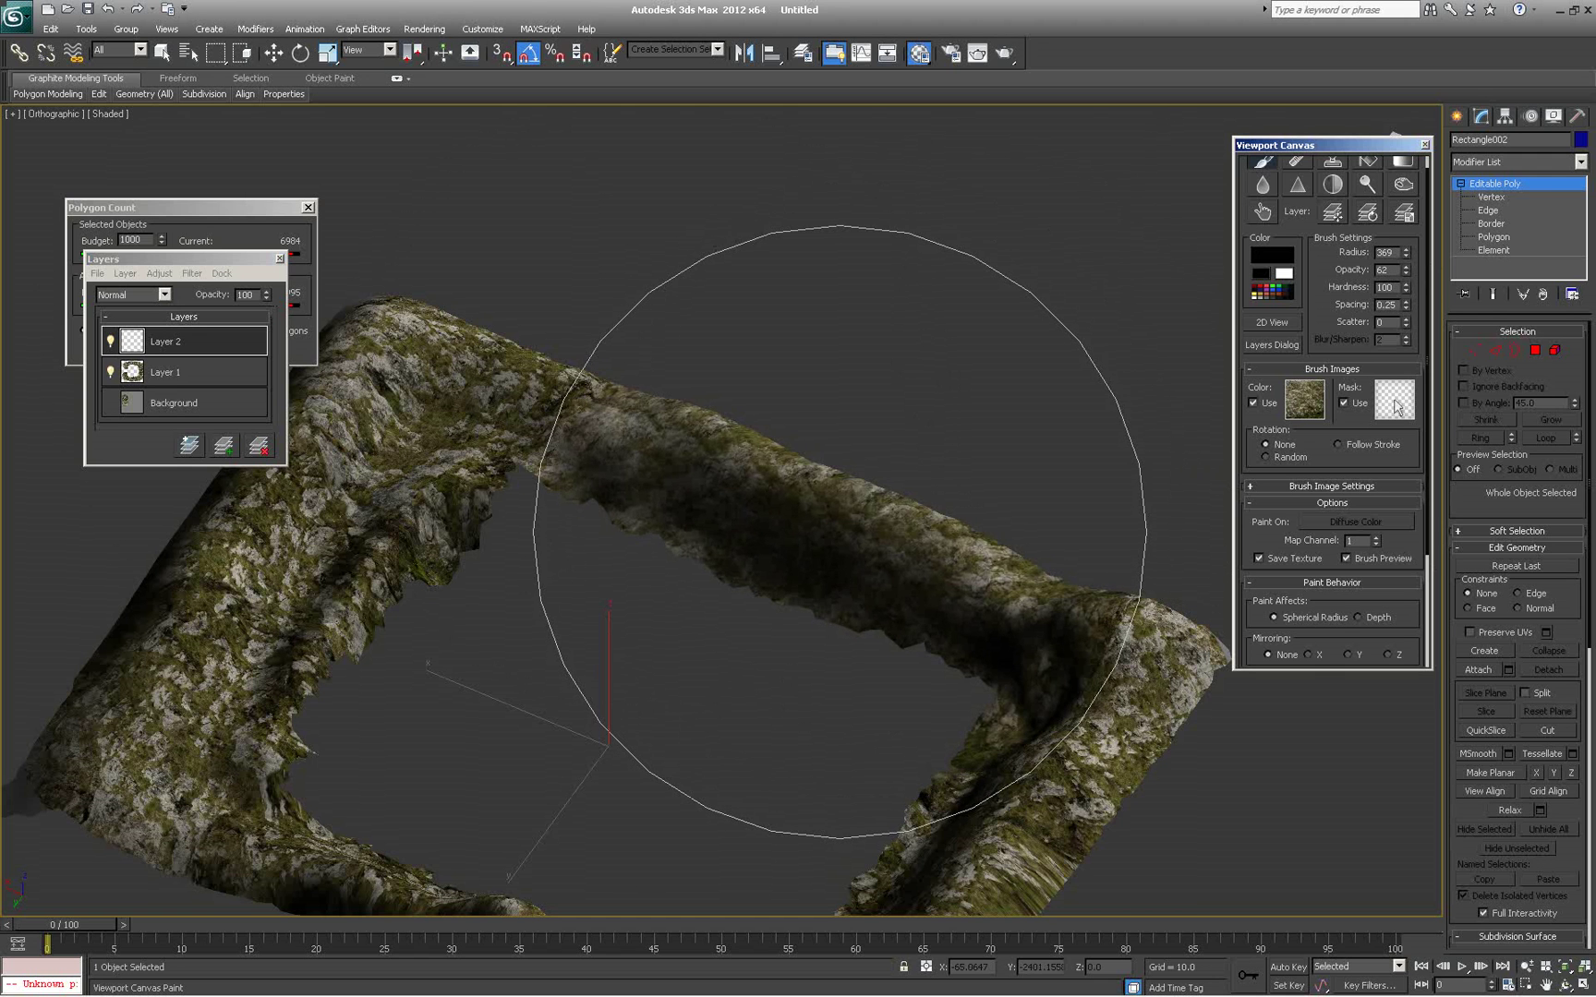
Blend the rocky grass image over the other sides and corners on Layer 2 at opacity 62
mouse_move(1045, 144)
alt+middle_down()
mouse_move(1108, 91)
mouse_move(1136, 138)
mouse_move(1217, 140)
alt+middle_up()
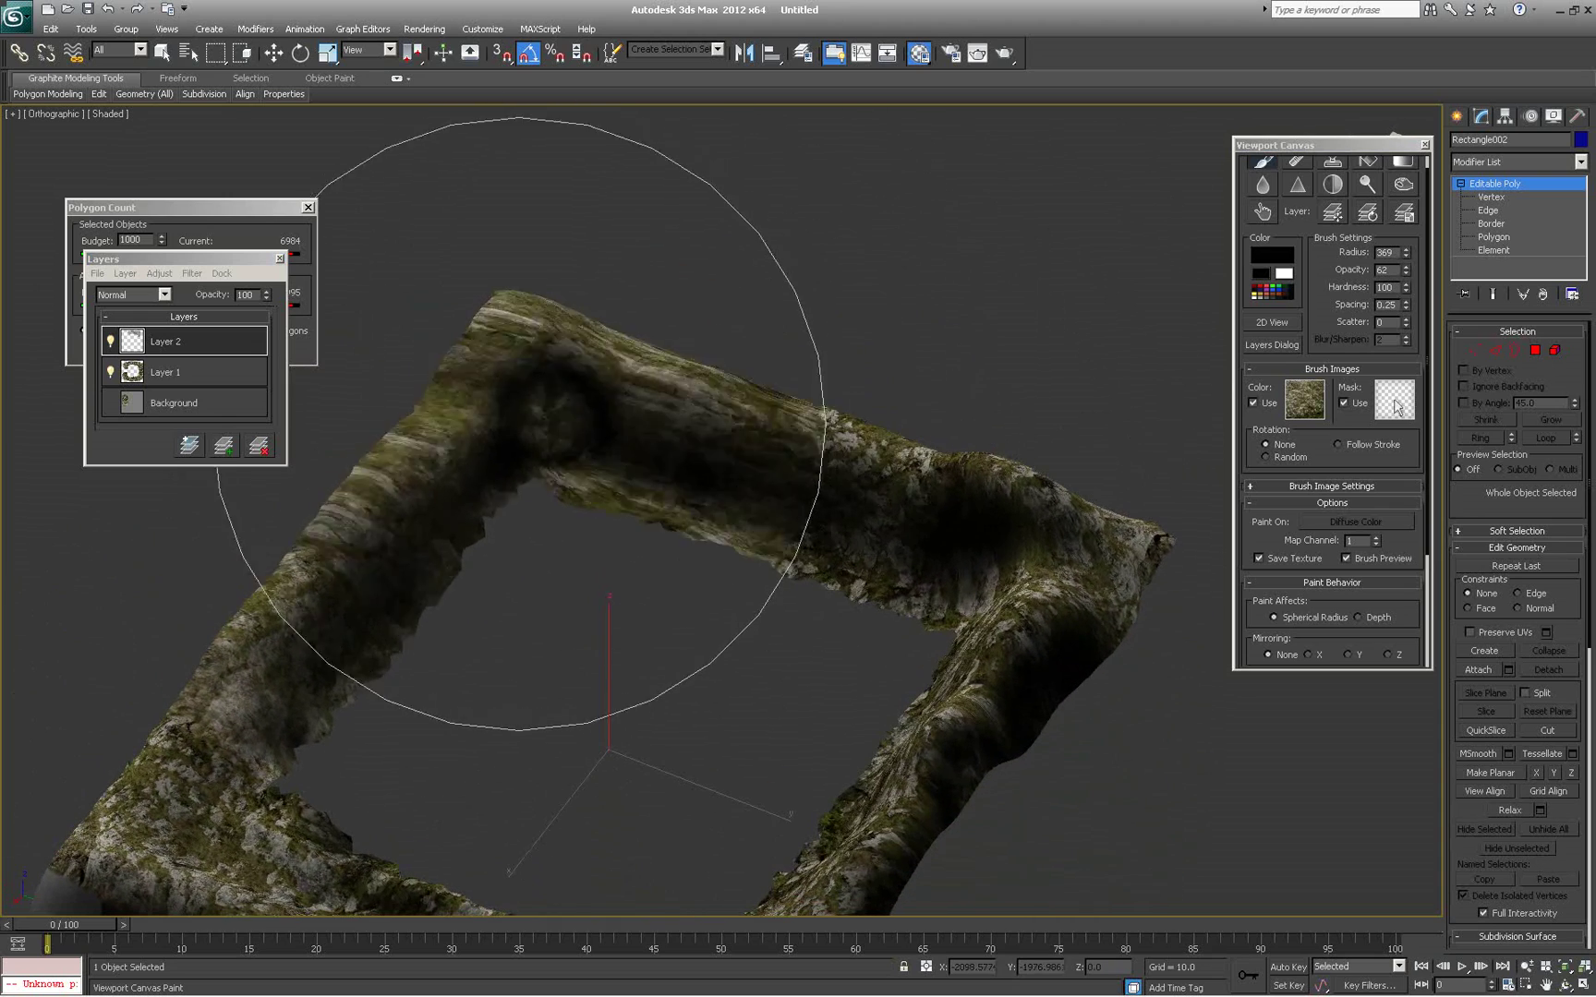
alt+middle_drag(844, 540, 933, 513)
mouse_move(499, 548)
mouse_down()
mouse_move(353, 548)
mouse_move(310, 572)
mouse_move(789, 575)
mouse_up()
alt+middle_drag(788, 574, 900, 538)
mouse_move(312, 529)
mouse_down()
mouse_move(388, 534)
mouse_move(349, 552)
mouse_move(381, 552)
mouse_move(418, 507)
mouse_up()
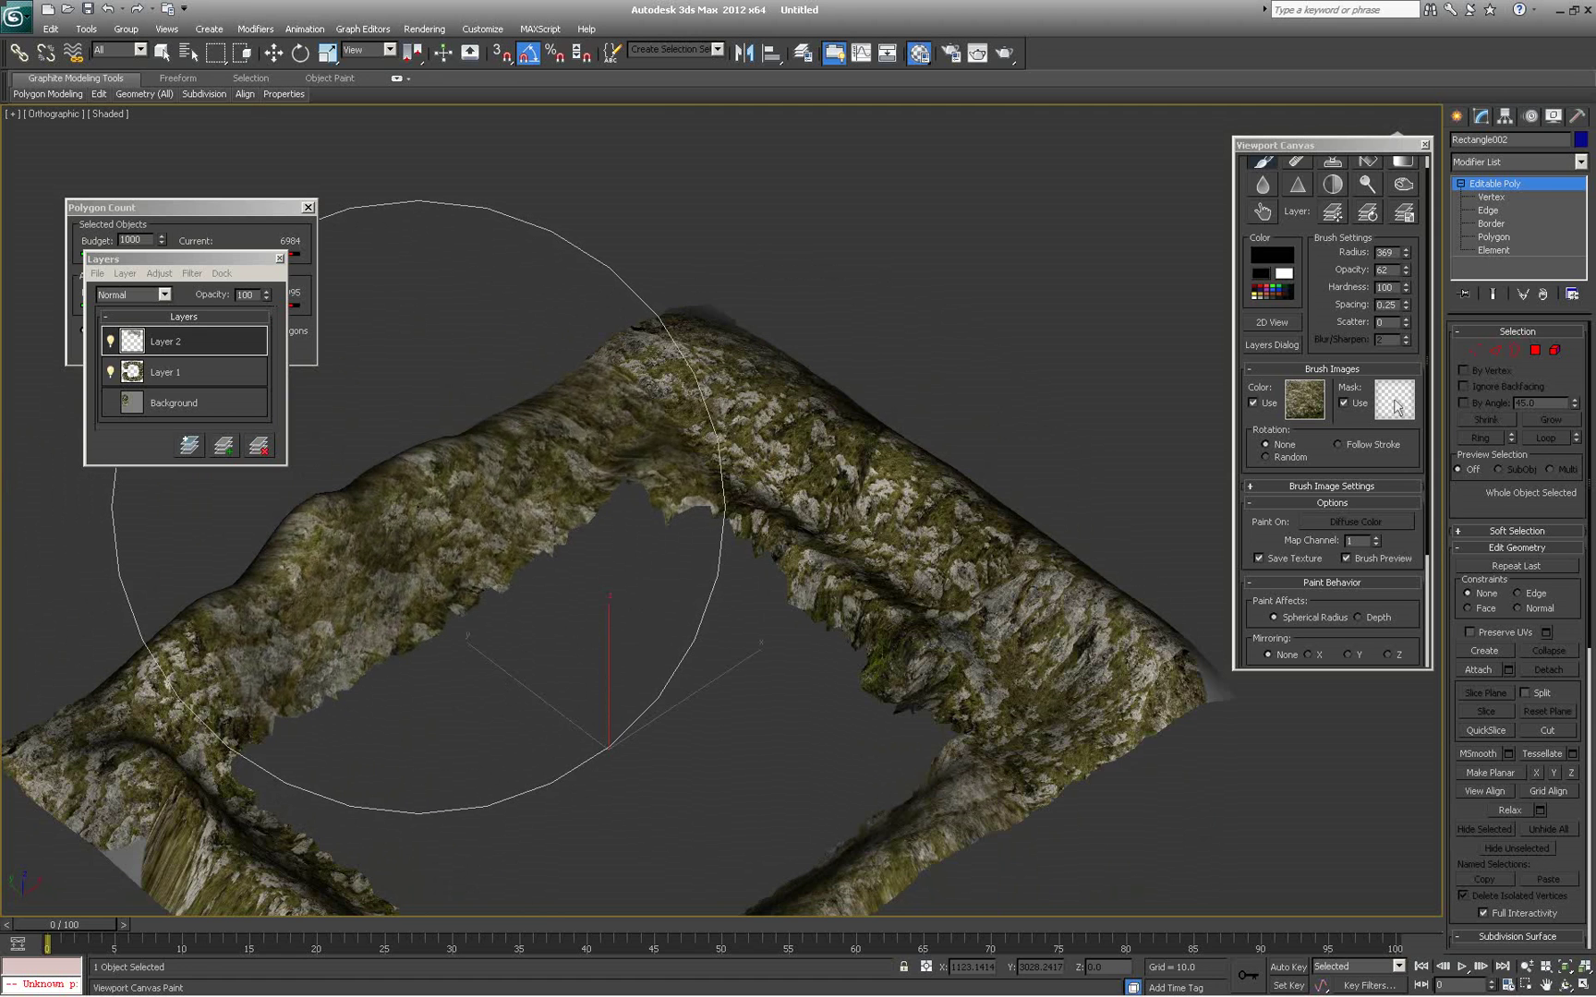
drag(823, 534, 868, 185)
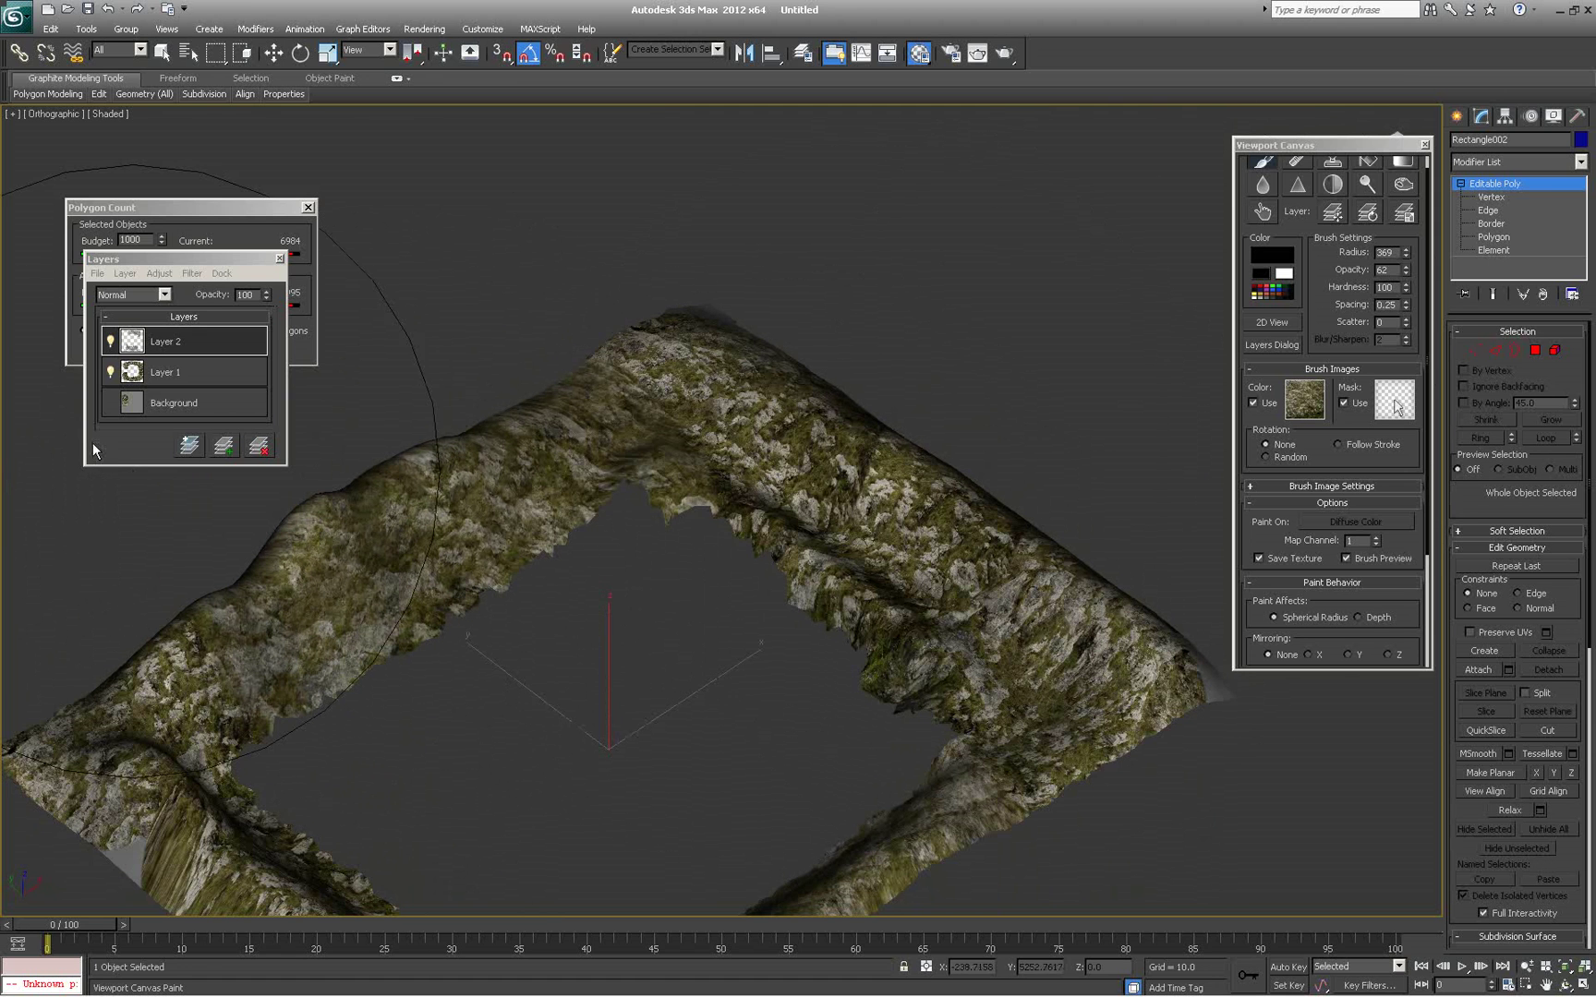
Add a new layer above Layer 2 and choose a green grass custom map as the brush color image
click(125, 274)
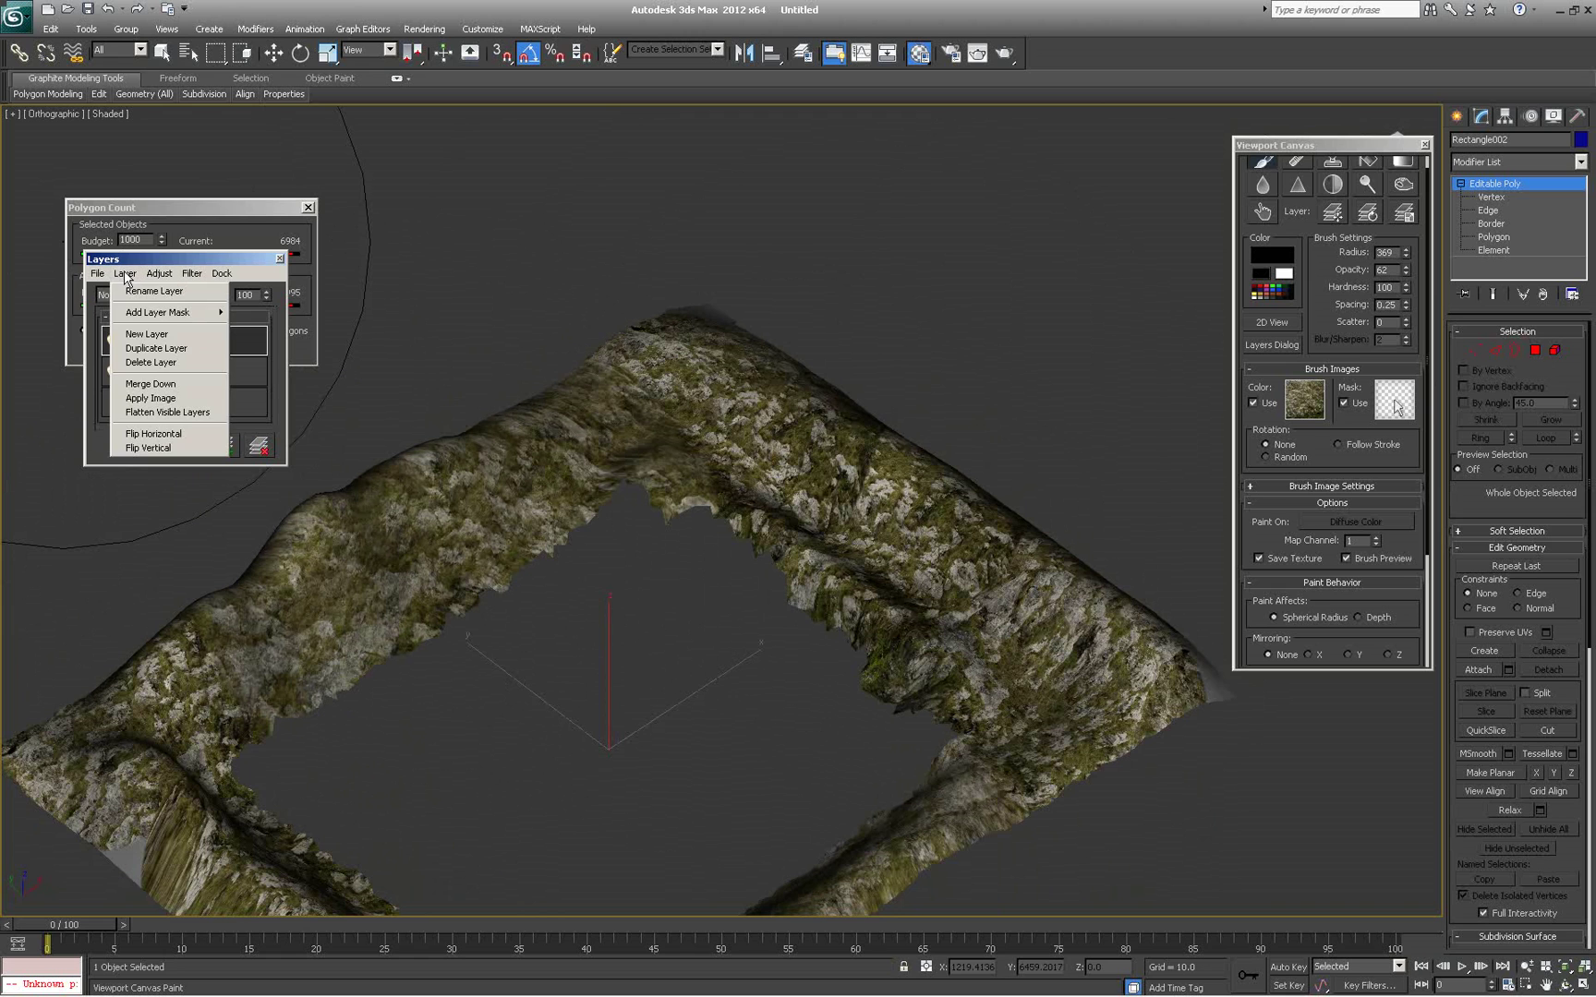
click(169, 338)
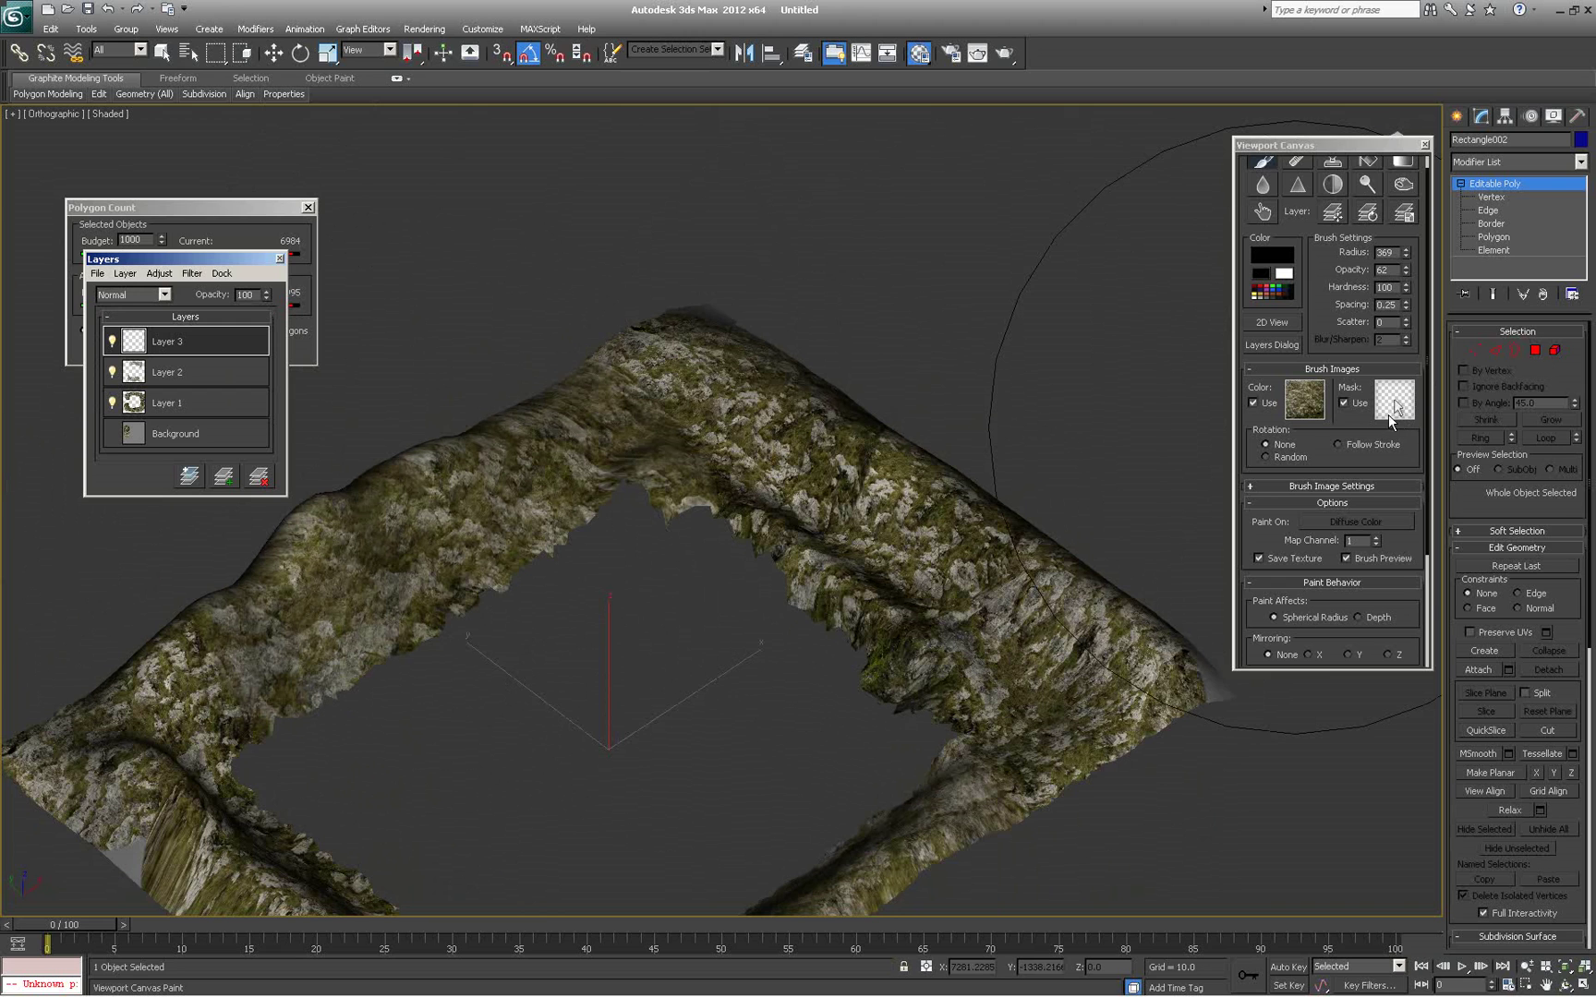
click(1307, 409)
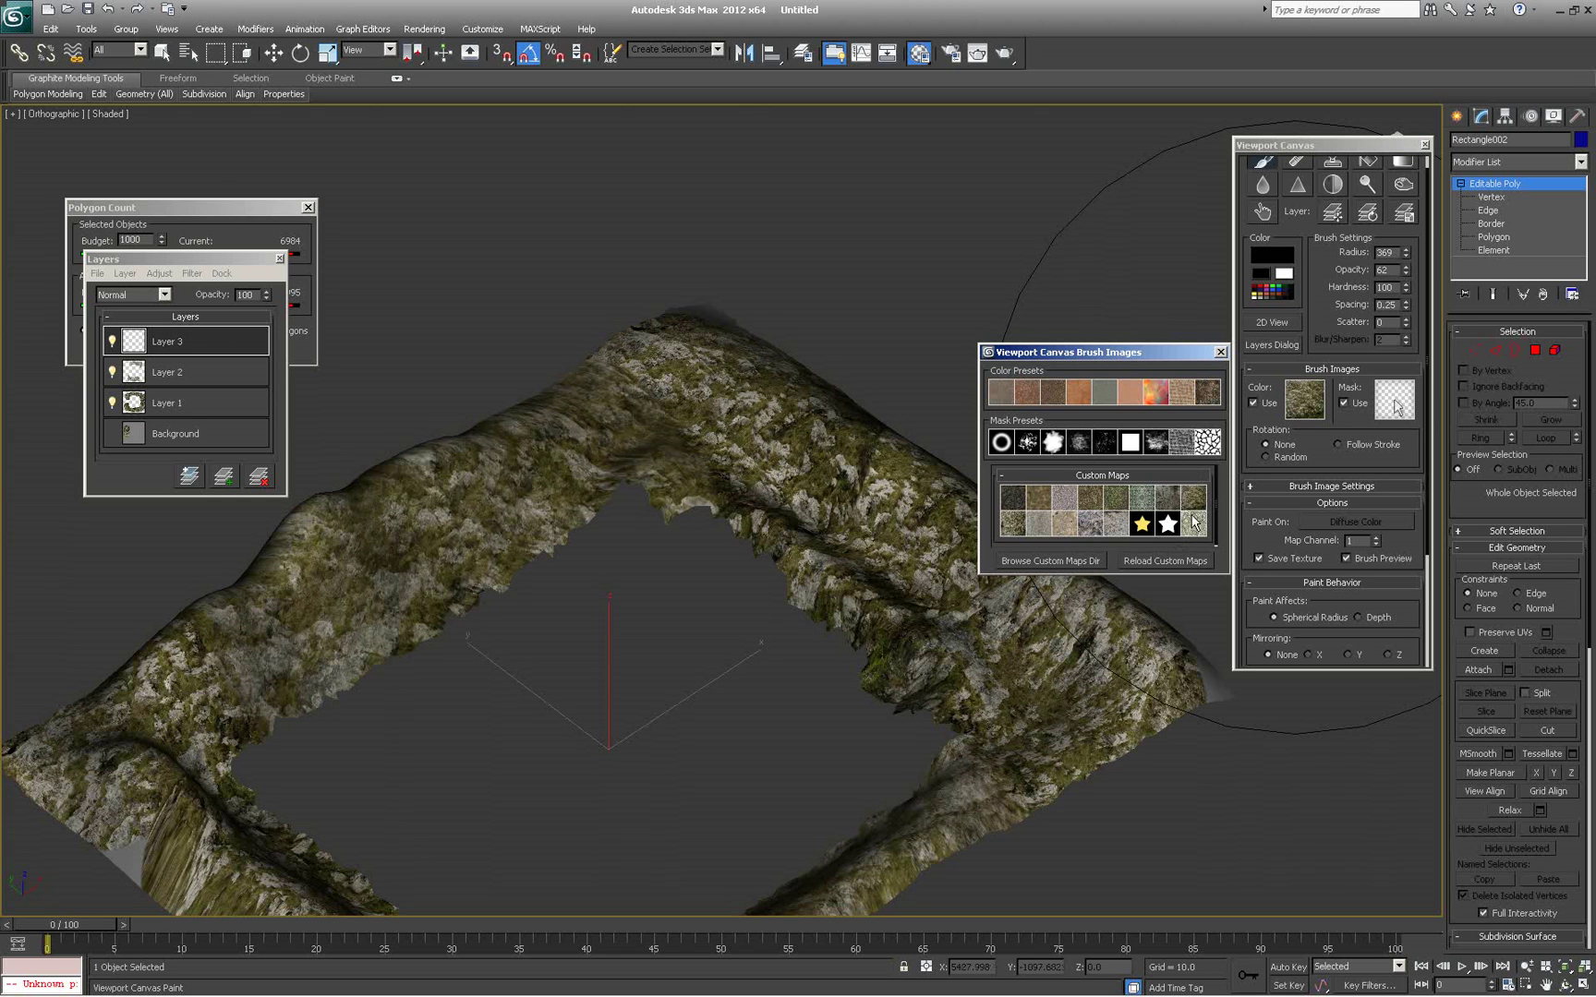
click(1122, 505)
Try painting the grass image over the ridge with the radius 369 brush and undo the stroke
mouse_move(1062, 554)
mouse_down()
mouse_move(943, 527)
mouse_move(730, 516)
mouse_move(787, 592)
mouse_move(756, 588)
mouse_move(798, 570)
mouse_move(830, 591)
mouse_move(876, 473)
mouse_up()
scroll(821, 574, up, 2)
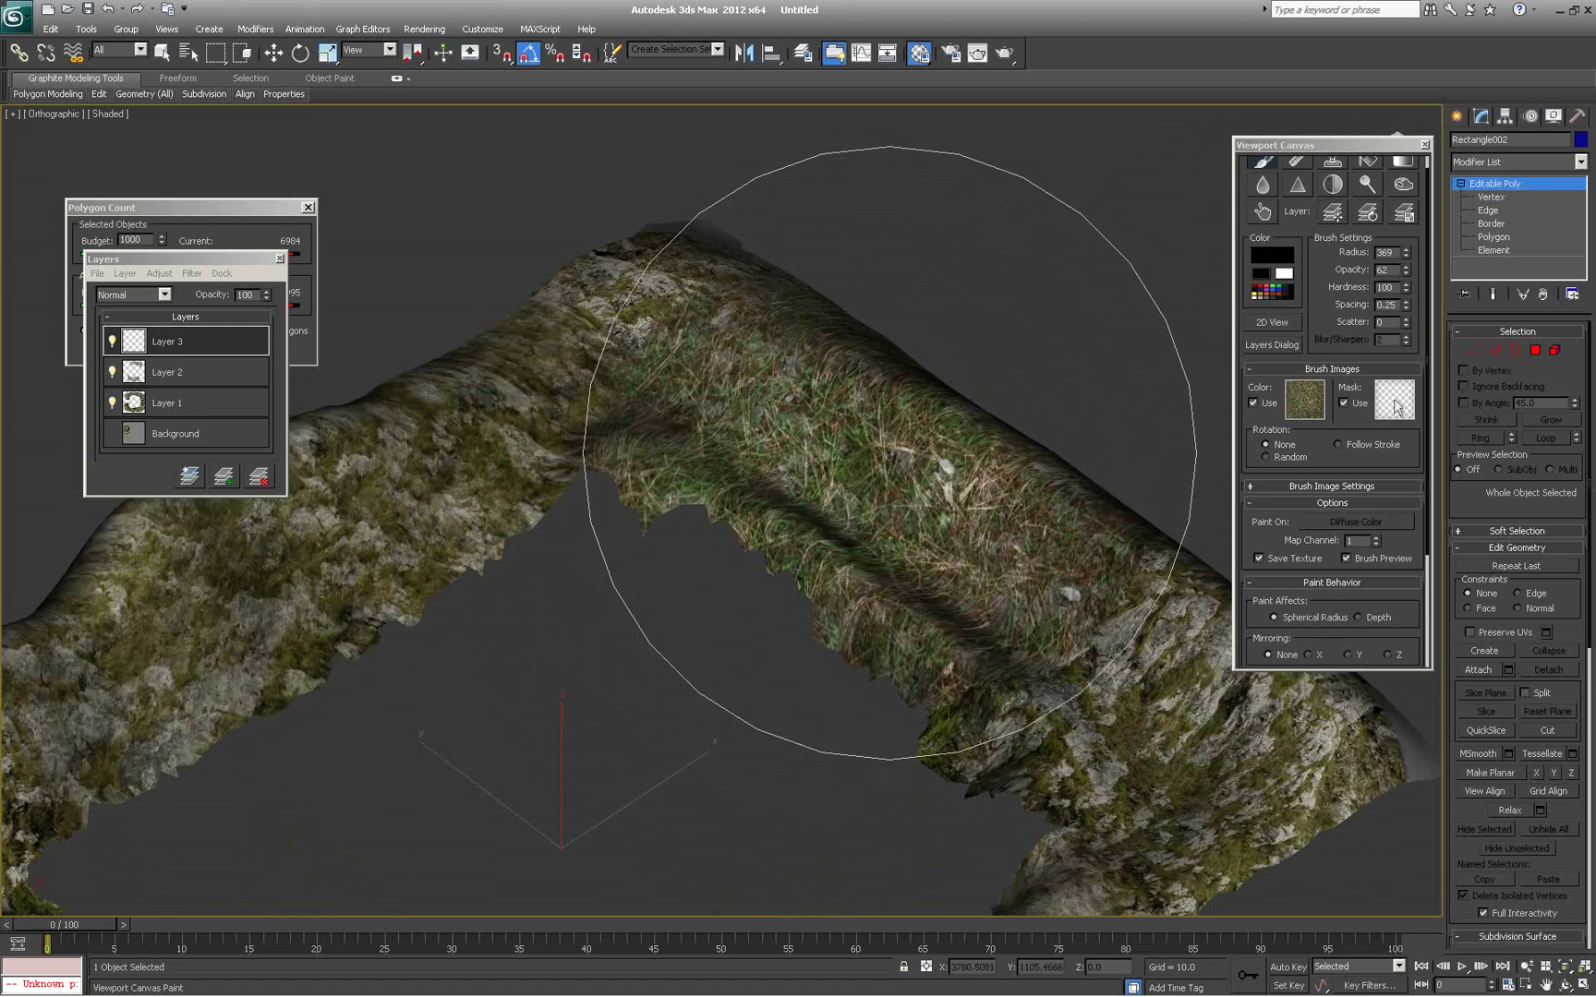
key(ctrl+z)
Set the brush radius to 130, test the grass image on the corner at opacity 100, and undo the stroke
drag(1410, 253, 1407, 380)
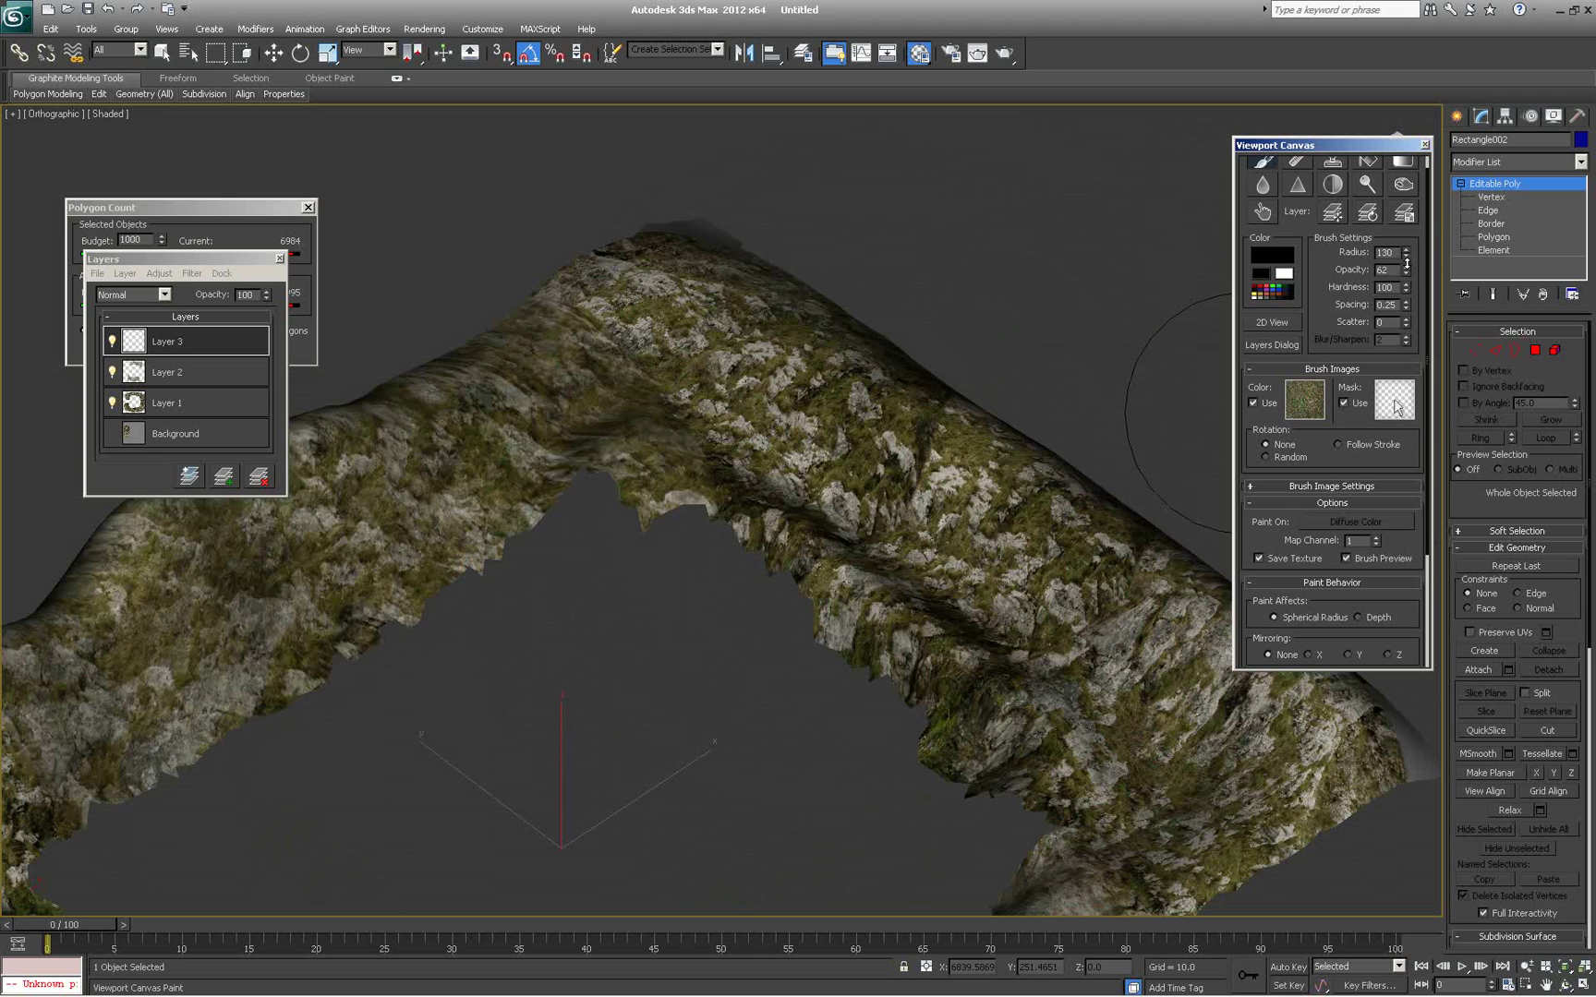
drag(678, 415, 651, 393)
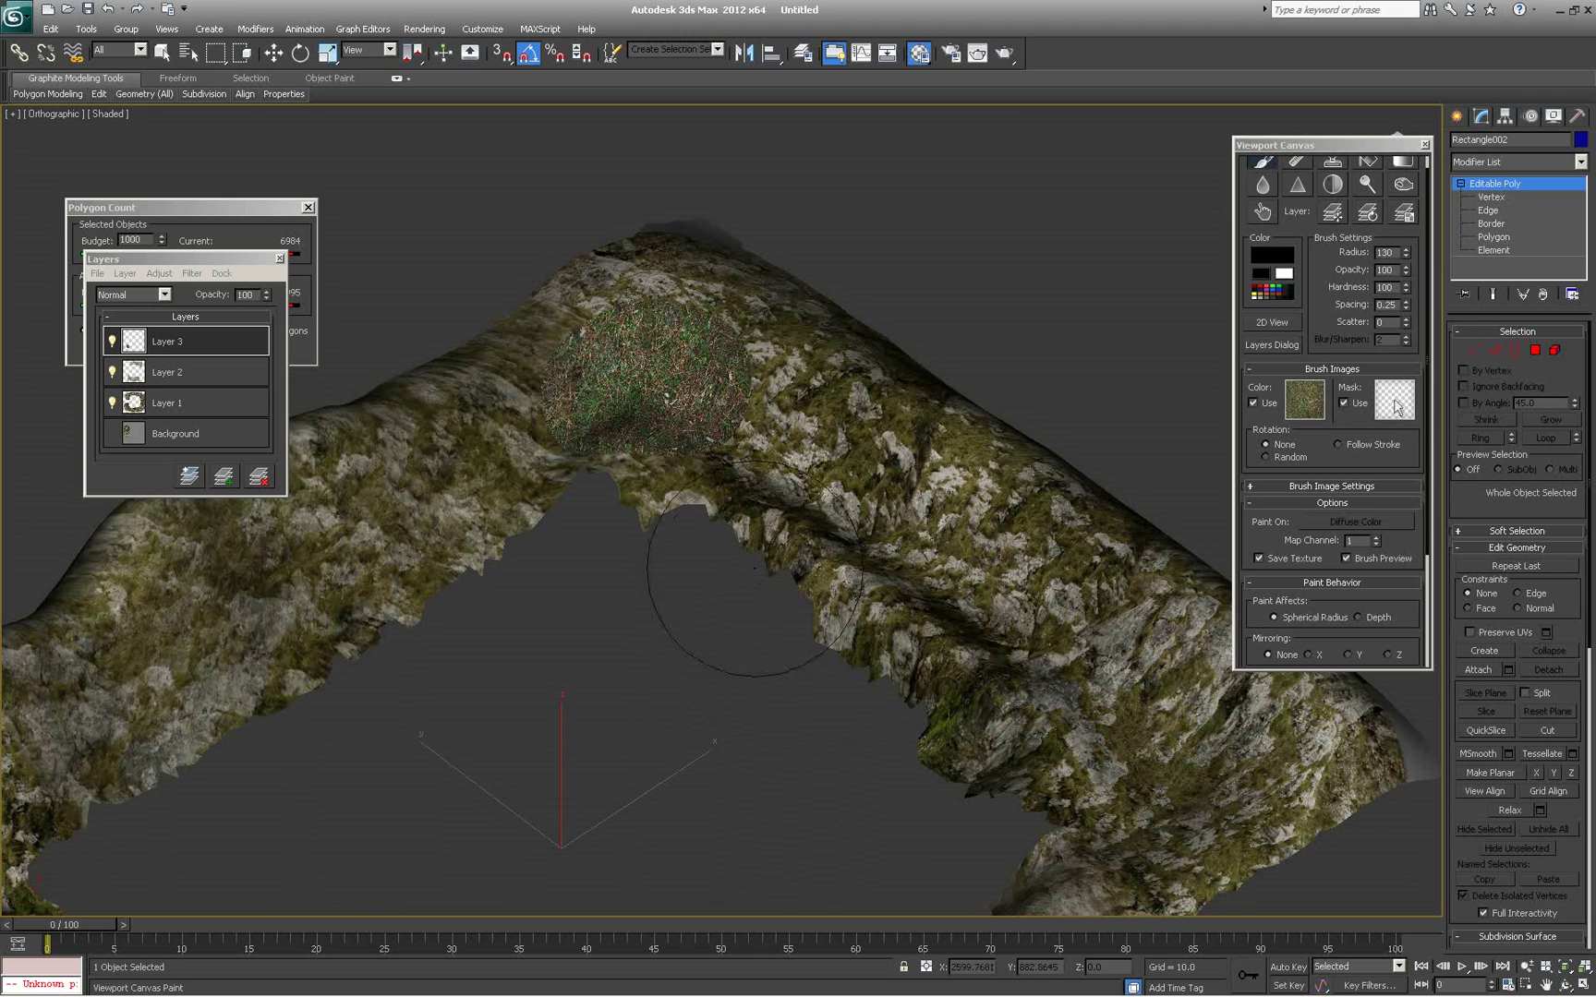
key(ctrl+z)
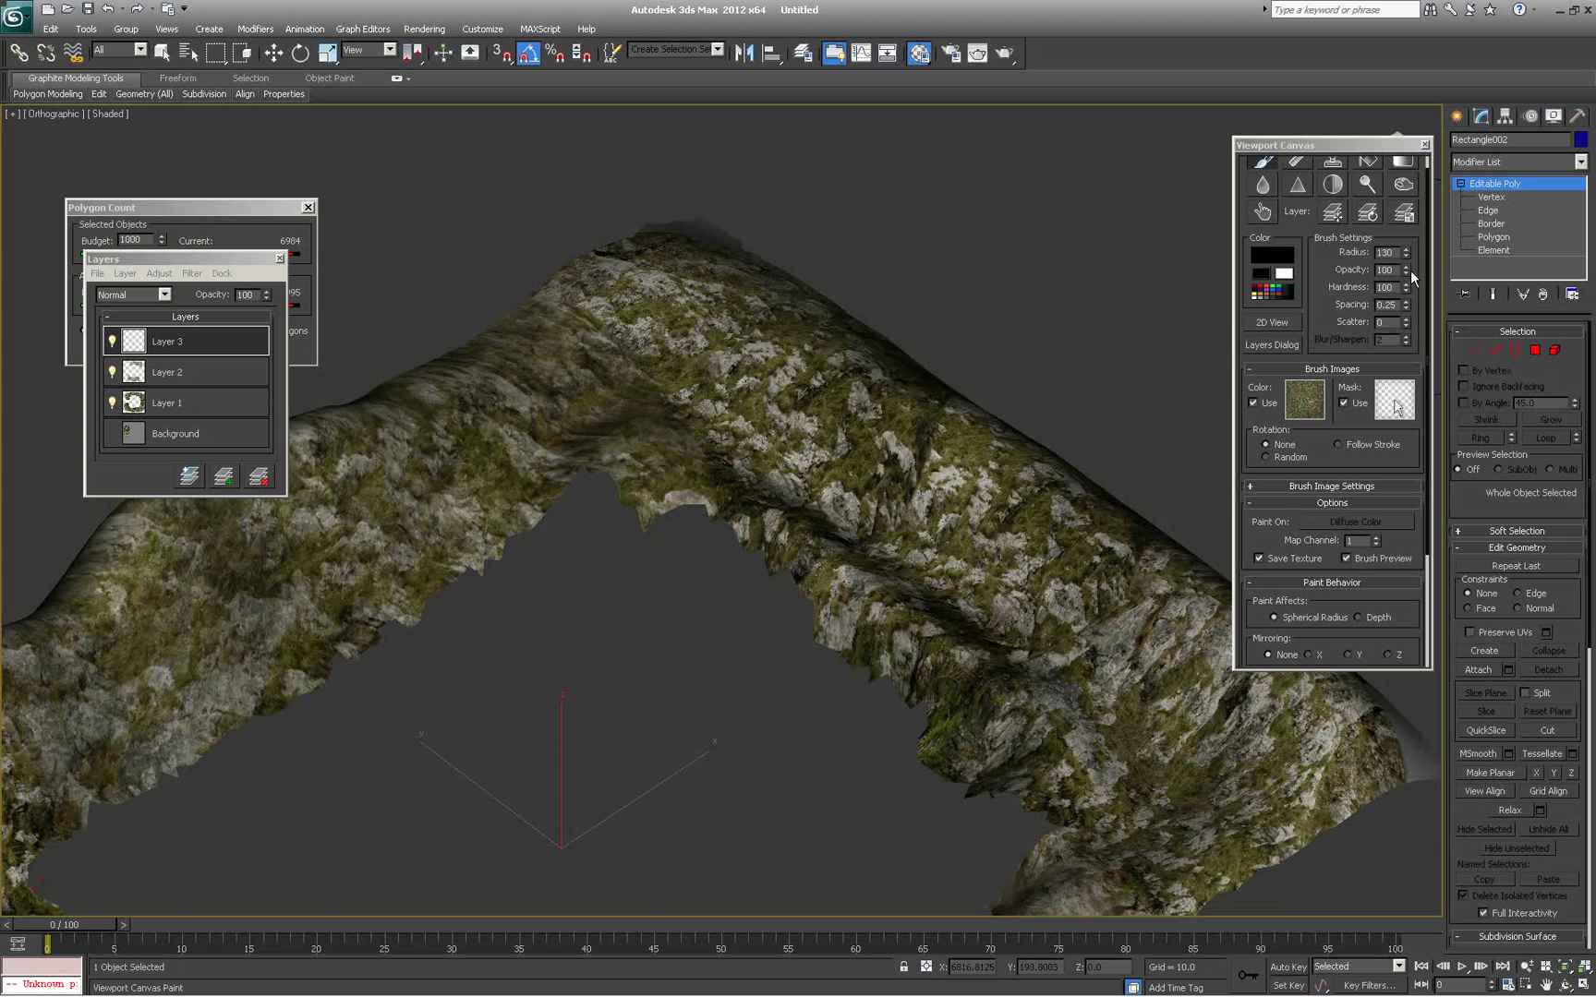
Set the brush opacity to 46 and paint faint grass patches on the corner and the start of the ridge
drag(1409, 271, 1403, 314)
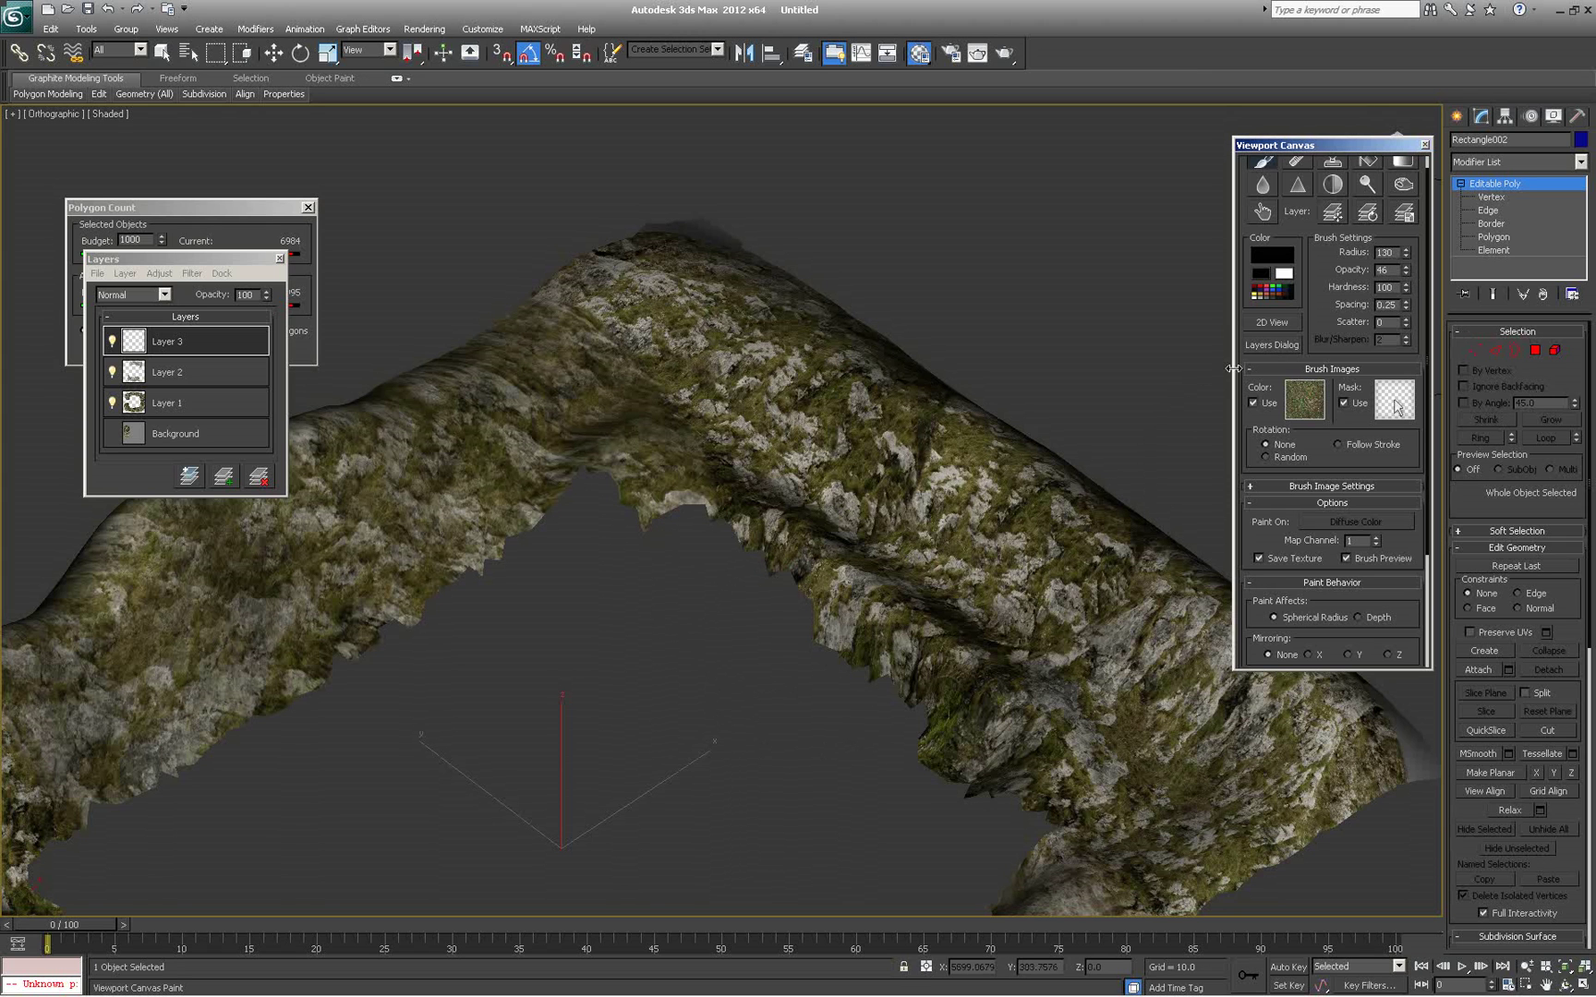
drag(658, 356, 659, 392)
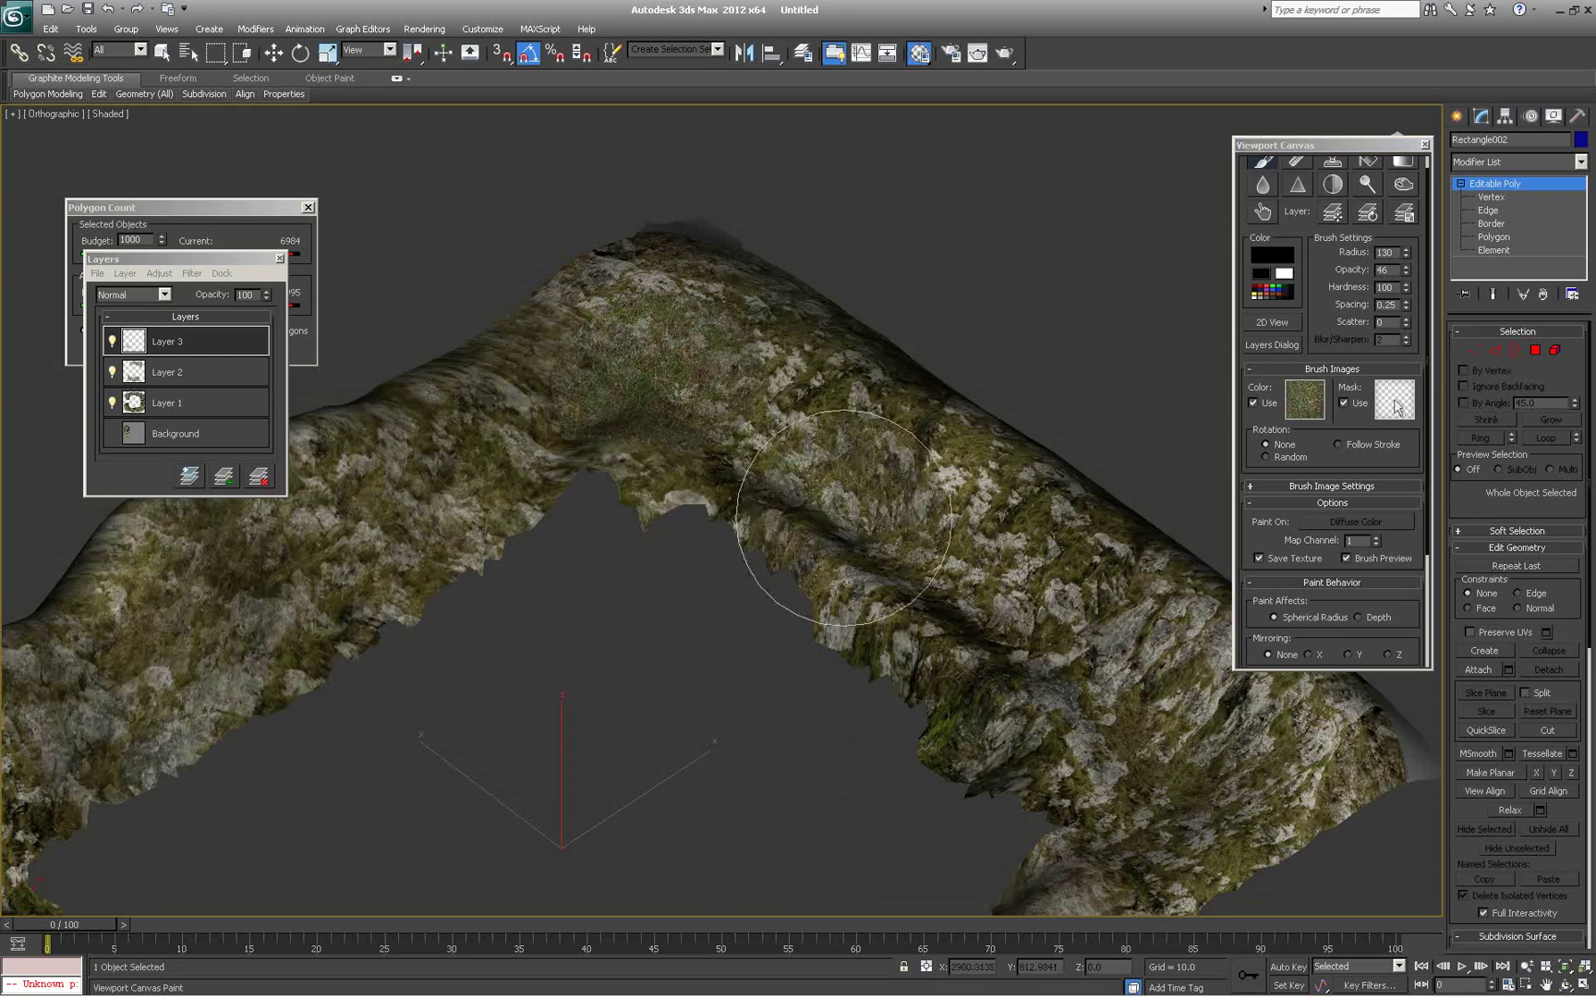
mouse_move(734, 639)
alt+middle_down()
mouse_move(730, 677)
mouse_move(624, 323)
alt+middle_up()
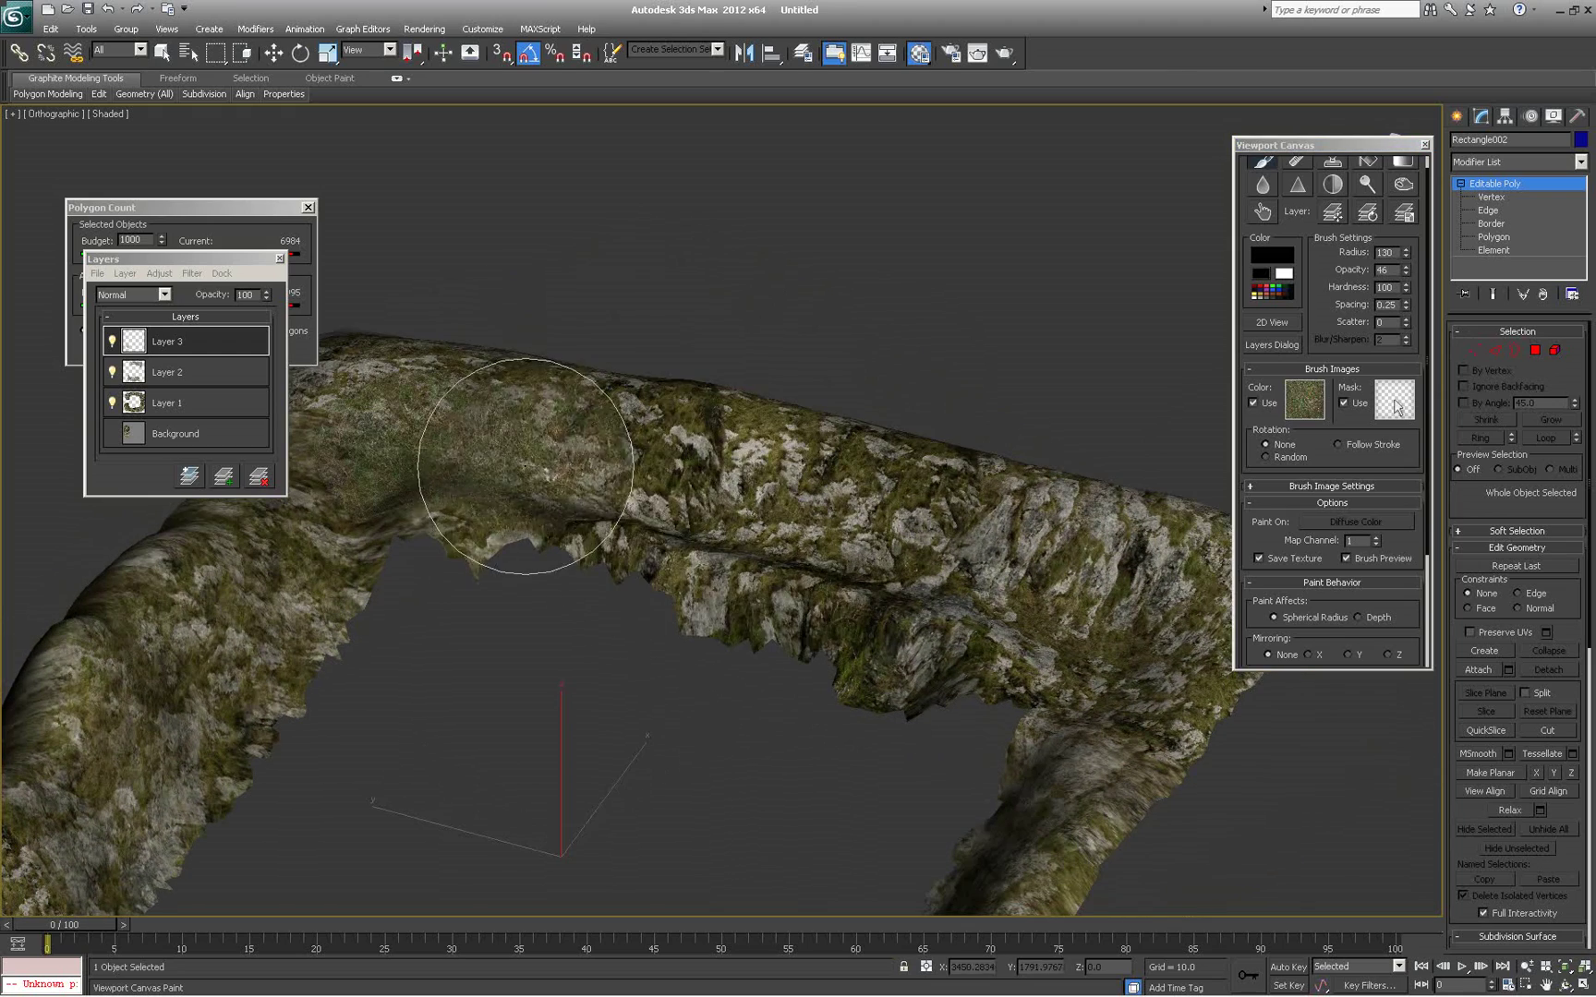
mouse_move(683, 691)
alt+middle_down()
mouse_move(552, 570)
mouse_move(809, 734)
mouse_move(744, 645)
alt+middle_up()
drag(573, 540, 420, 516)
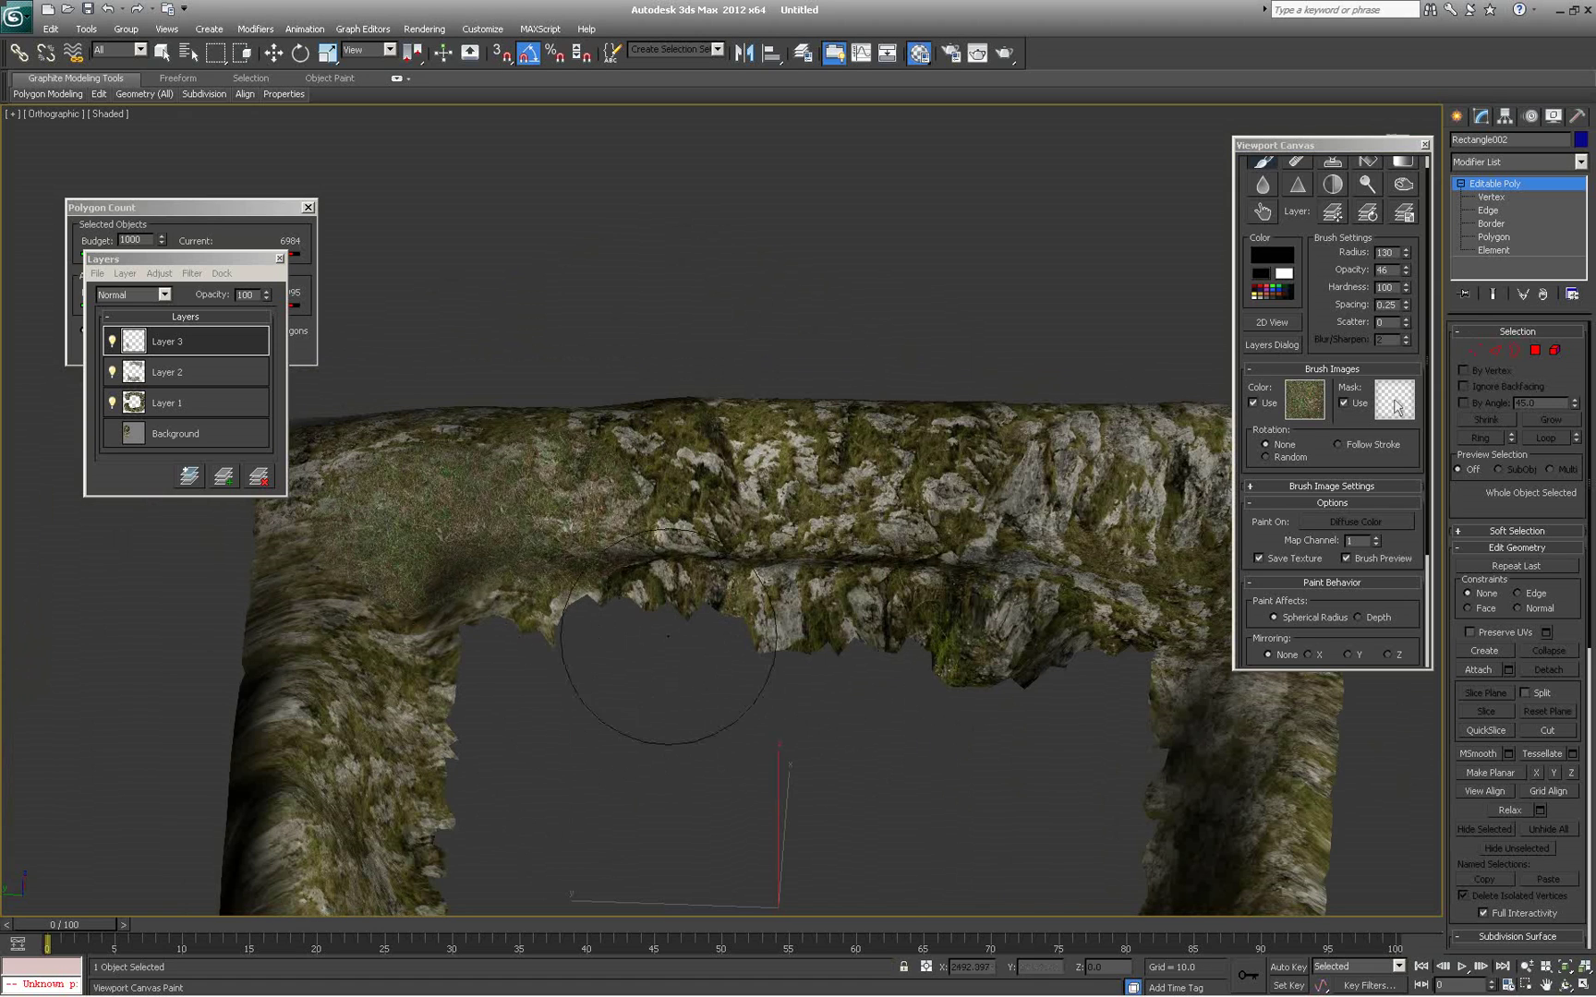
Paint faint green grass strokes over the shaded inner corner where the two ridges meet
mouse_move(784, 731)
alt+middle_down()
mouse_move(712, 677)
mouse_move(697, 736)
mouse_move(677, 694)
mouse_move(591, 678)
mouse_move(582, 697)
mouse_move(656, 717)
mouse_move(762, 687)
mouse_move(848, 612)
mouse_move(1039, 534)
mouse_move(872, 570)
mouse_move(872, 677)
mouse_move(606, 267)
alt+middle_up()
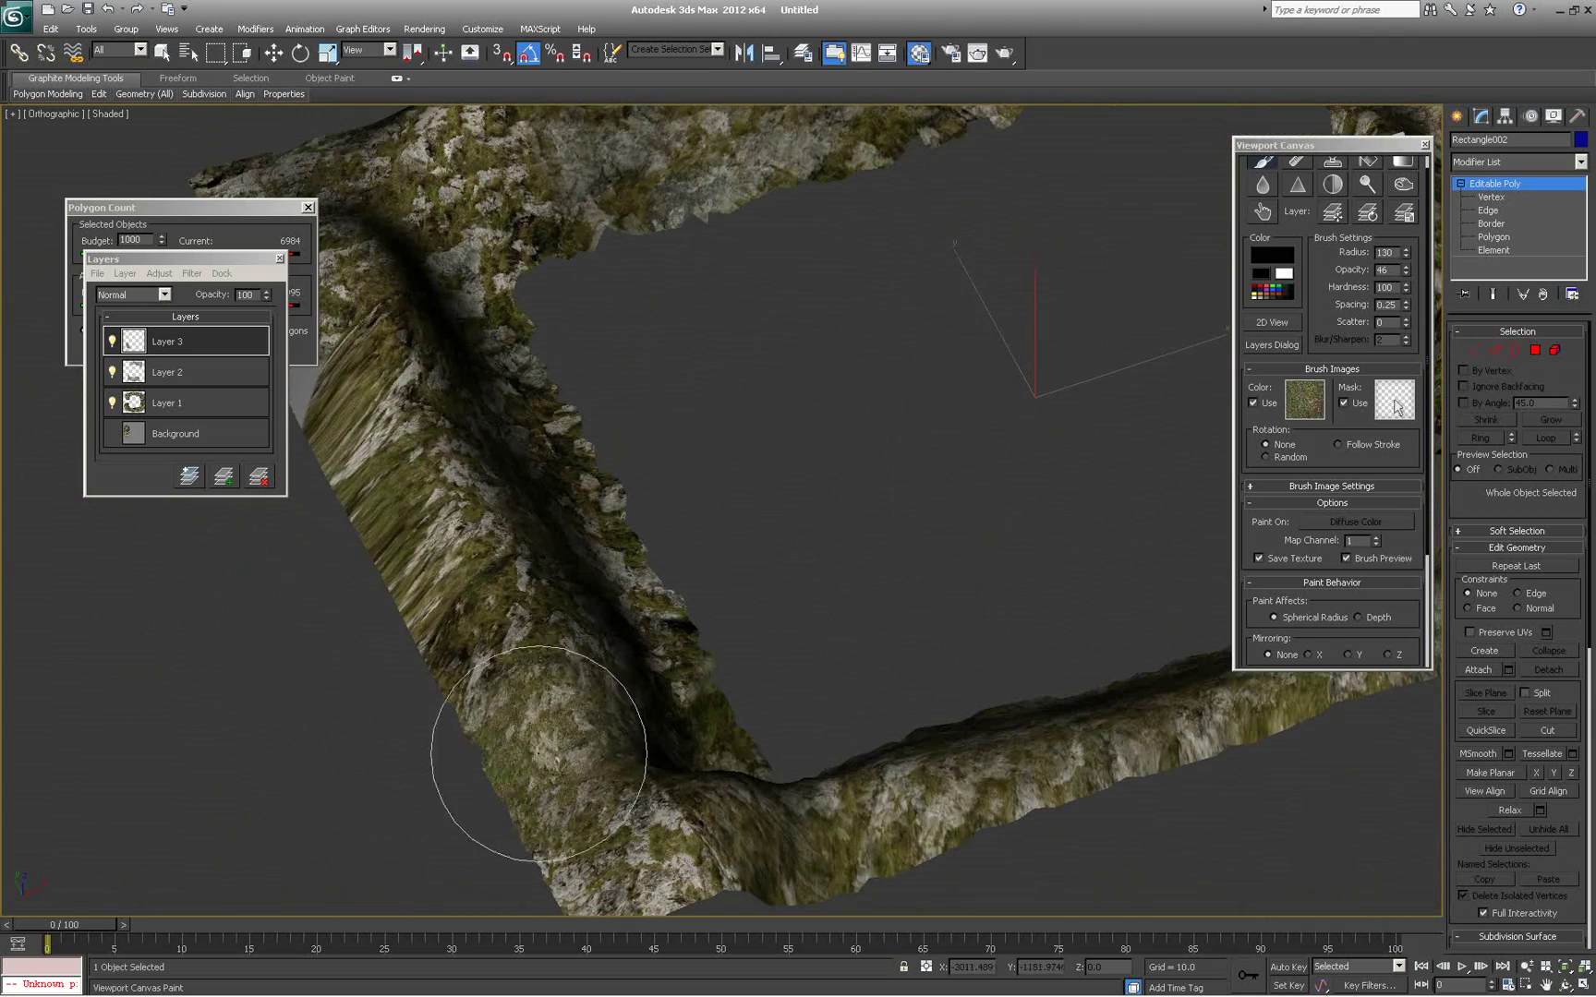
mouse_move(1001, 712)
alt+middle_down()
mouse_move(933, 291)
mouse_move(855, 872)
mouse_move(889, 759)
alt+middle_up()
alt+middle_drag(909, 641, 855, 677)
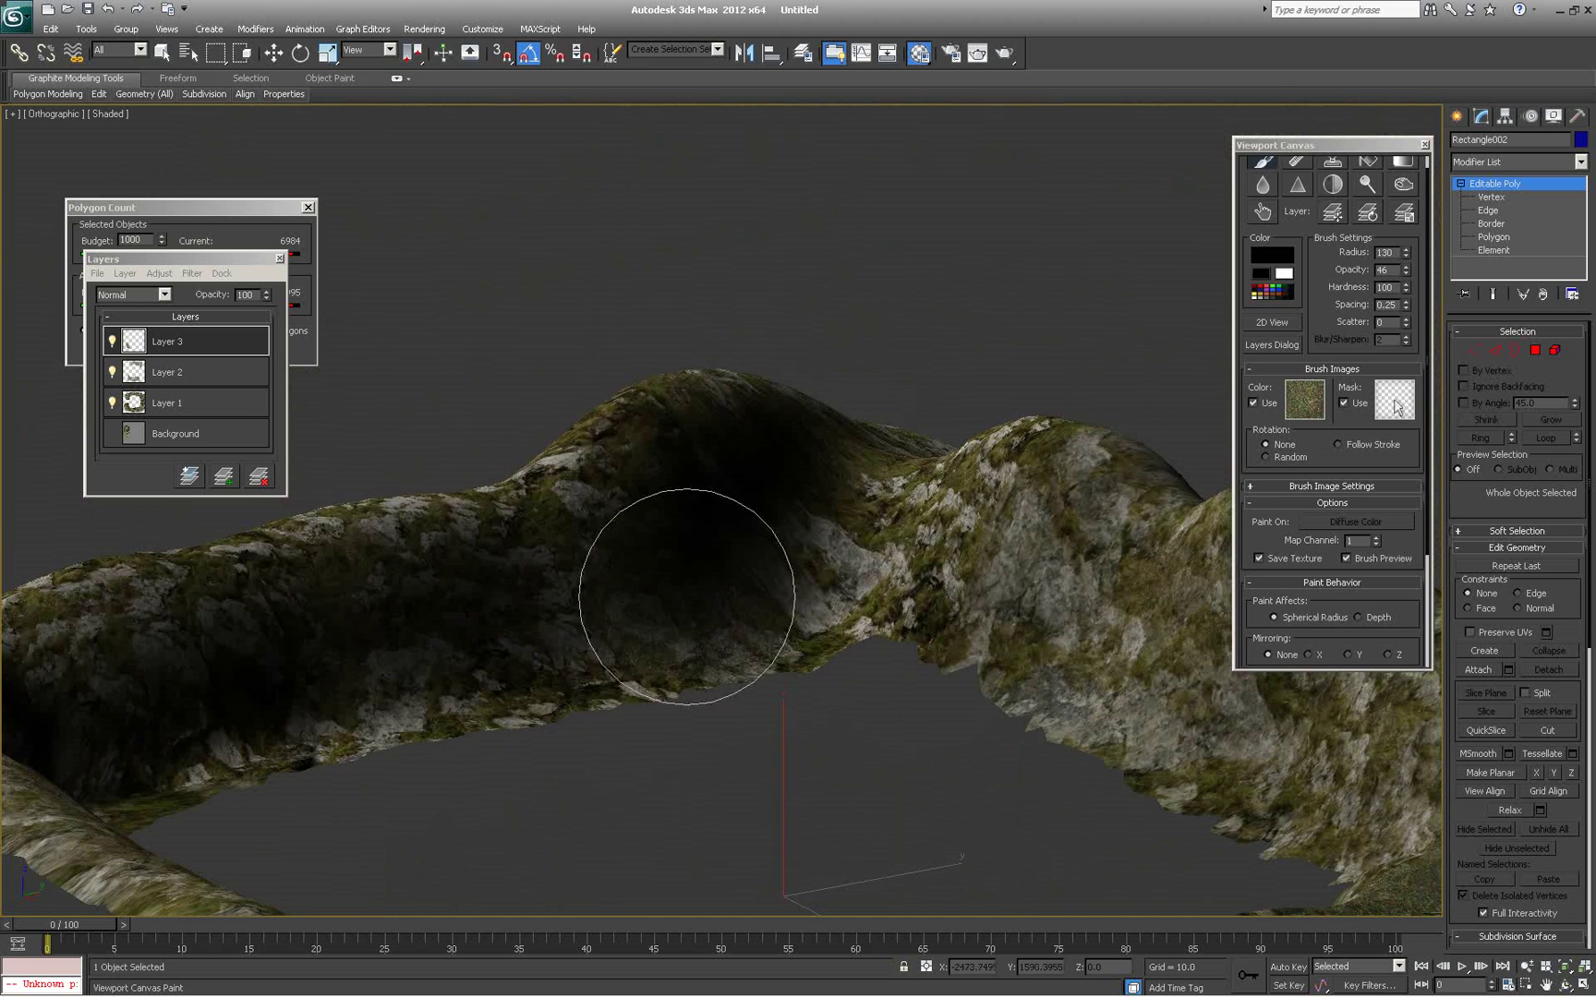
drag(681, 432, 790, 539)
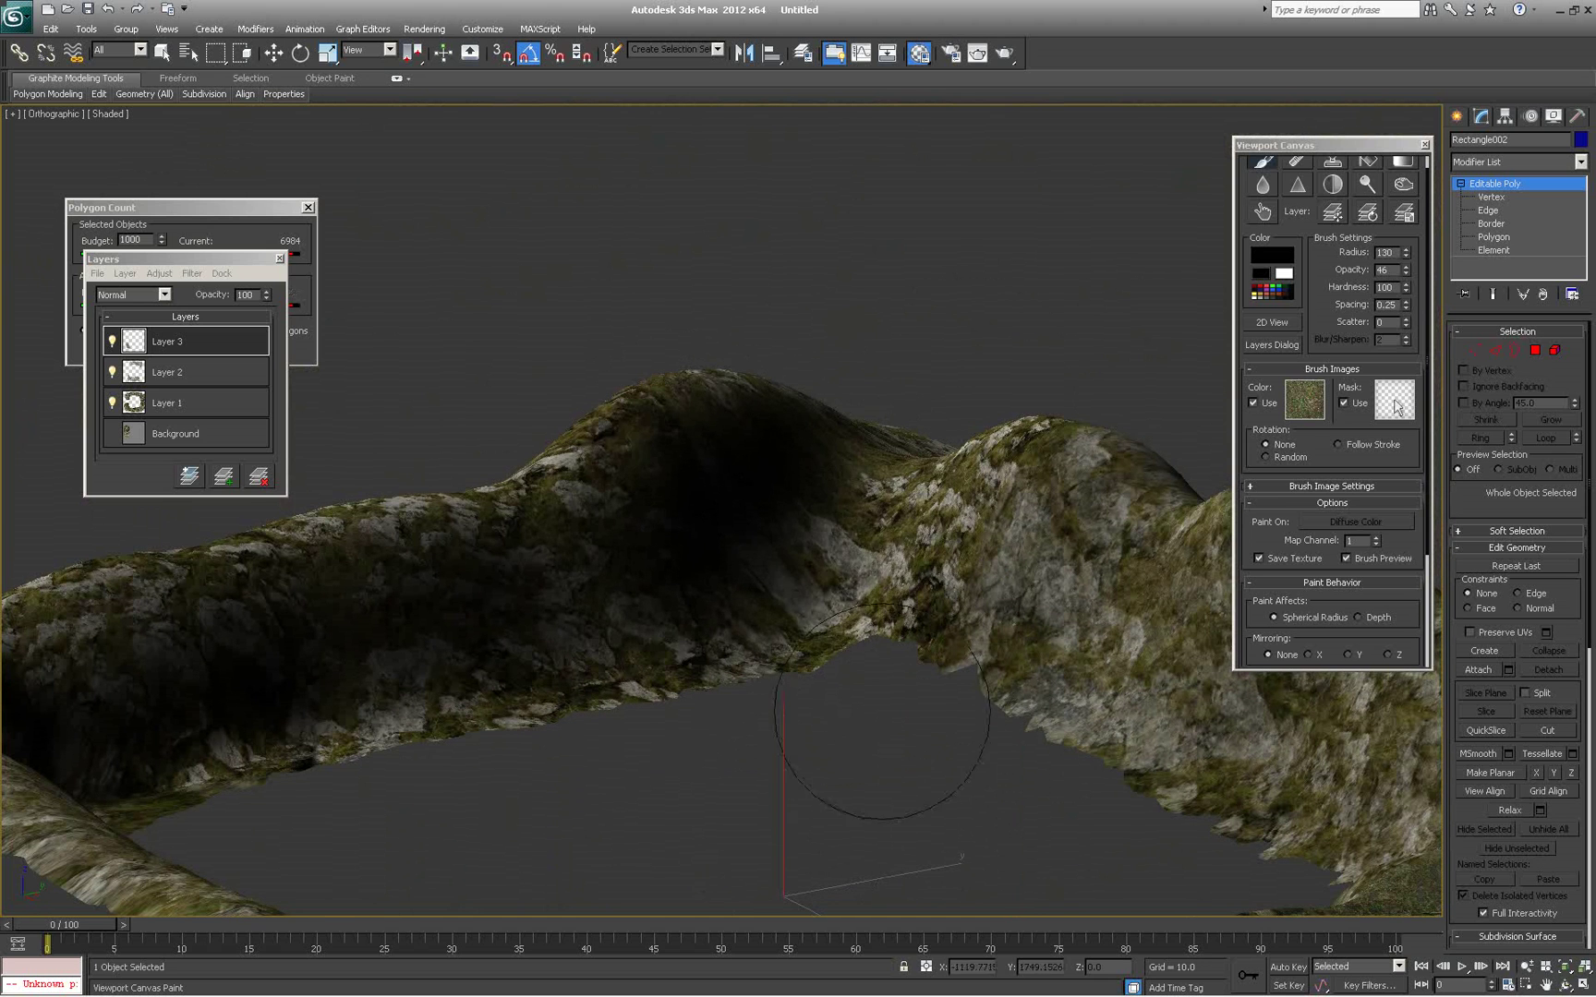
drag(889, 493, 985, 561)
Choose the grey rock custom map as the brush color image and paint it over the inner corner and adjoining shaded slope
click(1303, 411)
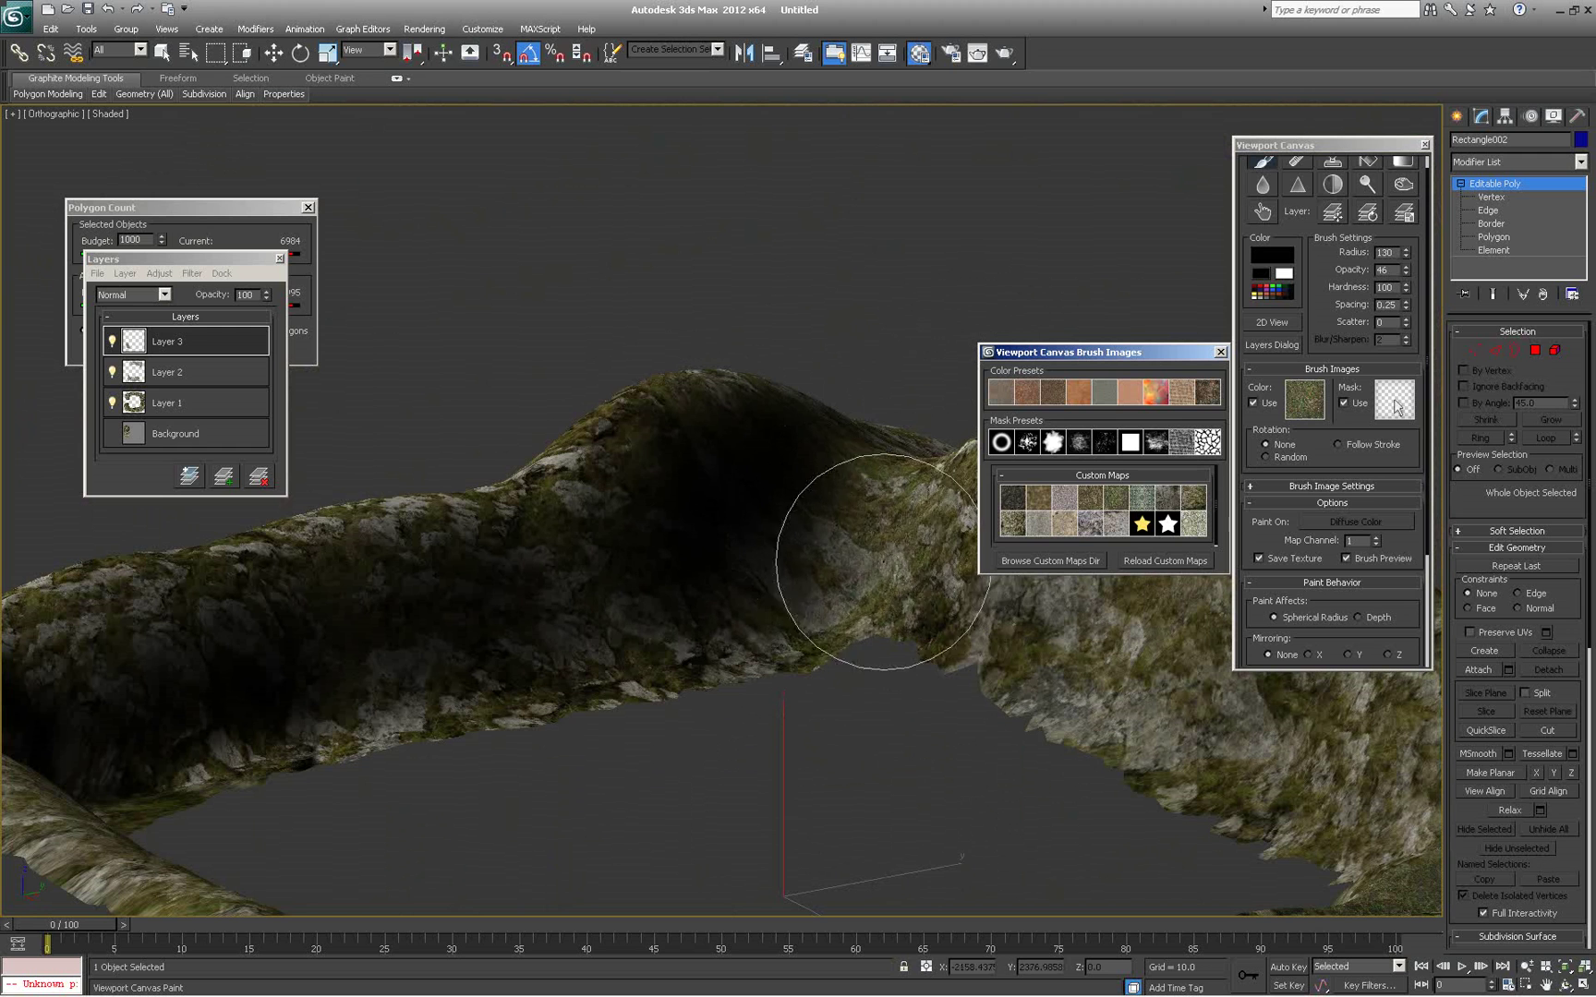
click(1081, 525)
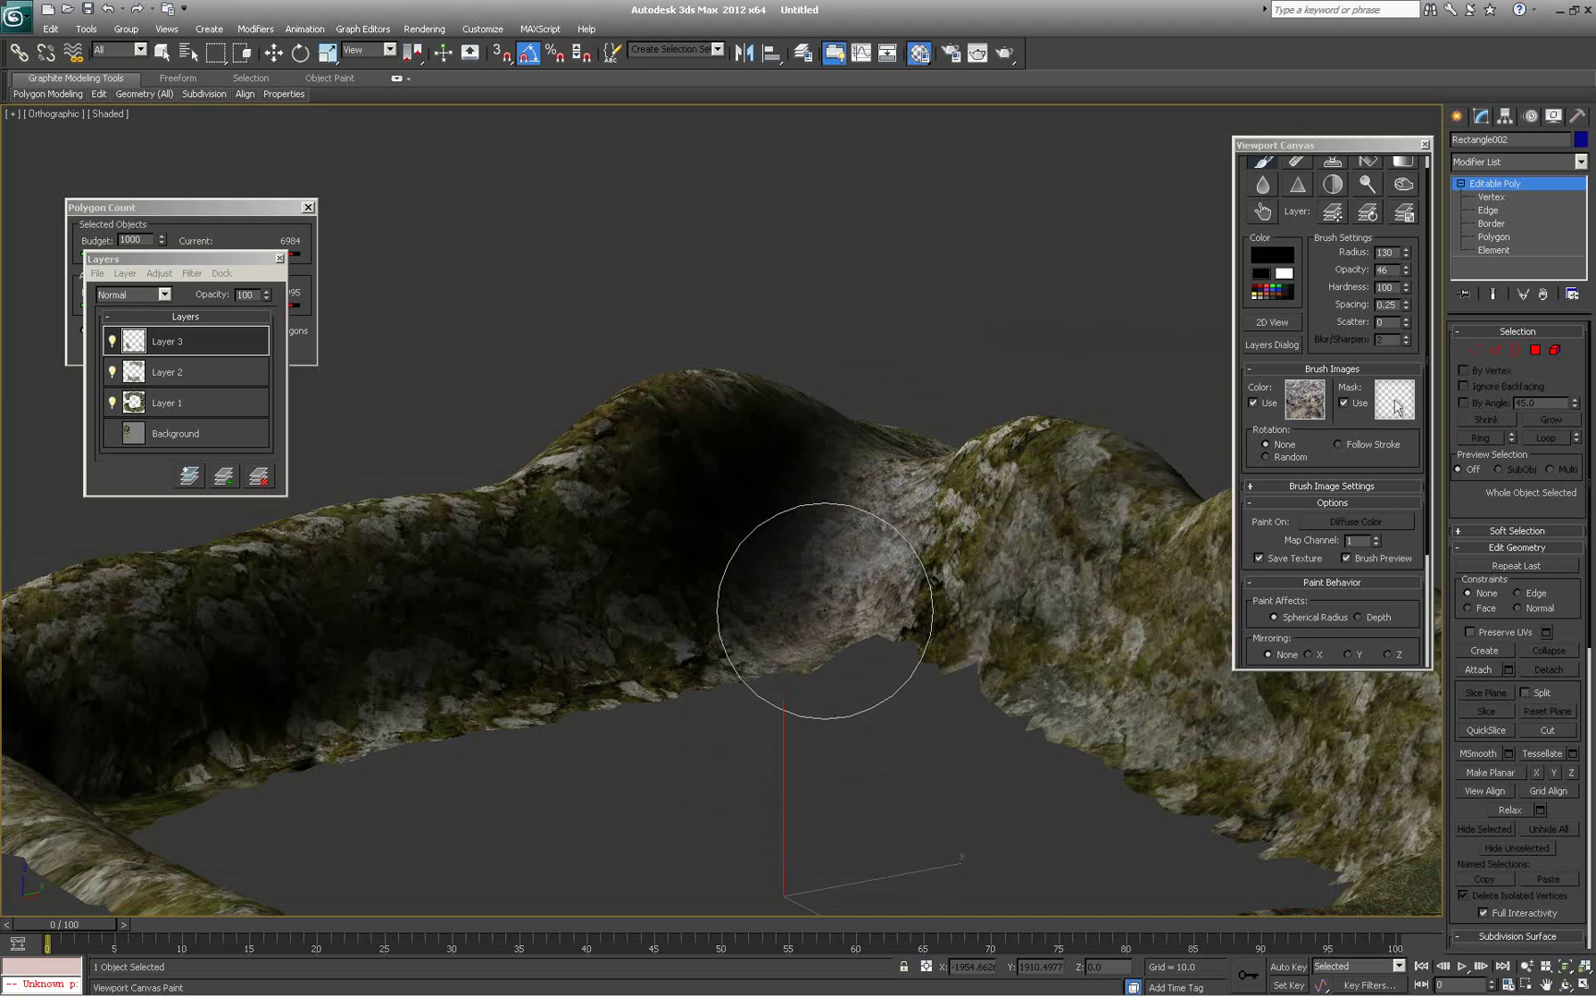
mouse_move(747, 825)
alt+middle_down()
mouse_move(730, 890)
mouse_move(731, 745)
mouse_move(570, 909)
alt+middle_up()
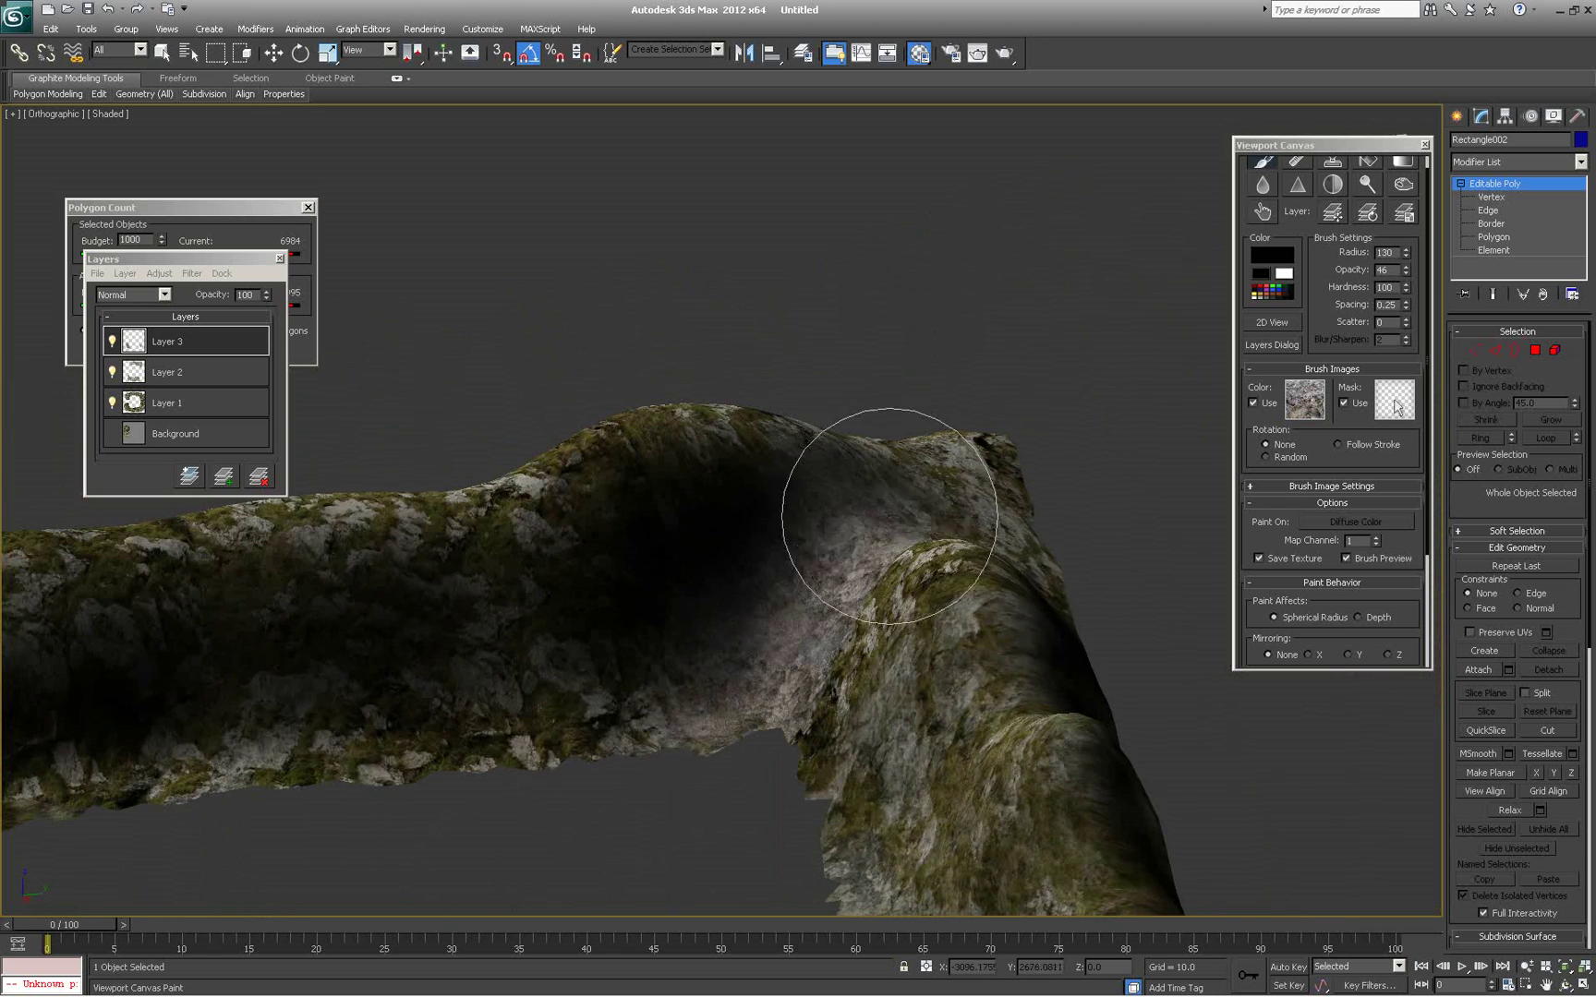
mouse_move(473, 660)
alt+middle_down()
mouse_move(595, 748)
mouse_move(541, 731)
mouse_move(705, 677)
mouse_move(712, 730)
alt+middle_up()
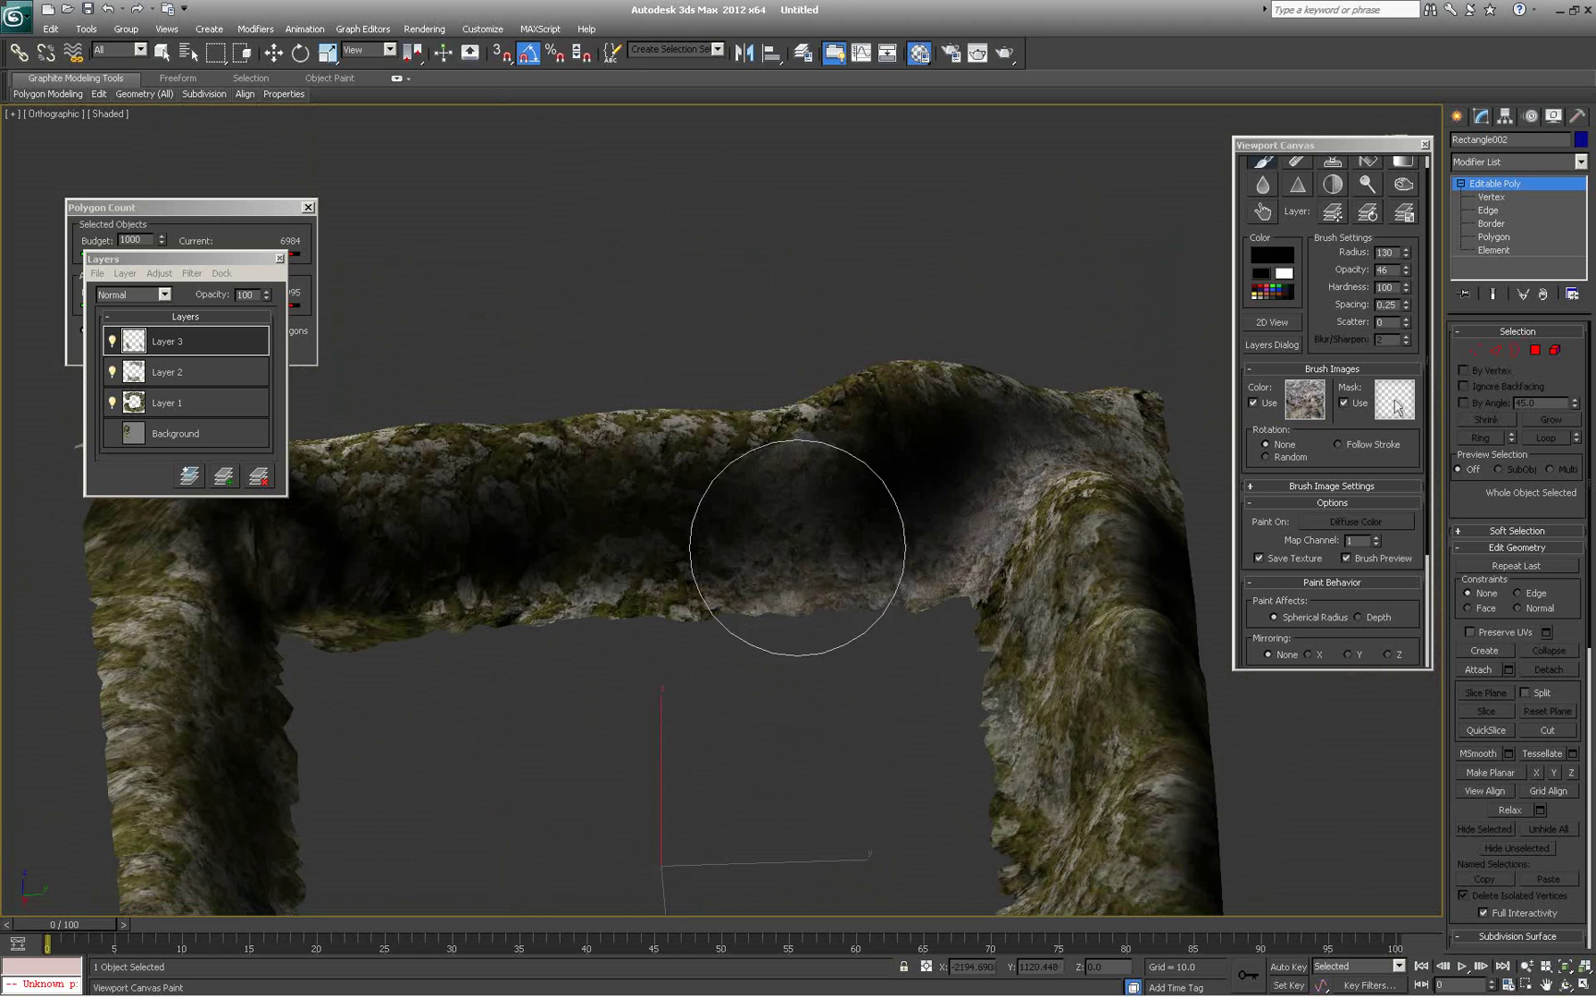
click(892, 523)
mouse_move(659, 649)
alt+middle_down()
mouse_move(698, 602)
mouse_move(800, 628)
mouse_move(702, 637)
mouse_move(665, 554)
mouse_move(637, 390)
alt+middle_up()
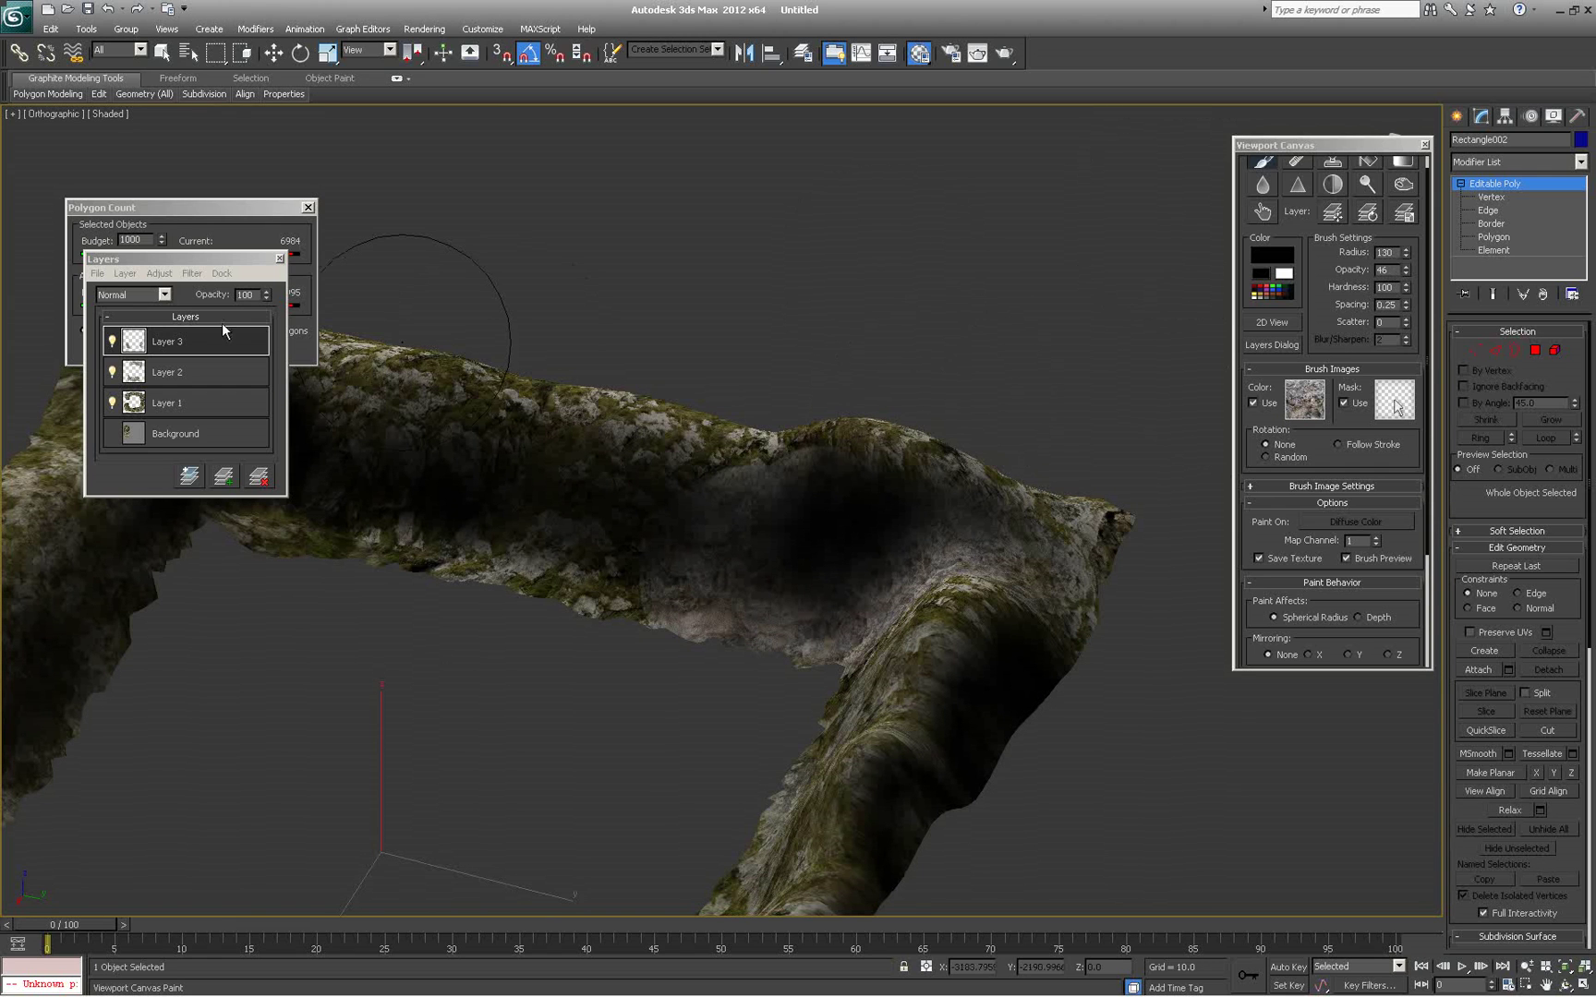
Try the Overlay and Multiply blend modes on Layer 3, and set its mode to Darken
click(164, 295)
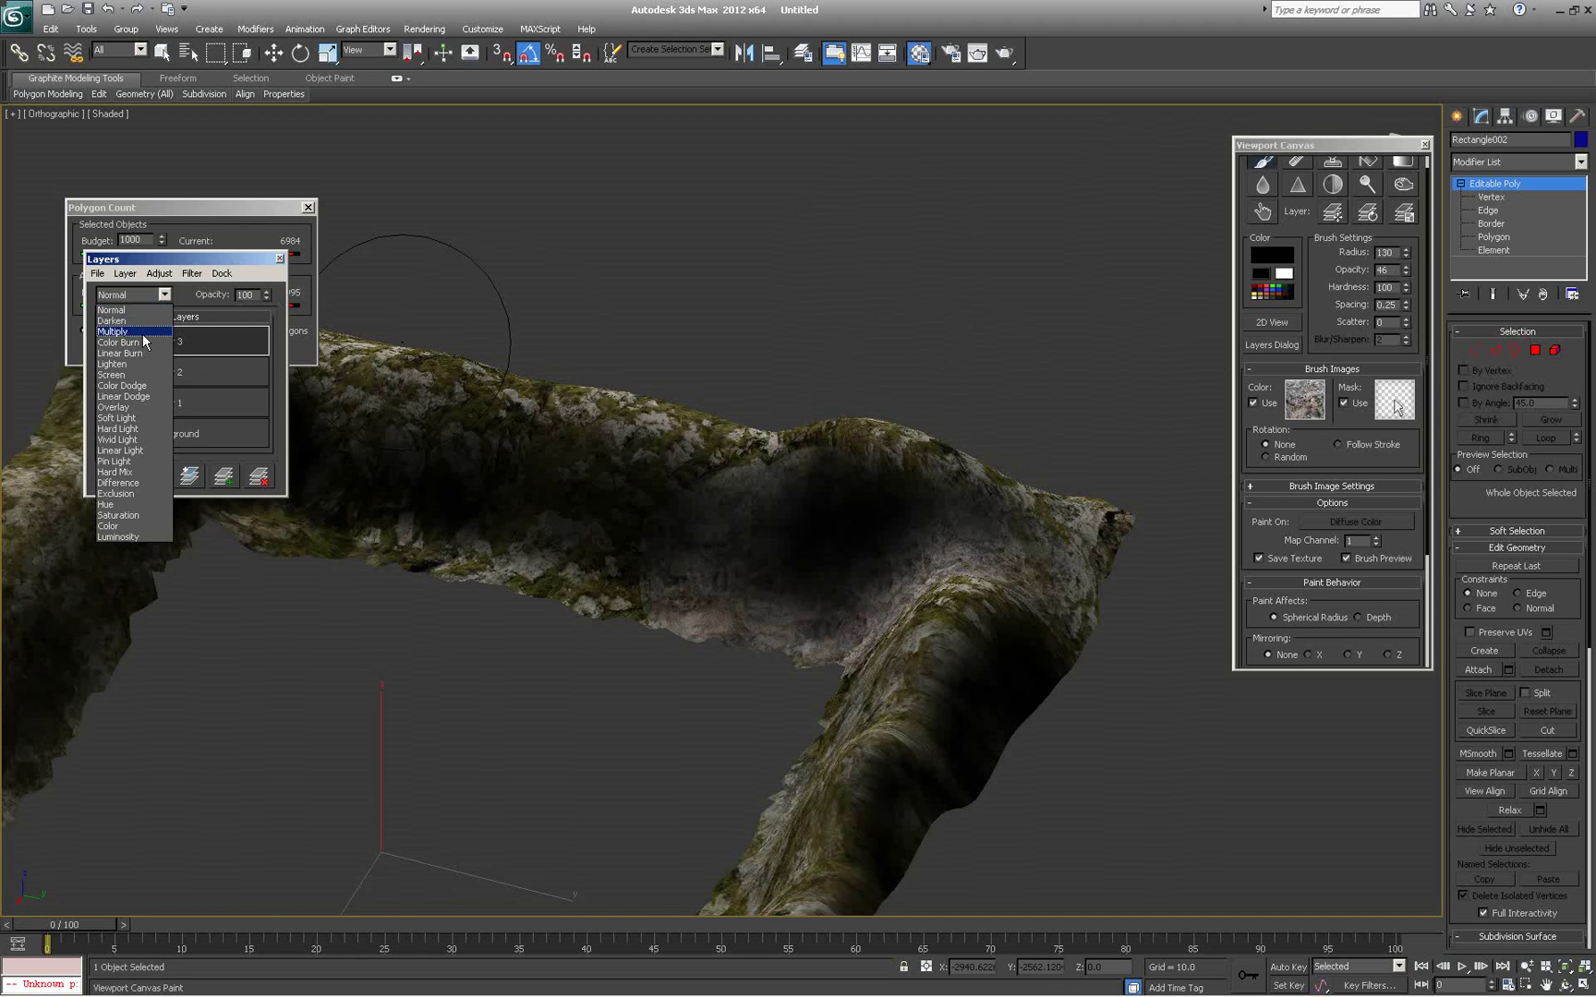
click(138, 407)
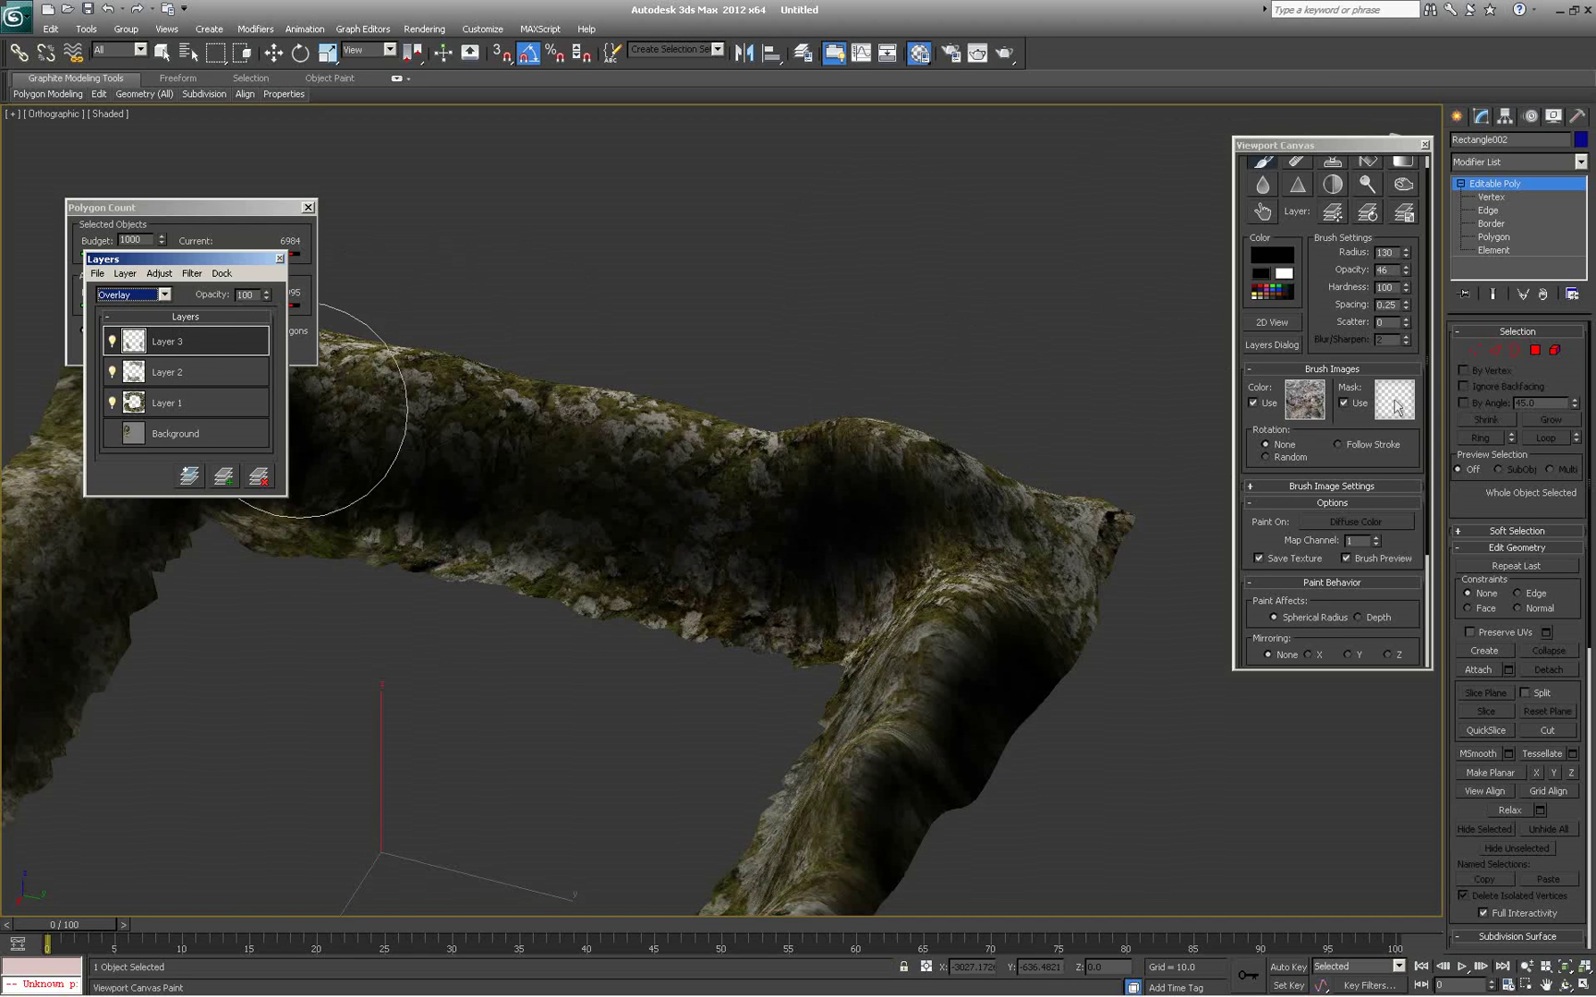
click(166, 296)
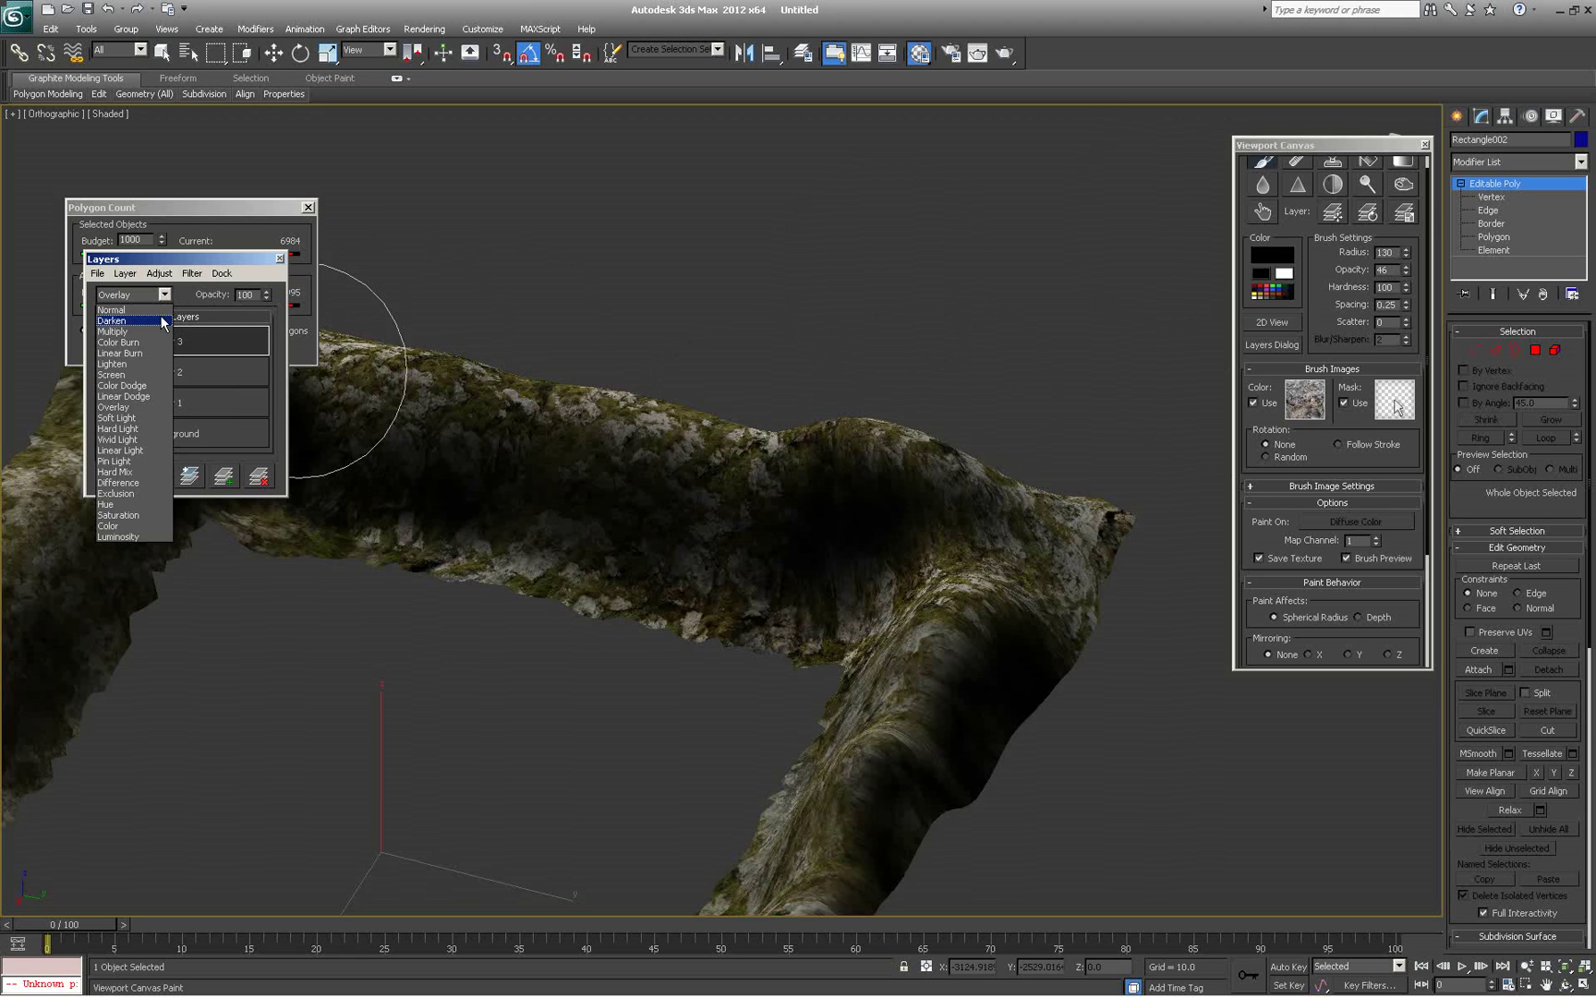
click(151, 331)
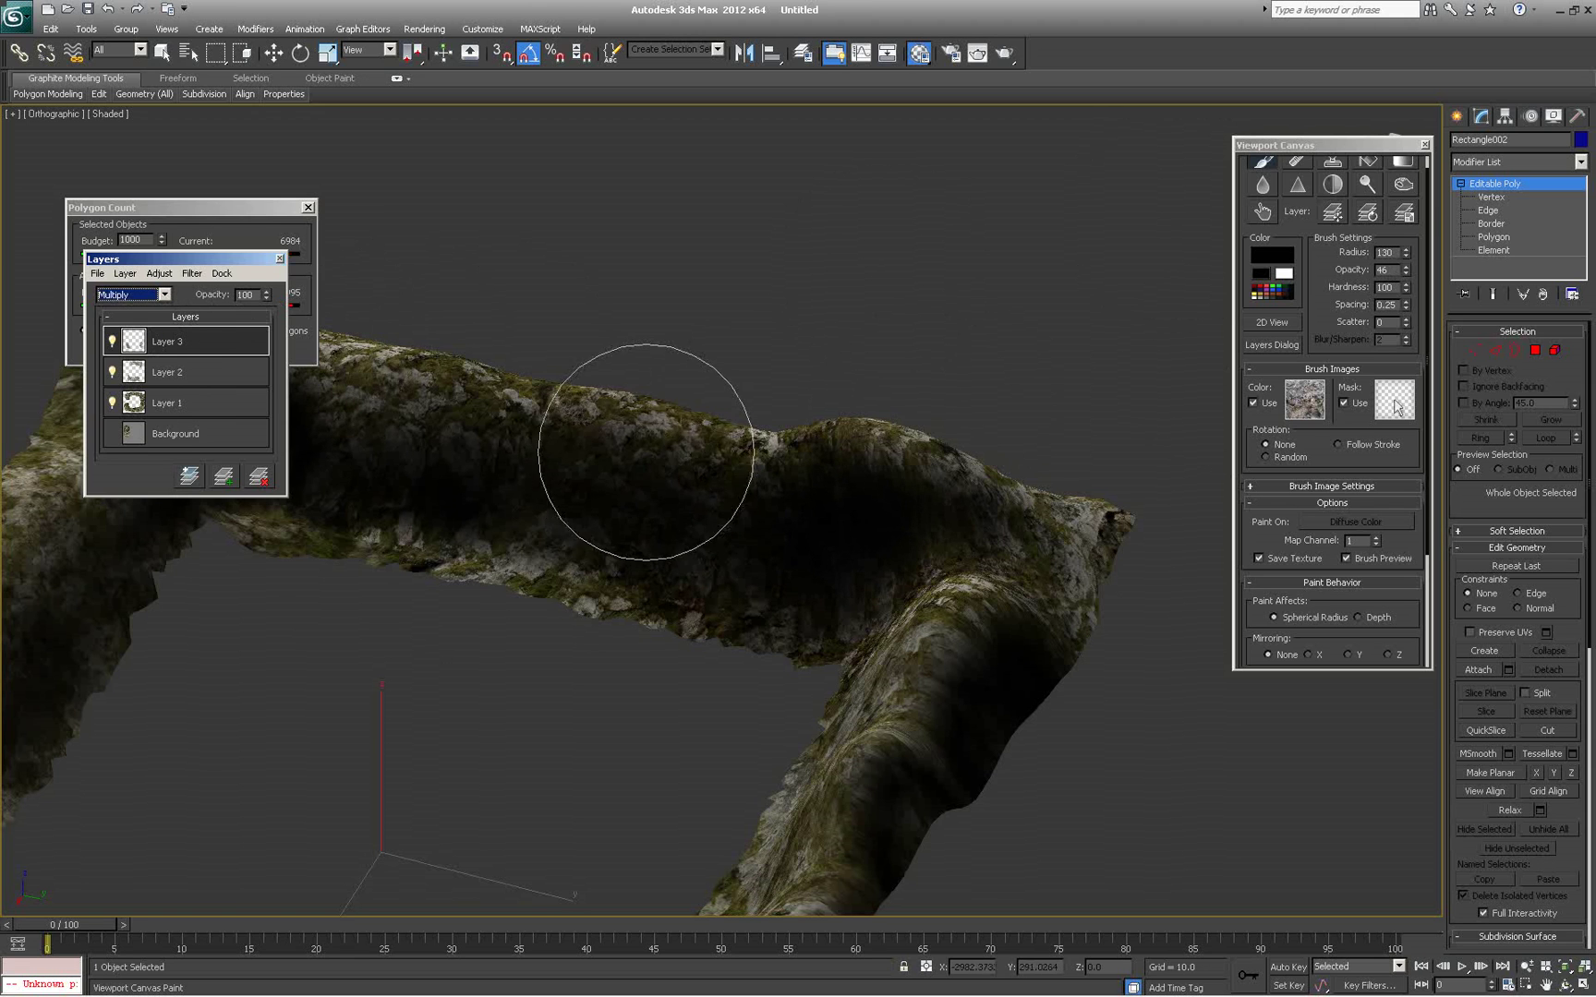
click(166, 295)
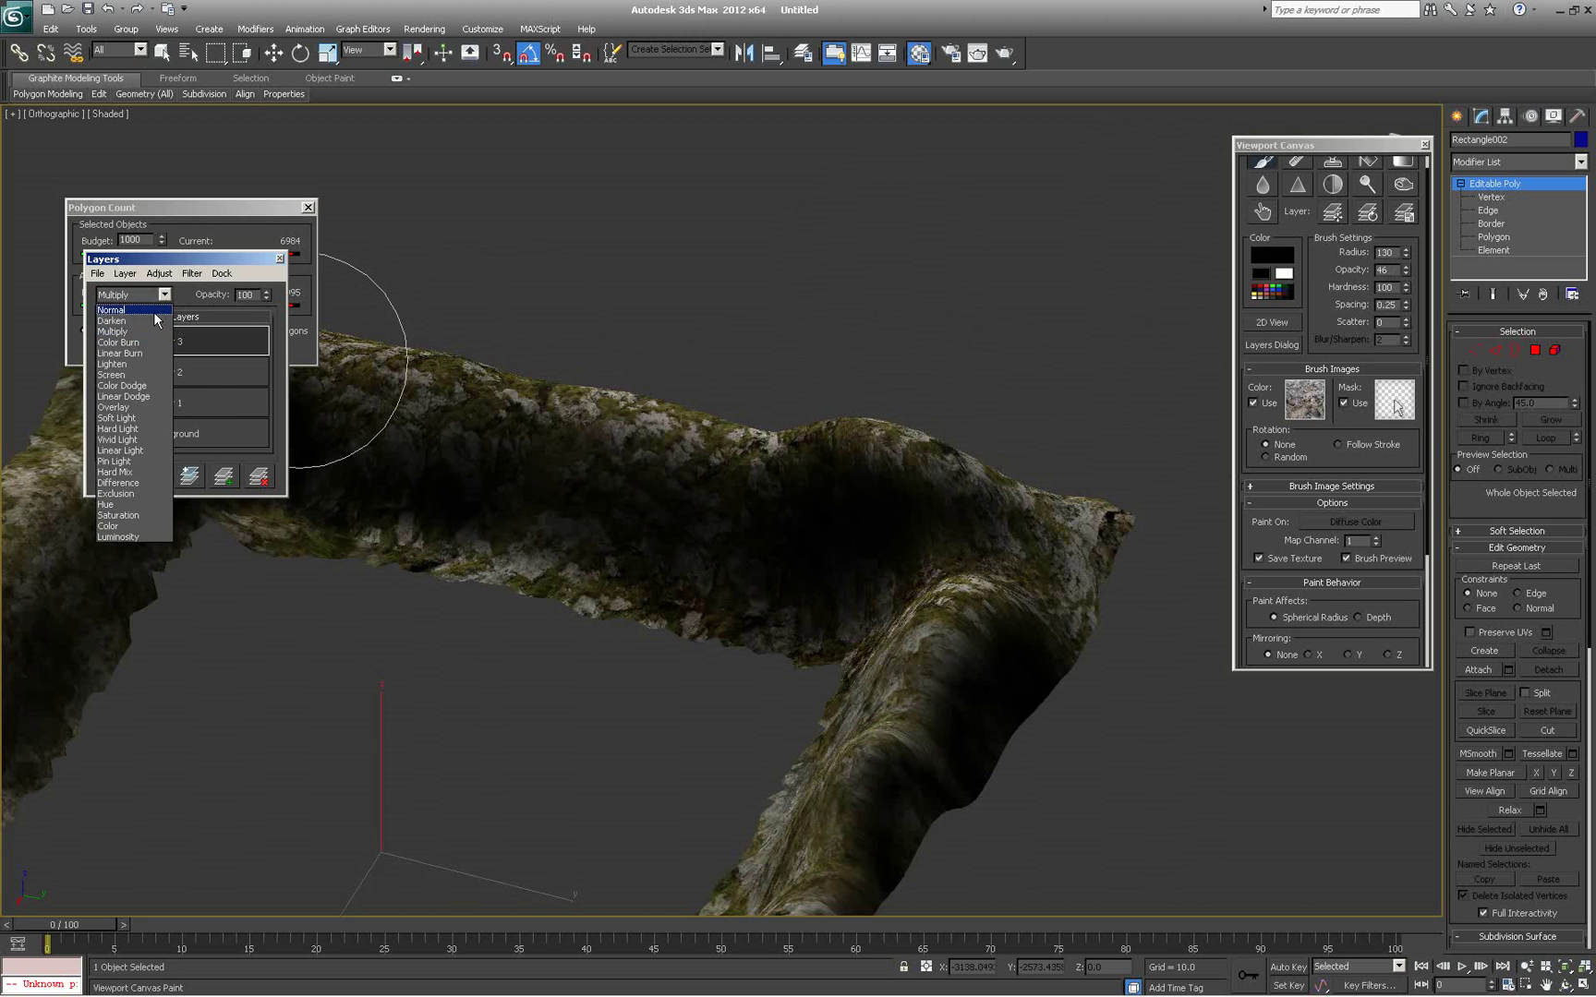
click(155, 322)
click(163, 294)
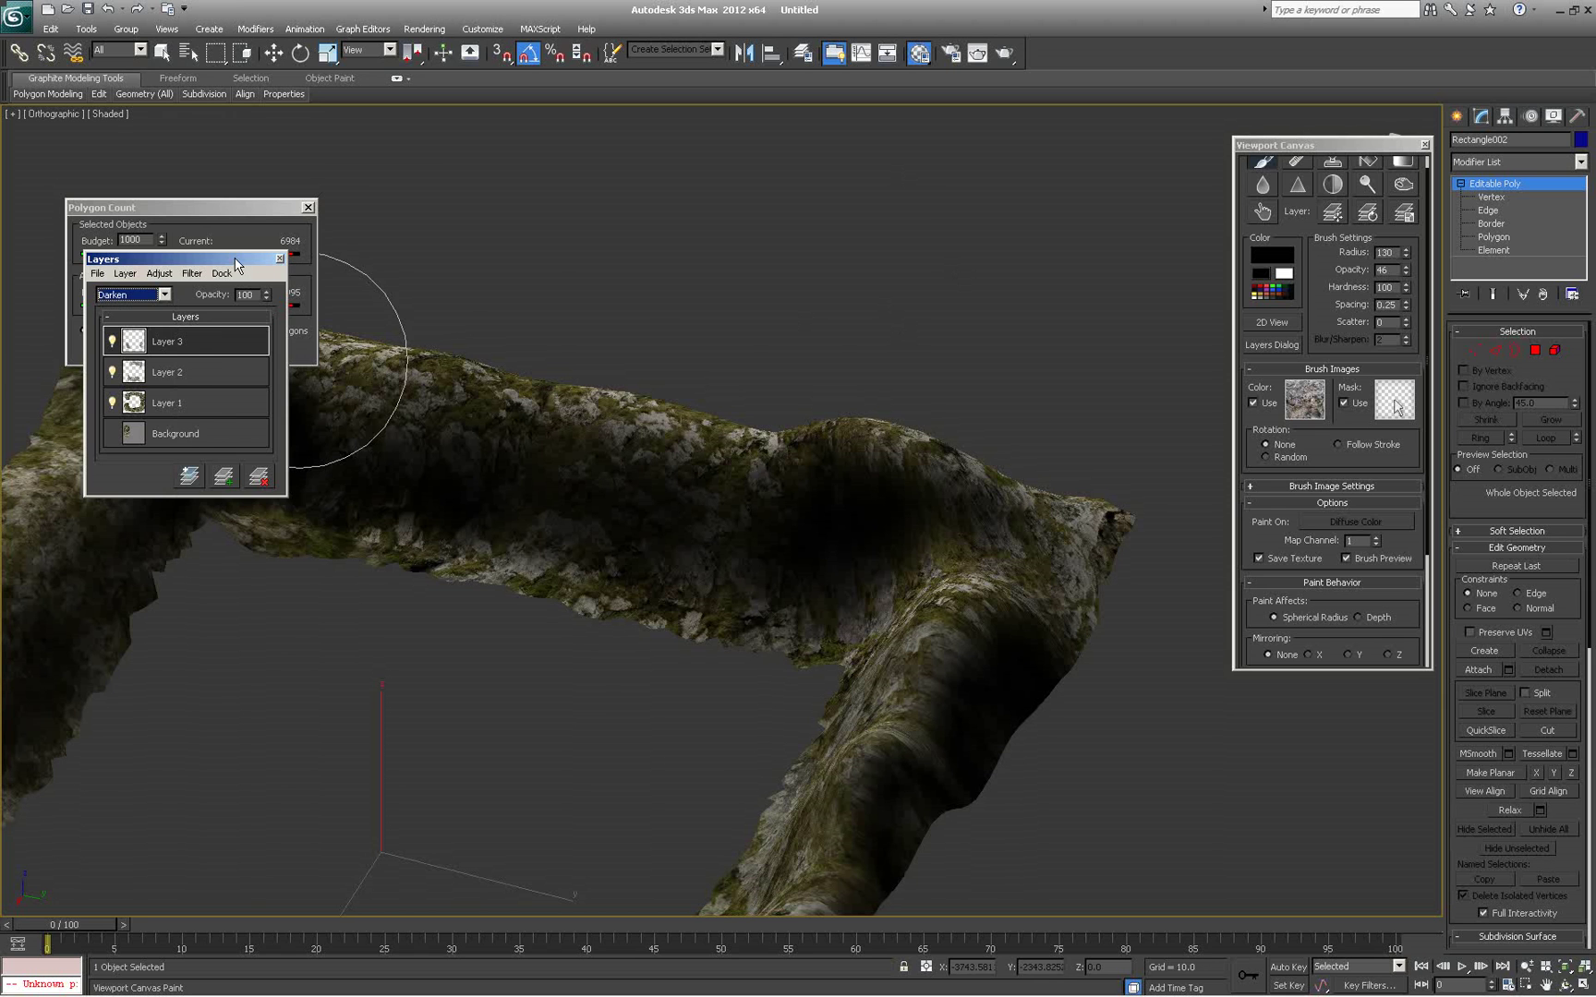
Add a new layer above Layer 3 and pick the grey rock custom map for the brush color image
mouse_move(933, 516)
alt+middle_down()
mouse_move(930, 570)
mouse_move(973, 545)
mouse_move(873, 420)
alt+middle_up()
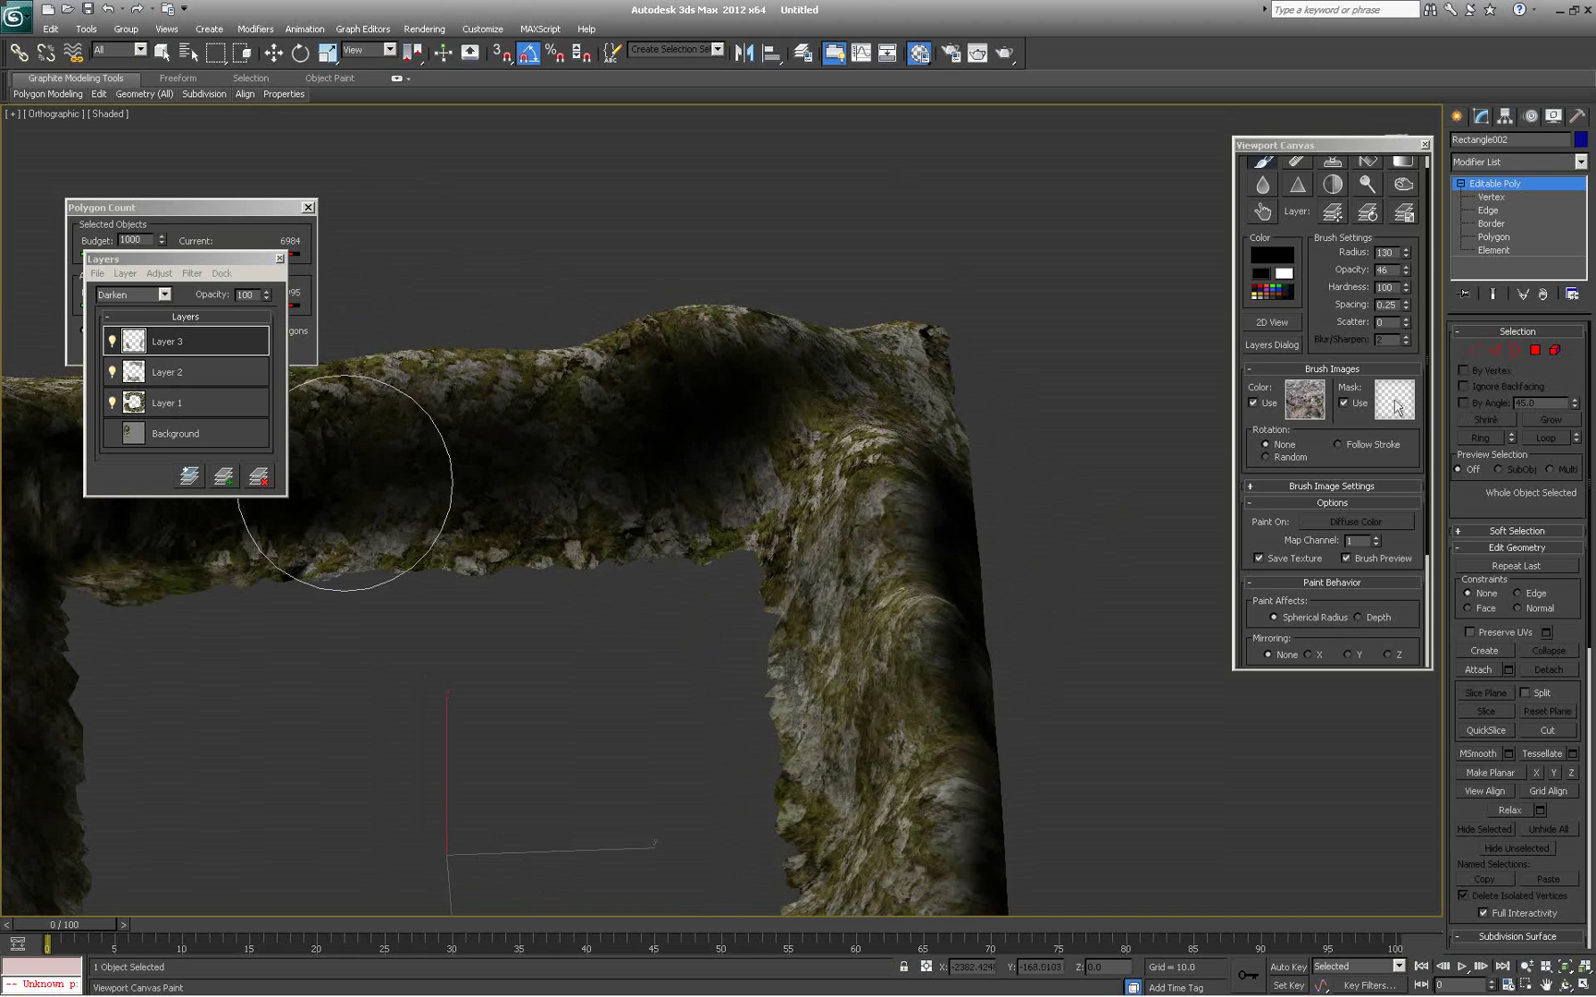
mouse_move(385, 517)
alt+middle_down()
mouse_move(581, 642)
mouse_move(474, 606)
mouse_move(527, 666)
alt+middle_up()
mouse_move(445, 606)
alt+middle_down()
mouse_move(463, 587)
mouse_move(463, 677)
mouse_move(463, 573)
mouse_move(531, 559)
mouse_move(594, 573)
mouse_move(577, 613)
mouse_move(789, 498)
mouse_move(819, 538)
alt+middle_up()
scroll(819, 539, down, 3)
alt+middle_drag(584, 684, 727, 478)
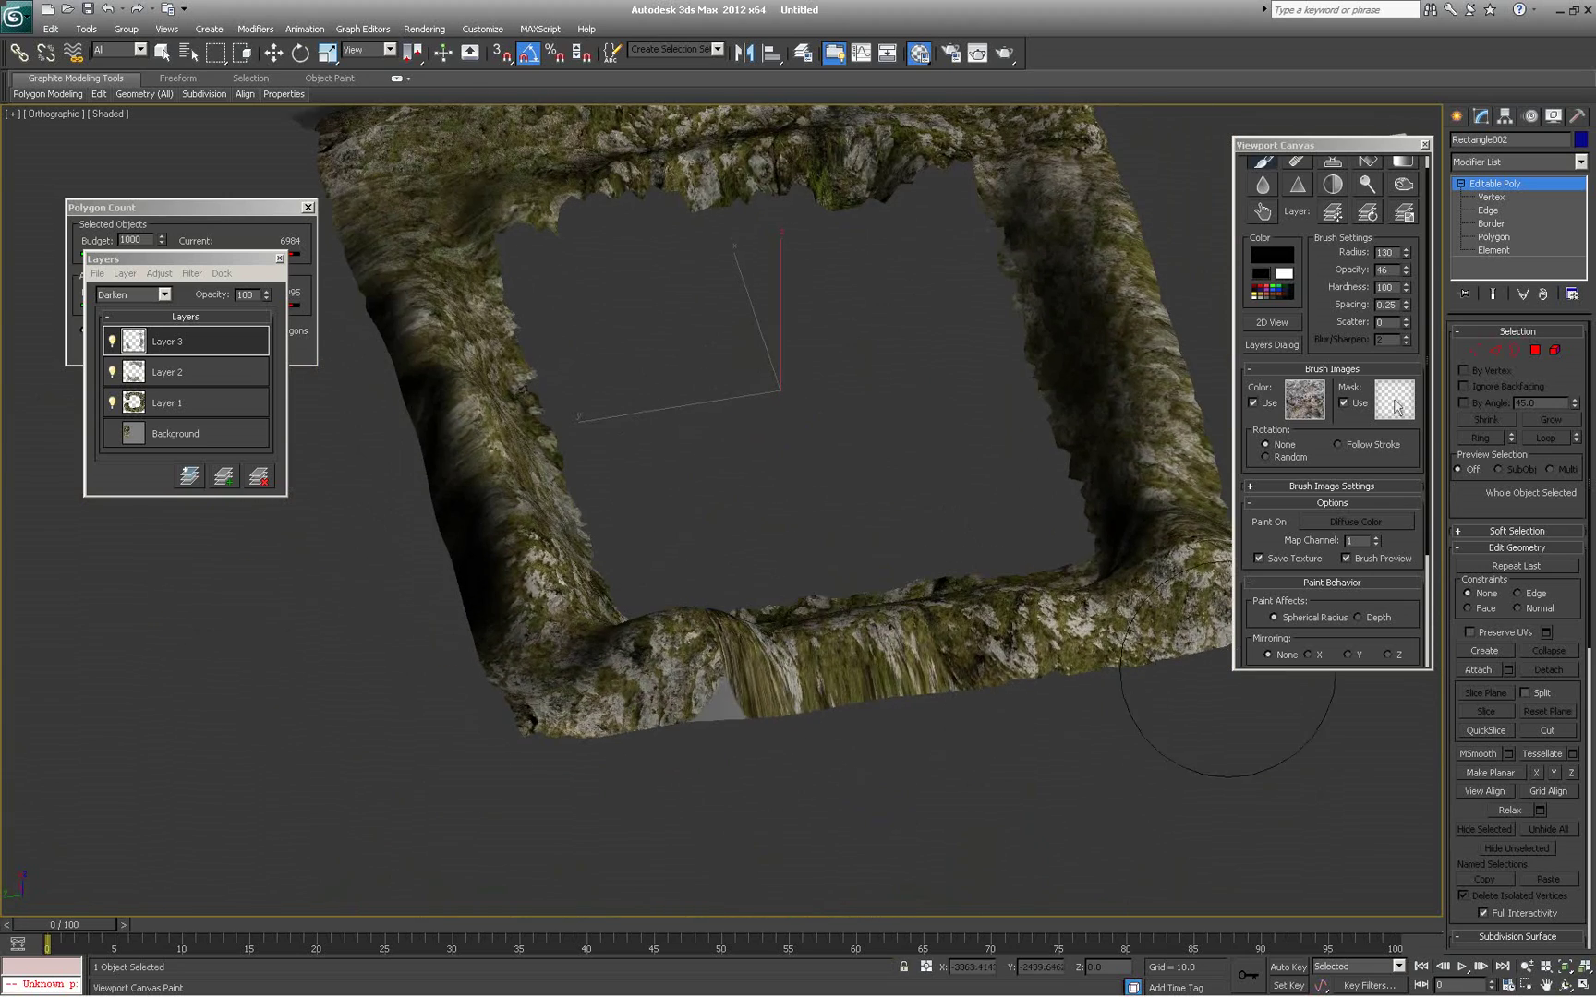
click(1319, 404)
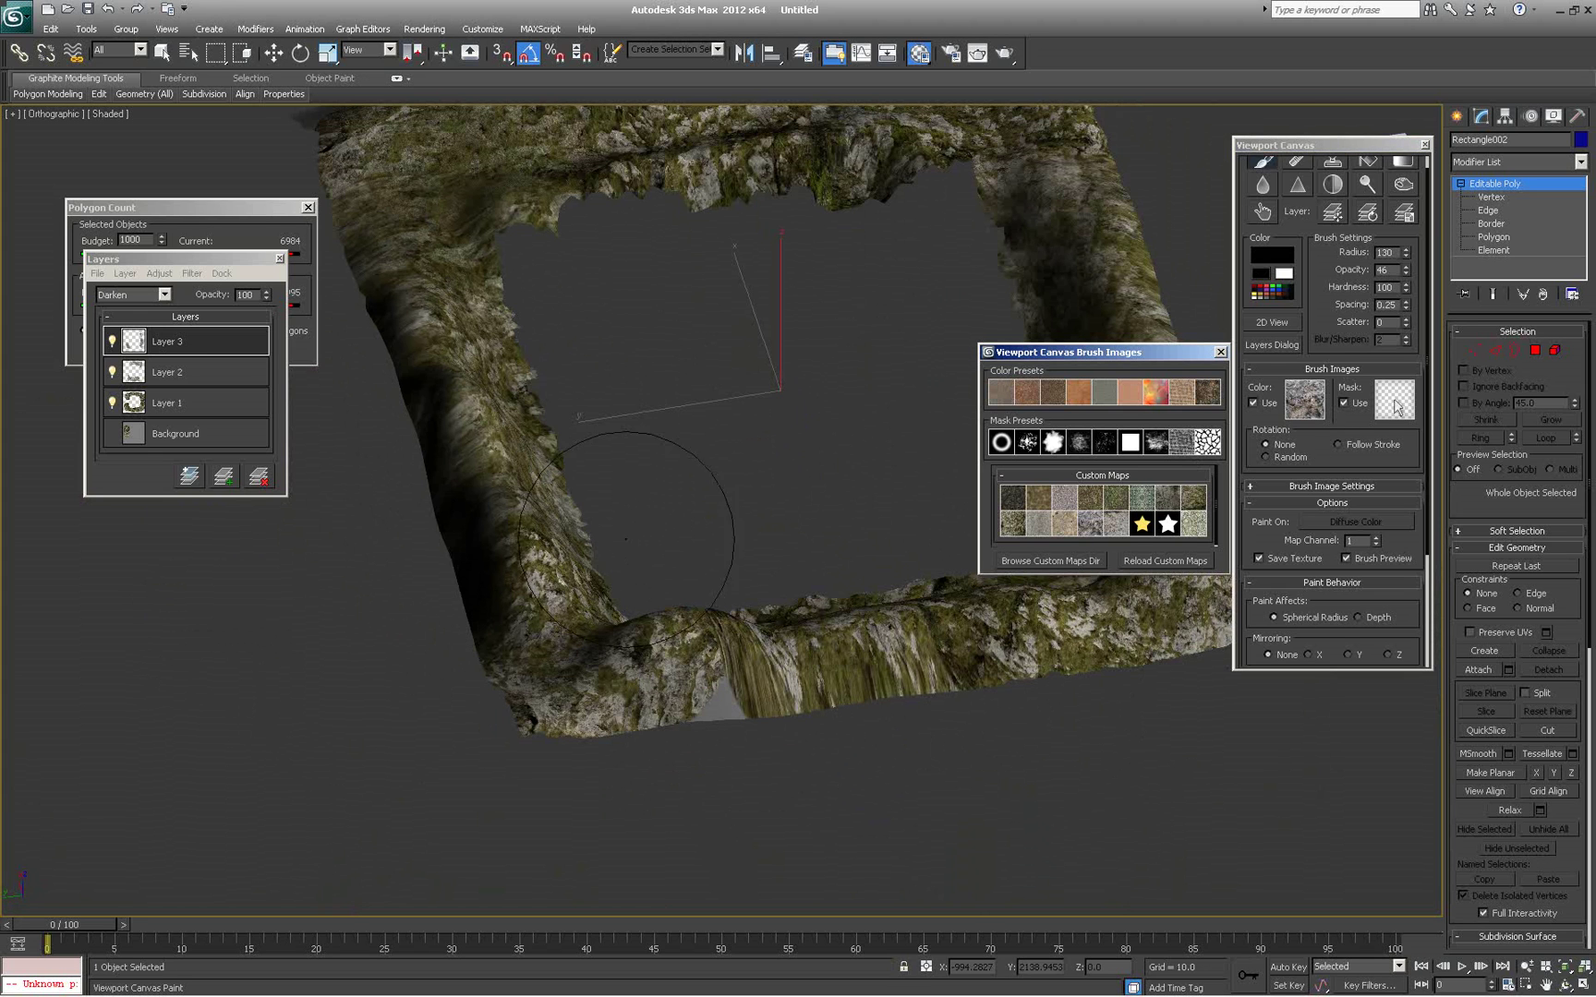
click(129, 274)
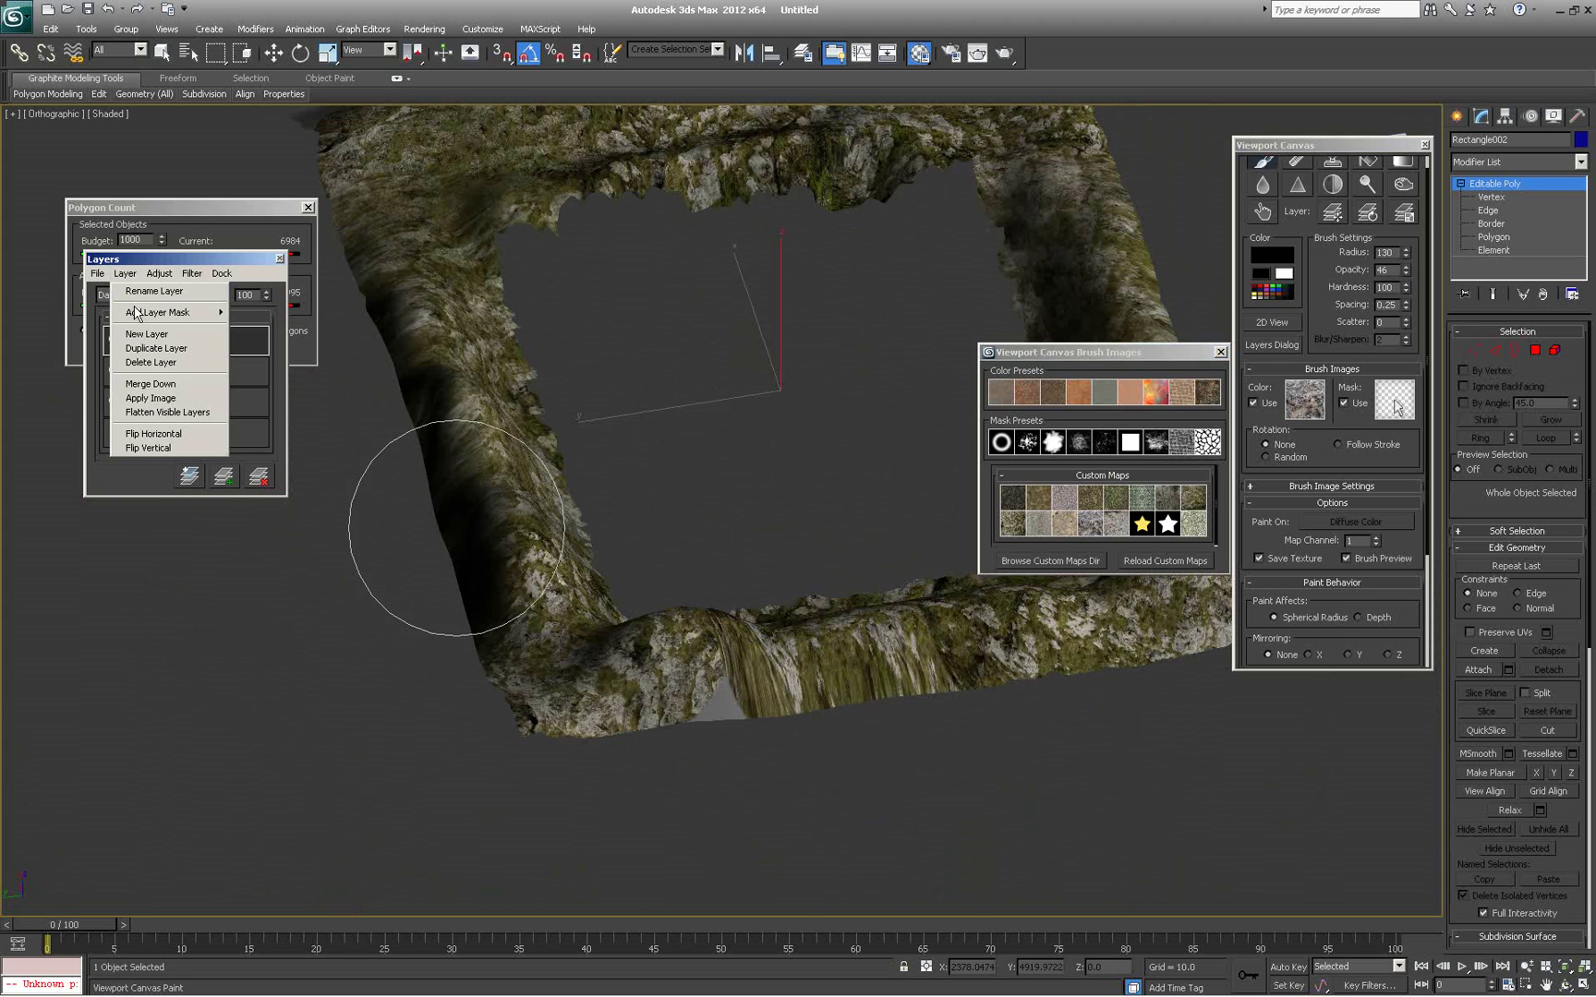
click(147, 334)
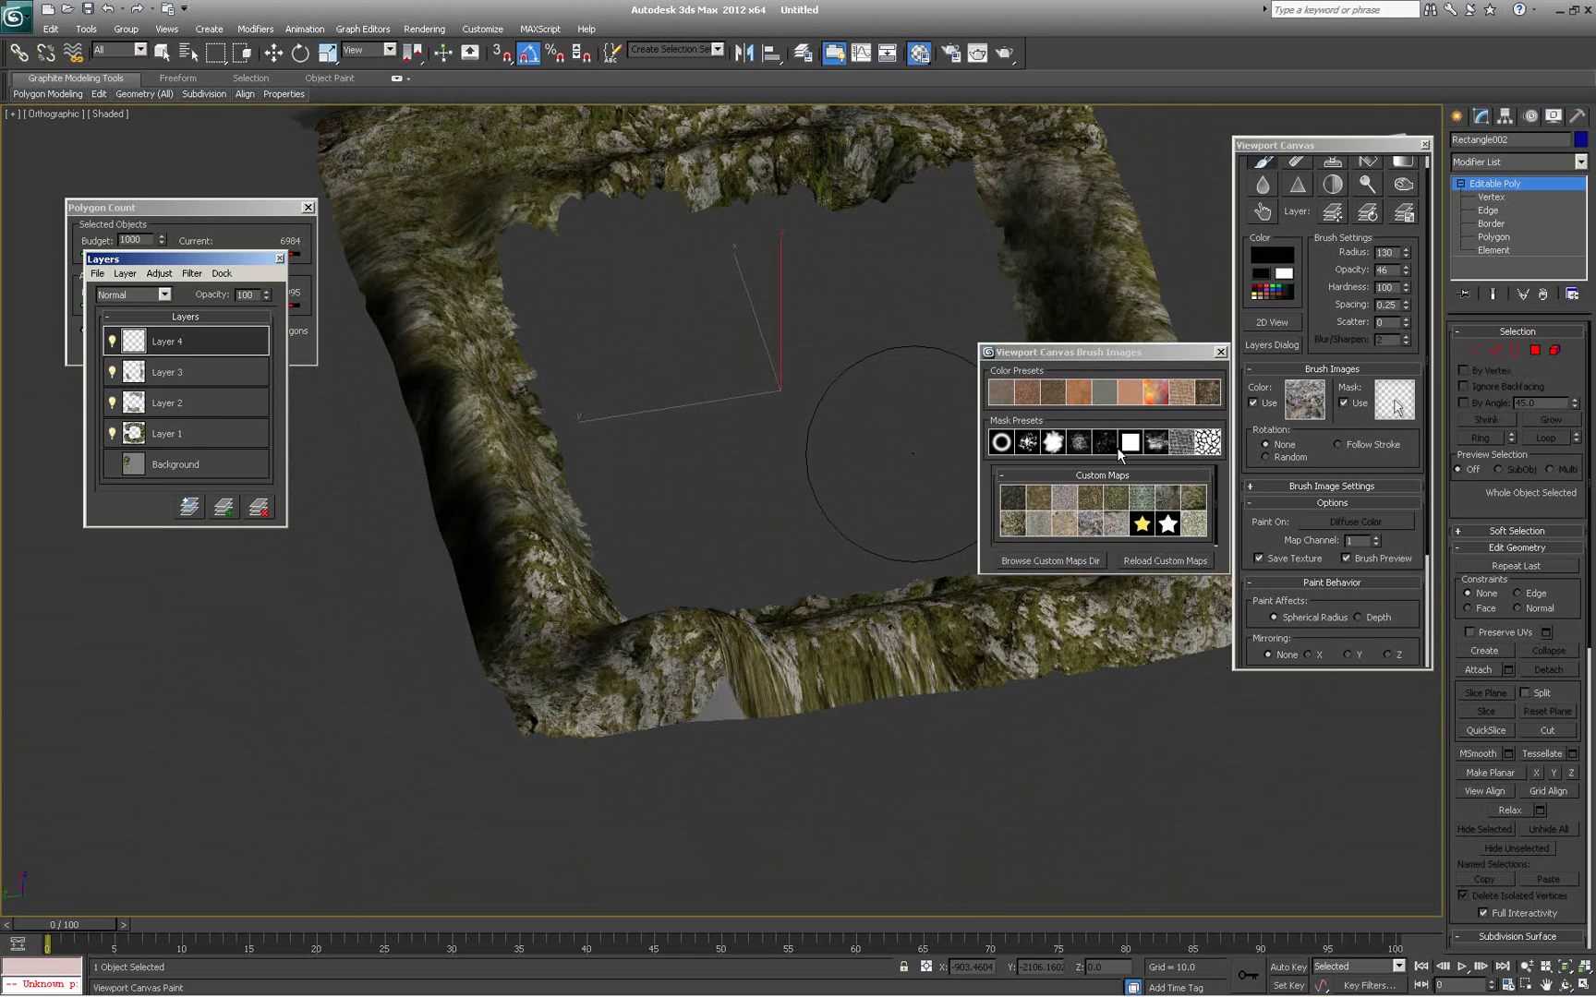
click(1095, 528)
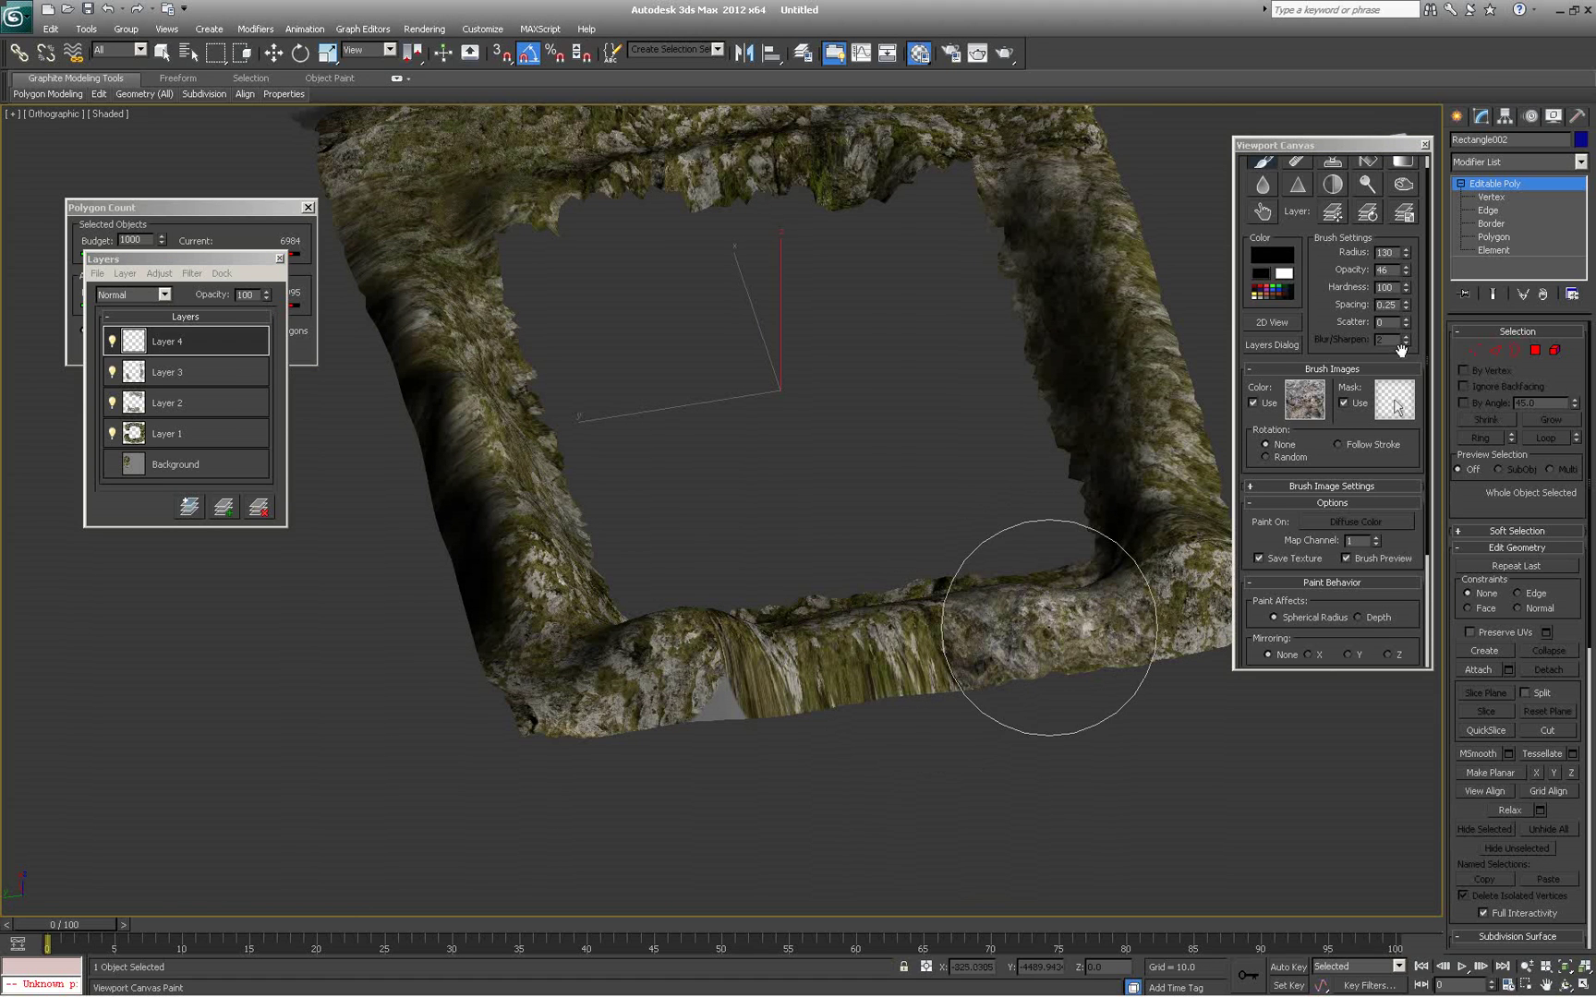
Set the brush opacity to 100 and paint grey rock over the outer and inner slopes of the stretched ridge
drag(1404, 273, 1403, 135)
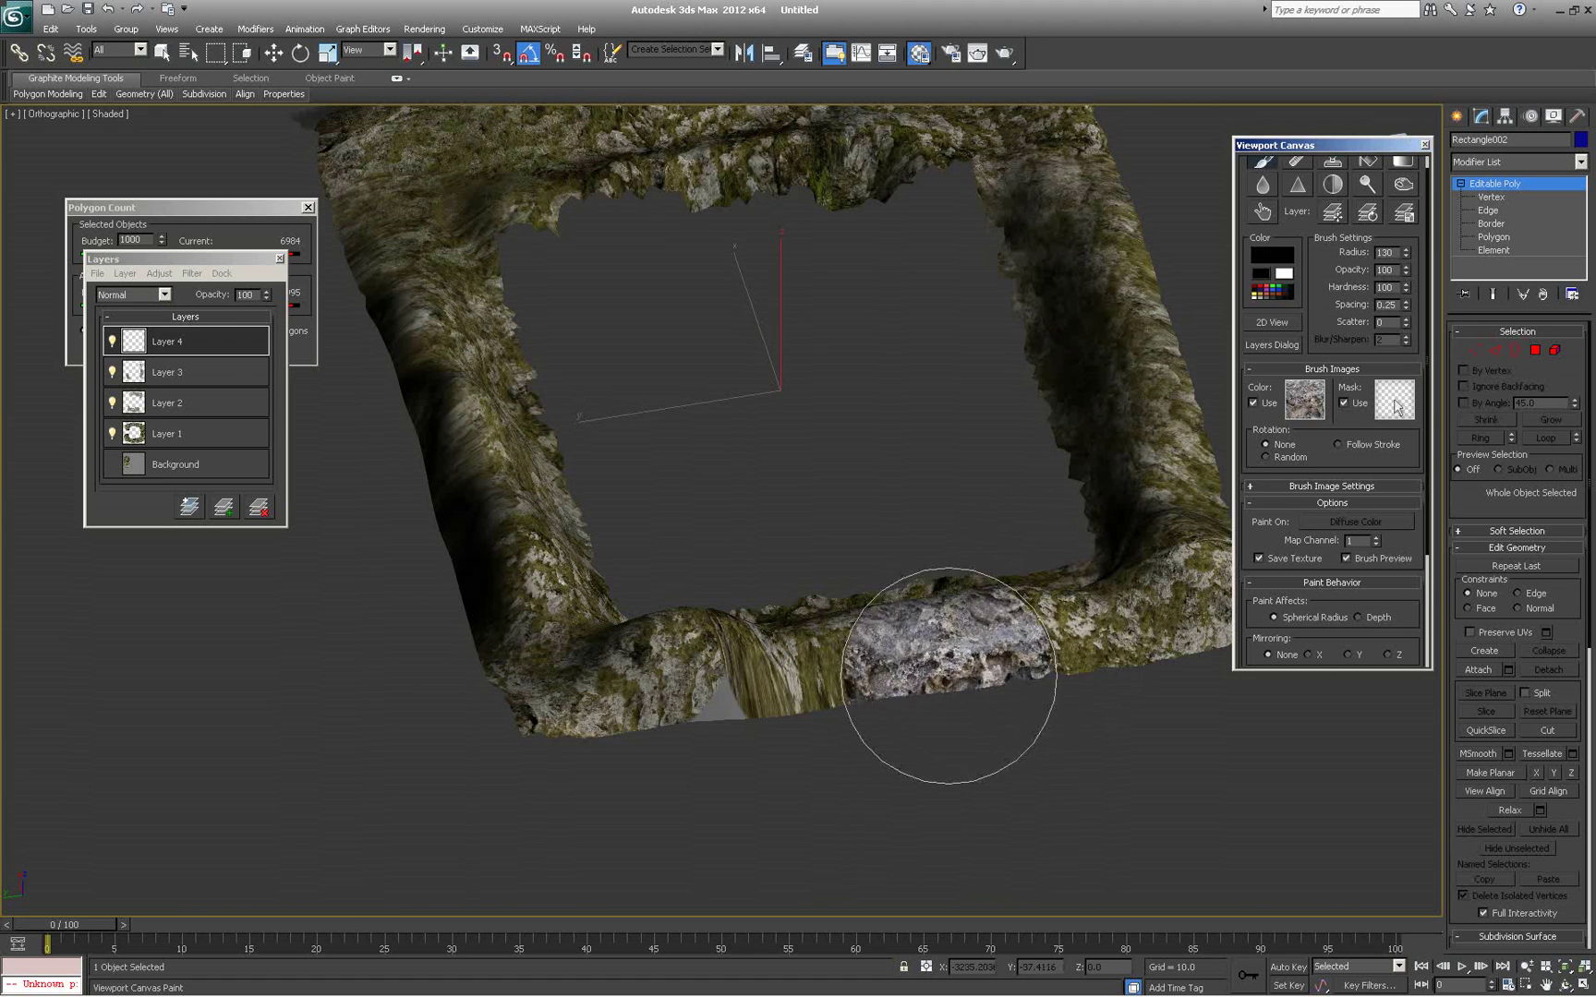
mouse_move(731, 752)
mouse_down()
mouse_move(748, 712)
mouse_move(792, 707)
mouse_up()
alt+middle_drag(792, 708, 1019, 784)
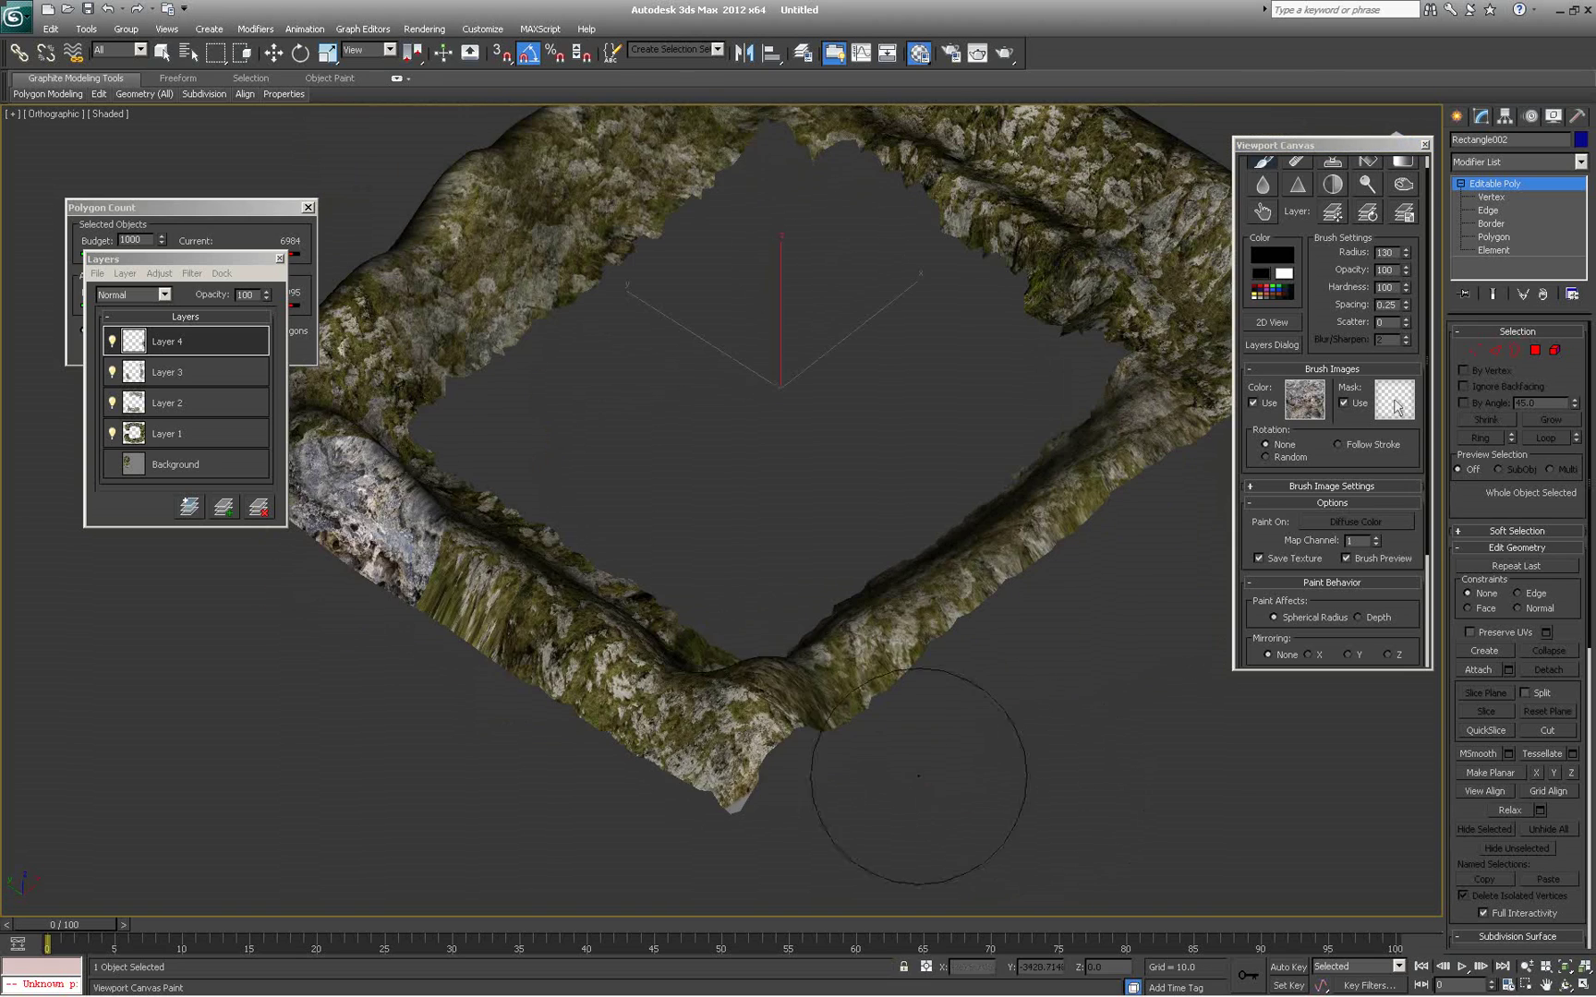
alt+middle_drag(776, 734, 573, 721)
middle_drag(644, 499, 704, 698)
mouse_move(706, 369)
mouse_down()
mouse_move(677, 338)
mouse_move(687, 286)
mouse_move(679, 309)
mouse_up()
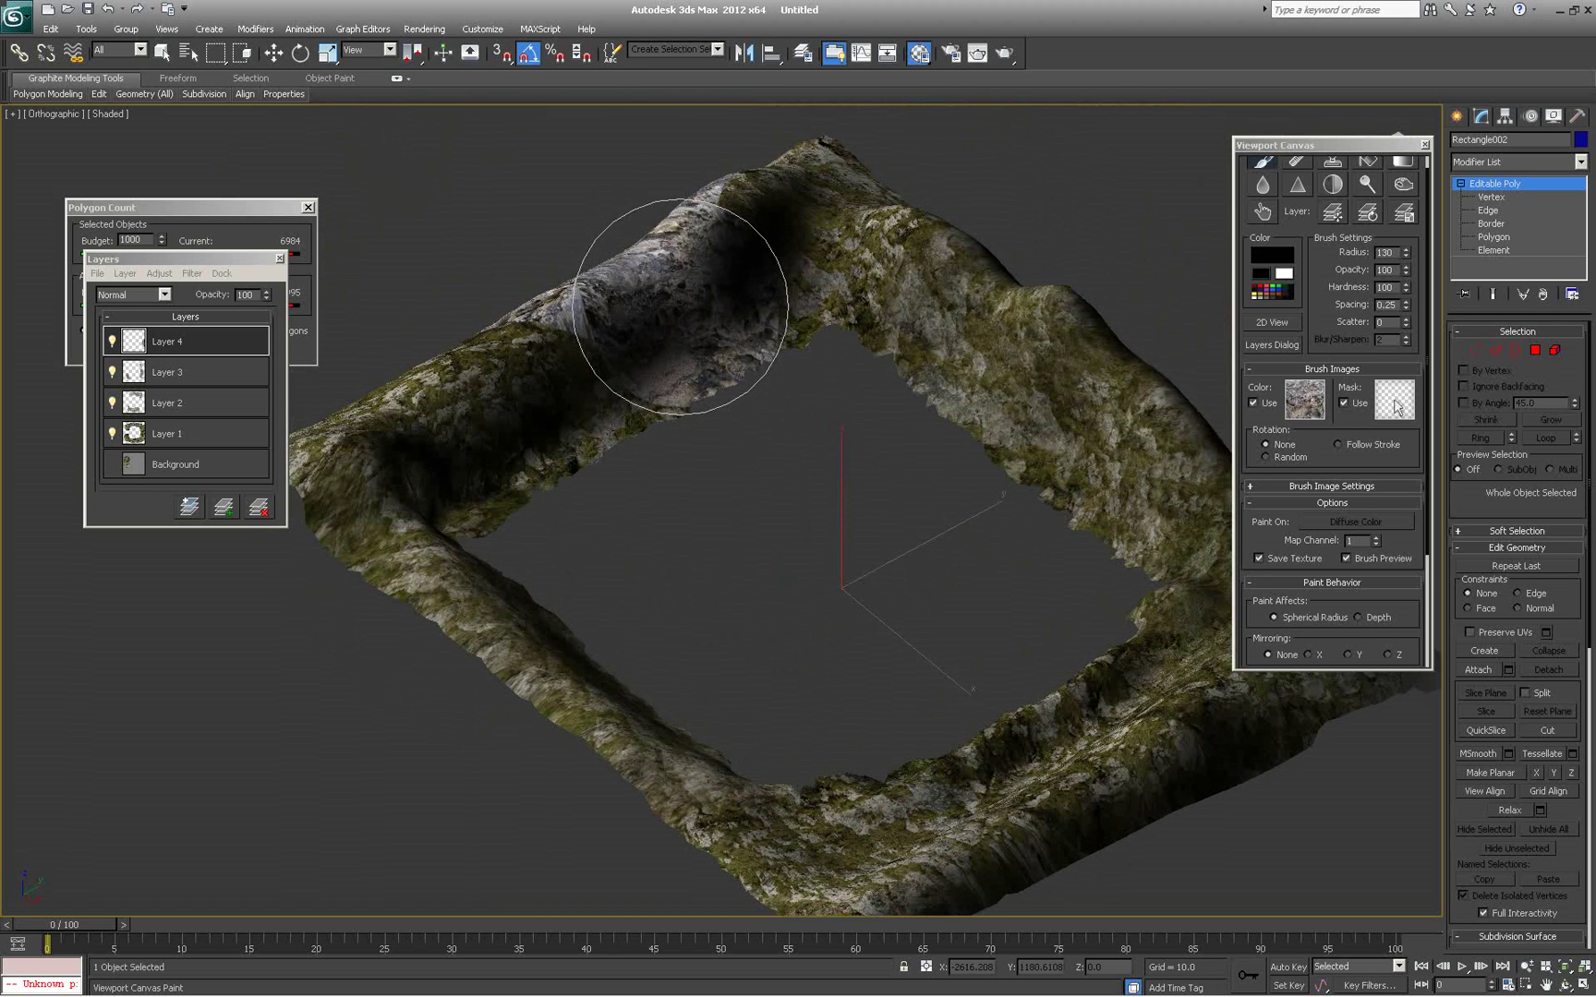
mouse_move(857, 518)
alt+middle_down()
mouse_move(739, 496)
mouse_move(877, 506)
mouse_move(819, 517)
alt+middle_up()
click(692, 380)
Set the brush opacity to 71 and extend the grey rock along the same ridge up to its corner
drag(1408, 278, 1401, 293)
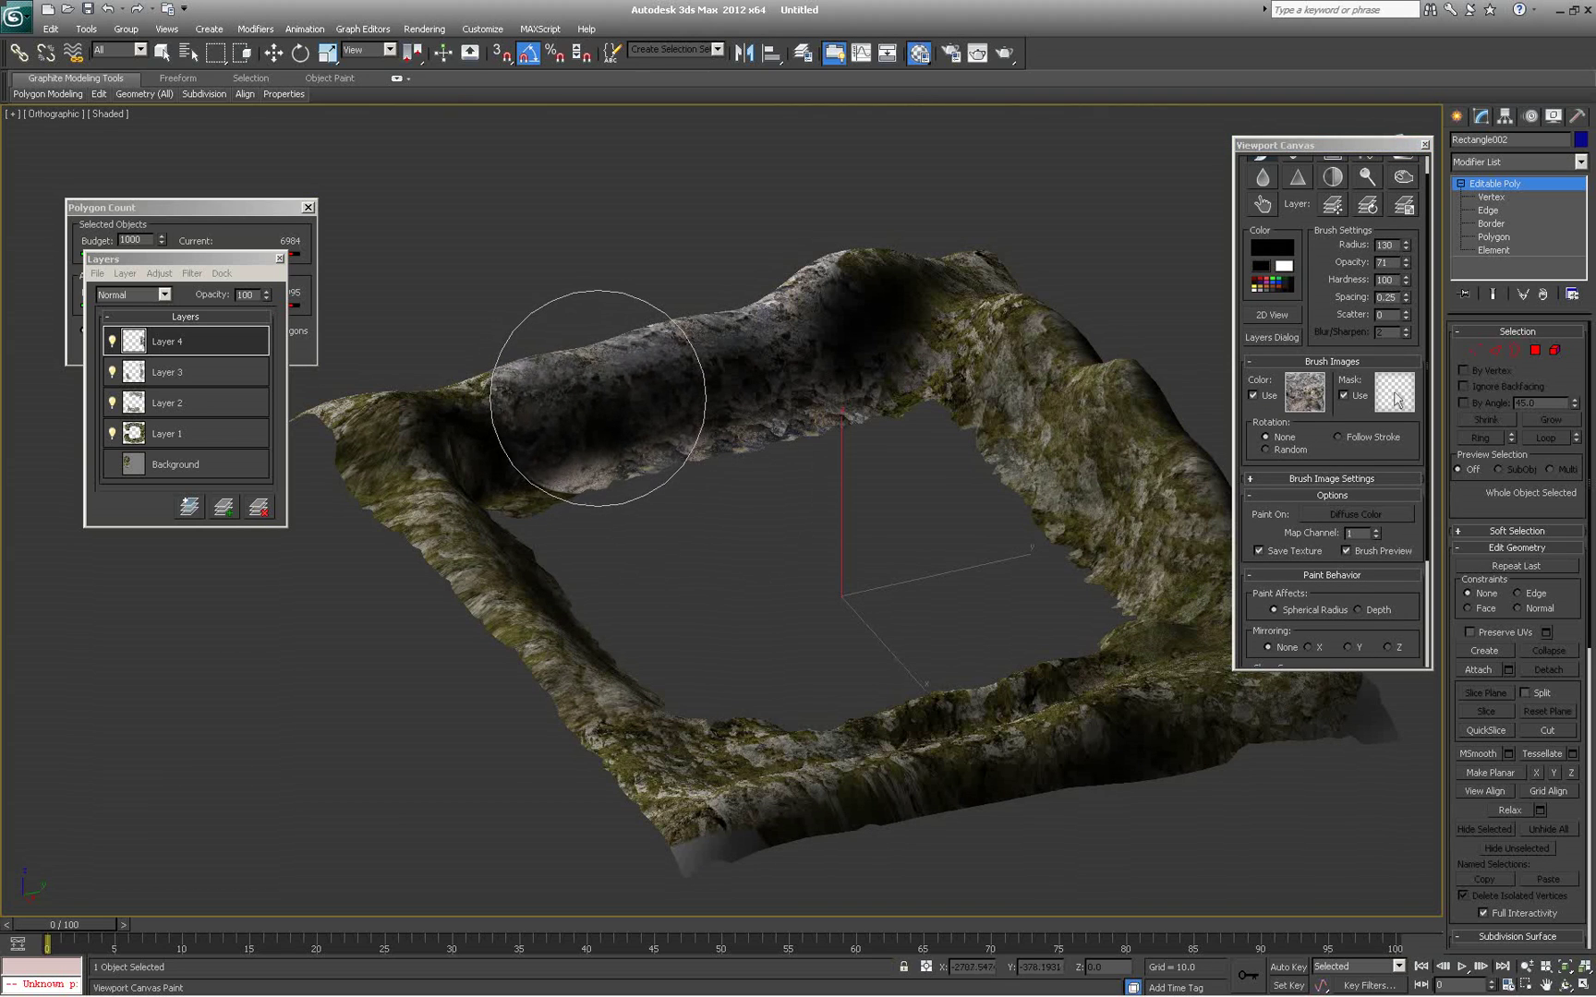
mouse_move(747, 669)
alt+middle_down()
mouse_move(737, 581)
mouse_move(759, 549)
mouse_move(961, 588)
mouse_move(731, 598)
alt+middle_up()
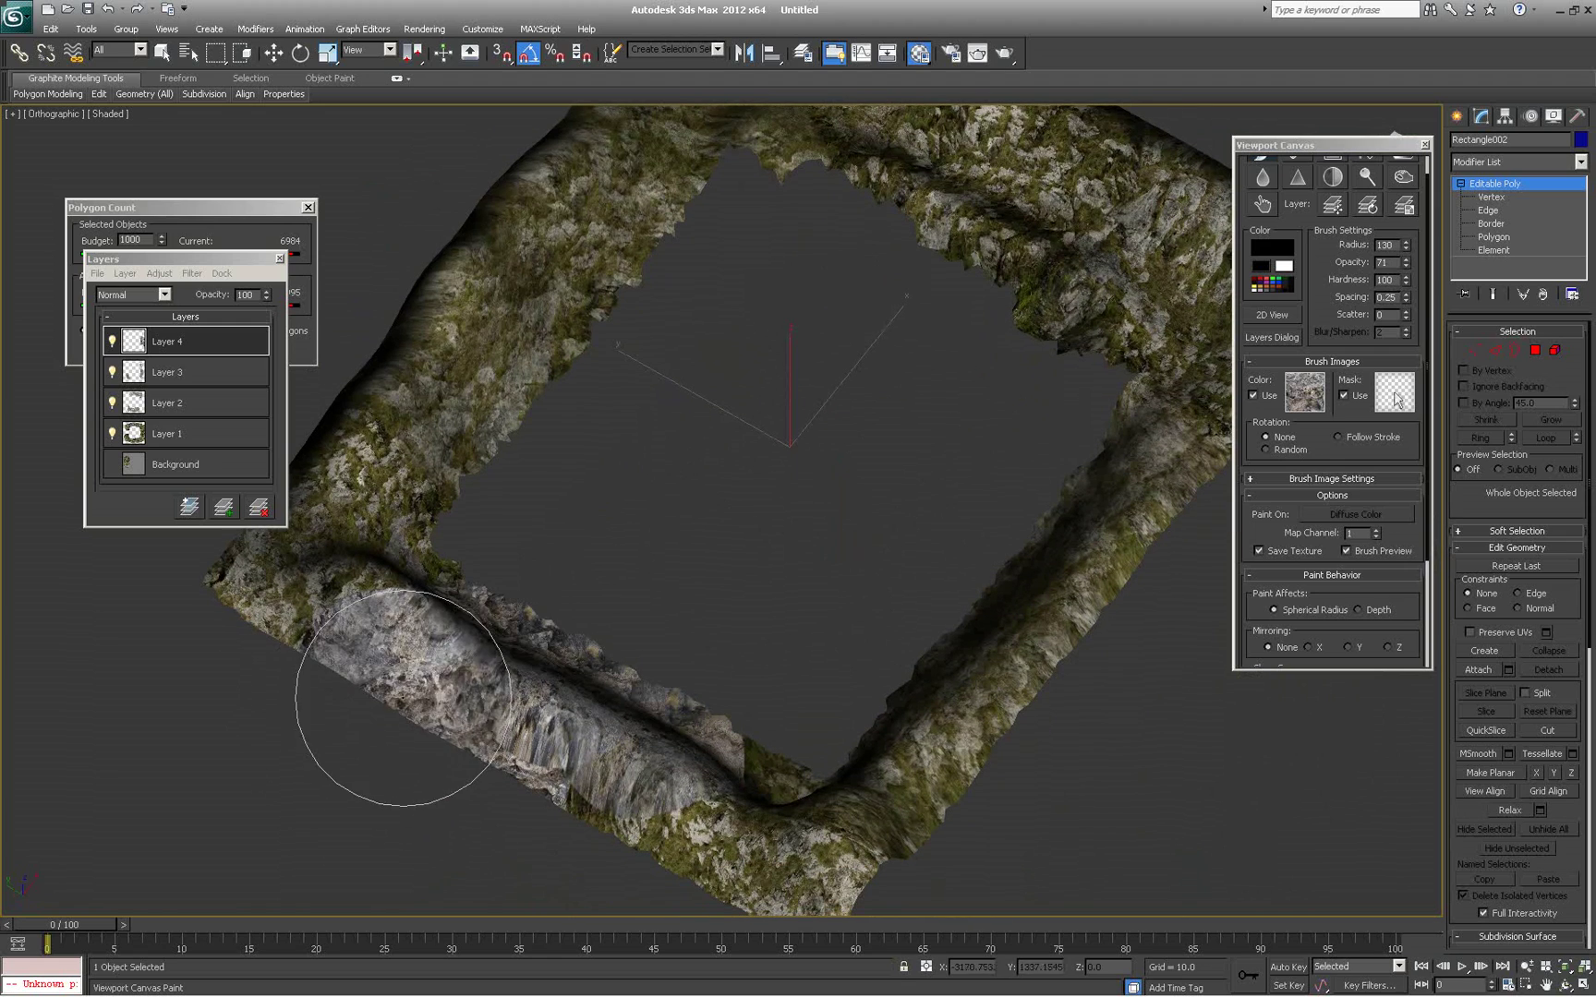
mouse_move(746, 480)
alt+middle_down()
mouse_move(731, 491)
mouse_move(570, 272)
mouse_move(712, 541)
mouse_move(731, 481)
mouse_move(784, 445)
alt+middle_up()
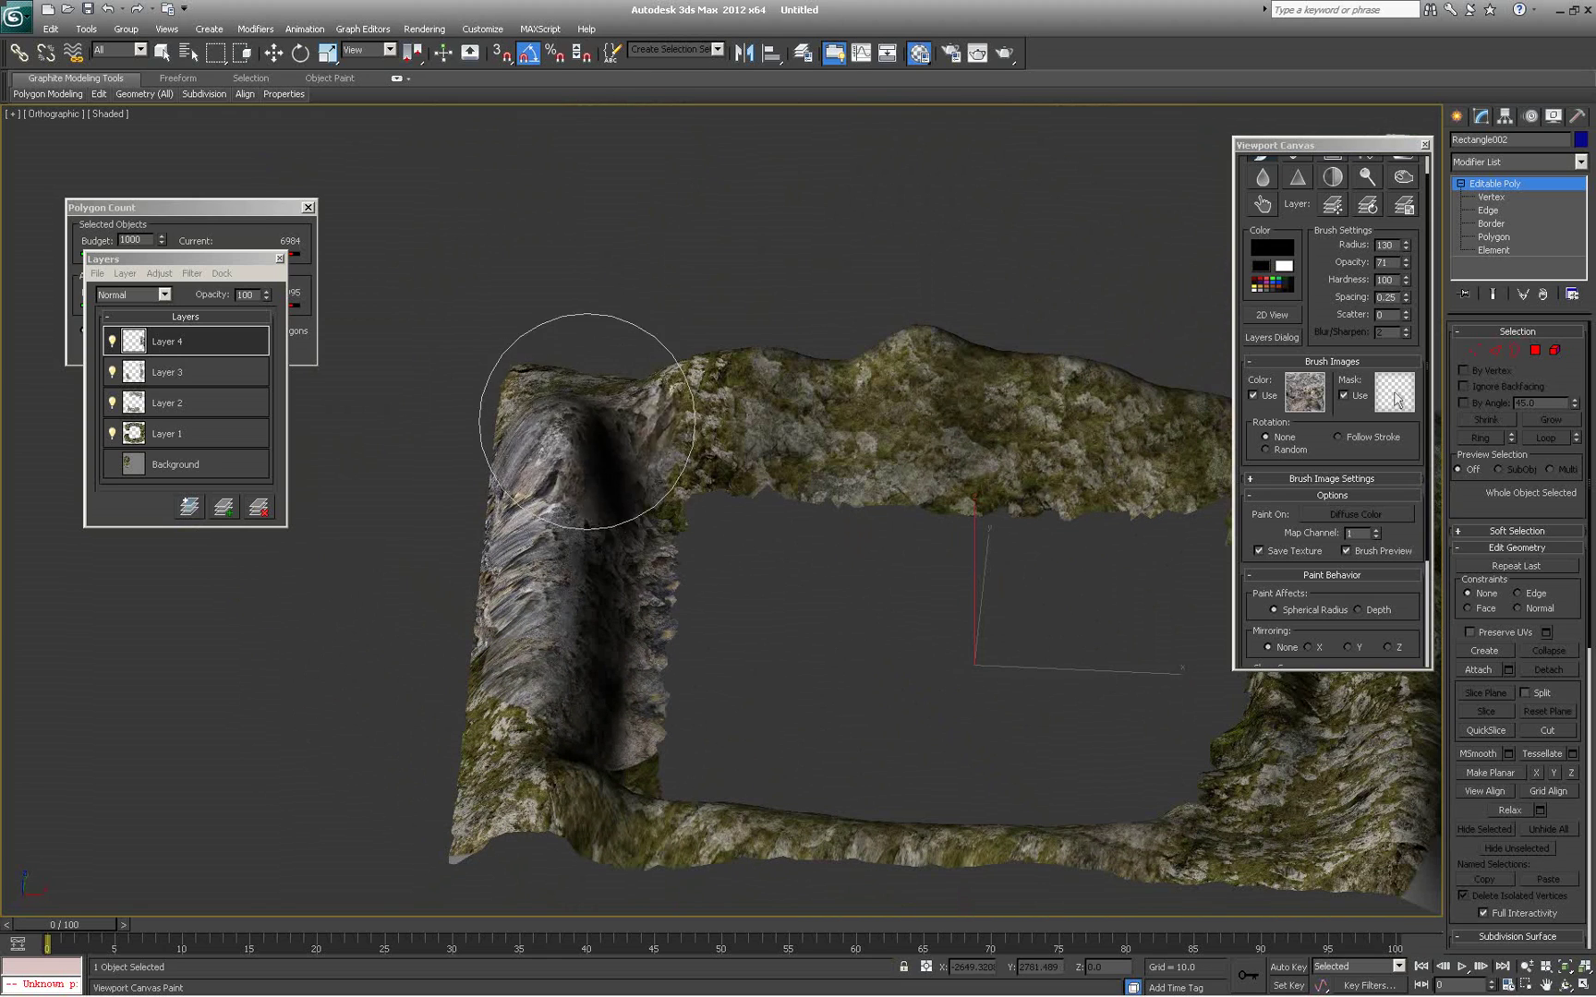
mouse_move(570, 357)
alt+middle_down()
mouse_move(865, 588)
mouse_move(984, 595)
alt+middle_up()
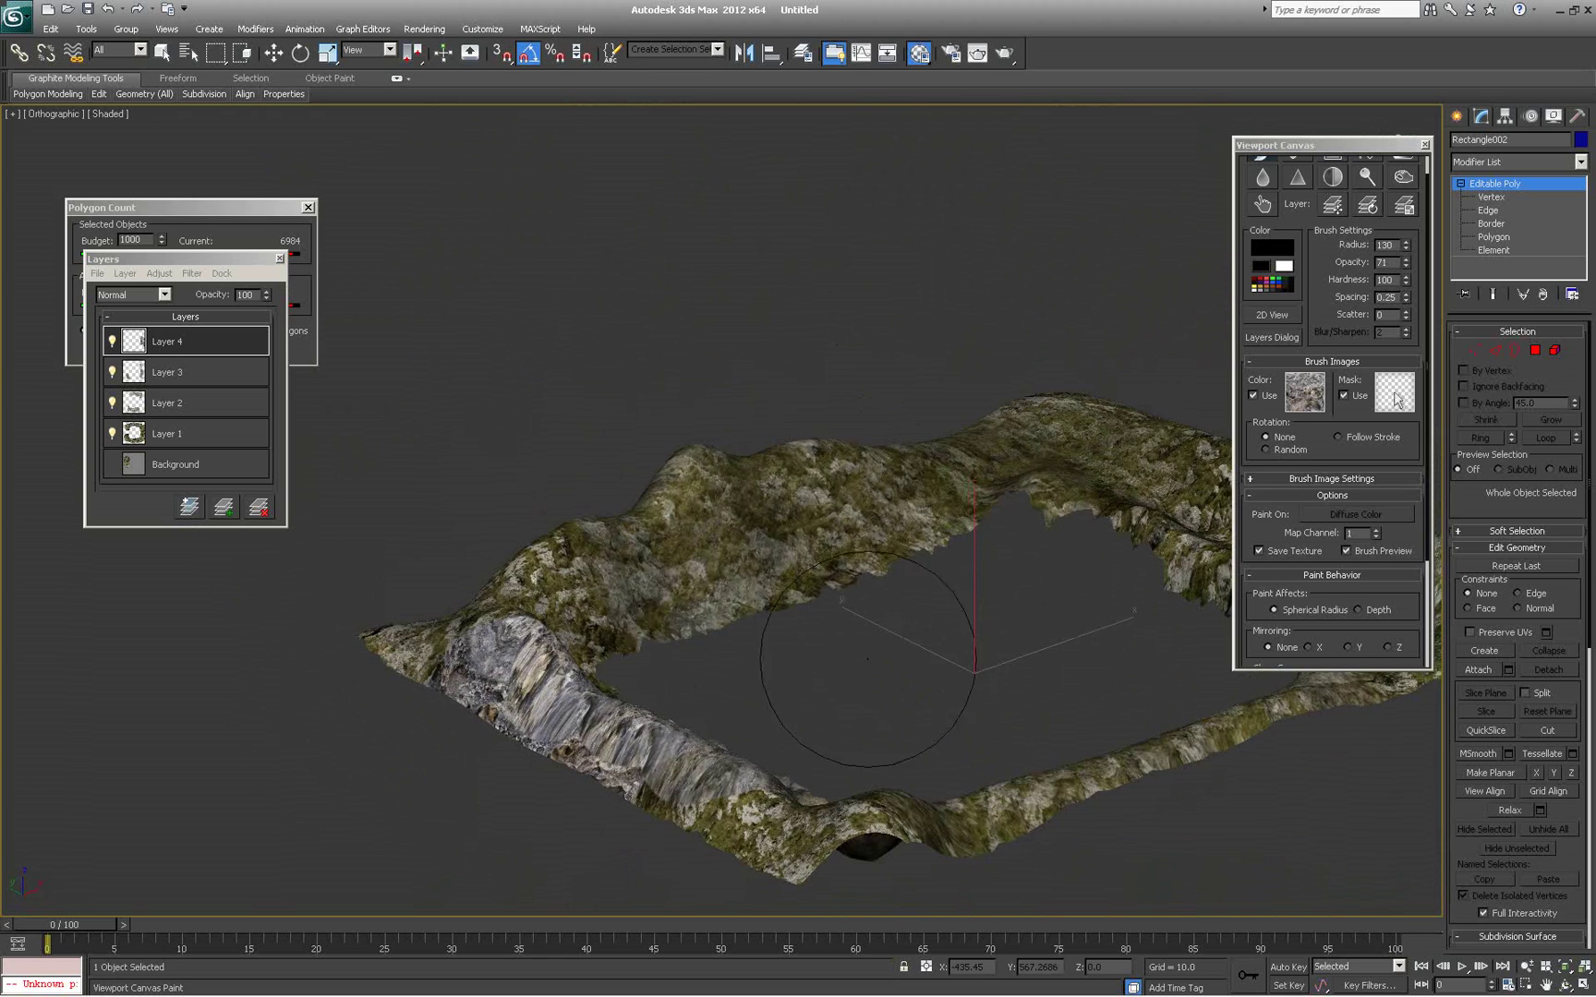
Finish painting, flatten the layers and save the current texture
mouse_move(997, 700)
alt+middle_down()
mouse_move(1032, 641)
mouse_move(844, 644)
mouse_move(840, 580)
mouse_move(834, 611)
mouse_move(669, 634)
mouse_move(677, 669)
mouse_move(694, 660)
alt+middle_up()
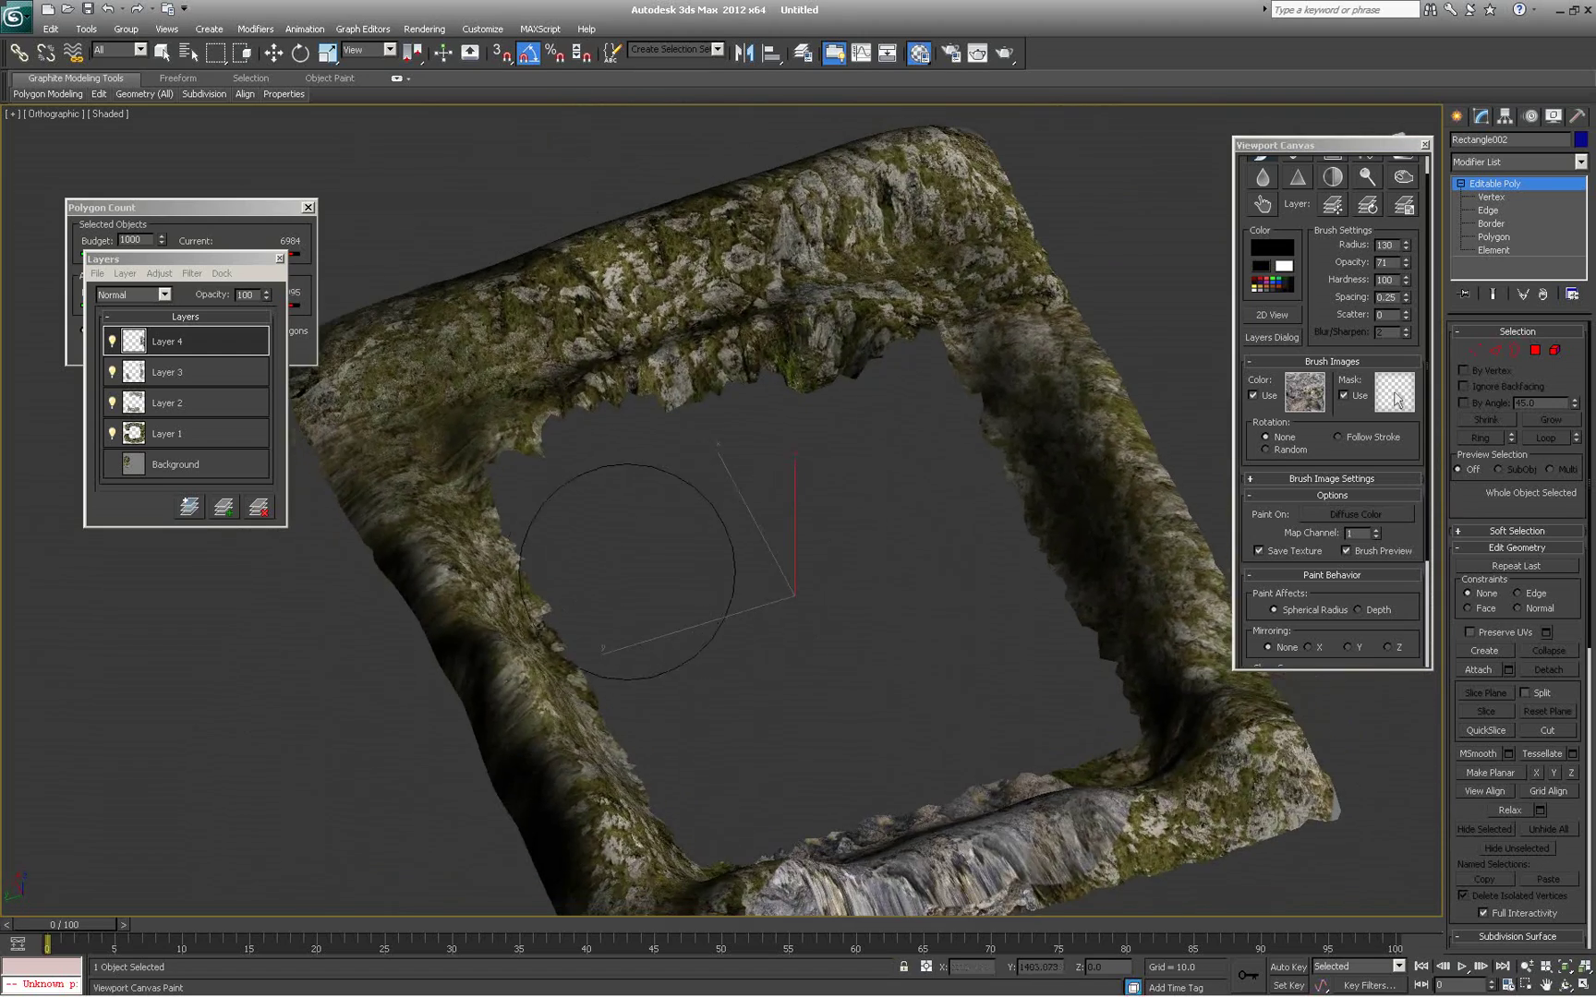
alt+middle_drag(624, 570, 587, 641)
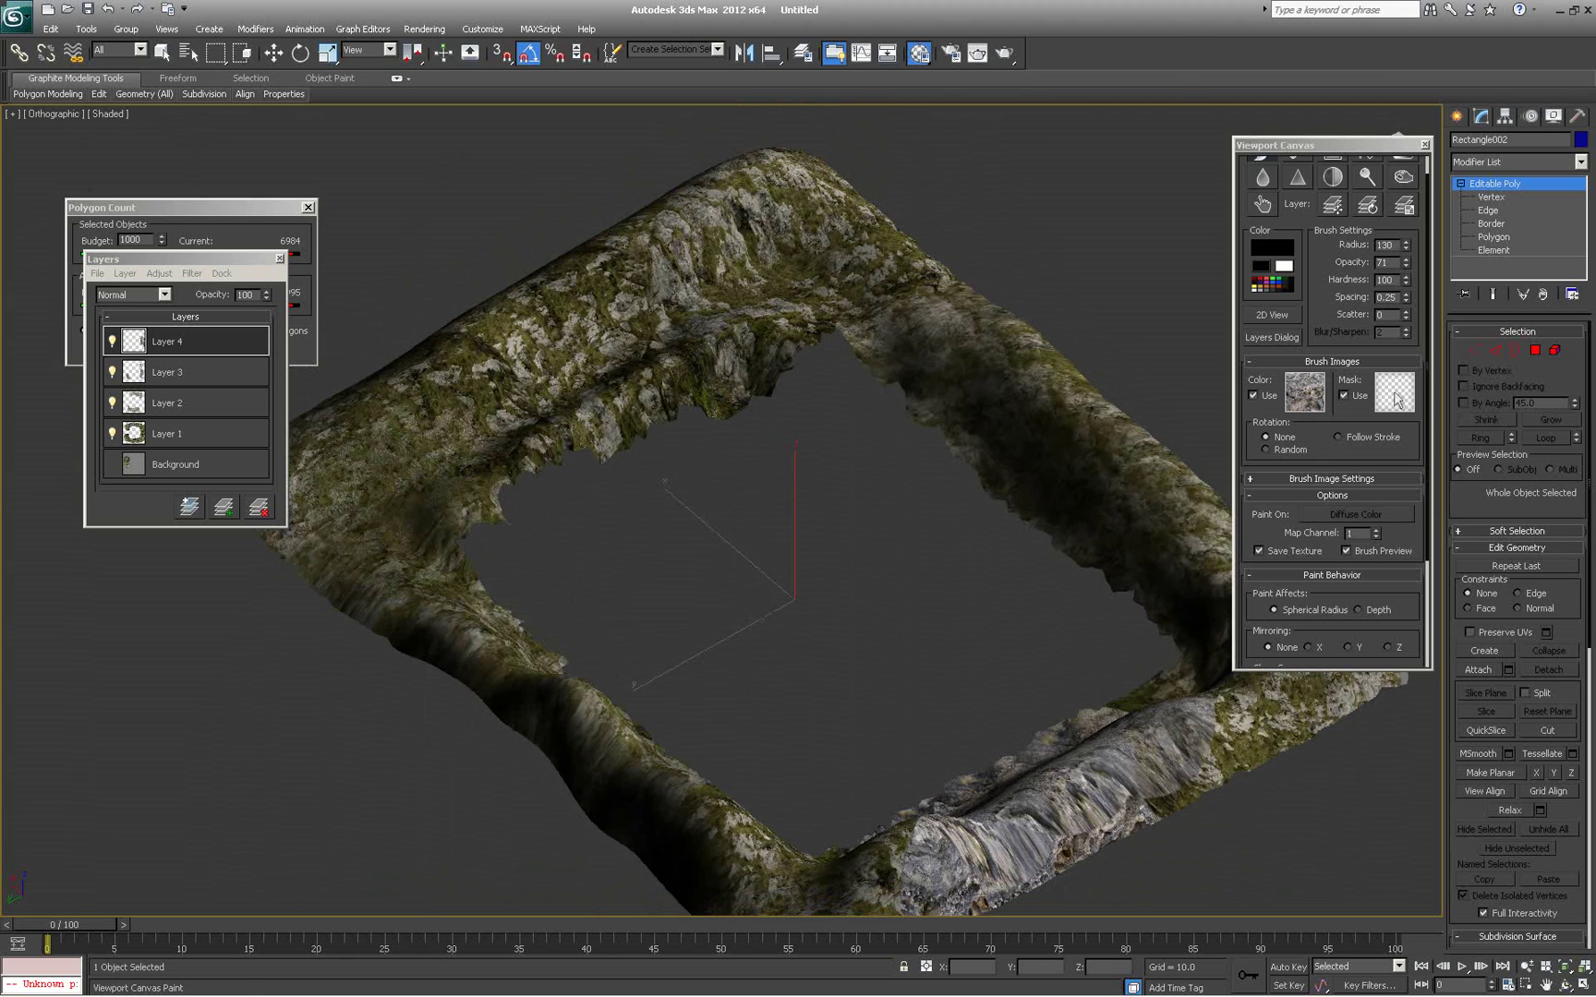
right_click(351, 401)
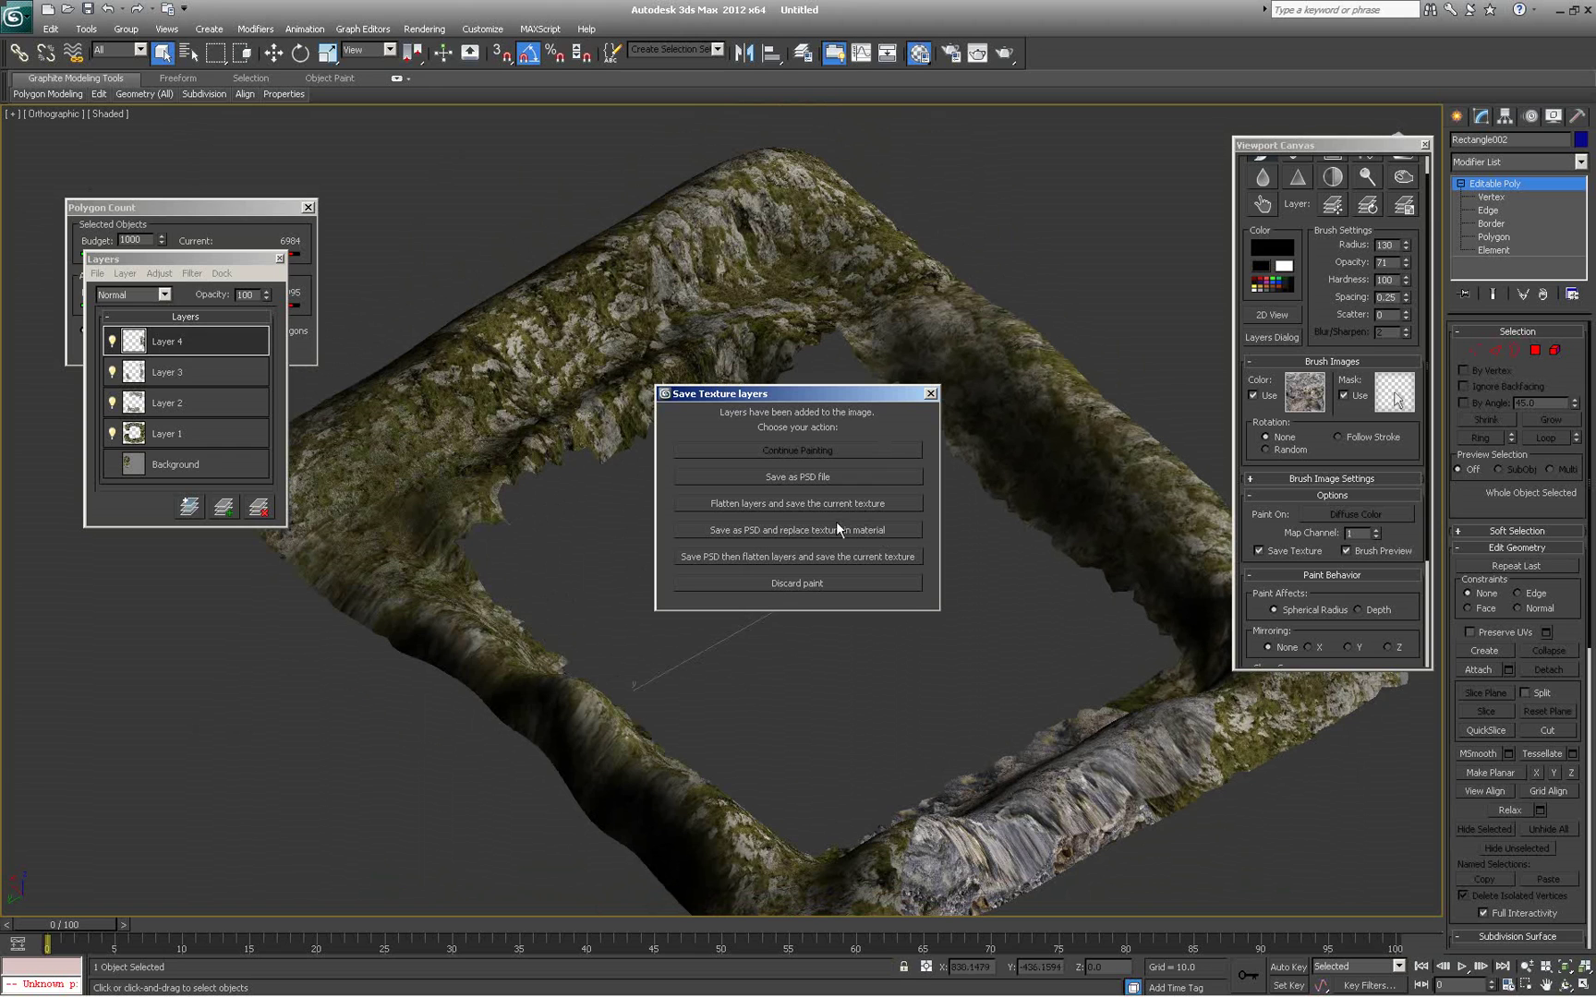
click(787, 503)
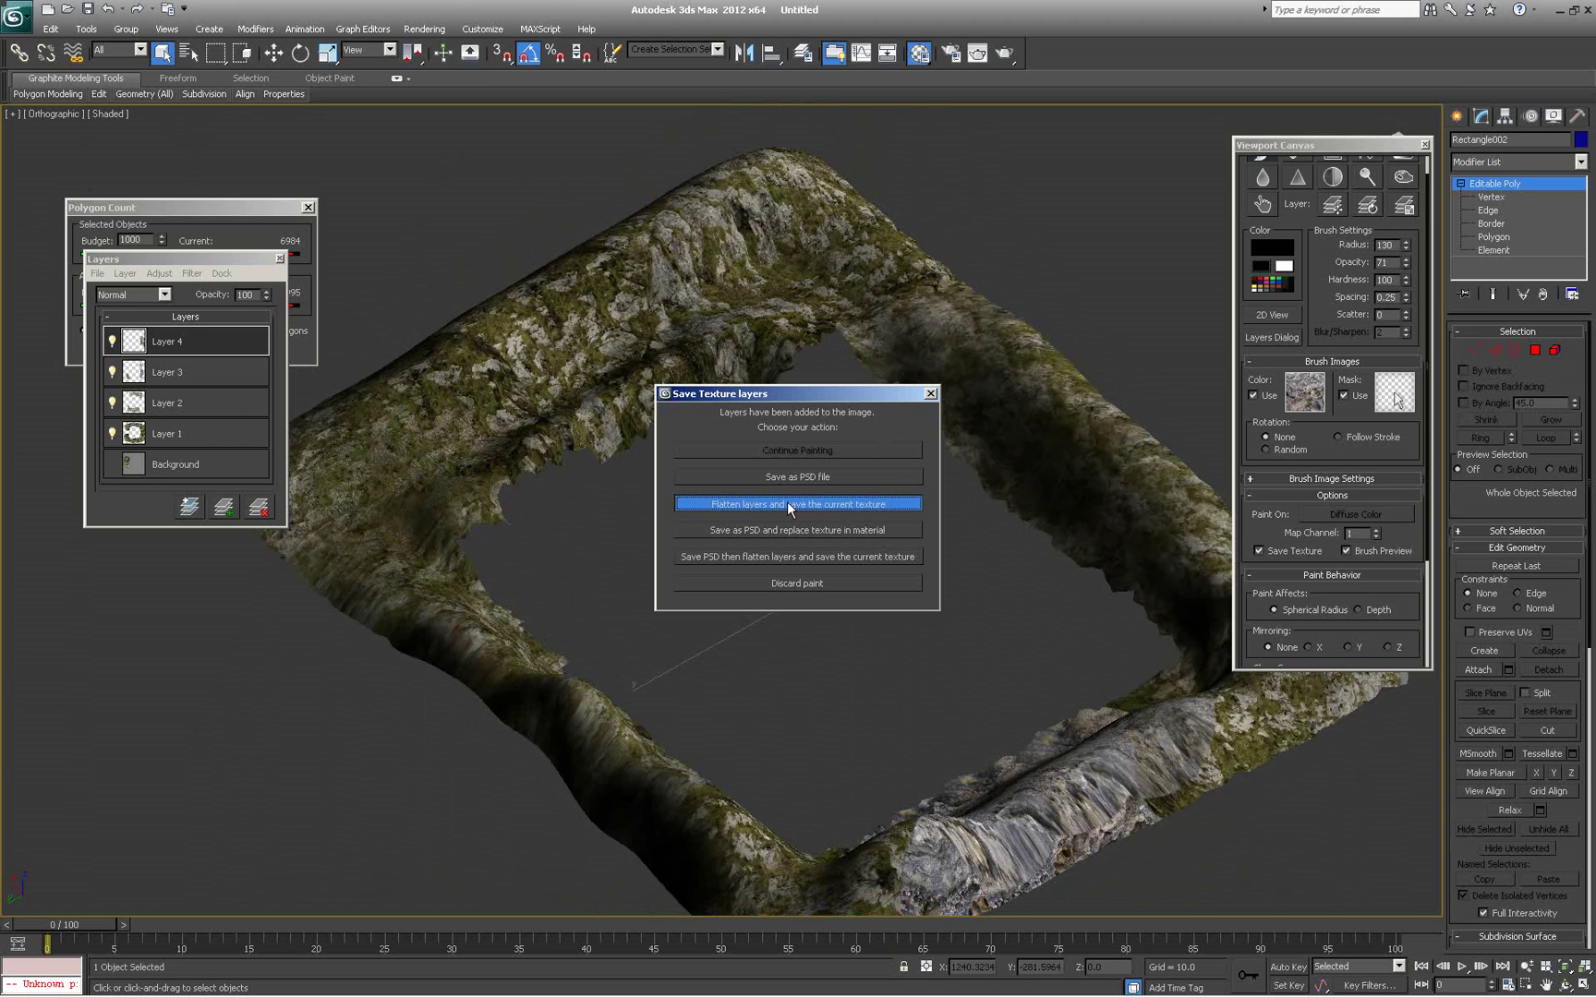
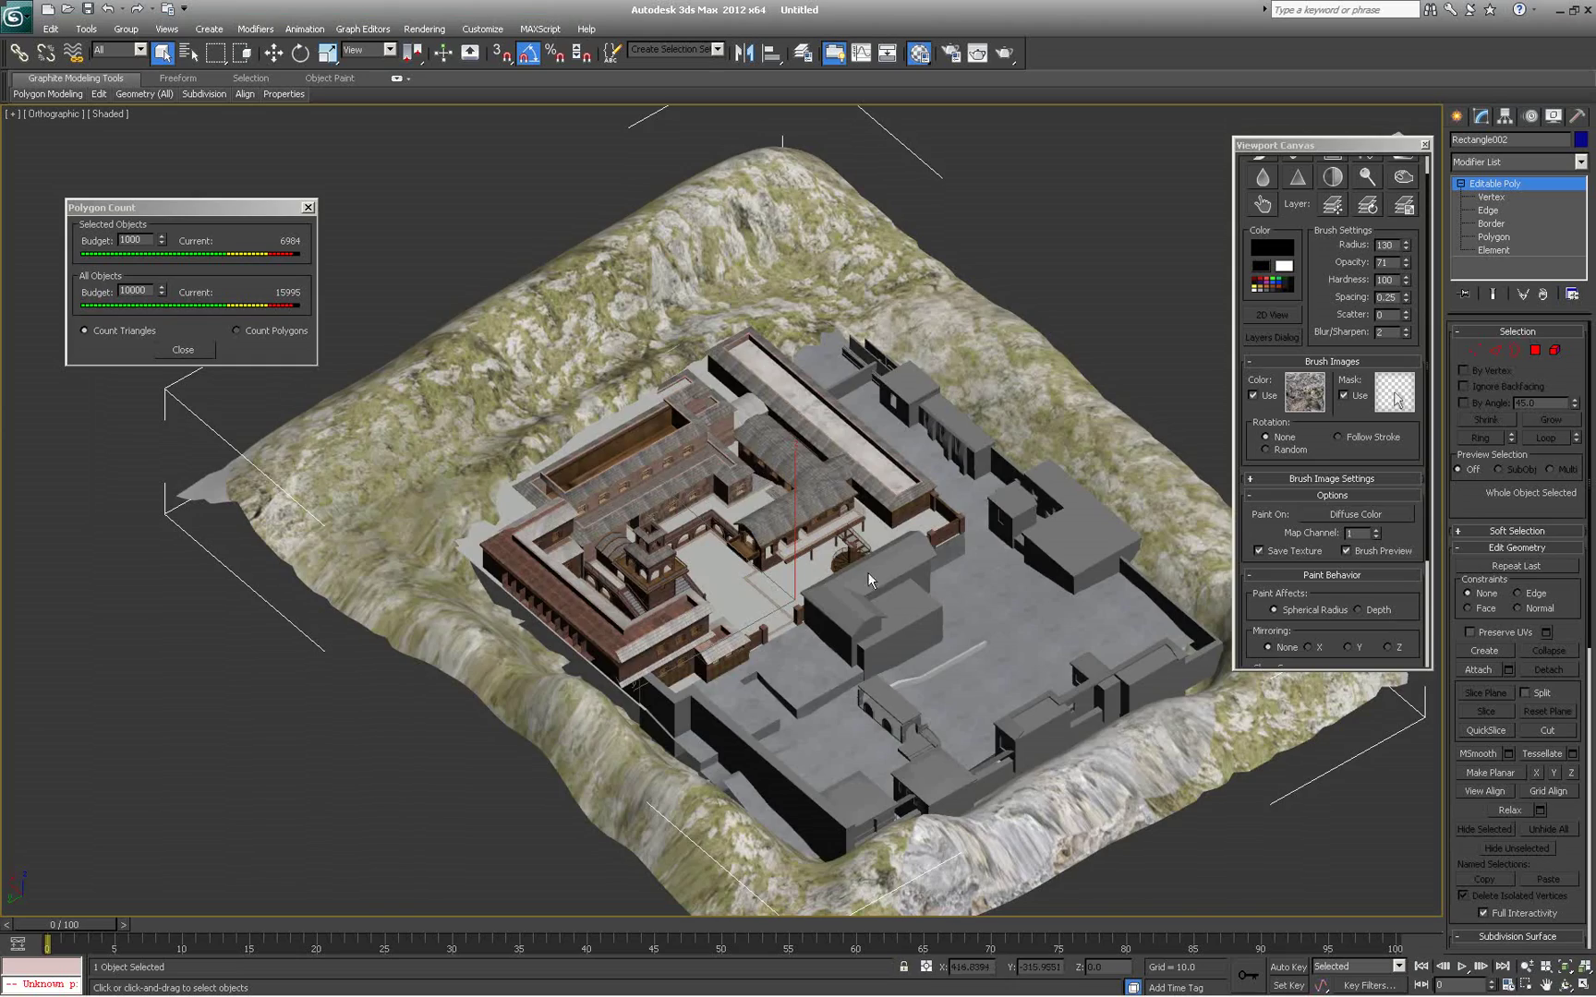
Inspect the textured terrain around the buildings and open the Material Editor on the 03 - Default material
alt+middle_drag(889, 550, 684, 489)
scroll(628, 544, up, 4)
alt+middle_drag(628, 544, 829, 515)
scroll(828, 516, up, 3)
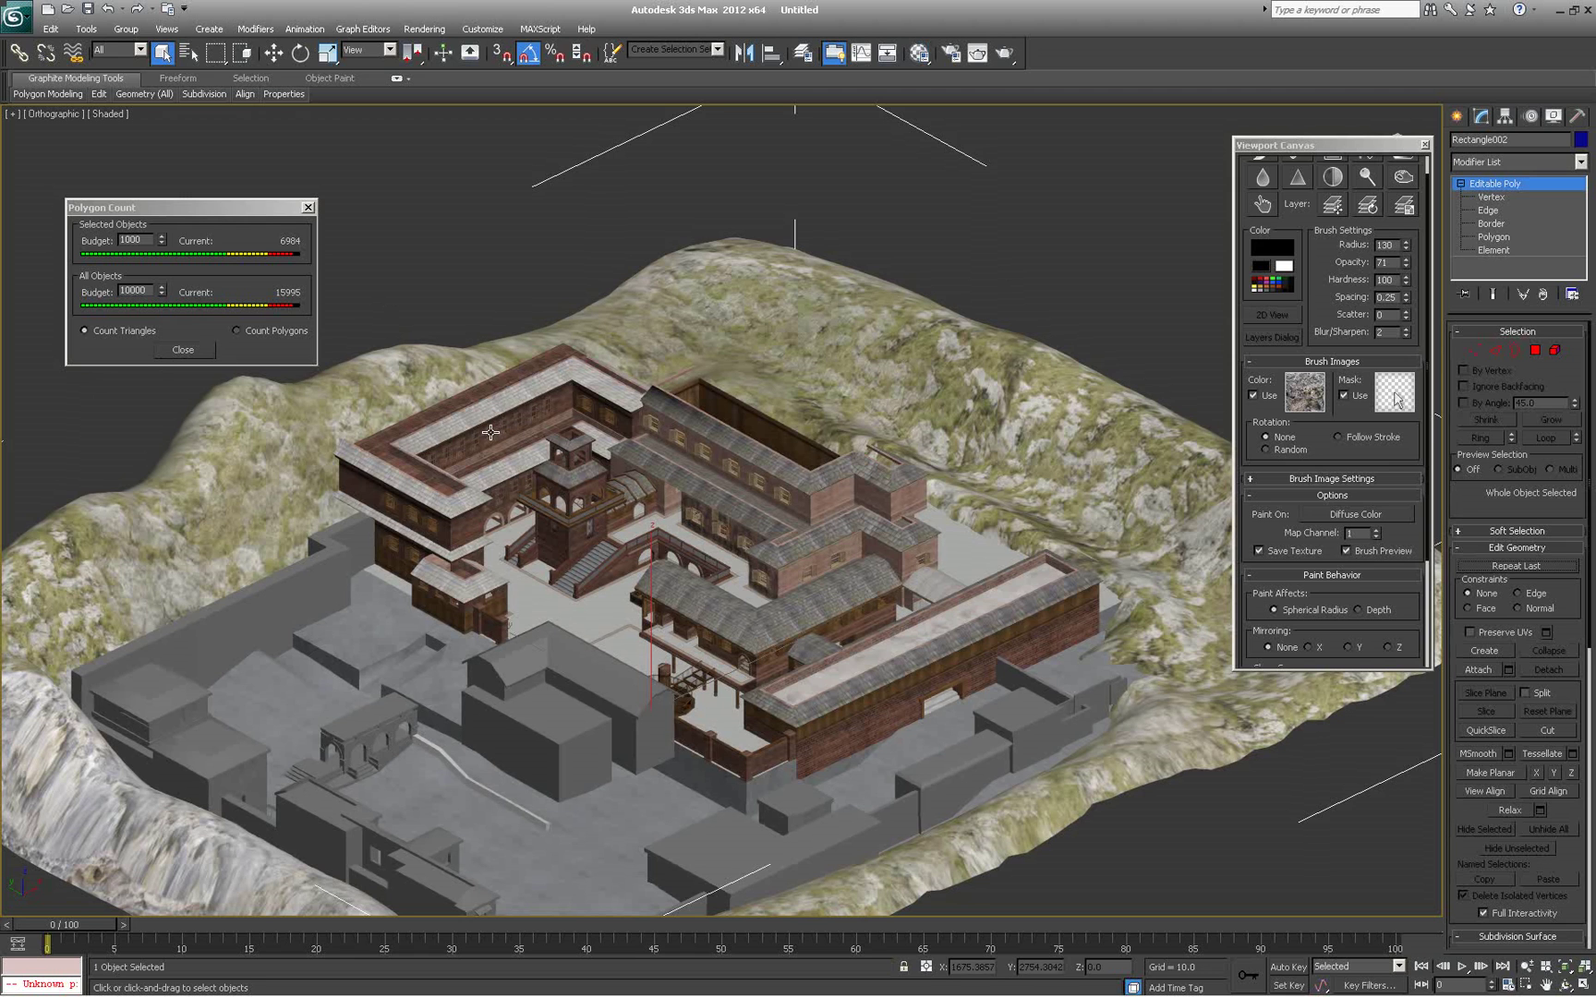
key(m)
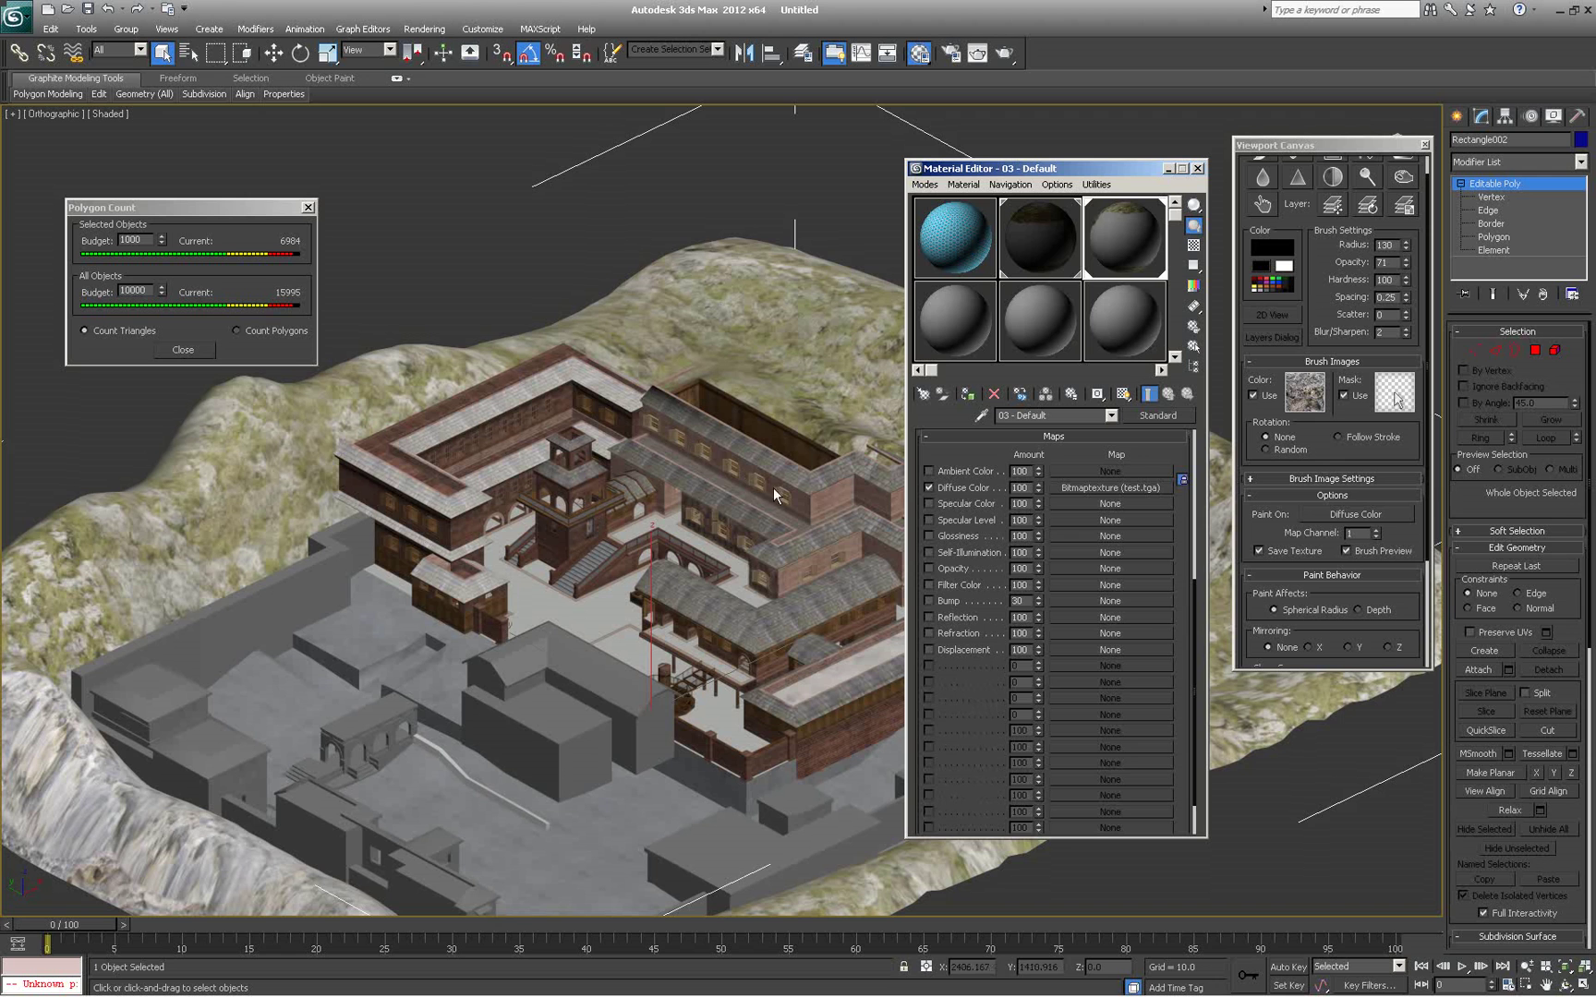
middle_drag(741, 606, 613, 553)
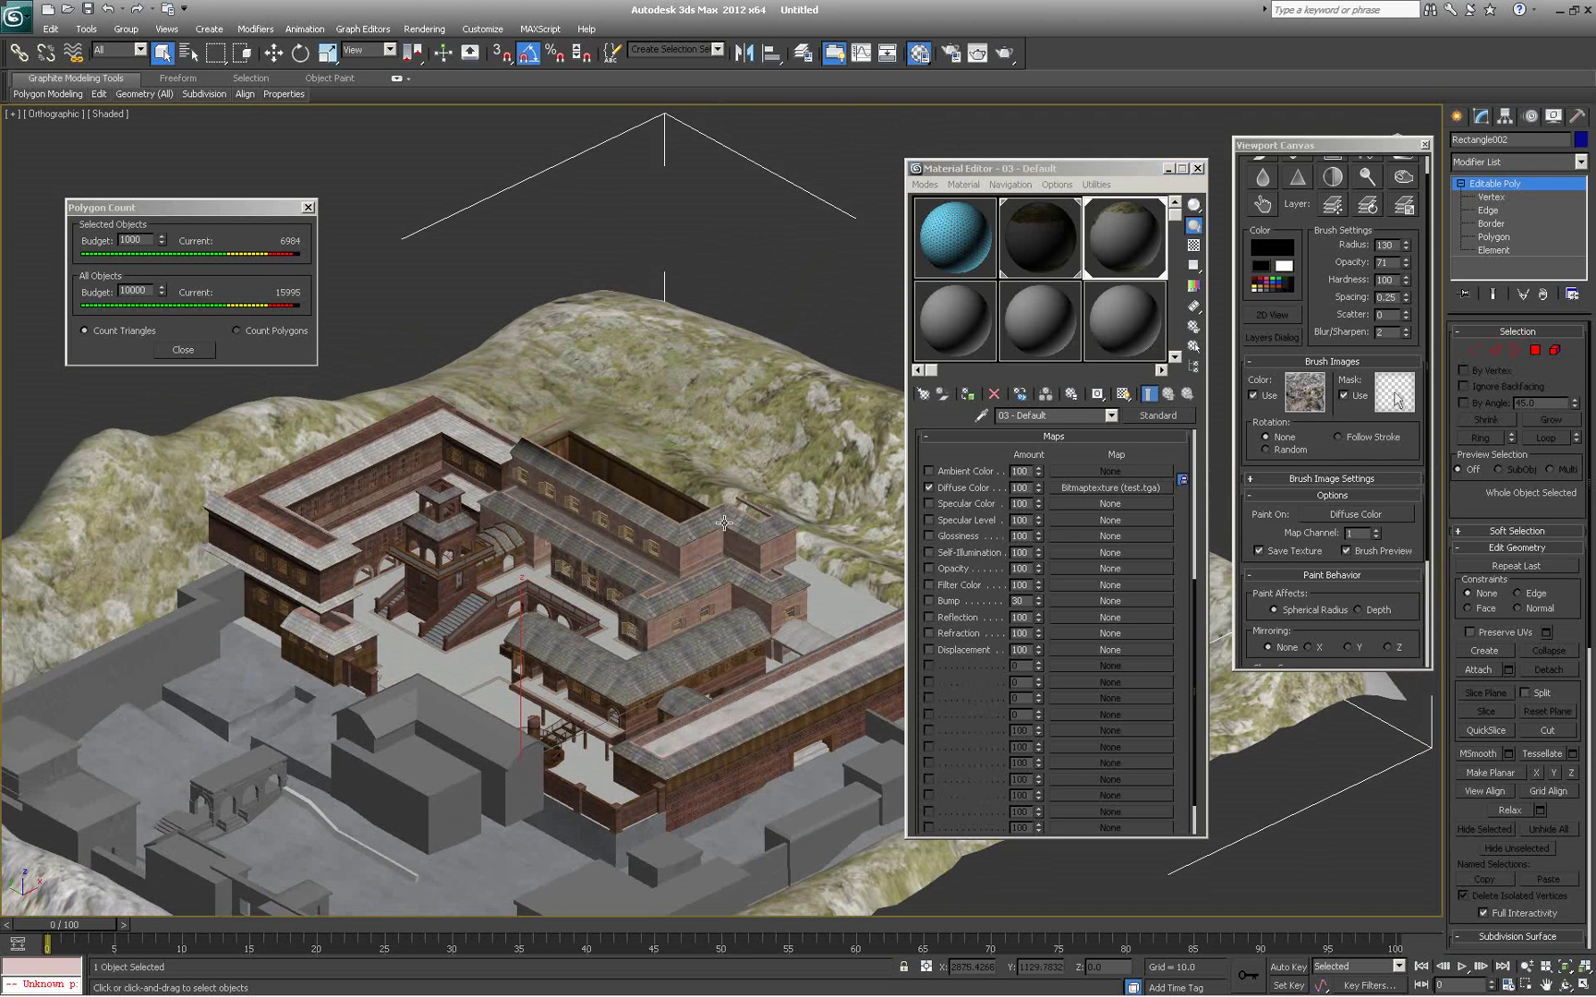
Close the Material Editor and examine the painted rock and grass on the terrain from all sides of the building complex
alt+middle_drag(667, 398, 689, 608)
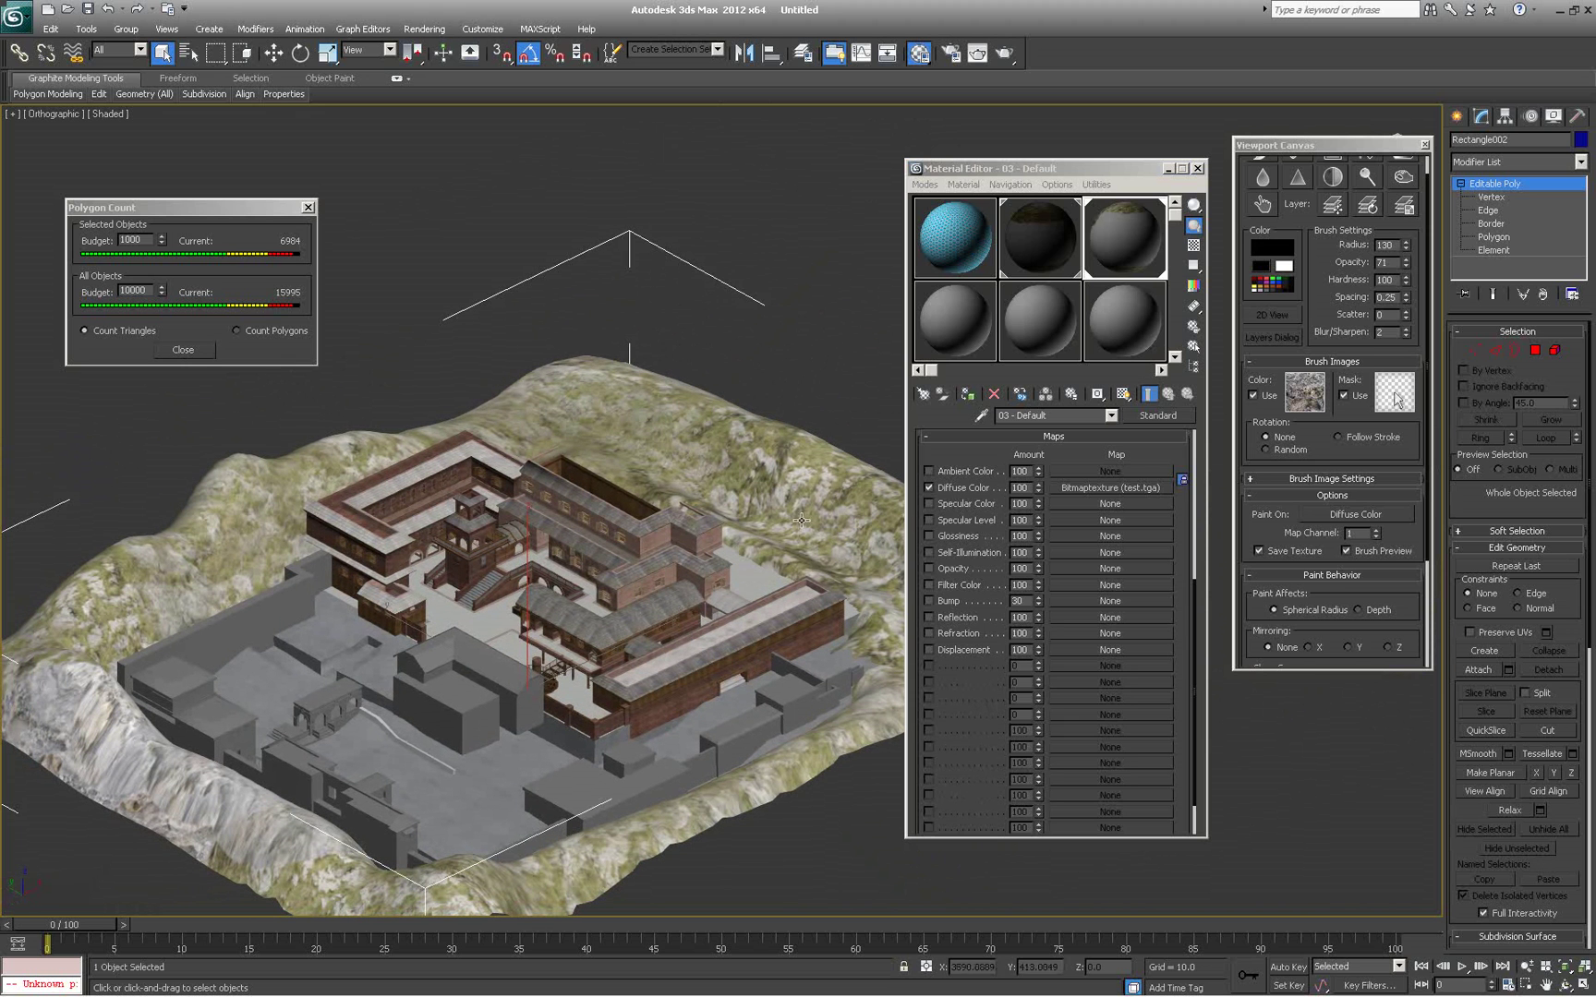
click(1198, 168)
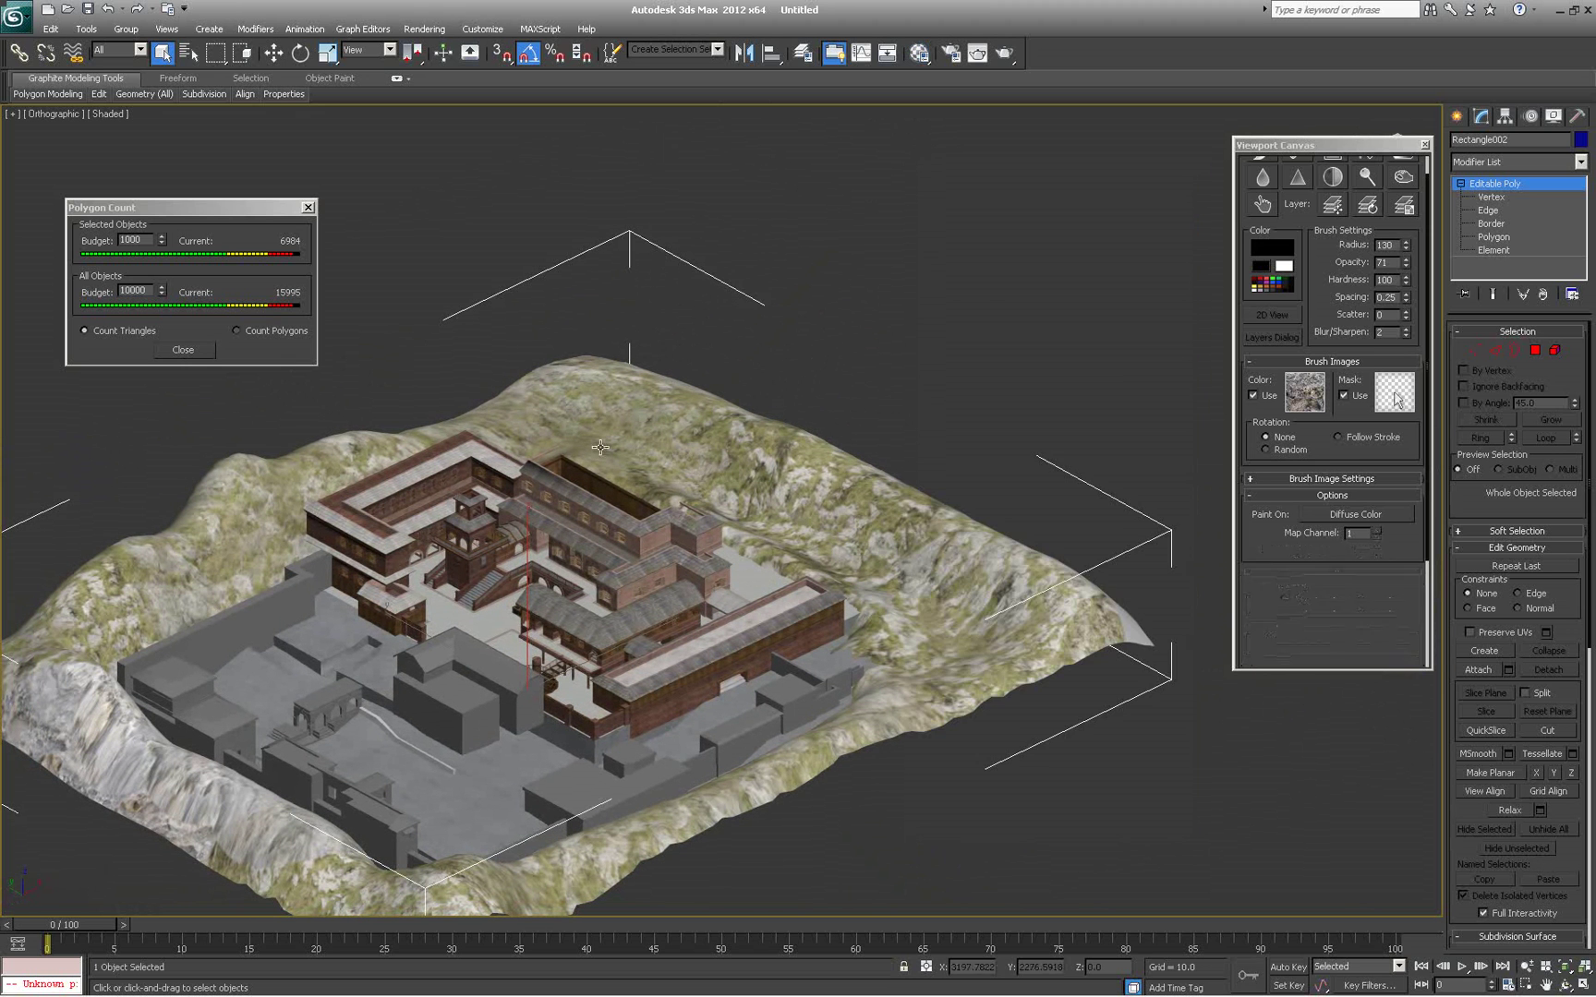
alt+middle_drag(664, 496, 494, 532)
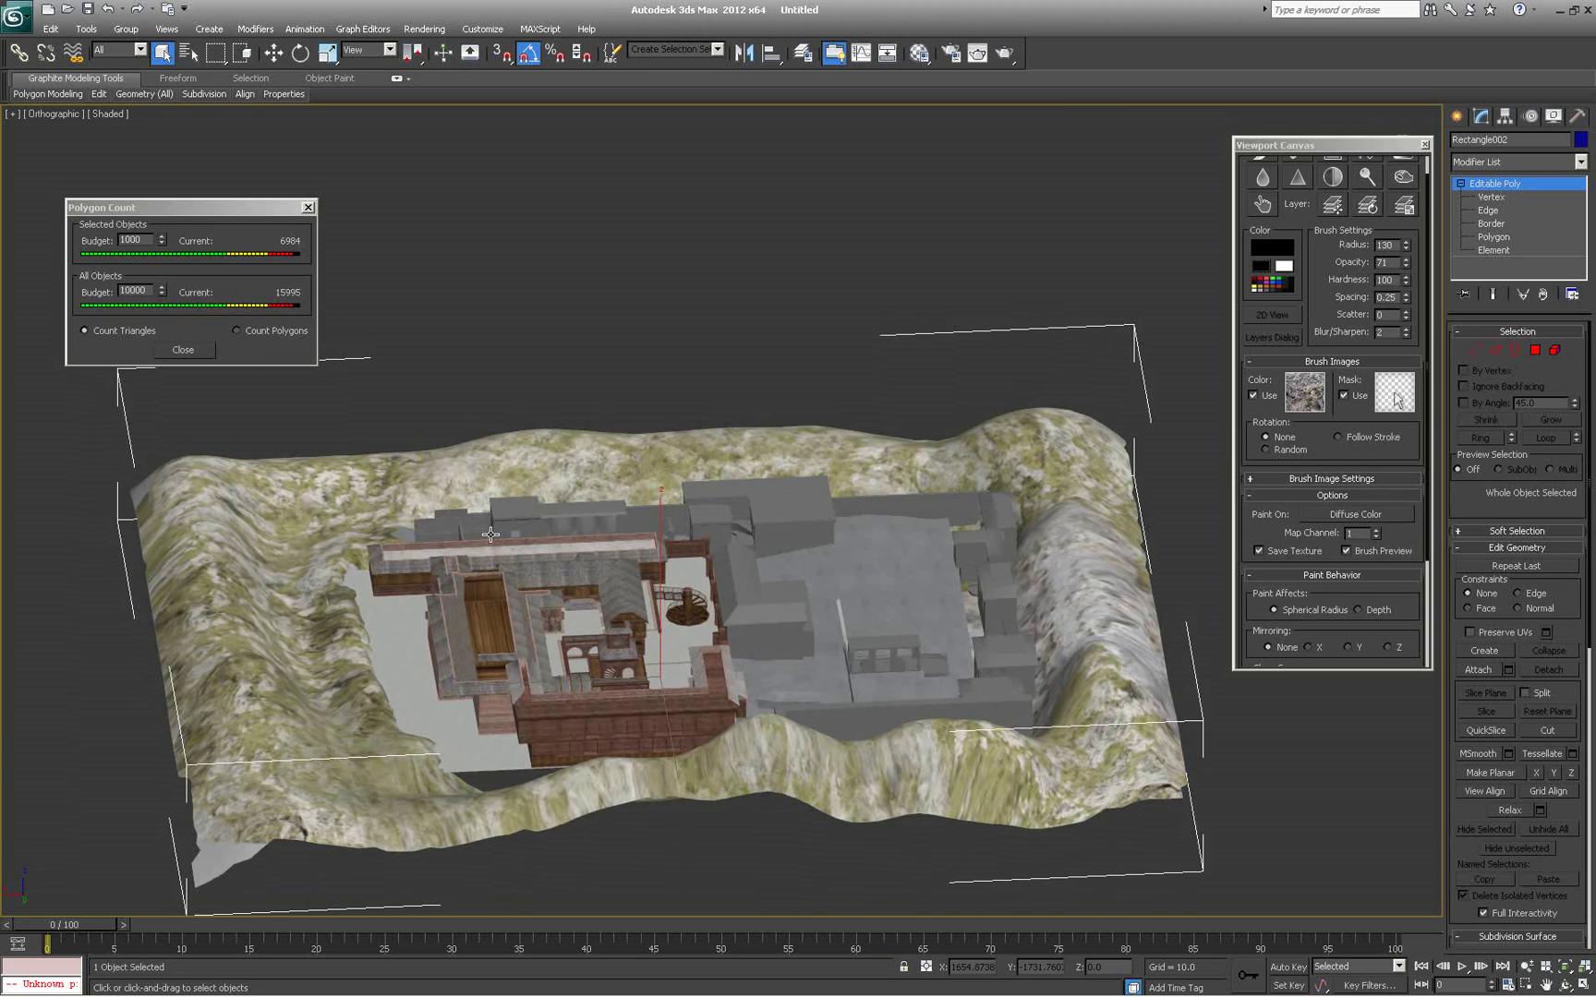
alt+middle_drag(613, 565, 960, 605)
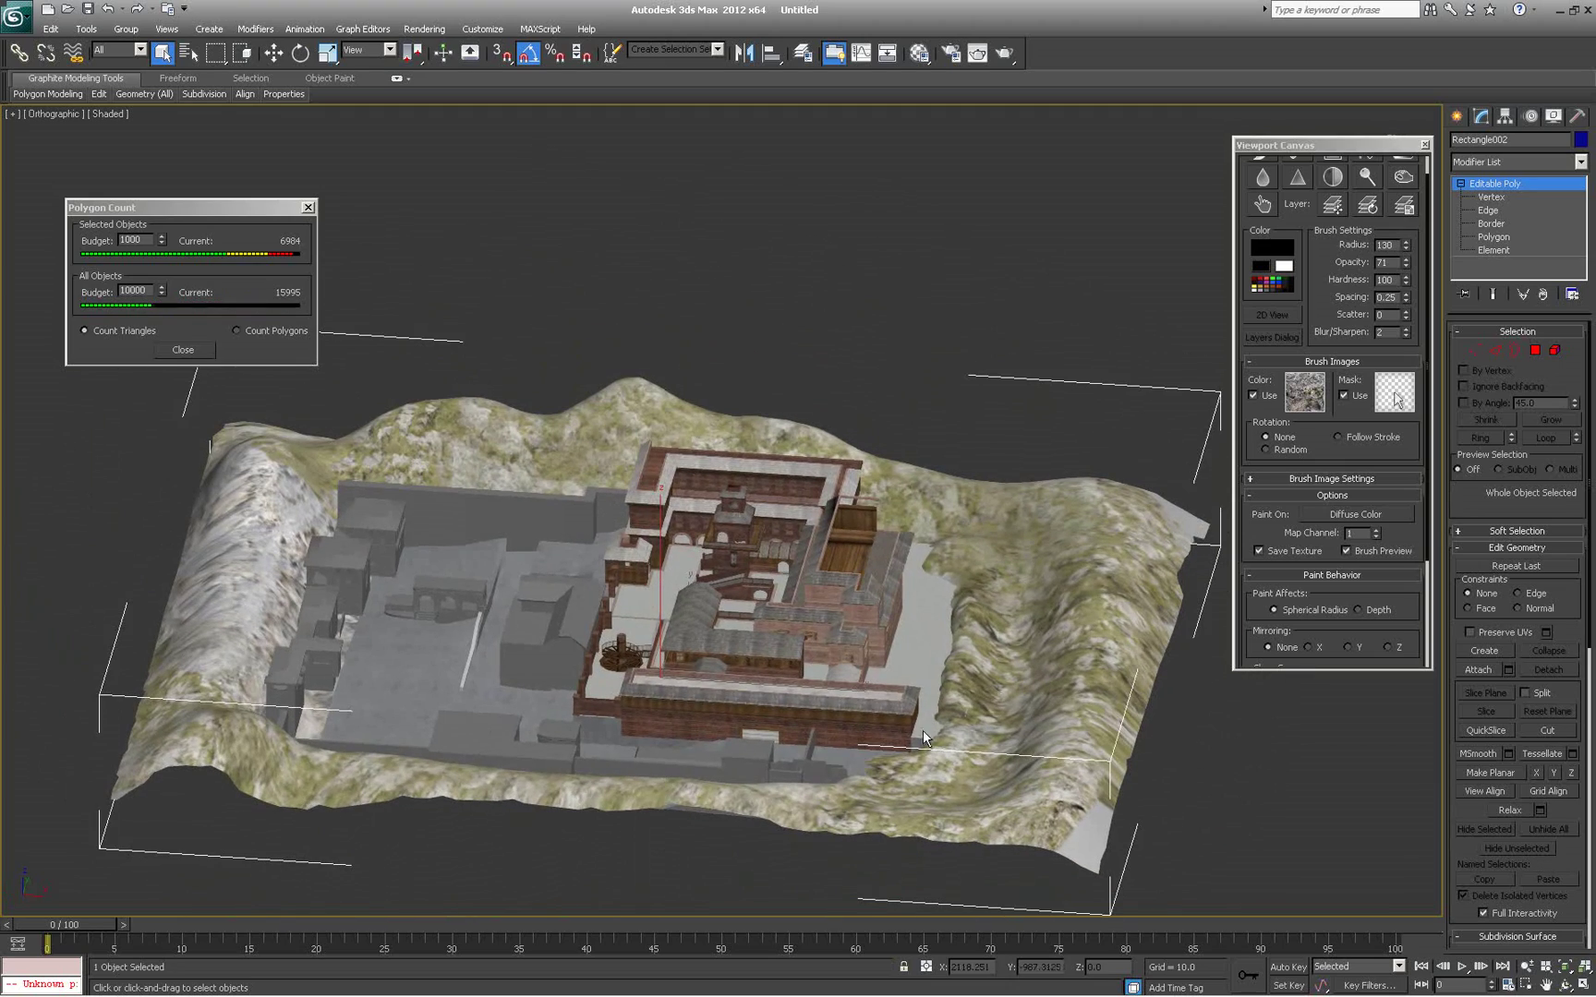
alt+middle_drag(528, 500, 886, 687)
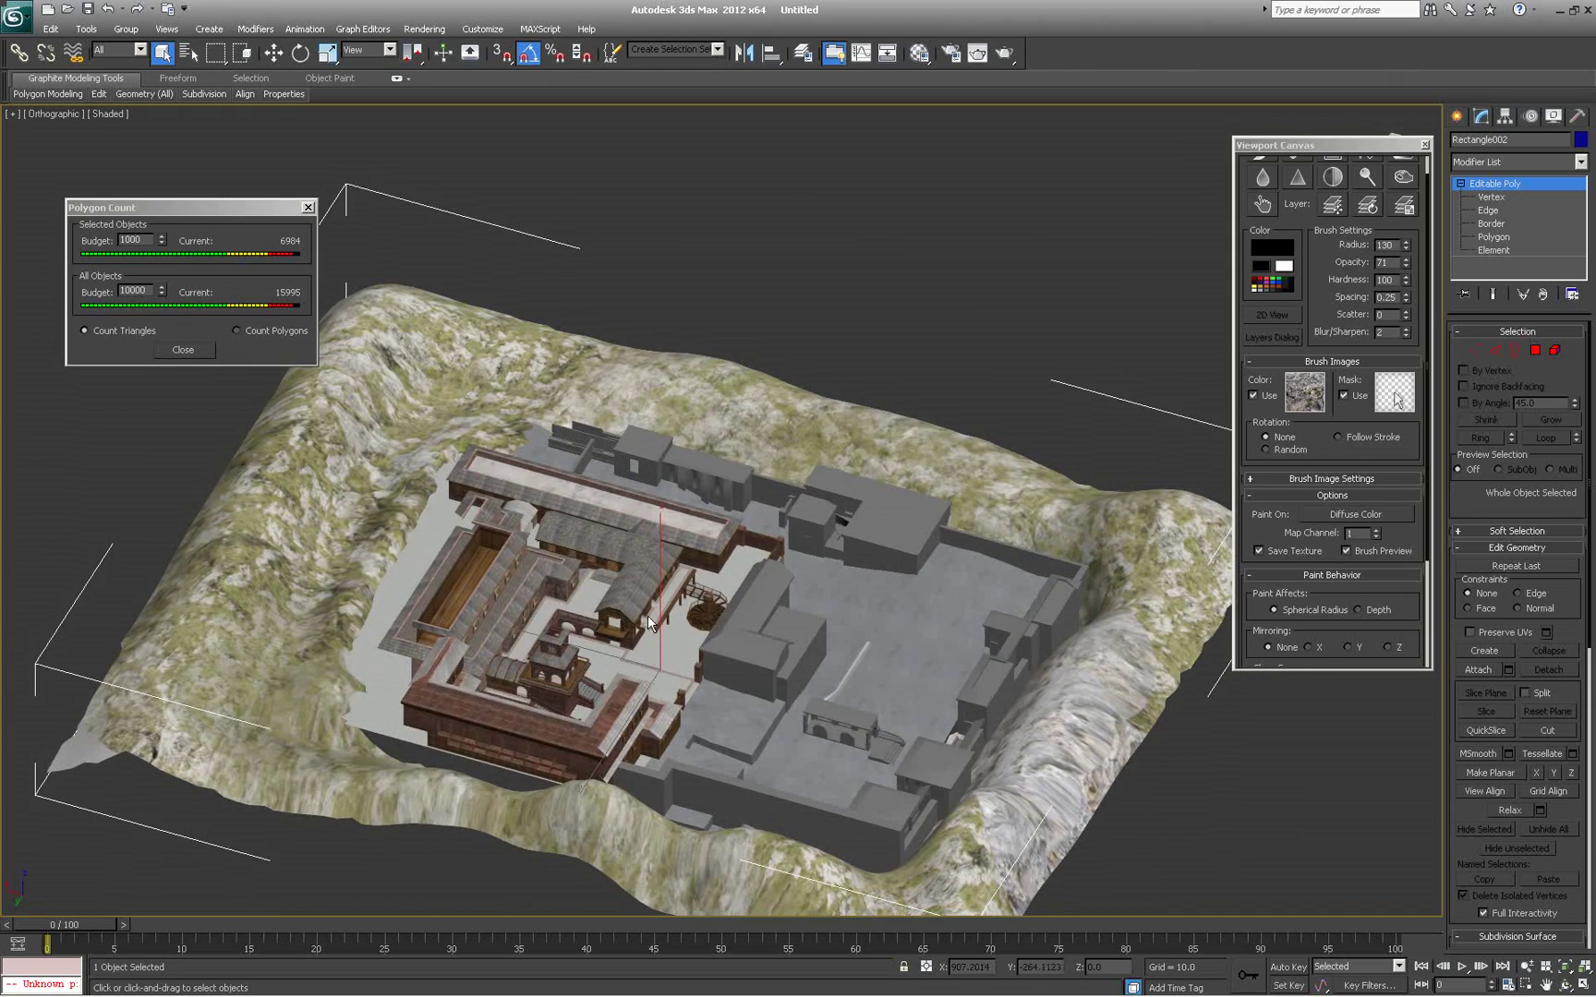
alt+middle_drag(663, 702, 614, 688)
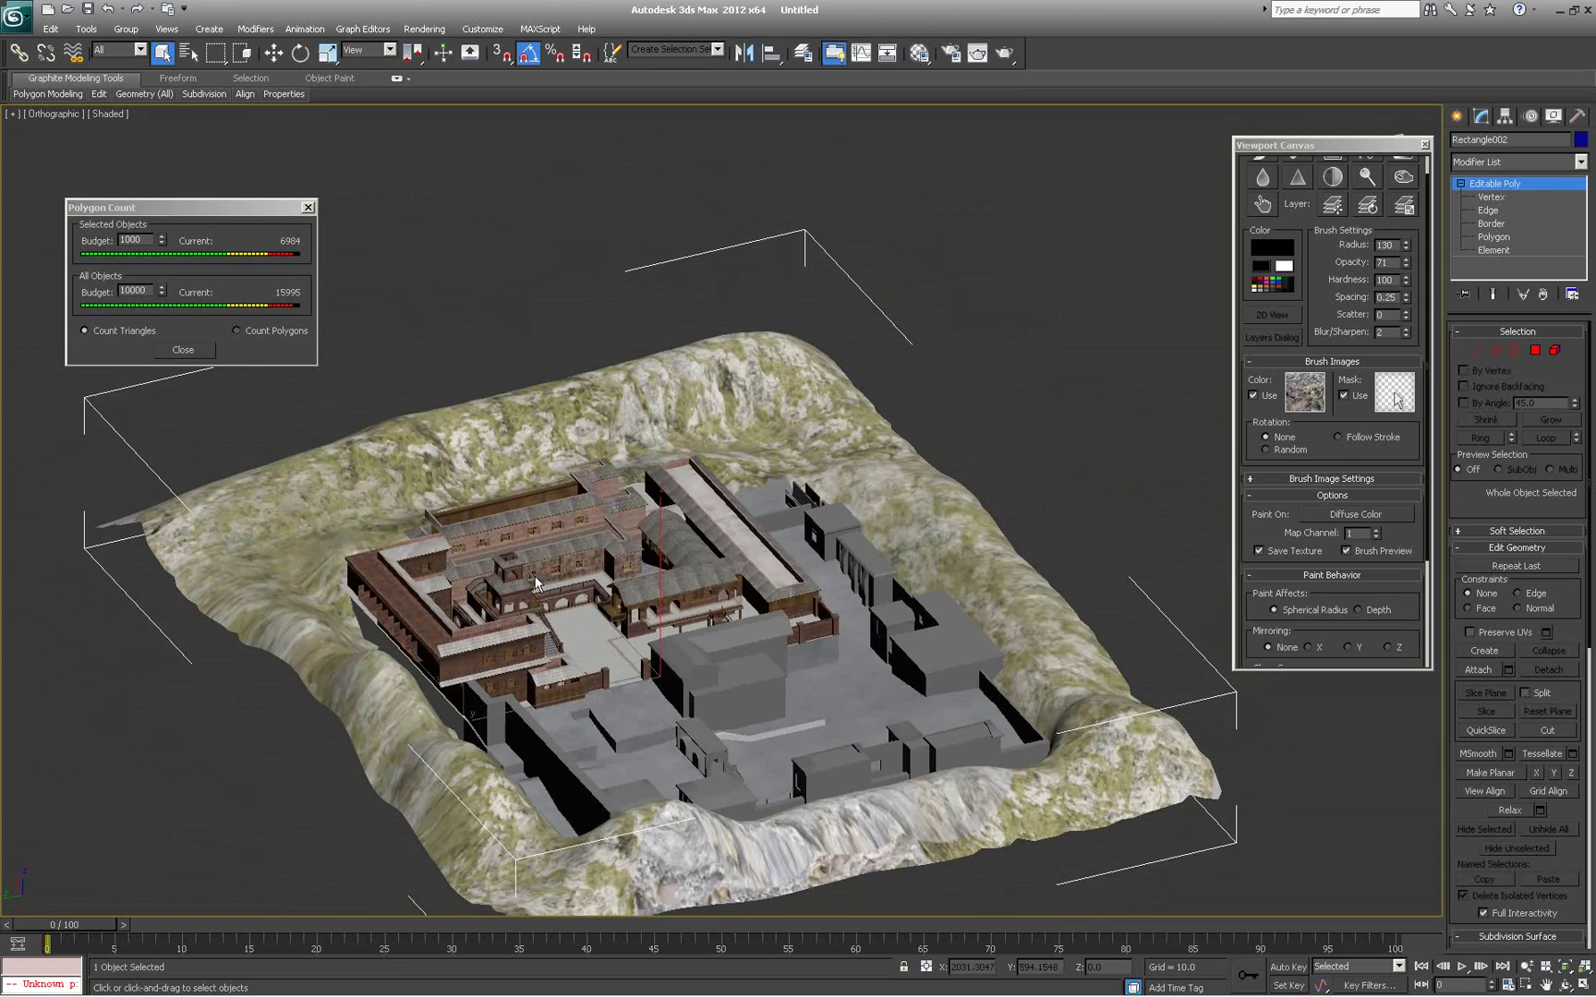
alt+middle_drag(760, 609, 569, 640)
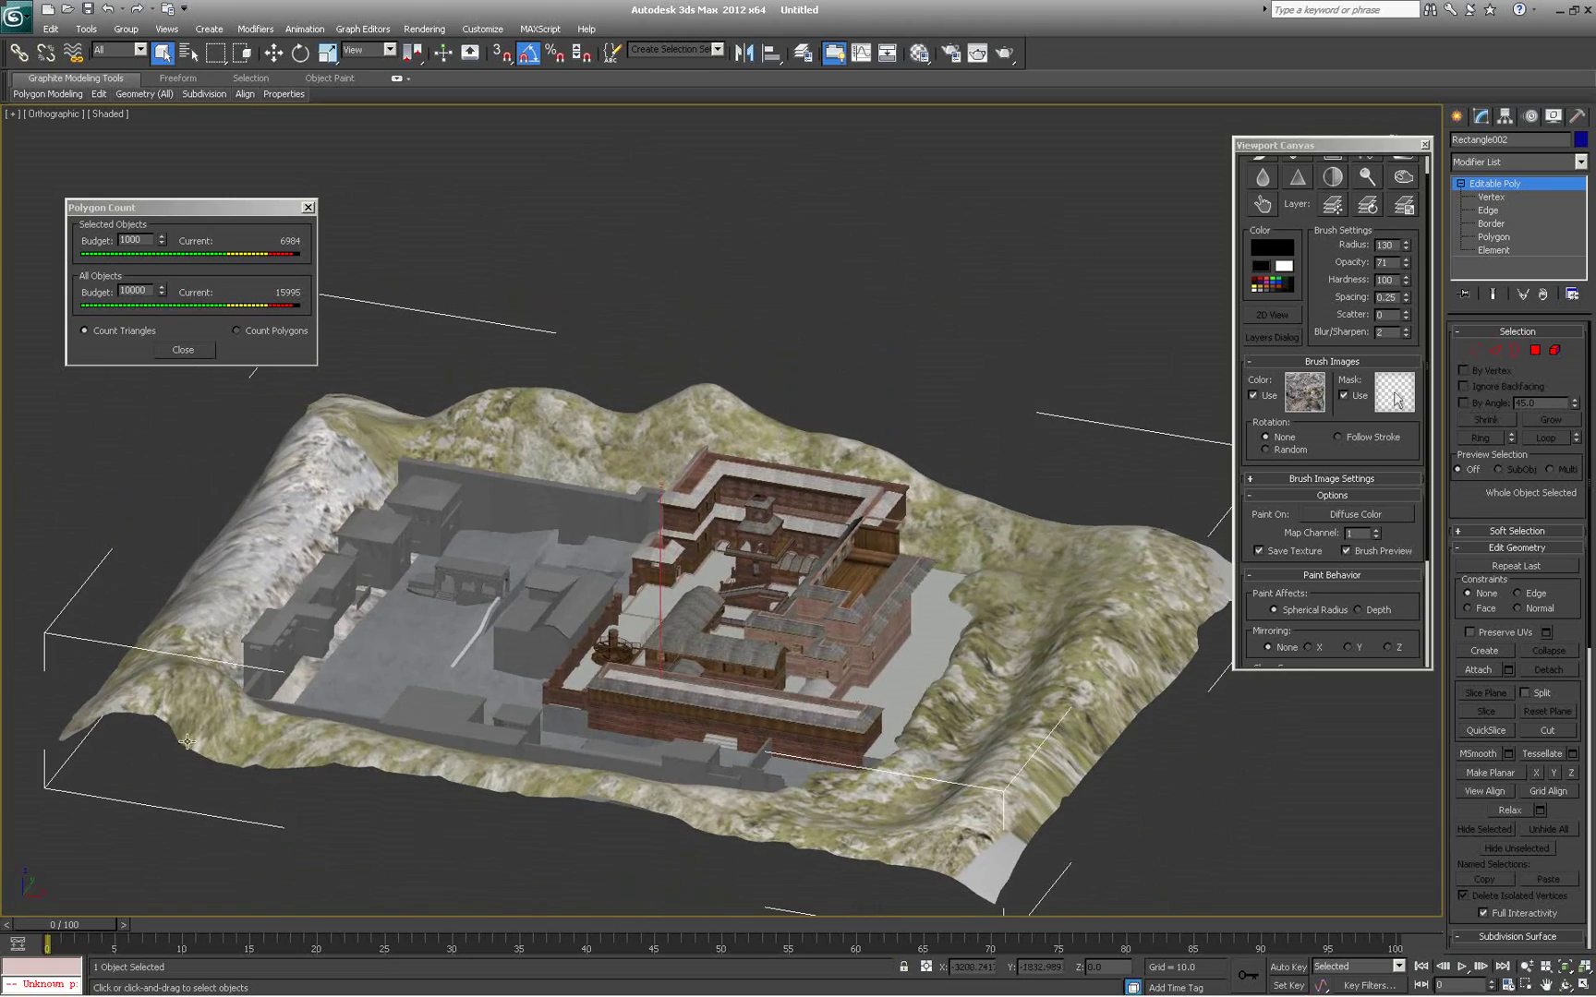
alt+middle_drag(410, 681, 476, 662)
Frame the whole terrain, view its mesh at Vertex sub-object level and return to the object level
key(z)
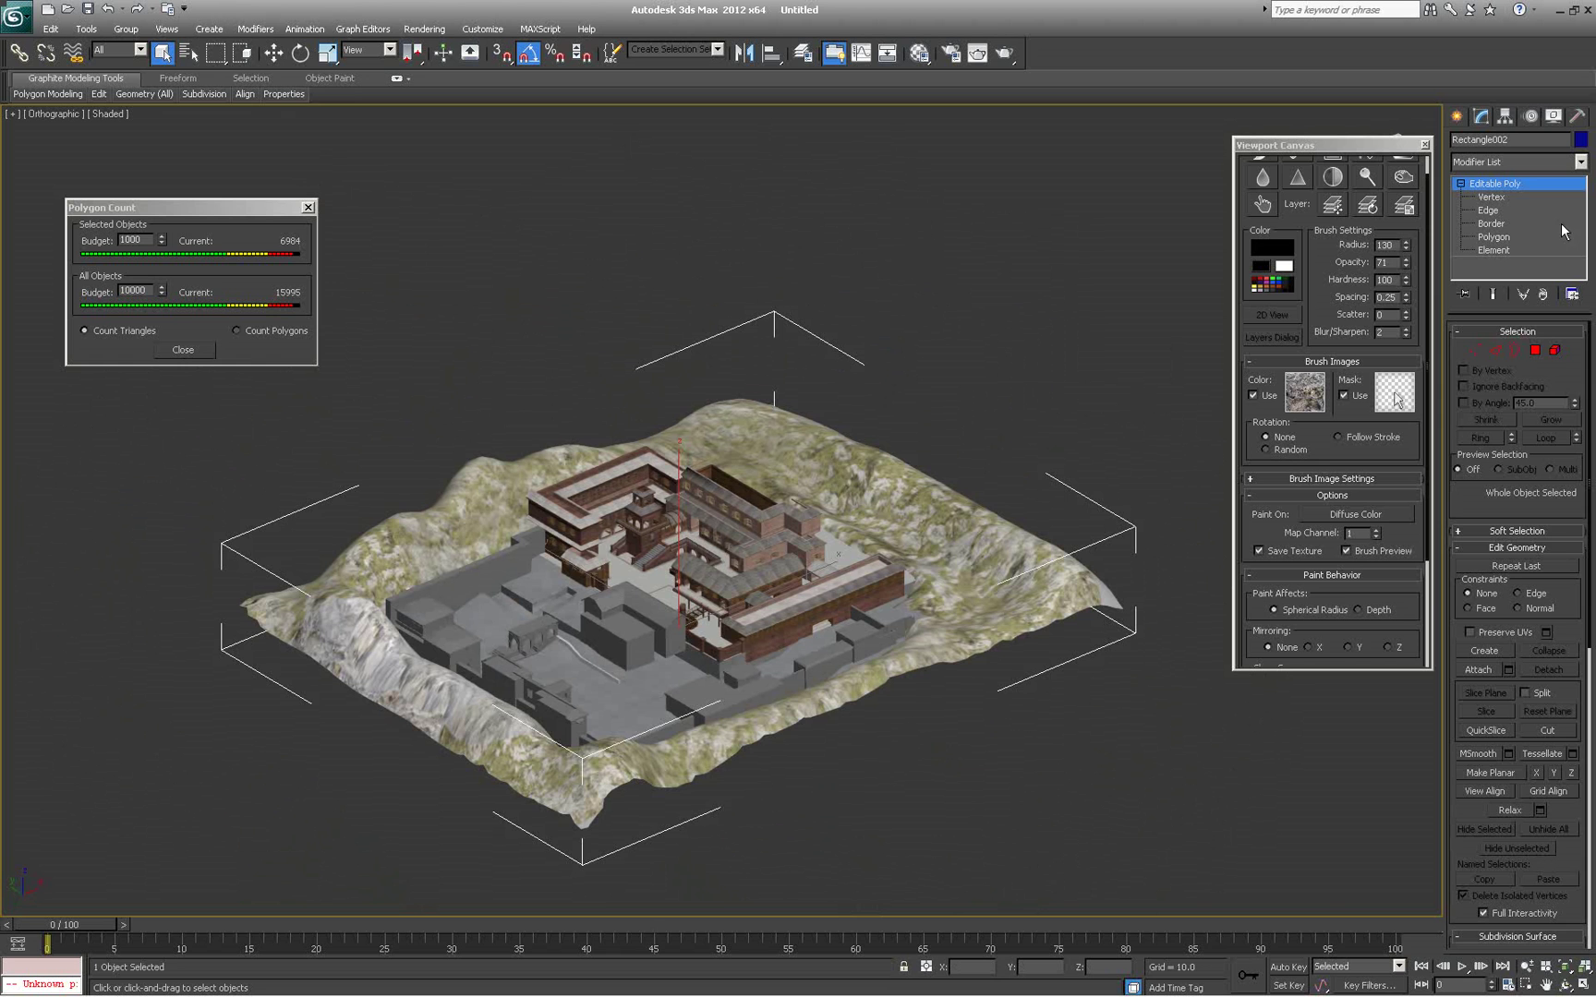
key(1)
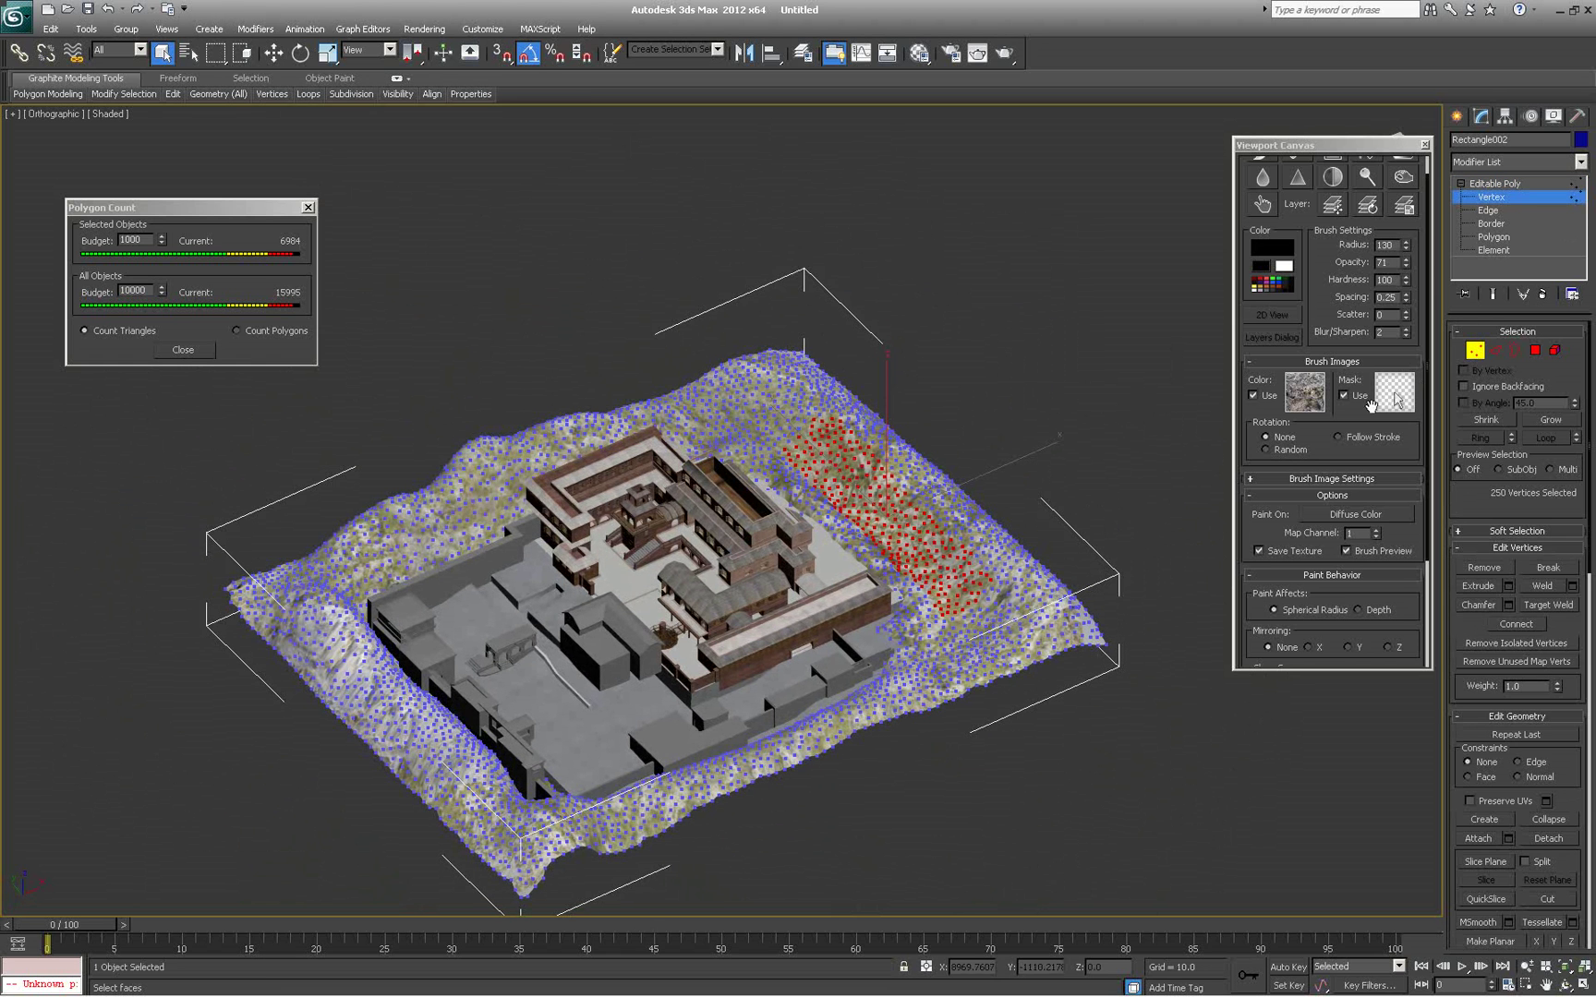
click(1475, 352)
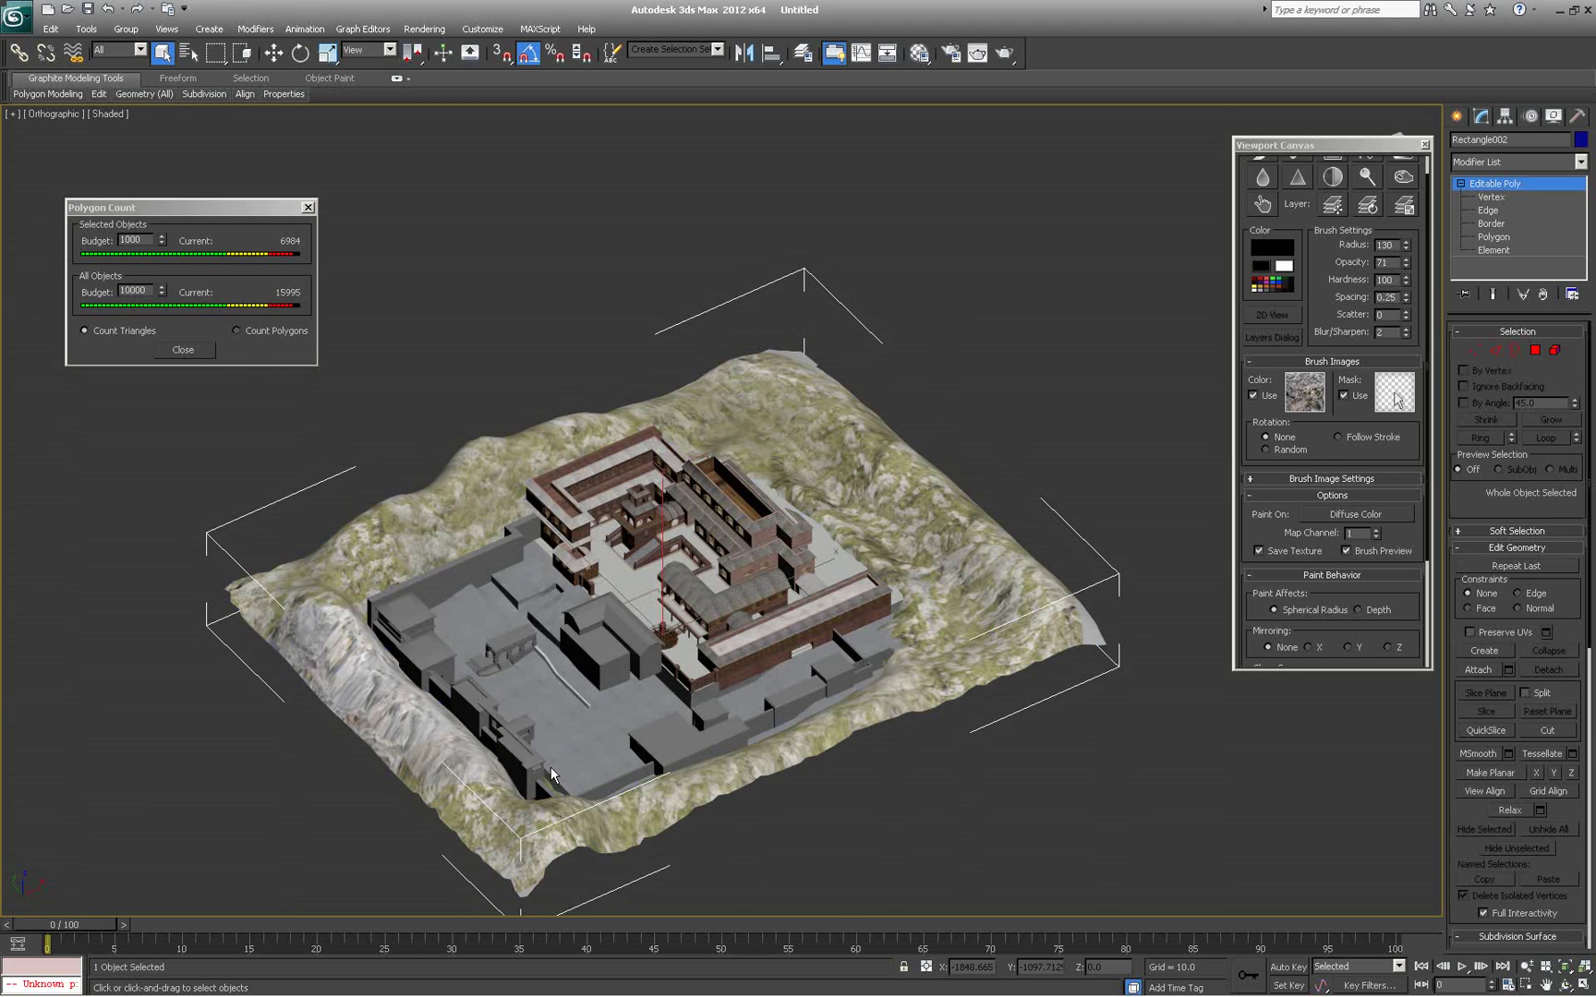
Review the finished terrain texture with the buildings from overhead and low angles, checking the rocky ridge and grassy slopes
alt+middle_drag(836, 735, 739, 740)
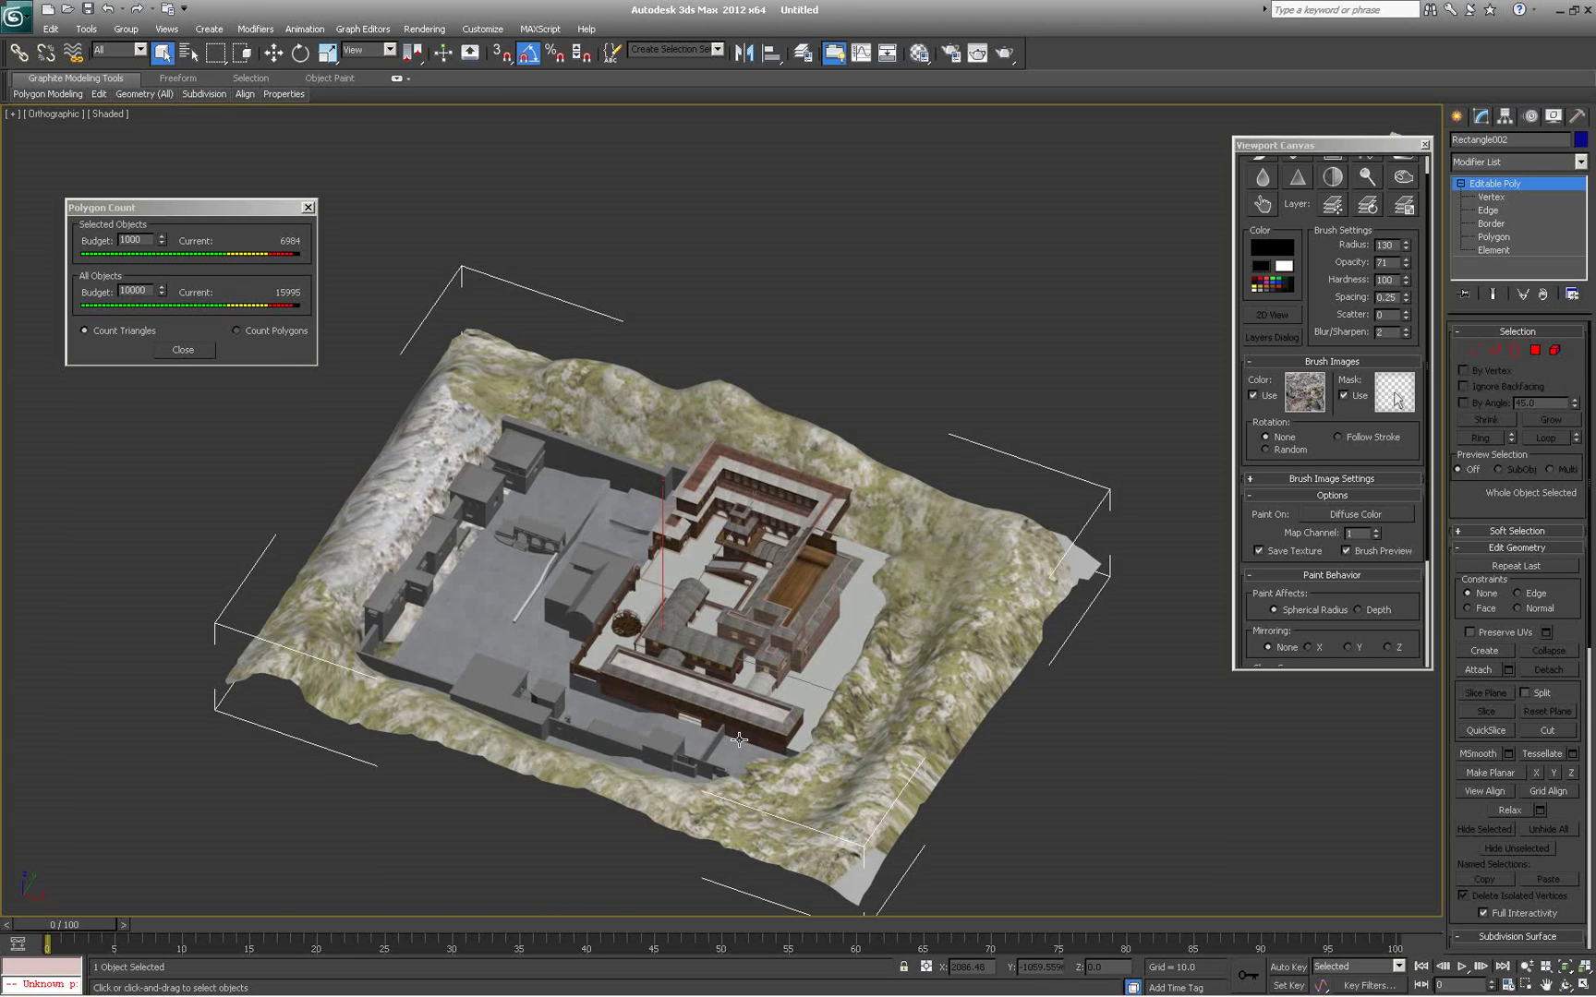
alt+middle_drag(739, 739, 670, 689)
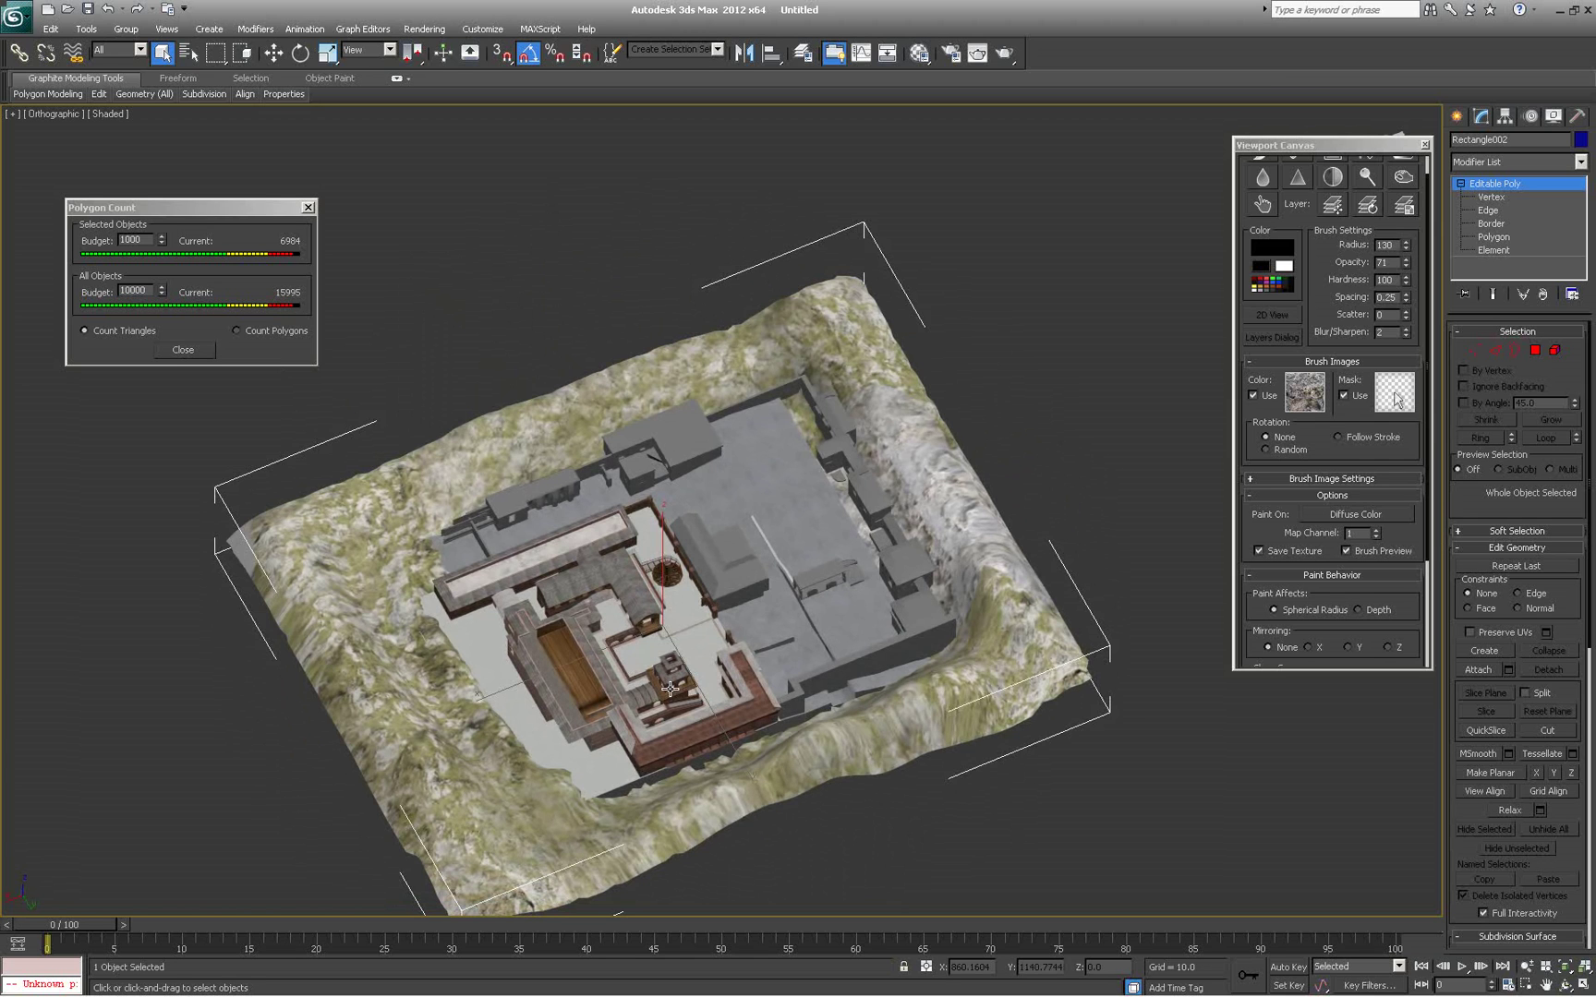
alt+middle_drag(669, 688, 756, 554)
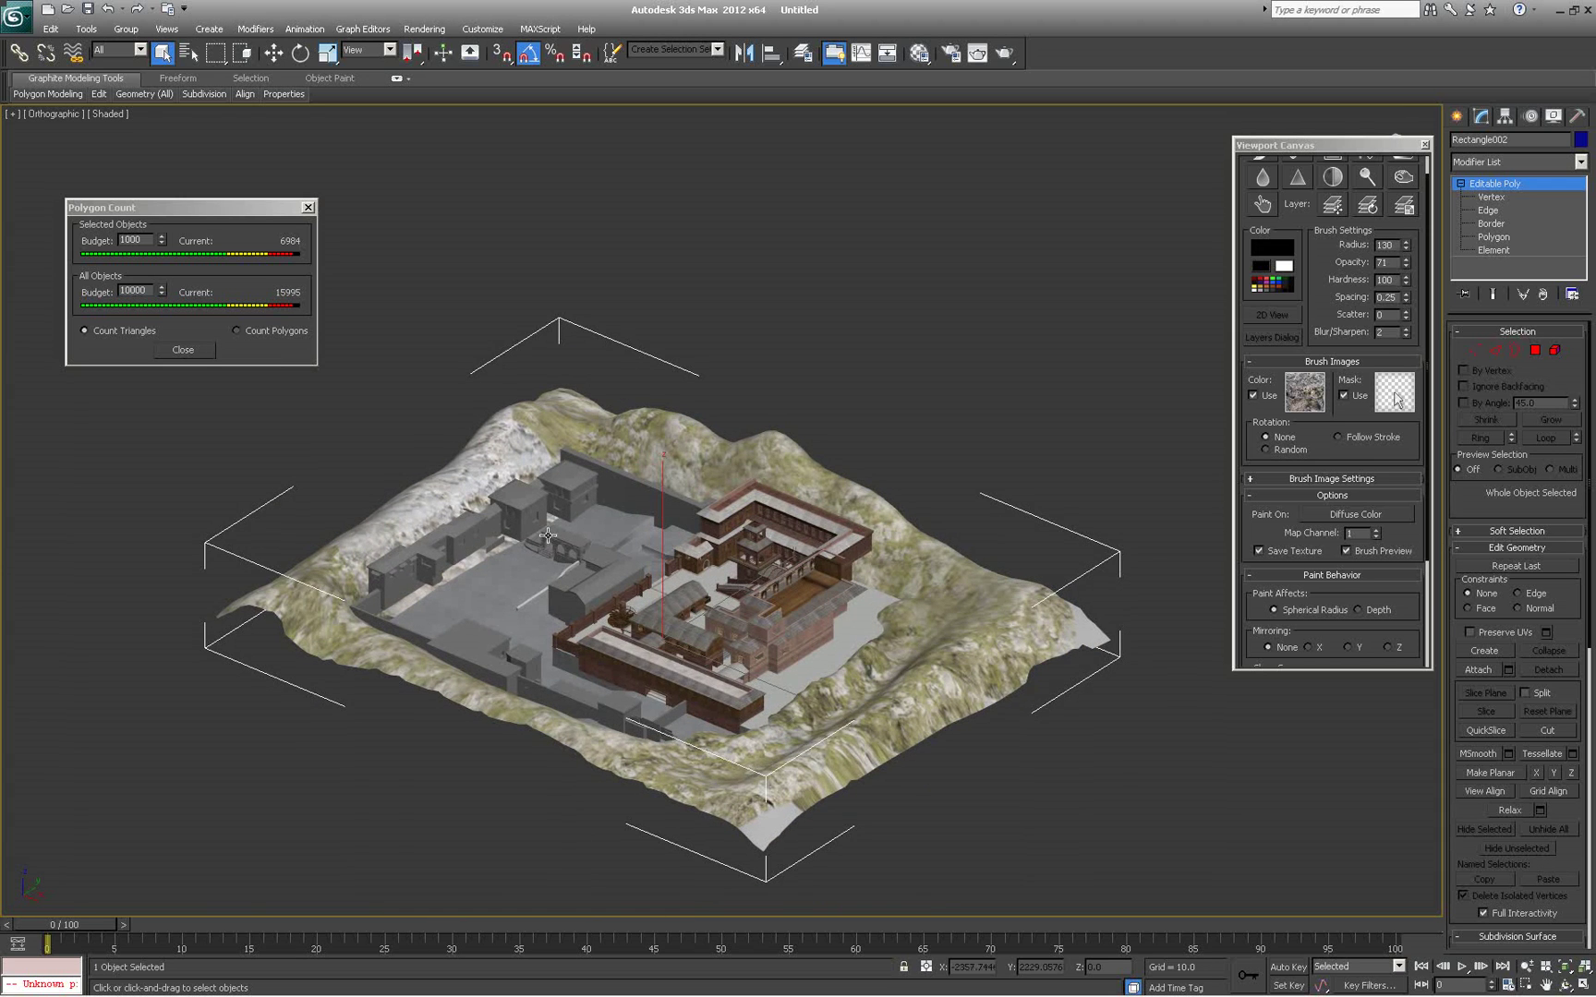
scroll(619, 709, up, 3)
alt+middle_drag(636, 715, 651, 711)
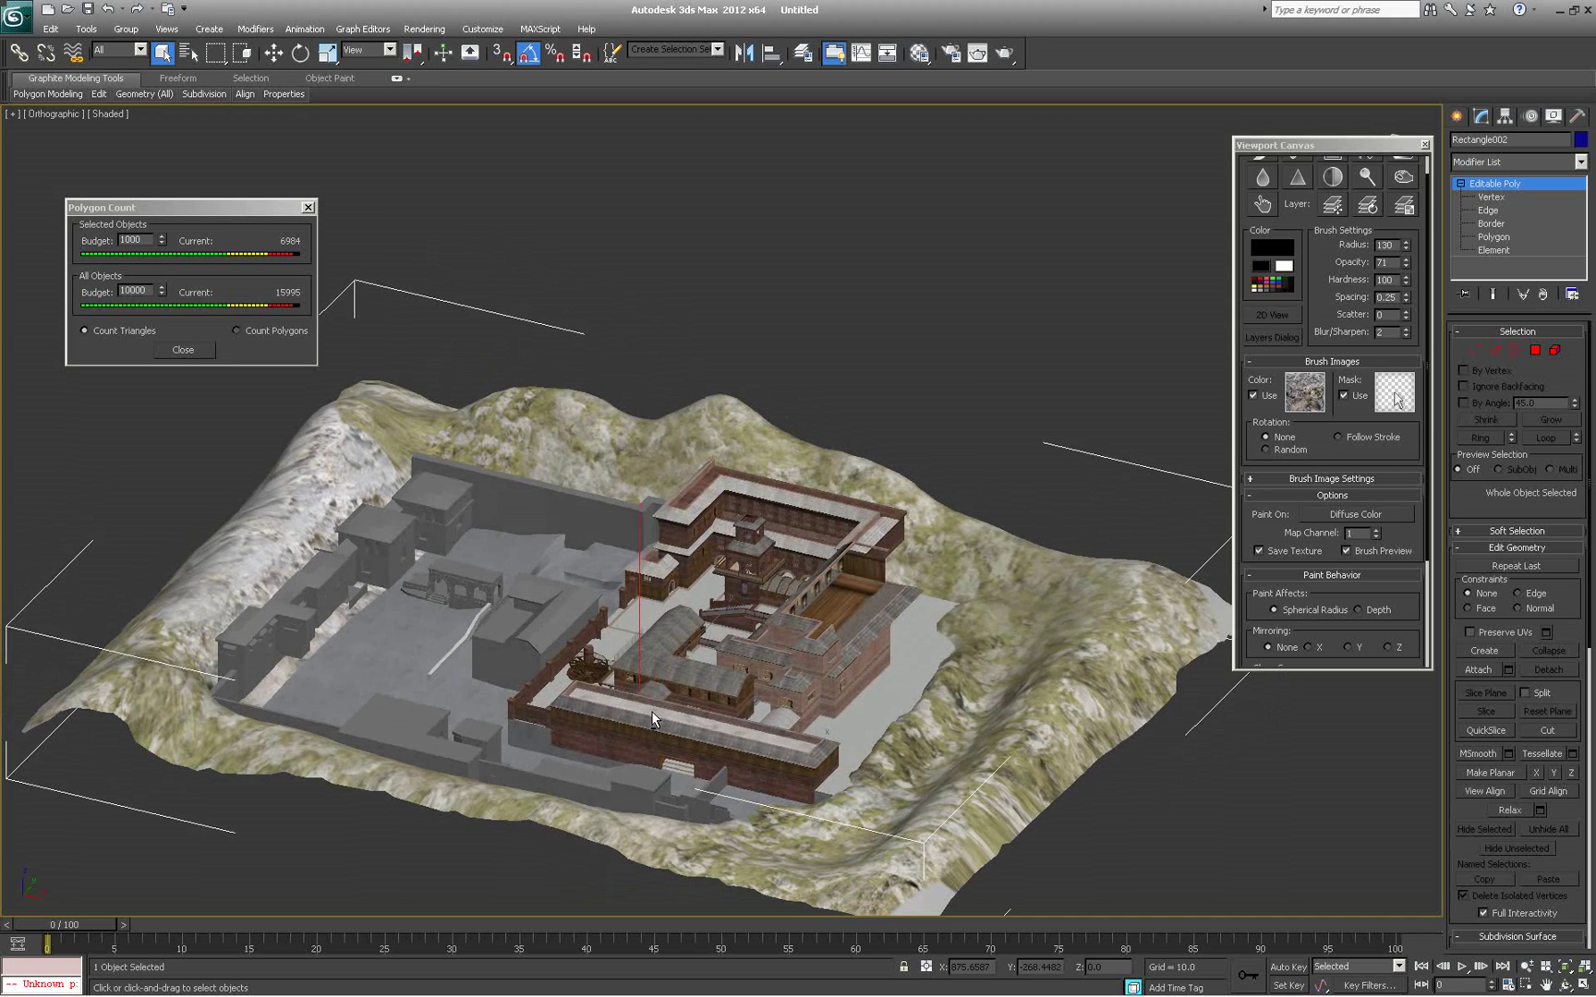
alt+middle_drag(634, 588, 662, 580)
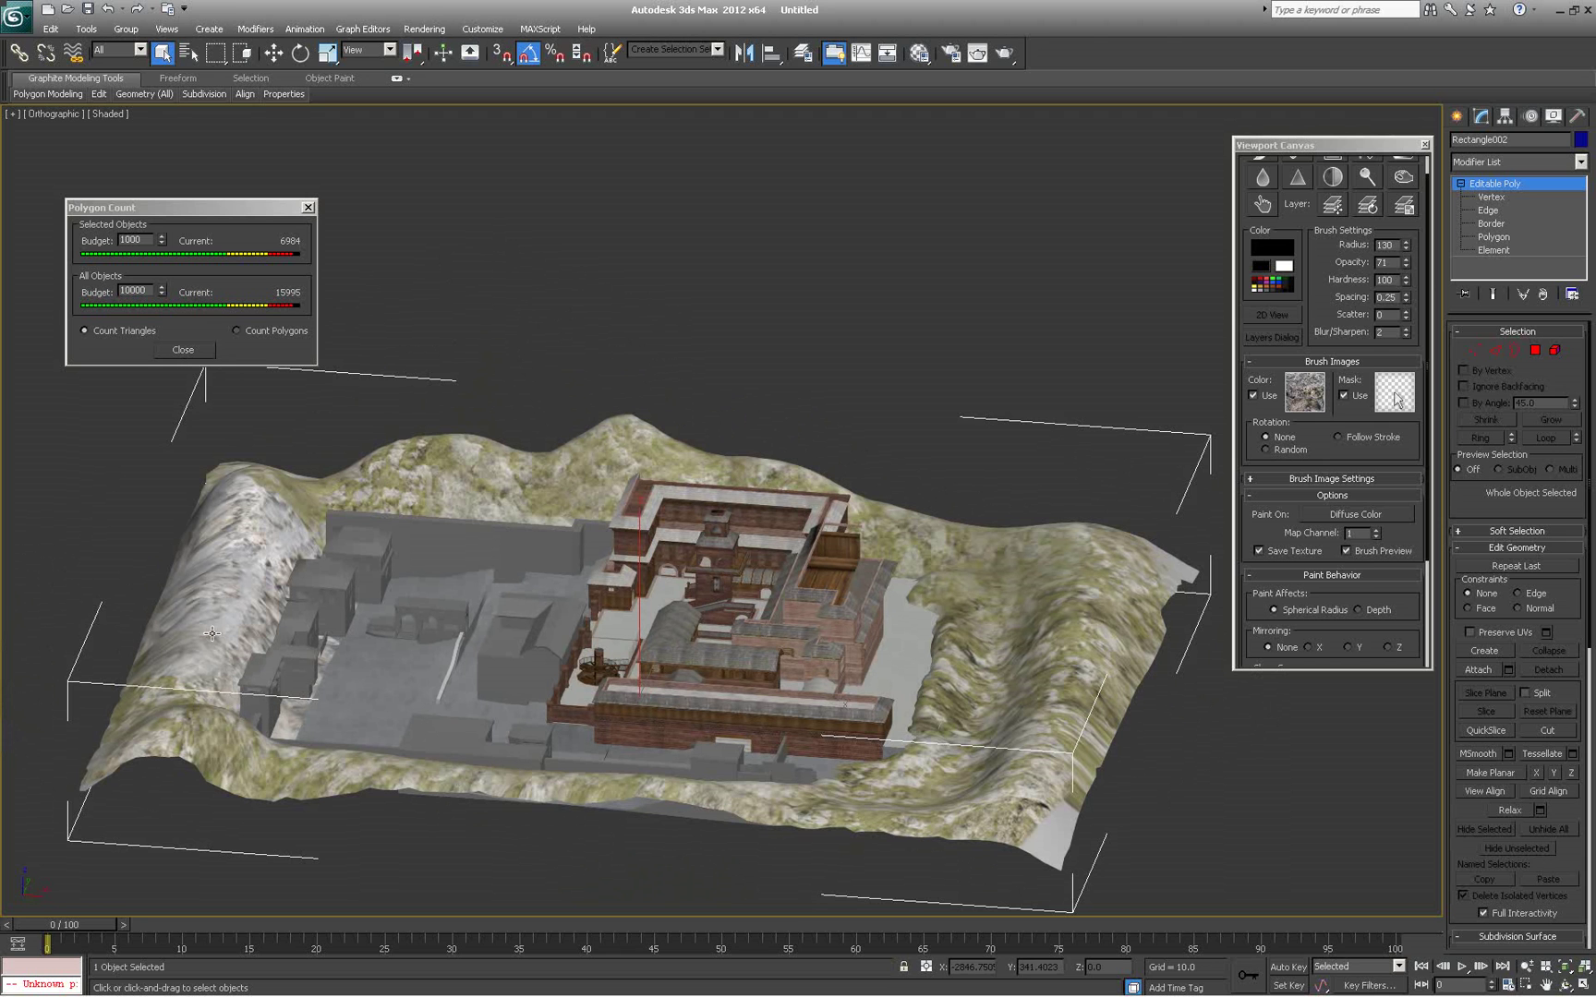
alt+middle_drag(923, 685, 696, 564)
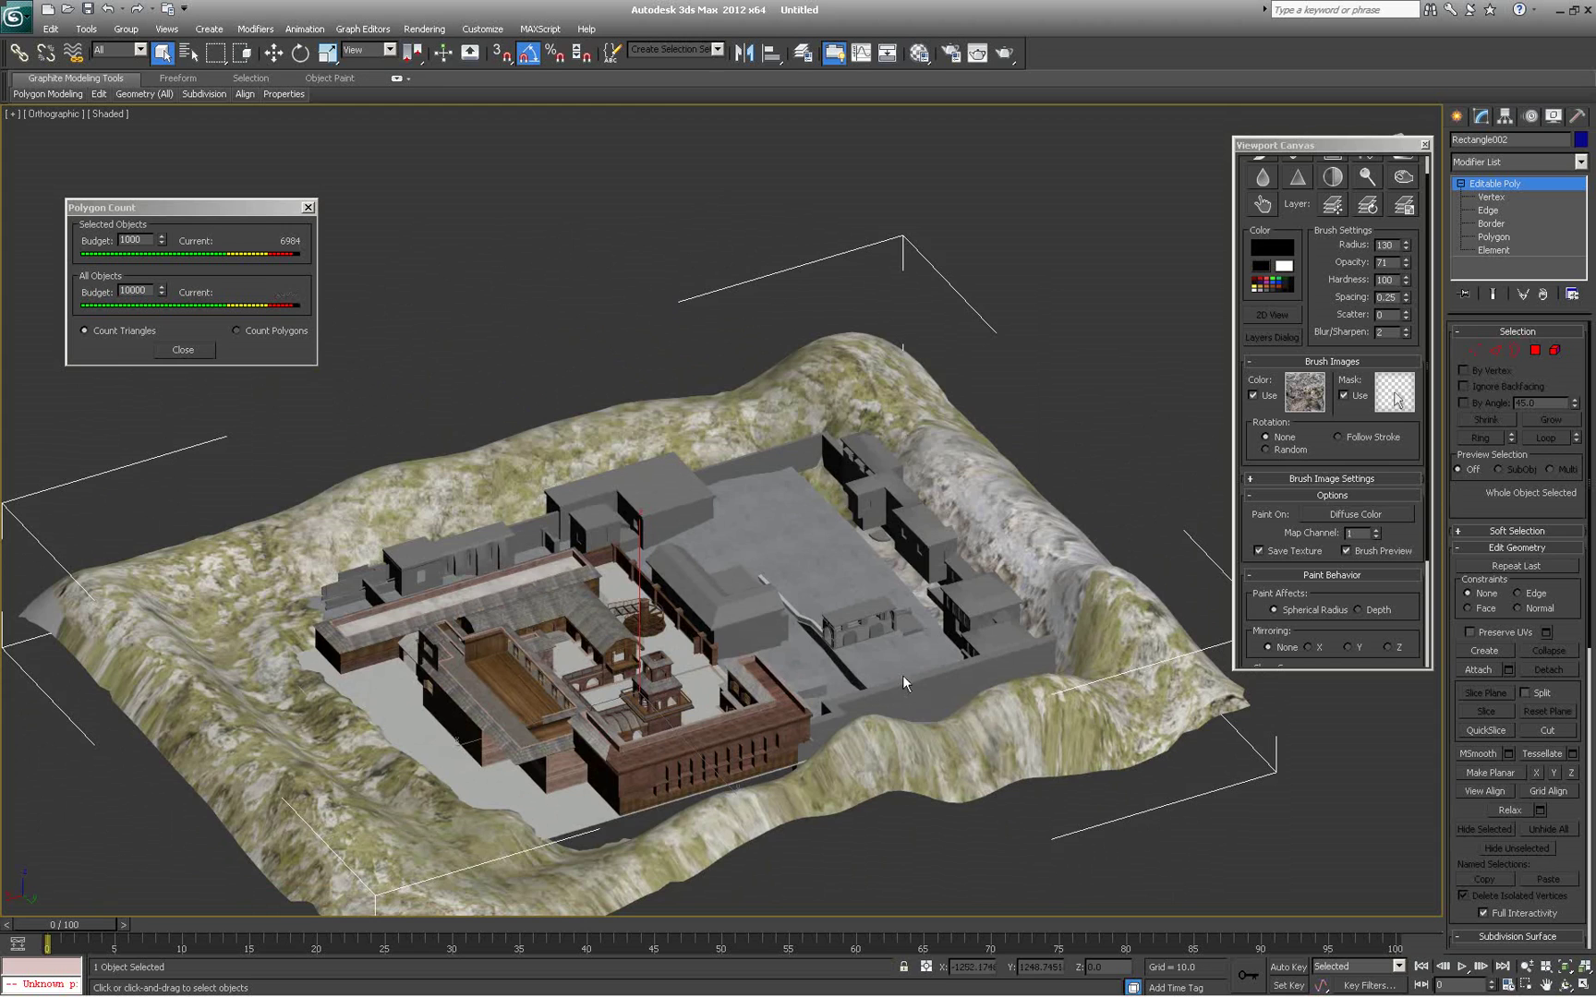
alt+middle_drag(919, 738, 775, 757)
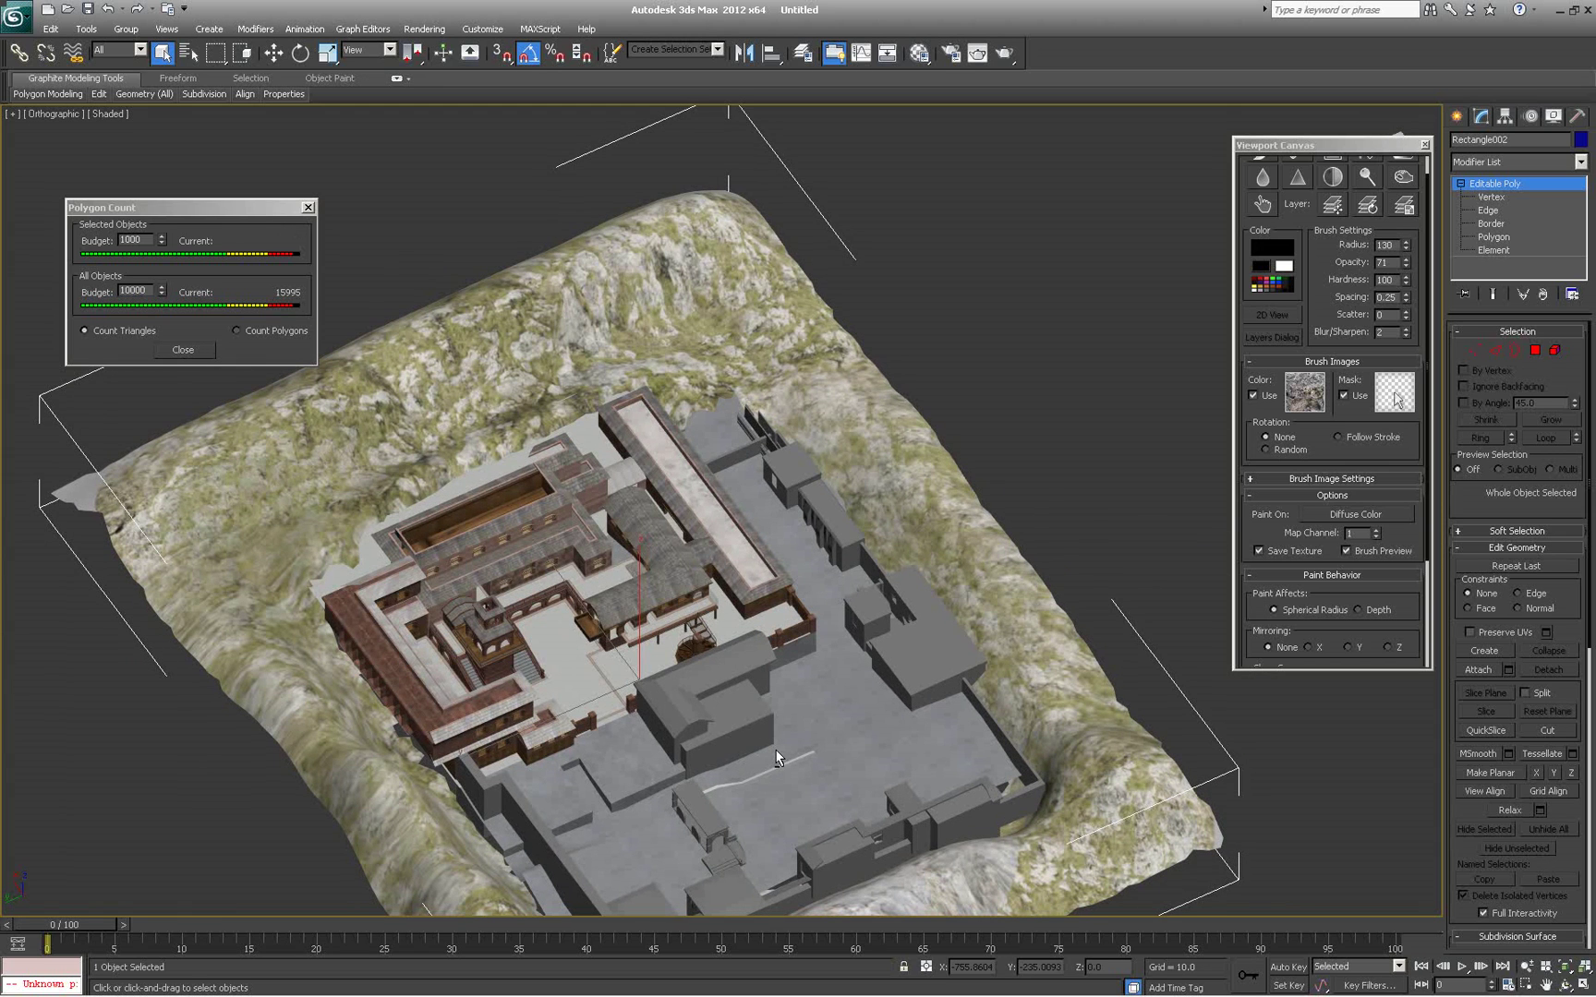